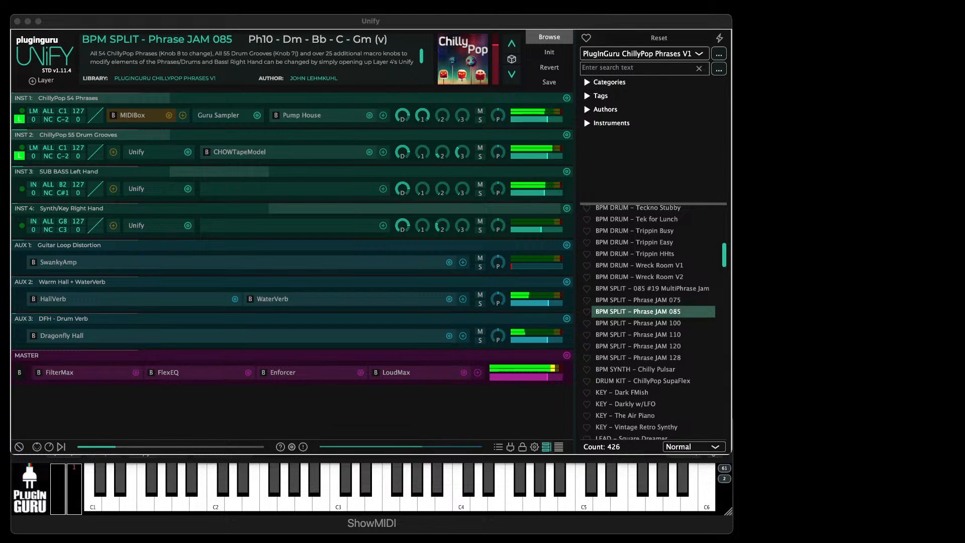
Step: Show the macro knobs and adjust PHR GRV # to select phrase PH28 (Abm - A - F#)
click(49, 447)
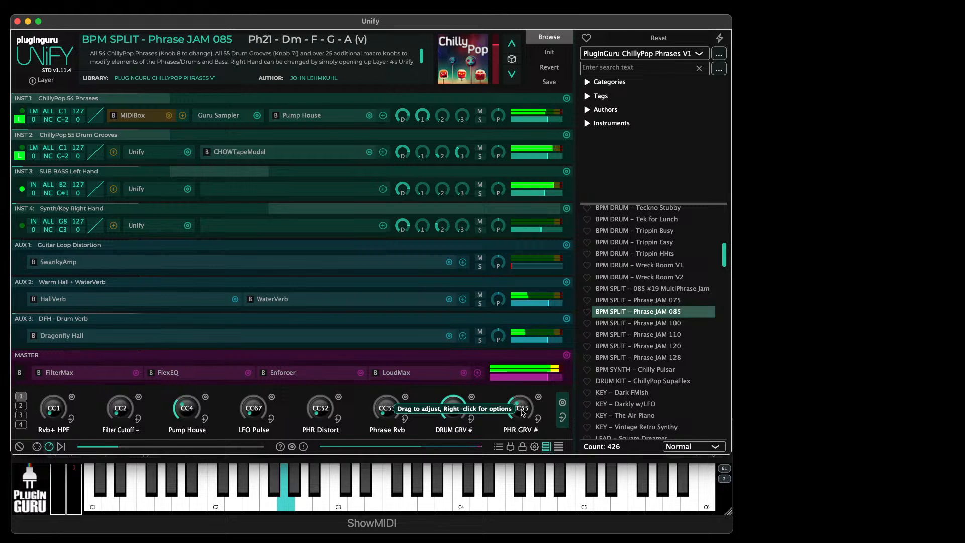
drag(523, 412, 523, 406)
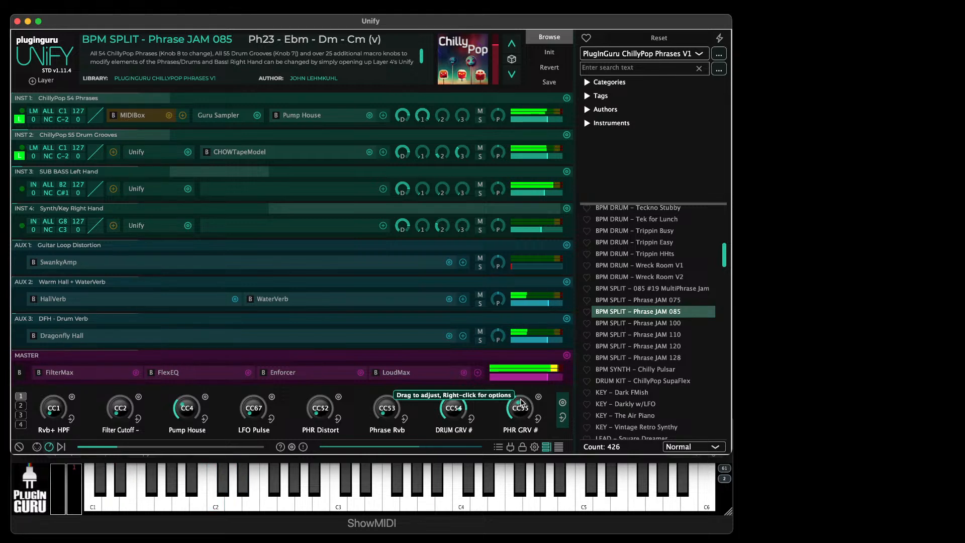
drag(521, 402, 518, 404)
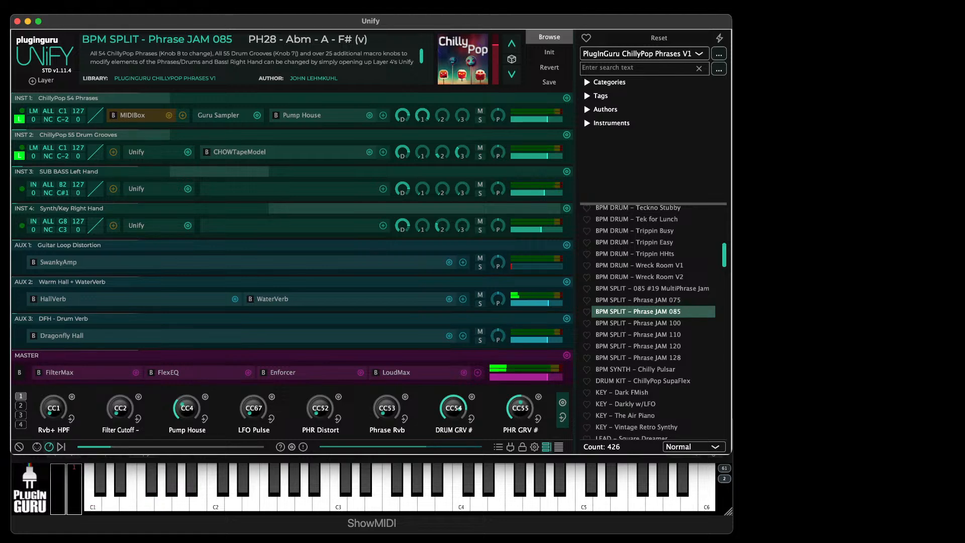
key(super+Tab)
key(super+Tab)
key(super+Tab)
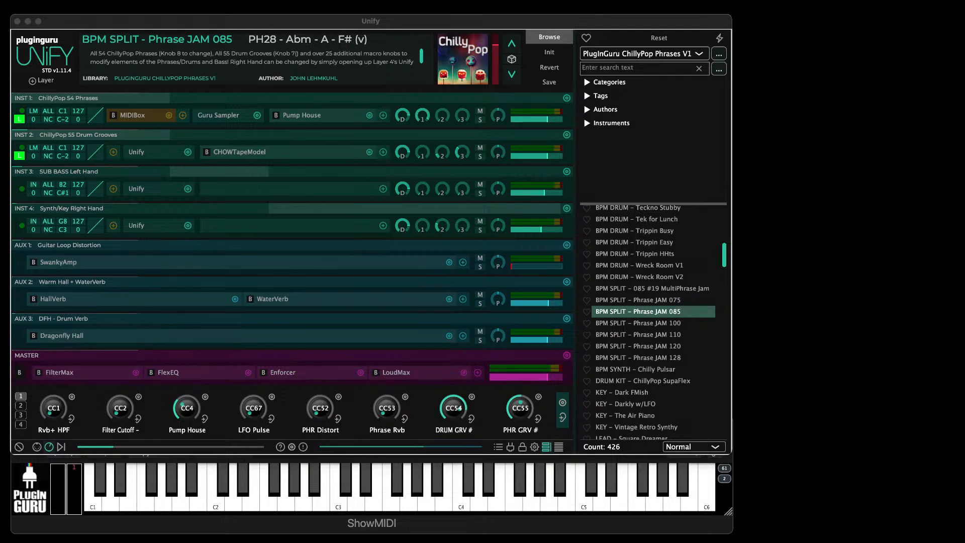
key(super+Tab)
key(super+Tab)
key(super+shift+Tab)
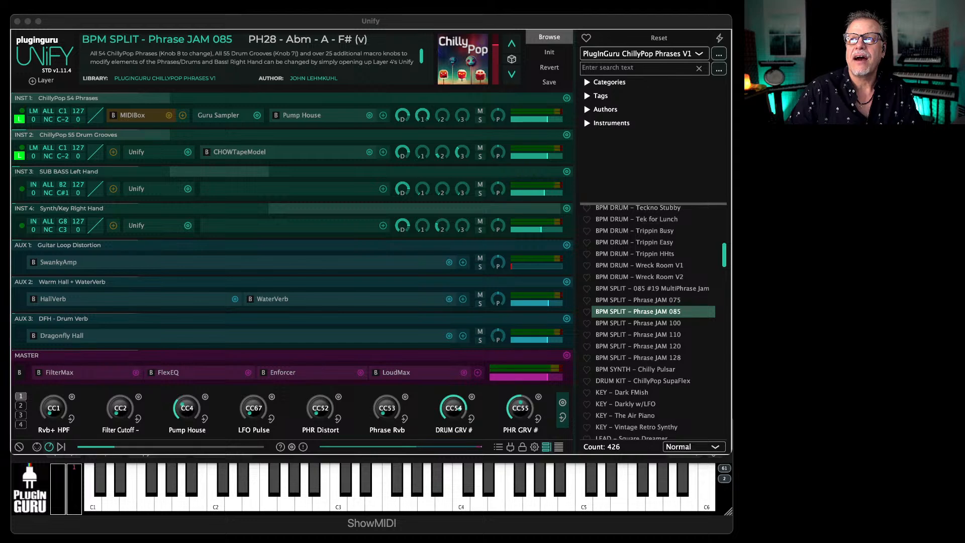
Step: Bring the web browser with pluginguru.com into view and open the PlugInGuru ChillyPop Phrases V1 product page
drag(964, 50, 396, 10)
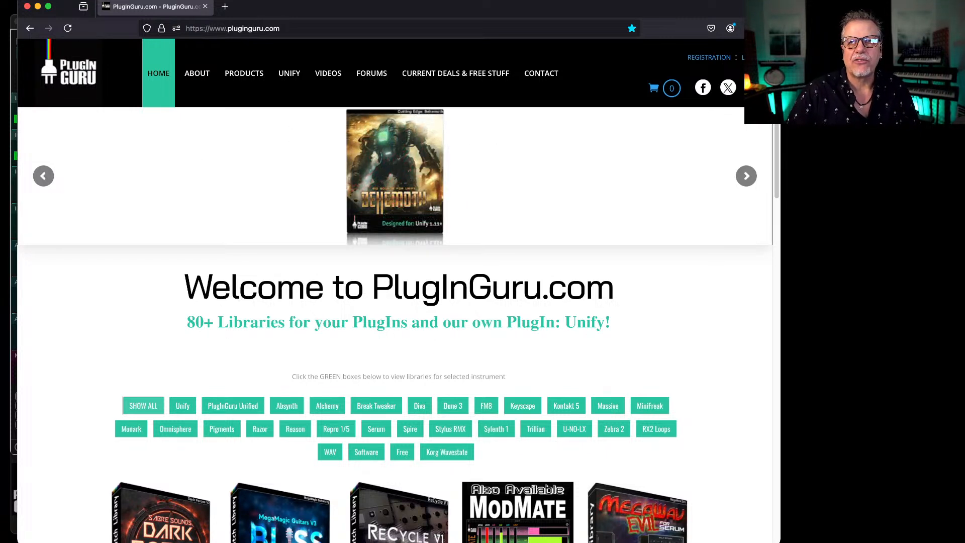
key(super+Tab)
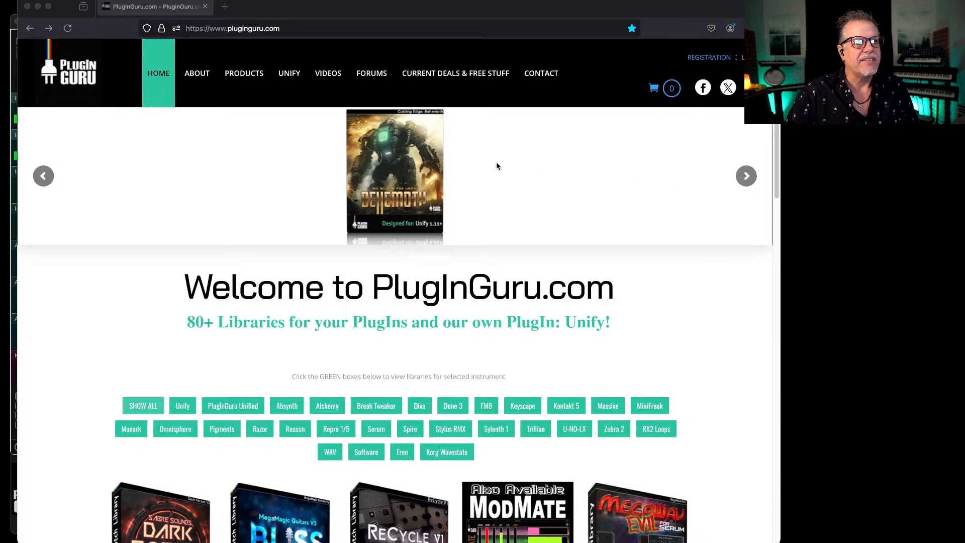
click(248, 77)
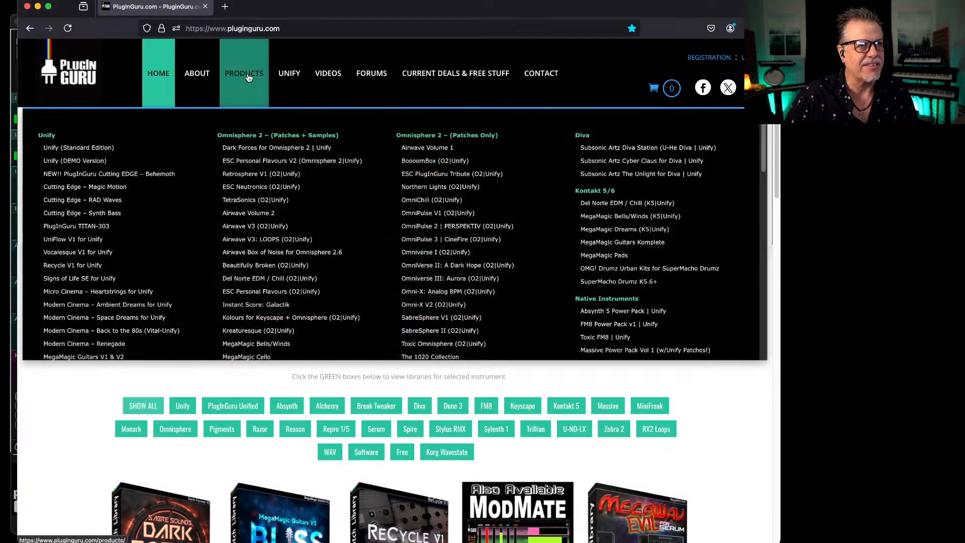
scroll(121, 211, down, 3)
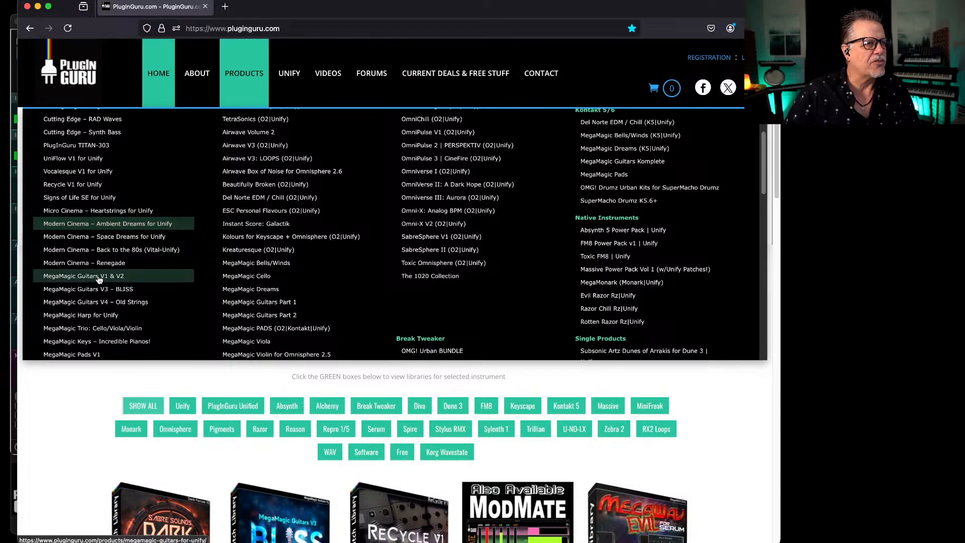
scroll(97, 279, down, 4)
scroll(93, 285, down, 1)
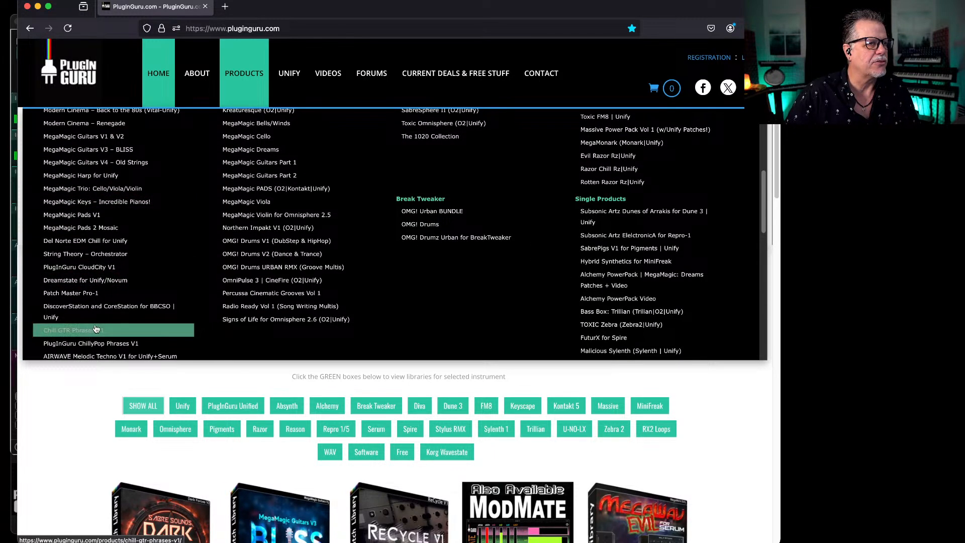
scroll(90, 331, down, 1)
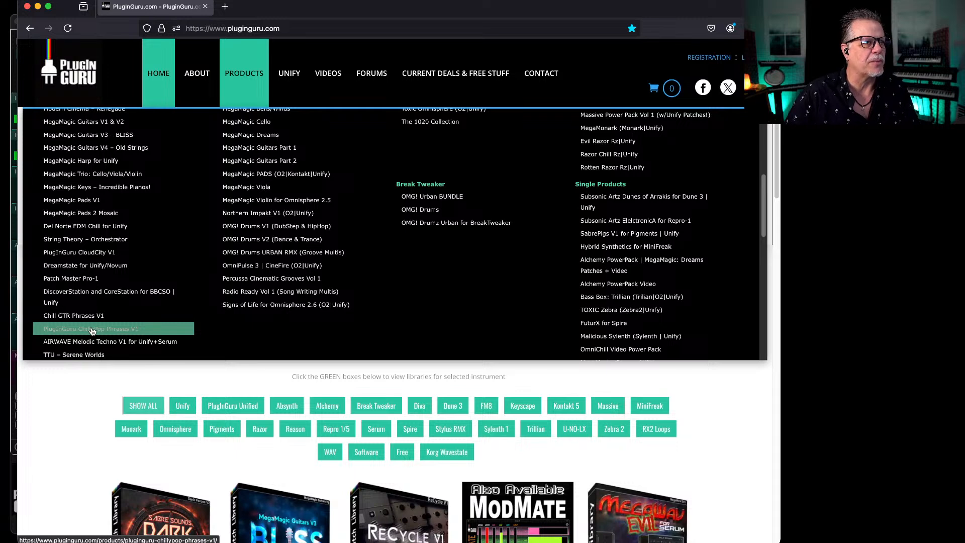
click(93, 330)
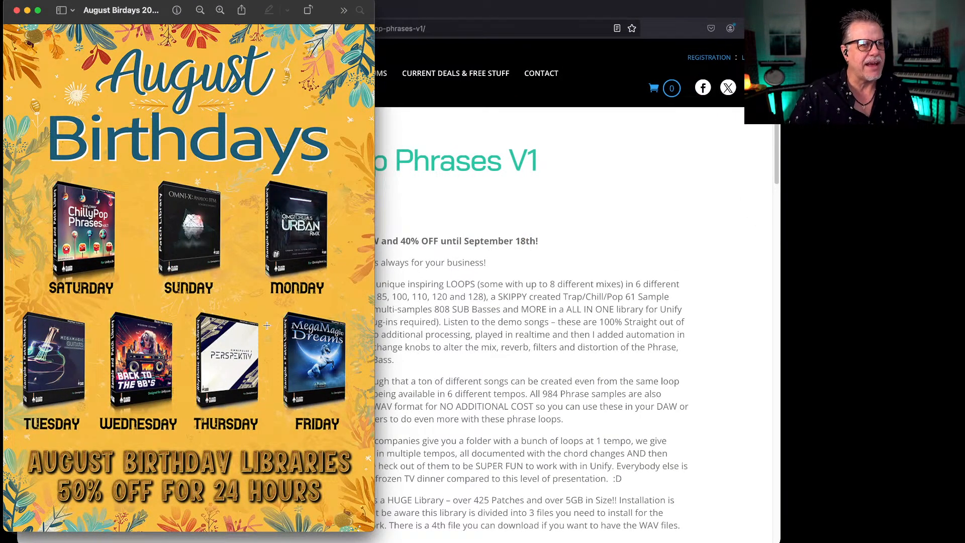
Step: Switch to Unify, load the BPM SPLIT - Phrase JAM 120 patch and adjust PHR GRV # to phrase Ph26 (Dm - C - Dm - F - Am)
click(486, 17)
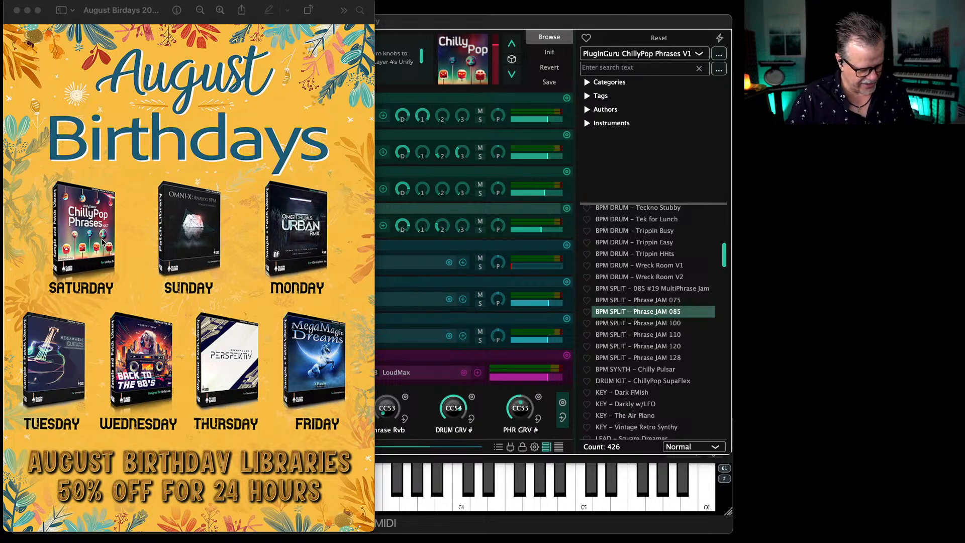
click(468, 23)
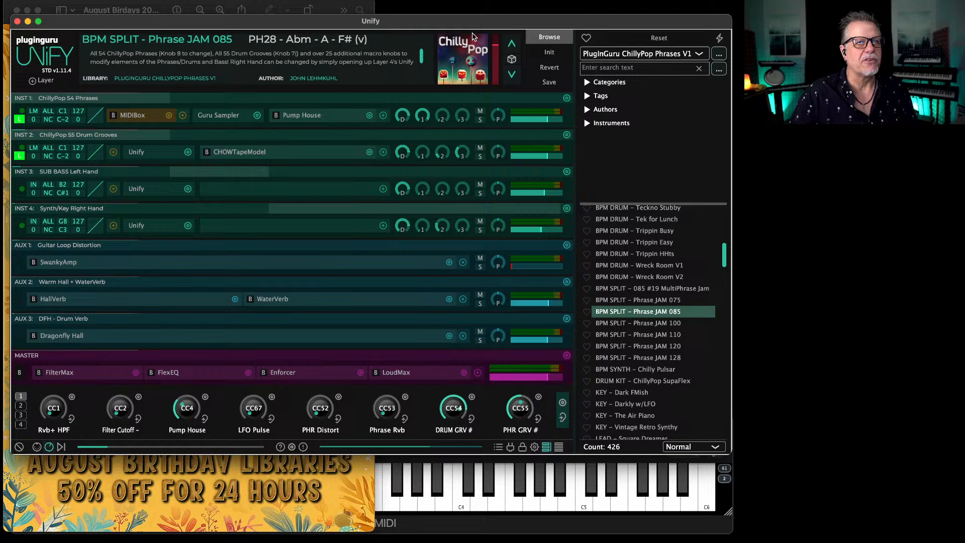
click(648, 347)
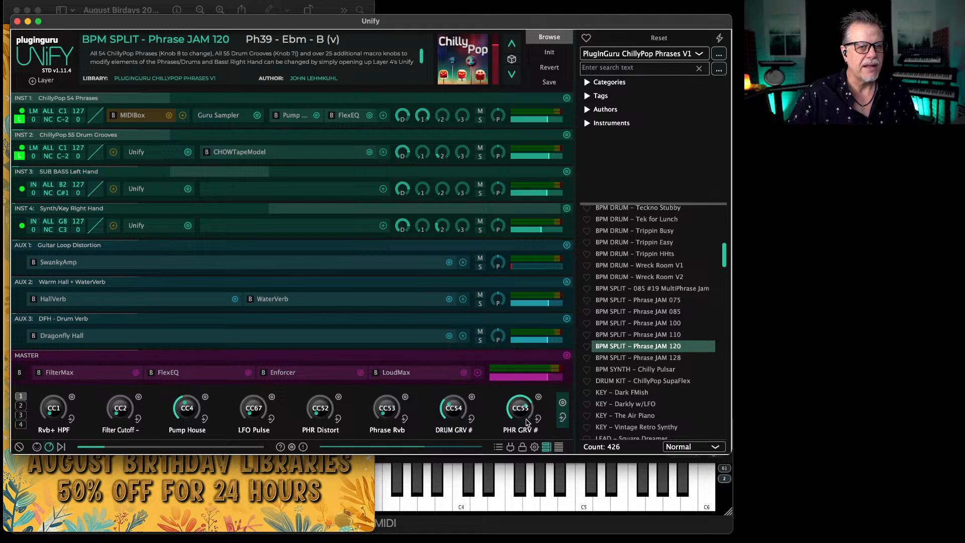
drag(526, 422, 527, 429)
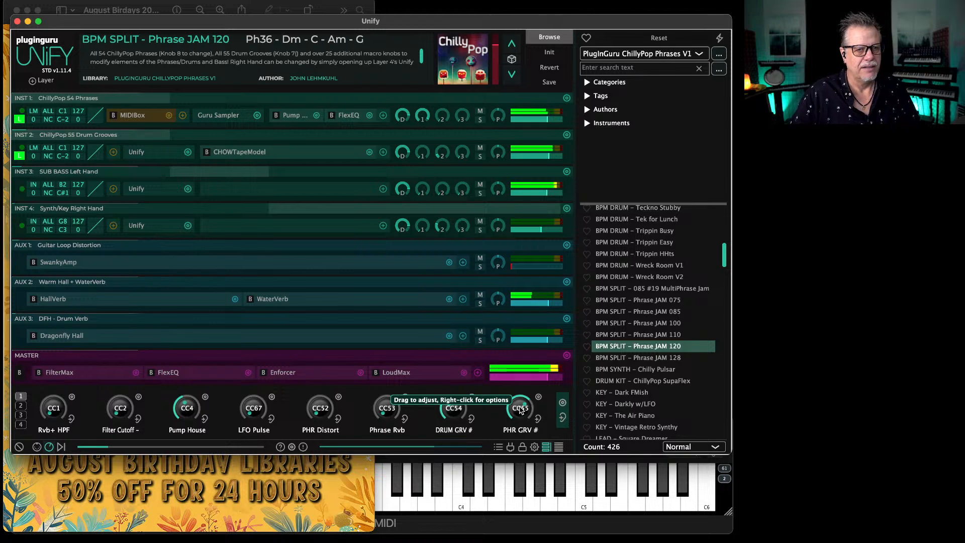
drag(520, 410, 522, 436)
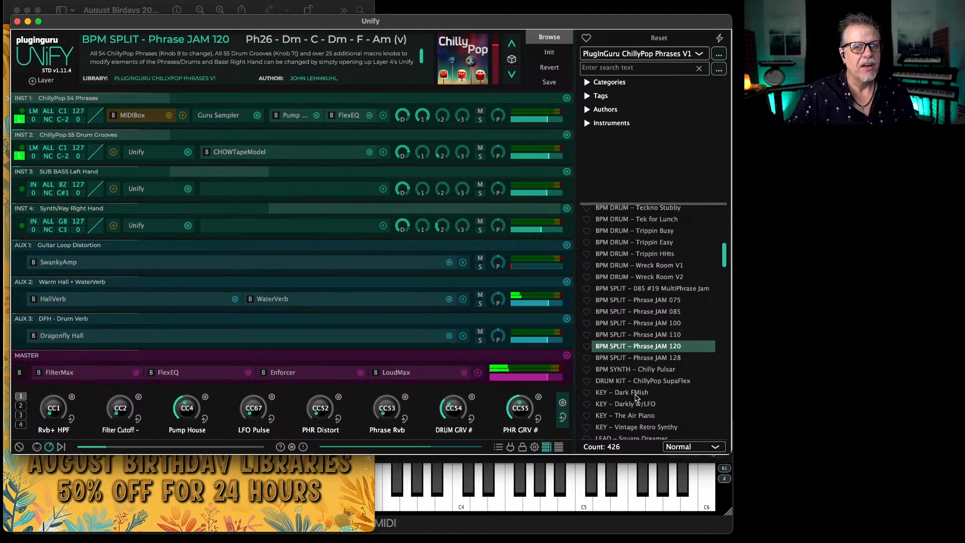
Step: Load the PHR - 1 from Each Phrase 100 BPM patch and display the on-screen MIDI keyboard
scroll(634, 397, down, 4)
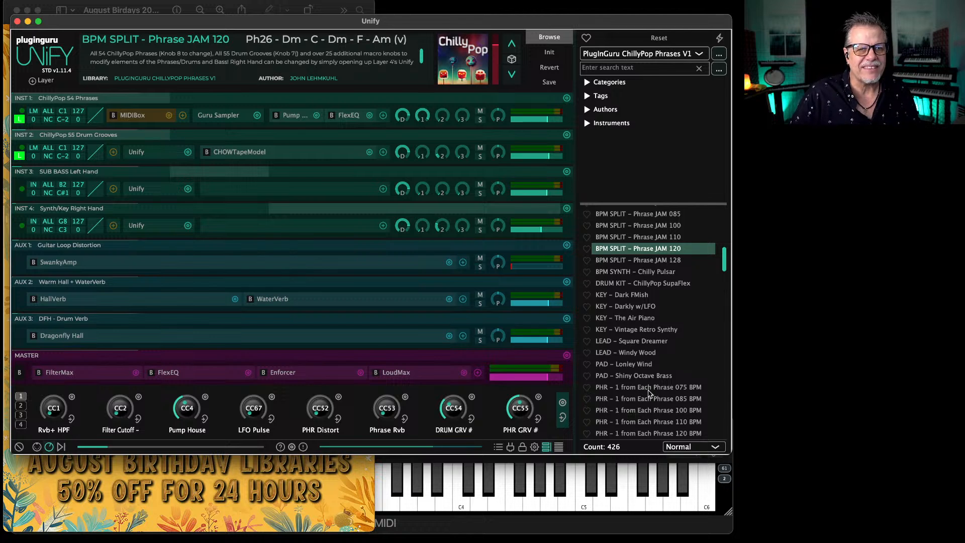
scroll(648, 398, down, 2)
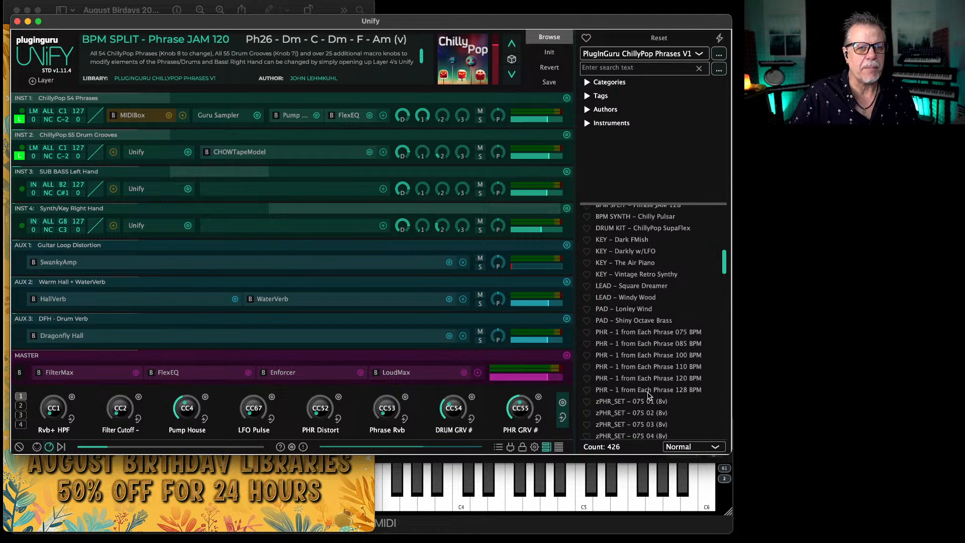
click(648, 355)
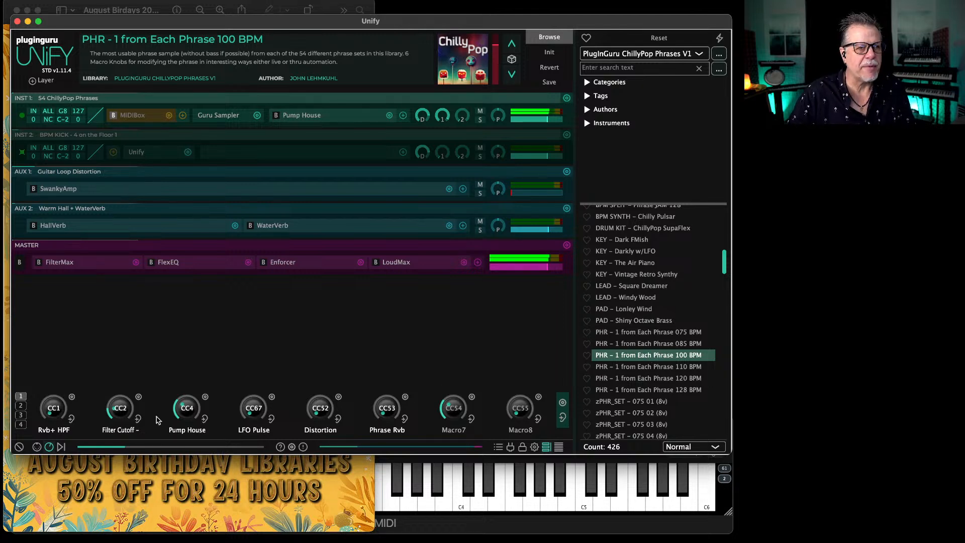
click(36, 447)
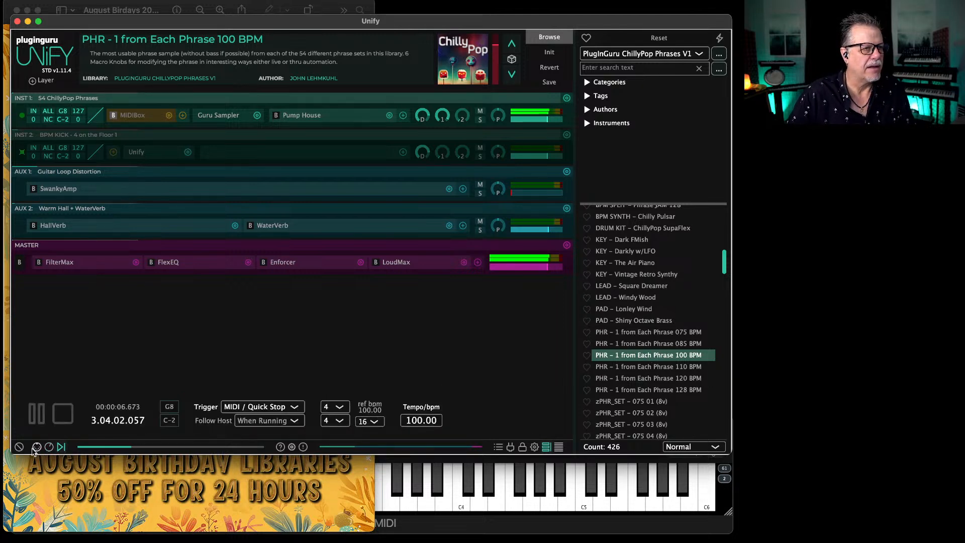
click(38, 447)
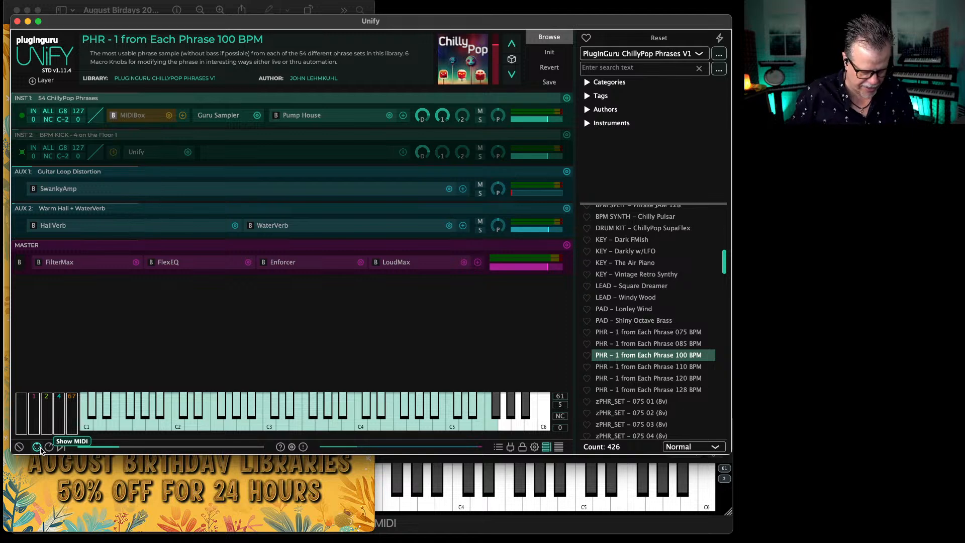
Step: Enable the BPM KICK - 4 on the Floor 1 layer and slightly raise the level of the 54 ChillyPop Phrases layer
click(22, 152)
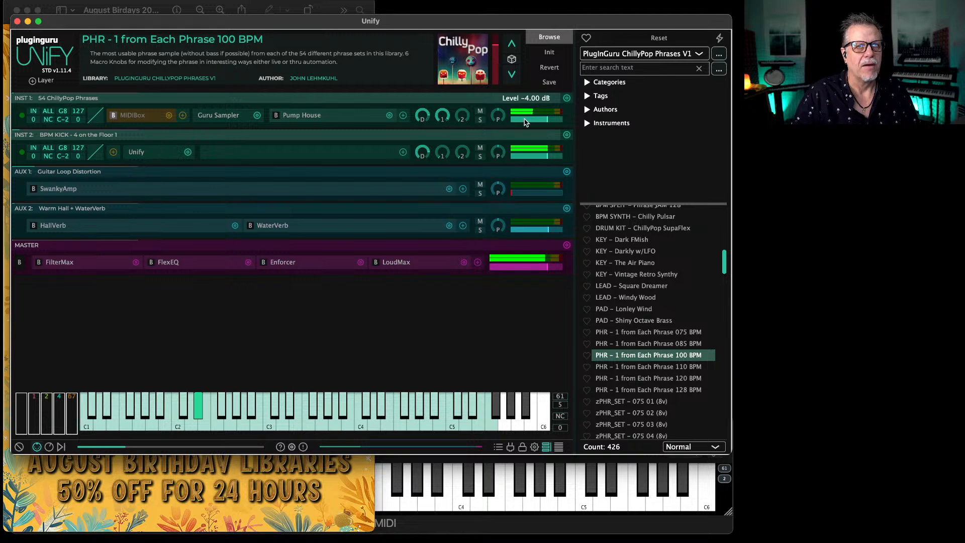
drag(524, 119, 528, 119)
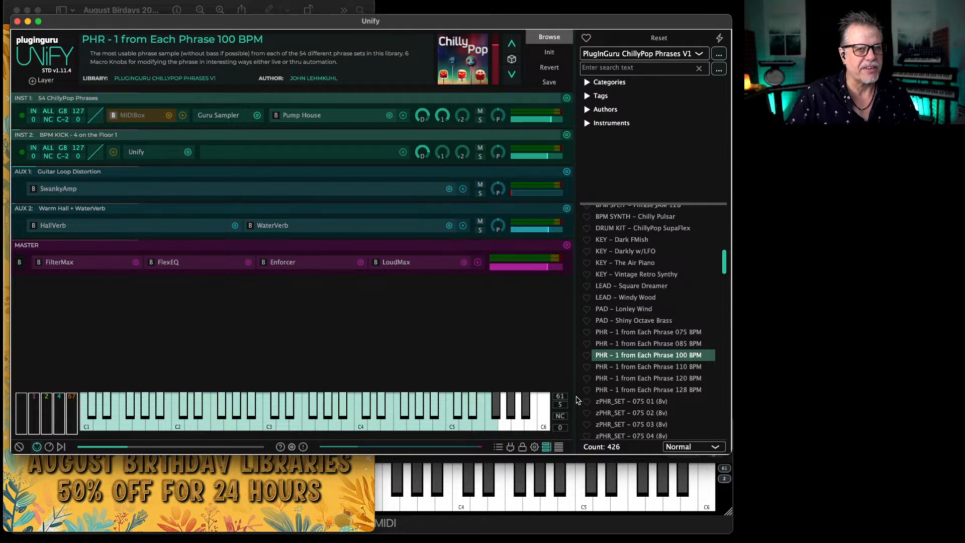
Step: Try the 120 BPM version, load PHR - 1 from Each Phrase 075 BPM instead and enable its kick layer
click(649, 378)
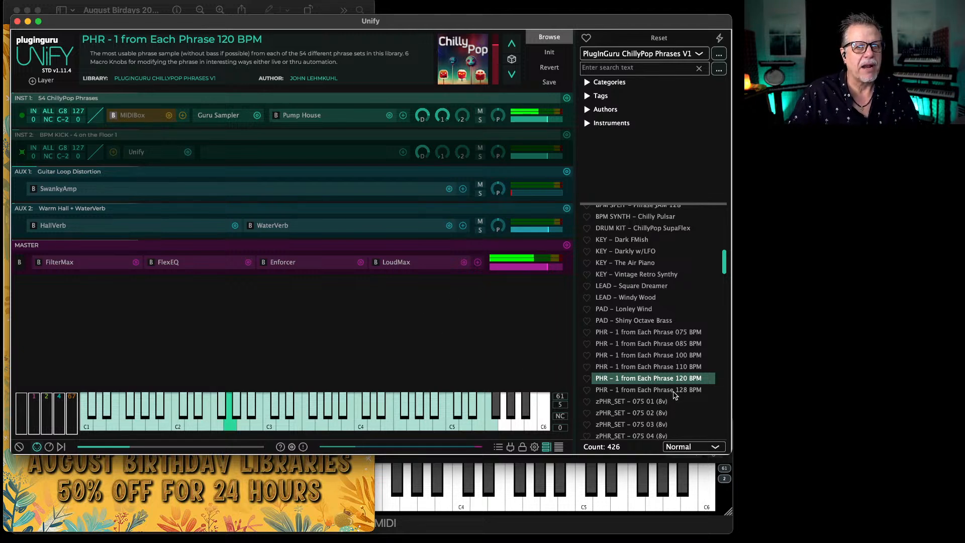
click(653, 333)
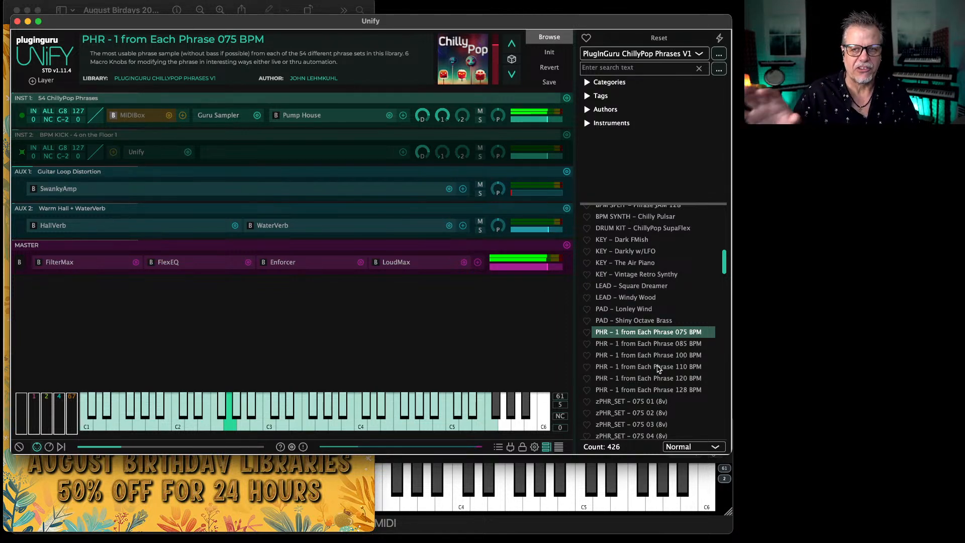
click(21, 152)
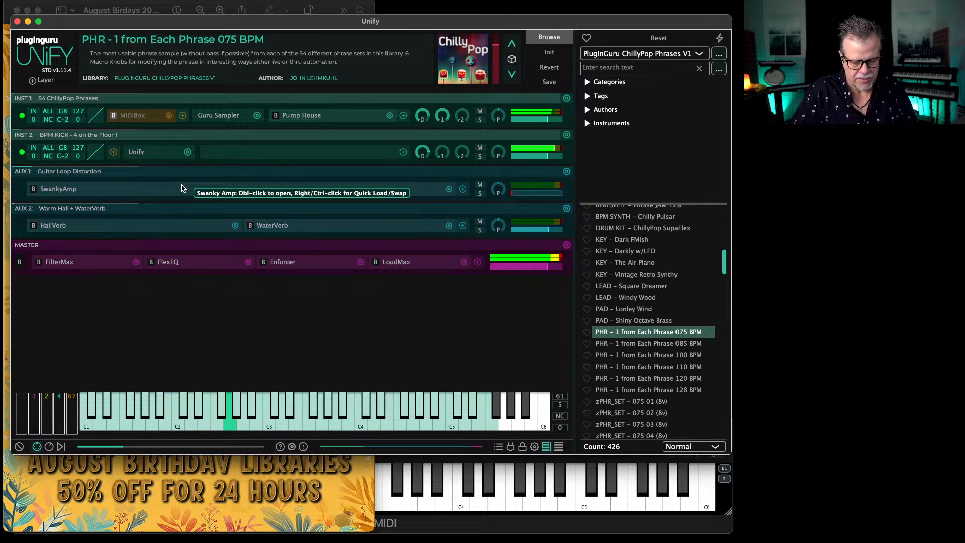
Step: Open the nested Unify instrument of the kick layer and switch its patch library to PlugInGuru MegaMagic Guitars V3
click(141, 155)
drag(276, 107, 190, 53)
click(623, 79)
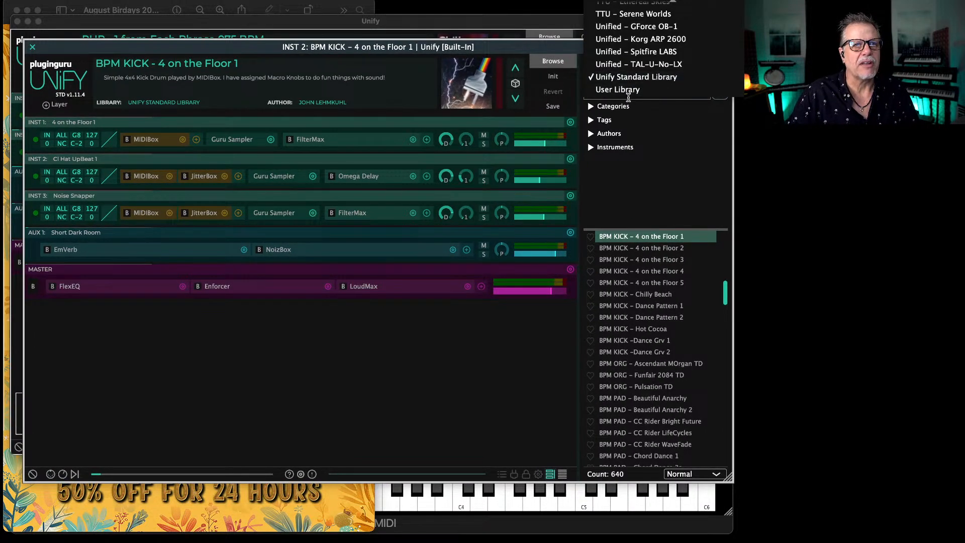
scroll(622, 101, up, 10)
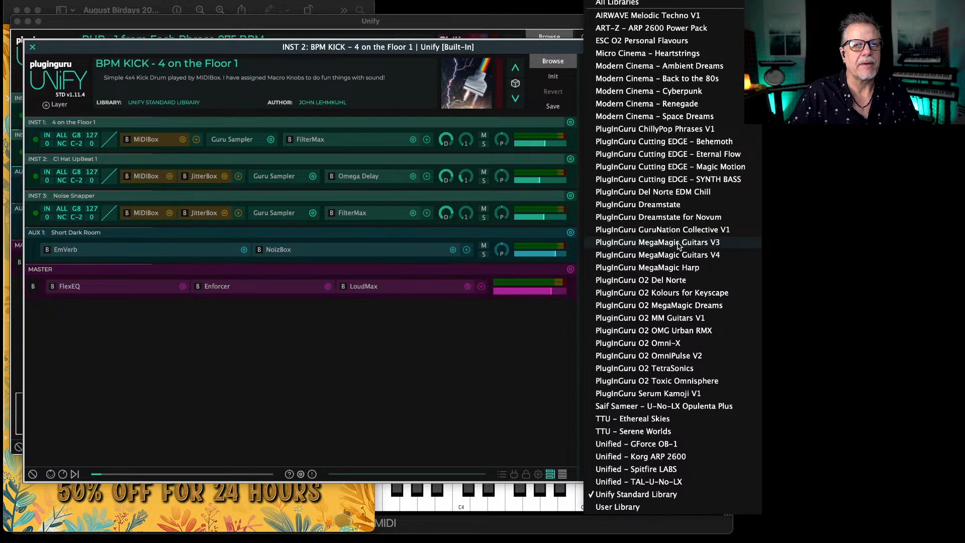
click(678, 245)
Step: Browse the MegaMagic Guitars V3 patches and load BPM DRUM - DfG FULL 08 into the kick layer
scroll(694, 334, down, 8)
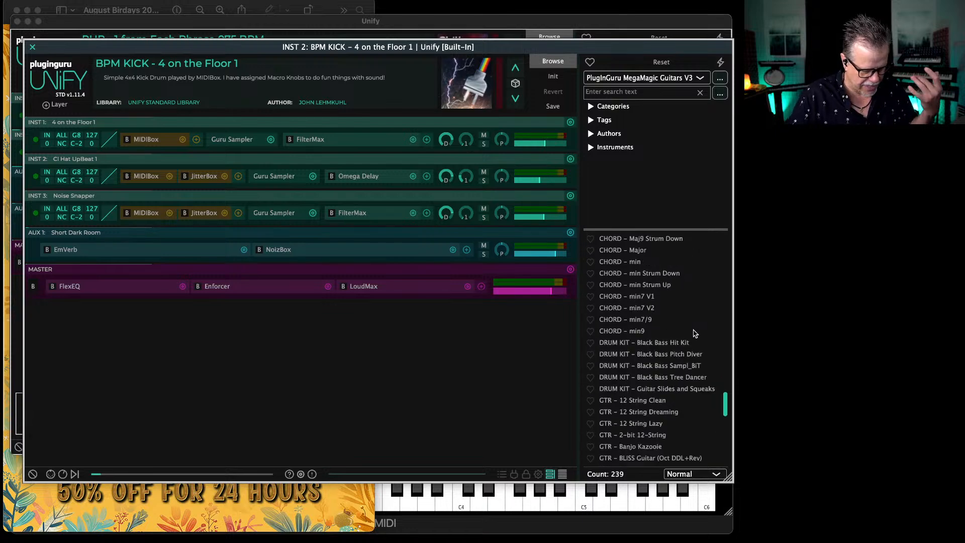
scroll(694, 333, down, 15)
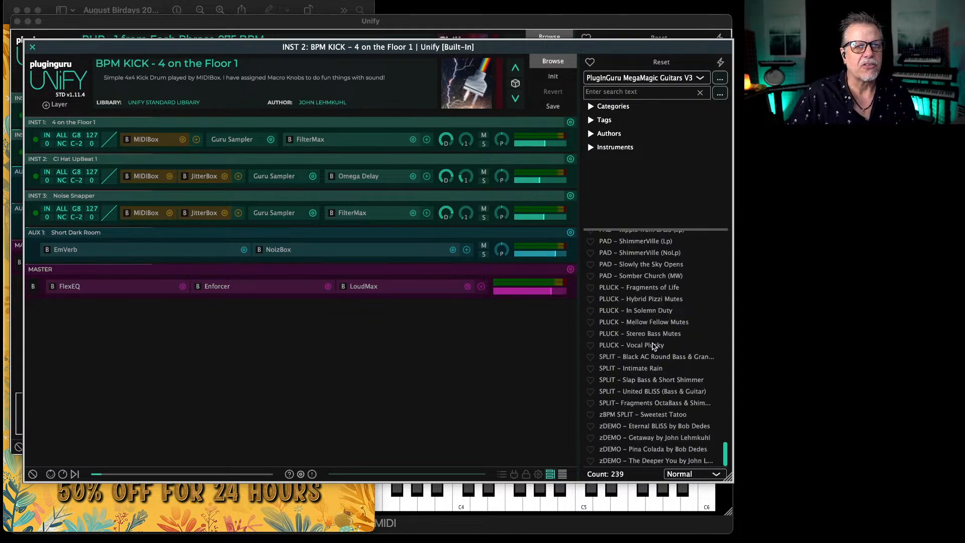
scroll(652, 346, up, 15)
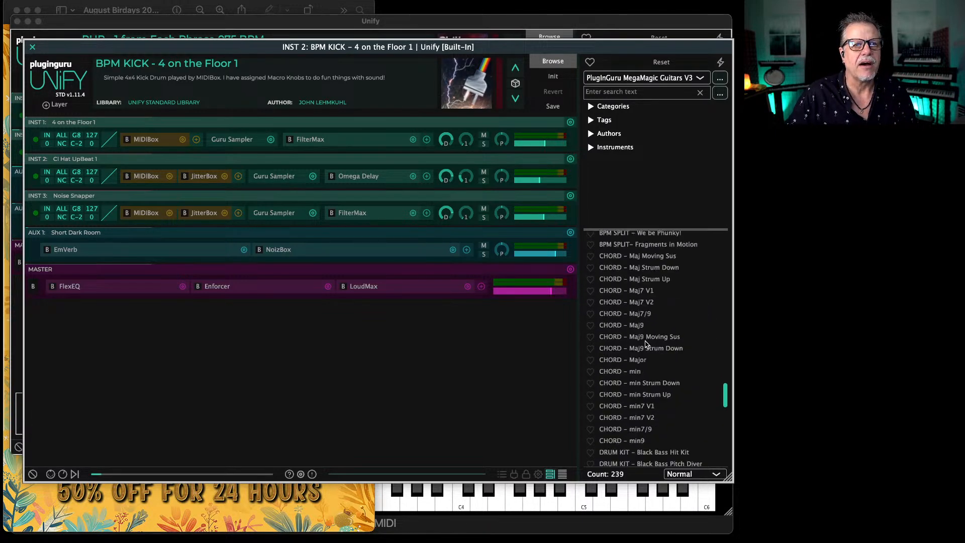
scroll(646, 344, up, 15)
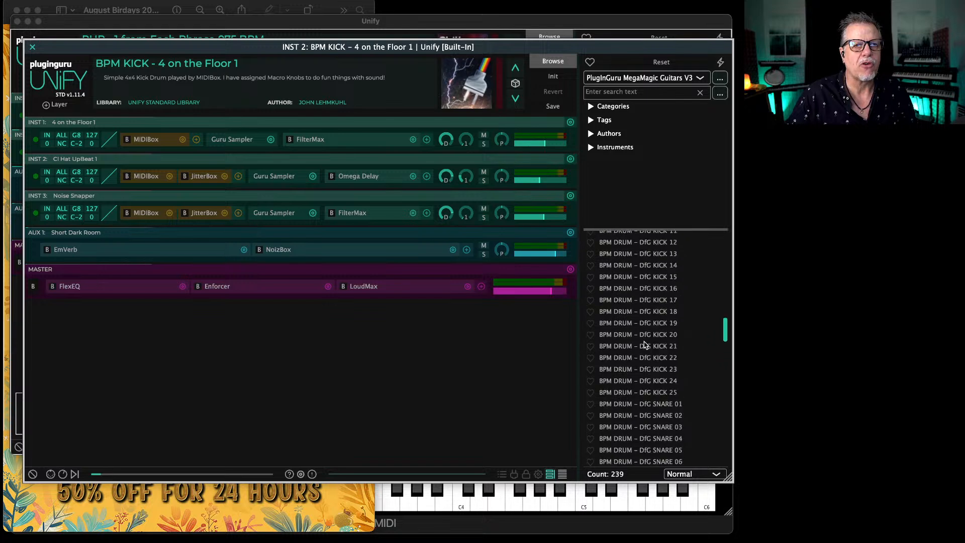
scroll(645, 345, up, 10)
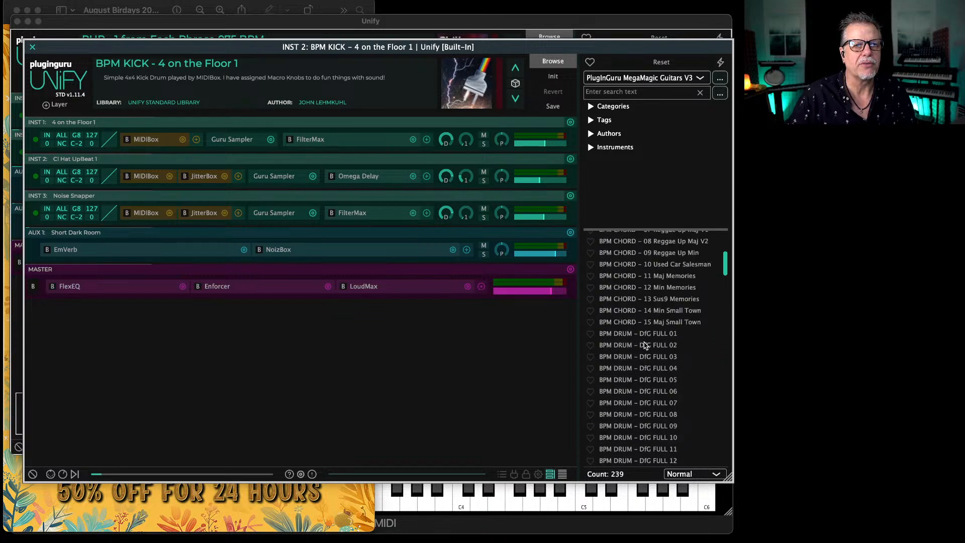
click(645, 308)
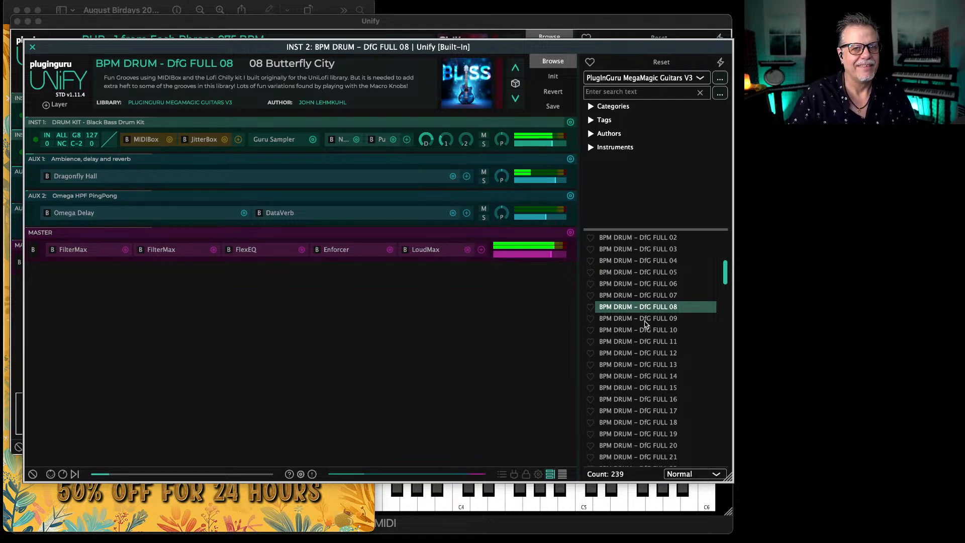
Step: Load BPM DRUM - DfG FULL 13 into the nested instrument, look through the installed libraries and close the nested instrument's window
click(651, 364)
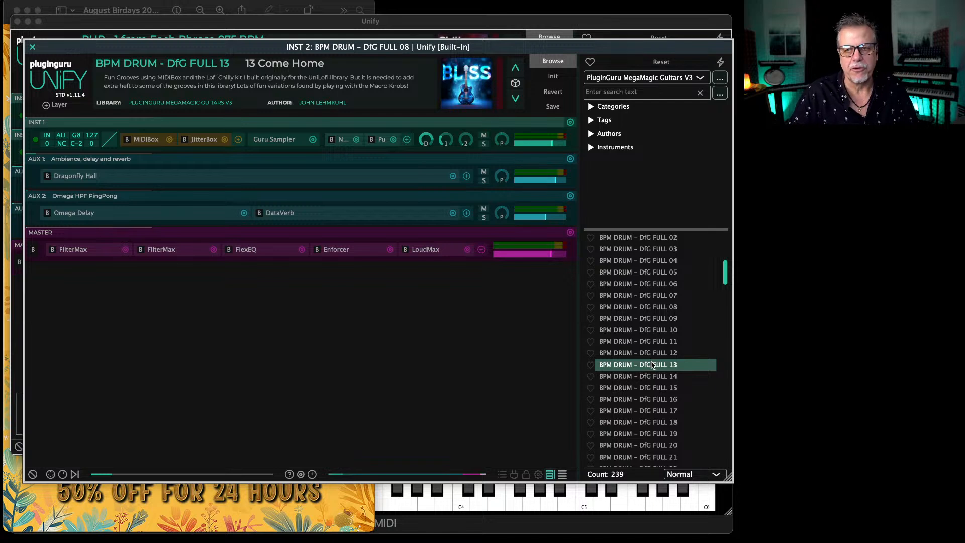
click(648, 77)
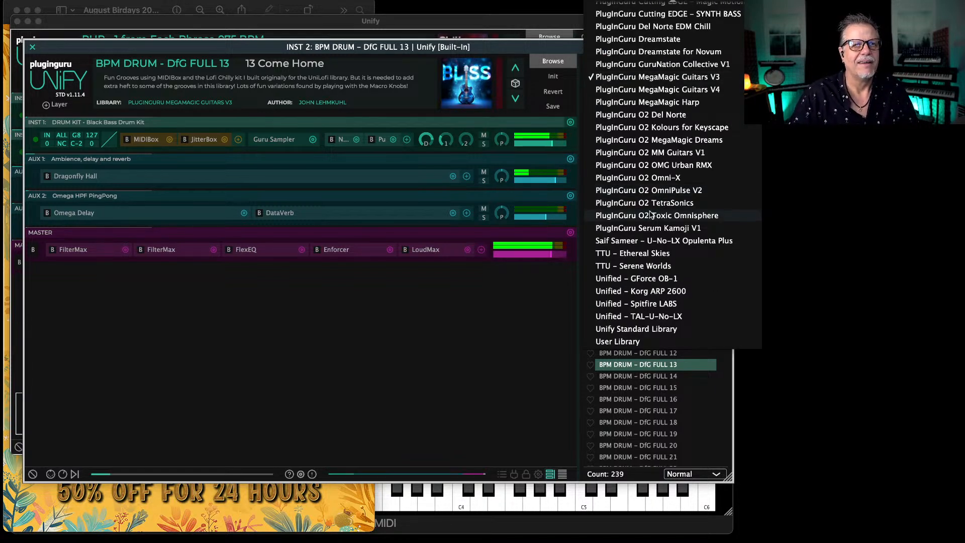
scroll(650, 216, up, 5)
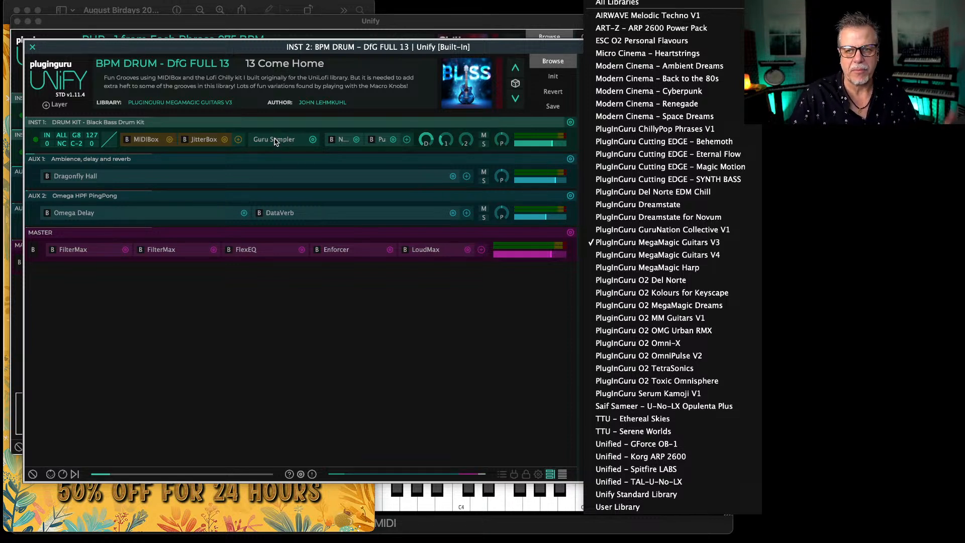
click(291, 302)
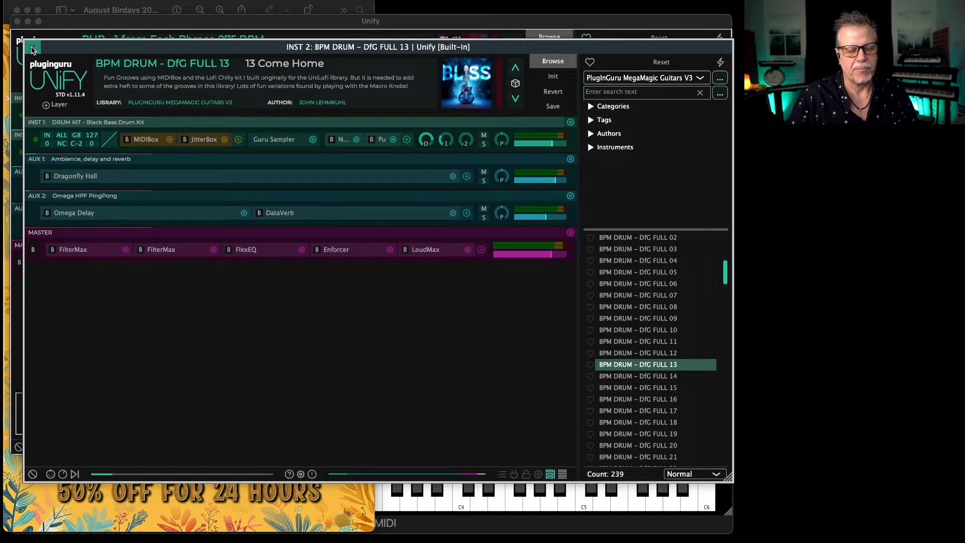
click(32, 49)
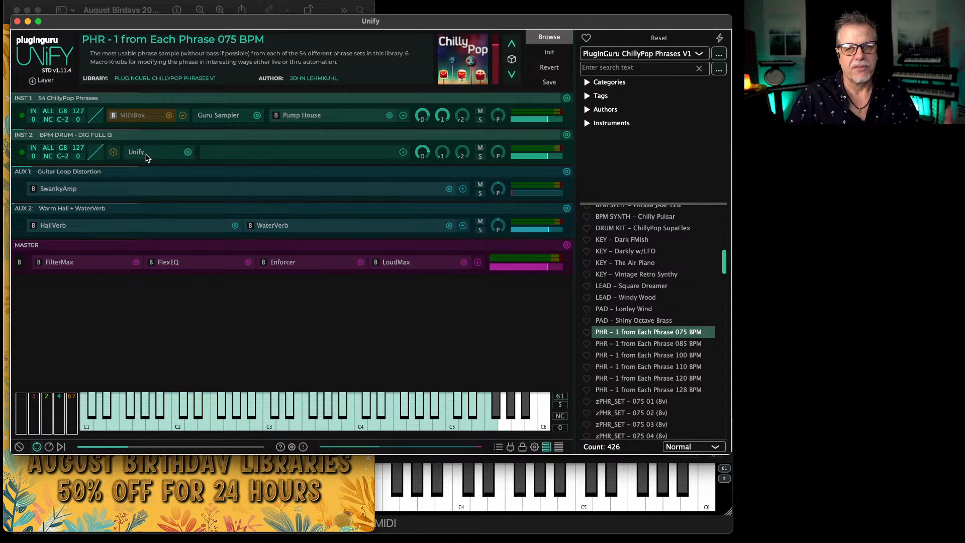
Step: Switch to the web browser to show the PlugInGuru ChillyPop Phrases V1 product page, and return to Unify
key(super+Tab)
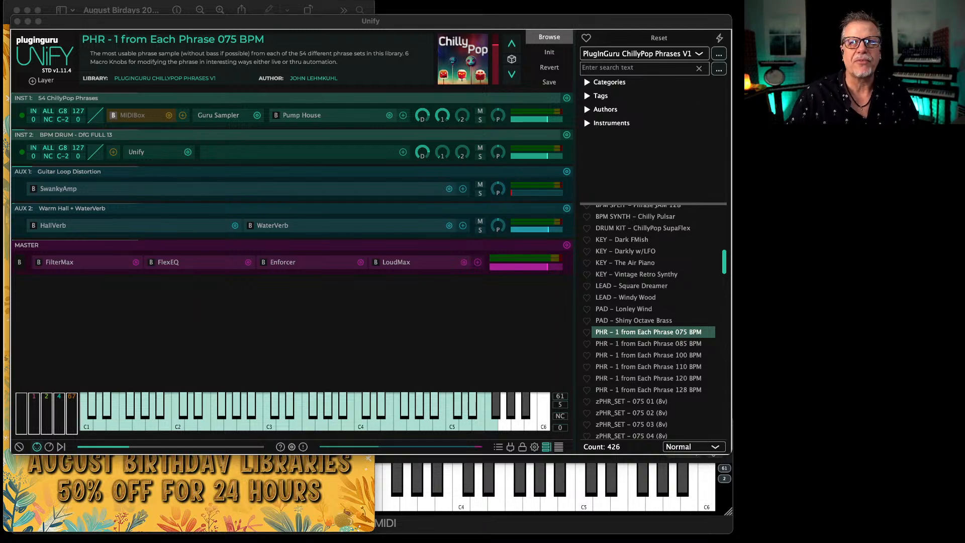
drag(964, 14, 312, 2)
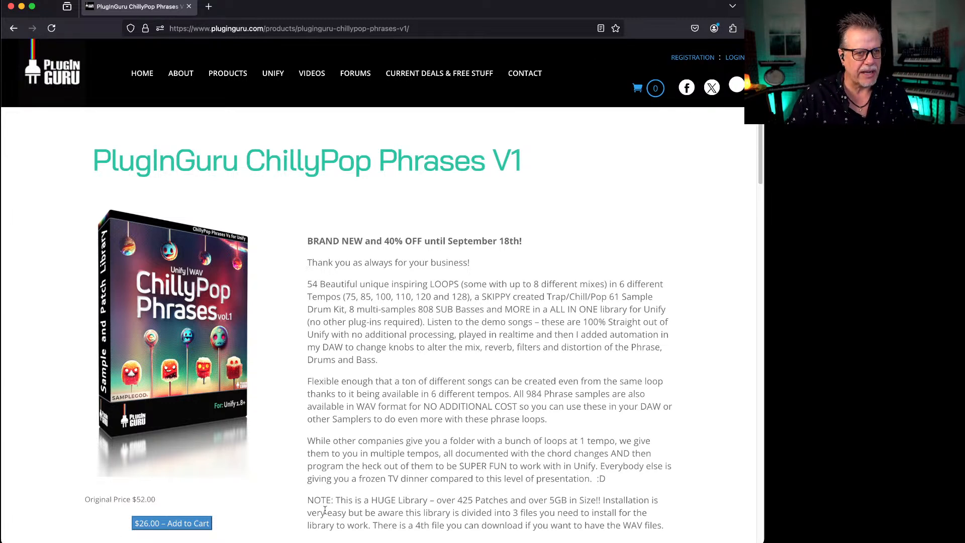
drag(370, 6, 964, 7)
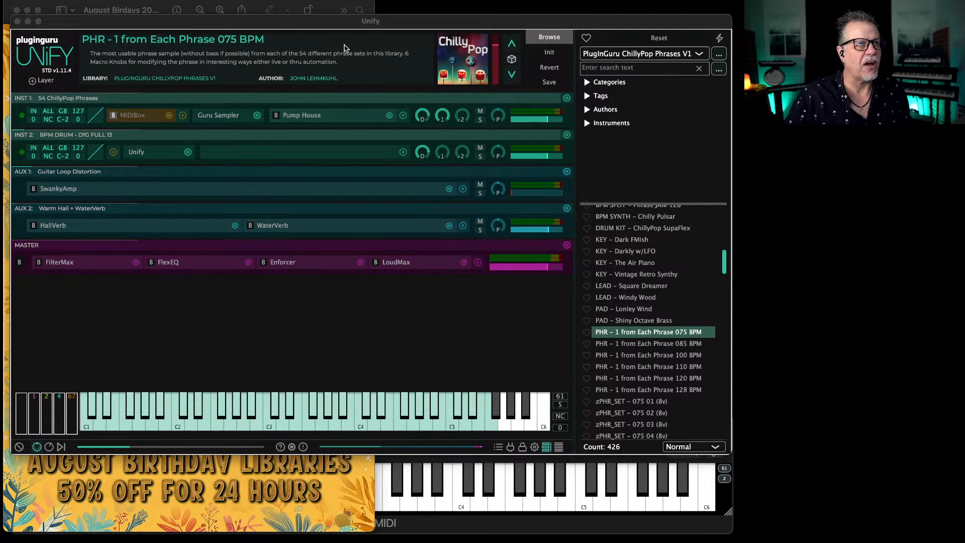
Step: Move the Unify window slightly down and close the August Birthday libraries image behind it
drag(339, 26, 339, 31)
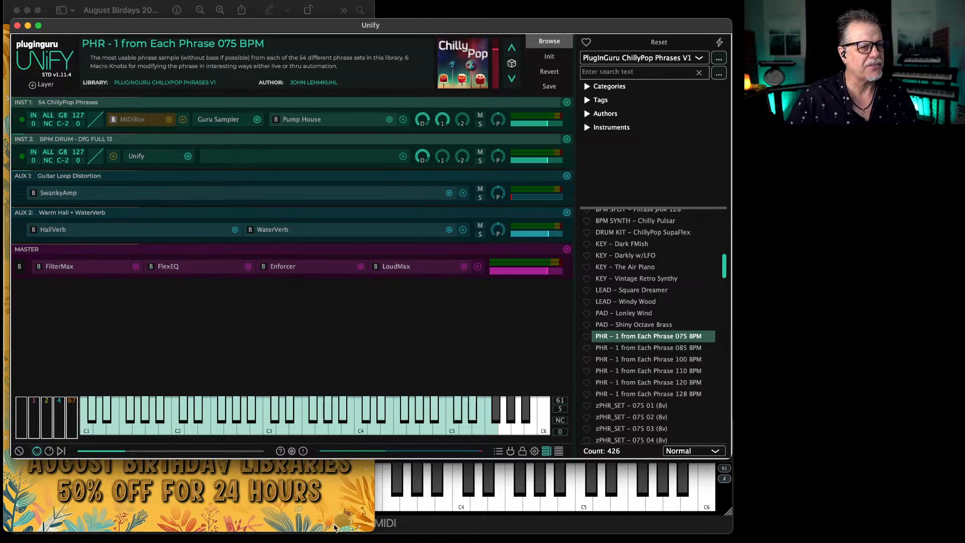
click(336, 526)
key(super+w)
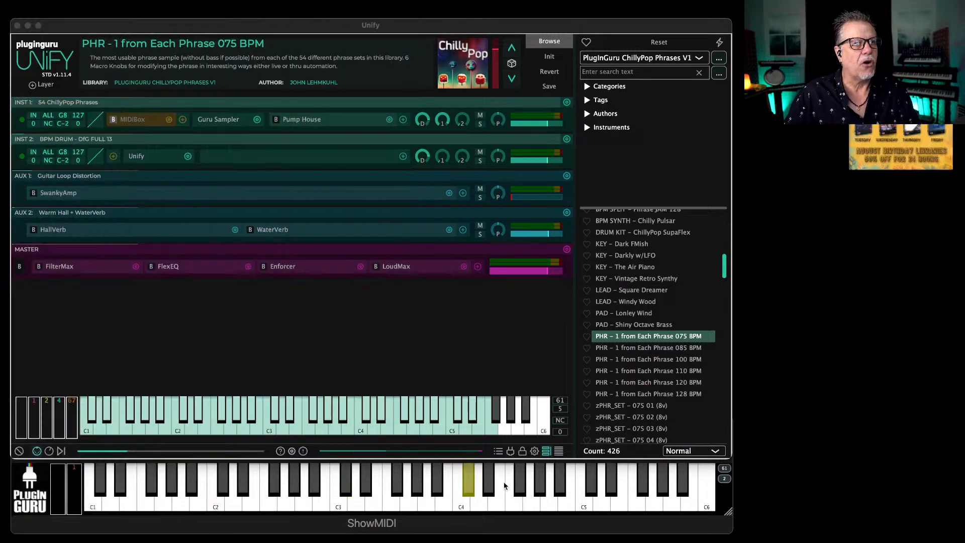
Step: Bring the web browser up on the PlugInGuru home page and open the ARP 2600 Power Pack banner's product page
drag(964, 26, 408, 4)
click(162, 73)
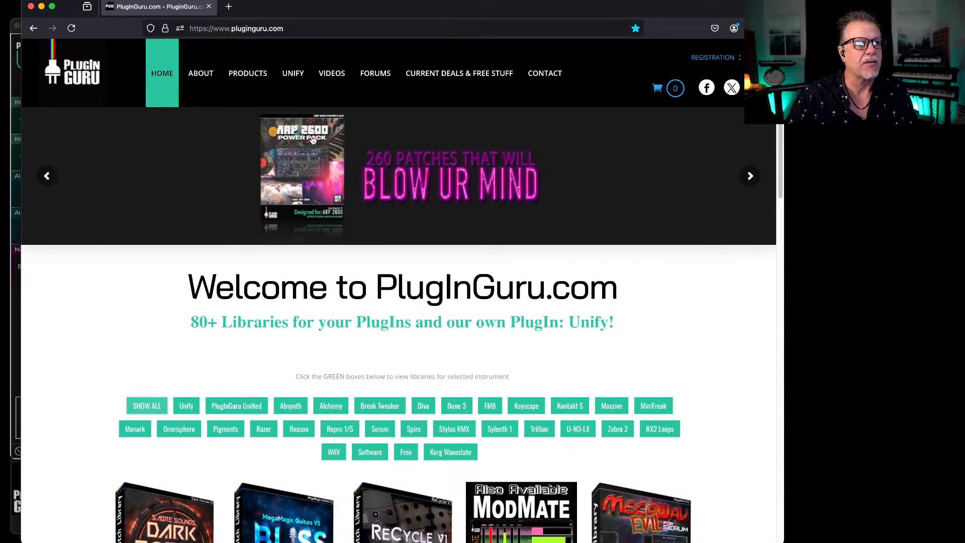
click(318, 170)
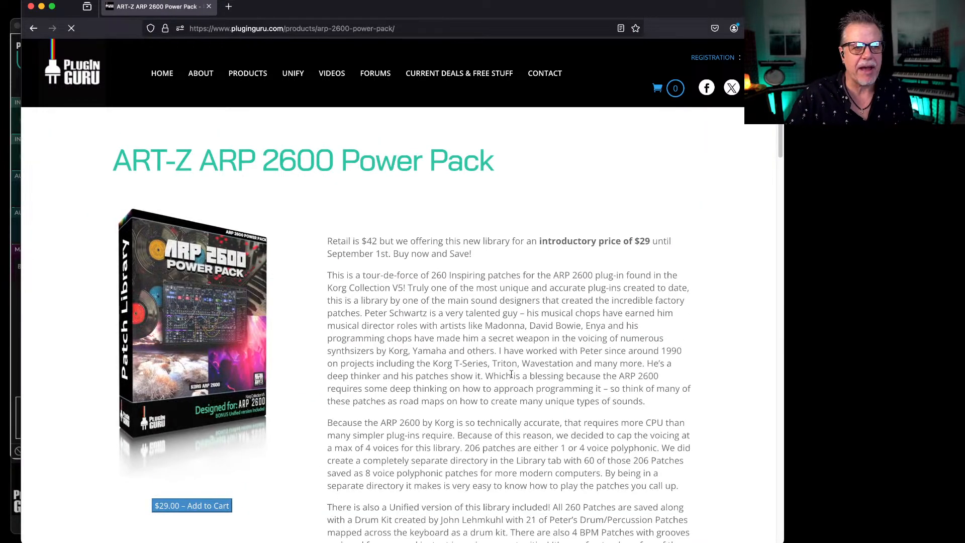
Step: Play the Alien Pop Goth audio demo on the ARP 2600 Power Pack page and review the product description
scroll(412, 357, down, 2)
scroll(412, 356, down, 5)
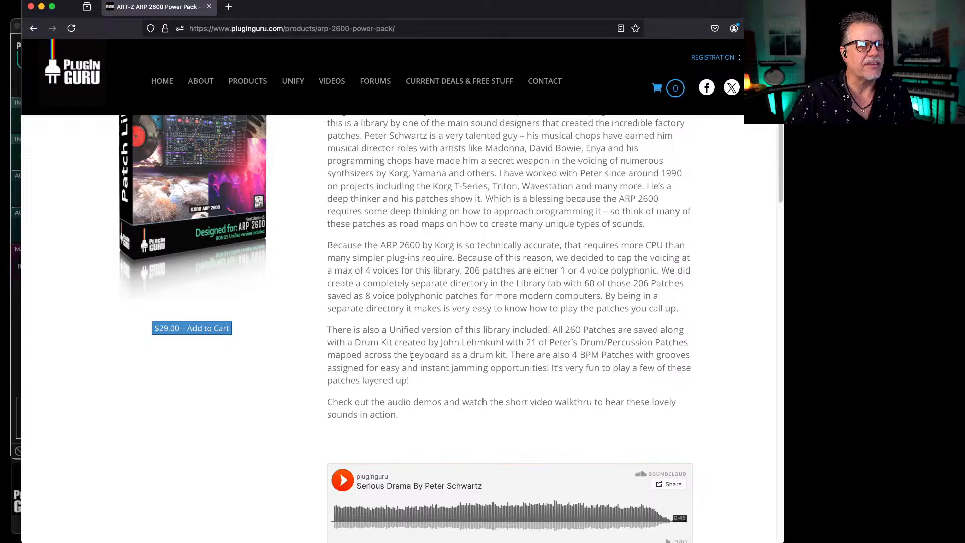
scroll(403, 415, down, 2)
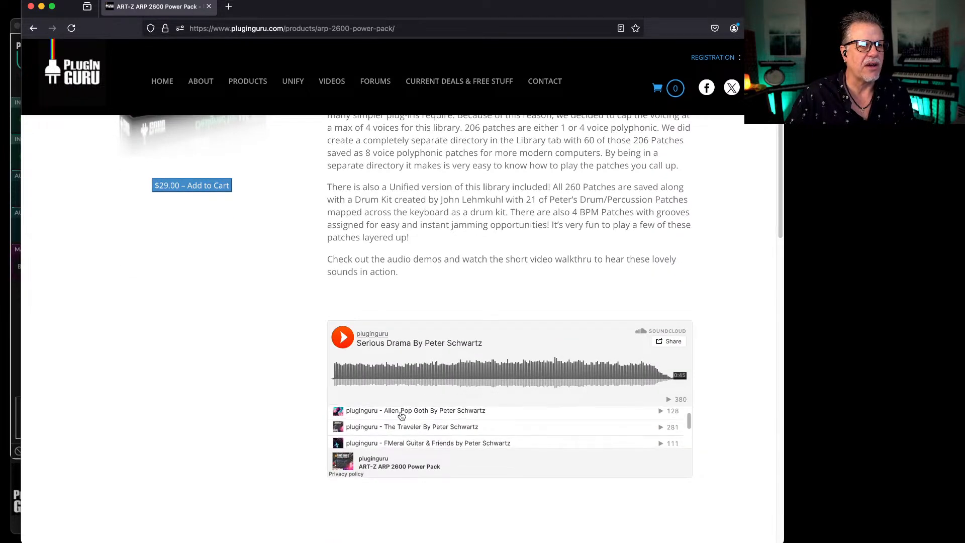
click(404, 414)
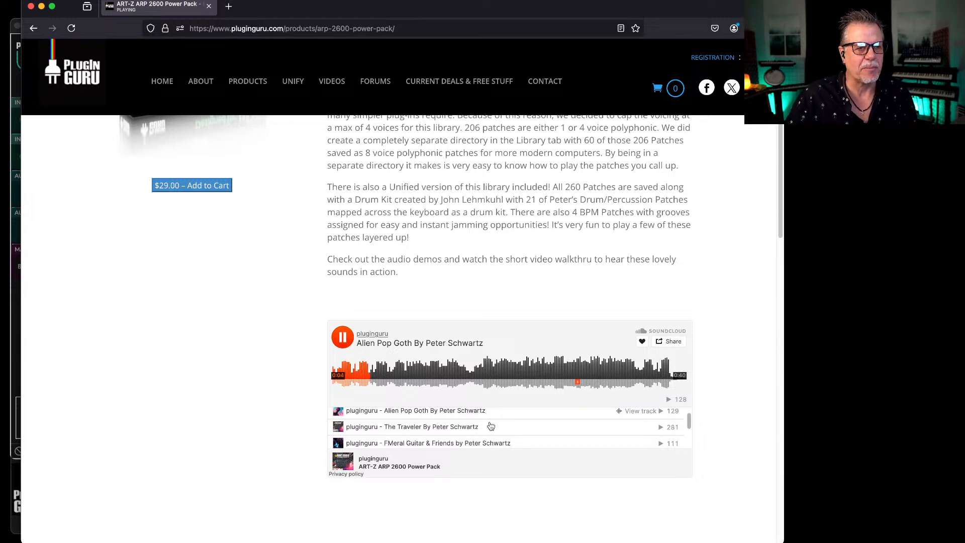
scroll(231, 370, up, 10)
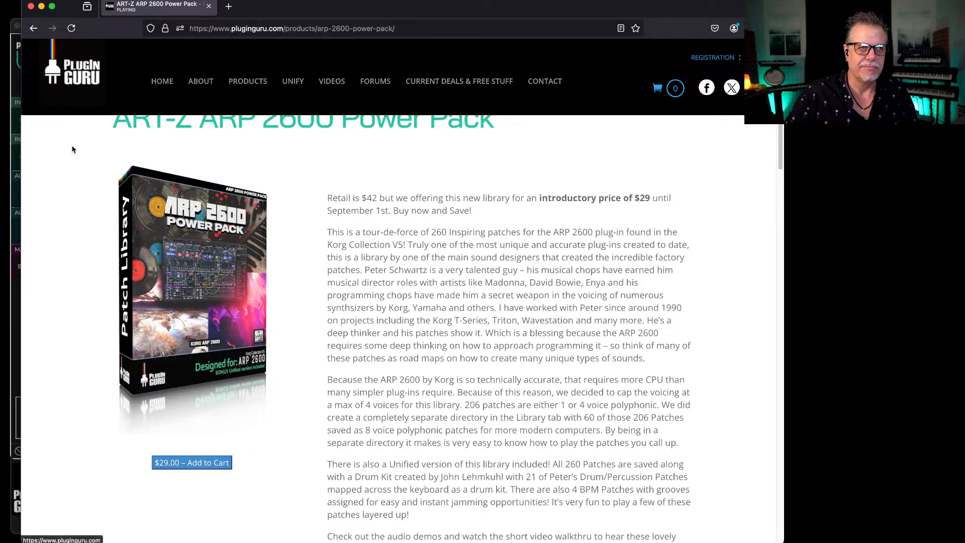
scroll(73, 153, up, 2)
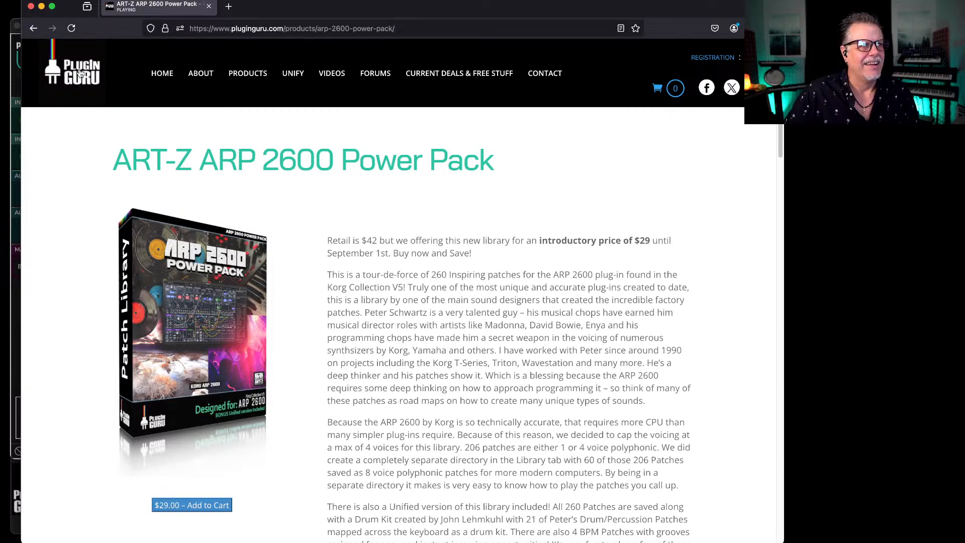
Step: Pause the Alien Pop Goth demo and close the browser window to return to Unify
scroll(352, 451, down, 5)
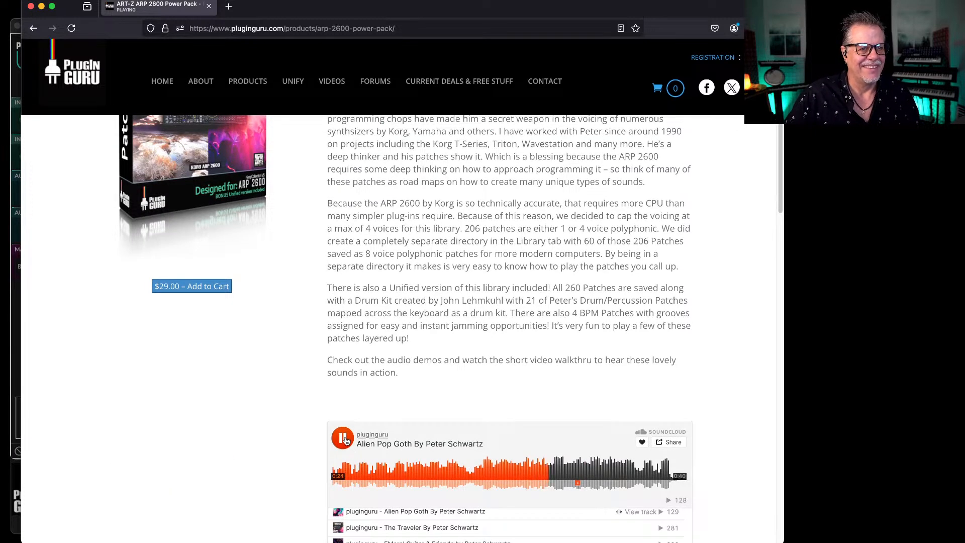
click(345, 438)
scroll(231, 290, up, 5)
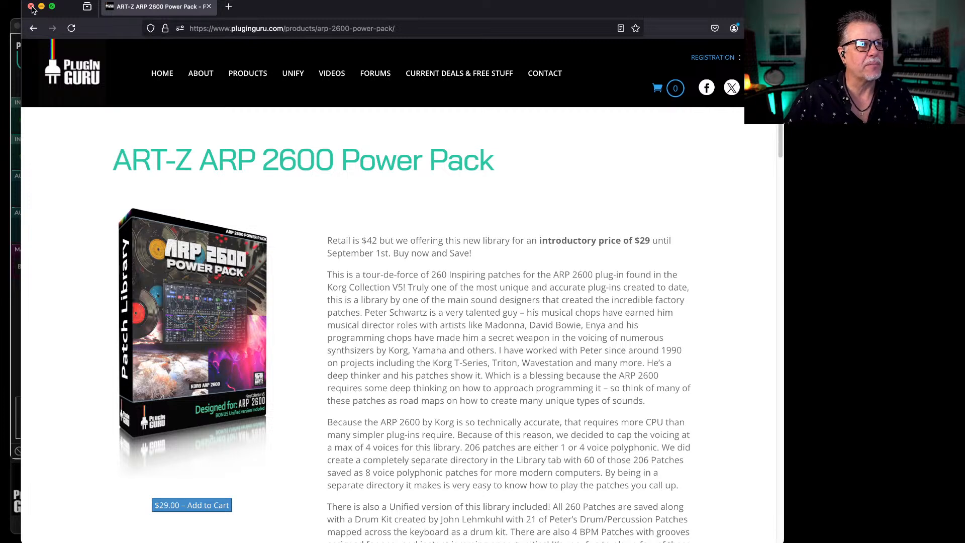
click(30, 7)
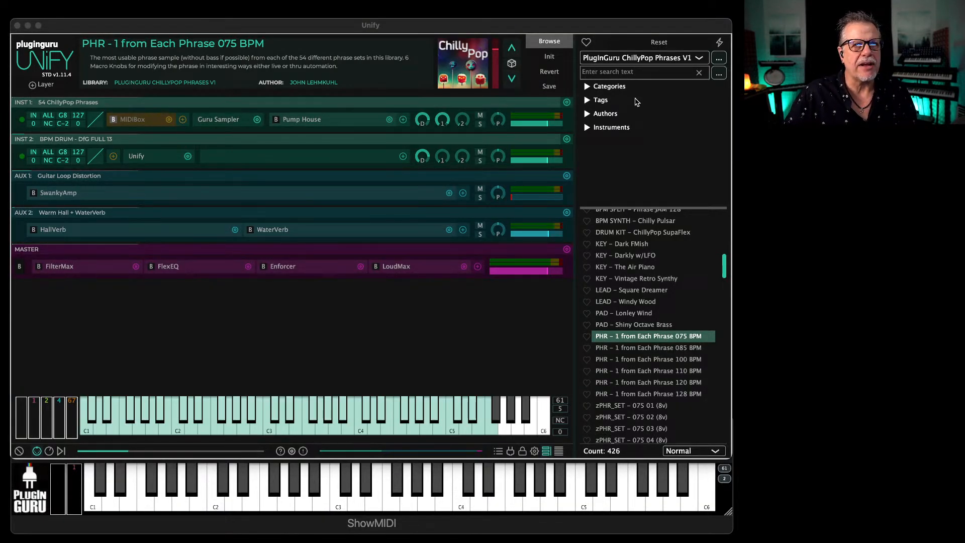
Step: Switch the main patch library to PlugInGuru Cutting EDGE - Eternal Flow
click(616, 60)
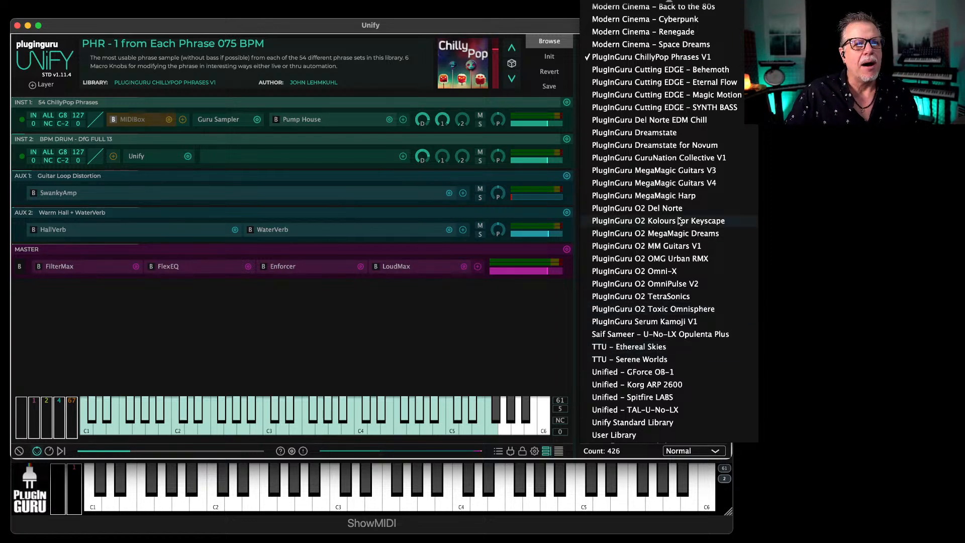
scroll(680, 221, up, 3)
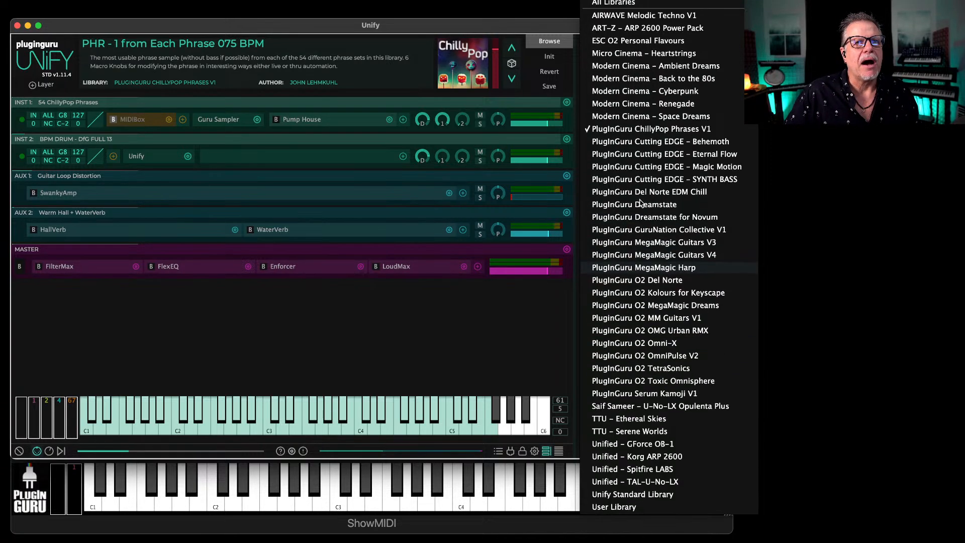
click(644, 158)
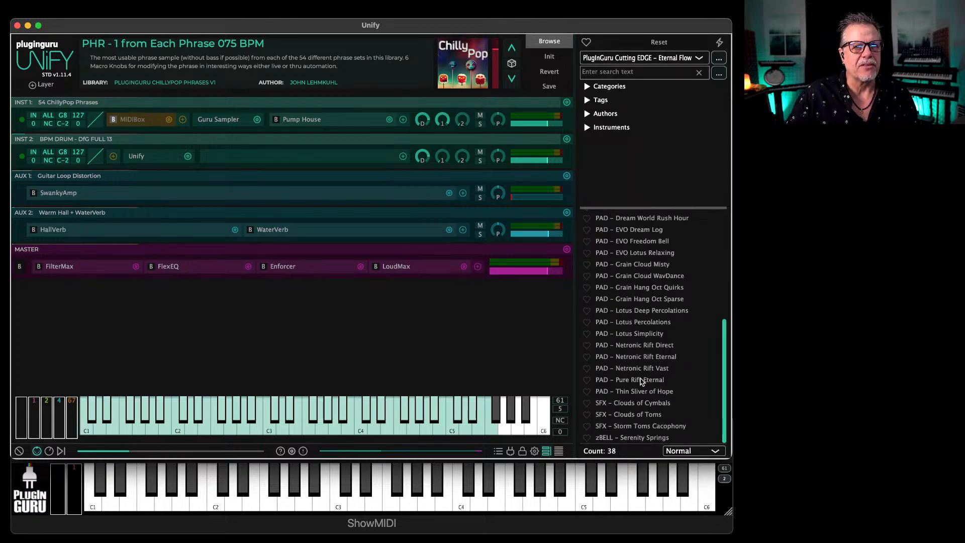
Step: Browse the Eternal Flow patches and load PAD - EVO Dream Log
scroll(636, 368, up, 5)
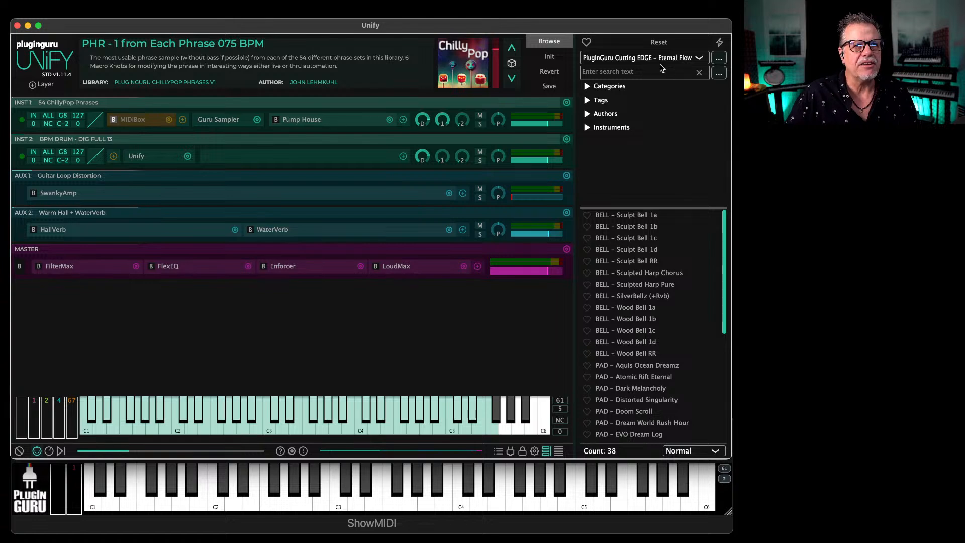
scroll(628, 378, down, 3)
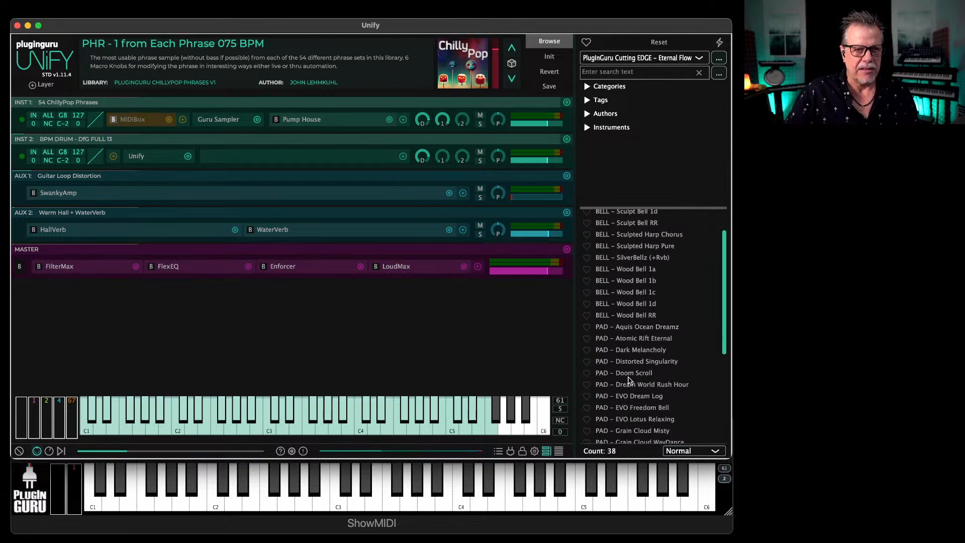
scroll(629, 380, down, 3)
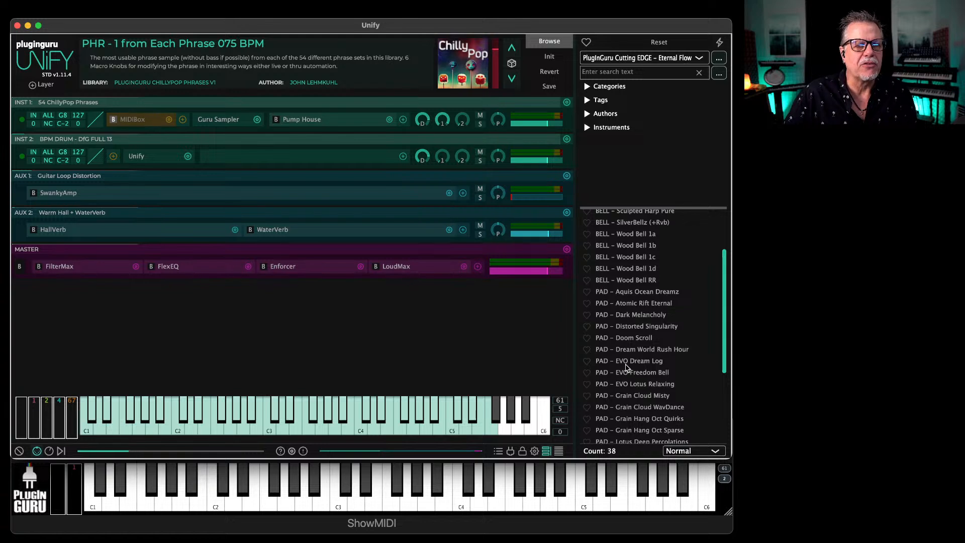
click(629, 363)
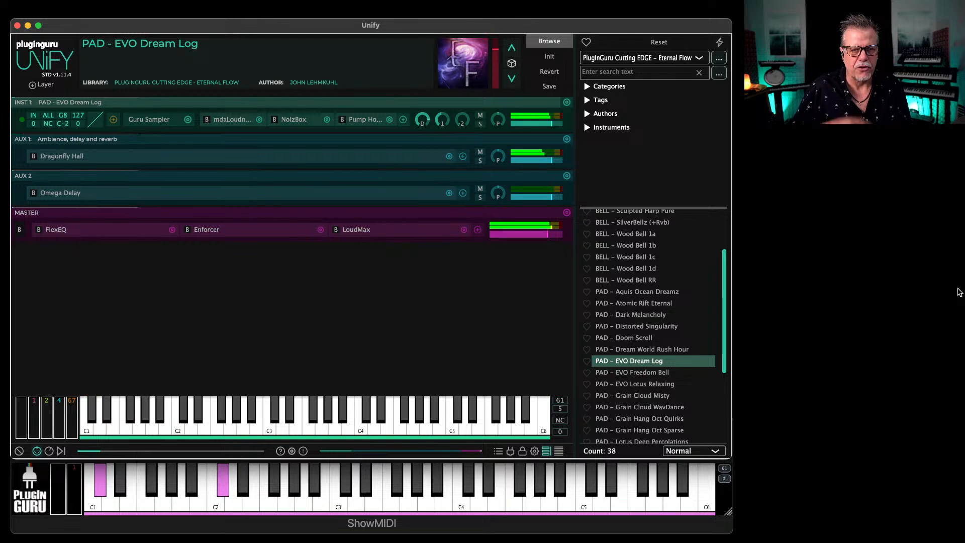
Step: Load PAD - EVO Lotus Relaxing and replace the missing sample in its Guru Sampler with PAD - EVO Lotus Relaxing
click(640, 384)
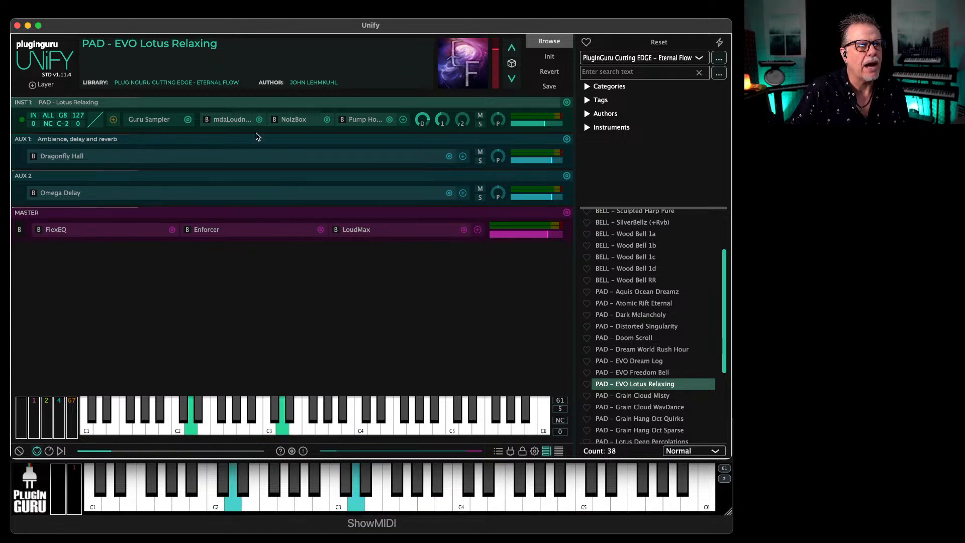
click(149, 122)
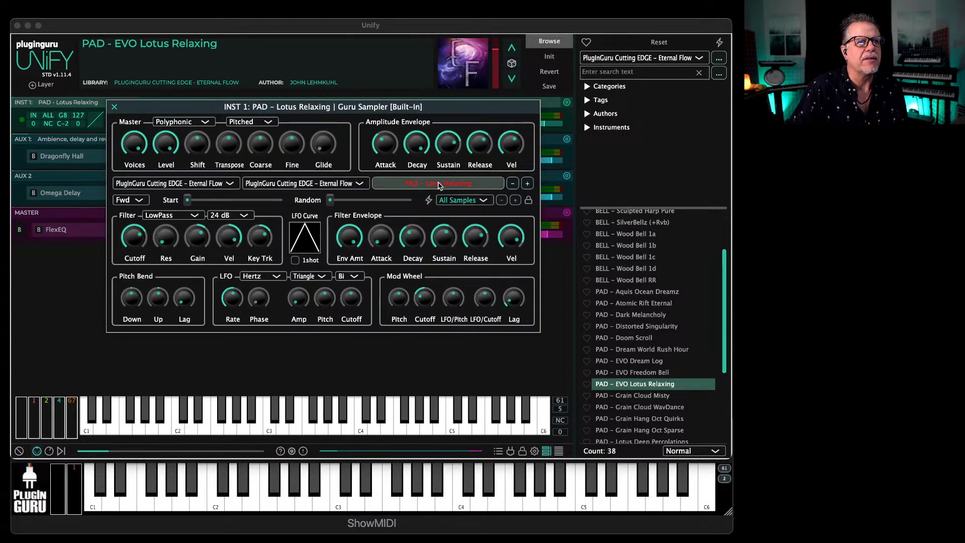
click(323, 257)
click(446, 183)
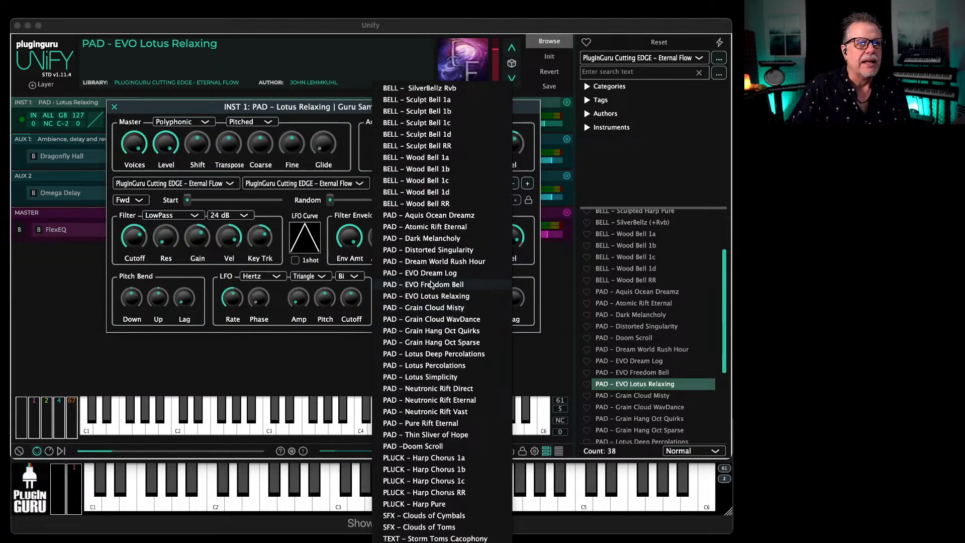
click(432, 296)
click(114, 106)
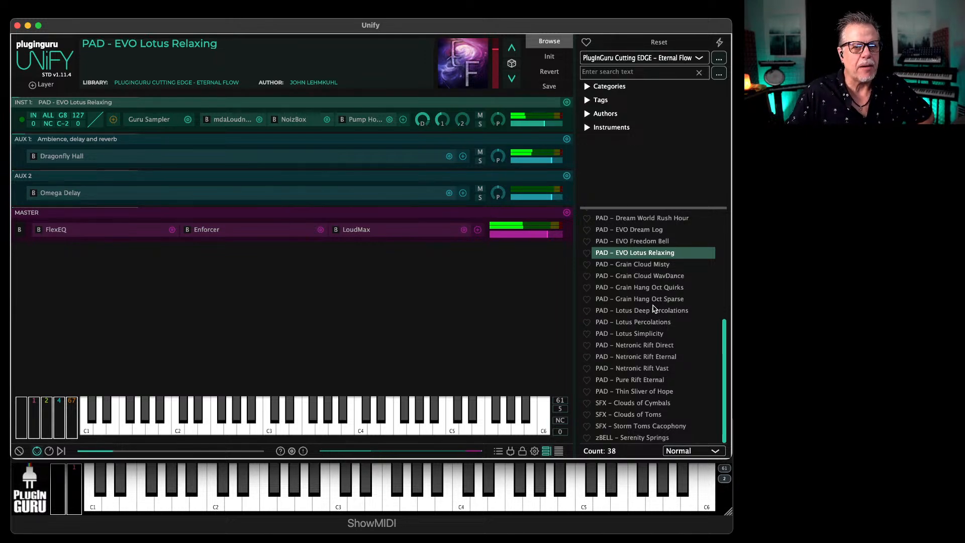
Step: Look through the Eternal Flow patch list from the BELL patches to the SFX patches
scroll(653, 307, up, 6)
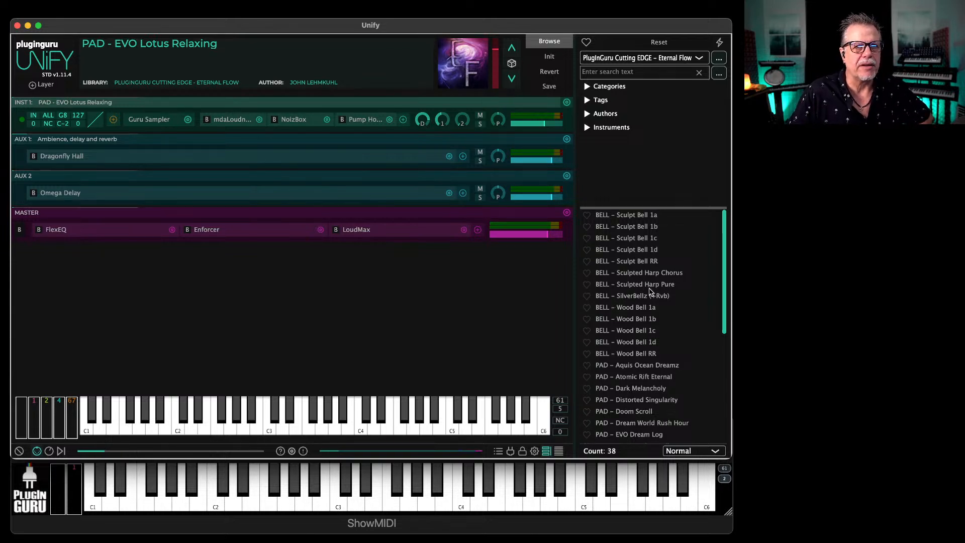
scroll(648, 358, down, 6)
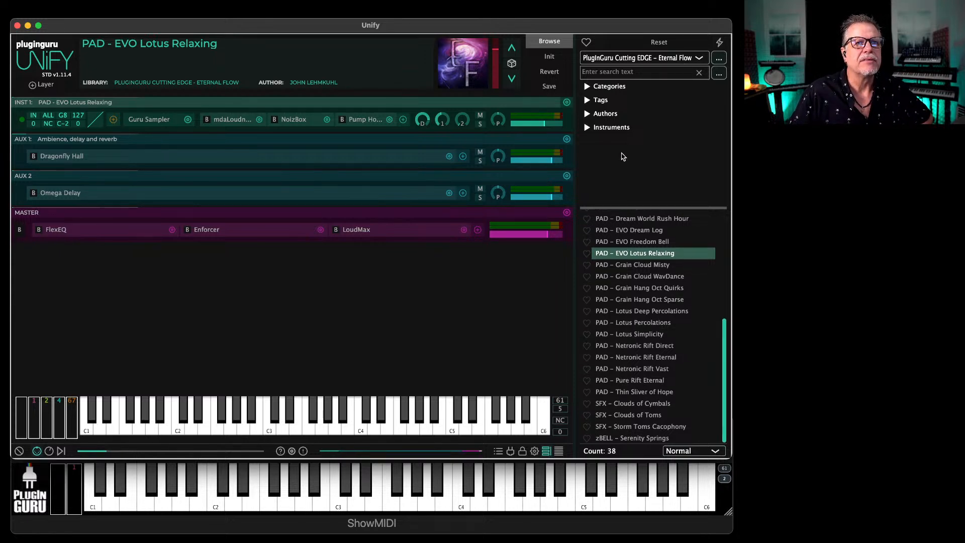
scroll(639, 397, up, 1)
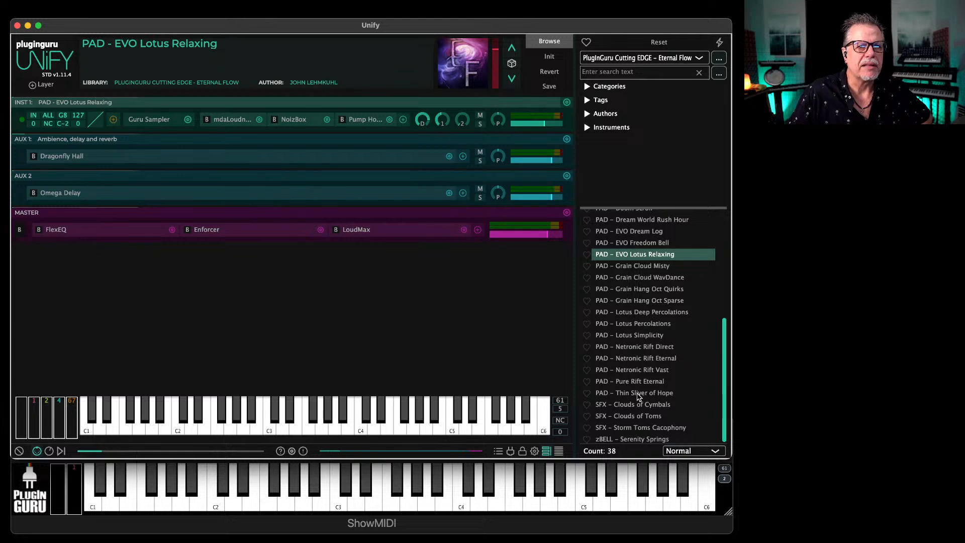
scroll(637, 397, up, 8)
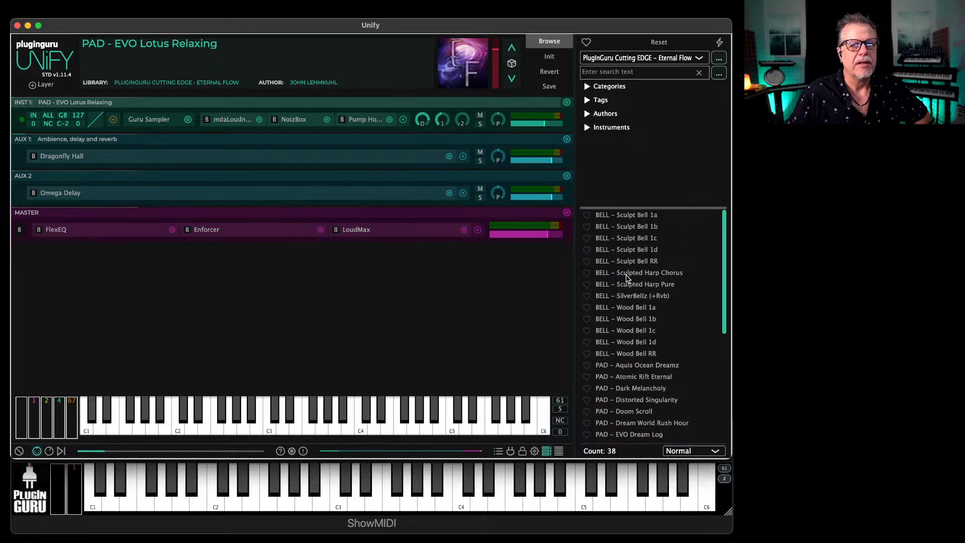
Step: Load BELL - Sculpted Harp Pure and swap its NoizBox effect for the CHOWTapeModel distortion
click(601, 285)
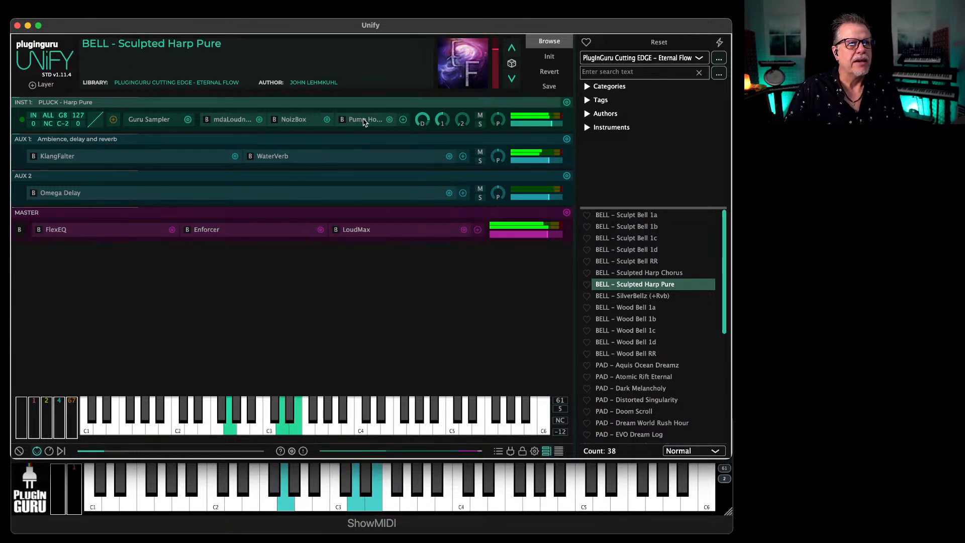
right_click(388, 119)
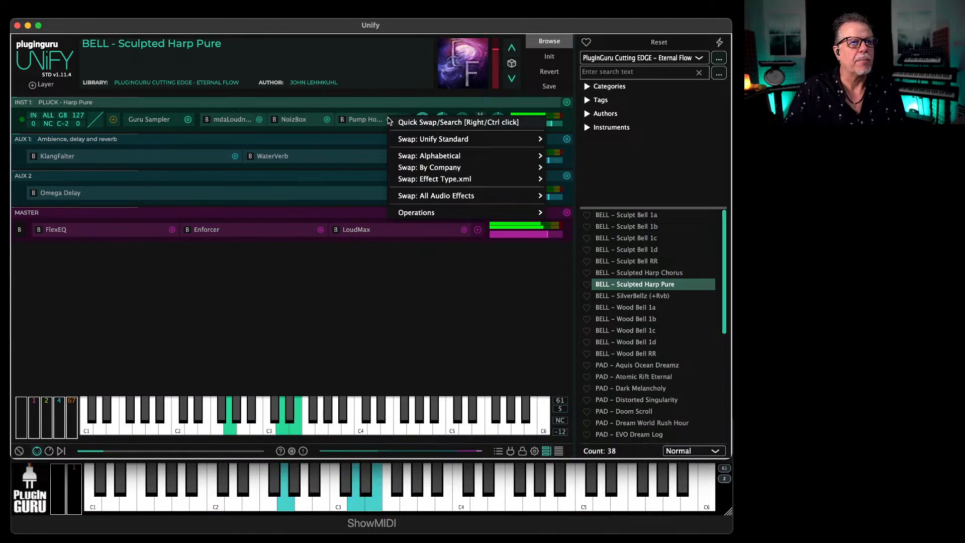
click(323, 120)
right_click(327, 120)
mouse_move(362, 142)
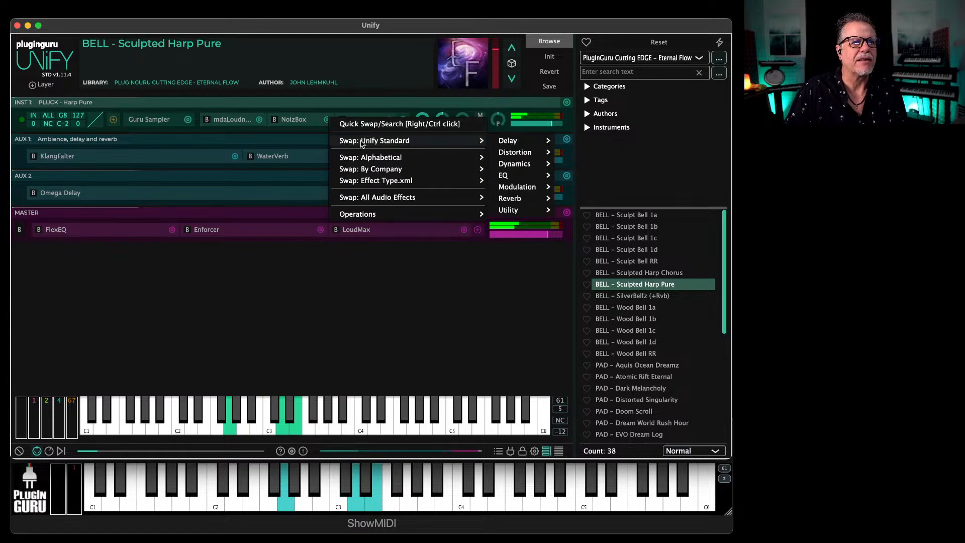
mouse_move(528, 154)
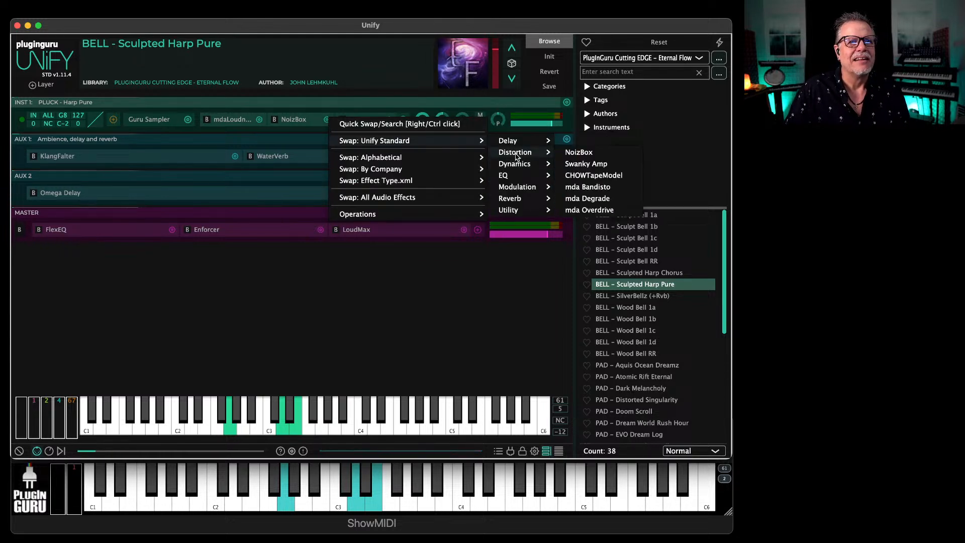
click(593, 175)
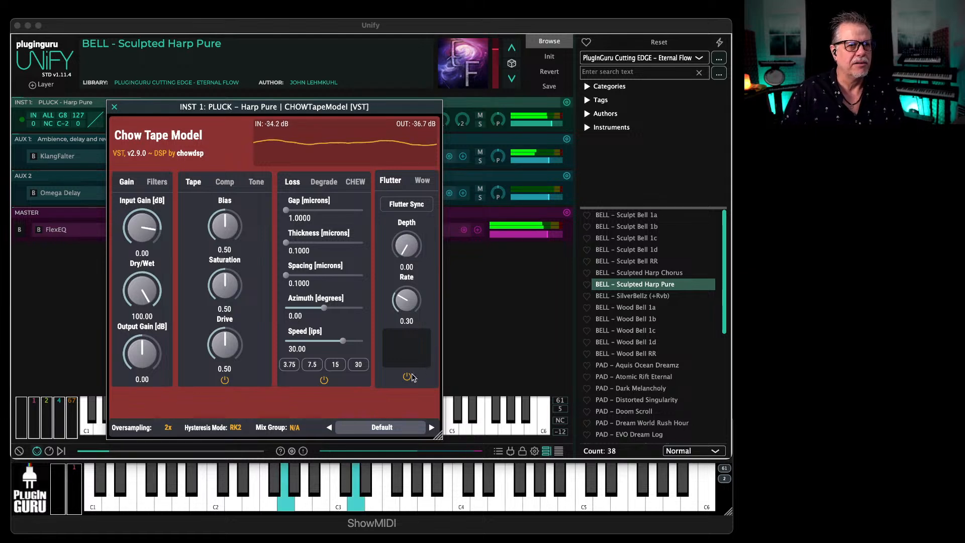
Step: Choose the Woozy Chorus preset in Chow Tape Model, adjust the flutter and set the wow depth to 0.29
click(432, 427)
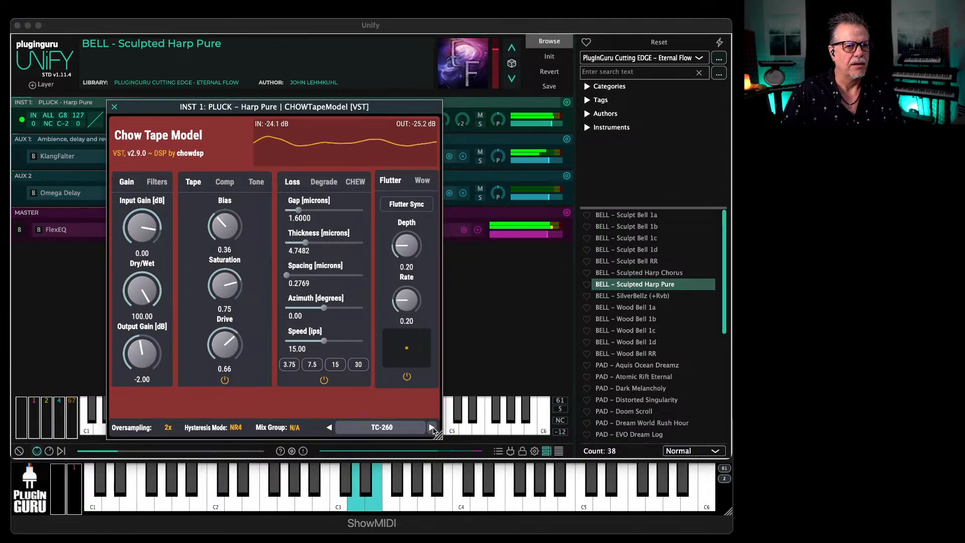
click(432, 427)
drag(408, 245, 407, 318)
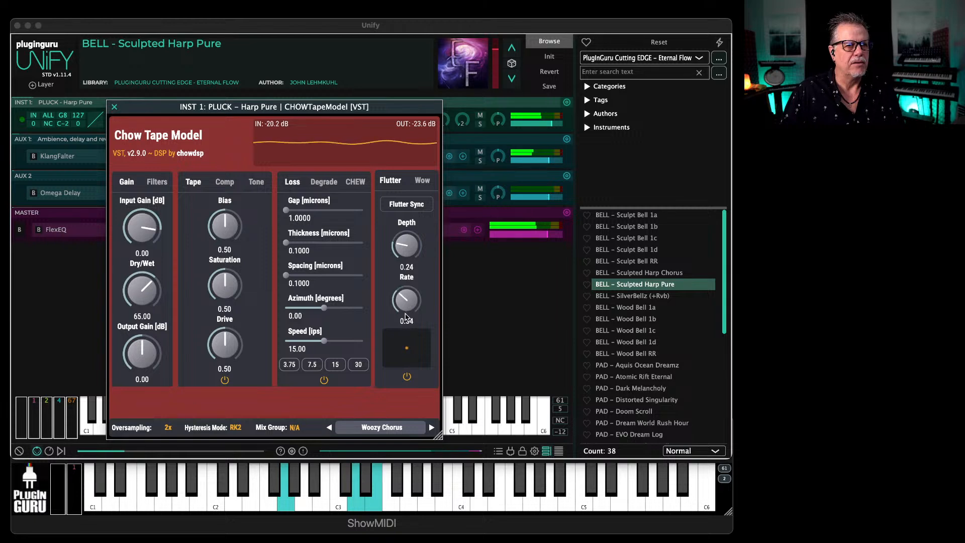
click(422, 181)
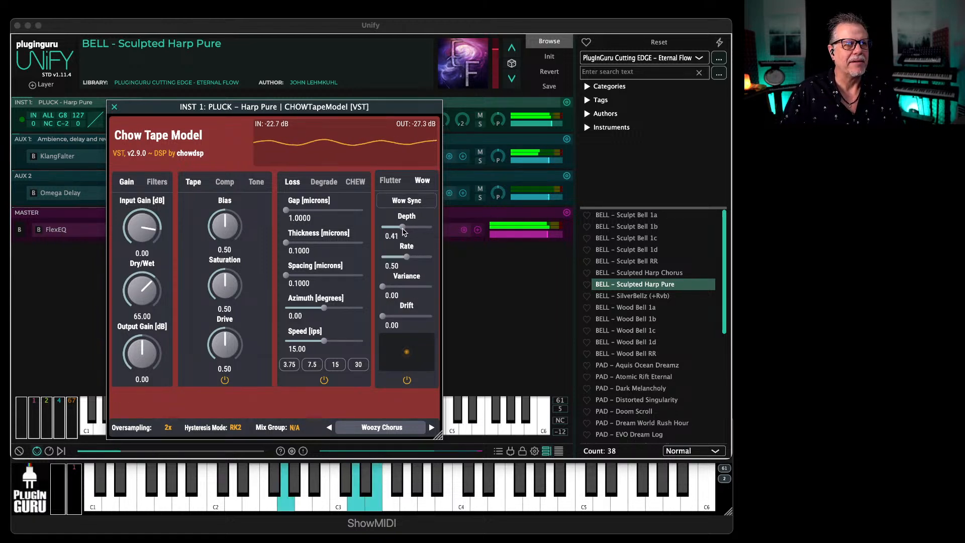
drag(404, 229, 397, 229)
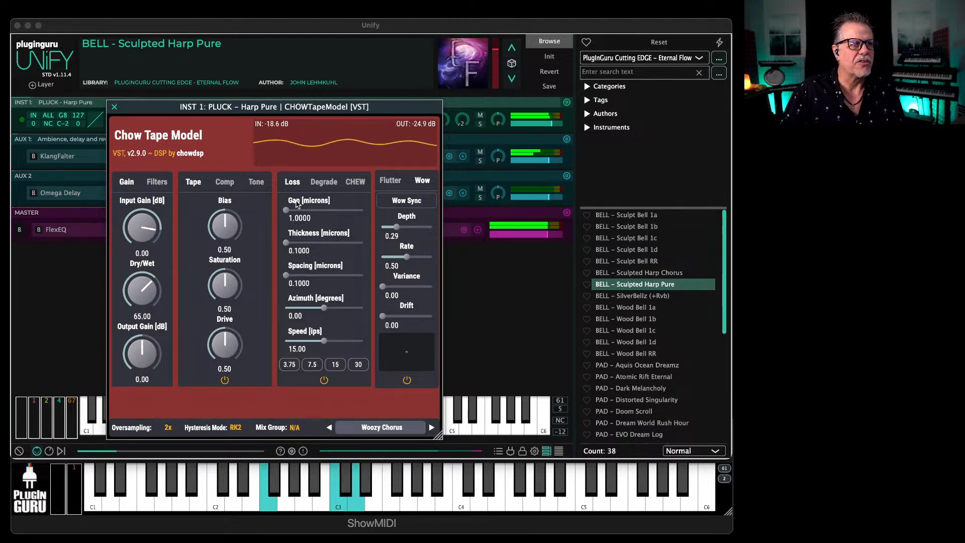
Step: Set the tape loss gap to about 1.63, thickness to 1.96 and spacing to 8.28 microns, and lower the treble to -0.54
drag(286, 210, 299, 210)
drag(287, 242, 298, 243)
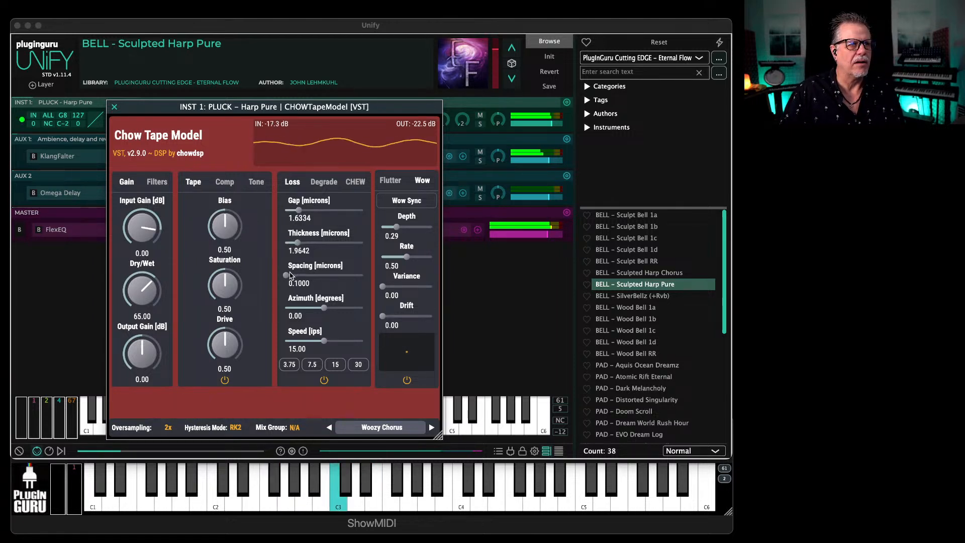
drag(290, 275, 317, 275)
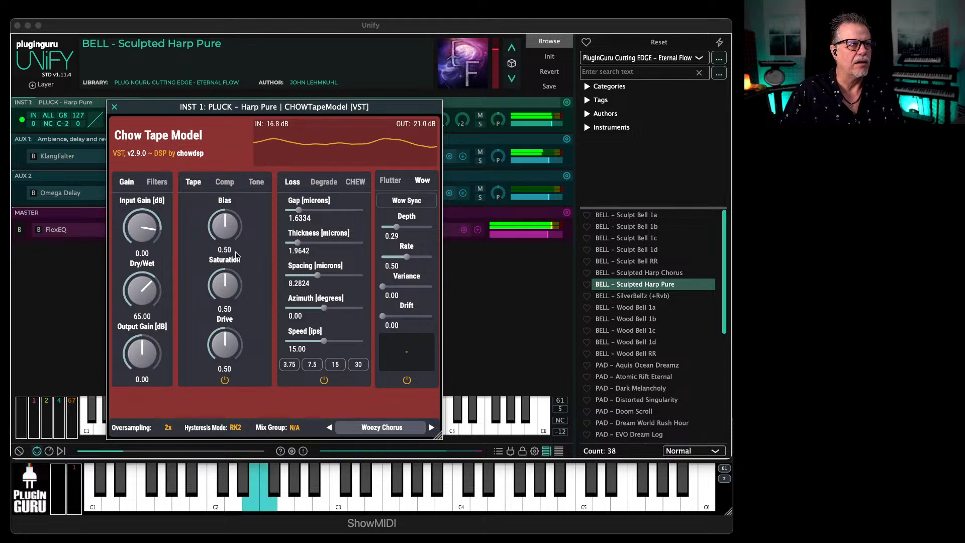
click(256, 182)
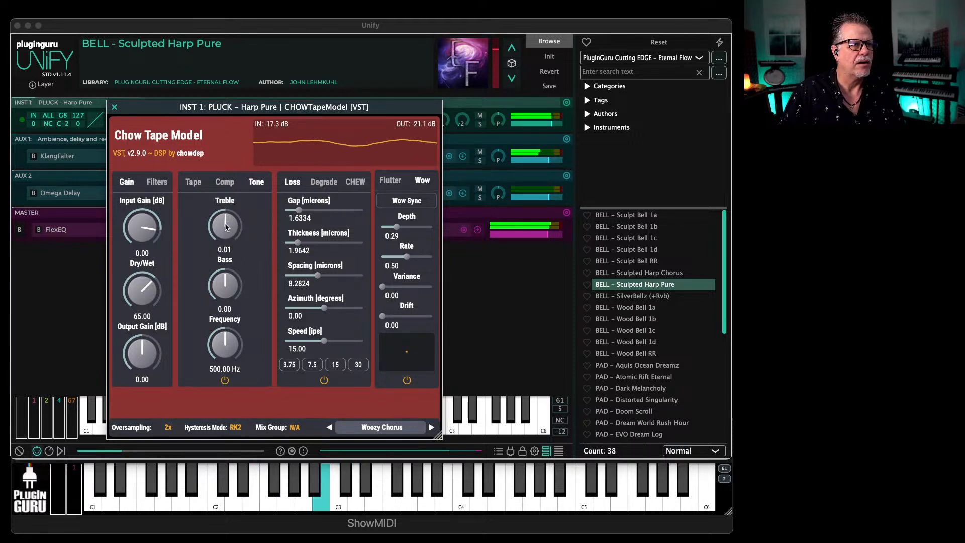
drag(226, 227, 225, 240)
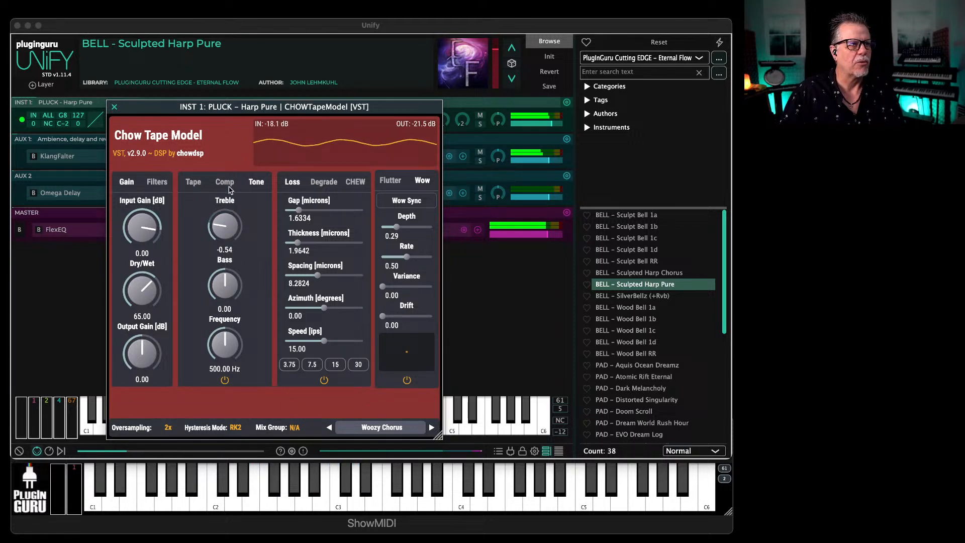
Step: Enable tape degrade with depth 0.37, amount 0.61, variance 0.03 and envelope 0.06, and close the effect window
click(316, 182)
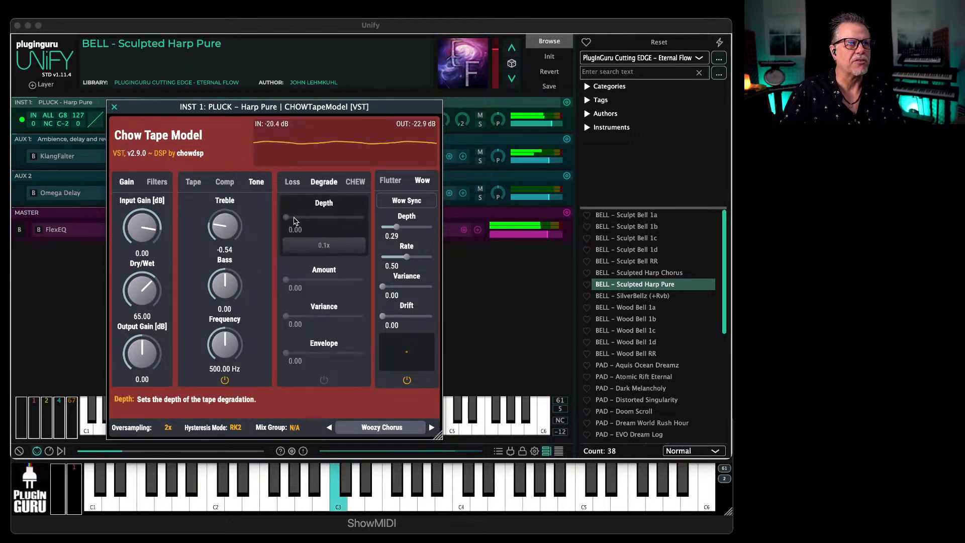
click(324, 380)
drag(286, 280, 333, 280)
drag(285, 217, 315, 223)
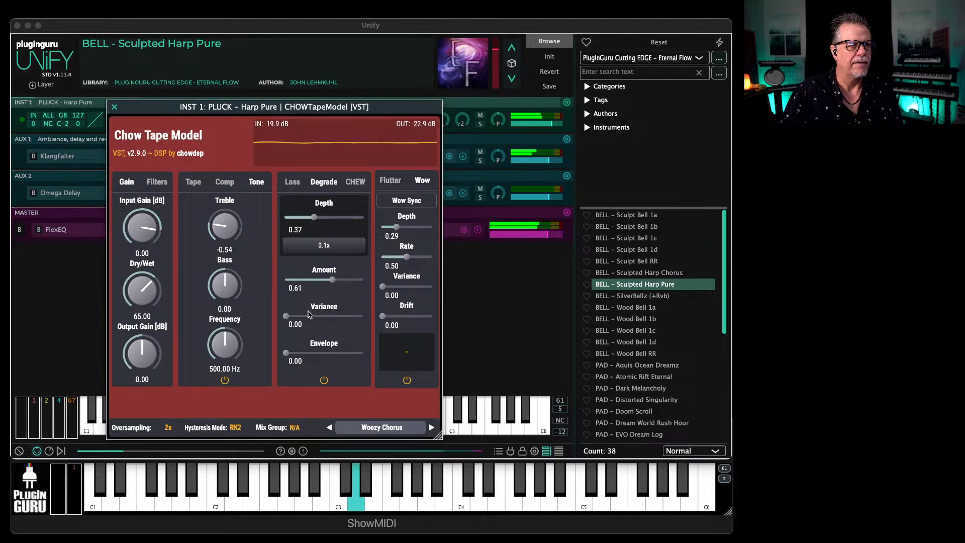
drag(286, 316, 288, 315)
mouse_move(286, 353)
mouse_down()
mouse_move(300, 353)
mouse_move(290, 354)
mouse_up()
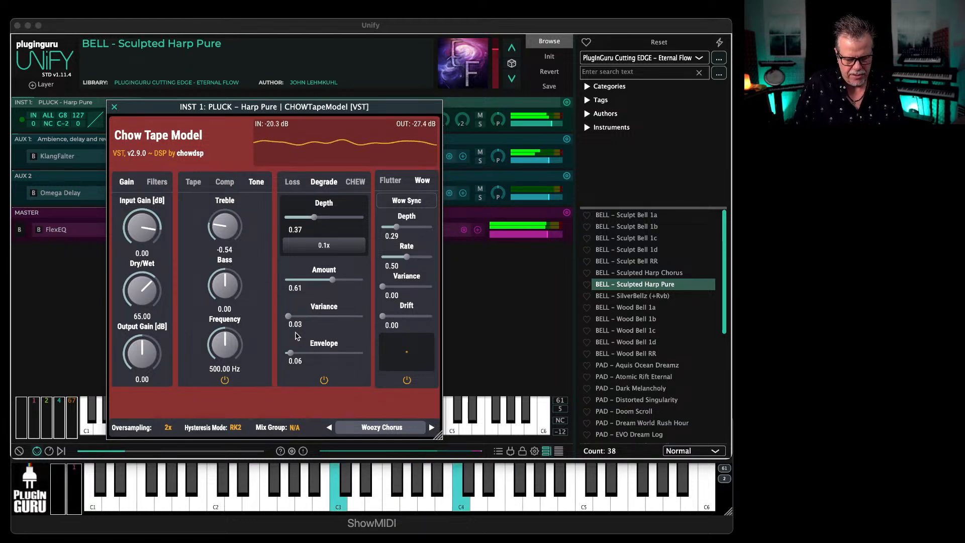
click(115, 107)
Step: In the harp's Guru Sampler, adjust the amplitude release and set the LFO to Random with a pitch amount of about 0.07 st
click(150, 119)
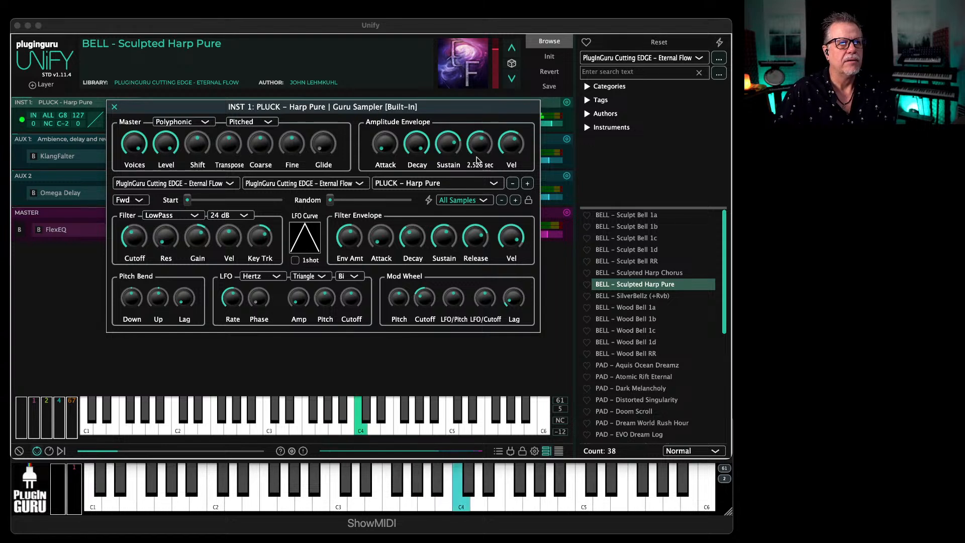
drag(474, 165, 473, 170)
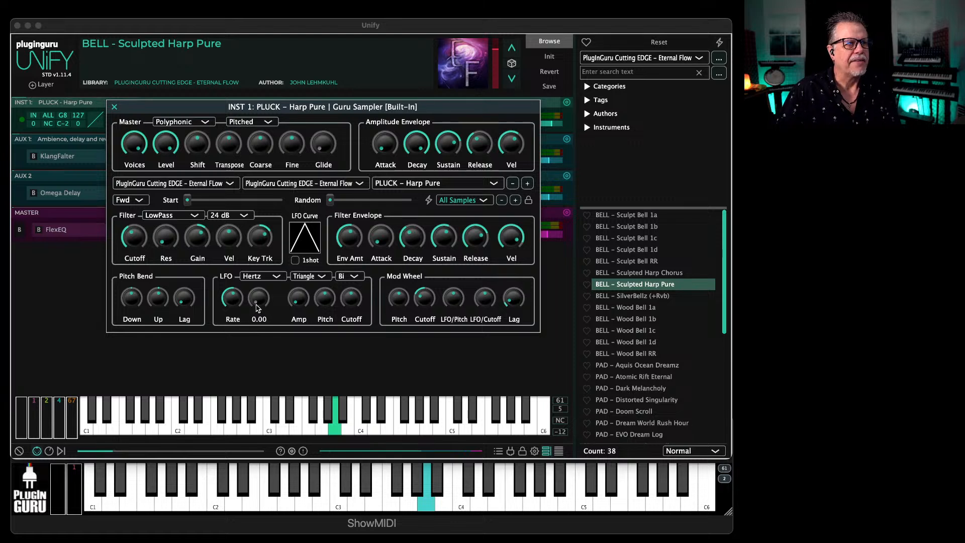
click(250, 279)
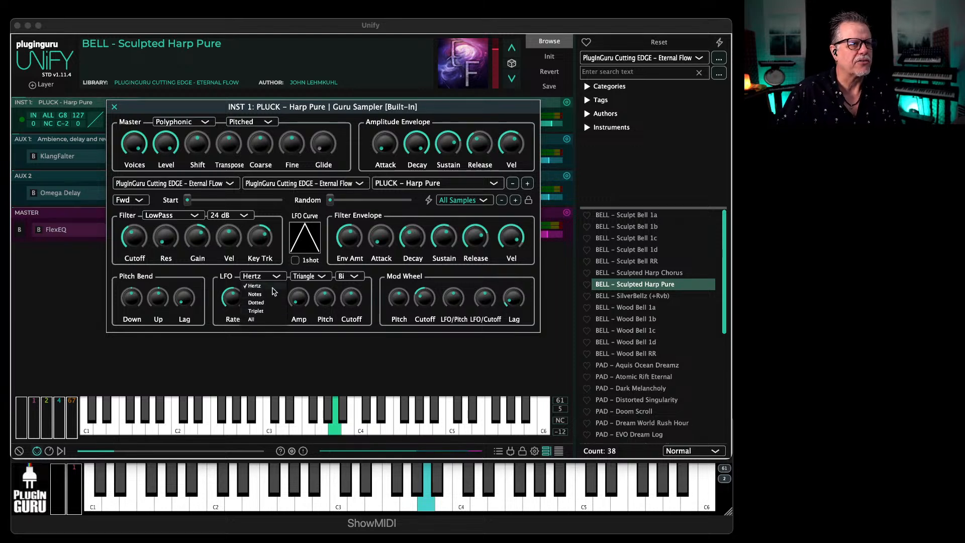
click(273, 288)
click(310, 278)
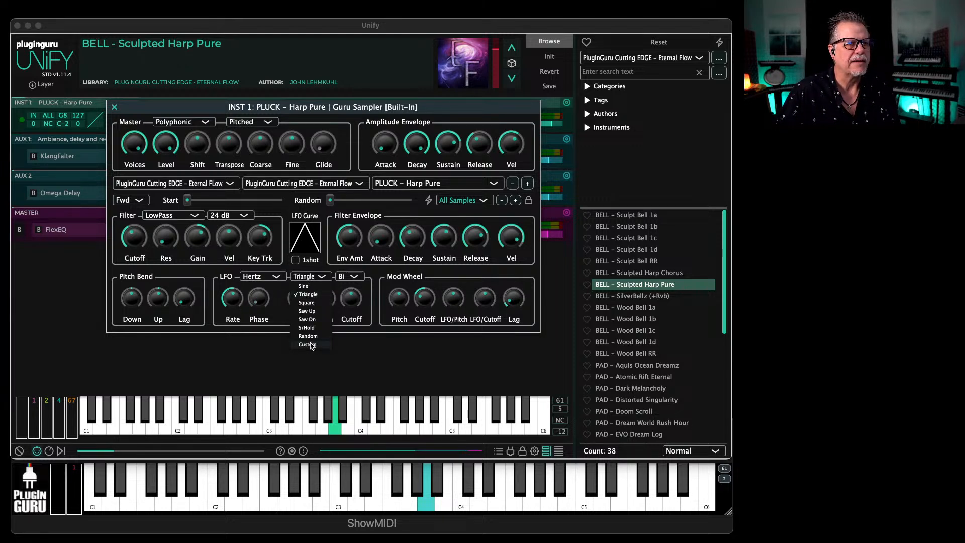
click(308, 336)
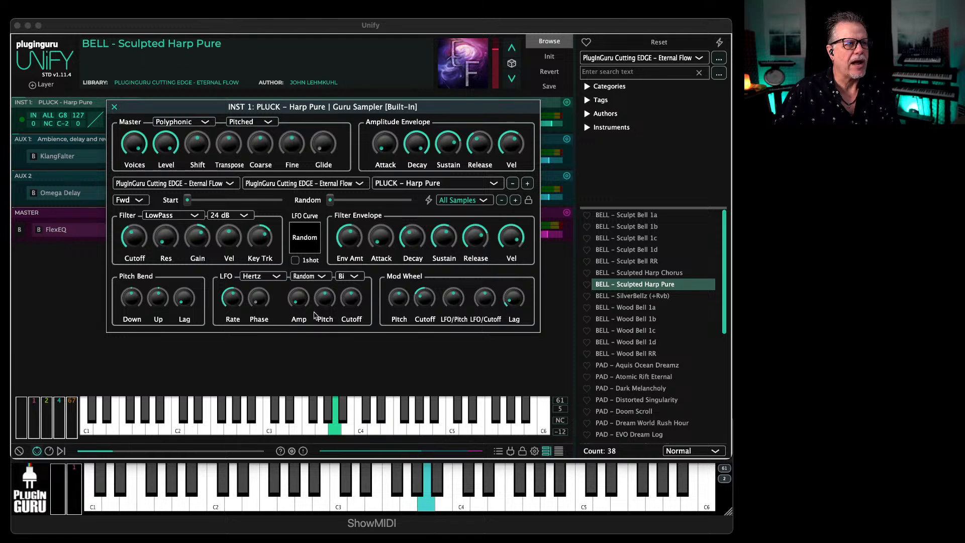
drag(331, 304, 333, 293)
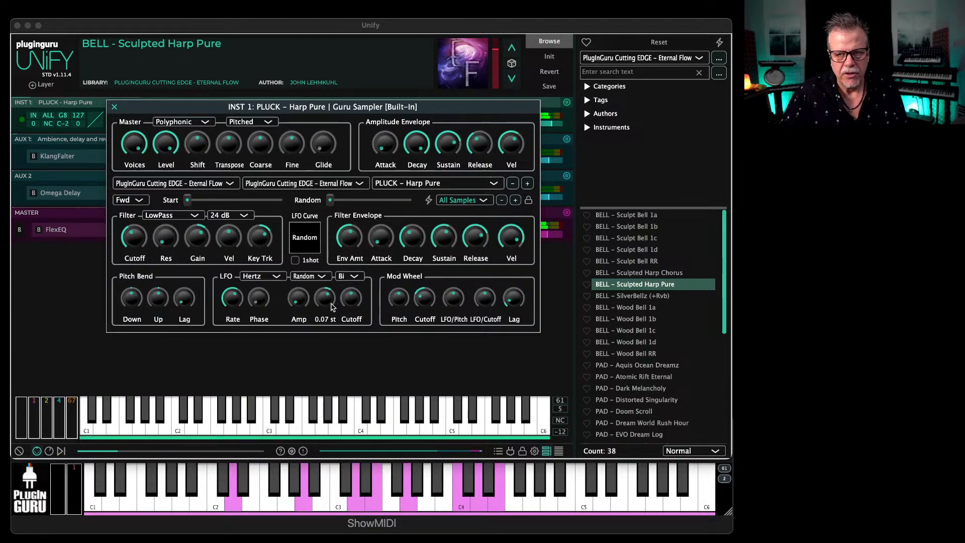
click(113, 108)
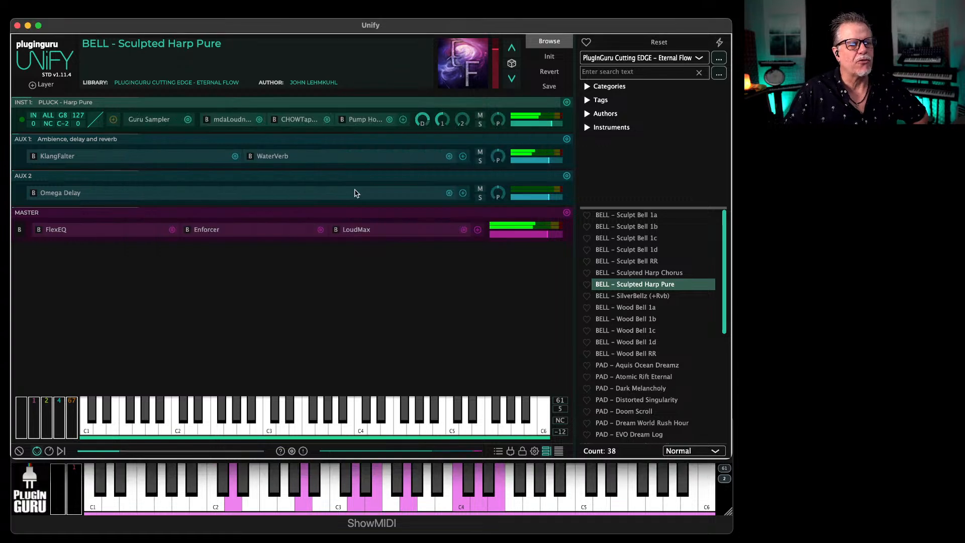
Step: Audition BELL - Sculpted Harp Chorus and the BELL - Sculpt Bell patches 1a, 1b, 1c, 1d and RR
click(635, 274)
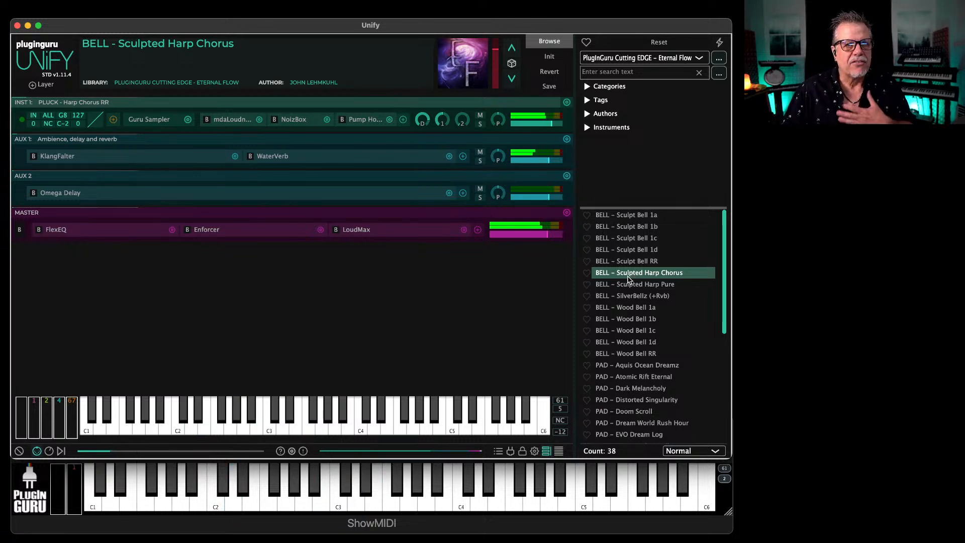
click(631, 217)
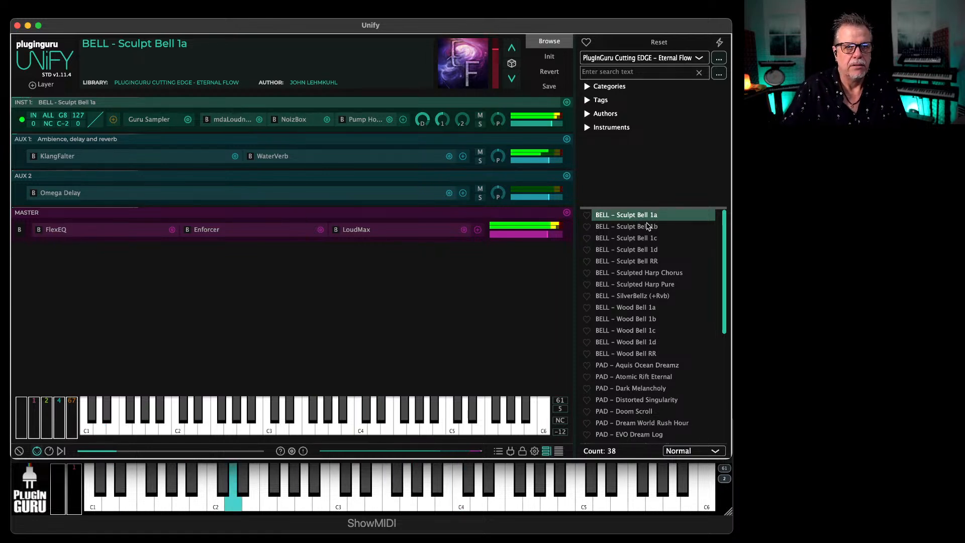
click(639, 230)
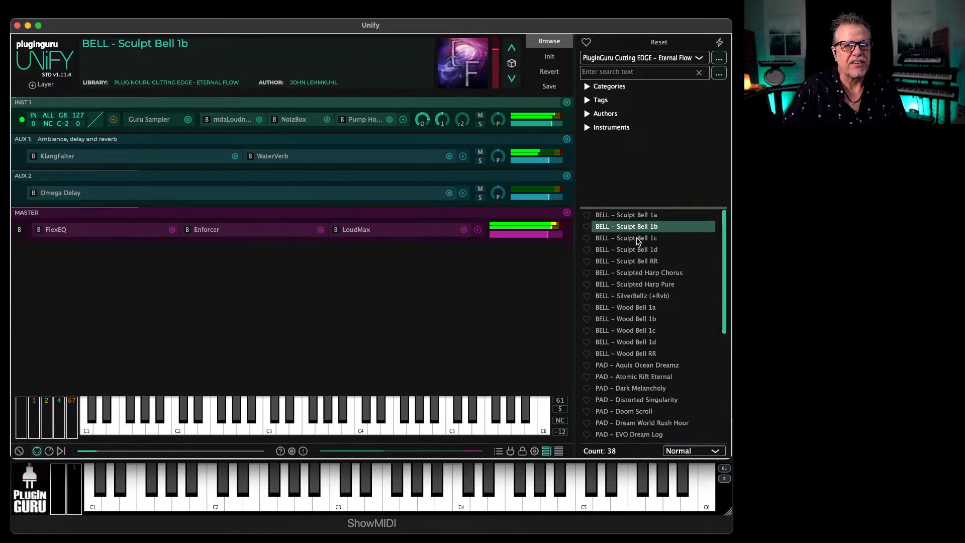
click(637, 240)
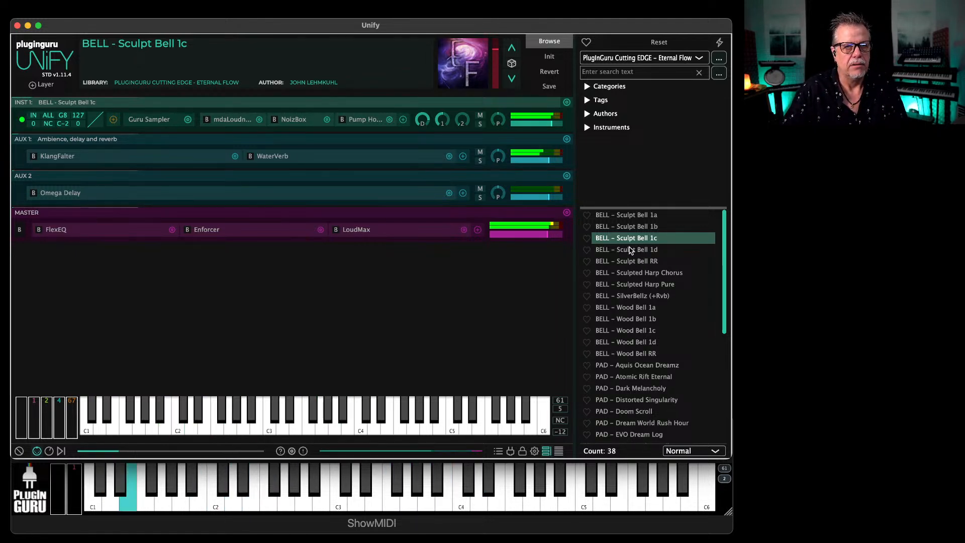
click(628, 250)
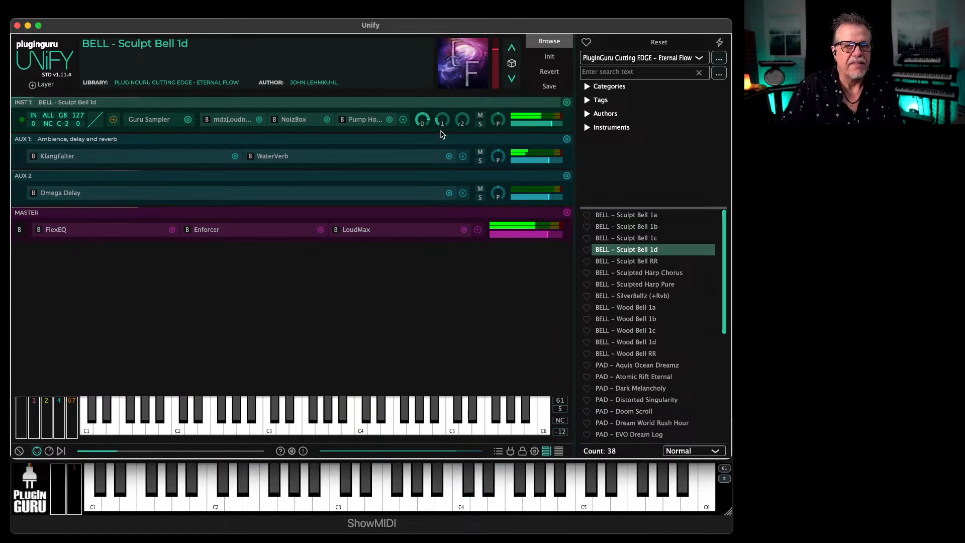
click(628, 264)
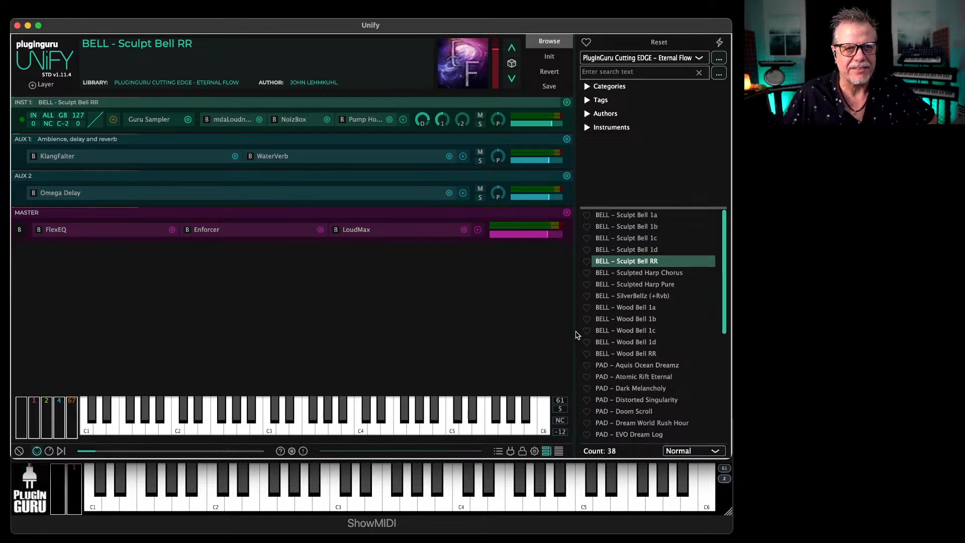
Step: Audition the BELL - Wood Bell patches 1a, 1b, 1c, 1d and RR in turn
click(631, 308)
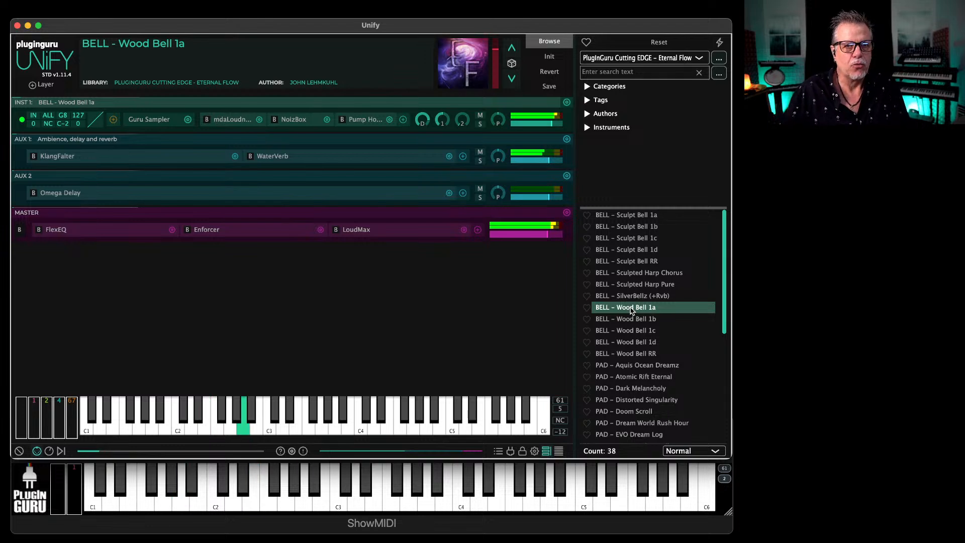
click(632, 319)
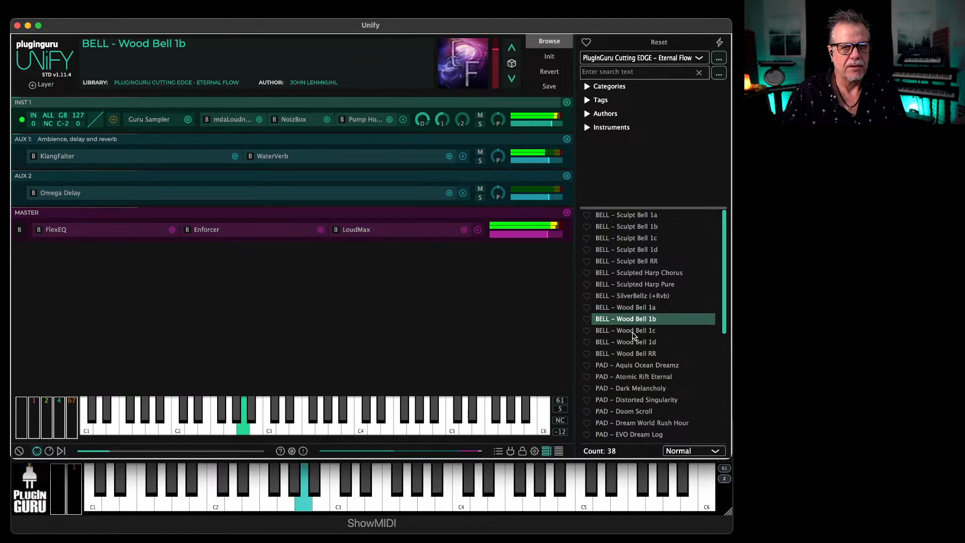
click(636, 332)
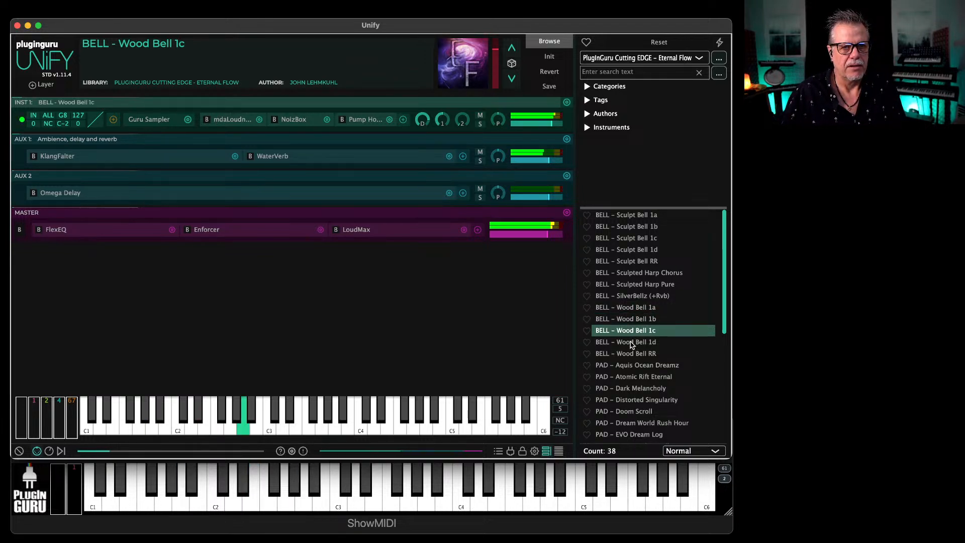
click(635, 344)
click(637, 355)
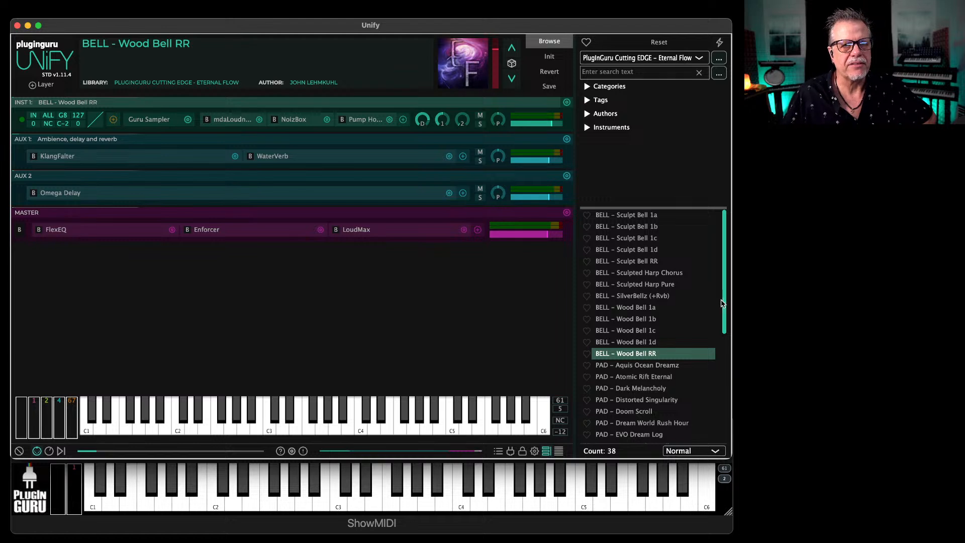
Step: Load zBELL - Serenity Springs and SFX - Clouds of Cymbals from the end of the patch list
drag(723, 301, 725, 447)
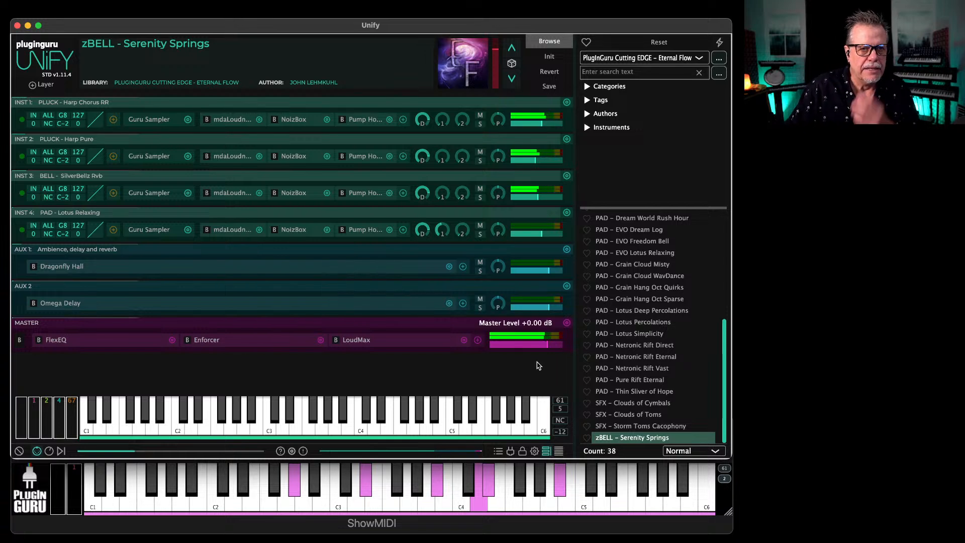
click(638, 403)
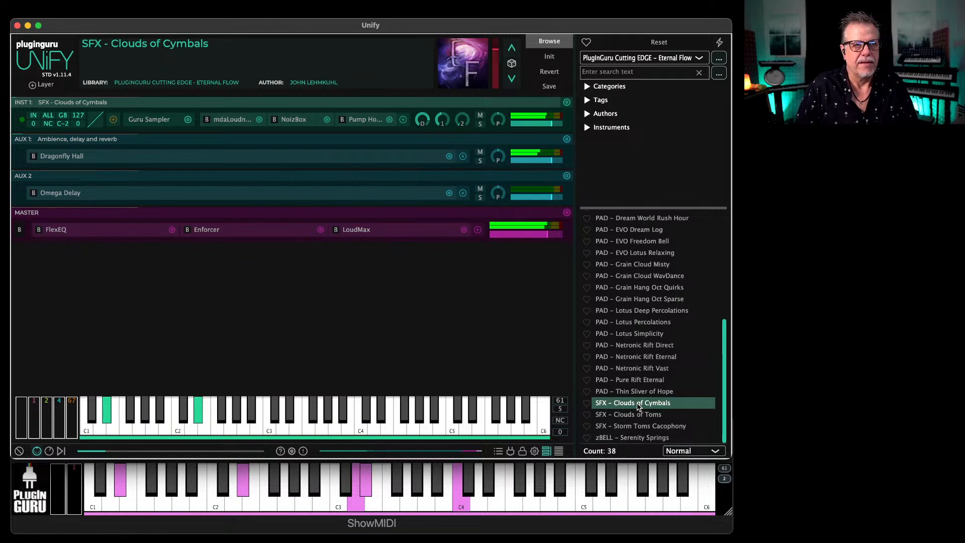
Step: In the Guru Sampler of SFX - Clouds of Cymbals, raise the filter resonance, lower the cutoff and adjust the filter envelope's decay and sustain
click(149, 120)
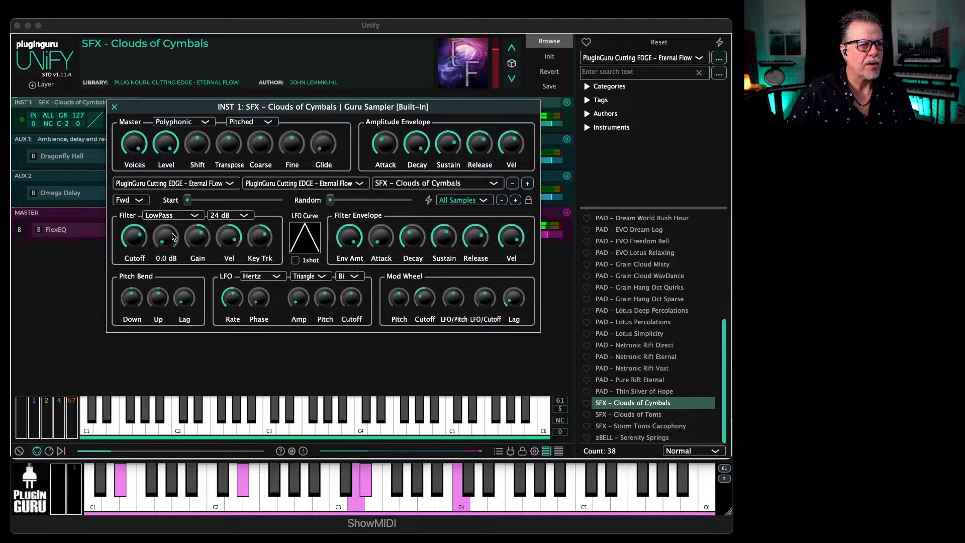
drag(172, 235, 188, 167)
drag(138, 235, 142, 361)
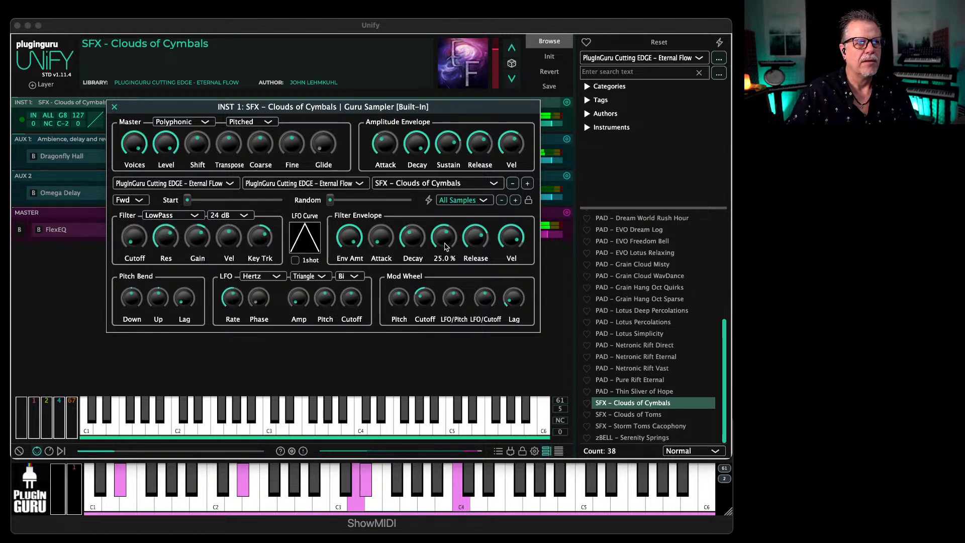
drag(412, 237, 421, 214)
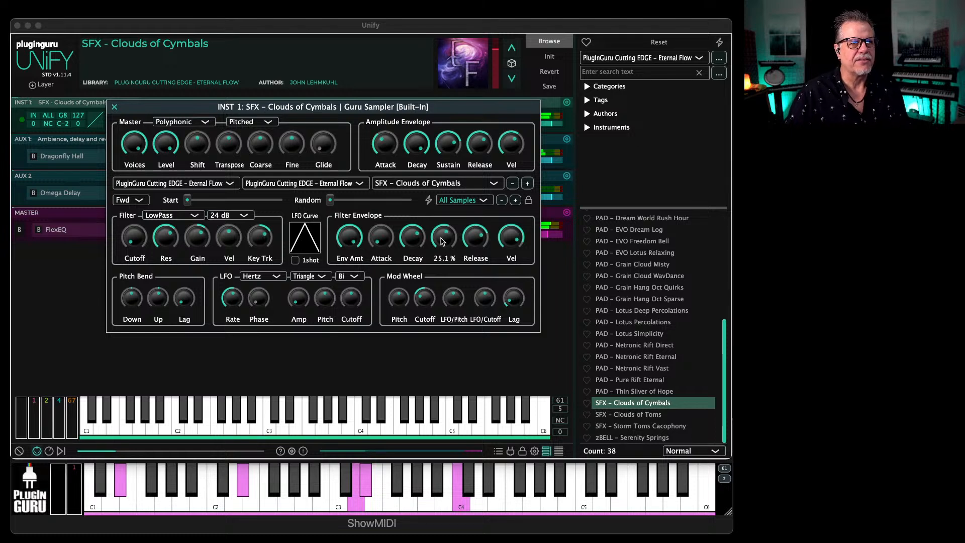
mouse_move(354, 242)
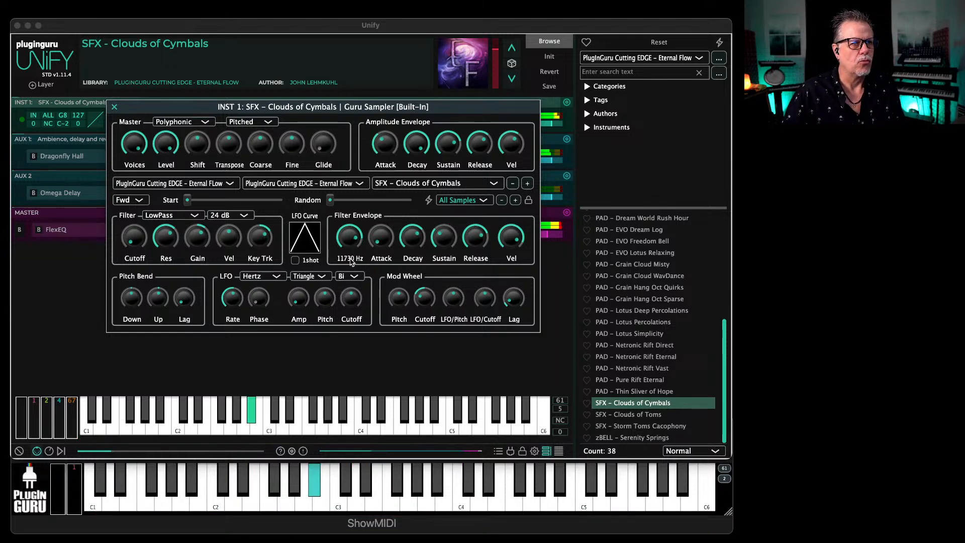
click(114, 107)
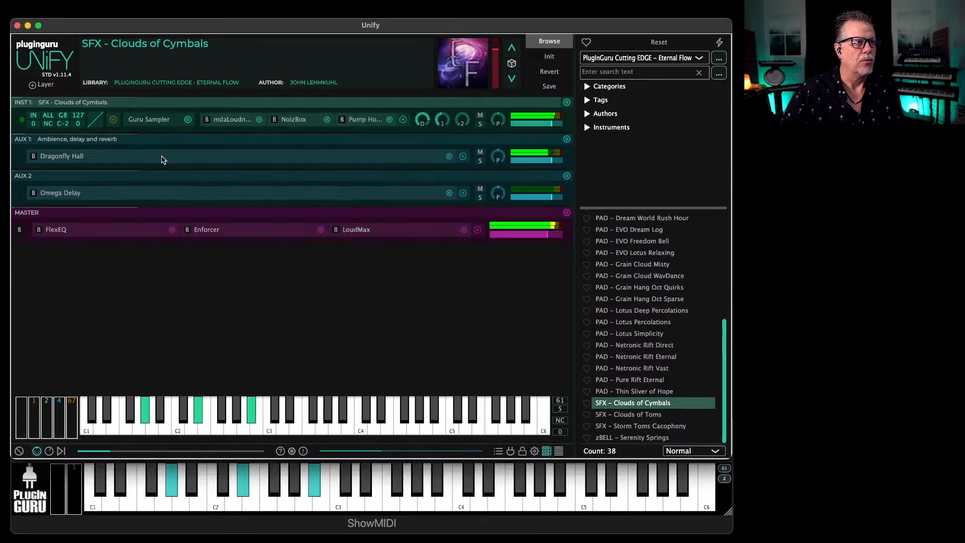
Step: In NoizBox, raise the mix to full and flatten the Power Curve distortion to a straight diagonal line
click(300, 122)
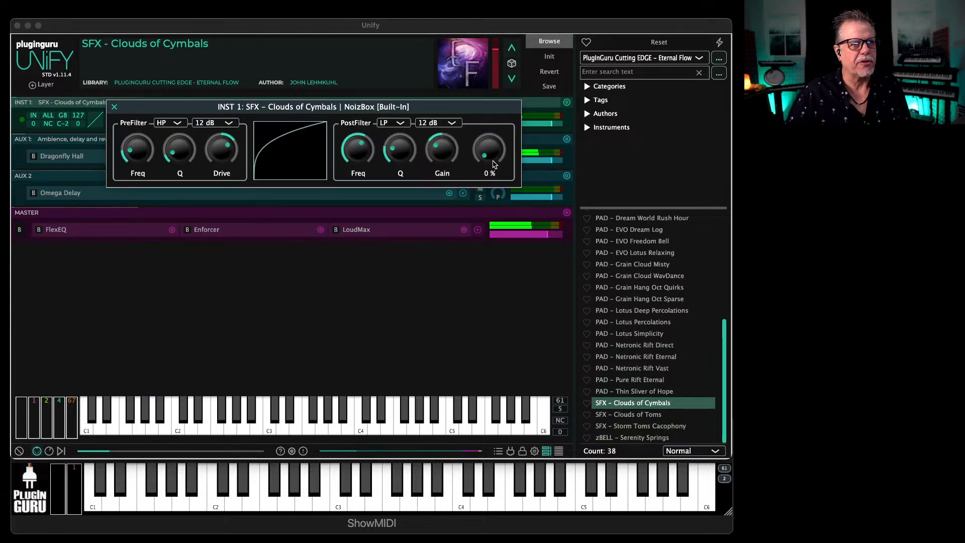
drag(490, 162, 490, 131)
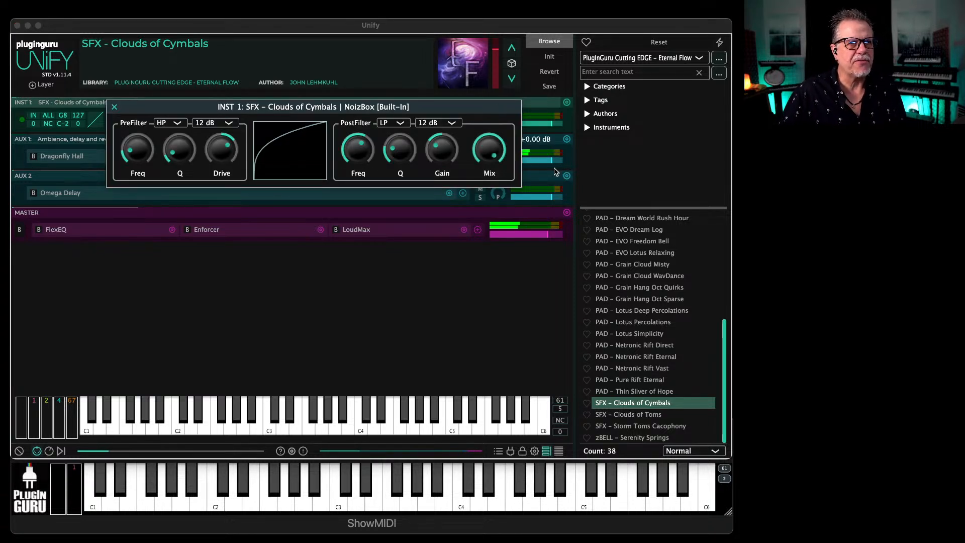
click(279, 149)
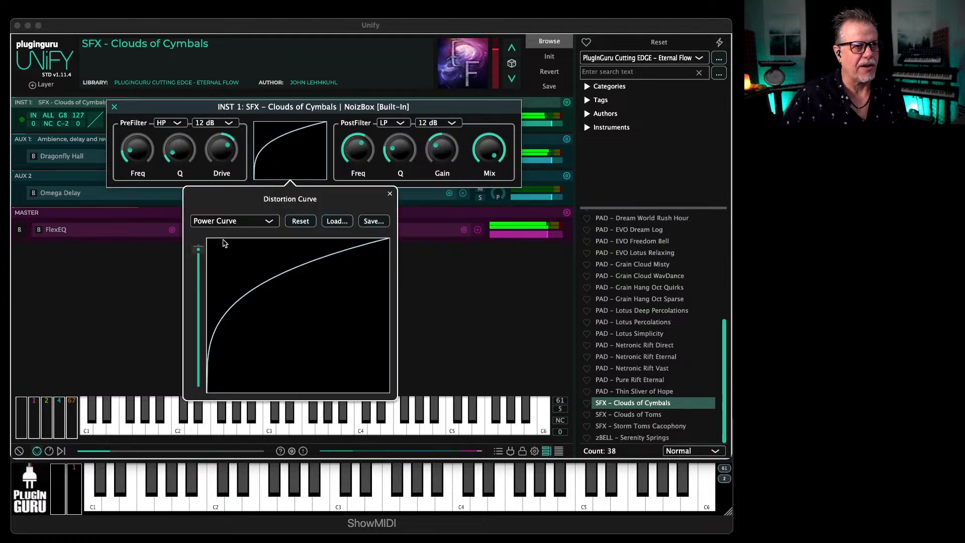
click(291, 170)
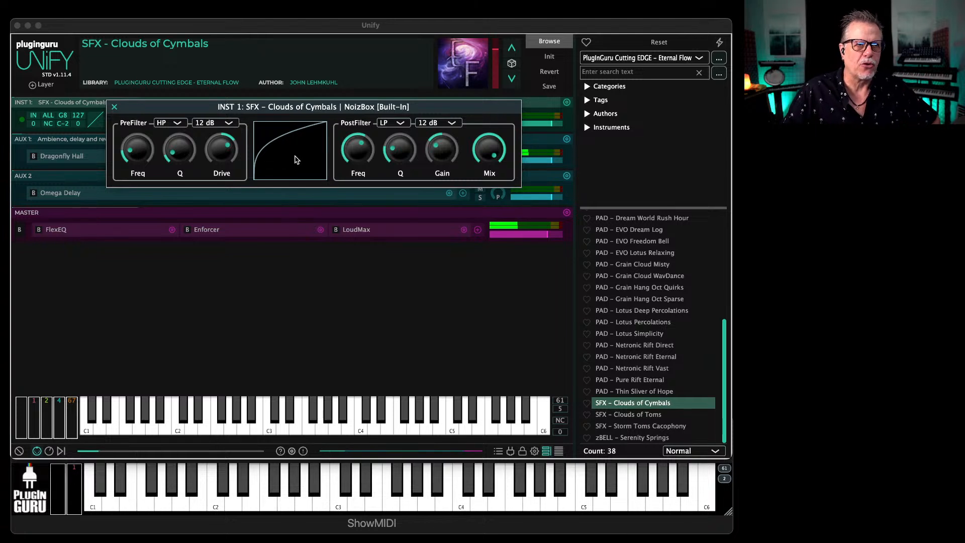
click(290, 155)
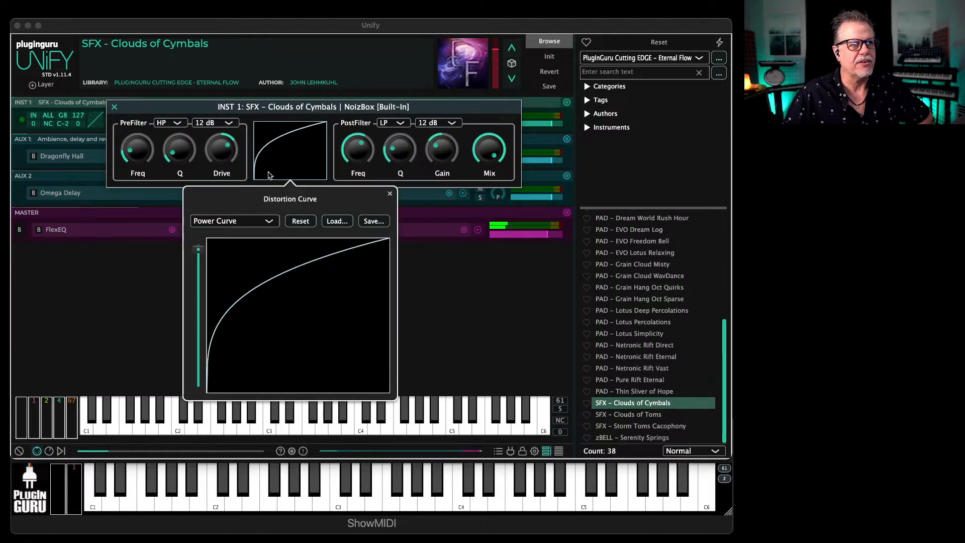
drag(203, 261, 212, 441)
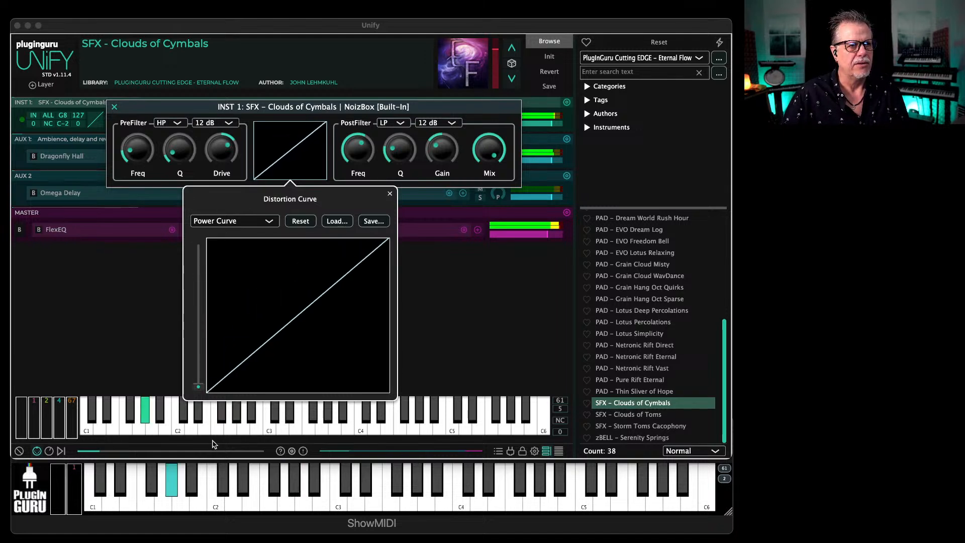
Step: Lower NoizBox's drive, raise its pre-filter and post-filter frequencies, adjust the post-filter Q and gain, and bring the mix down to 0%
click(226, 149)
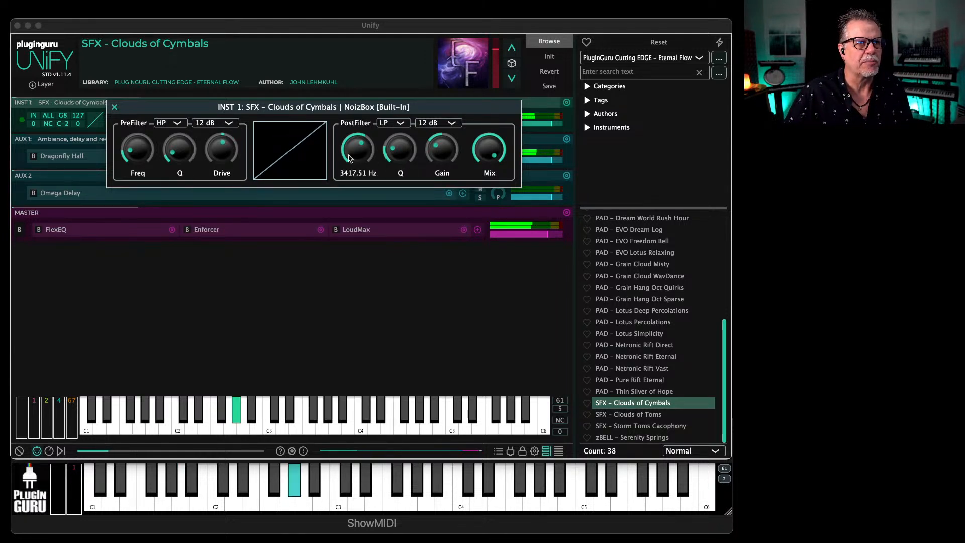
drag(129, 156, 148, 140)
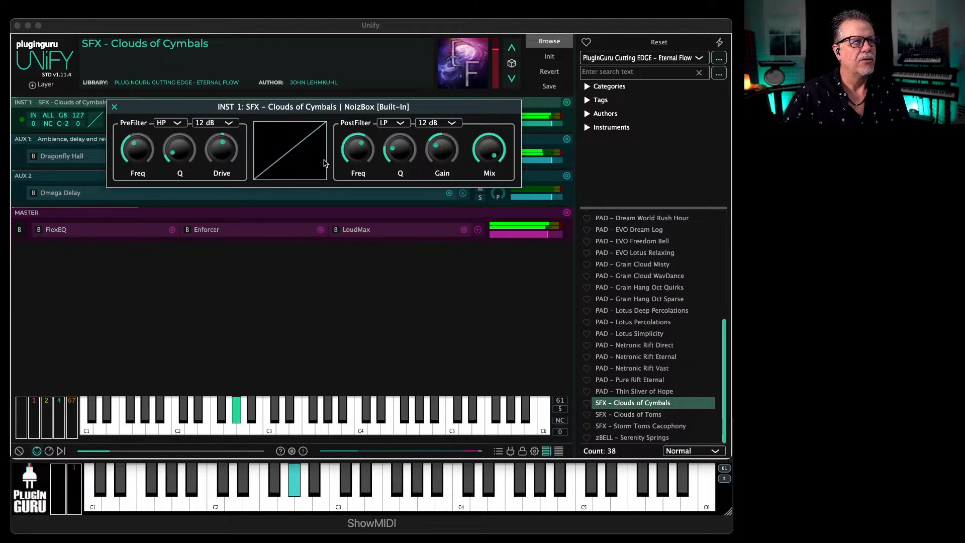
drag(361, 155, 400, 184)
drag(441, 151, 442, 139)
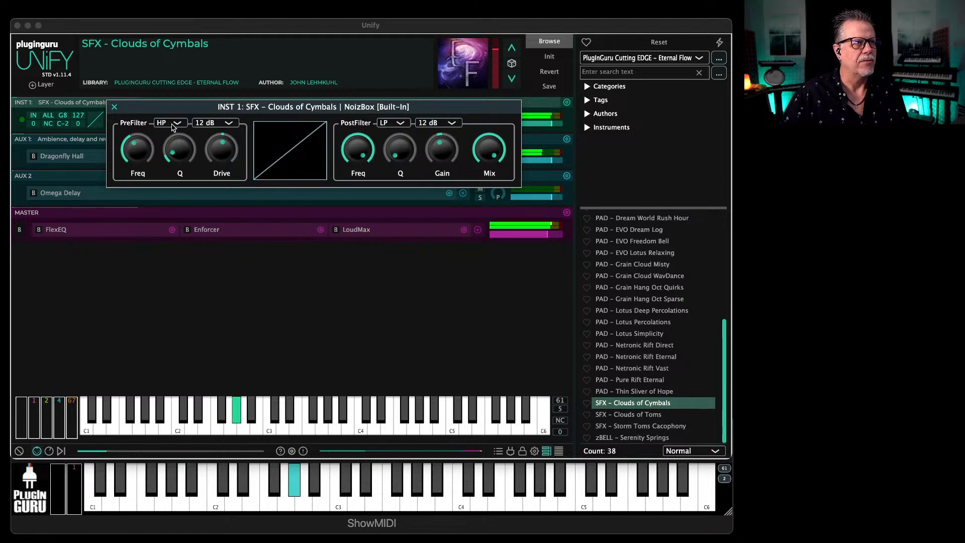
drag(146, 153, 159, 118)
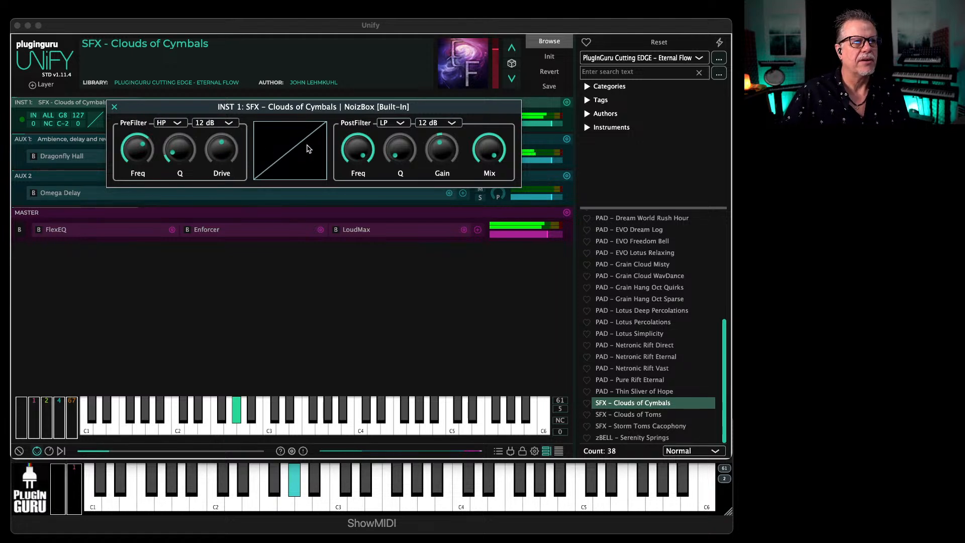
drag(490, 151, 494, 301)
Step: Move NoizBox clear of the layers and lower the Guru Sampler's filter envelope velocity amount to minimum
drag(209, 106, 410, 292)
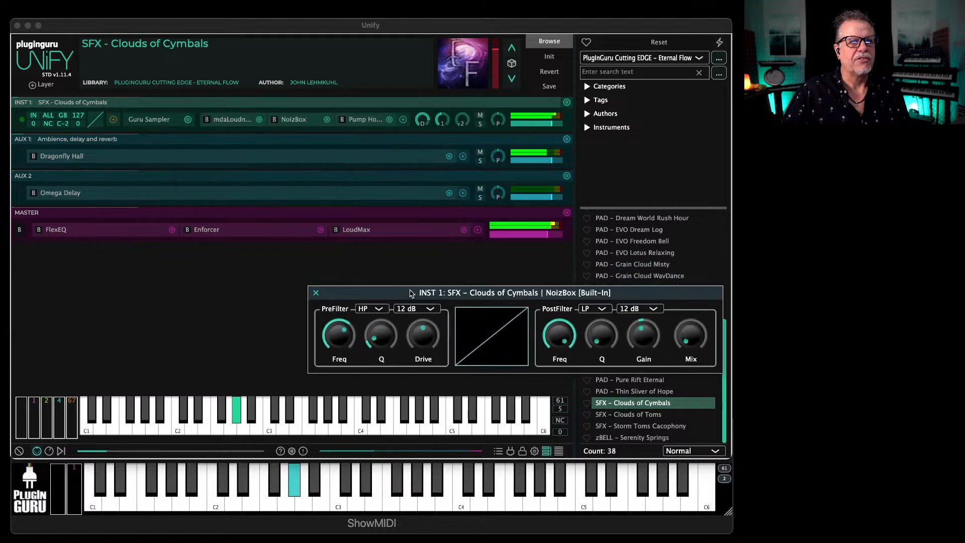
click(151, 116)
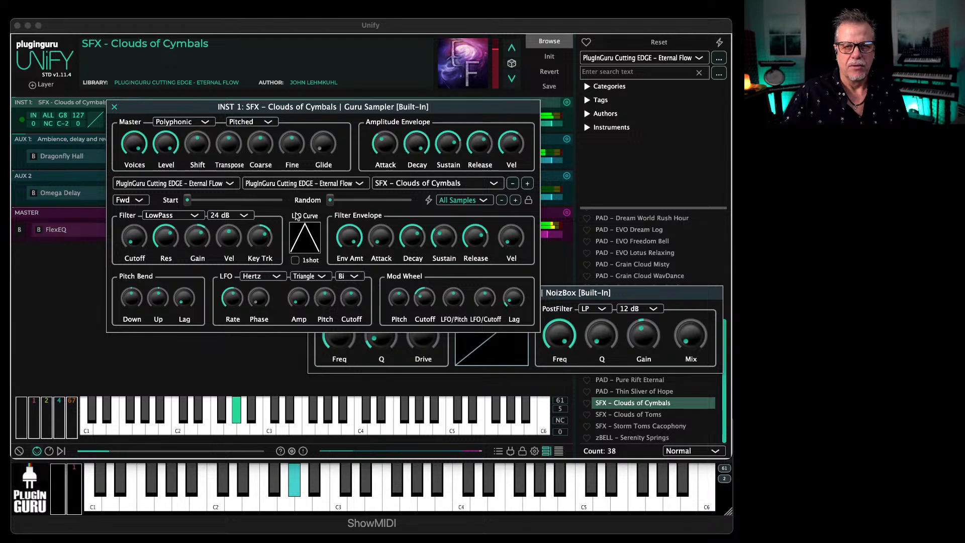
click(115, 108)
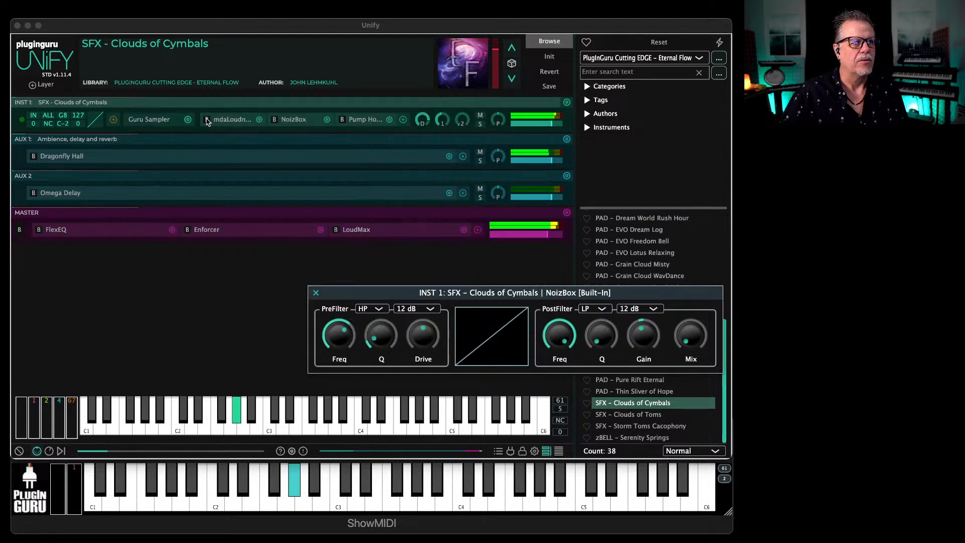
Step: Raise NoizBox's mix back to full, increase the pre-filter frequency and use a slightly bent Exponential distortion curve
drag(417, 300, 275, 158)
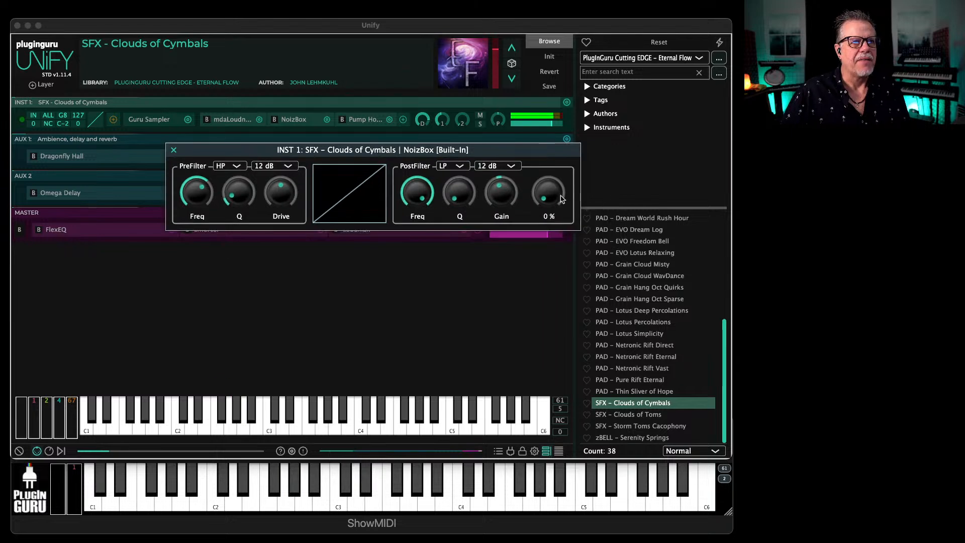
drag(543, 199, 552, 193)
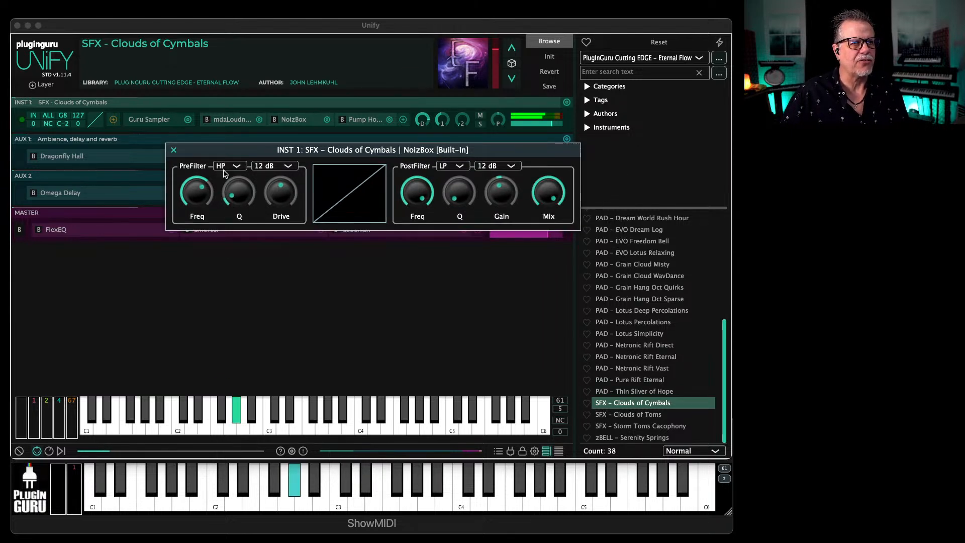
drag(197, 194, 200, 181)
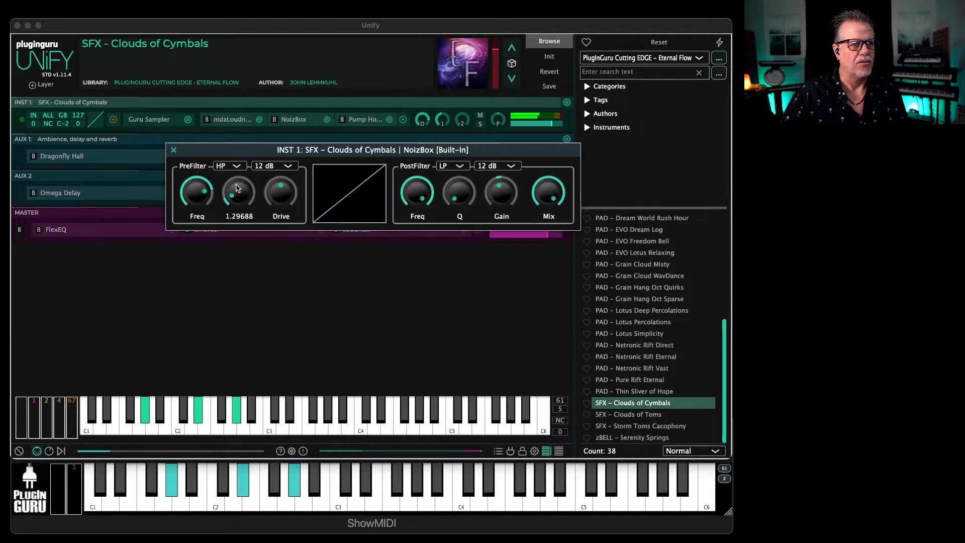
click(351, 207)
click(281, 264)
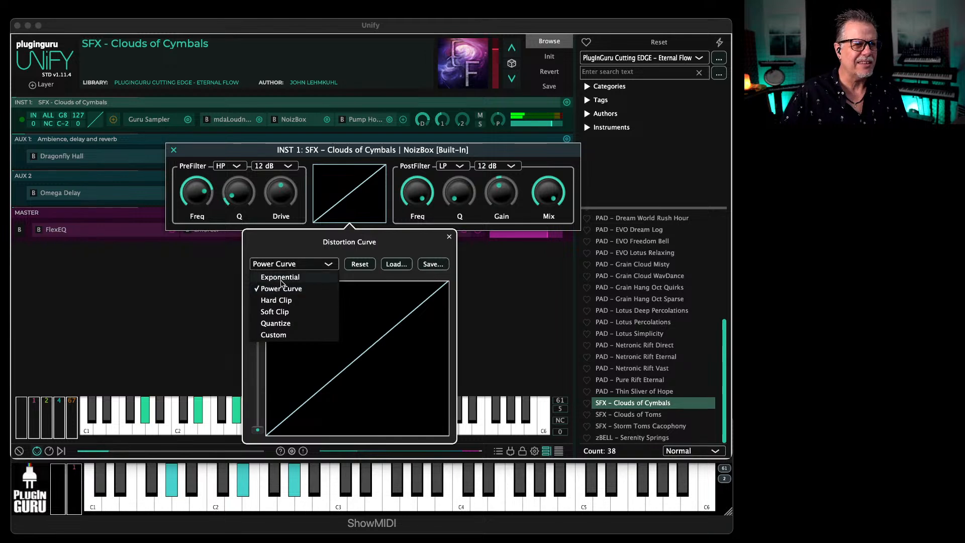
click(282, 276)
drag(257, 429, 259, 415)
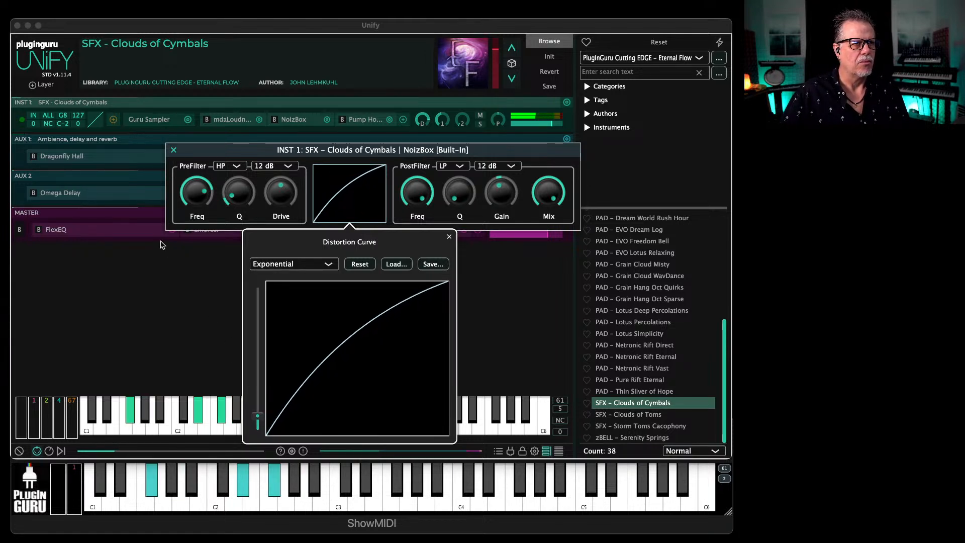
click(173, 150)
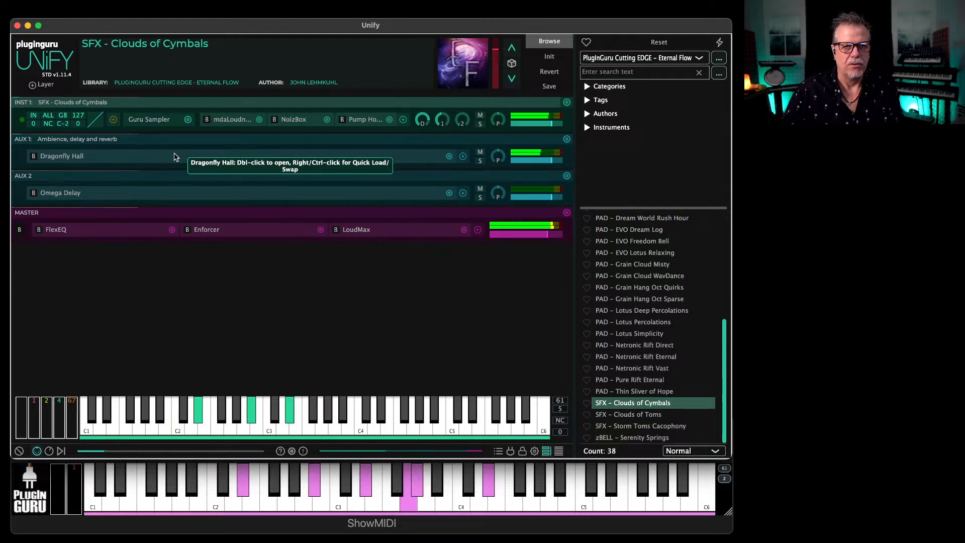
Step: Lower the cymbal layer's volume slightly and load PAD - EVO Lotus Relaxing into a new Unify layer
drag(553, 123, 552, 122)
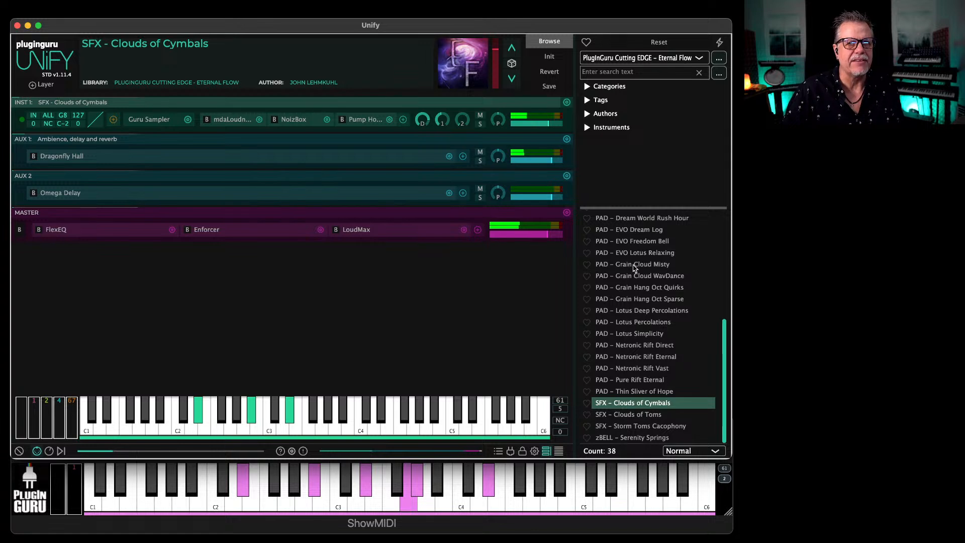
scroll(633, 262, up, 2)
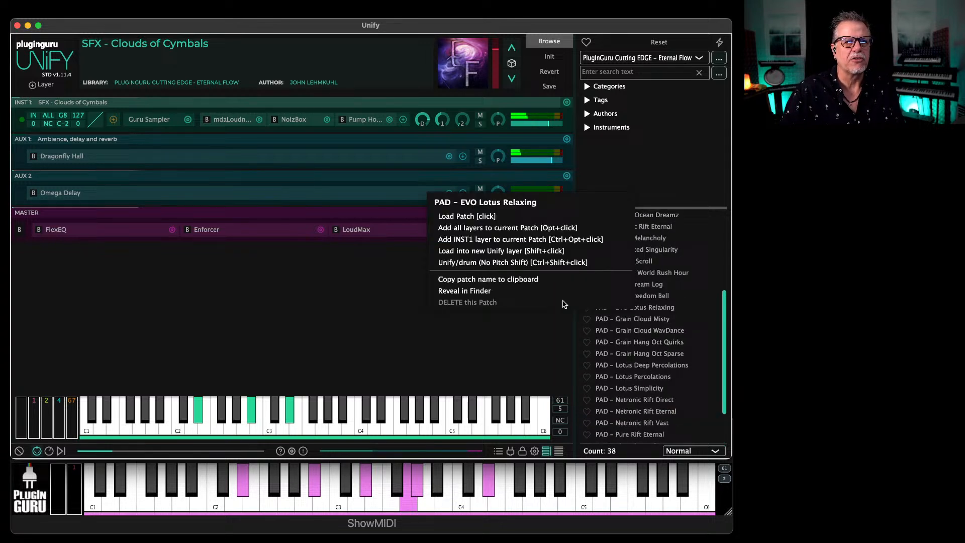
click(486, 252)
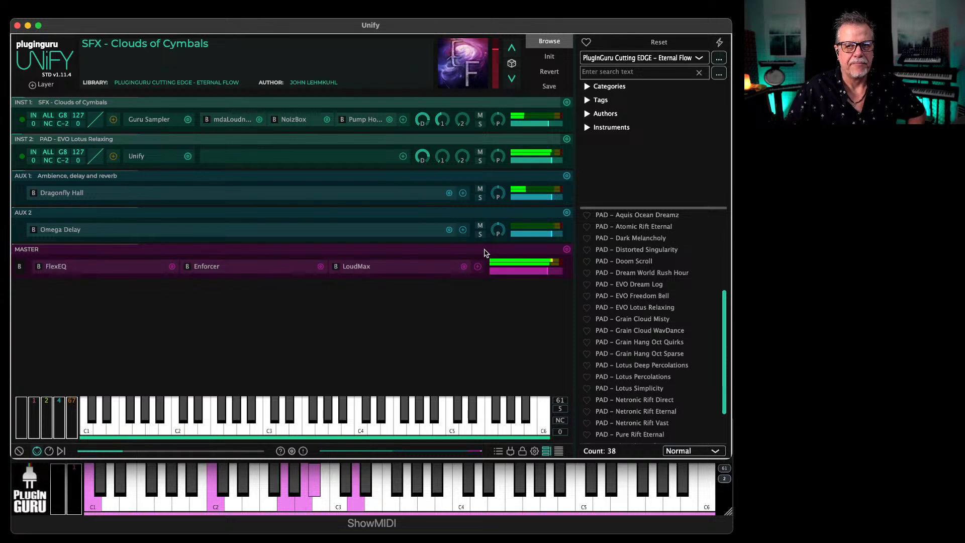
Step: Open the Guru Sampler of the cymbal layer beside the mixer rows and solo the PAD - EVO Lotus Relaxing layer
click(147, 119)
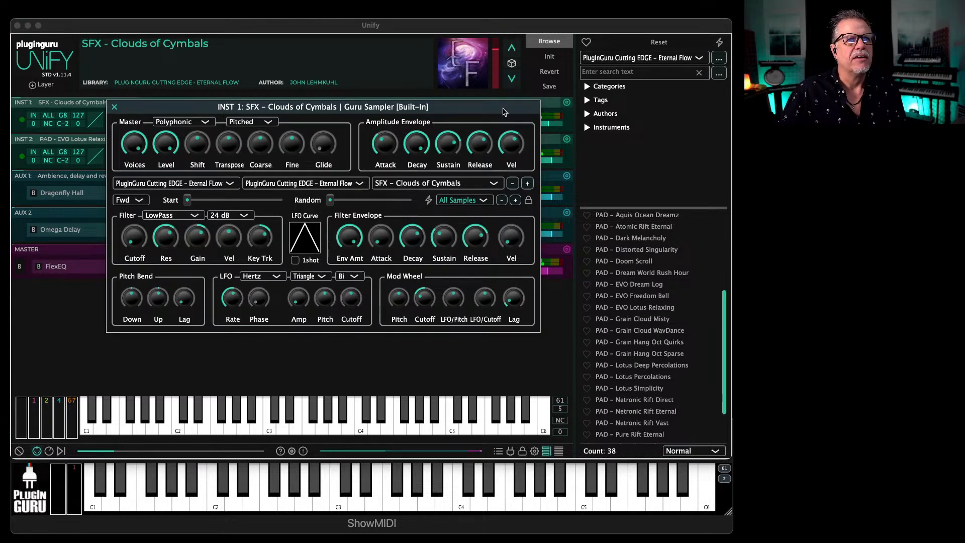
drag(503, 107, 755, 230)
click(480, 152)
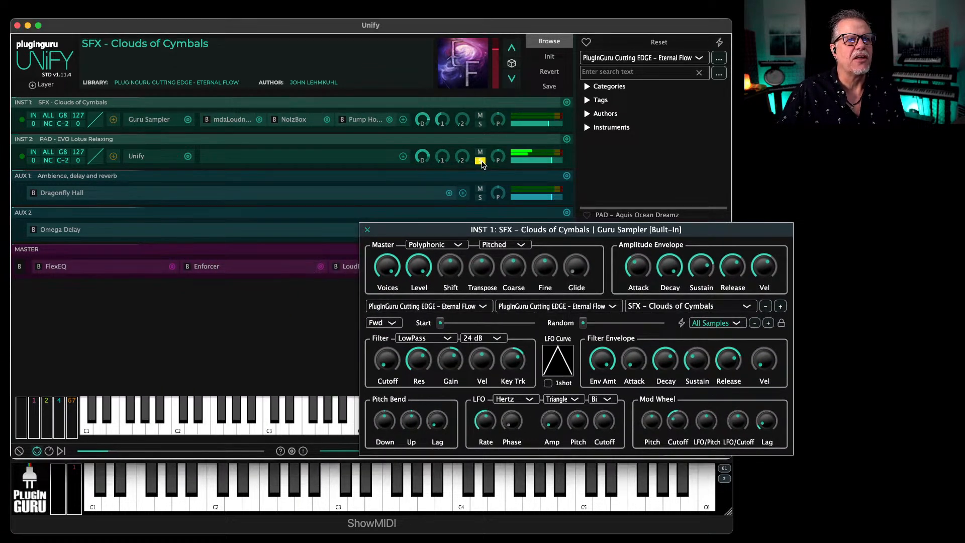
Step: Swap the Guru Sampler's sound to SFX - Clouds of Toms and switch its filter off
drag(679, 232, 581, 158)
click(583, 231)
click(587, 244)
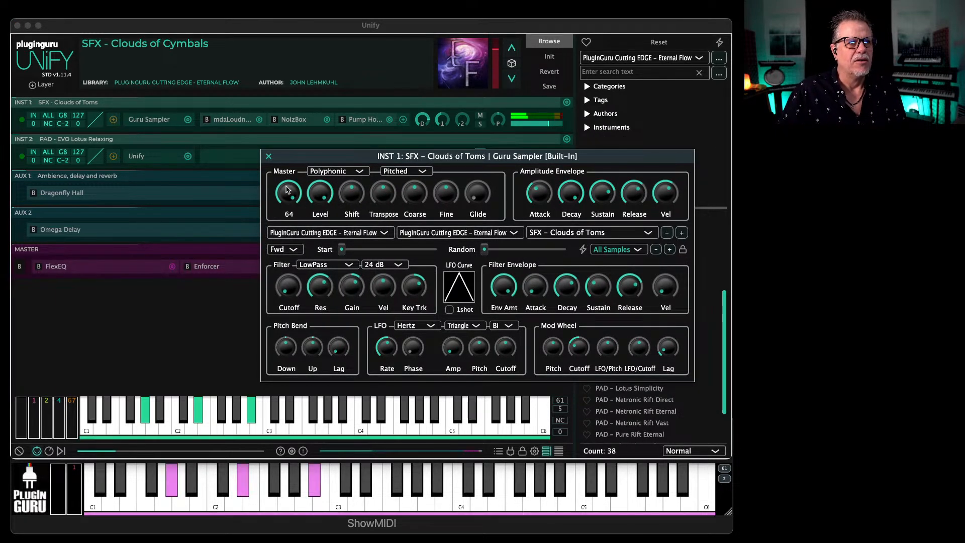
click(322, 264)
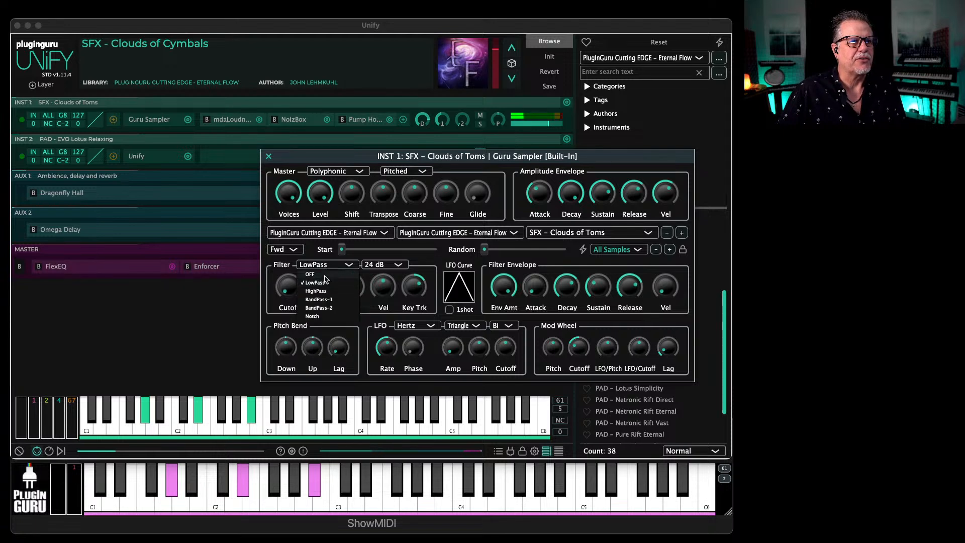
click(309, 274)
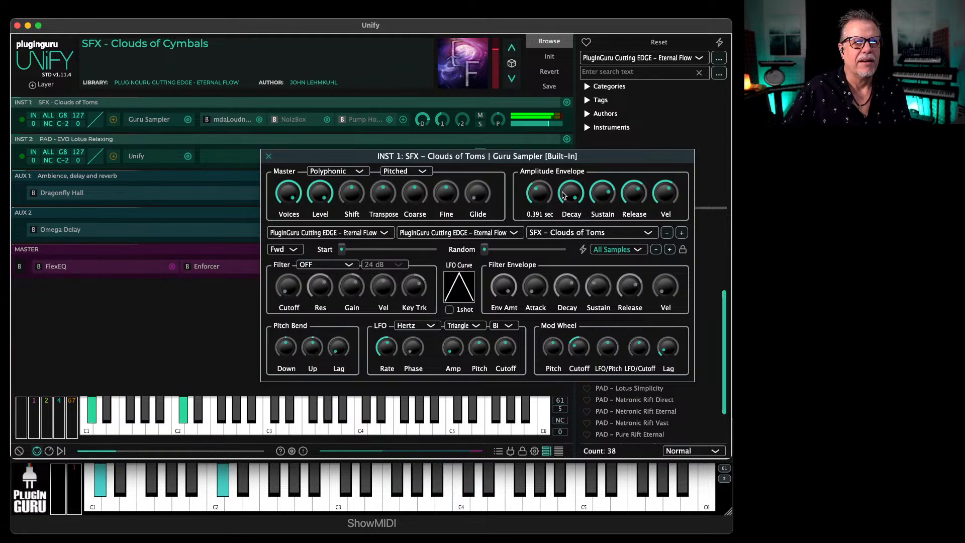
Step: Swap the Guru Sampler's sound to TEXT - Storm Toms Cacophony, set its filter to LowPass and close the sampler
click(583, 233)
click(586, 244)
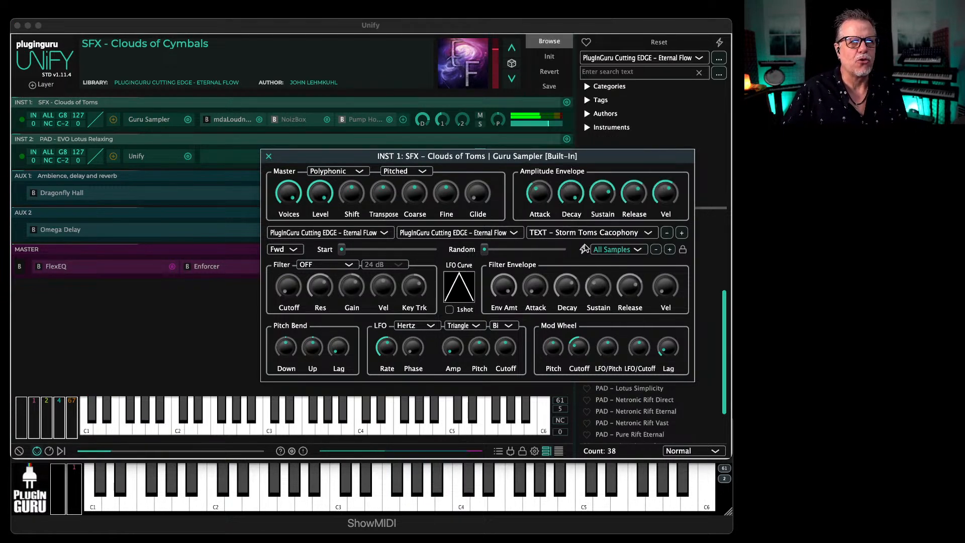
click(320, 265)
click(322, 283)
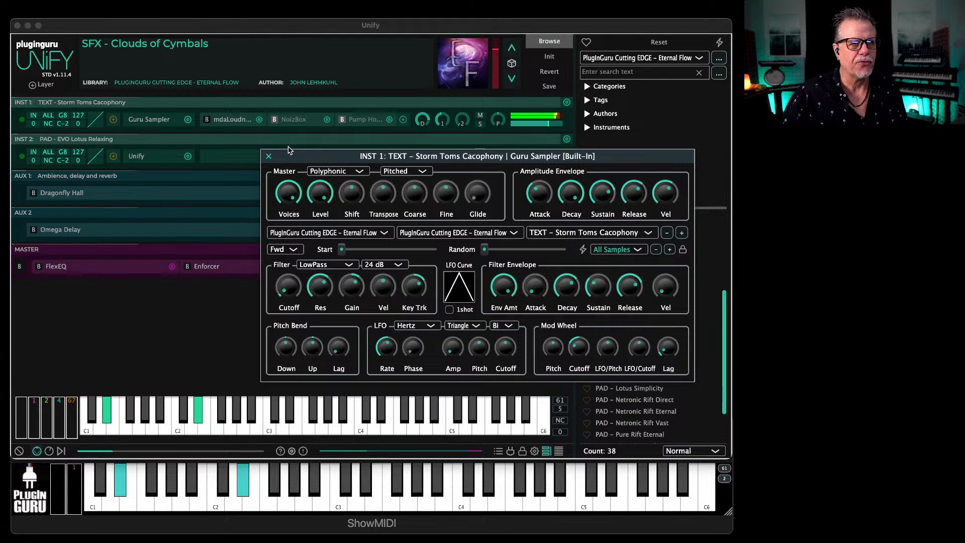
click(268, 156)
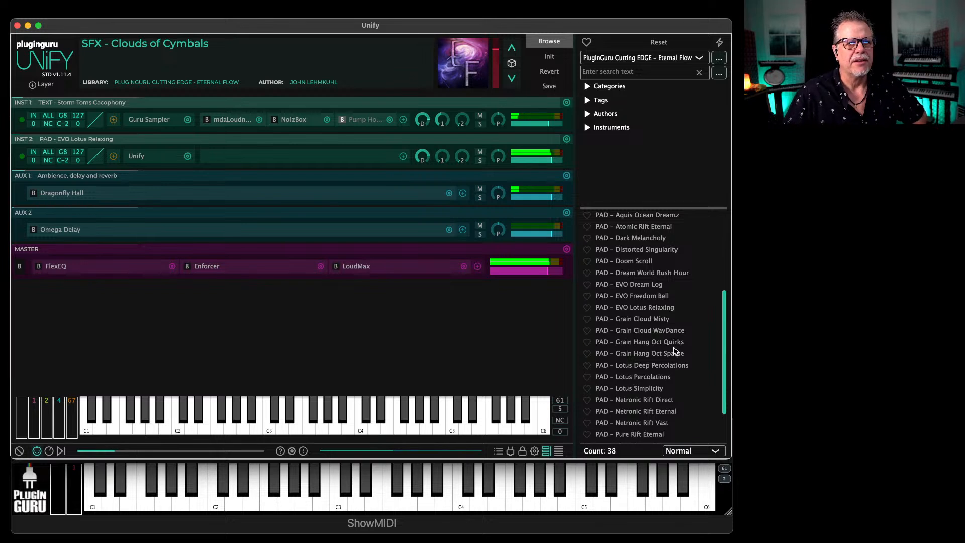
Step: Audition the patches PAD - Lotus Percolations and PAD - Netronic Rift Direct
click(646, 377)
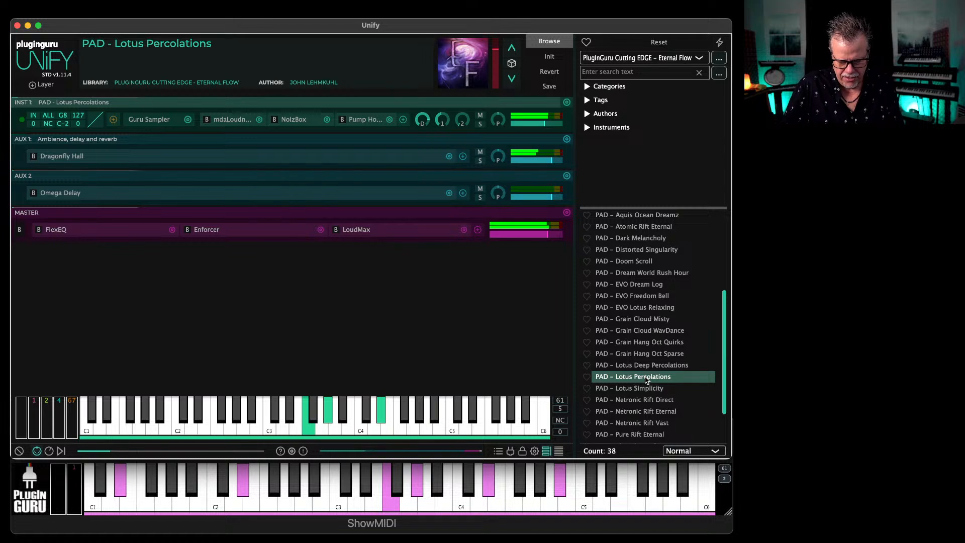
click(636, 401)
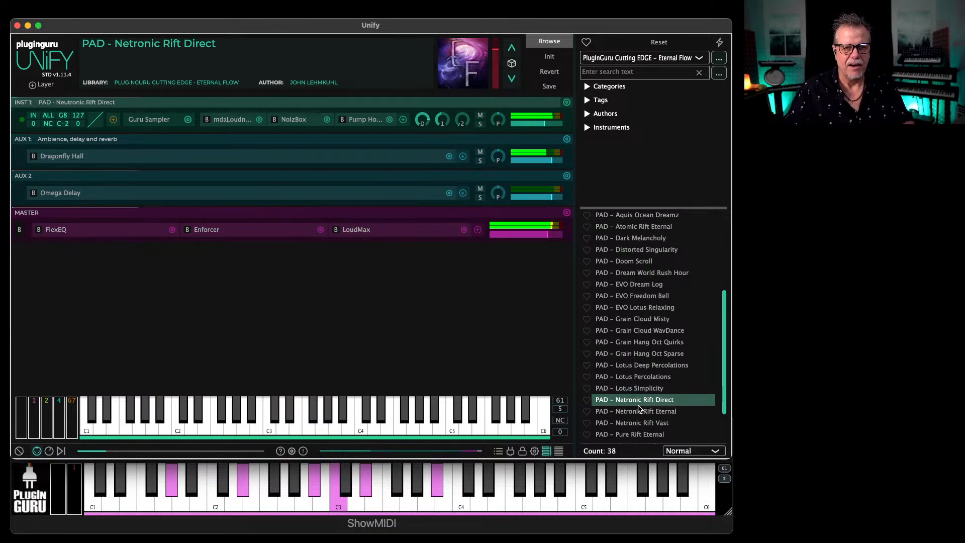
Step: Load the patch PAD - Aquis Ocean Dreamz and show the macro knobs in place of the on-screen keyboard
scroll(653, 347, down, 3)
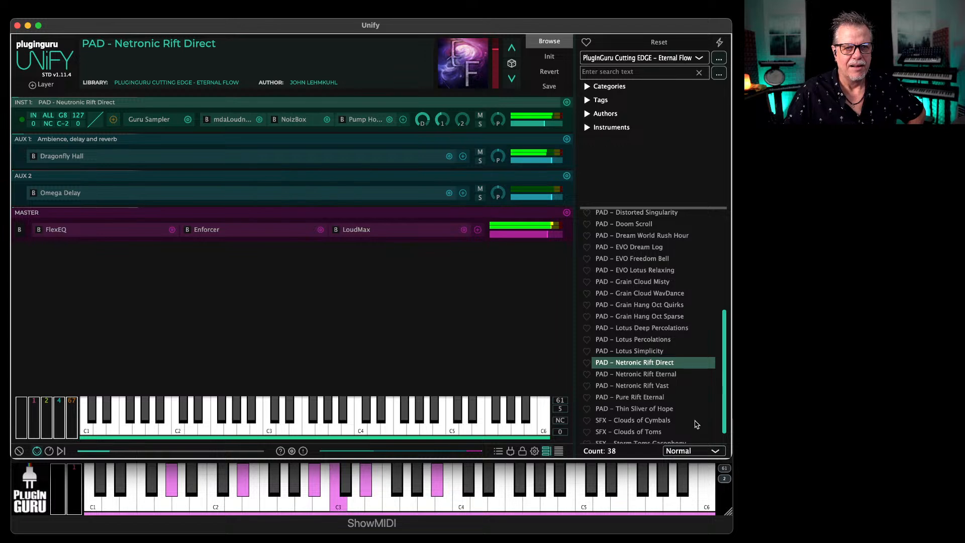
scroll(652, 422, down, 2)
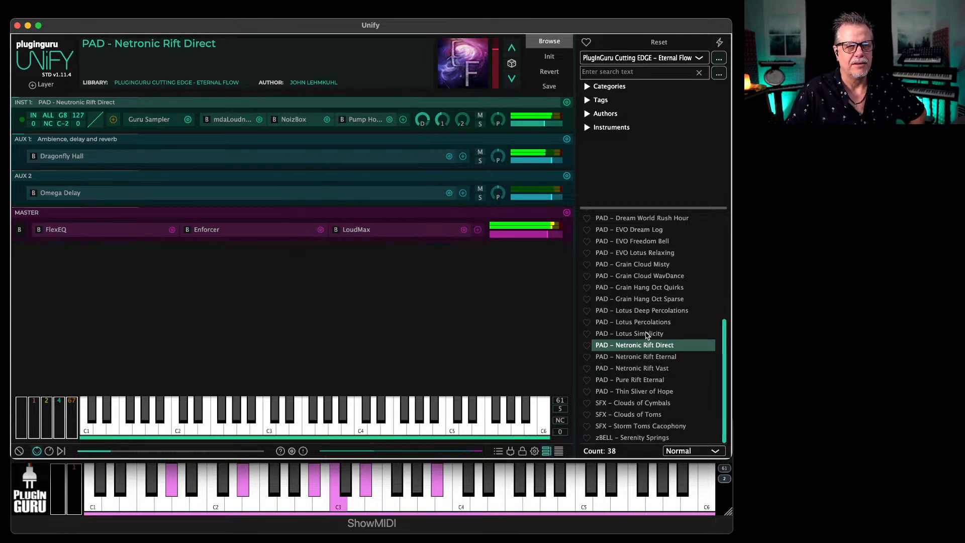
scroll(641, 331, up, 3)
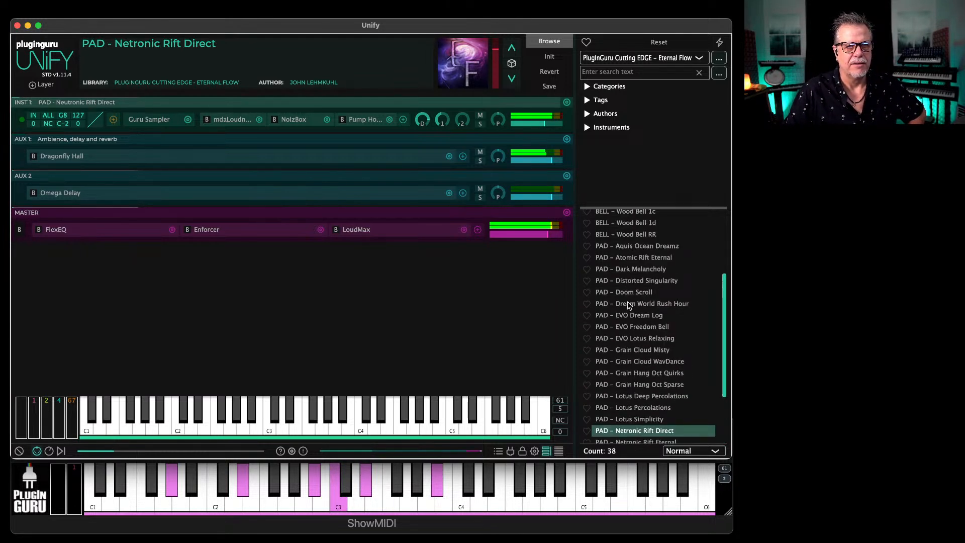
scroll(628, 305, up, 1)
scroll(628, 305, up, 1)
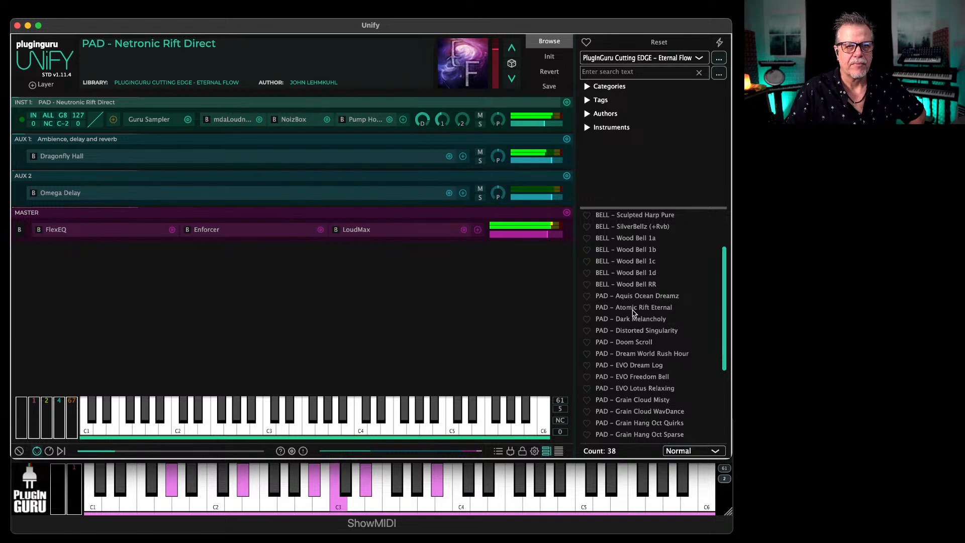
click(636, 298)
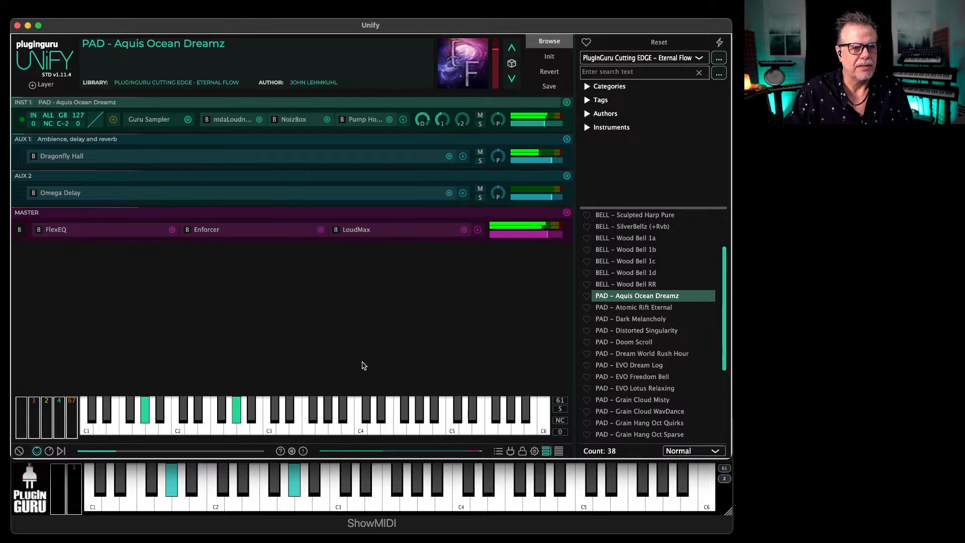
click(48, 450)
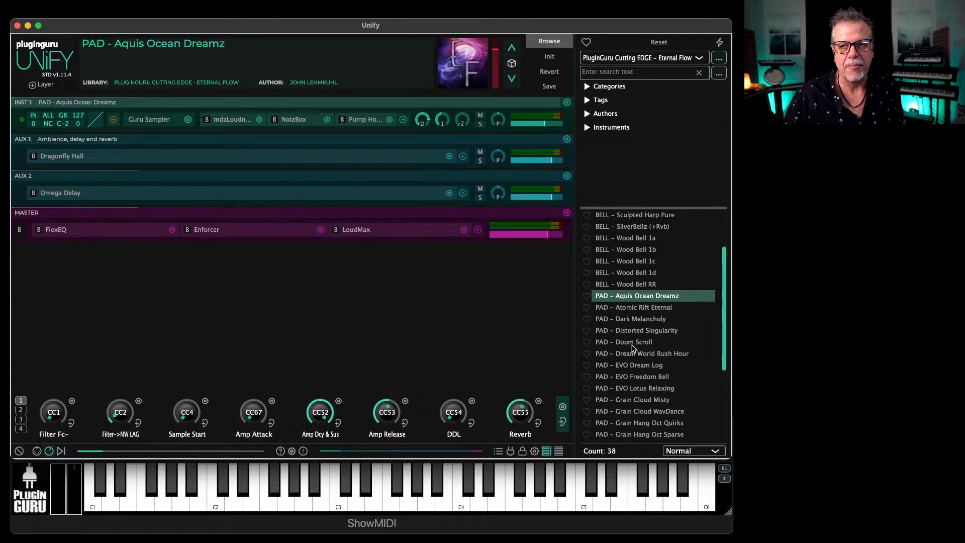
Step: Audition the patches BELL - SilverBellz (+Rvb) and PAD - Doom Scroll
scroll(653, 330, up, 3)
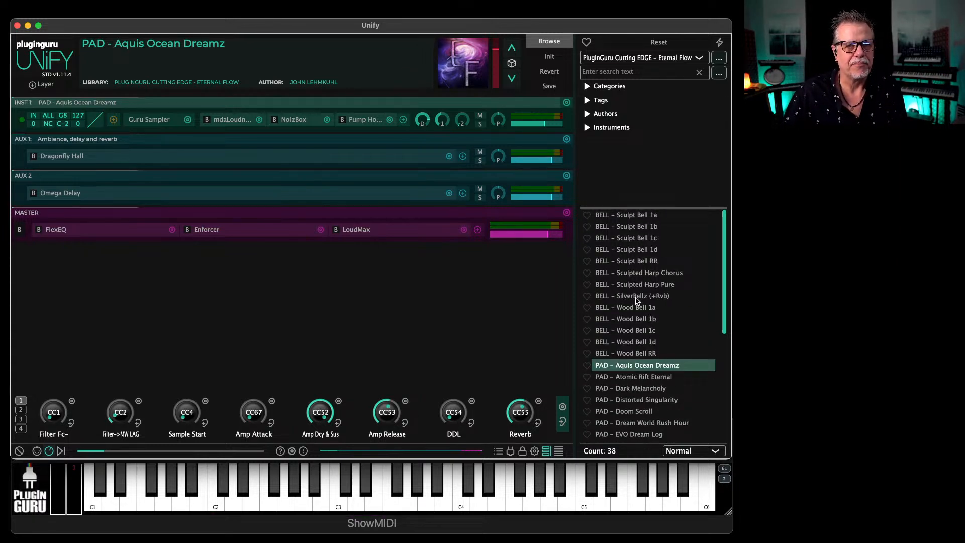
click(637, 297)
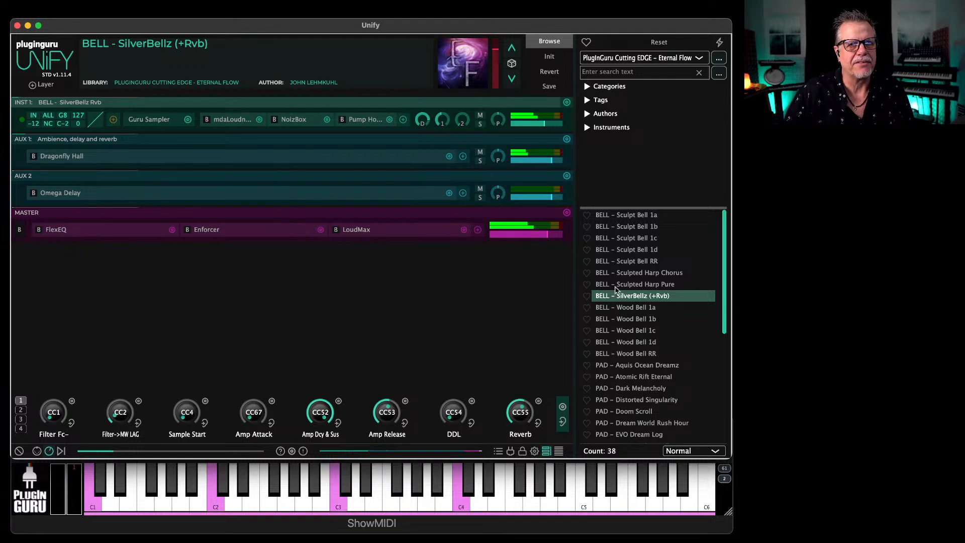
scroll(647, 397, down, 2)
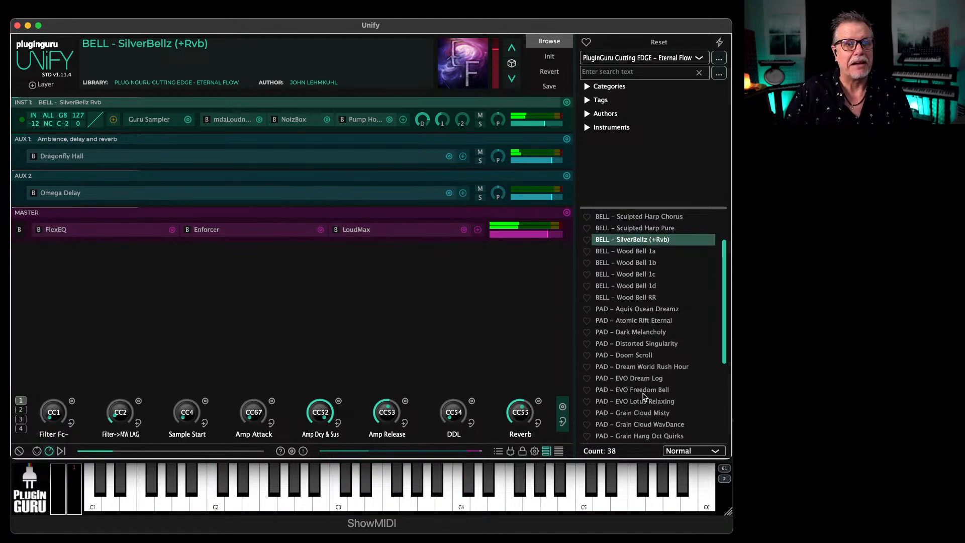
click(632, 356)
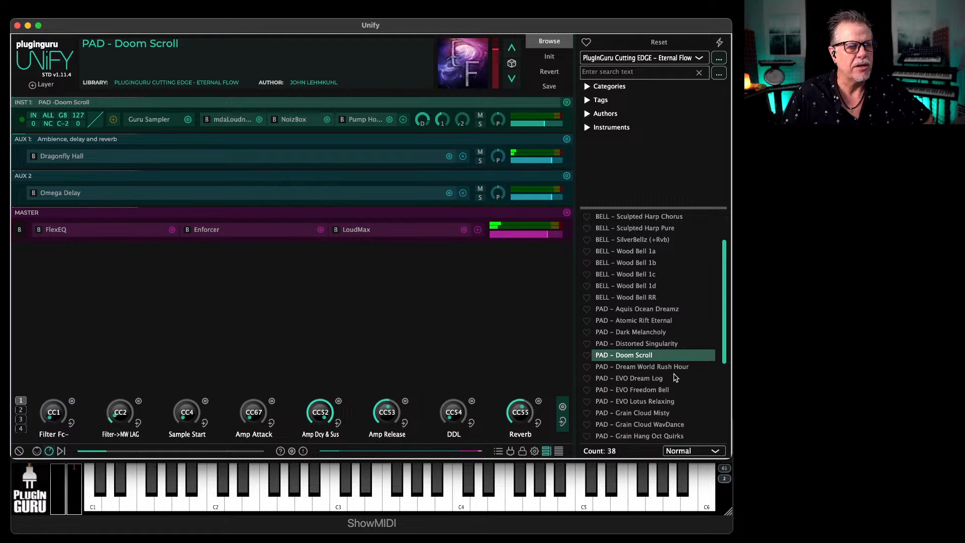
Step: Browse the Eternal Flow patches and load BELL - Sculpt Bell 1c
scroll(641, 390, down, 5)
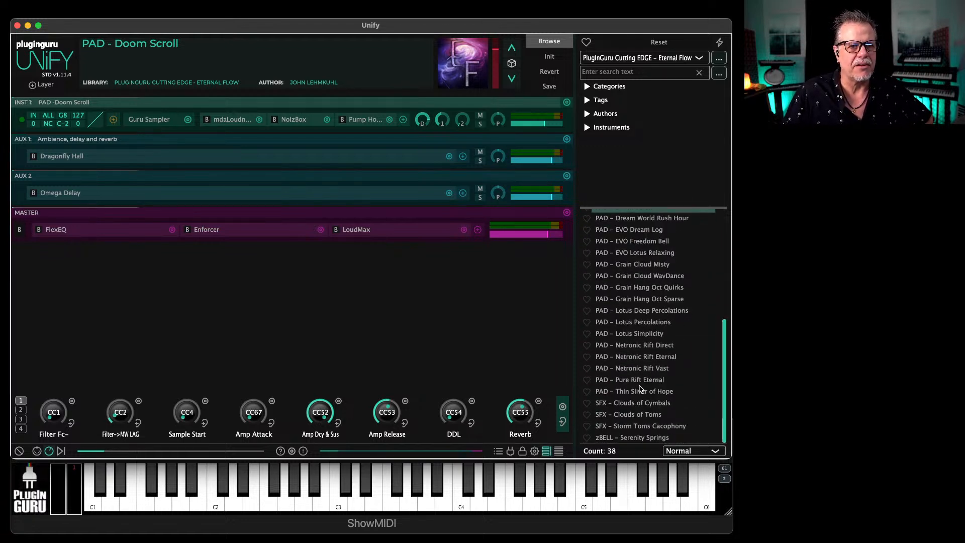
scroll(639, 388, up, 3)
scroll(640, 388, up, 4)
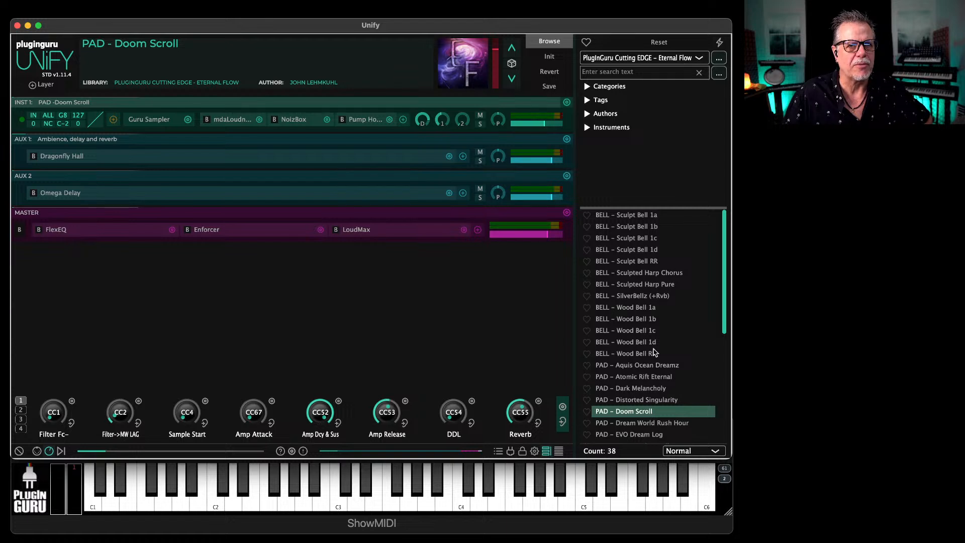
click(635, 239)
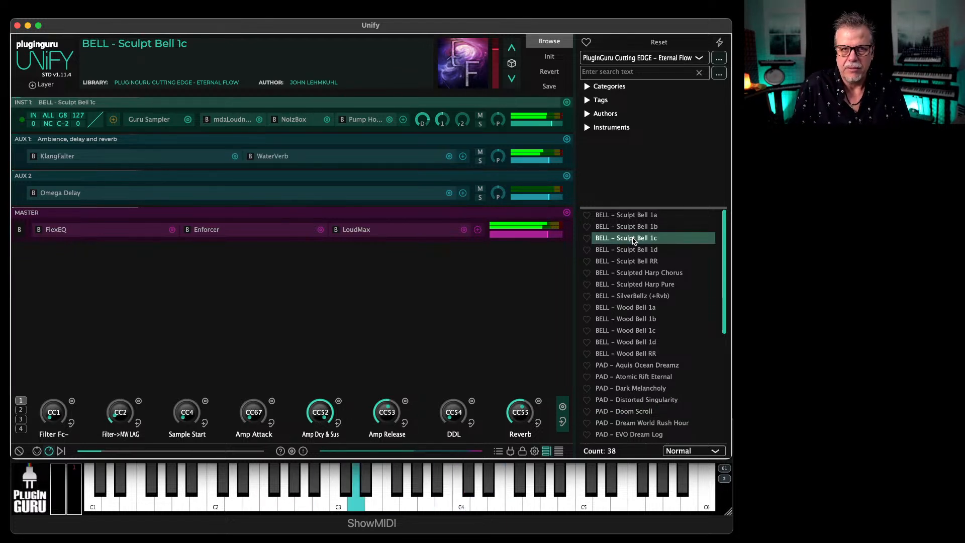
Step: Load BELL - Wood Bell 1c and BELL - SilverBellz (+Rvb) each into a new Unify layer
right_click(636, 334)
click(478, 276)
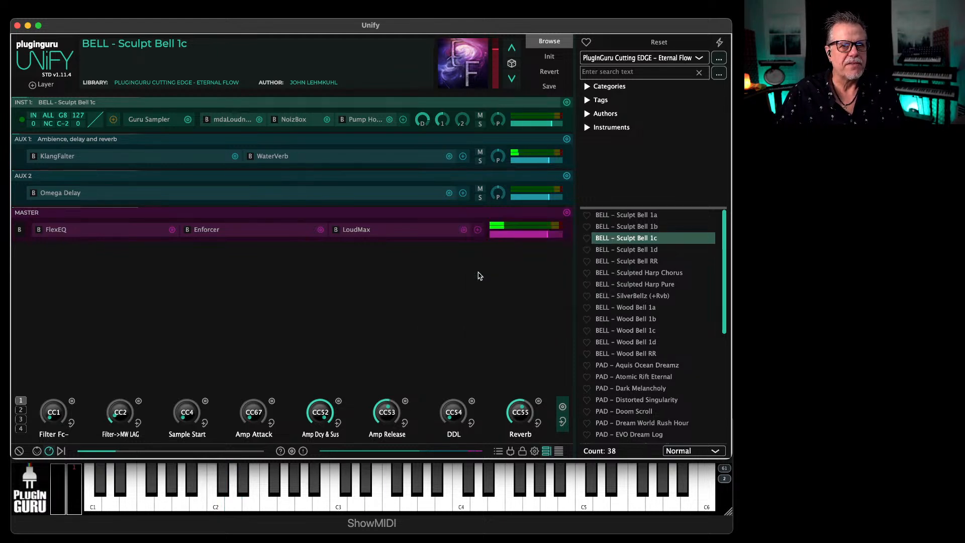
right_click(622, 296)
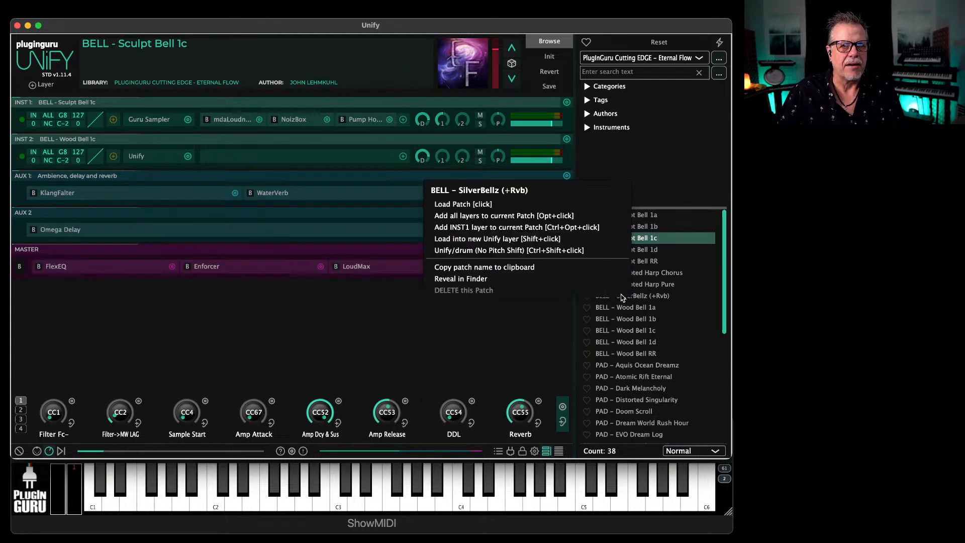
click(493, 239)
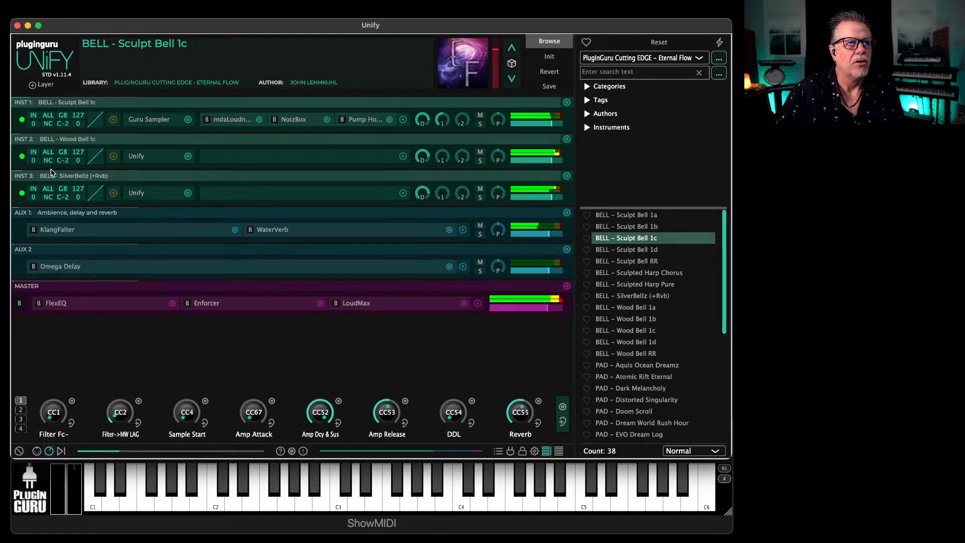
Step: Transpose the Wood Bell 1c and SilverBellz layers to +12 and lower both layers' volumes slightly, briefly soloing SilverBellz
drag(34, 160, 45, 99)
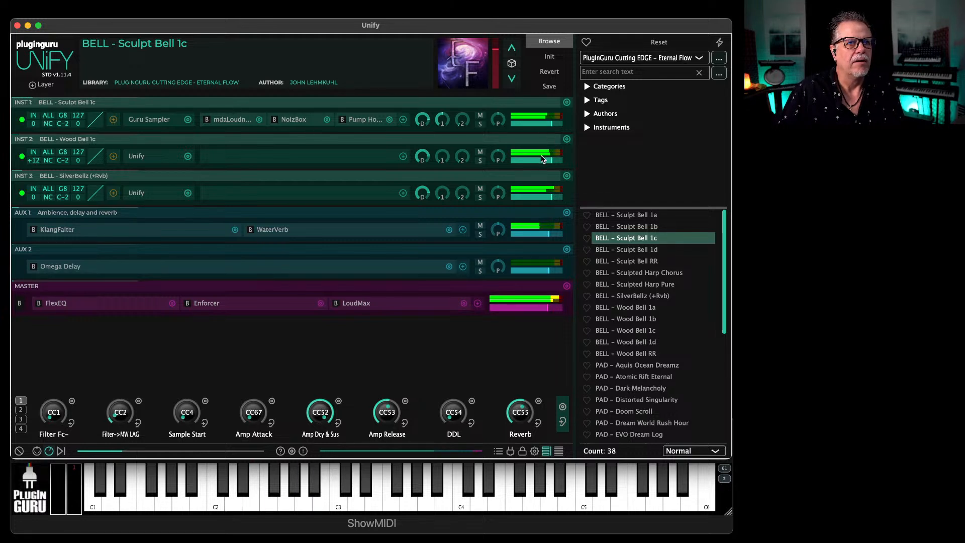
drag(543, 160, 533, 159)
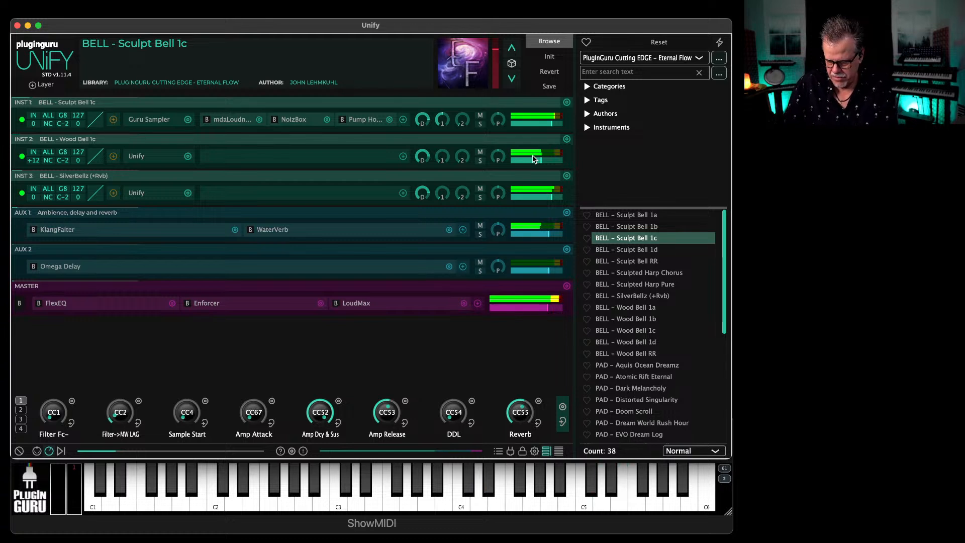
click(479, 197)
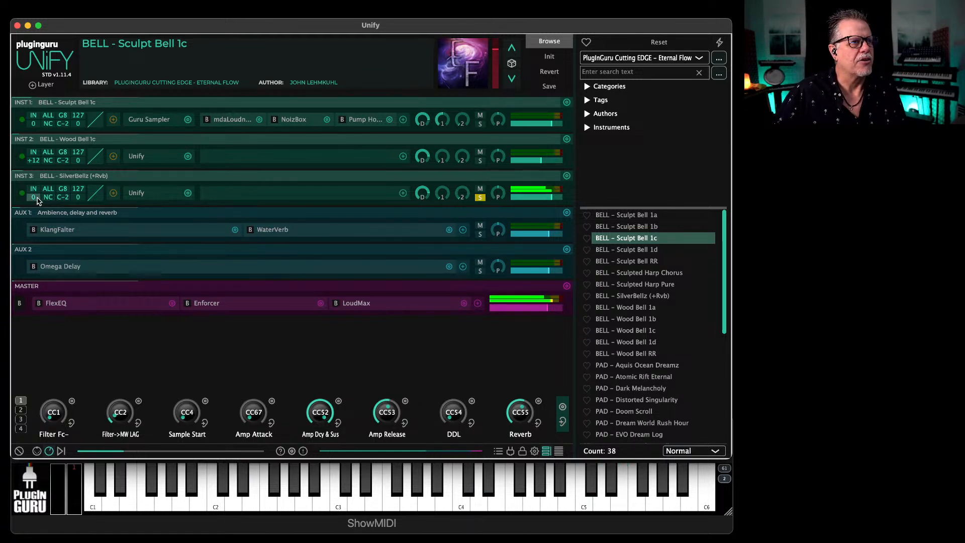
drag(36, 196, 39, 184)
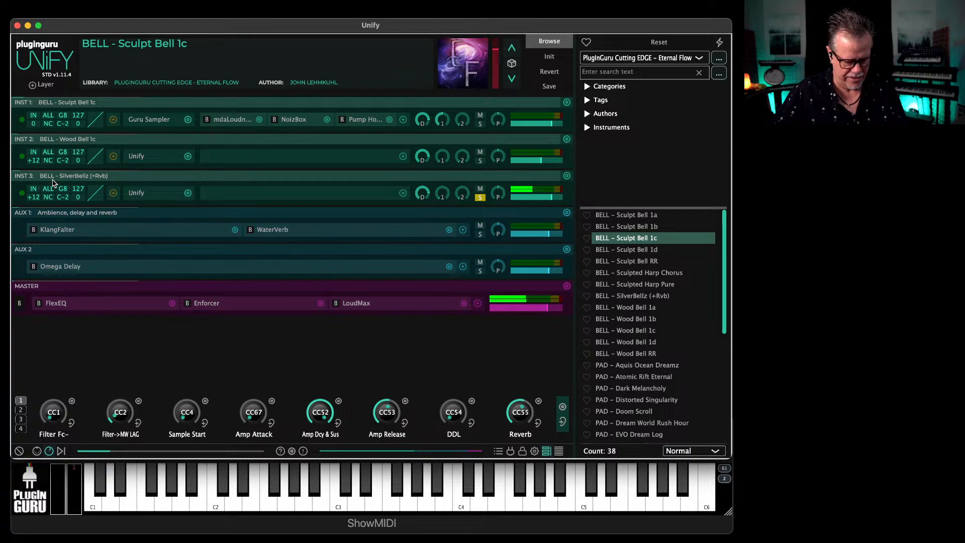
click(479, 197)
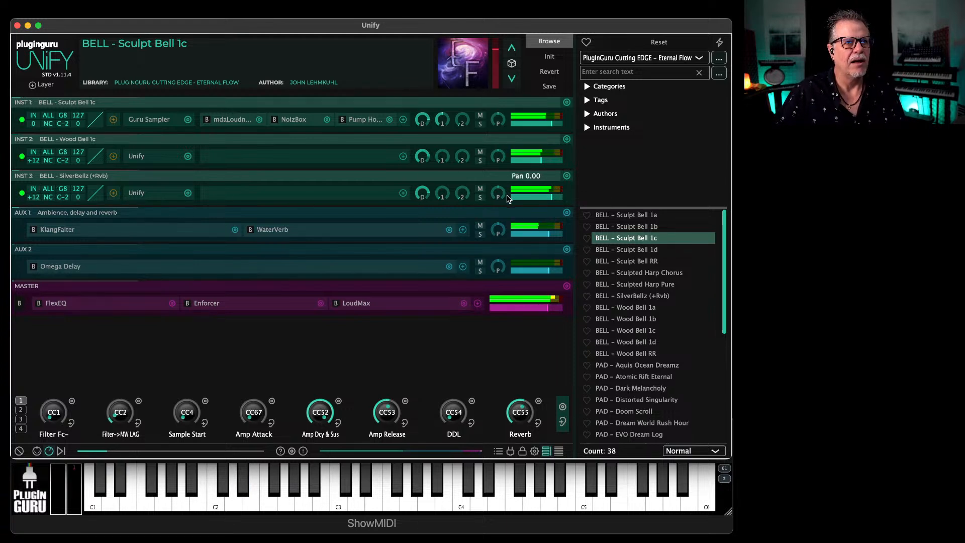
drag(546, 196, 543, 196)
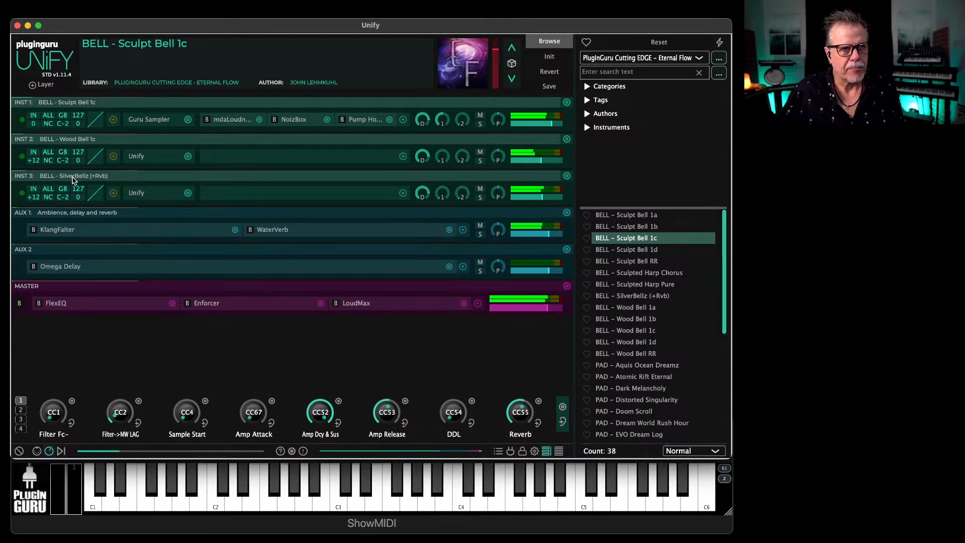
Step: Add a JitterBox MIDI effect to the Wood Bell 1c layer with its maximum time jitter at 60.5 ms
click(113, 156)
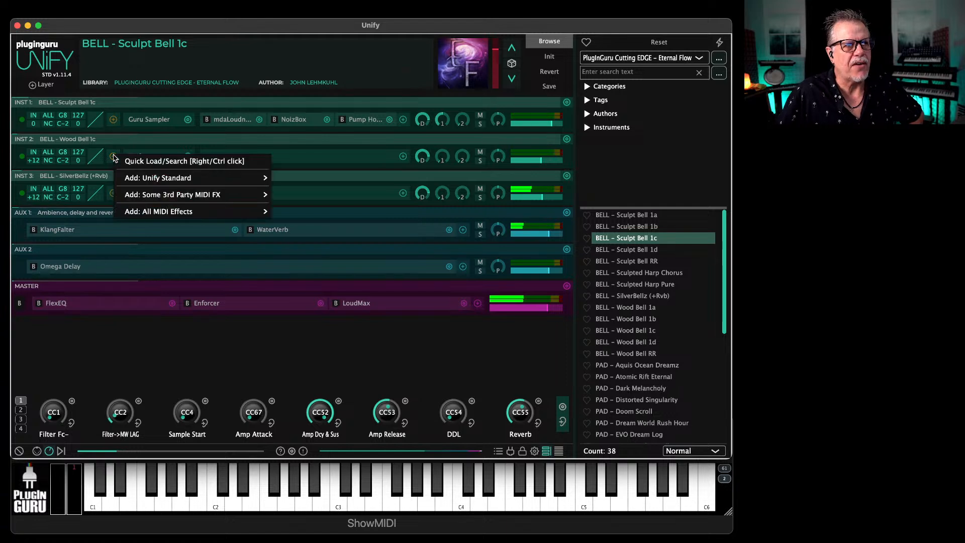
mouse_move(156, 181)
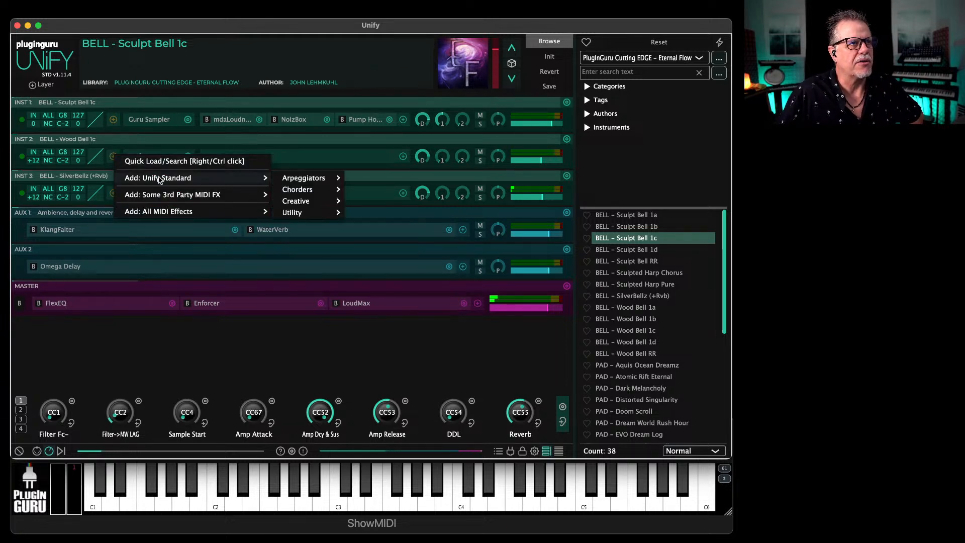
mouse_move(301, 201)
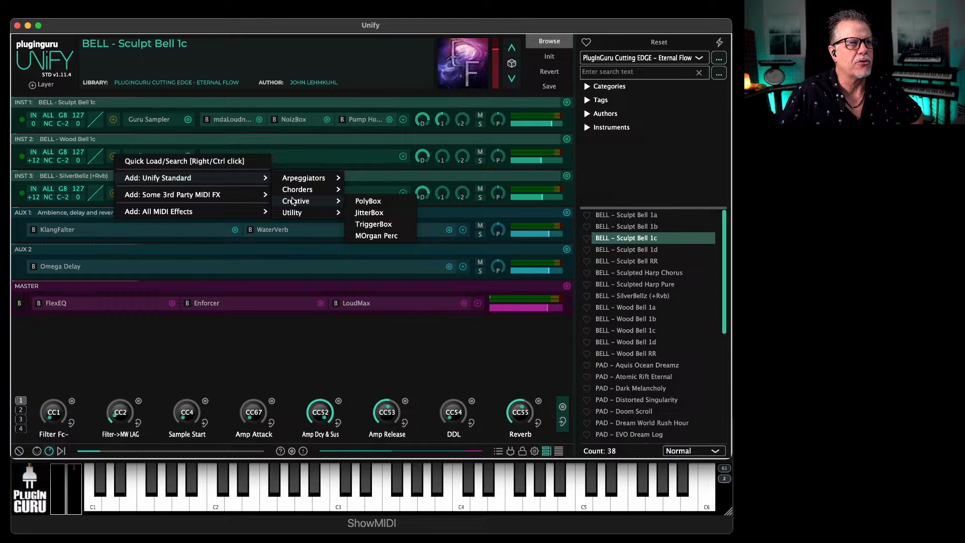
click(374, 213)
drag(308, 176, 282, 181)
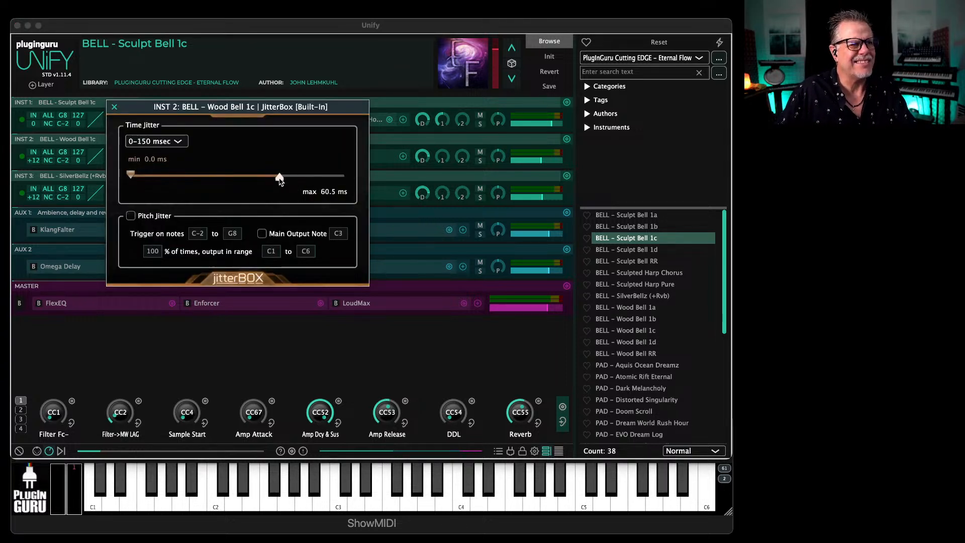
key(Escape)
Step: Add a JitterBox MIDI effect to the SilverBellz layer with its maximum time jitter at 91.5 ms
click(113, 193)
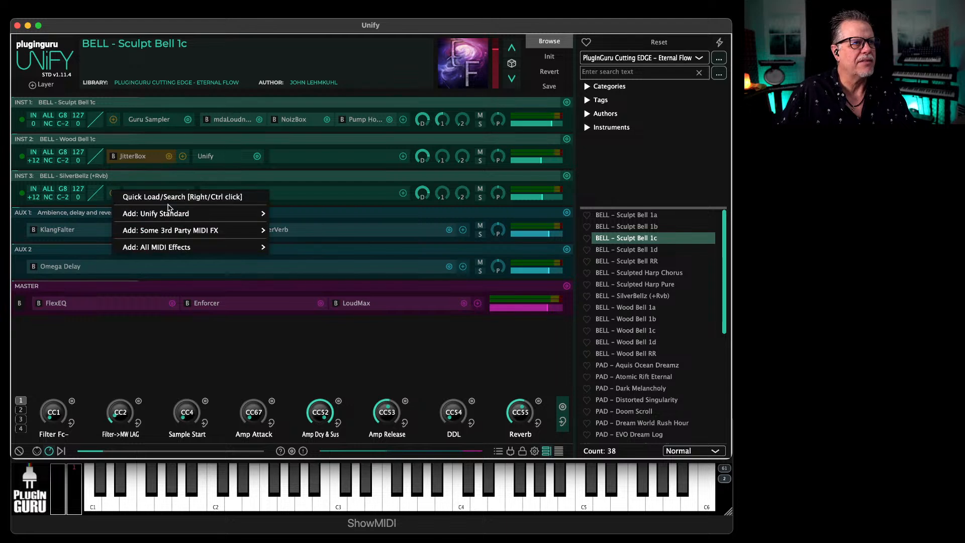
mouse_move(185, 215)
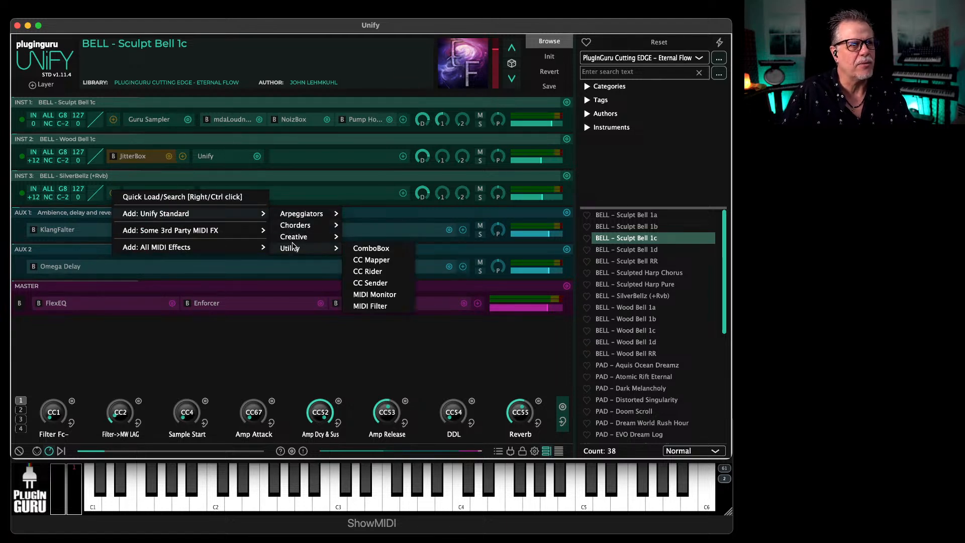
mouse_move(292, 239)
click(366, 248)
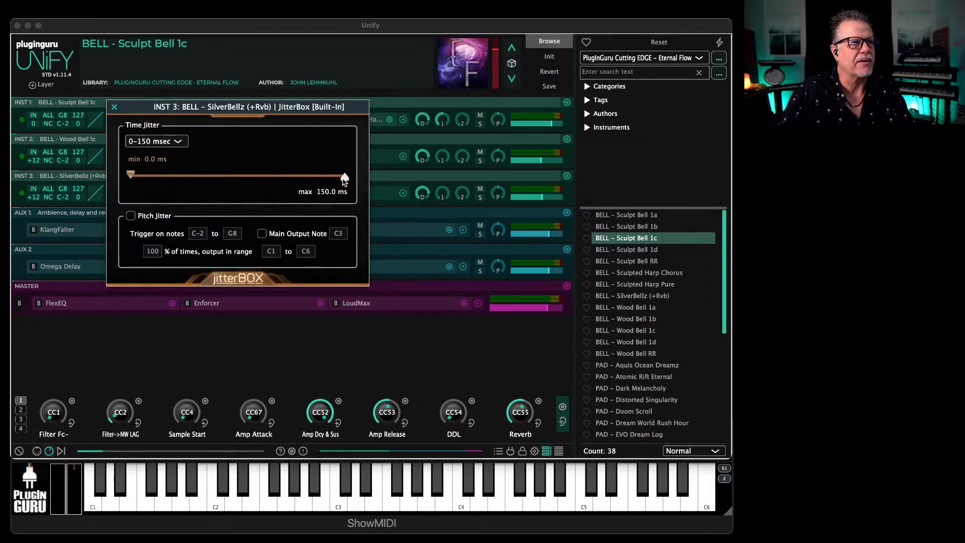
drag(345, 176, 304, 179)
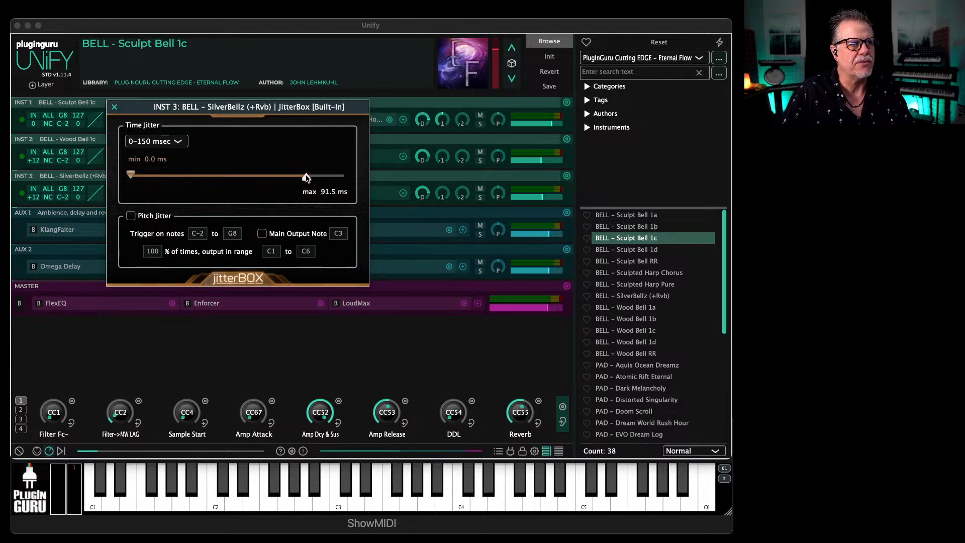
key(Escape)
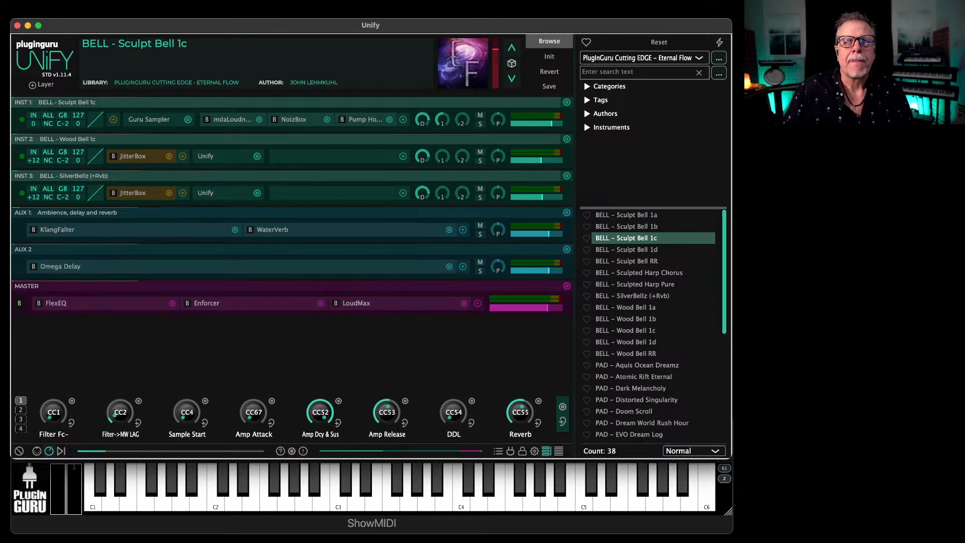
Step: Switch the patch browser to the TTU - Serene Worlds library
click(686, 62)
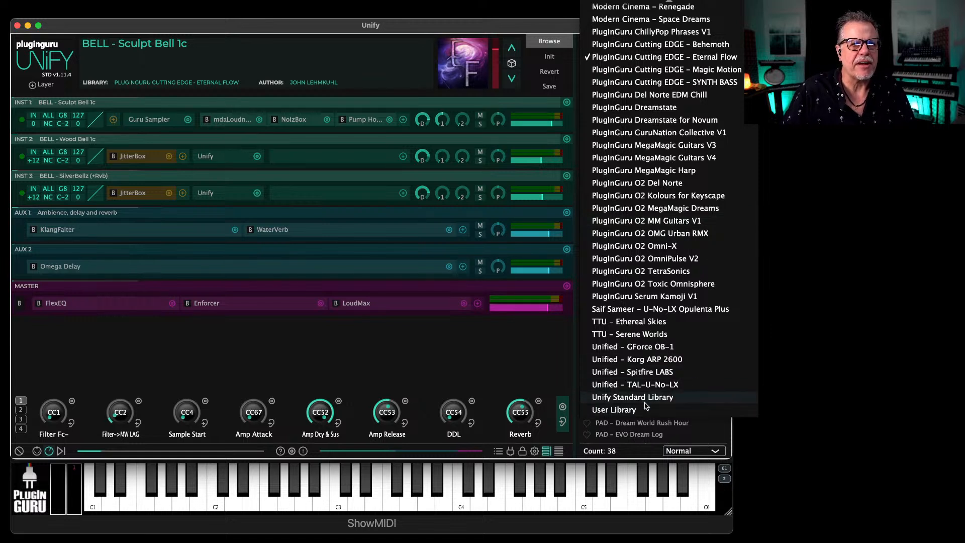
click(639, 335)
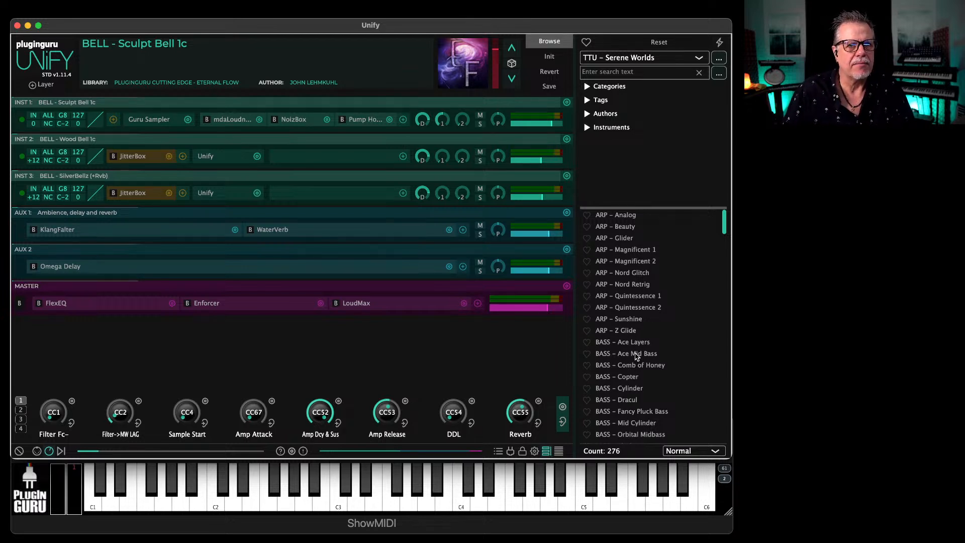
Step: Audition the BASS - Ace Mid Bass, LEAD - Dual Distoo and LEAD - Inward Shine patches from Serene Worlds
click(636, 354)
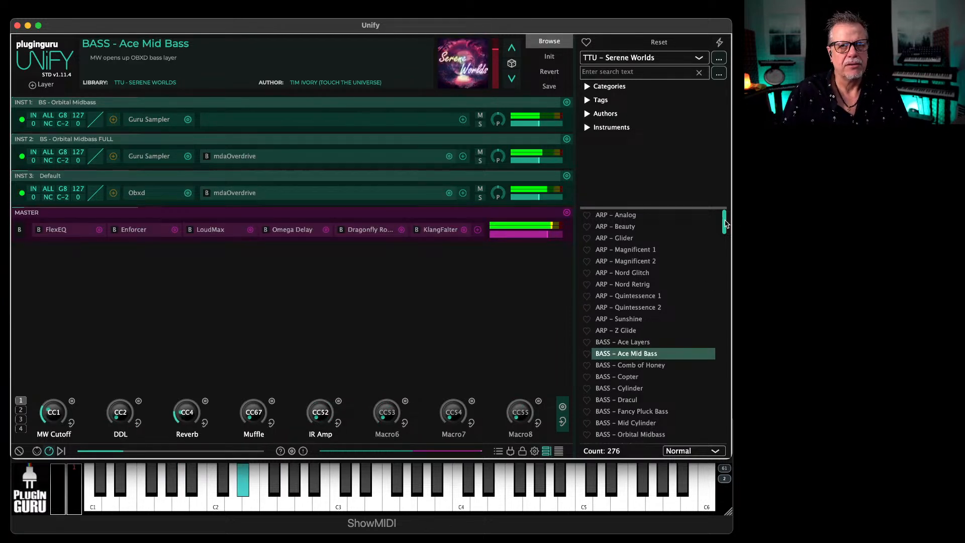
drag(724, 223, 724, 271)
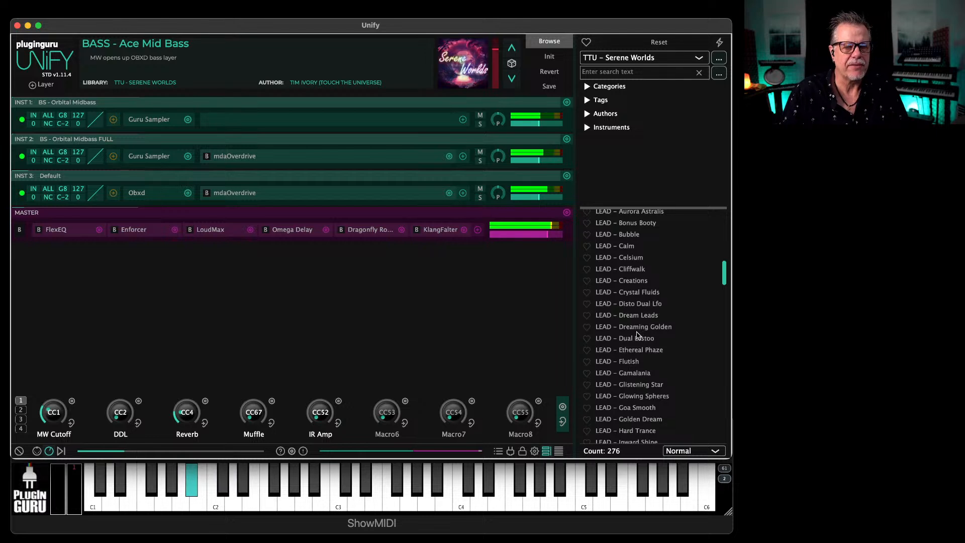
click(637, 338)
scroll(637, 346, down, 3)
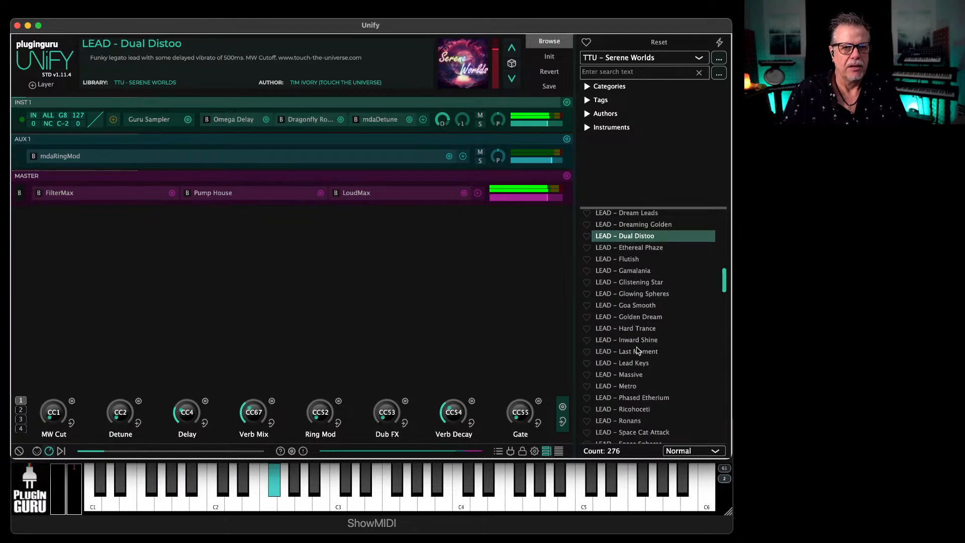
click(637, 339)
Step: Audition the Serene Worlds pad patches PAD - Ambient Clouds and PAD - Atlas Shrug
scroll(638, 347, down, 4)
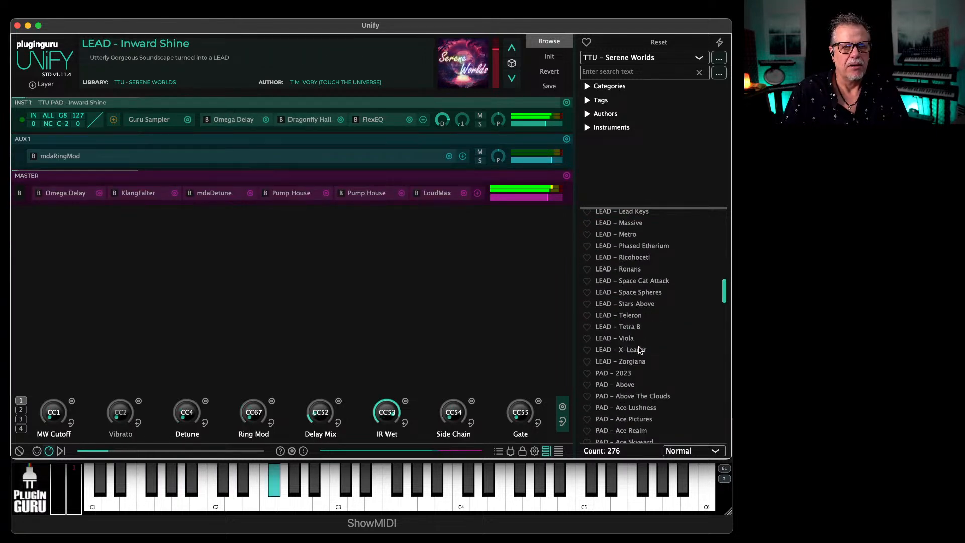
scroll(638, 346, down, 5)
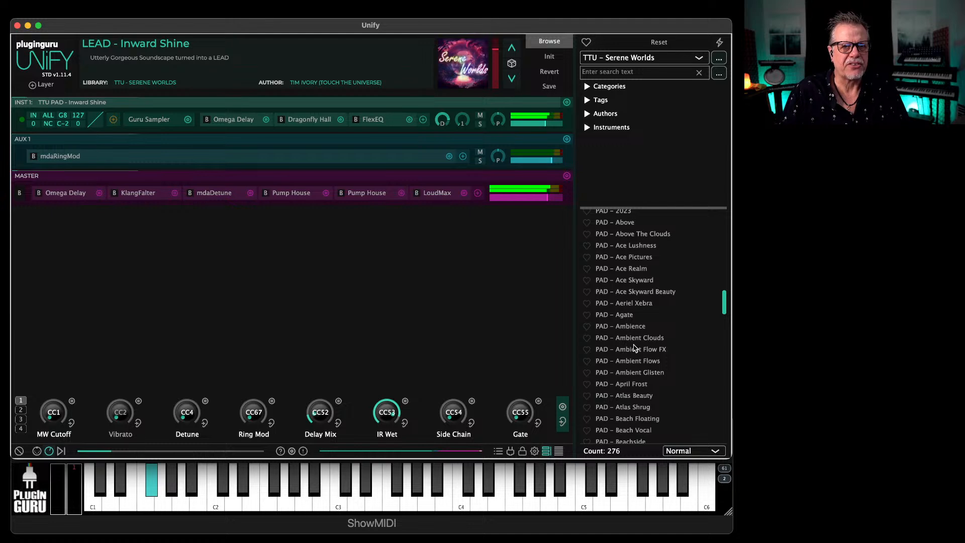
click(632, 339)
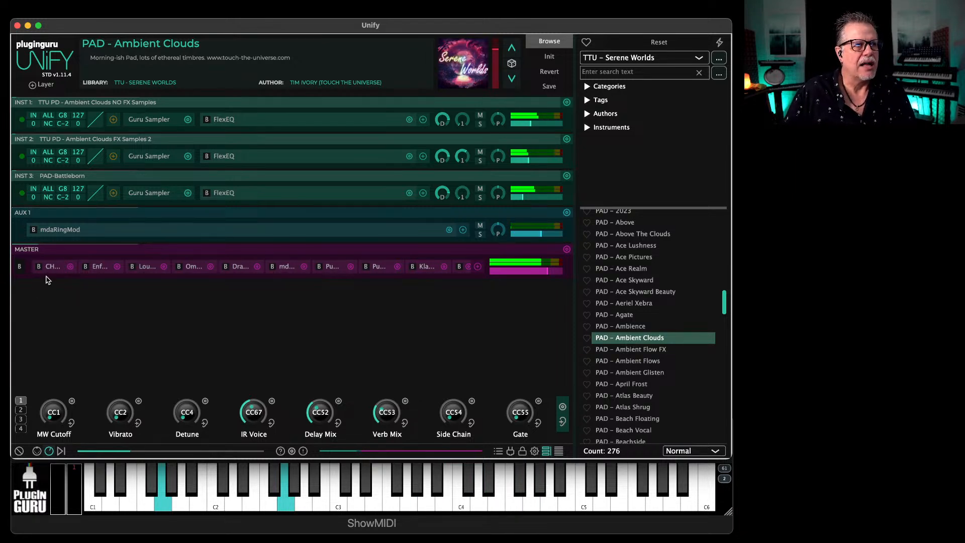
click(649, 407)
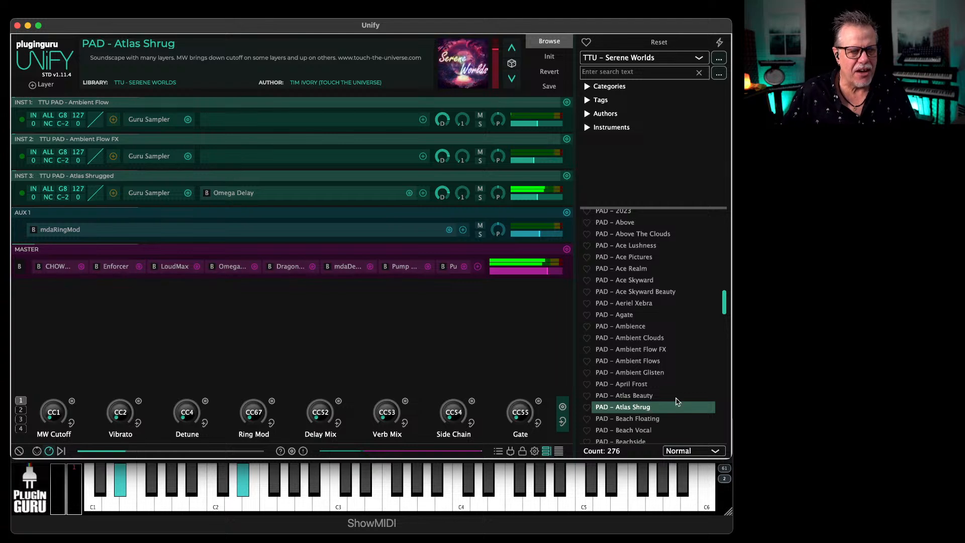
Step: Switch the patch browser to the TTU - Ethereal Skies library
click(633, 59)
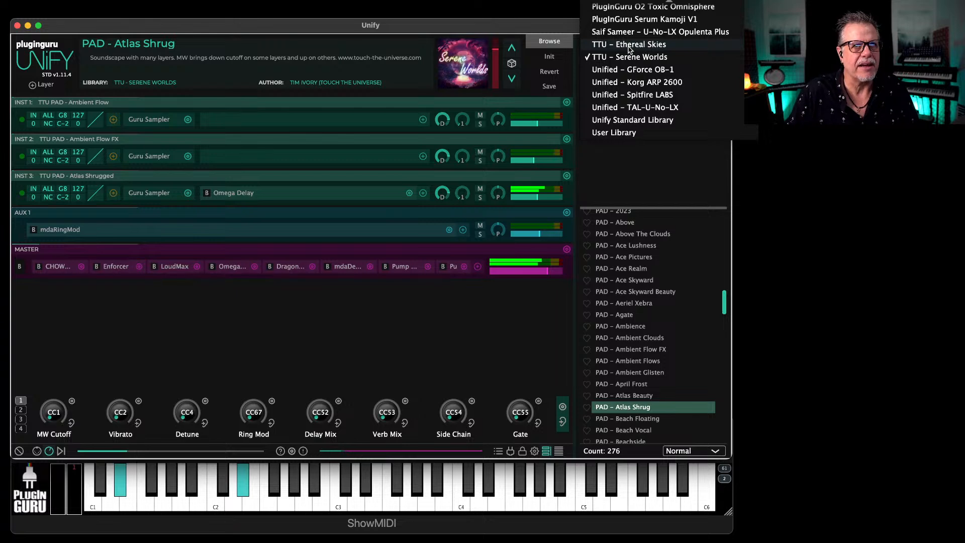
click(629, 46)
scroll(640, 267, up, 10)
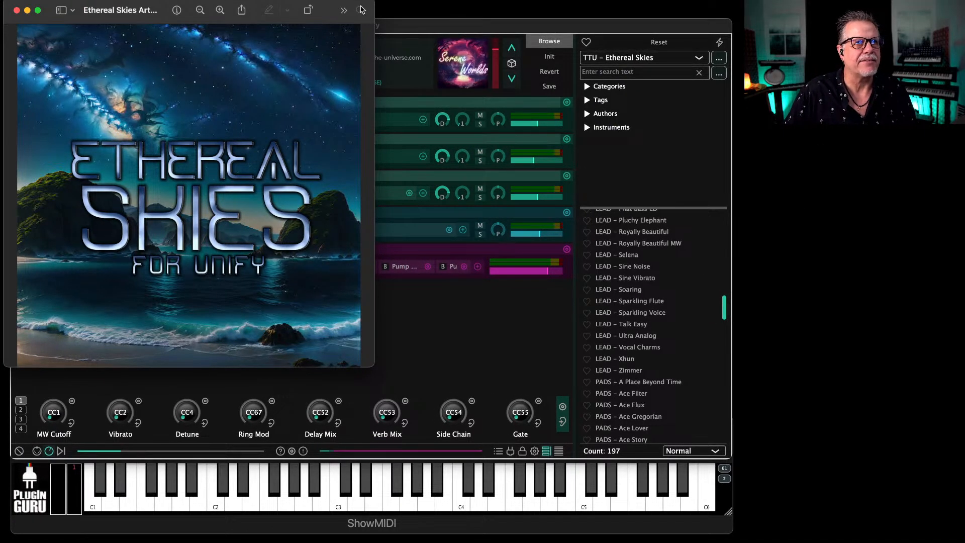
Step: Show the Ethereal Skies artwork image enlarged over the synth window, and close it
drag(362, 10, 643, 83)
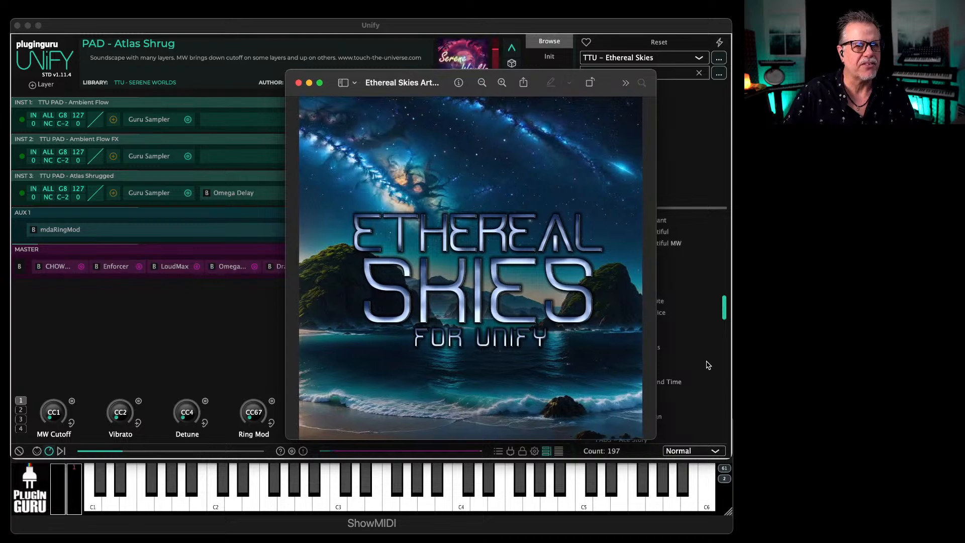
drag(654, 435, 735, 517)
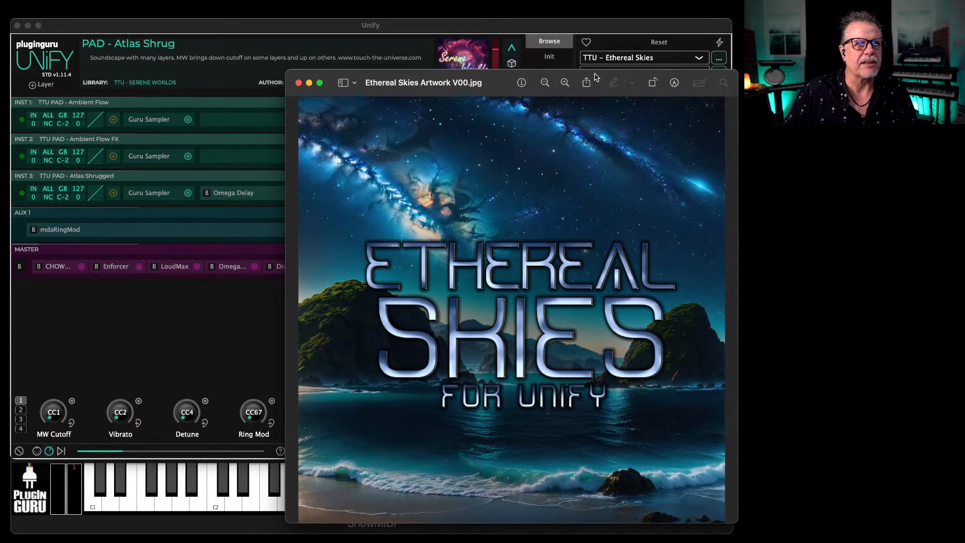
drag(596, 77, 552, 64)
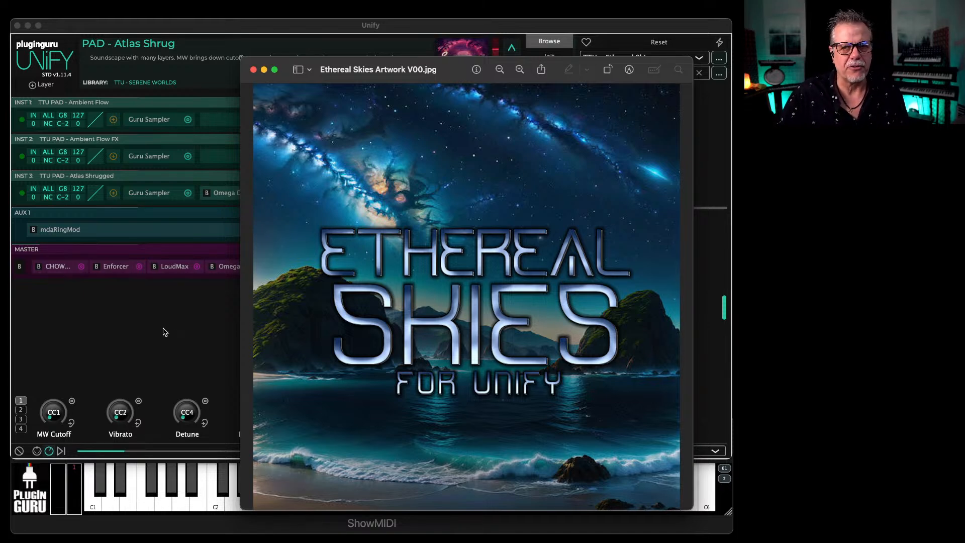
click(254, 70)
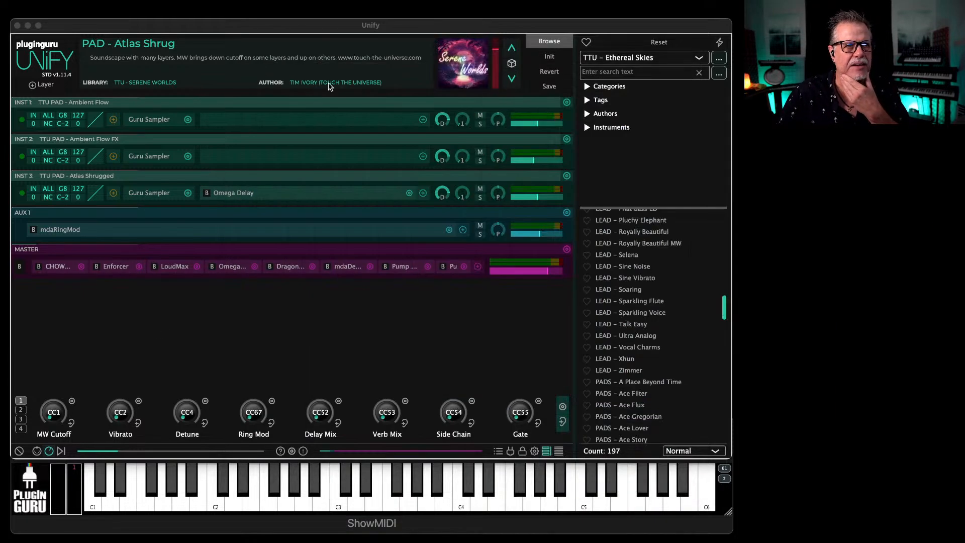
Step: Recall the auto-saved BELL - Sculpt Bell 1c patch from 24 Aug 2024 1:28:37pm
click(547, 72)
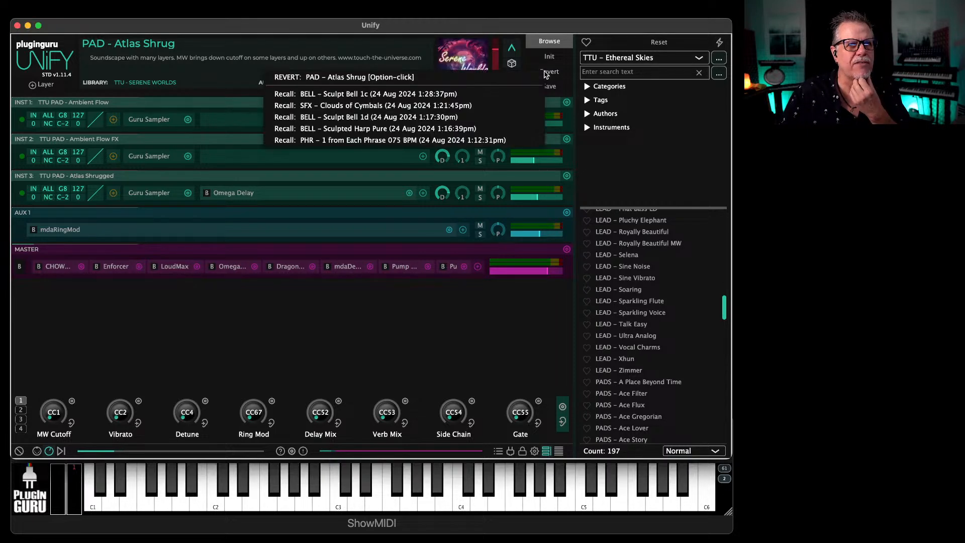
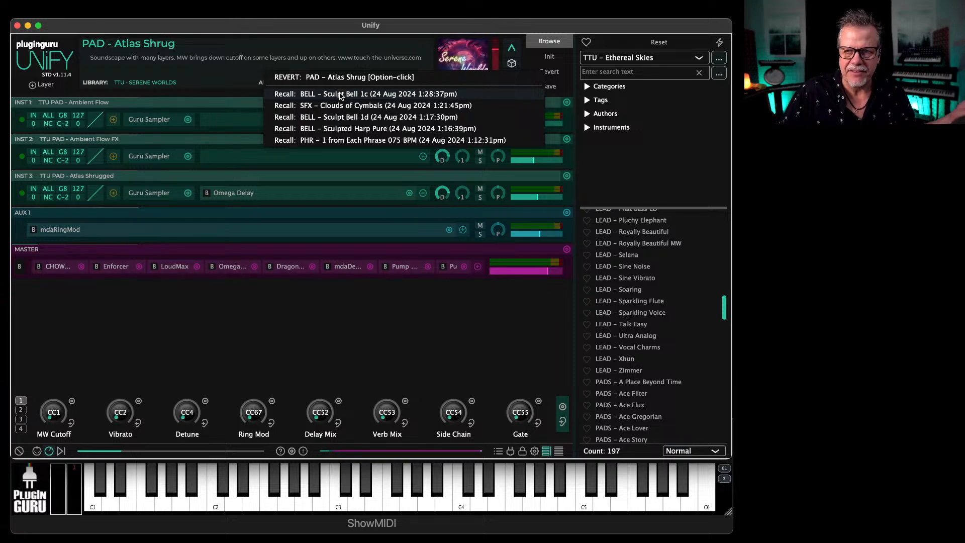
click(341, 94)
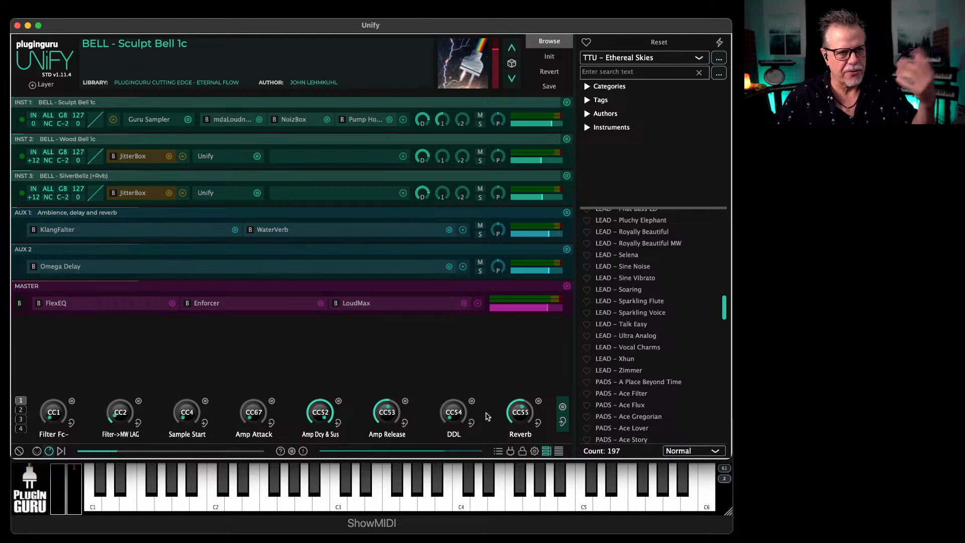
Step: Examine the auto-save choices for patch loading in the settings and the list of recallable auto-saved patches, leaving both unchanged
click(534, 451)
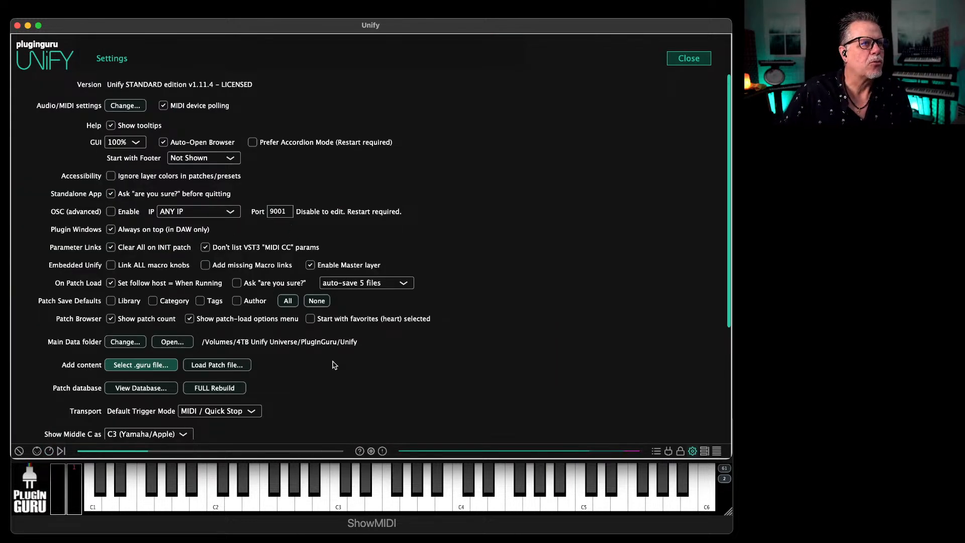
scroll(332, 361, down, 5)
scroll(333, 361, down, 1)
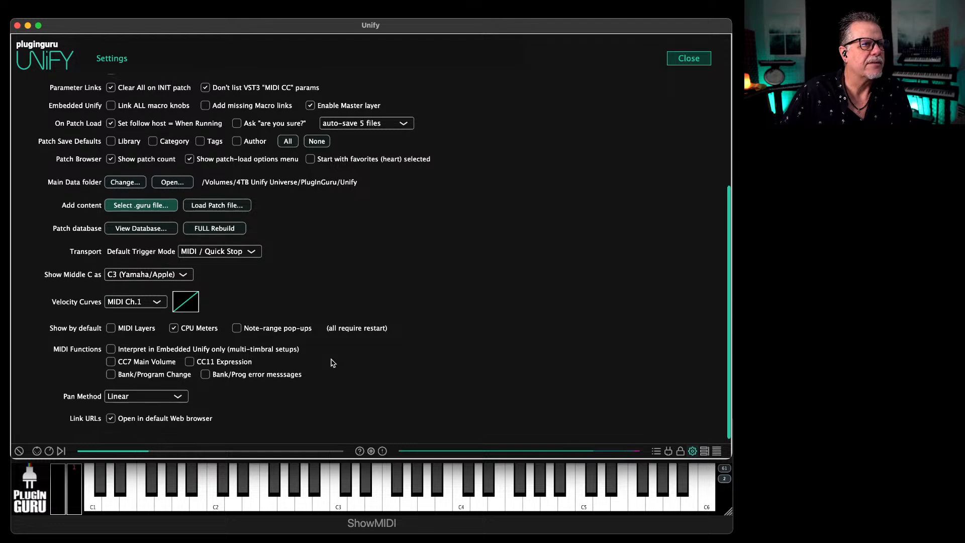
scroll(296, 344, up, 4)
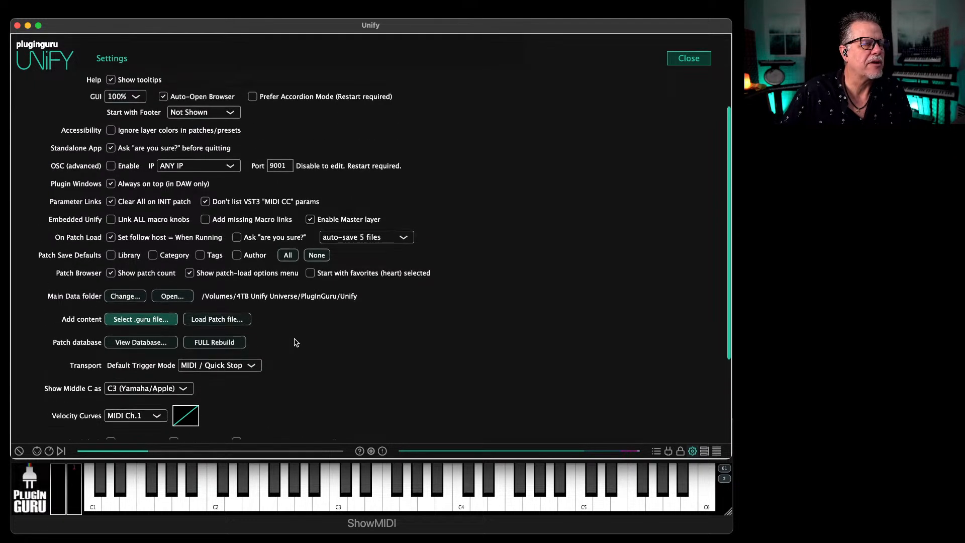
scroll(296, 338, up, 1)
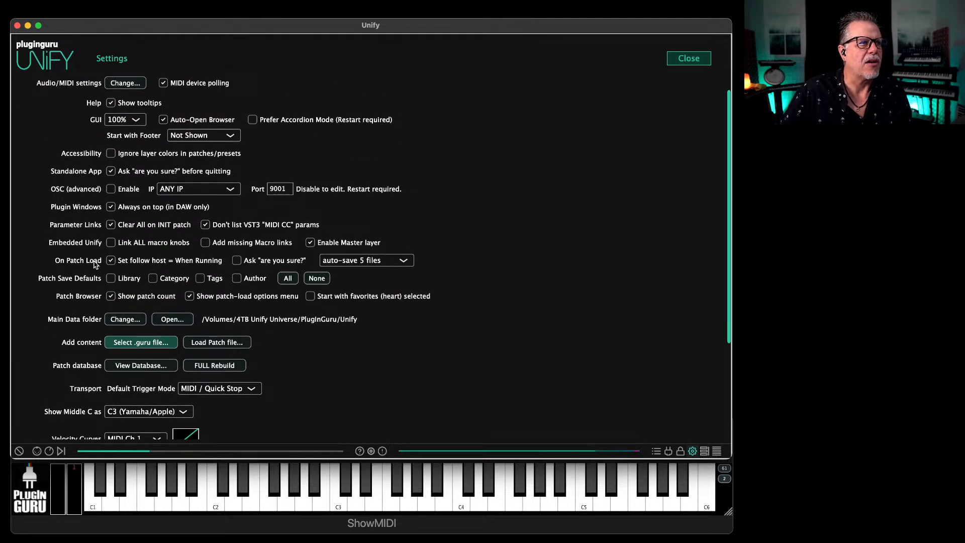
click(374, 262)
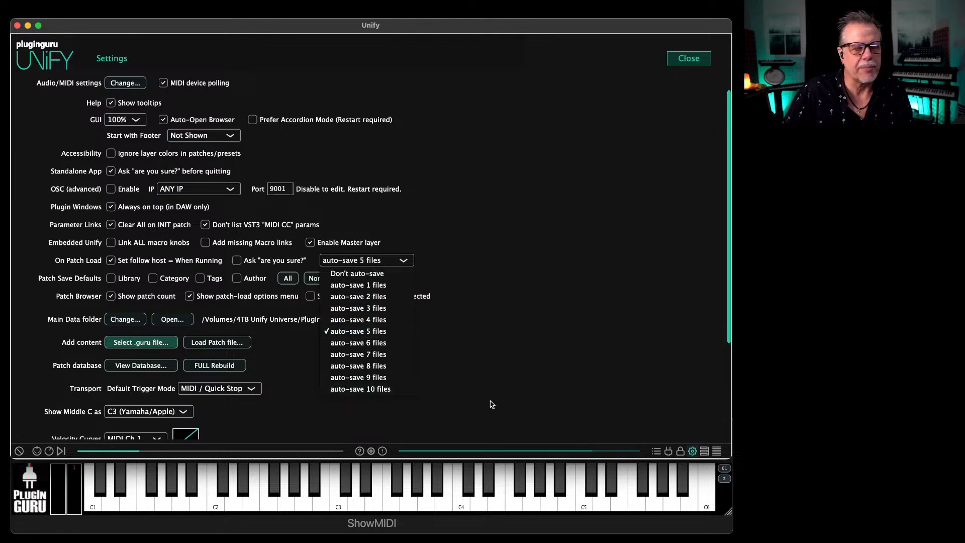
click(508, 394)
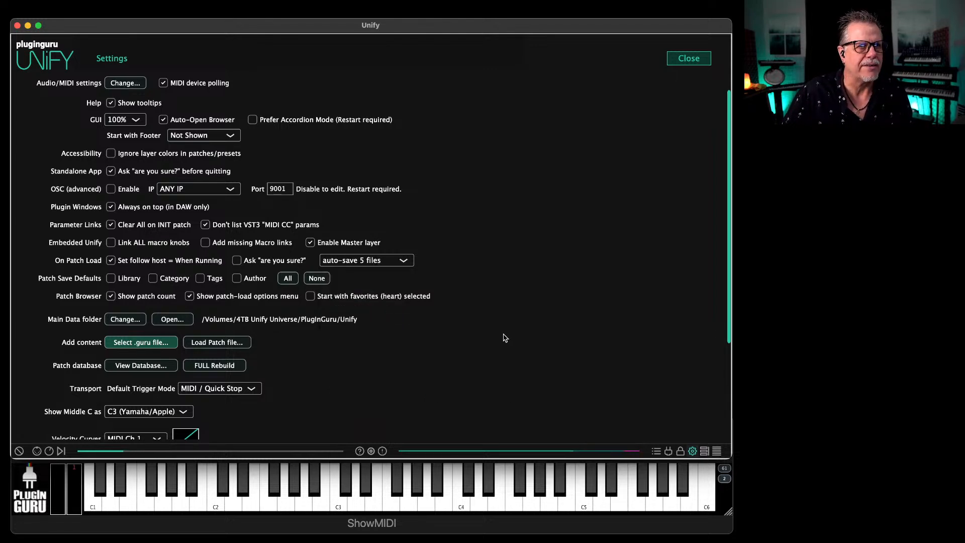
click(688, 59)
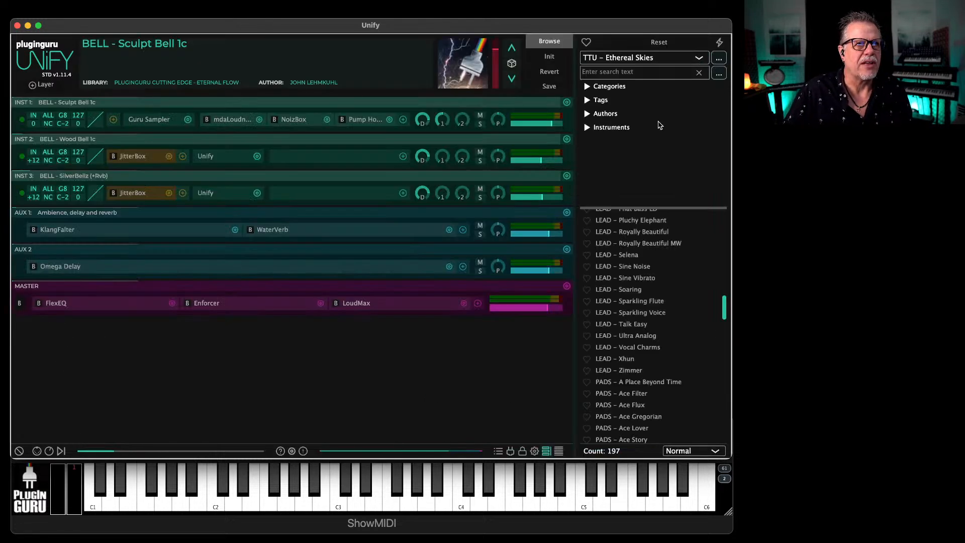
click(549, 72)
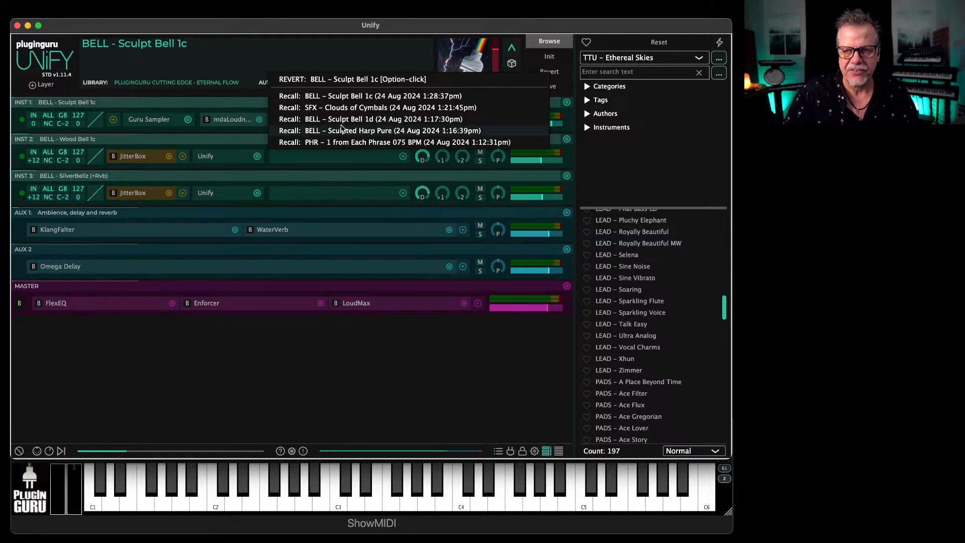
click(258, 386)
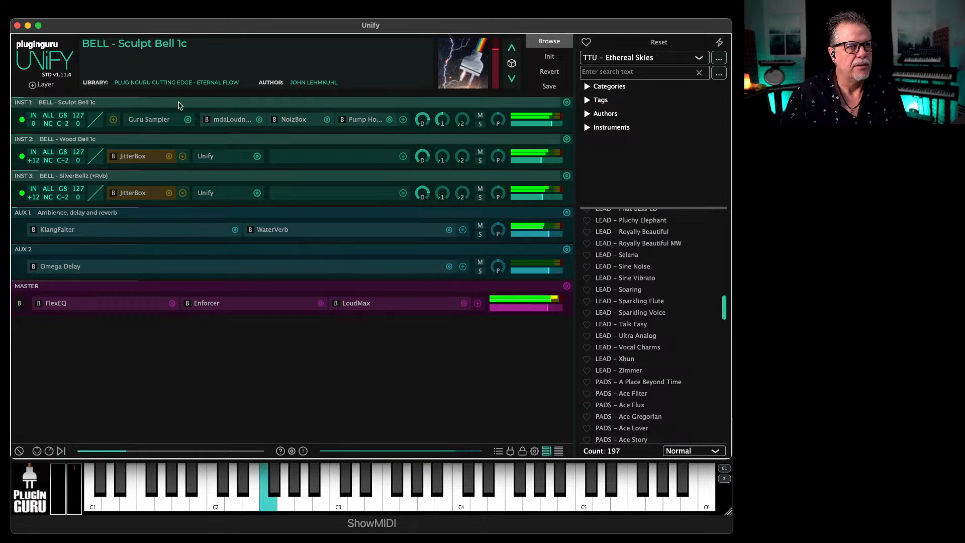
Step: Add an empty MIDI layer to the patch and load a BlueARP arpeggiator in it with sync at 1/8
click(45, 89)
mouse_move(117, 125)
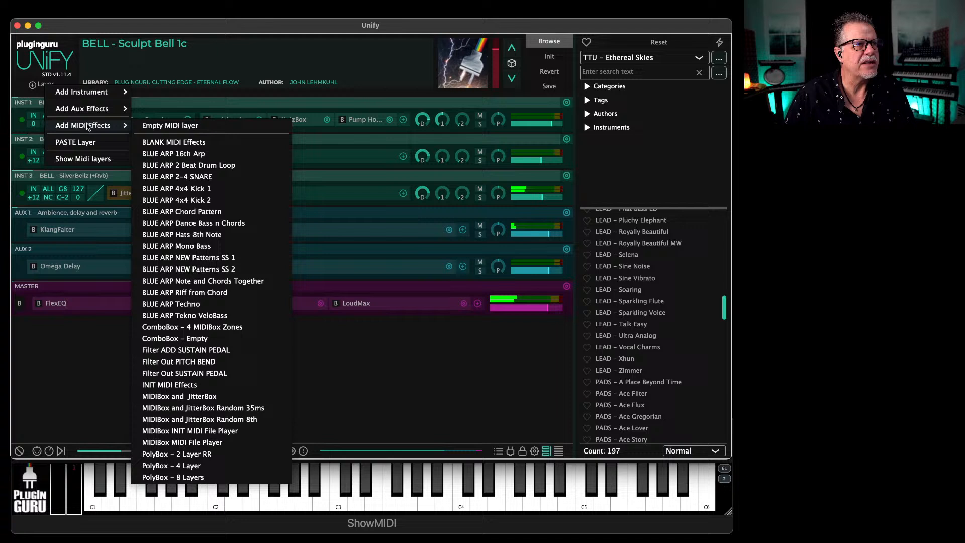
click(177, 127)
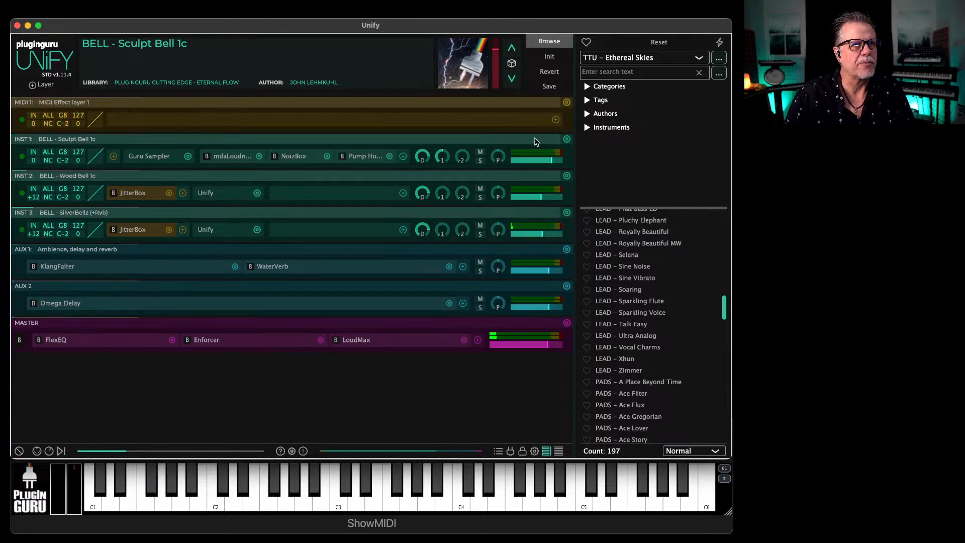
click(555, 119)
mouse_move(532, 143)
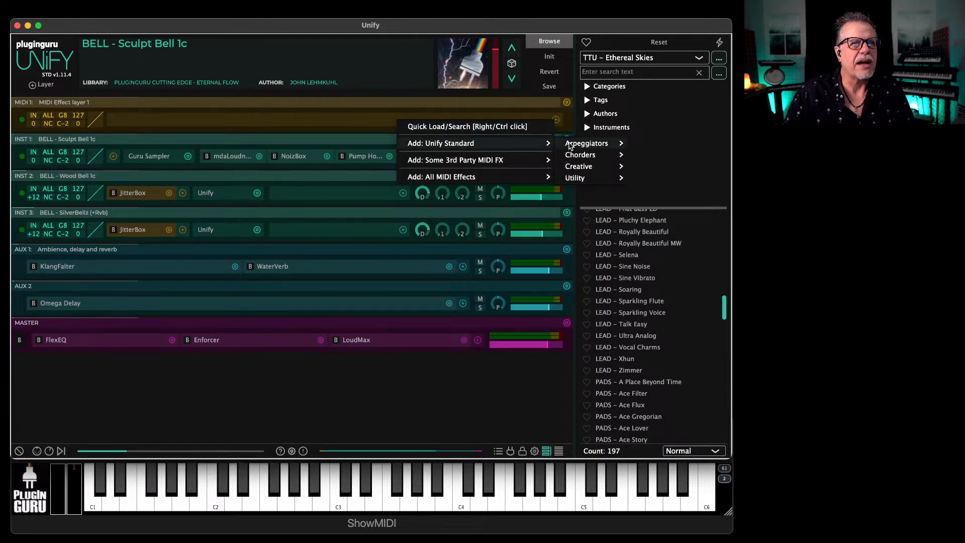
mouse_move(570, 144)
click(654, 145)
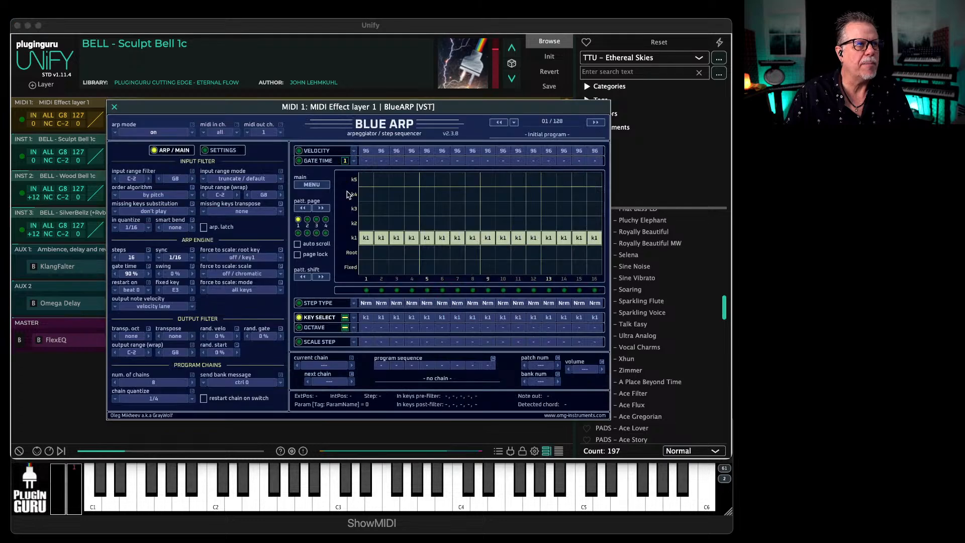
click(194, 258)
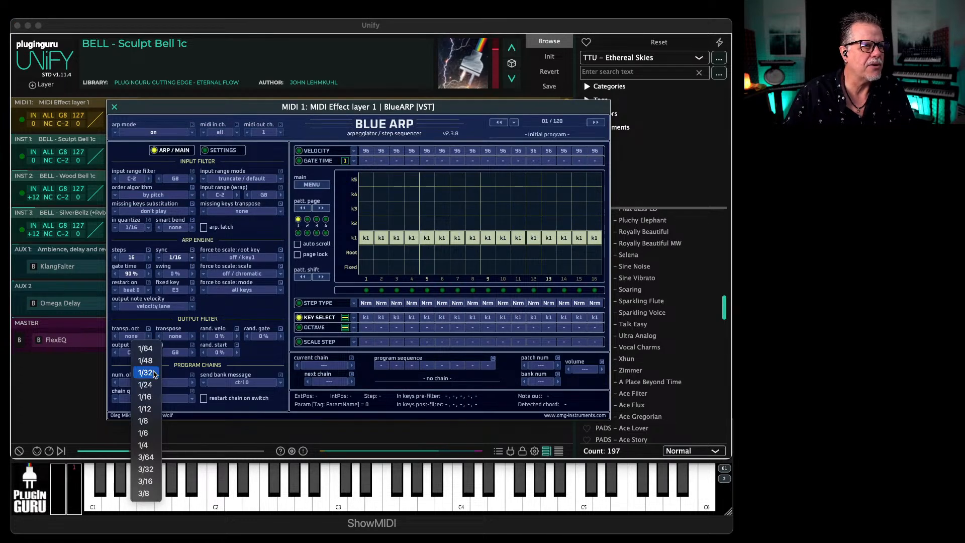
click(144, 420)
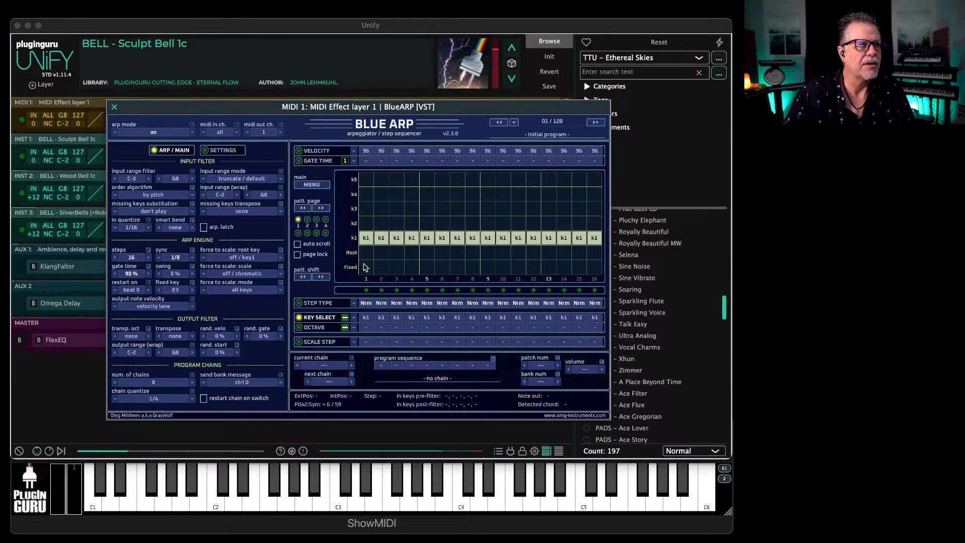
Step: Assign keys k2, k3, k4 and k5 to arpeggiator steps 2 to 5, k3 to step 7 and k2 to step 8
click(381, 223)
click(396, 208)
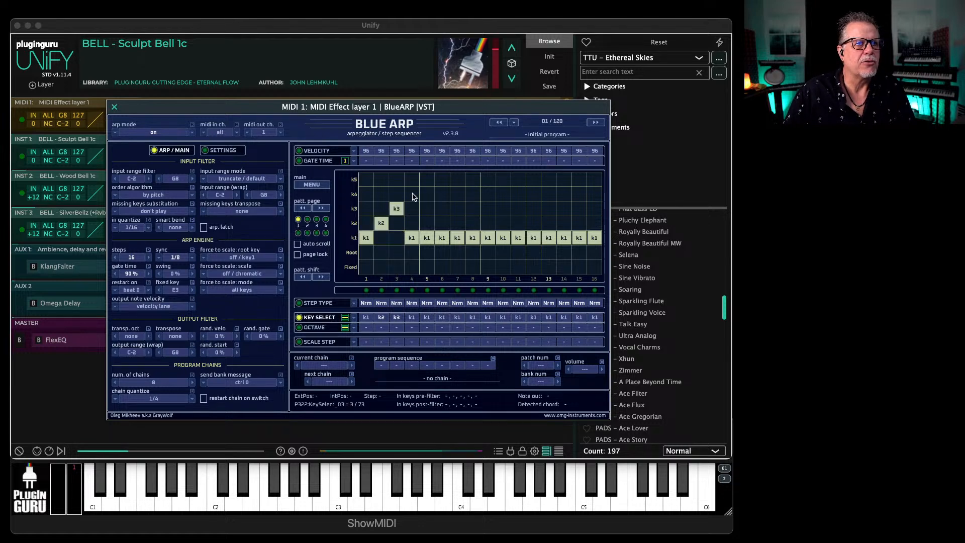
click(412, 195)
click(427, 181)
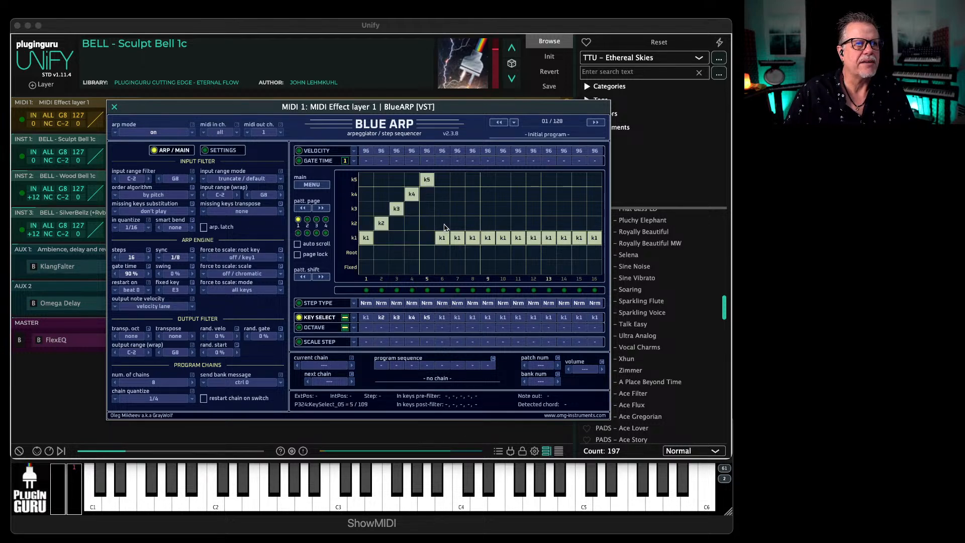
click(457, 209)
click(472, 223)
Step: Assign key k2 to arpeggiator step 11, k4 to step 14, k2 to step 15 and k5 to step 16
click(518, 195)
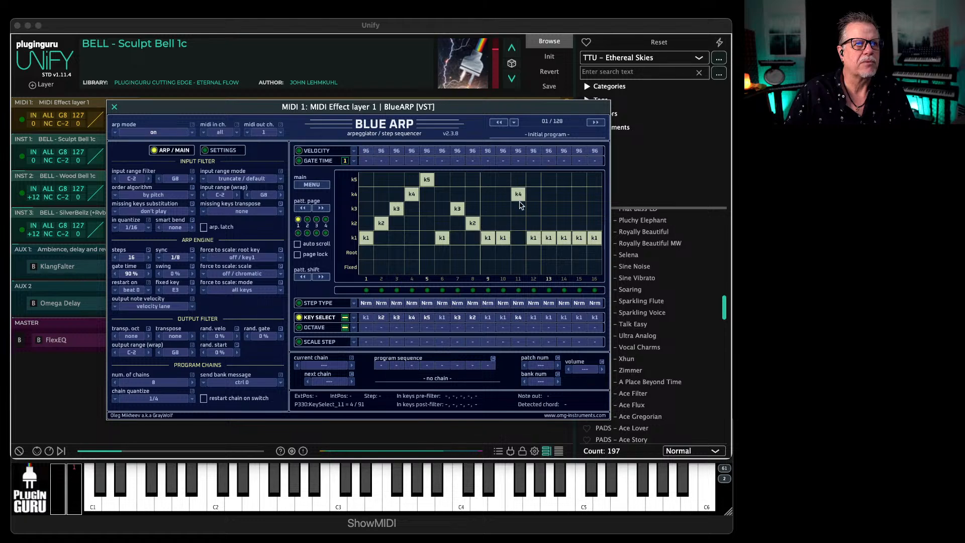
click(517, 223)
click(563, 194)
click(578, 224)
click(594, 180)
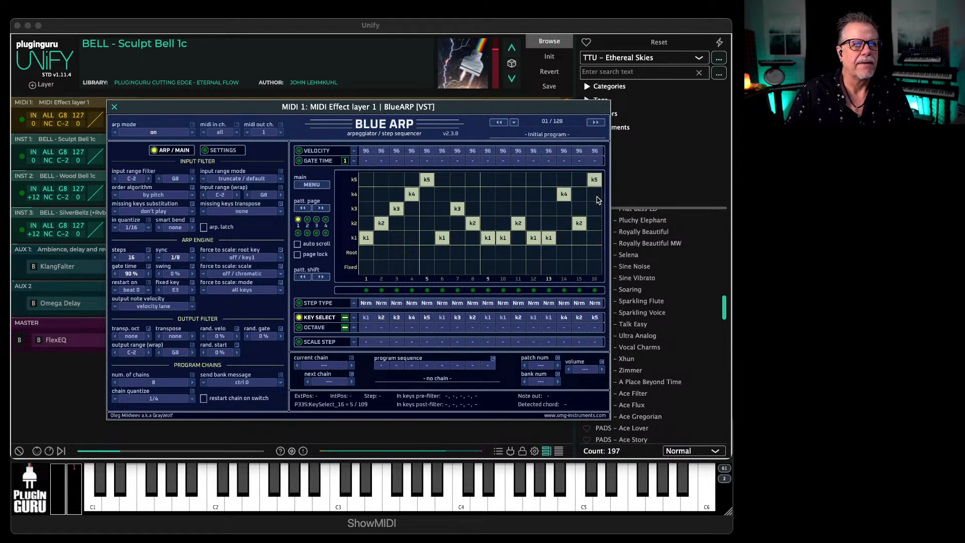
Step: Assign key k4 to arpeggiator step 16 and close the BlueARP window
click(594, 194)
click(114, 107)
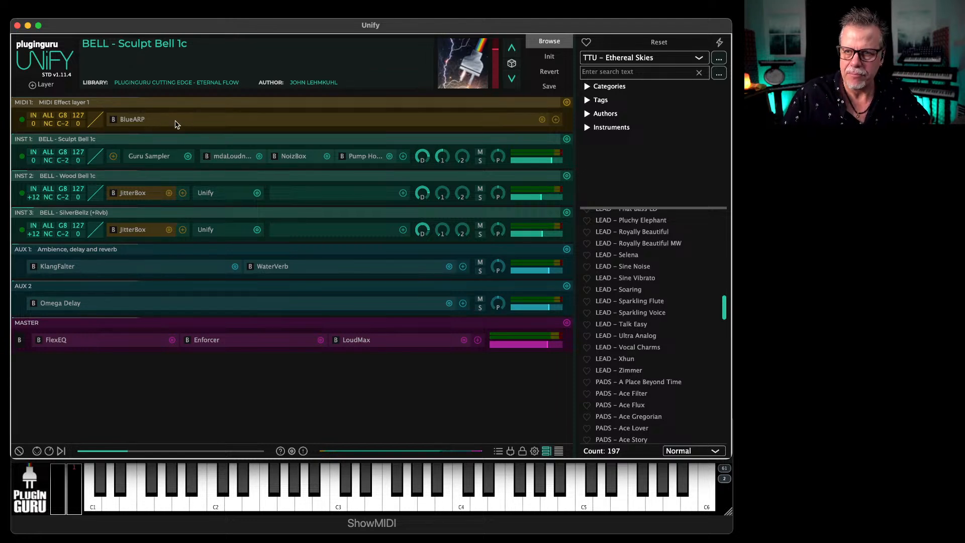
Step: Set the MIDI source of the Sculpt Bell 1c, Wood Bell 1c and SilverBellz layers to MIDI Effect layer 1
click(33, 153)
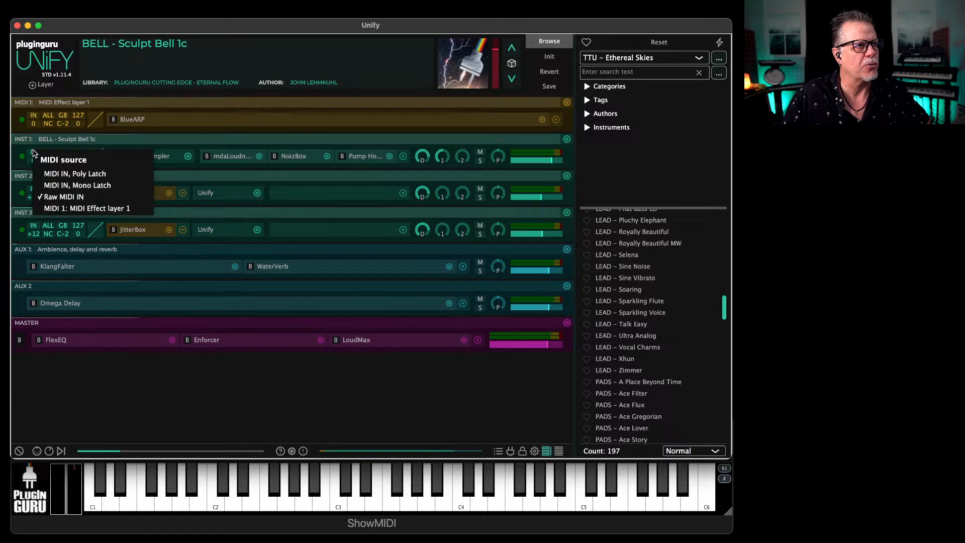
click(93, 209)
click(33, 190)
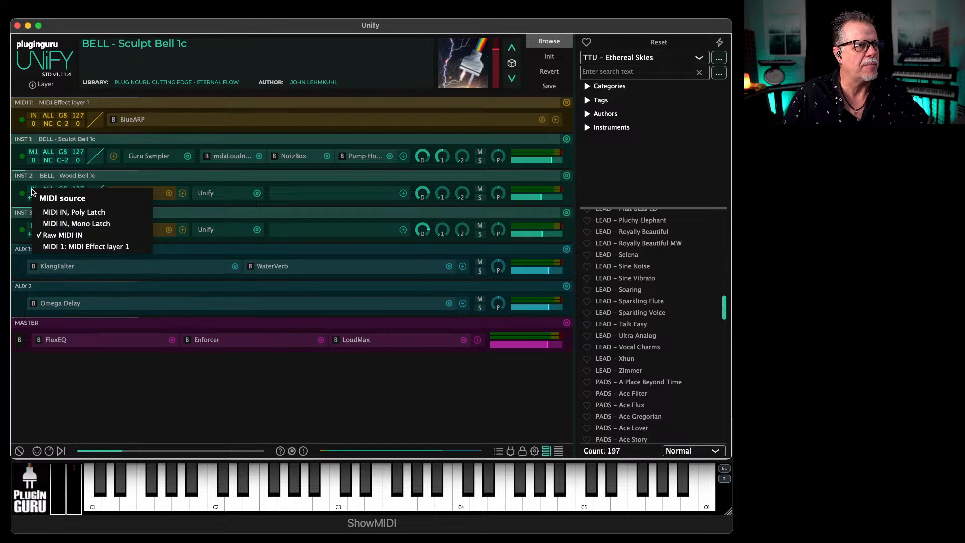
click(83, 246)
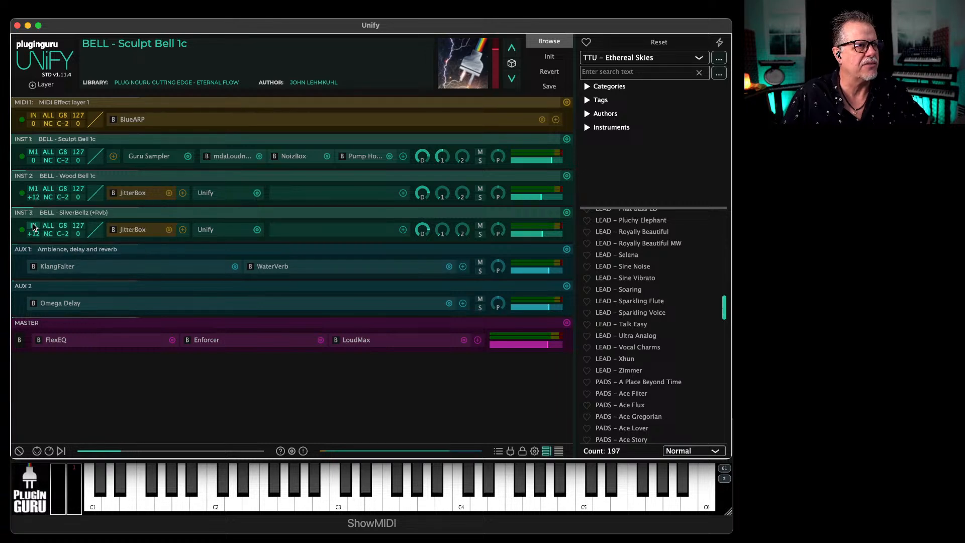
click(32, 227)
click(99, 283)
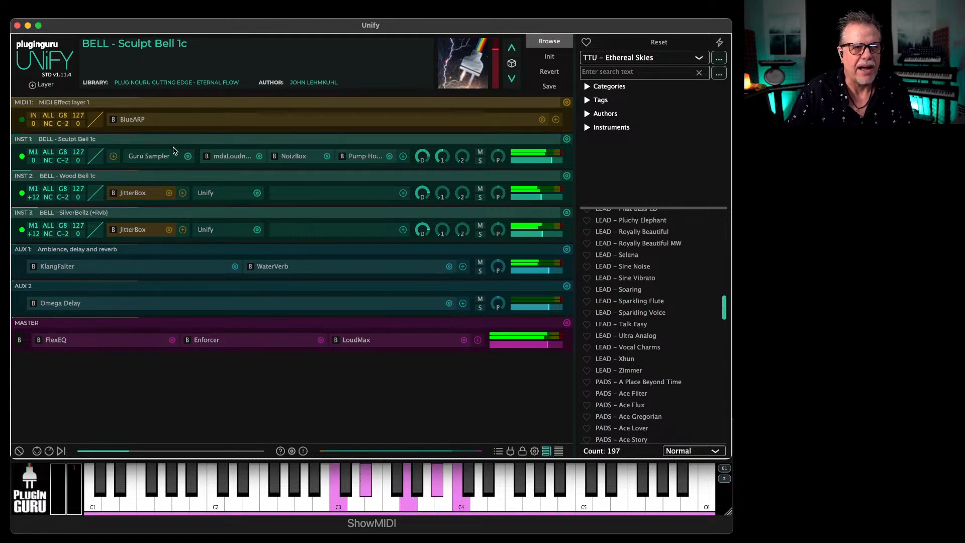
Step: Set the JitterBox maximum time jitter to 38.6 ms on the Wood Bell 1c layer and 46.2 ms on SilverBellz
double_click(135, 196)
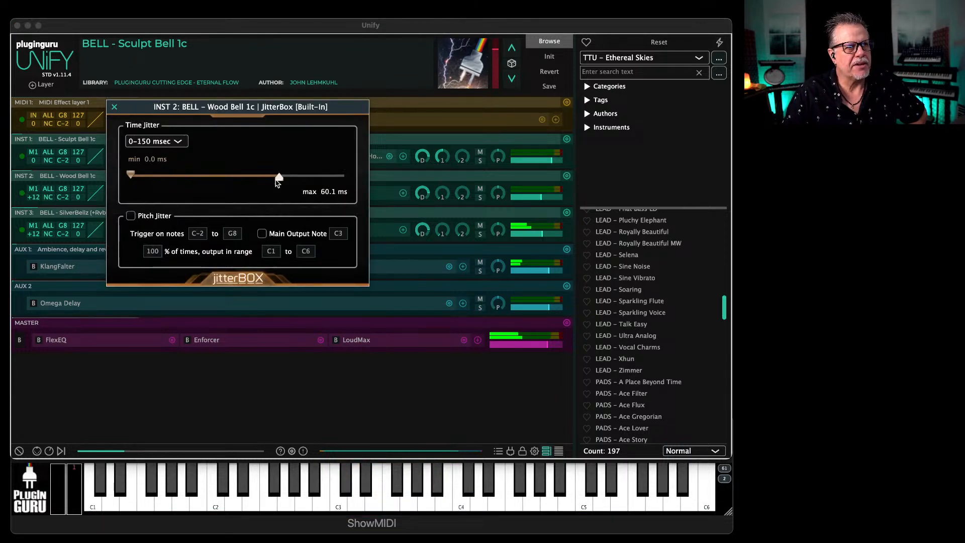
drag(278, 178, 255, 182)
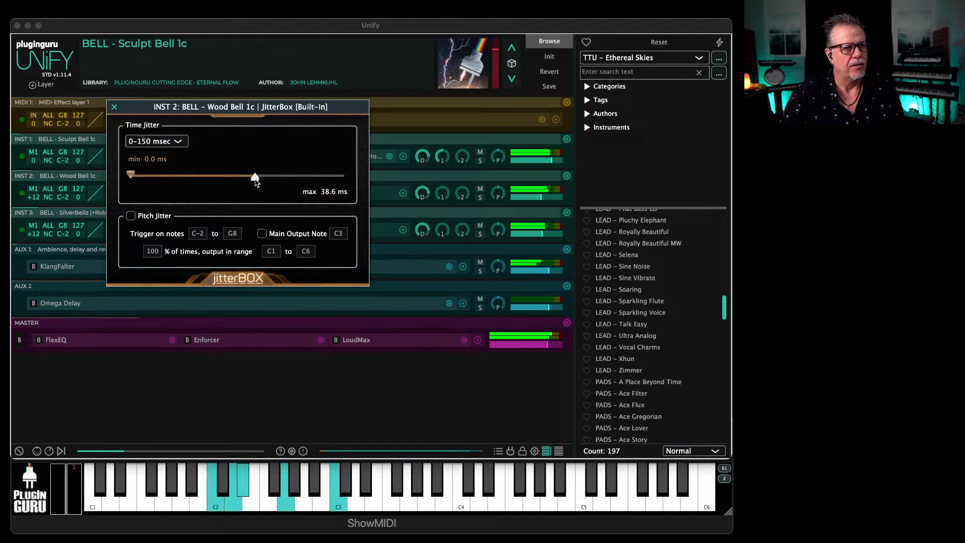
click(114, 107)
click(135, 230)
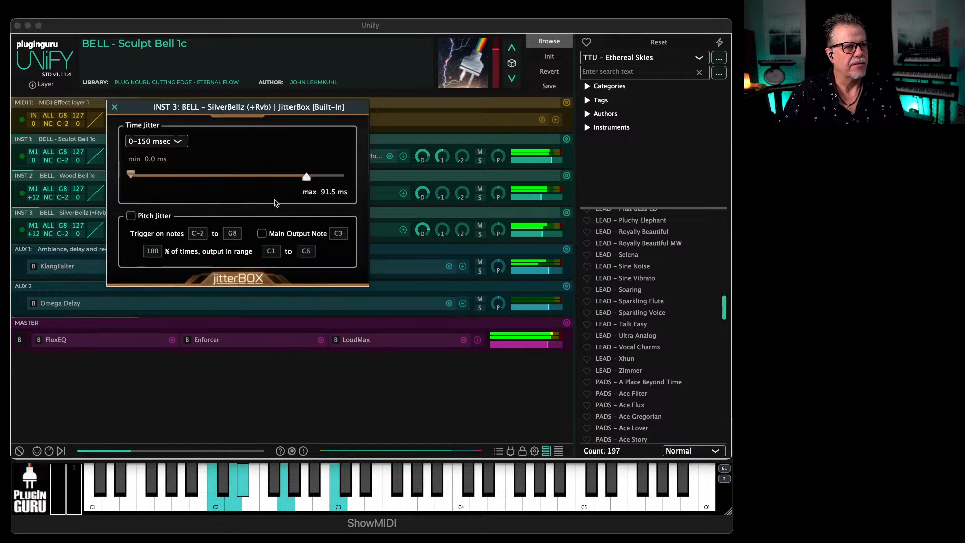
drag(308, 183, 265, 180)
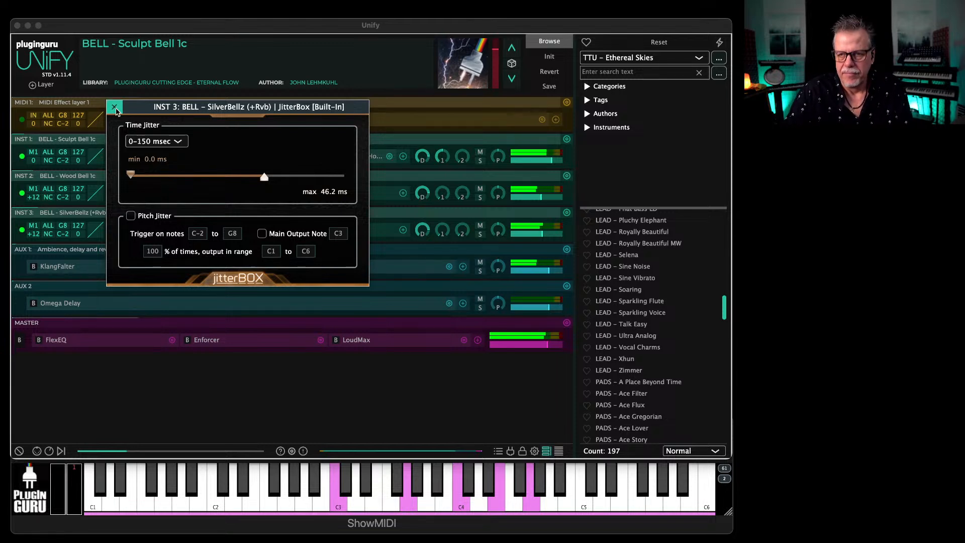
Step: Set the SilverBellz JitterBox time jitter to 1/8 +/- % and move its window clear of the layers
click(158, 143)
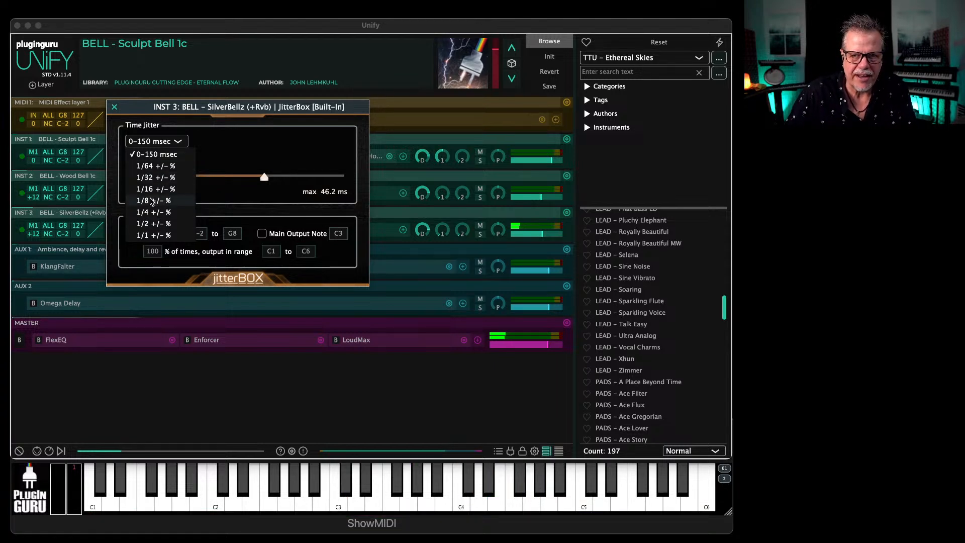
click(151, 201)
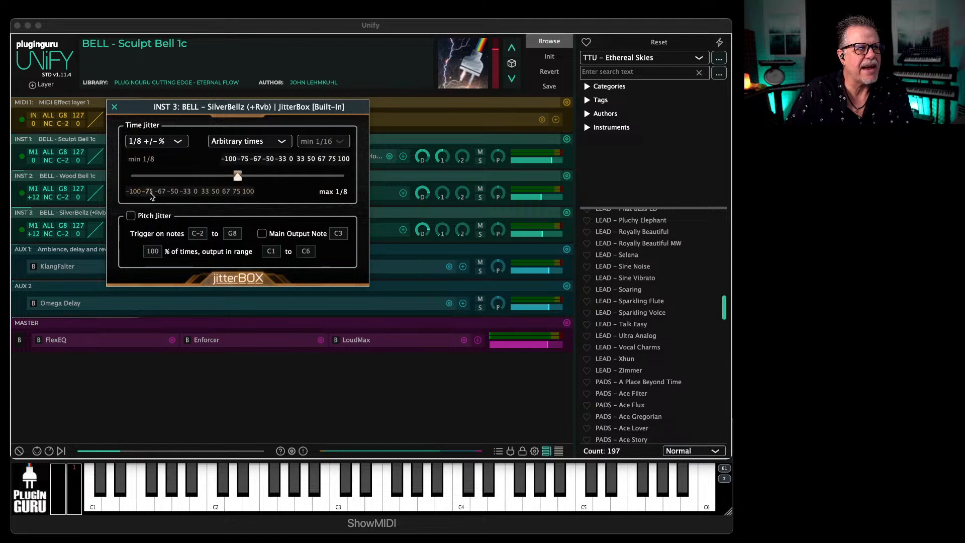
click(232, 143)
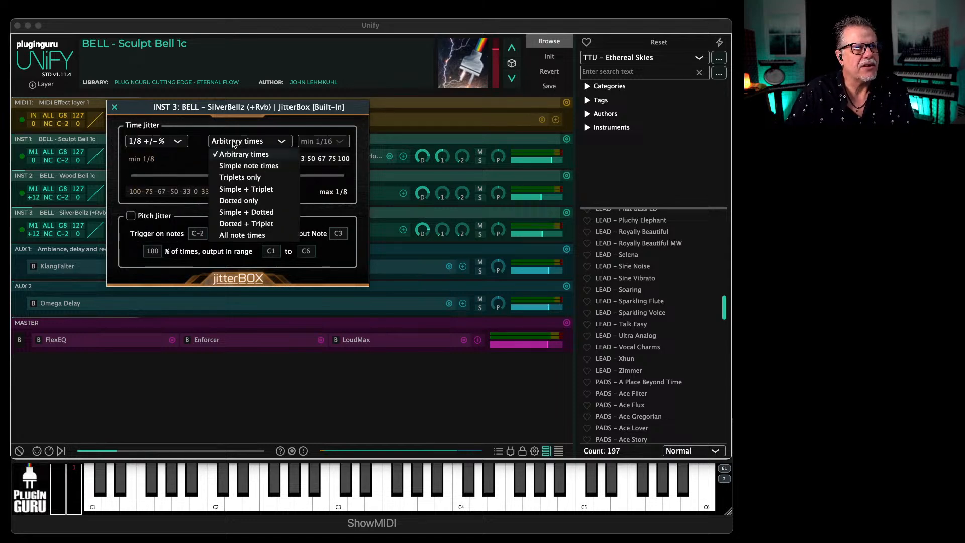
drag(182, 110, 725, 40)
click(140, 229)
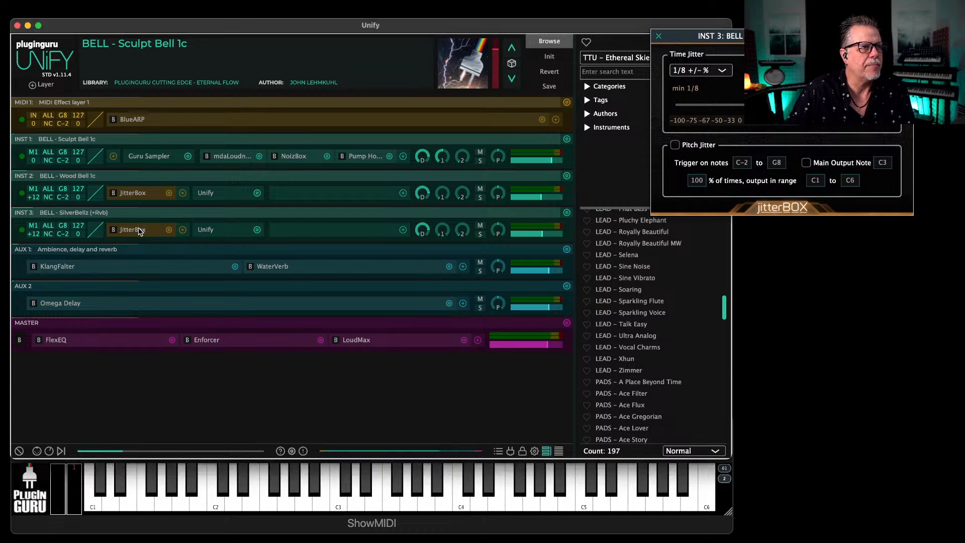
Step: Set the Wood Bell 1c JitterBox time jitter to 1/8 +/- %, keeping its window beside the layers, and adjust that layer's pan
click(144, 190)
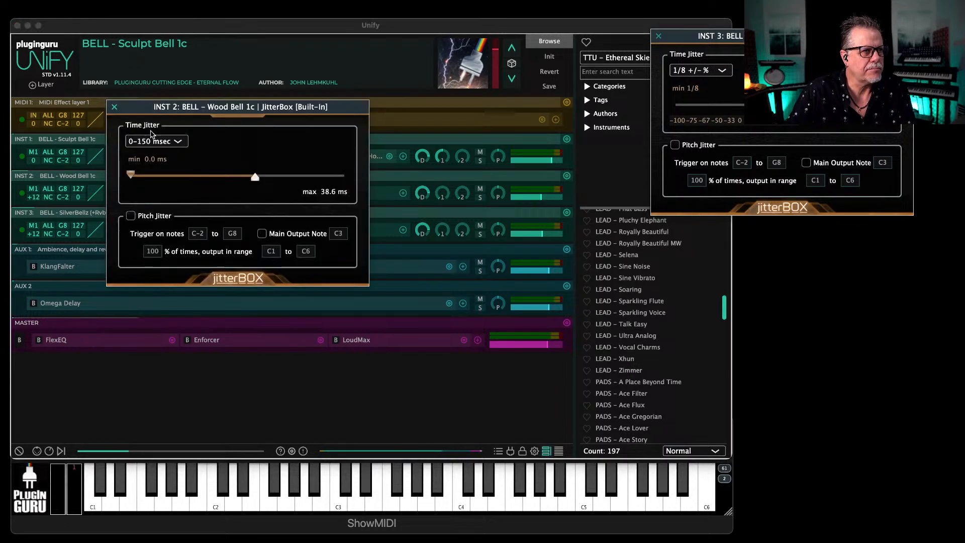
drag(171, 108, 716, 227)
click(678, 260)
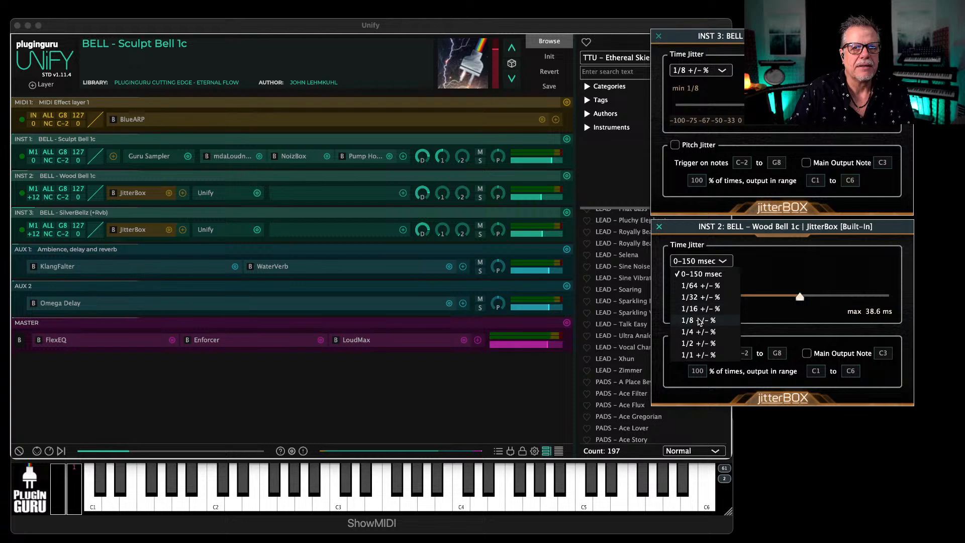
click(699, 320)
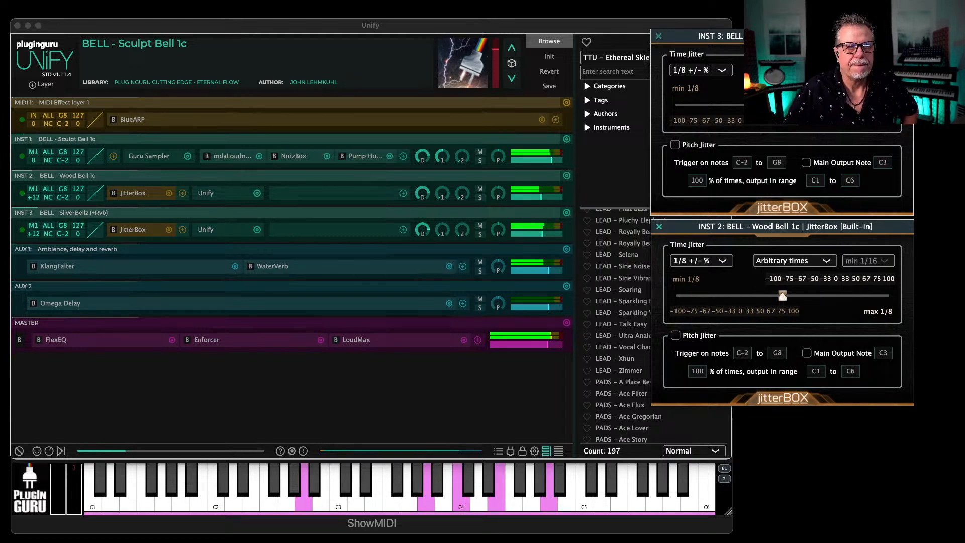
drag(499, 194, 500, 163)
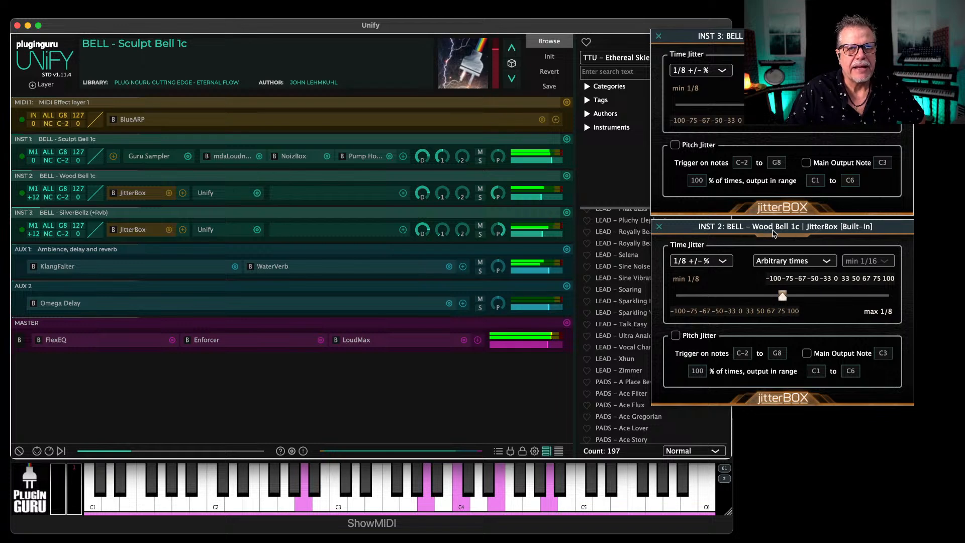
Step: Set the Wood Bell 1c JitterBox to simple note times with a minimum of 1/8
click(787, 261)
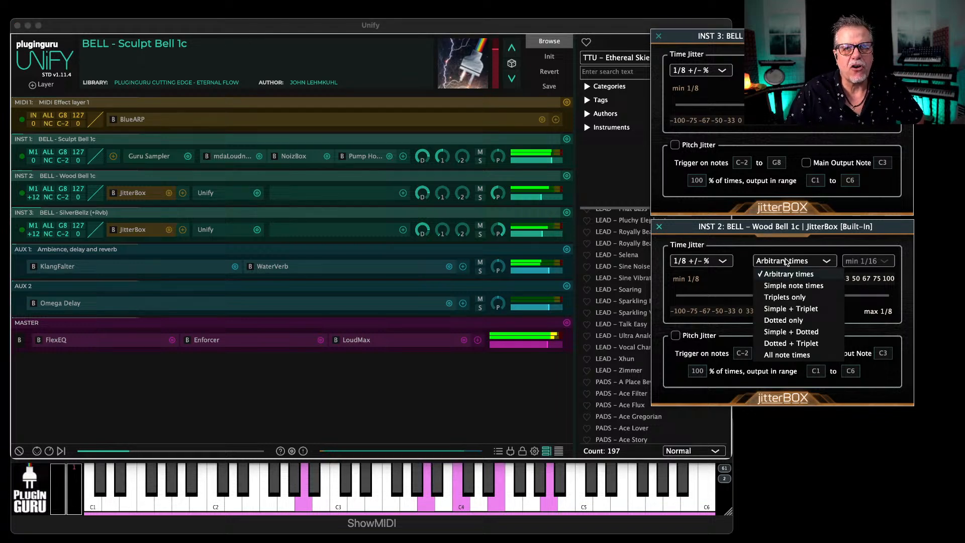
click(786, 285)
click(866, 262)
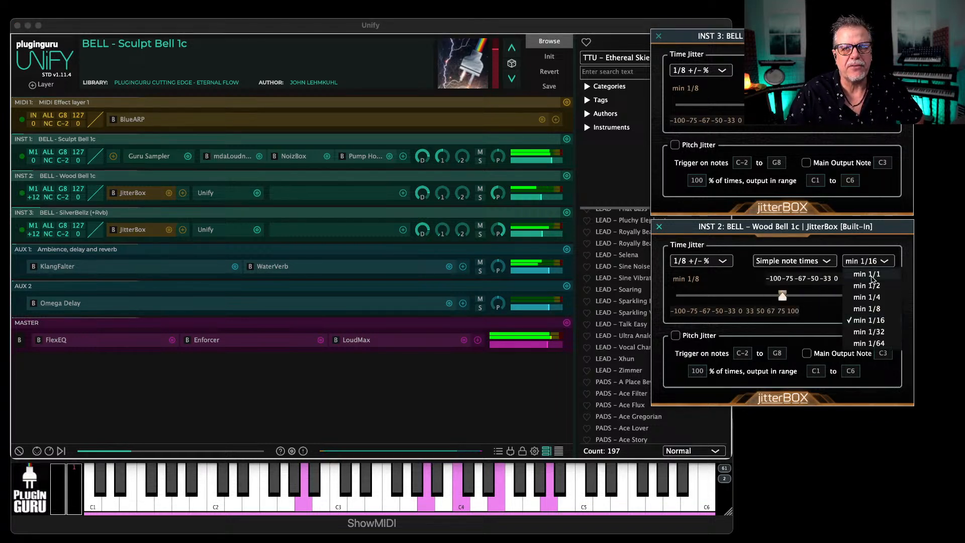
click(867, 308)
Step: Set the SilverBellz JitterBox to simple note times and change its minimum note length
click(792, 71)
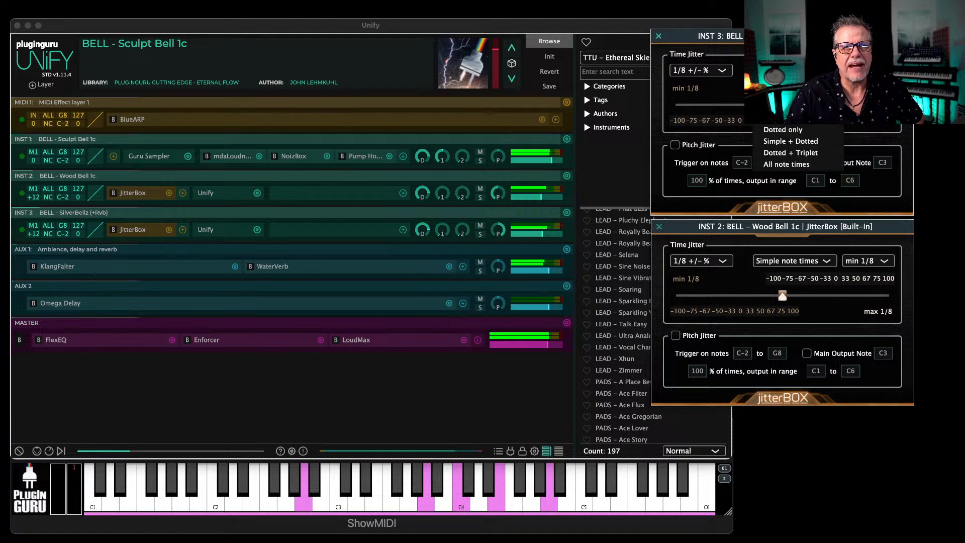
click(786, 95)
click(868, 70)
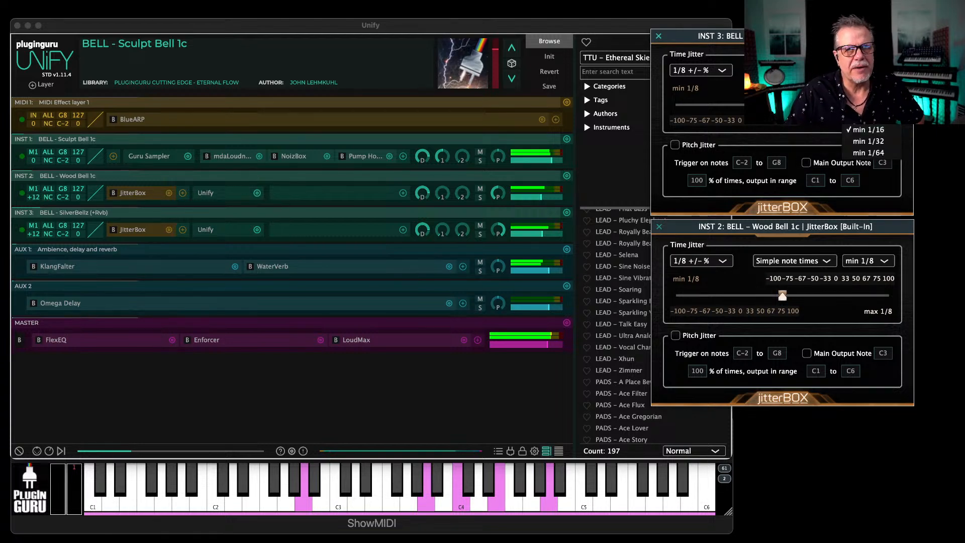
click(869, 129)
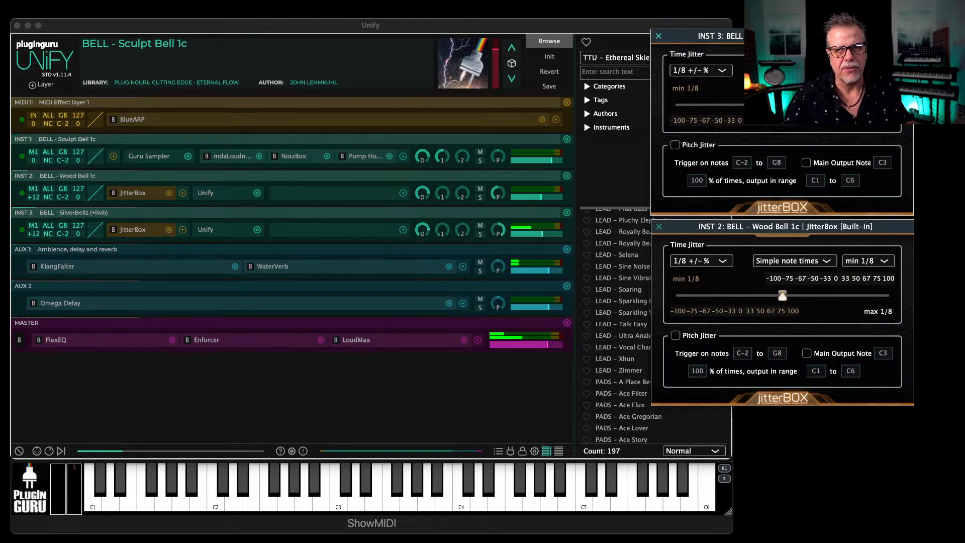
click(869, 70)
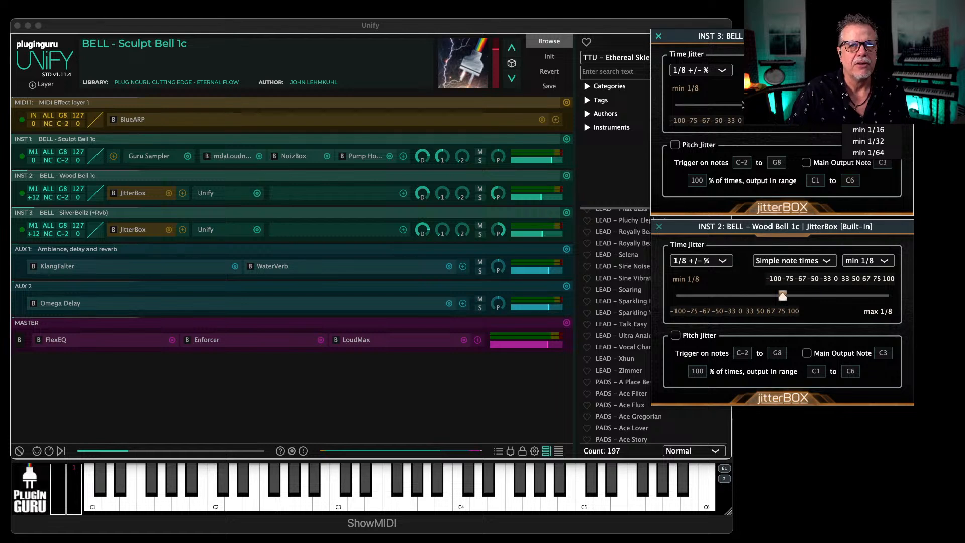
click(742, 104)
Step: Set the minimum time jitter to 1/8 -100% in both JitterBoxes, with the Wood Bell 1c maximum at 1/8 +100%
drag(781, 103, 675, 105)
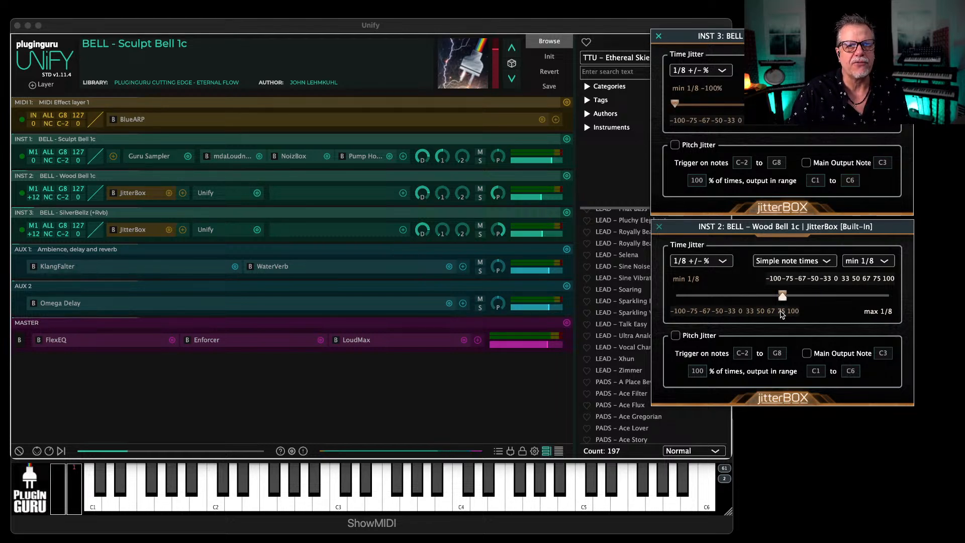
drag(782, 297, 675, 296)
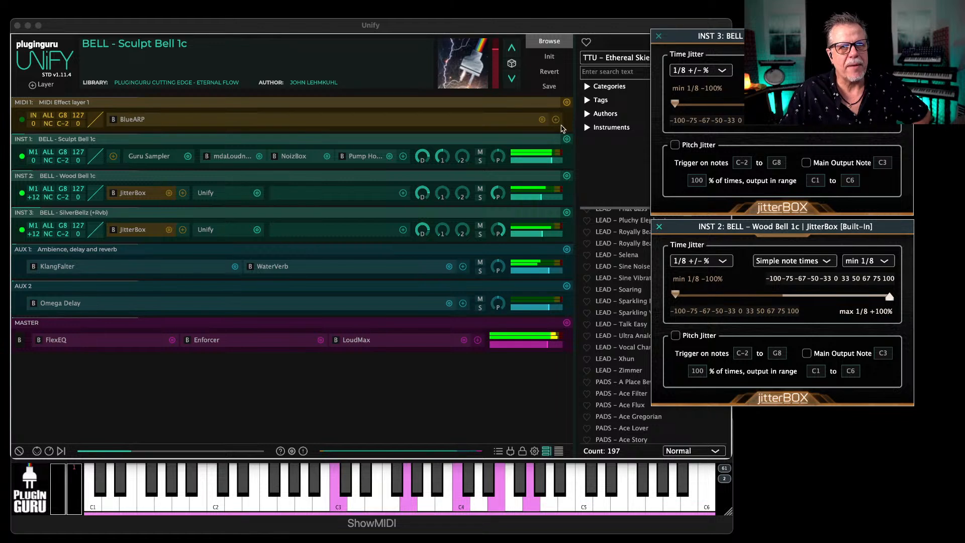
Step: Add the creative MIDI effect TriggerBox after BlueARP on MIDI Effect layer 1 and move its window clear of the arpeggiator
click(555, 120)
mouse_move(438, 145)
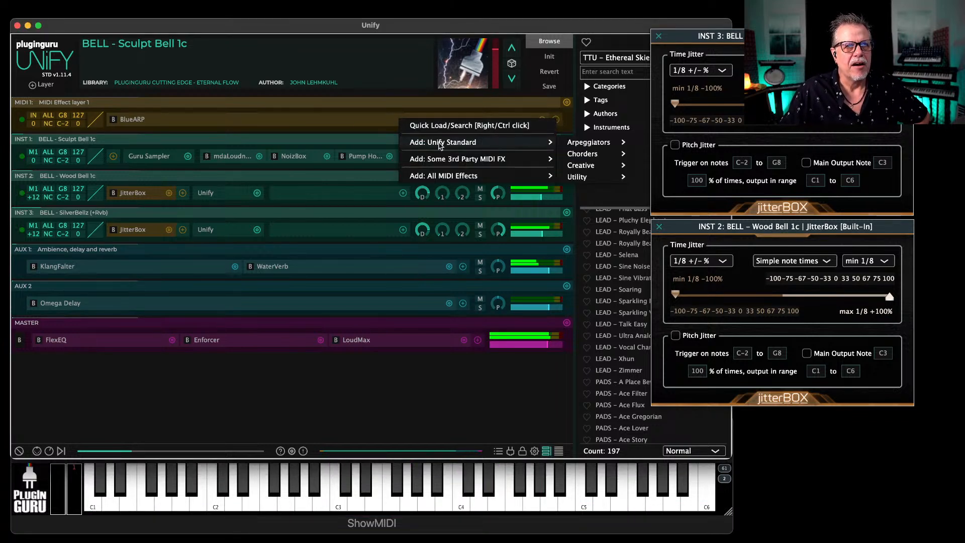
mouse_move(461, 158)
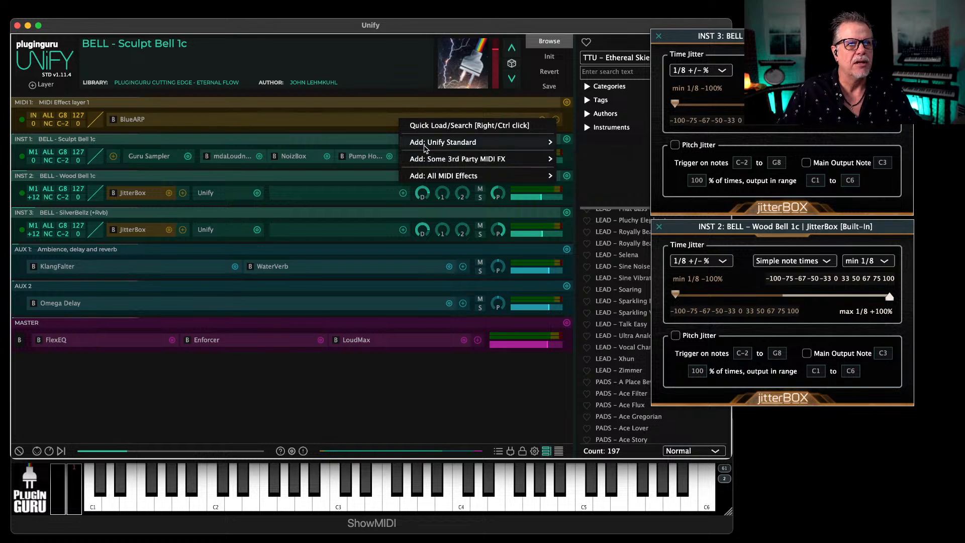
mouse_move(437, 142)
mouse_move(604, 142)
mouse_move(577, 170)
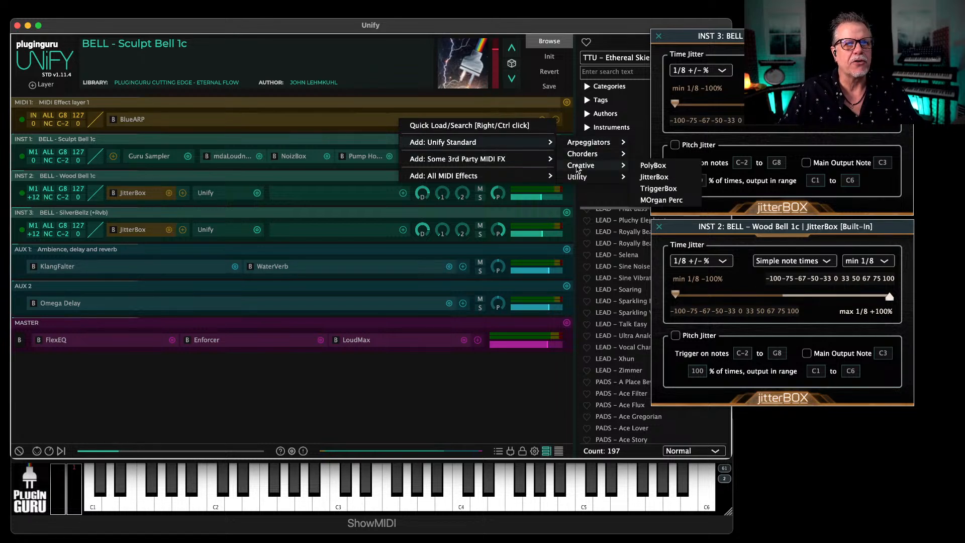
click(658, 189)
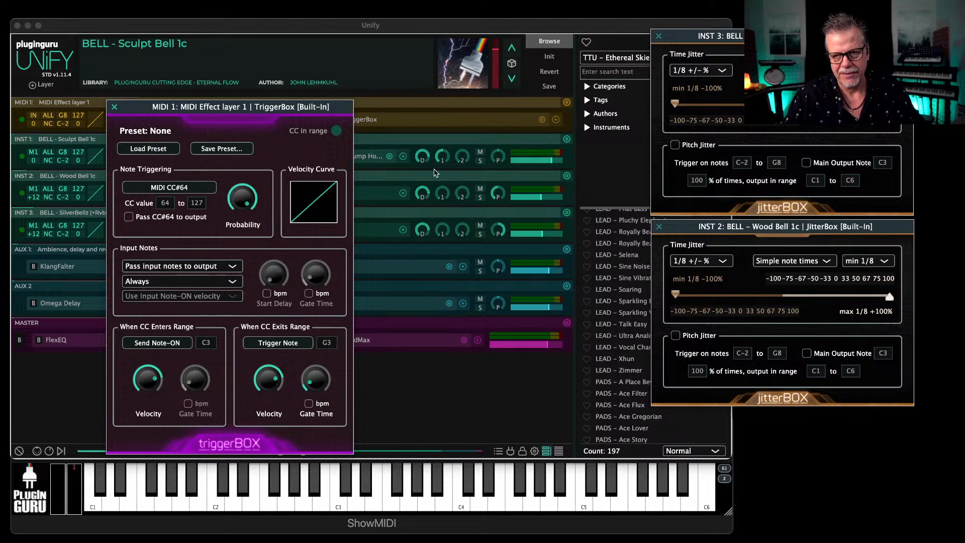
drag(276, 113, 517, 103)
Step: Lower TriggerBox's note triggering probability without loading a preset, and close the TriggerBox and both JitterBox windows
click(370, 142)
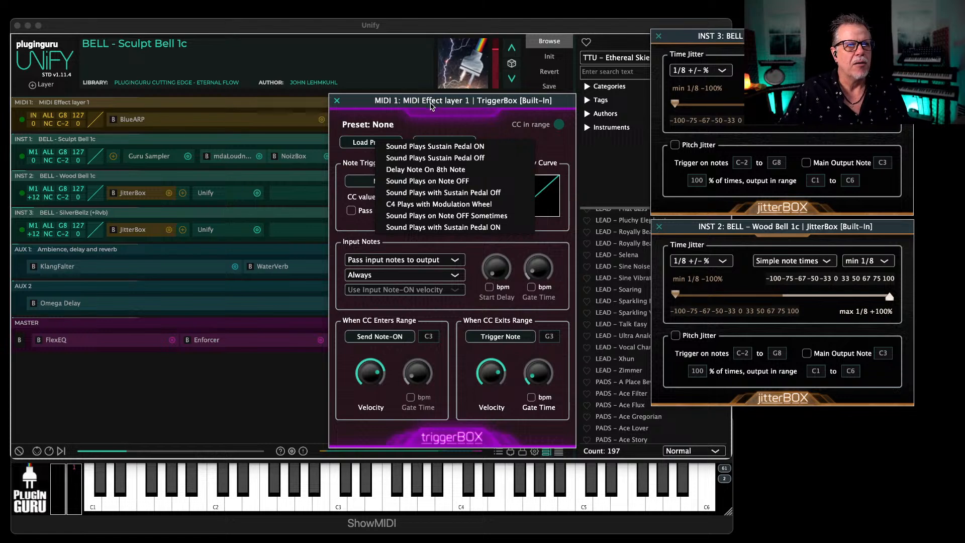
click(431, 104)
drag(467, 199, 467, 301)
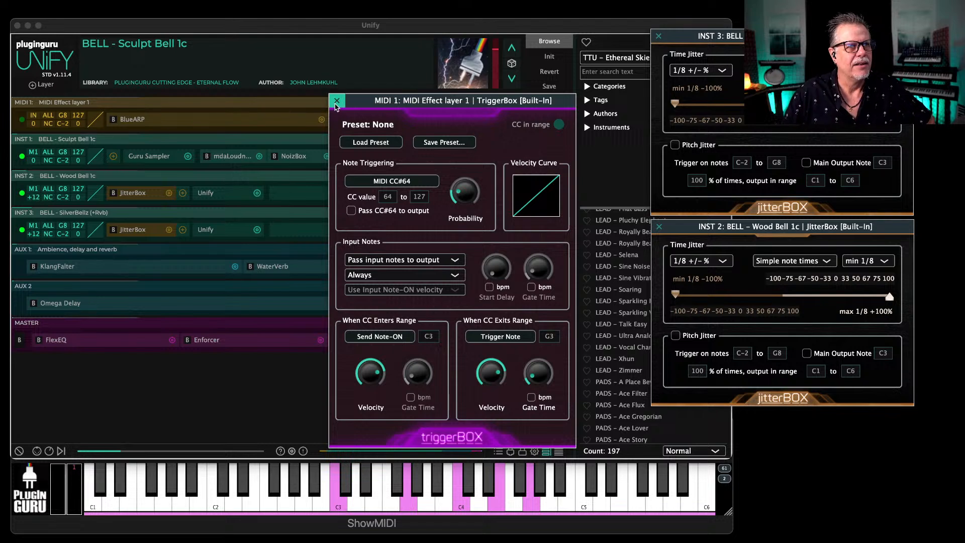
click(337, 100)
click(658, 36)
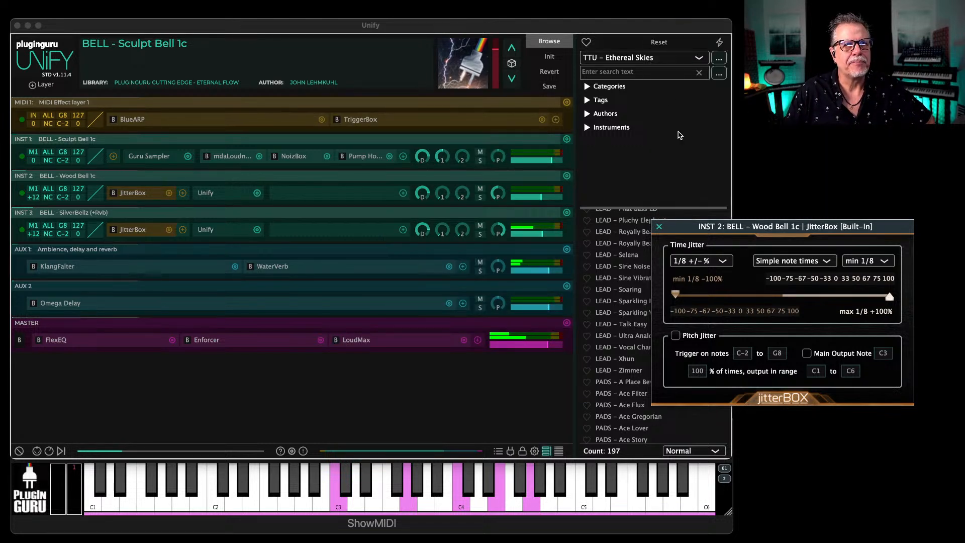
click(658, 226)
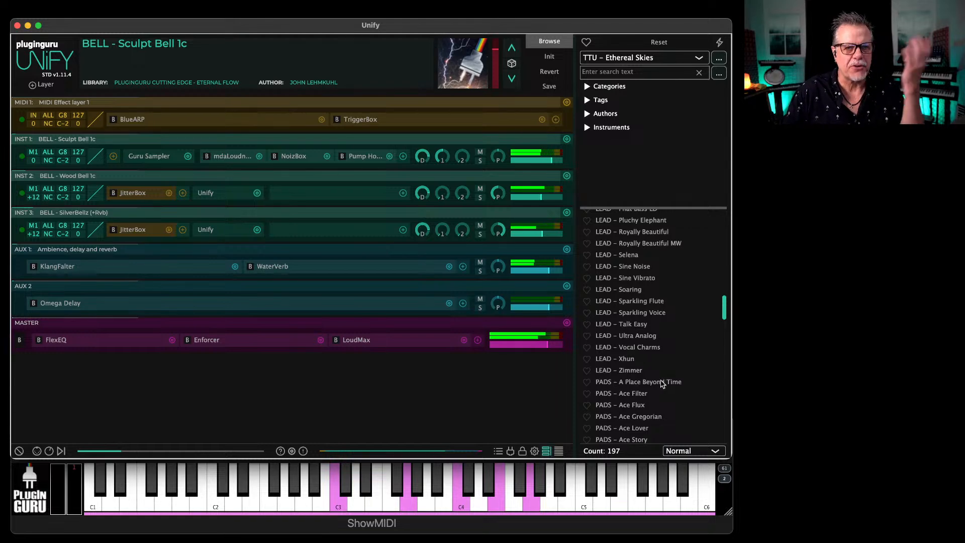
scroll(652, 381, down, 3)
scroll(652, 381, up, 15)
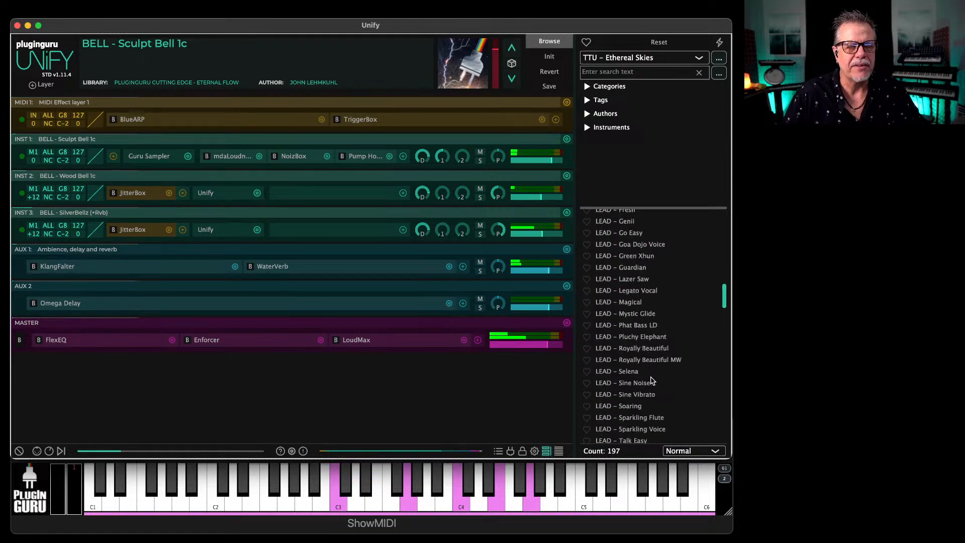
scroll(652, 381, up, 5)
scroll(651, 378, down, 15)
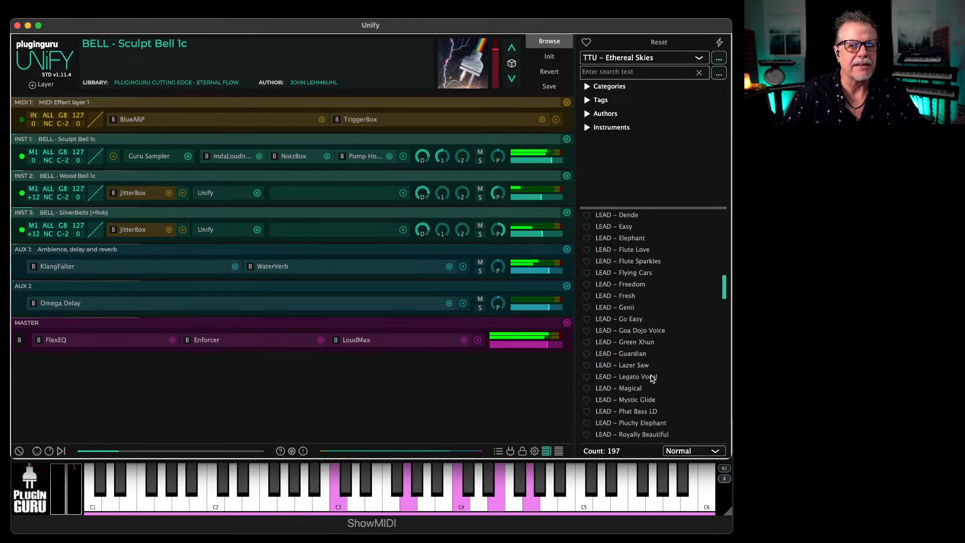
Step: Try to load KEYS - Ace Reverse Key from TTU - Ethereal Skies into a new Unify layer
scroll(651, 378, up, 20)
scroll(632, 332, up, 5)
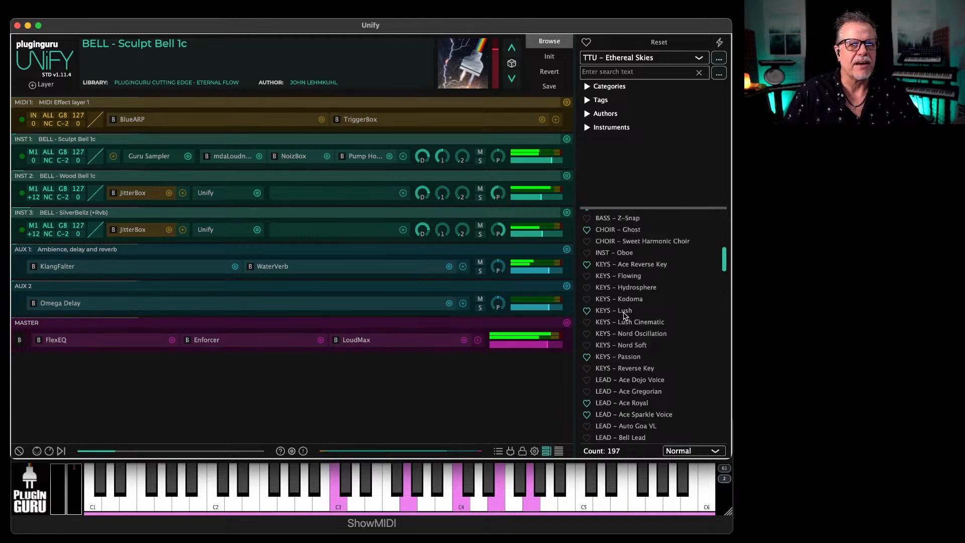
right_click(632, 267)
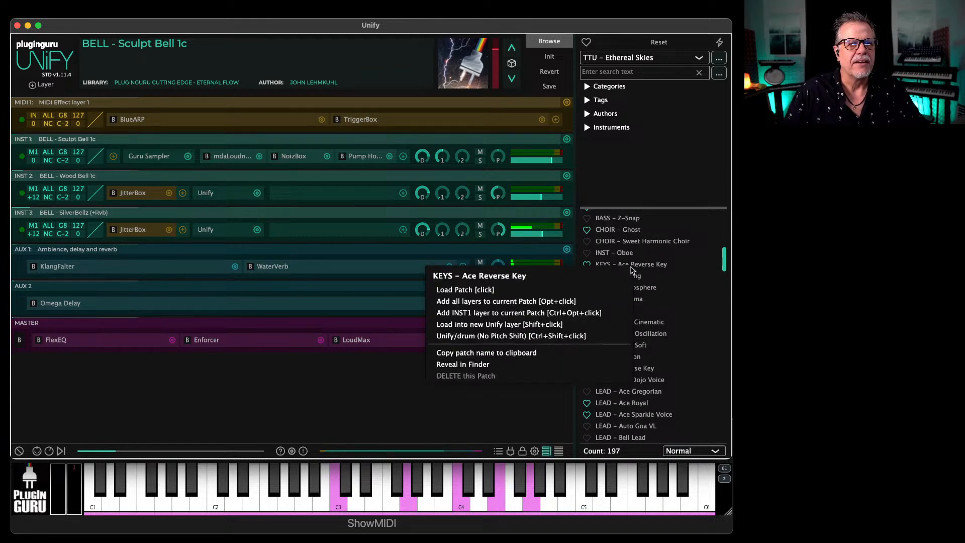
click(511, 326)
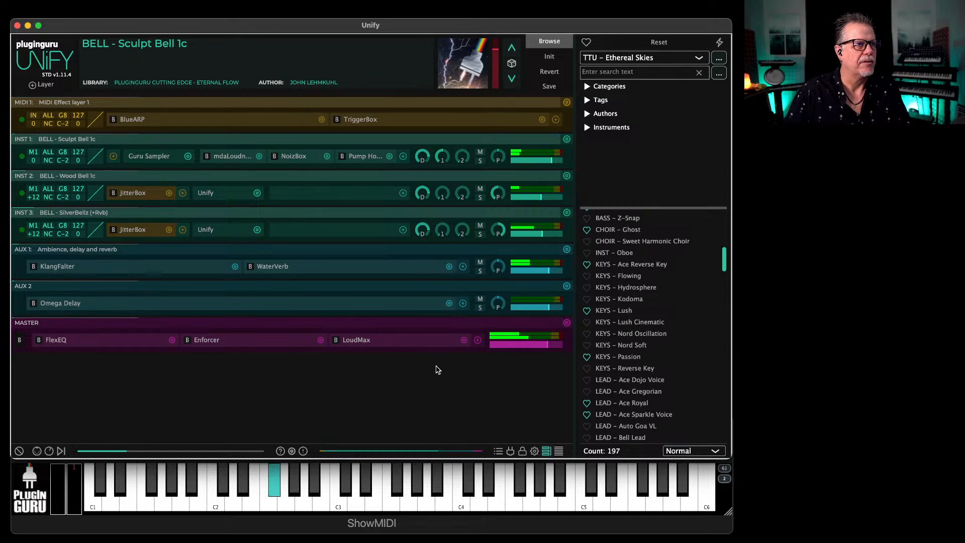
right_click(622, 264)
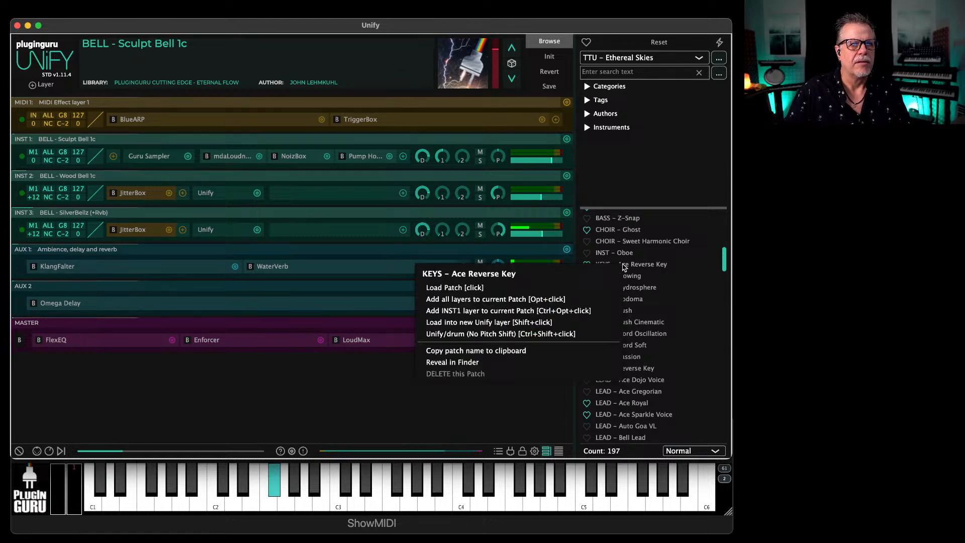
click(476, 324)
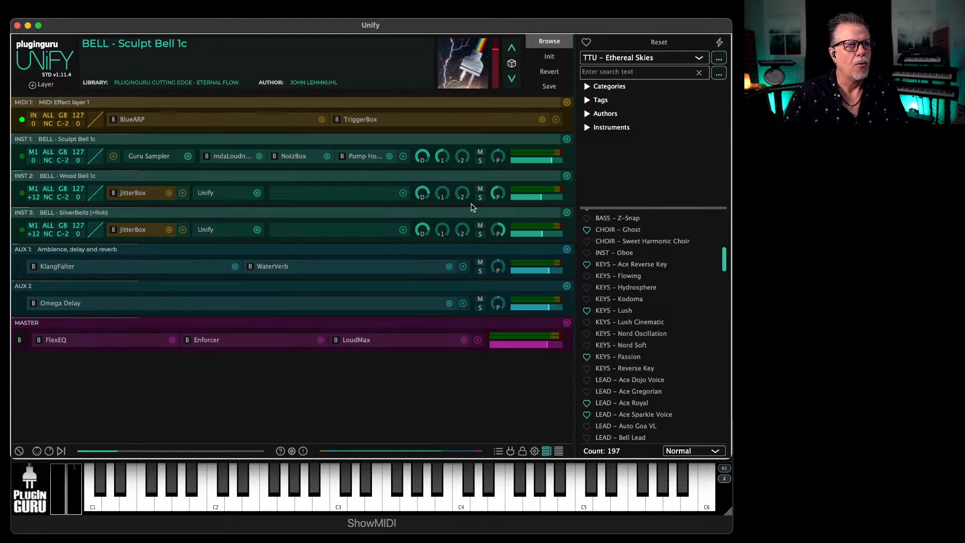
Step: Rescan the patch database, check the library list for TTU - Ethereal Skies, and rescan once more
click(719, 44)
click(626, 59)
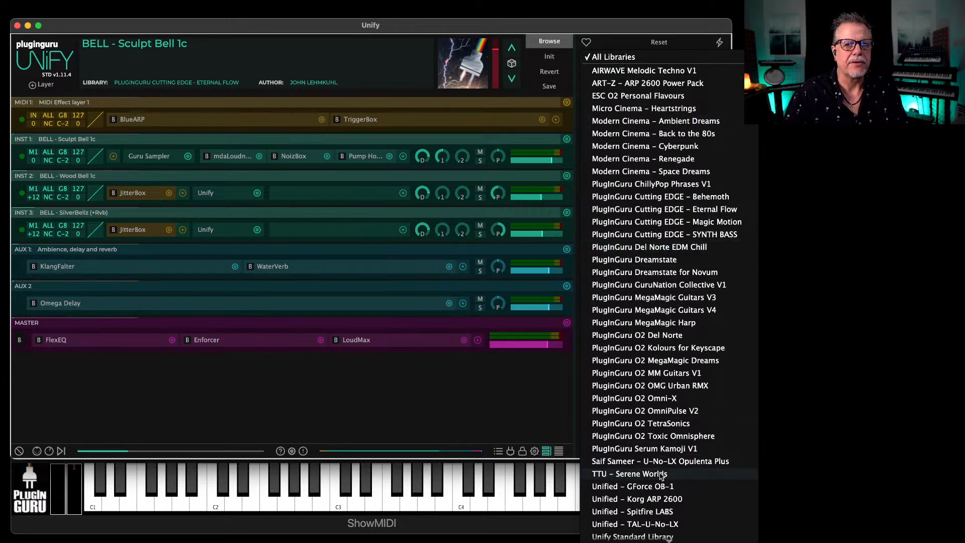
scroll(649, 441, down, 1)
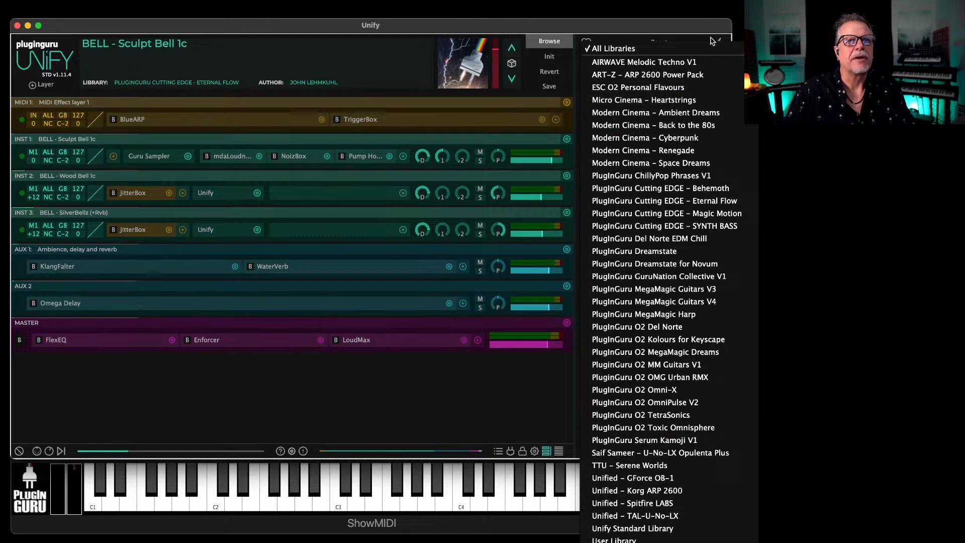
click(440, 446)
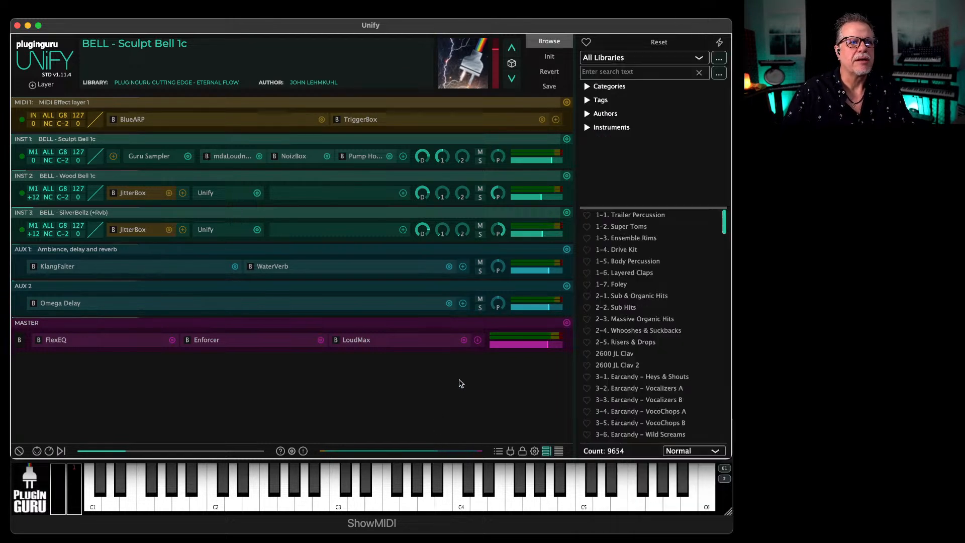
click(719, 43)
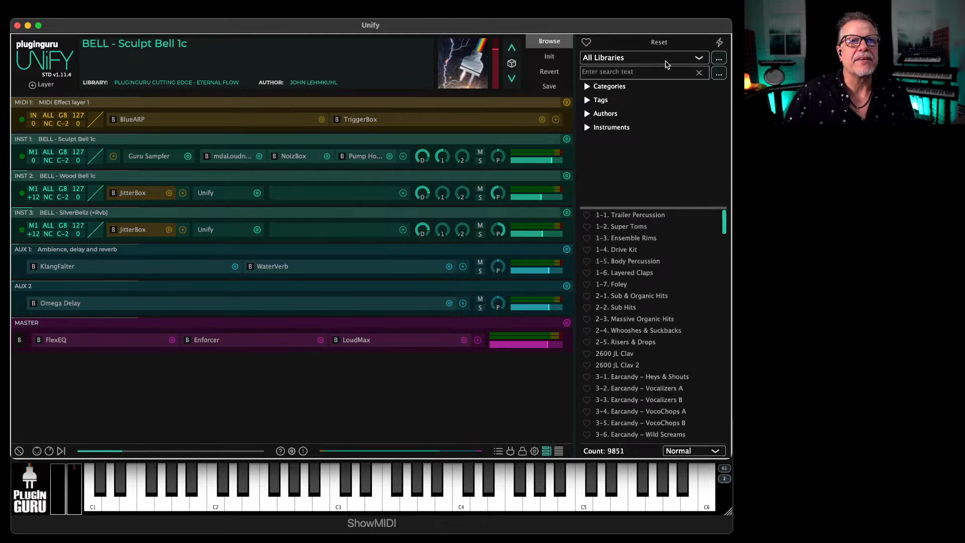
Step: Filter the patch browser to the TTU - Ethereal Skies library and find the KEYS patches
click(665, 59)
scroll(637, 430, down, 2)
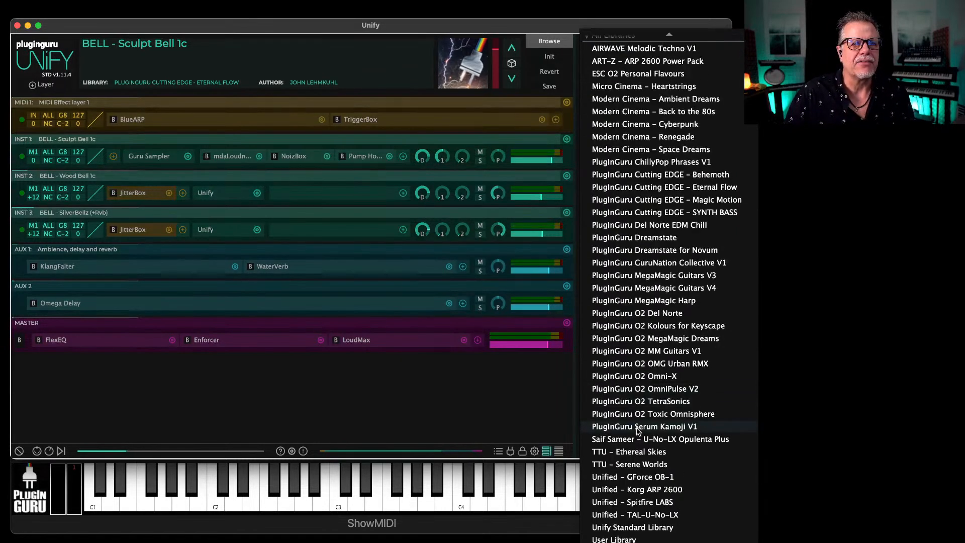
click(635, 452)
scroll(625, 342, down, 15)
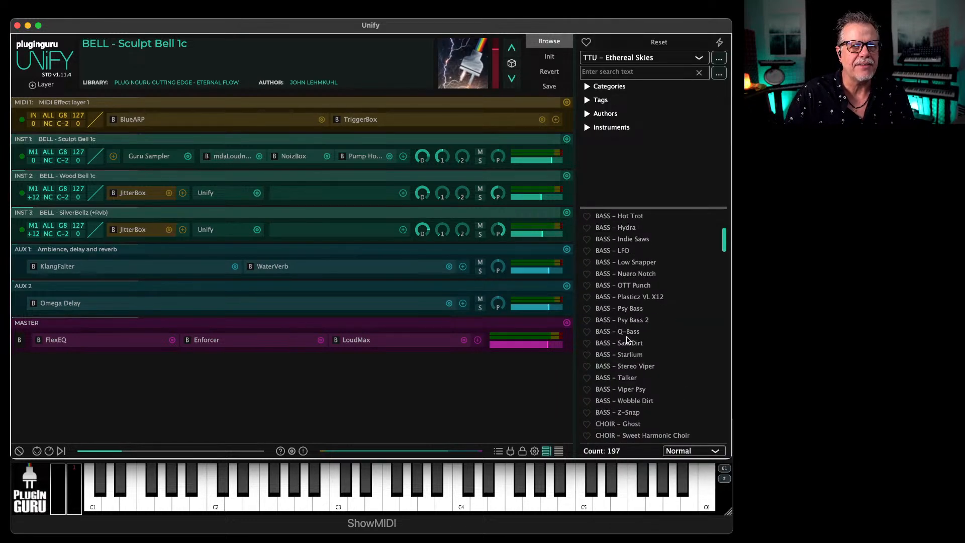
scroll(624, 345, up, 5)
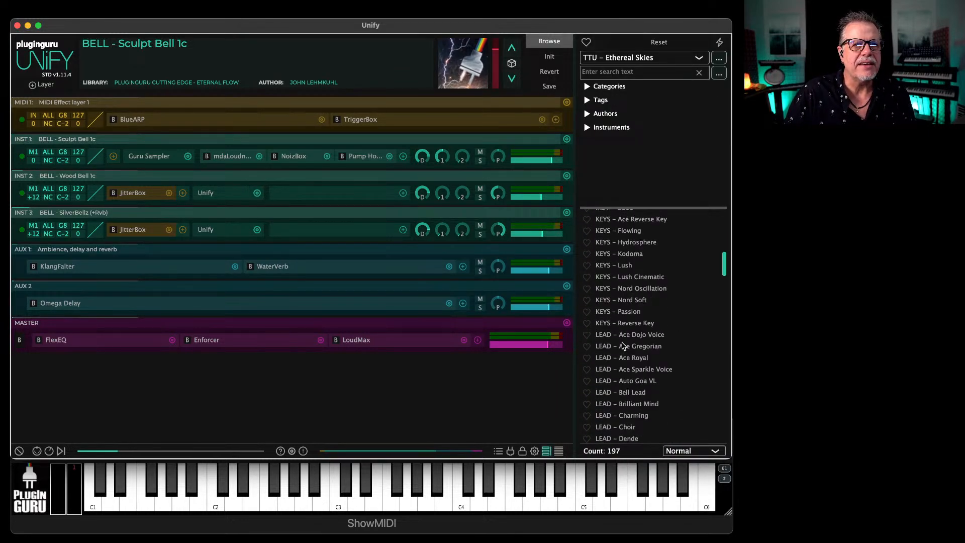
scroll(623, 345, up, 5)
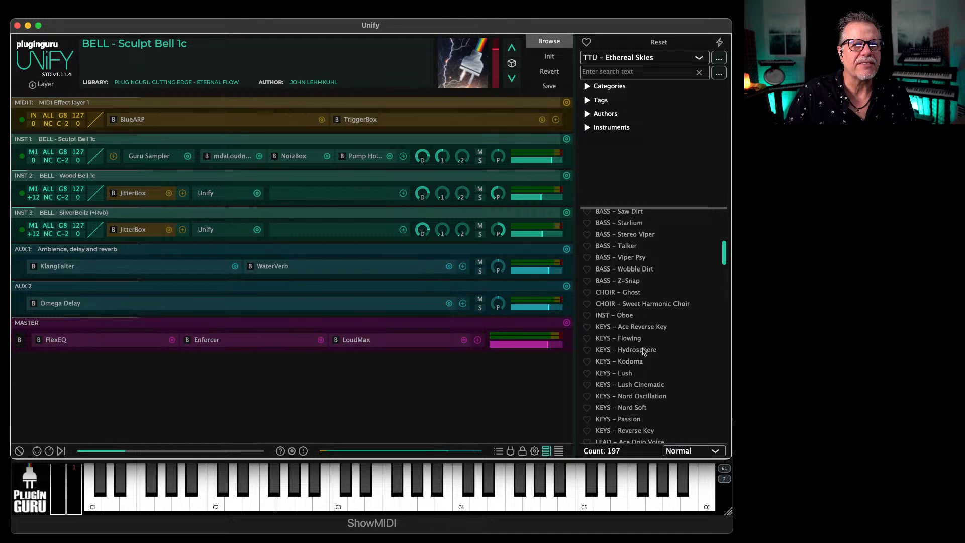
Step: Load KEYS - Ace Reverse Key into a new Unify layer and solo that layer
right_click(641, 330)
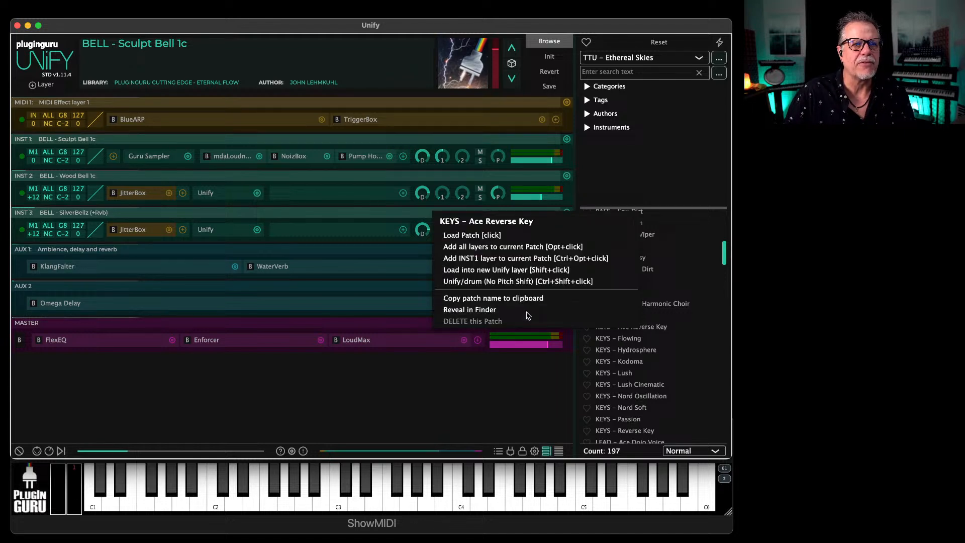
click(498, 270)
click(480, 271)
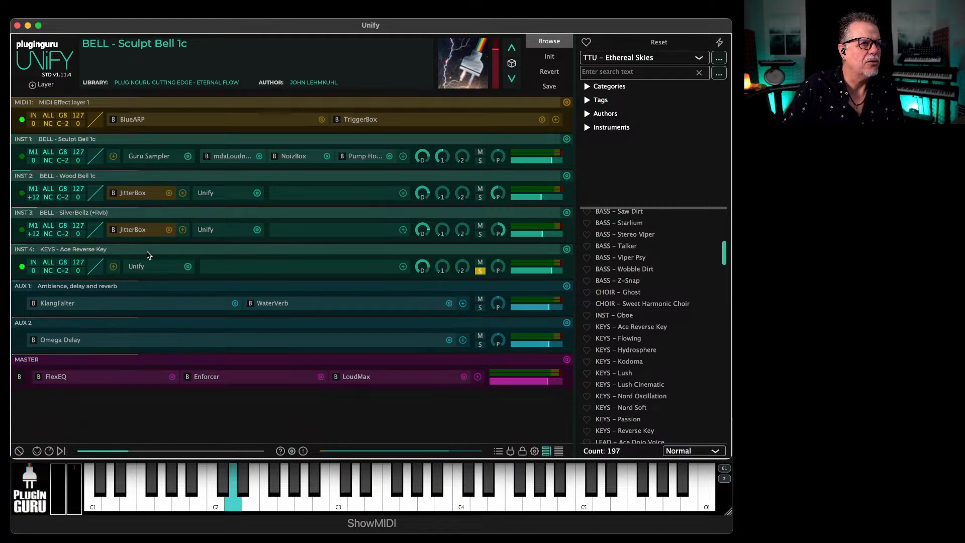
Step: Inspect the Ace Reverse Key layer's nested Unify and its first Guru Sampler, closing both windows when done
double_click(148, 269)
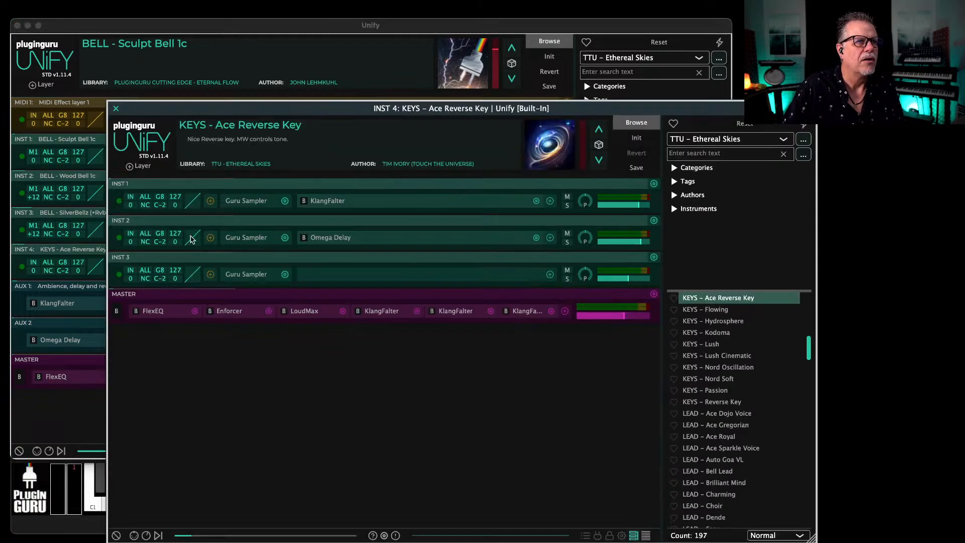
double_click(246, 203)
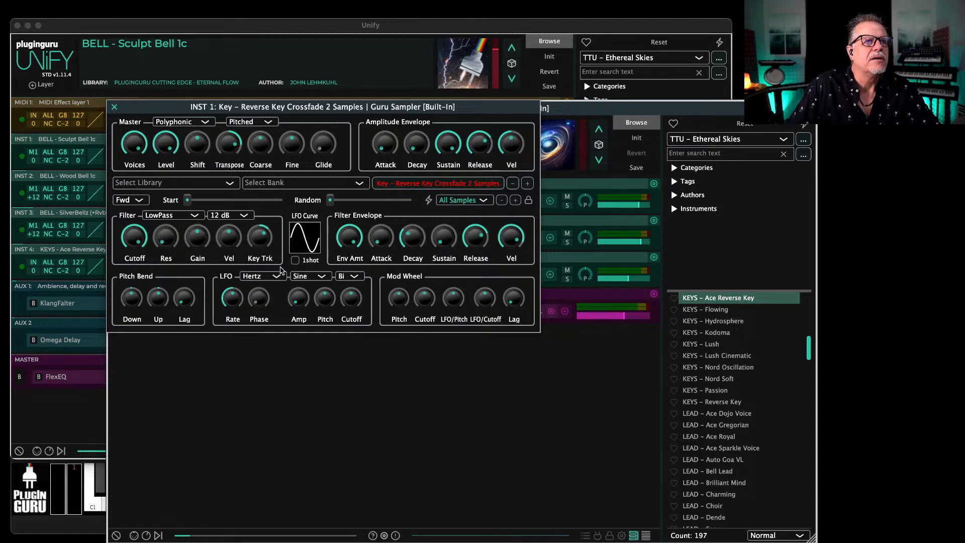
key(Escape)
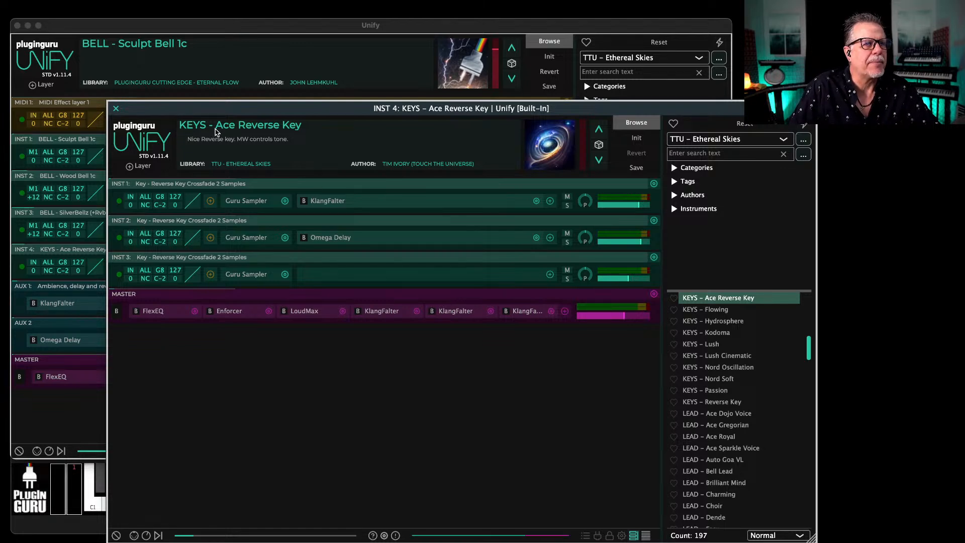
key(Escape)
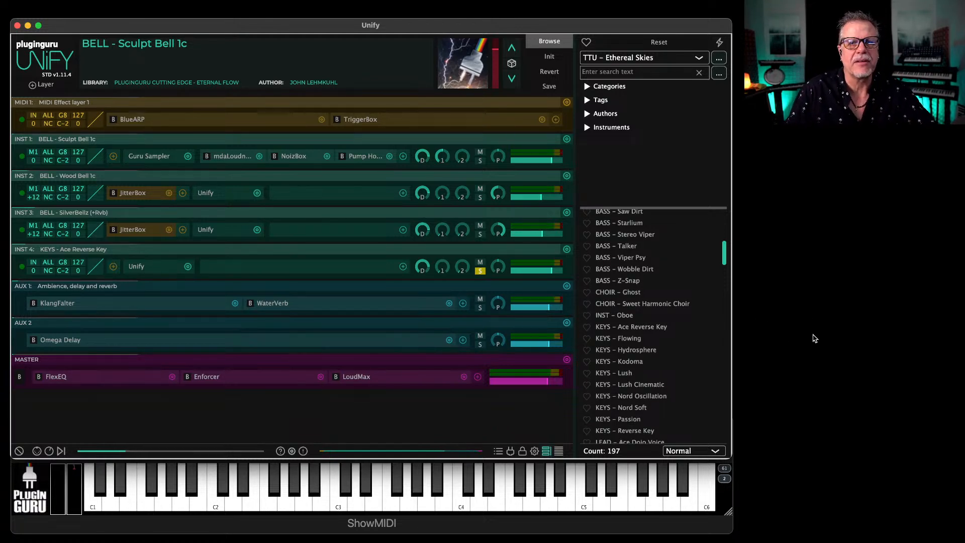
Step: Bring up LibraryRenamer to view its library name and output folder fields, move its window aside, and quit it
key(F11)
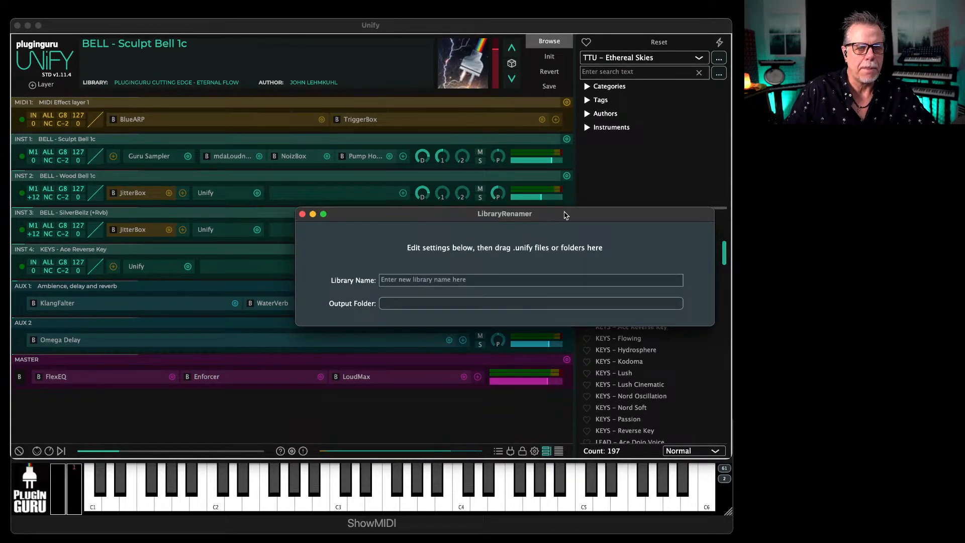
drag(565, 215, 685, 339)
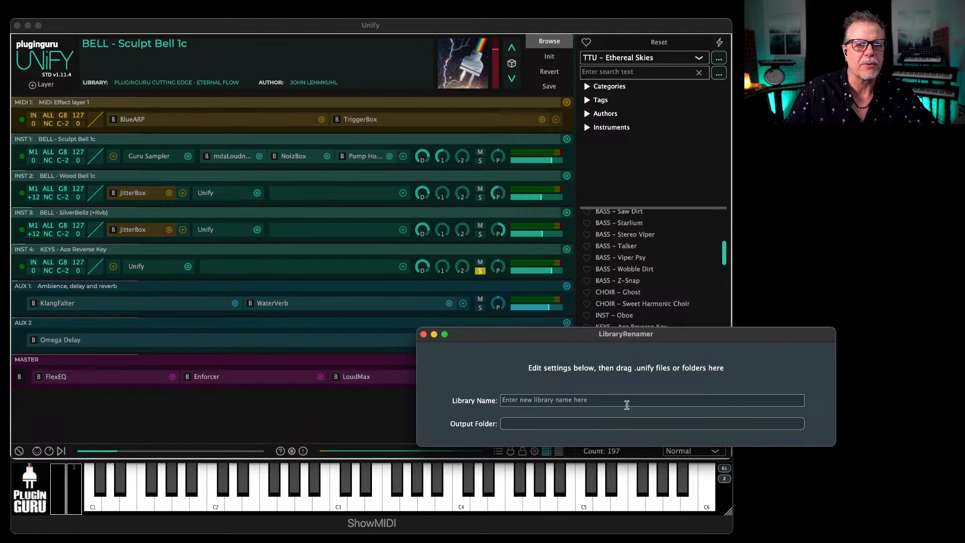
key(super+Tab)
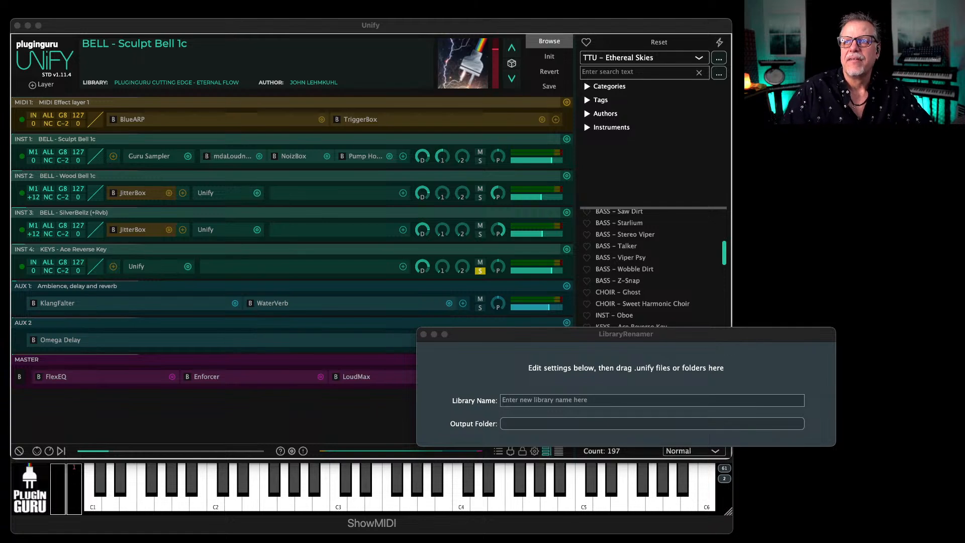
click(784, 334)
key(super+q)
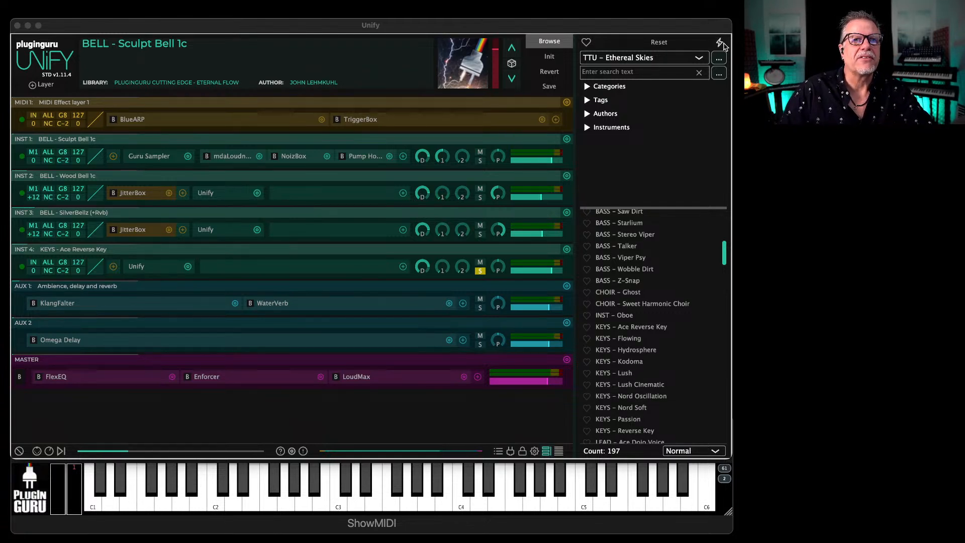
Step: Rescan the patch database, then open the INST 4 Unify window with its browser filtered to TTU - Ethereal Skies
click(722, 43)
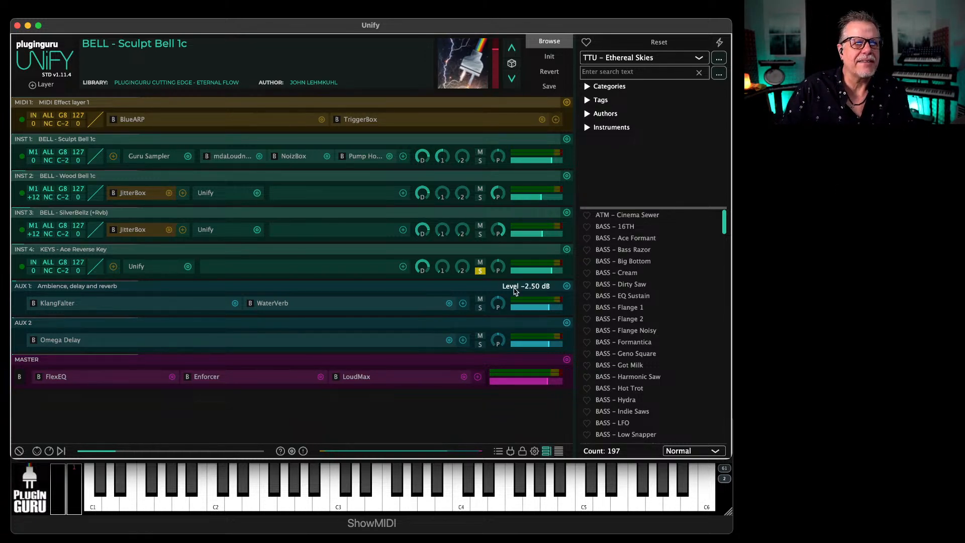
click(132, 266)
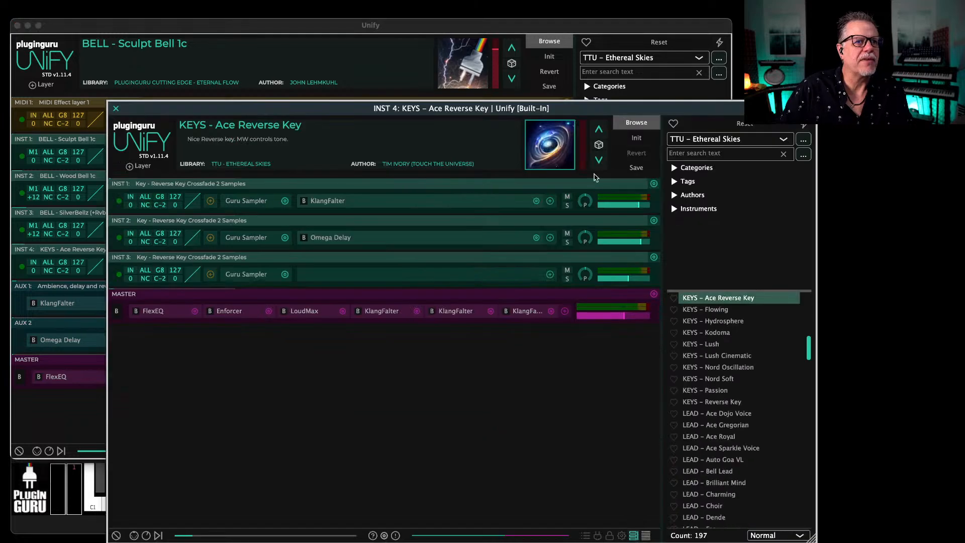
click(756, 141)
click(751, 148)
click(743, 138)
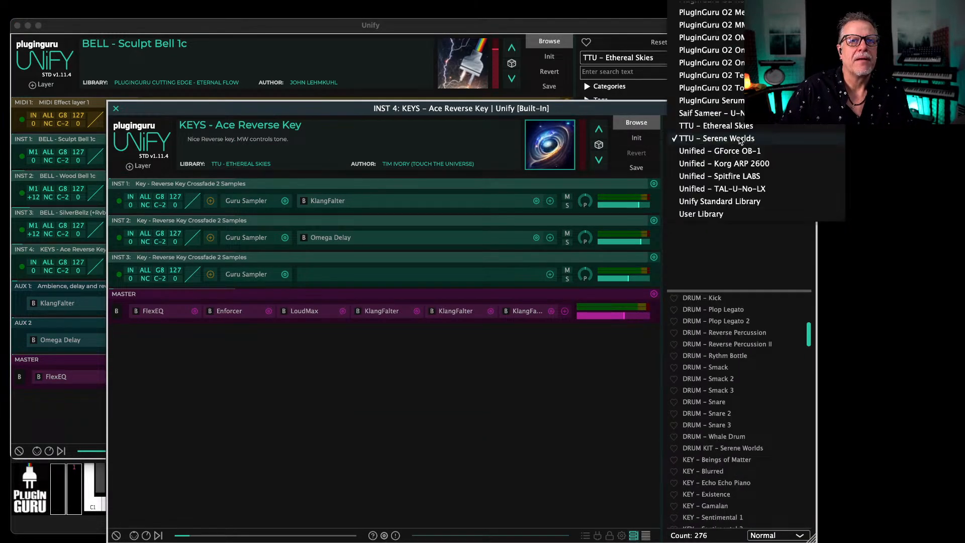
click(740, 129)
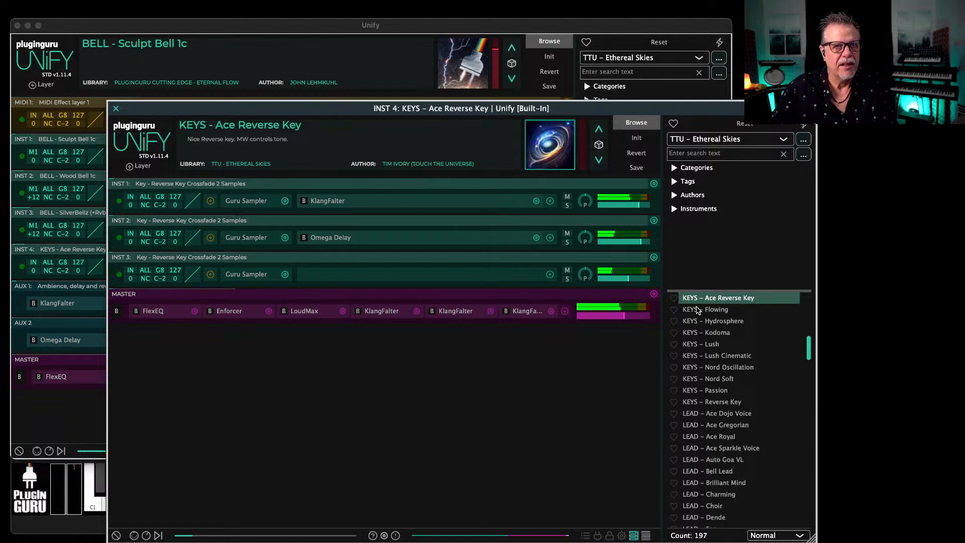
drag(441, 114, 401, 91)
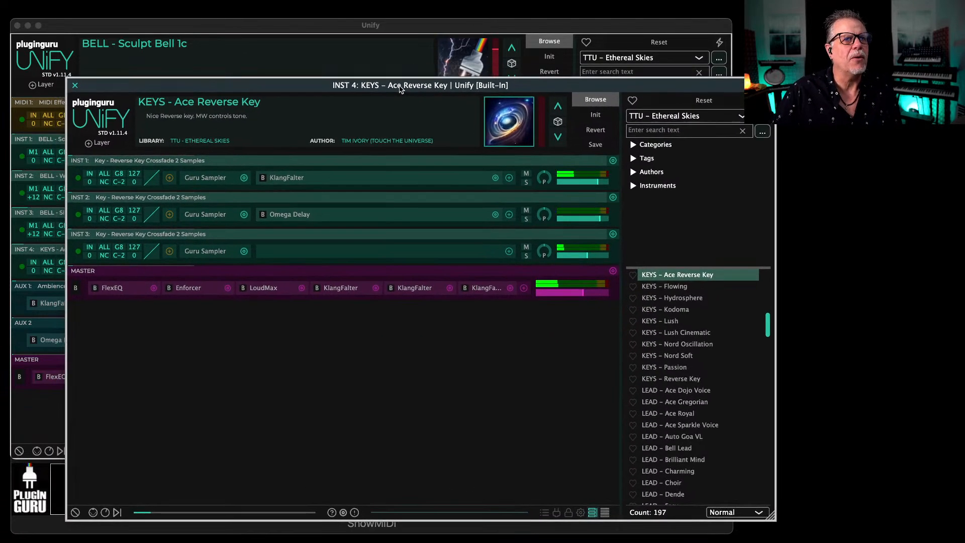
Step: Audition LEAD - Ace Gregorian and ATM - Cinema Sewer in the INST 4 Unify instance
click(678, 402)
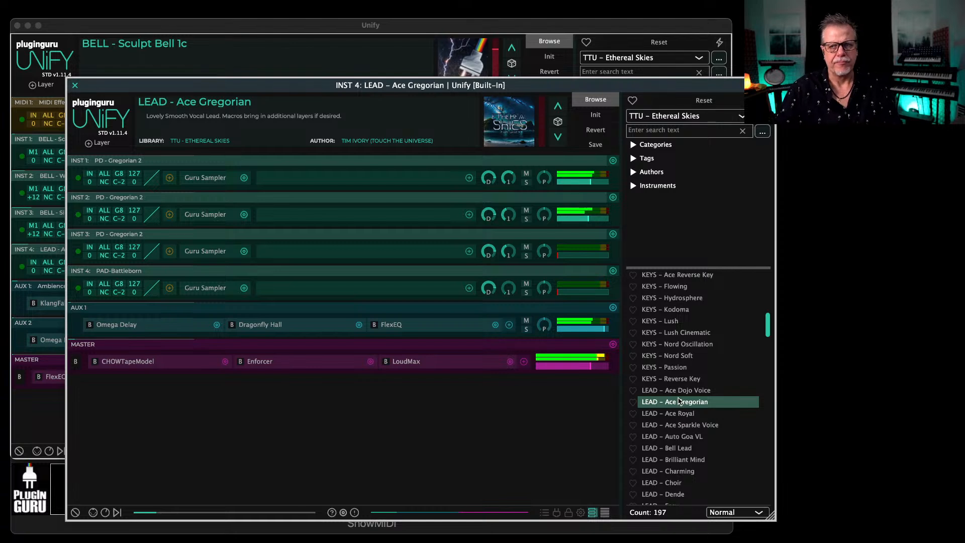
scroll(734, 326, up, 12)
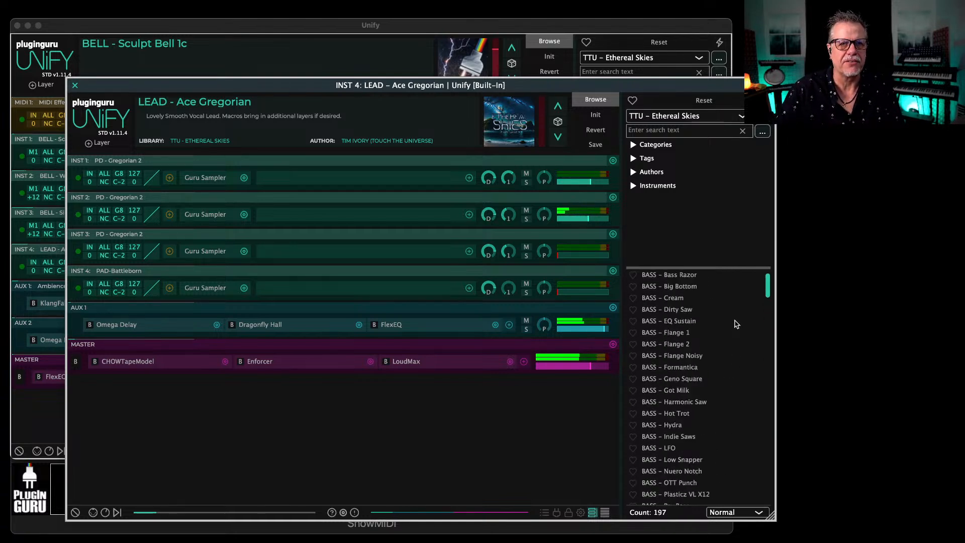
click(680, 276)
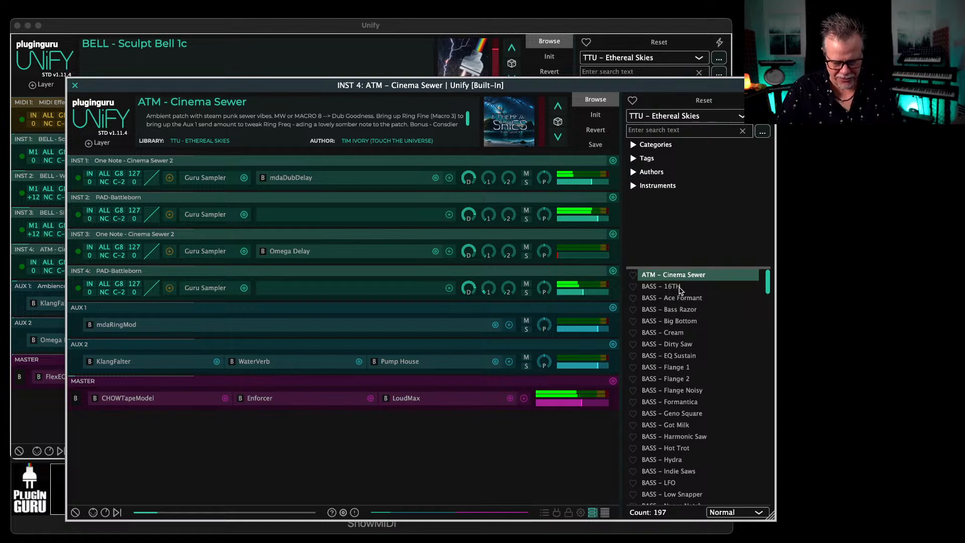
Step: Audition the bass patches 16TH, Dirty Saw and EQ Sustain in INST 4, ending with BASS - Flange 1 loaded
click(681, 291)
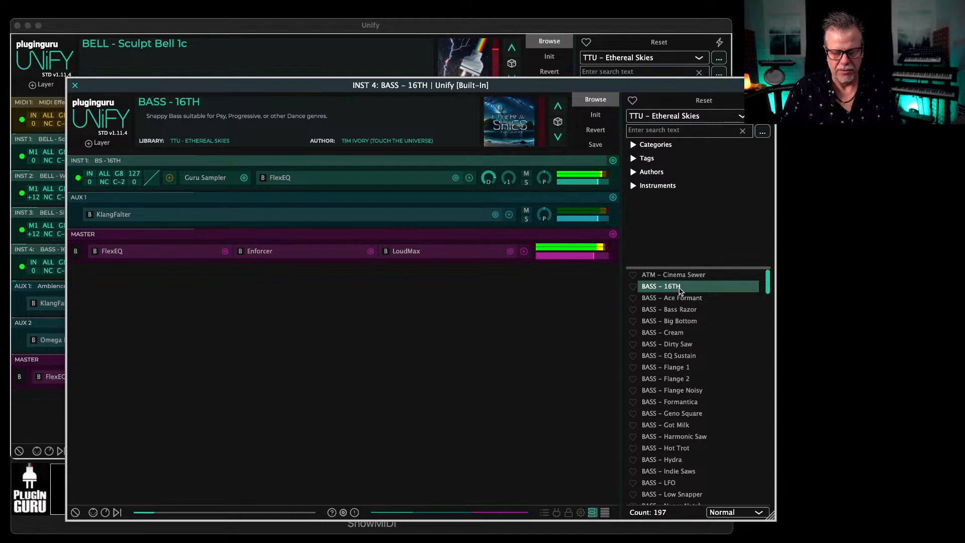
click(674, 342)
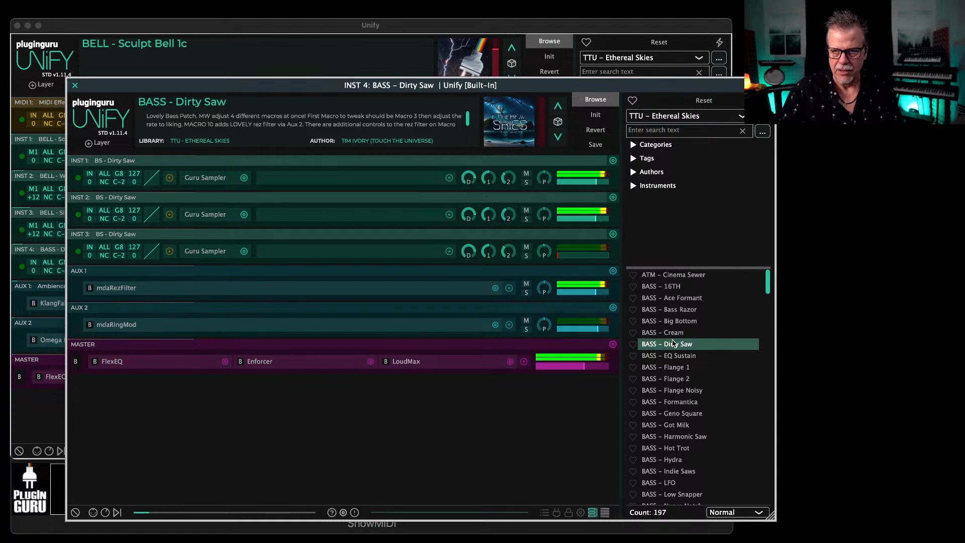
click(692, 358)
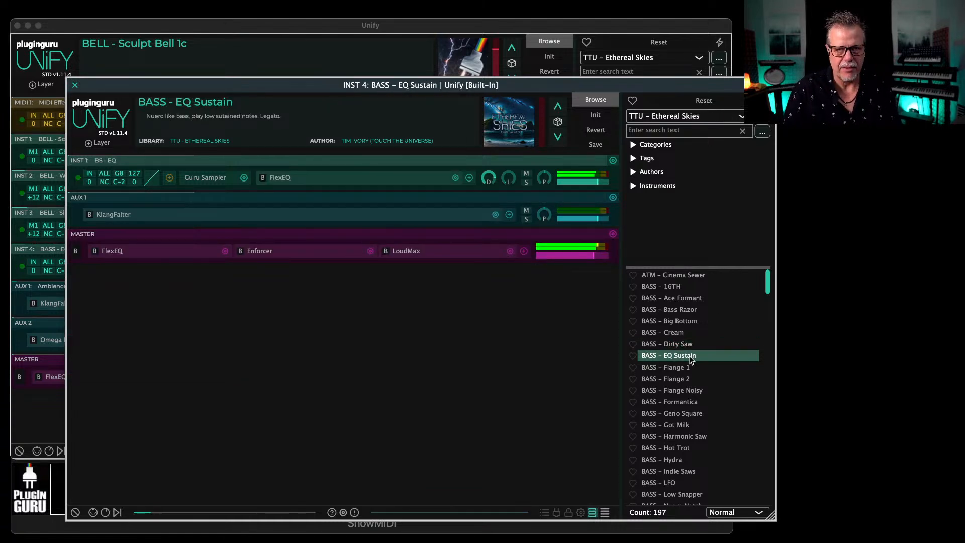
key(Down)
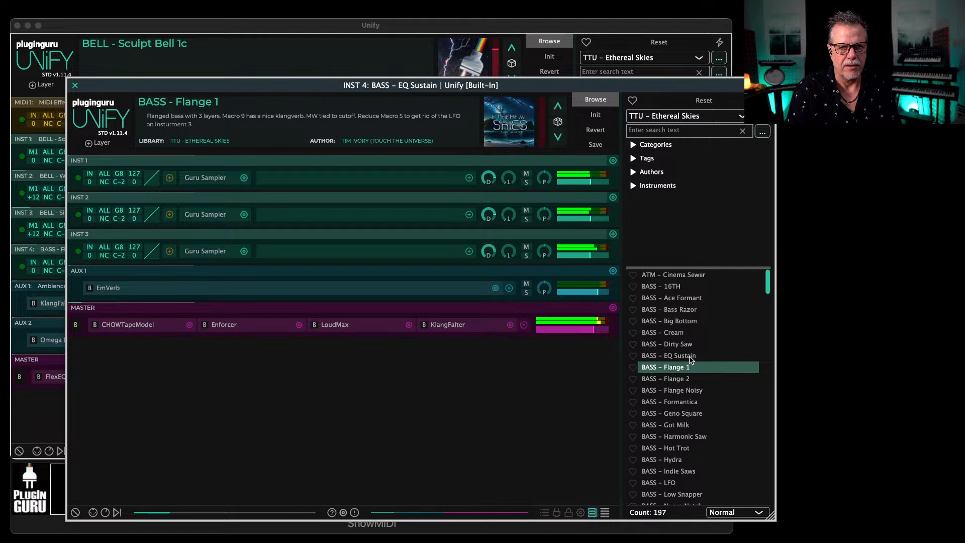
Step: Audition the Ethereal Skies bass patches from Flange 2 through Flange Noisy, Formantica and Geno Square to Got Milk in INST 4
key(Down)
key(Down)
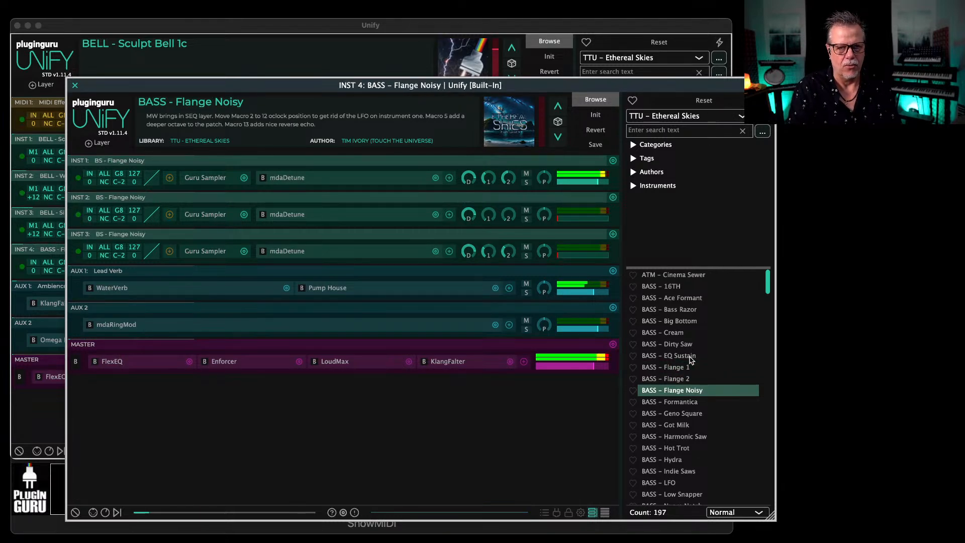
key(Down)
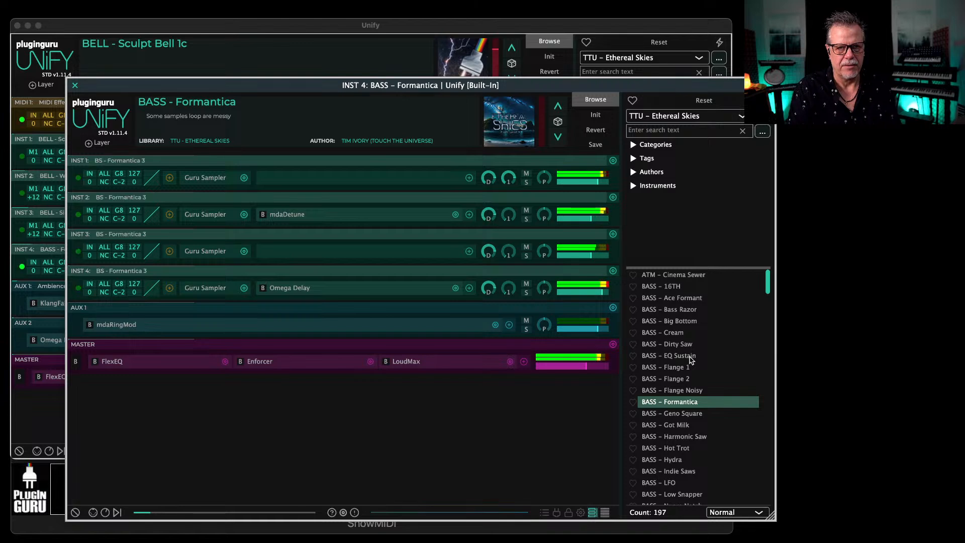
key(Down)
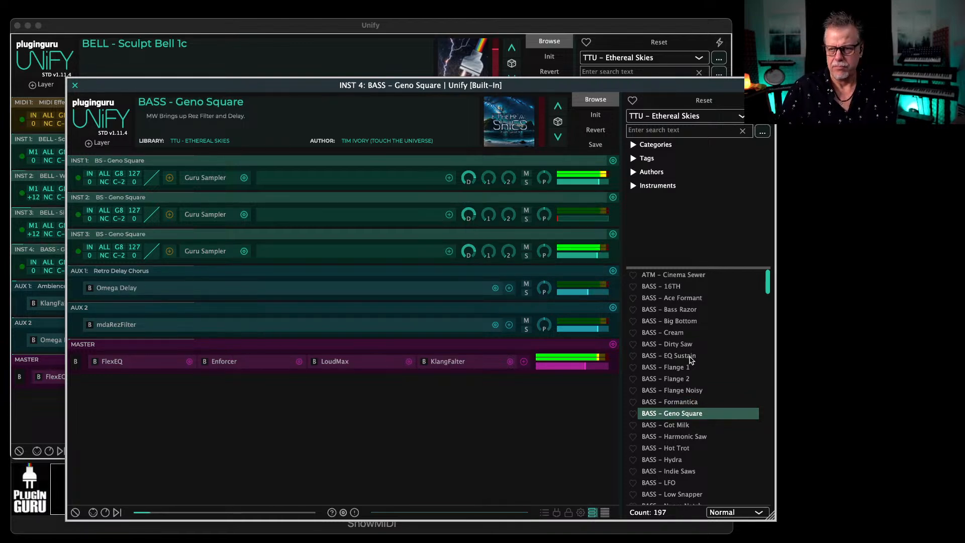
key(Down)
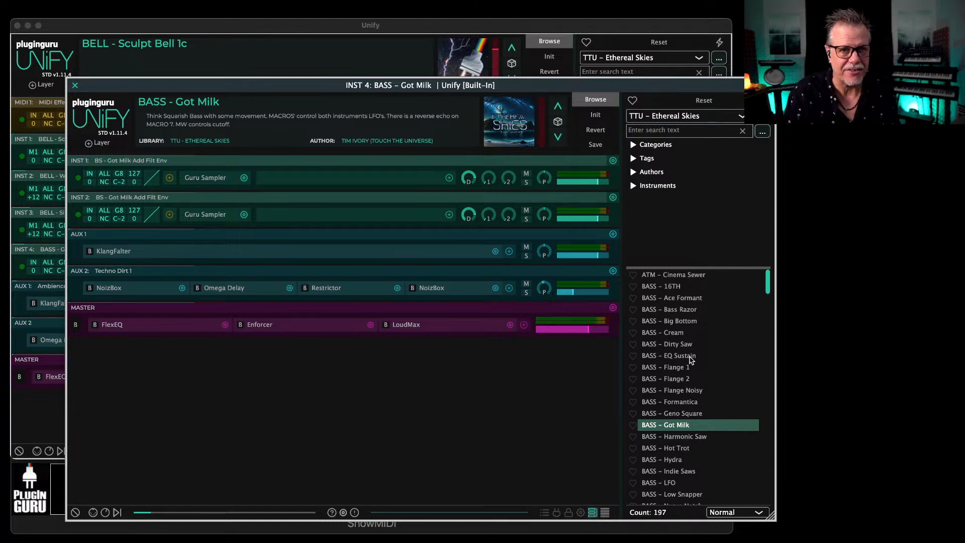
Step: Audition the bass patches Harmonic Saw, Hot Trot, Hydra and Indie Saws in the INST 4 Unify instance
key(Down)
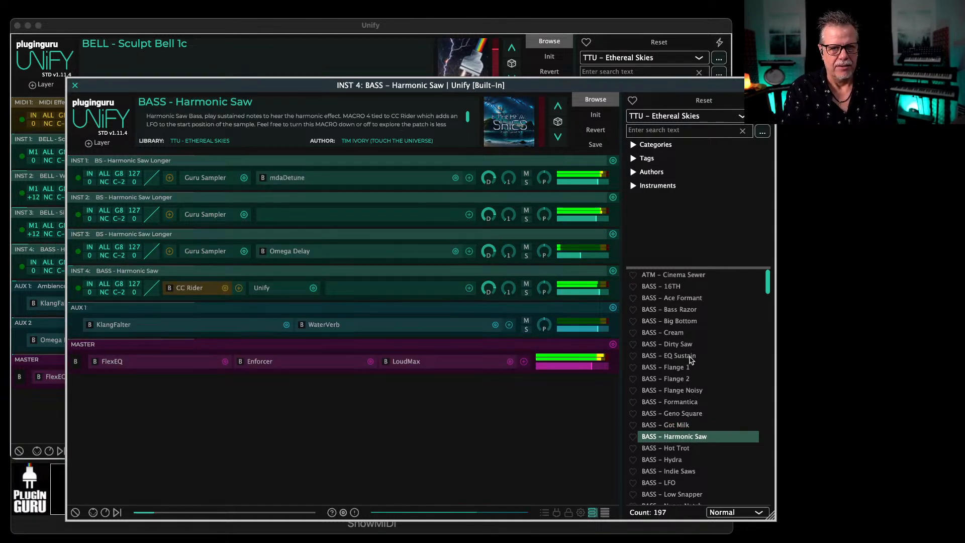
key(Down)
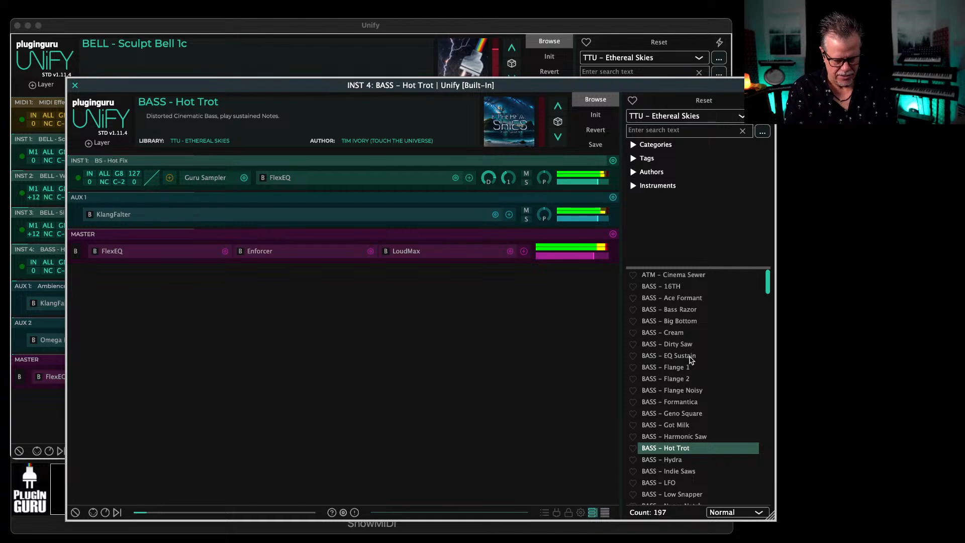
key(Down)
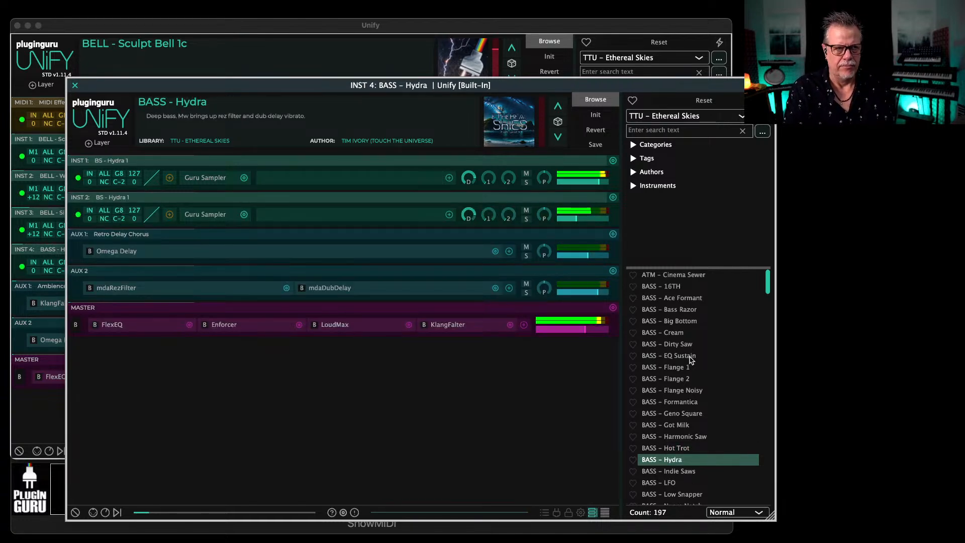
key(Down)
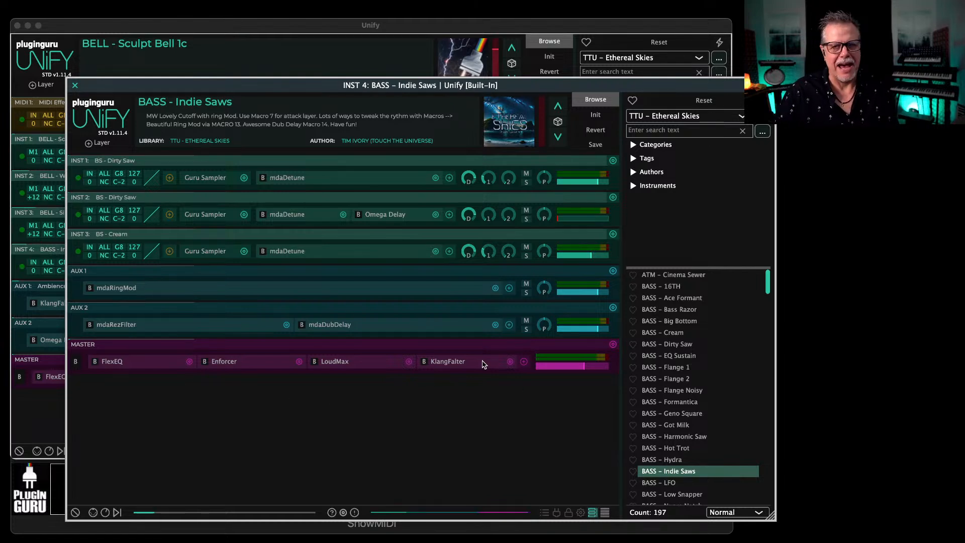
Step: Audition BASS - Low Snapper, BASS - Plasticz VL X12 and BASS - Psy Bass in INST 4
scroll(684, 429, down, 3)
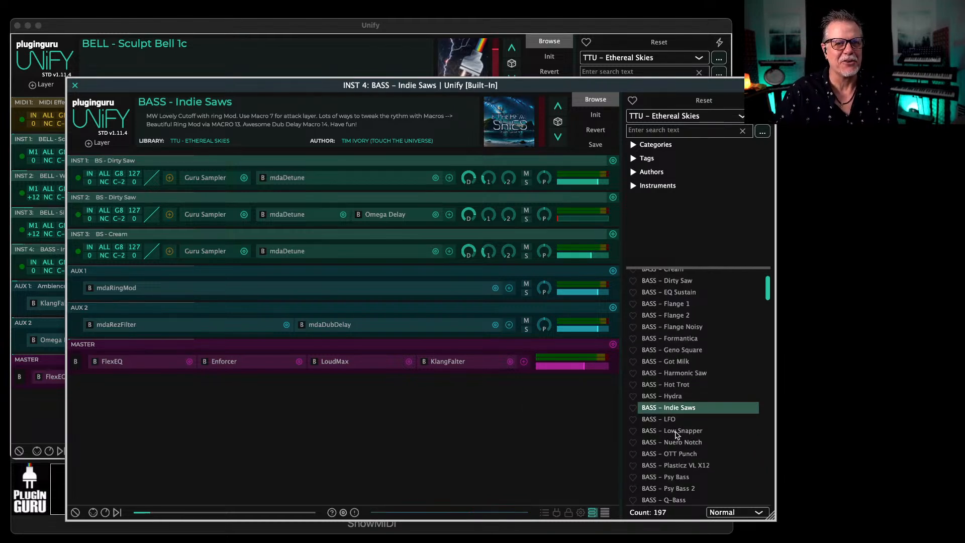
click(675, 430)
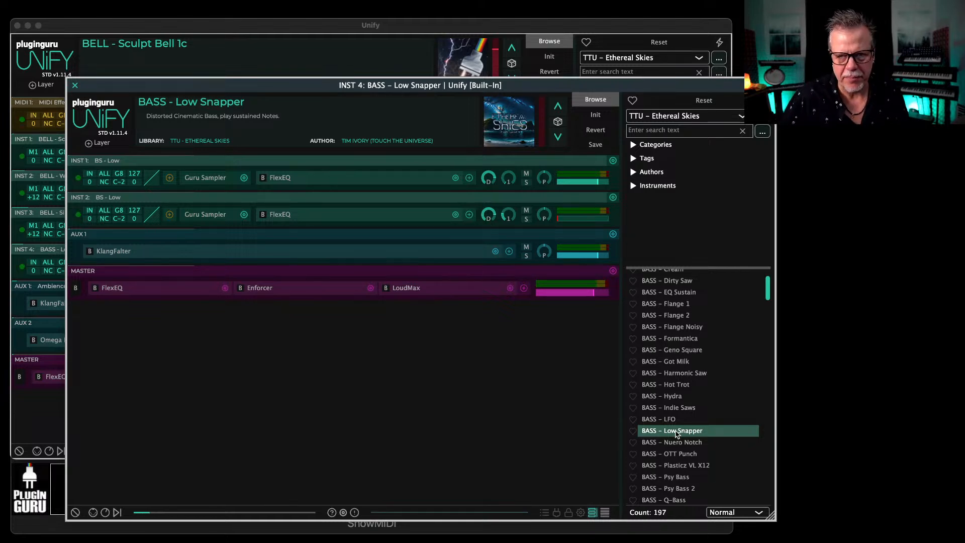
click(678, 467)
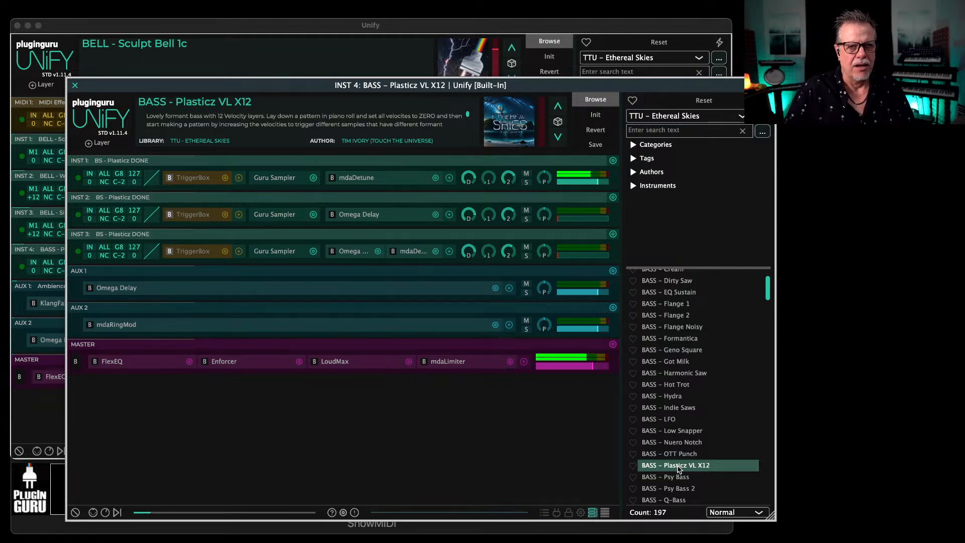
scroll(683, 402, down, 3)
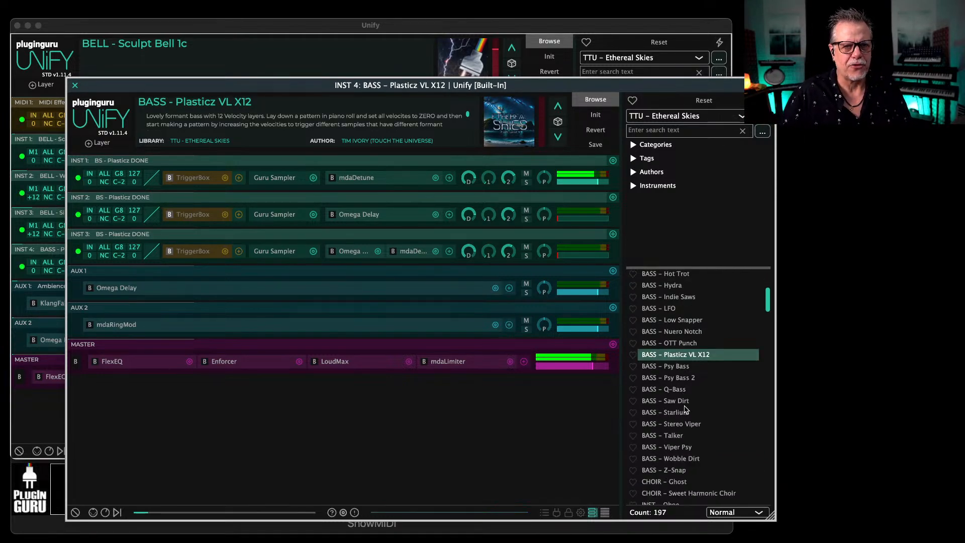
click(676, 367)
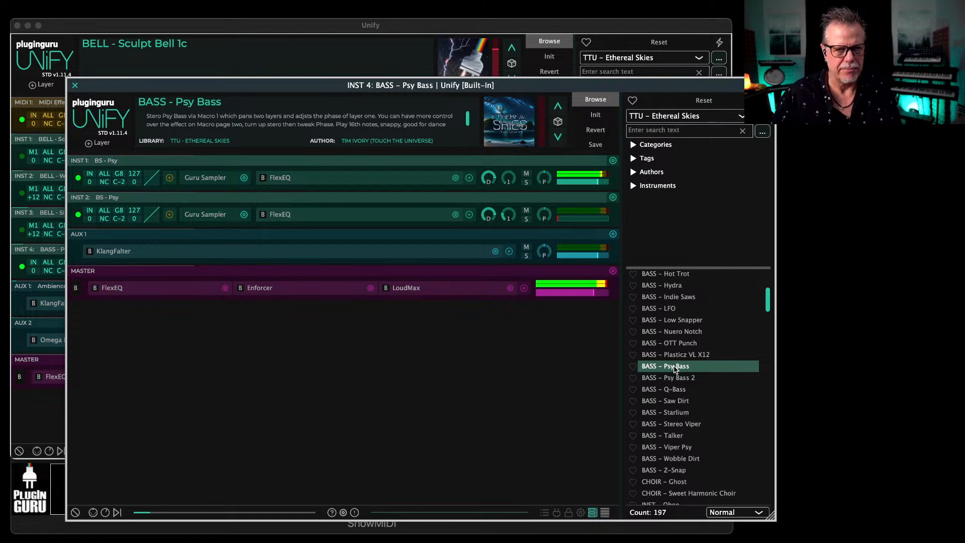
Step: Audition CHOIR - Ghost, CHOIR - Sweet Harmonic Choir and PADS - Beachrays in INST 4
scroll(676, 424, down, 3)
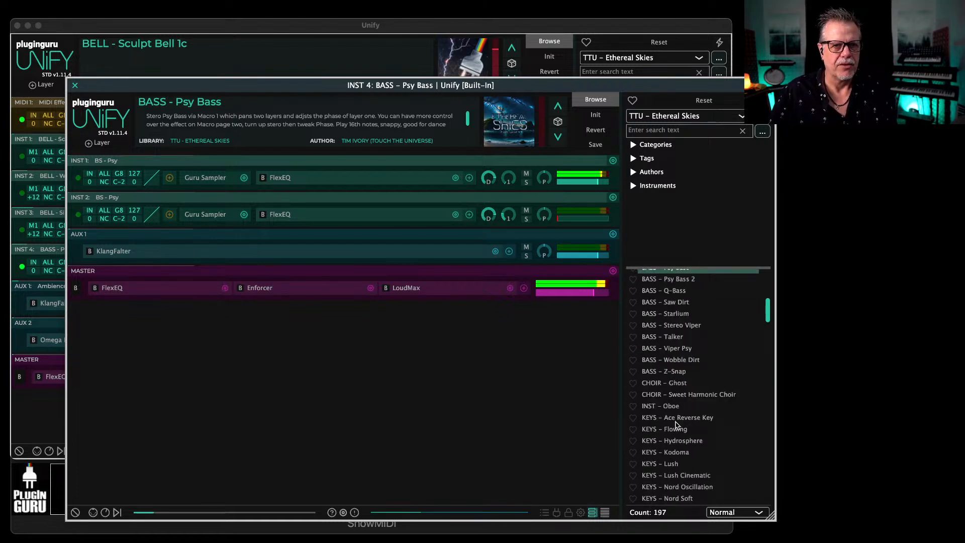
click(676, 383)
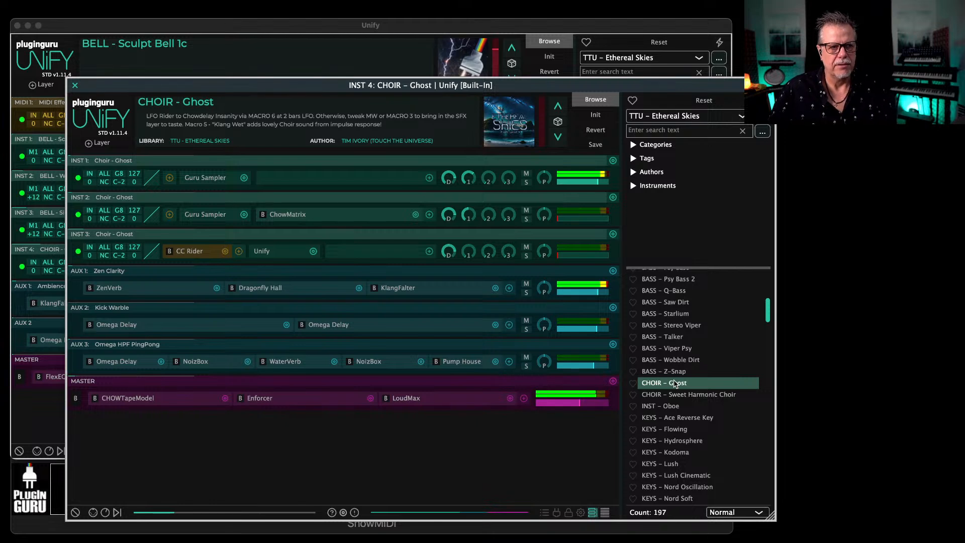
click(694, 396)
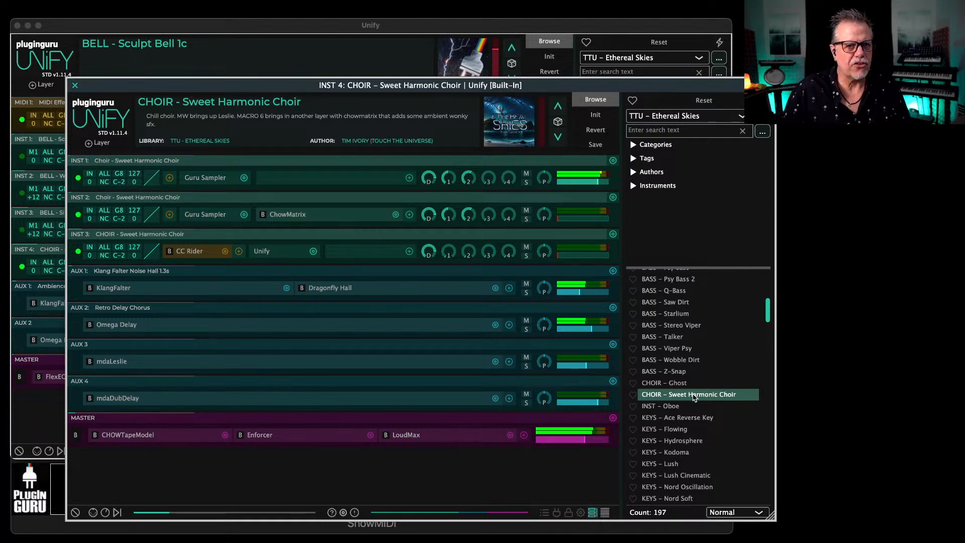
drag(767, 312, 764, 401)
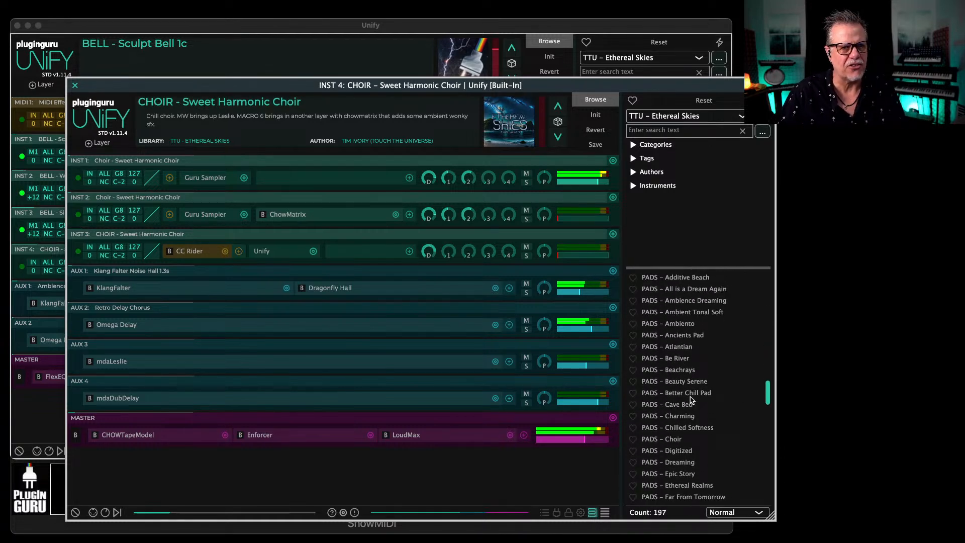
click(676, 371)
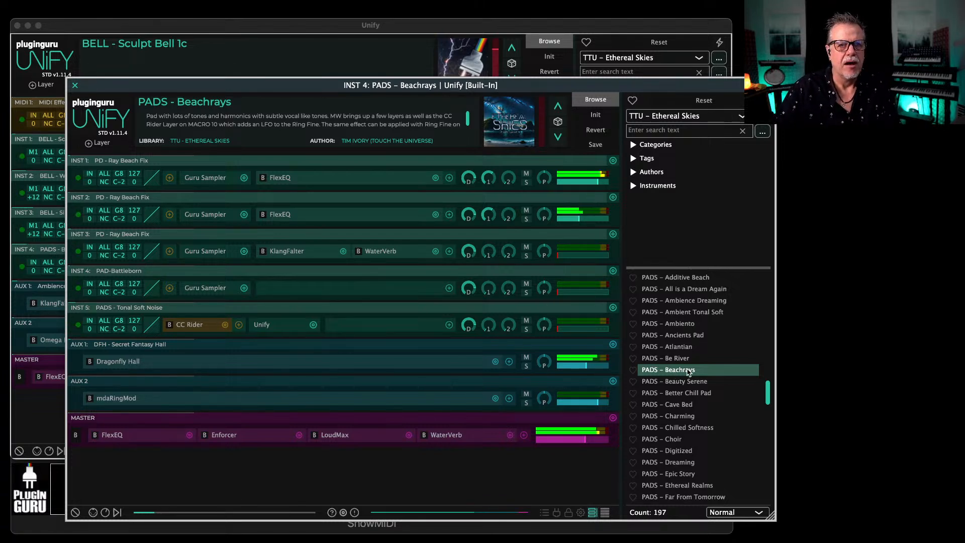
Step: Load KEYS - Ace Reverse Key into the INST 4 Unify instance and close its window
scroll(690, 366, up, 10)
scroll(689, 365, up, 10)
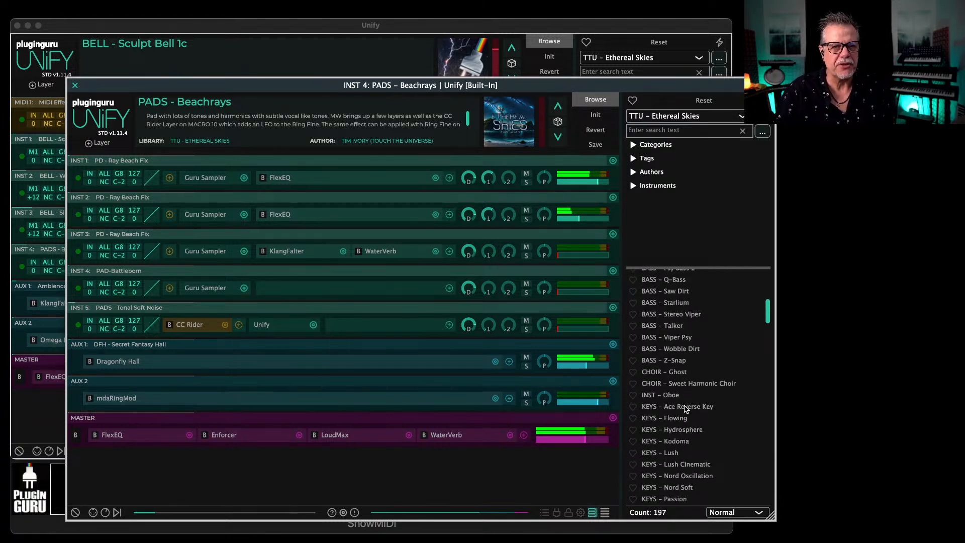
click(694, 409)
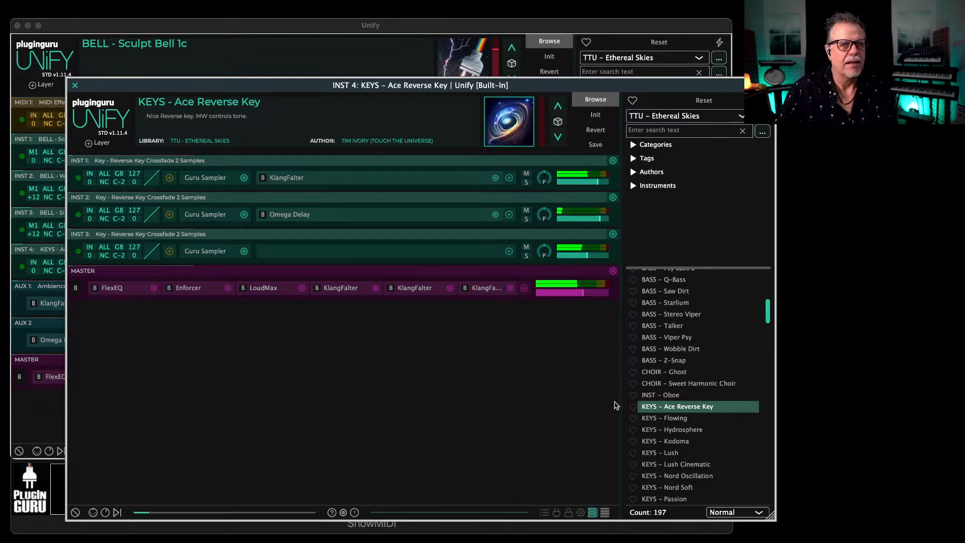
click(75, 85)
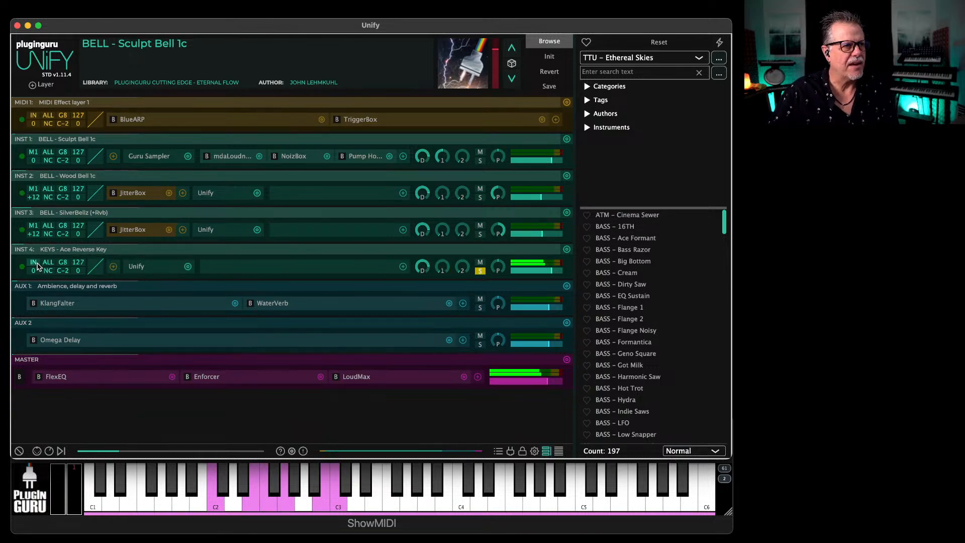
Step: Add the BlueARP arpeggiator as a MIDI effect on the INST 4 layer
click(113, 267)
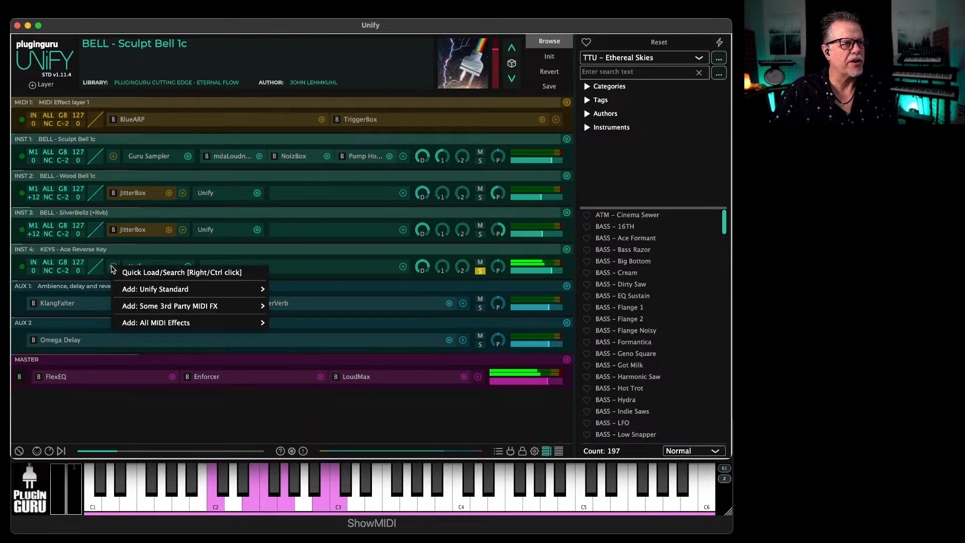
mouse_move(149, 285)
mouse_move(312, 254)
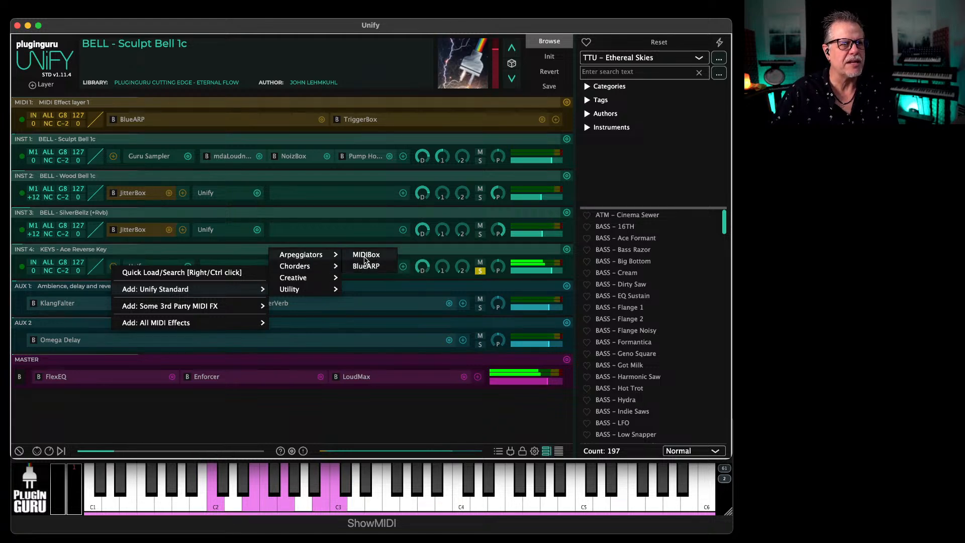
click(367, 267)
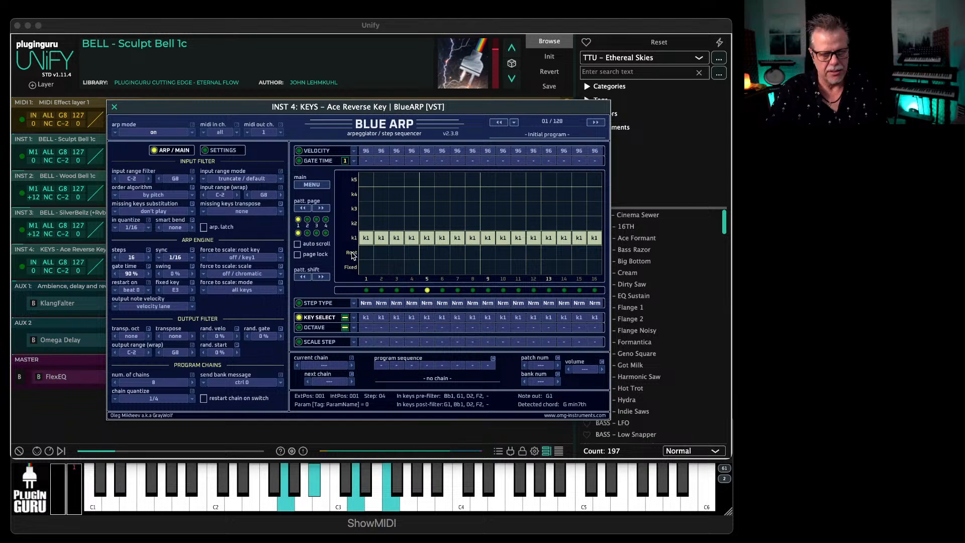
Step: Set step 2 of the INST 4 BlueARP pattern to key k2
click(381, 223)
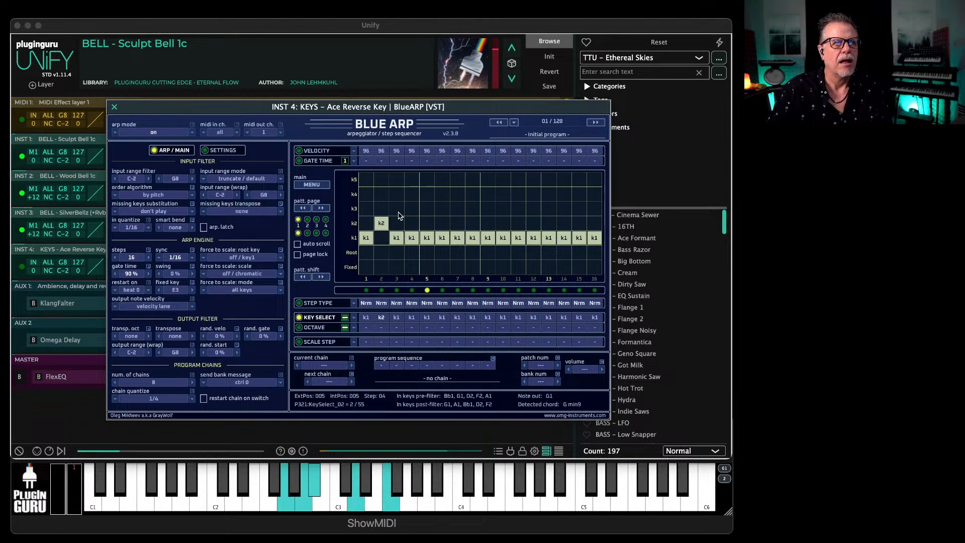
Step: Reset the first steps of BlueARP's key select lane to k1 and set all 16 step types to Random
drag(398, 215, 411, 194)
drag(384, 244, 412, 240)
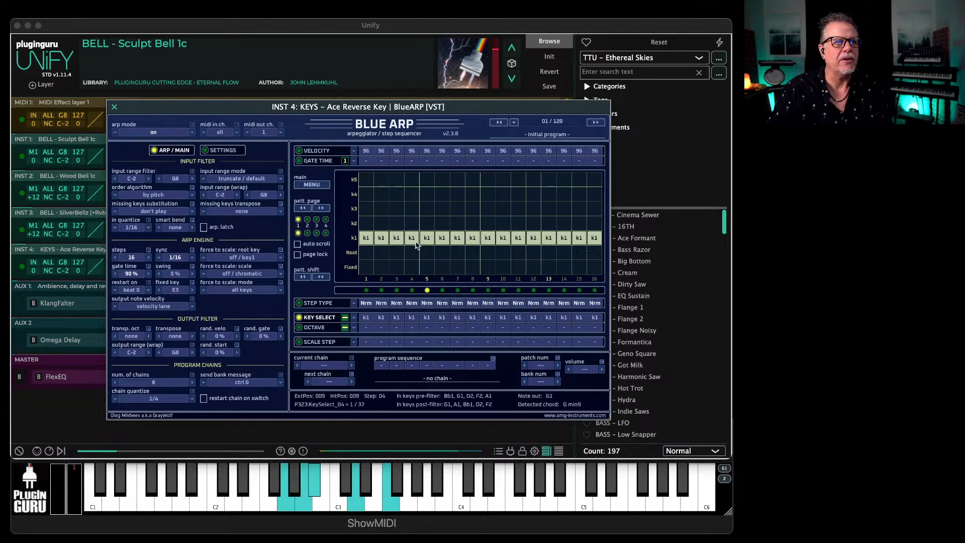
click(318, 303)
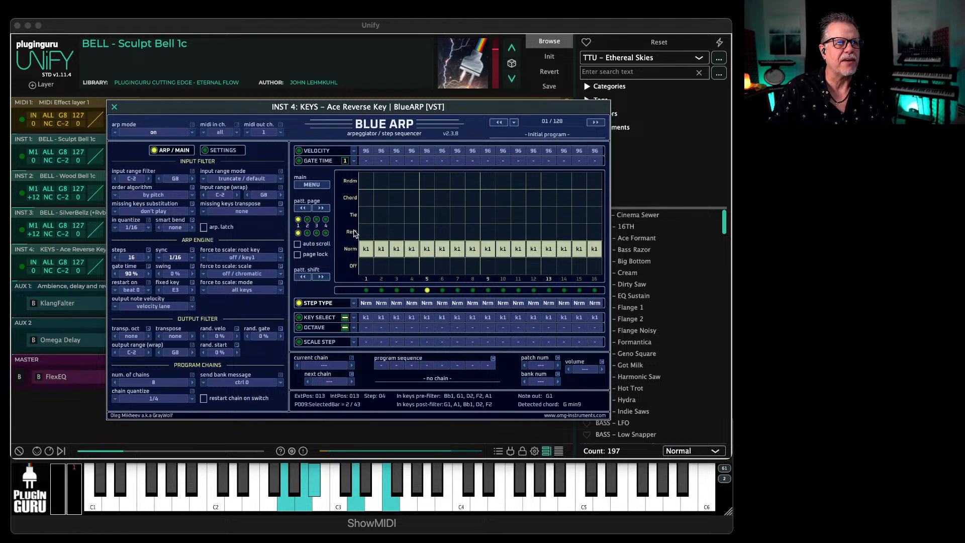
drag(366, 181, 595, 190)
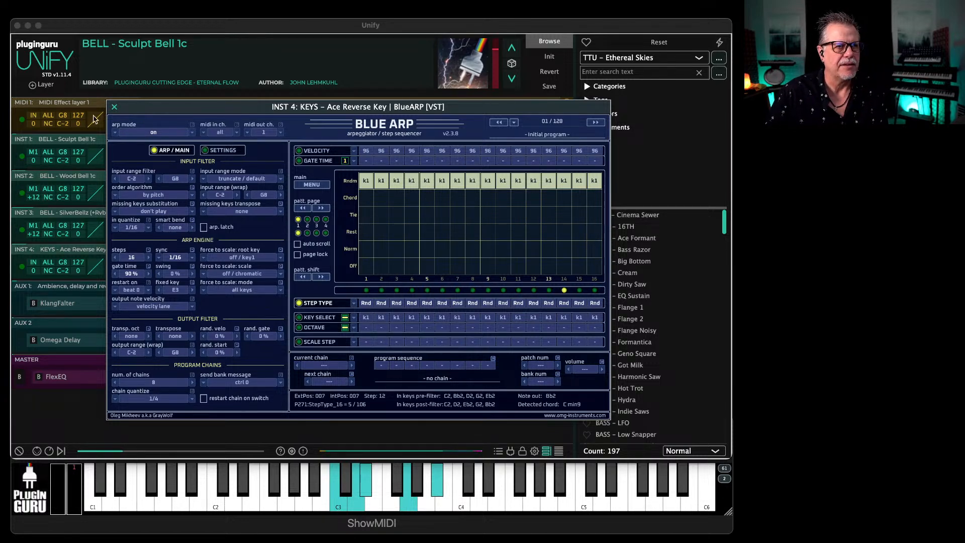
click(114, 106)
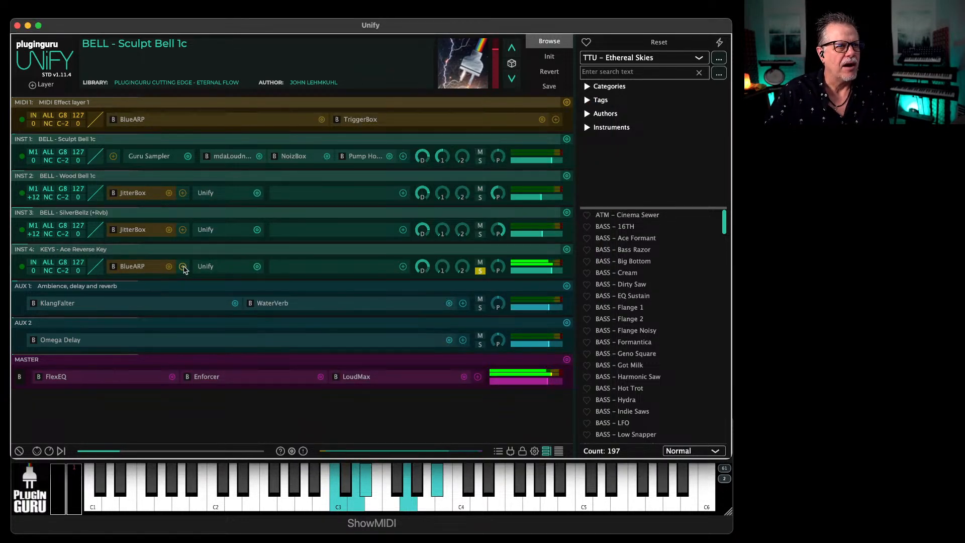
Step: Add a TriggerBox after BlueARP on the KEYS - Ace Reverse Key layer and set its Probability to about 15%
click(182, 265)
mouse_move(309, 291)
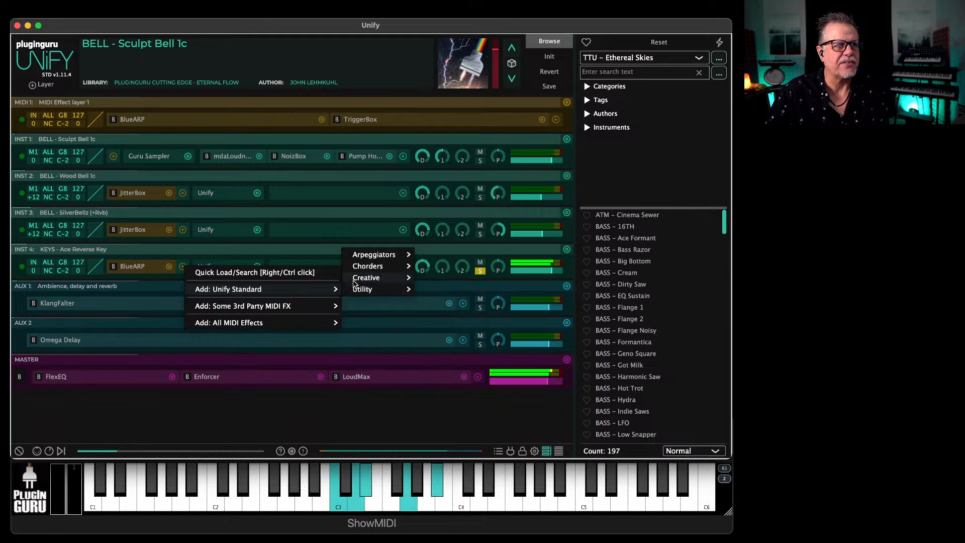
mouse_move(382, 277)
click(449, 266)
drag(242, 198, 240, 291)
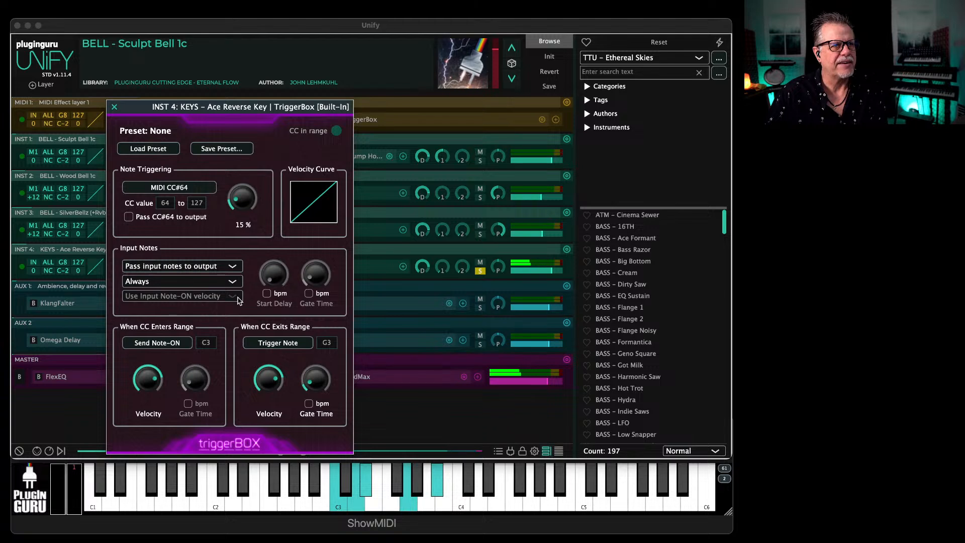
drag(239, 296, 239, 287)
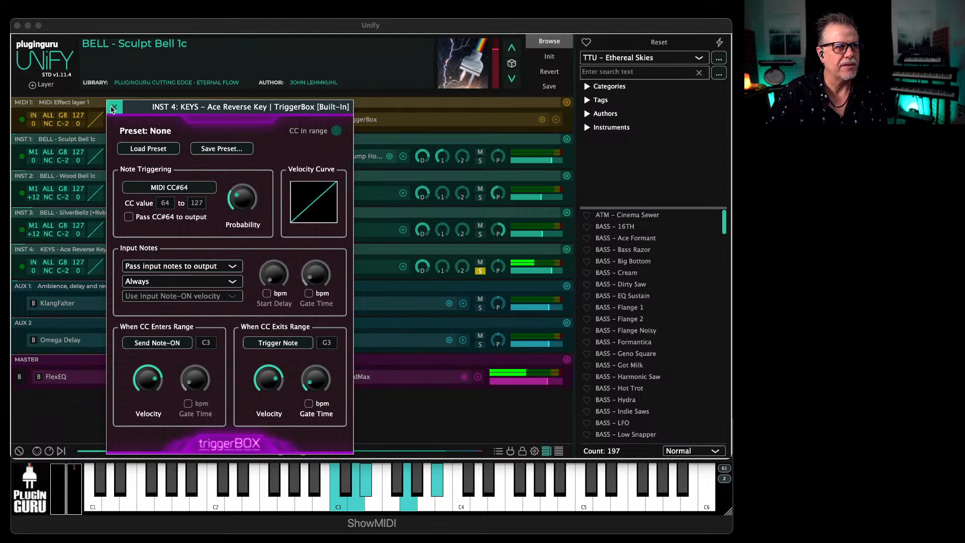
click(114, 107)
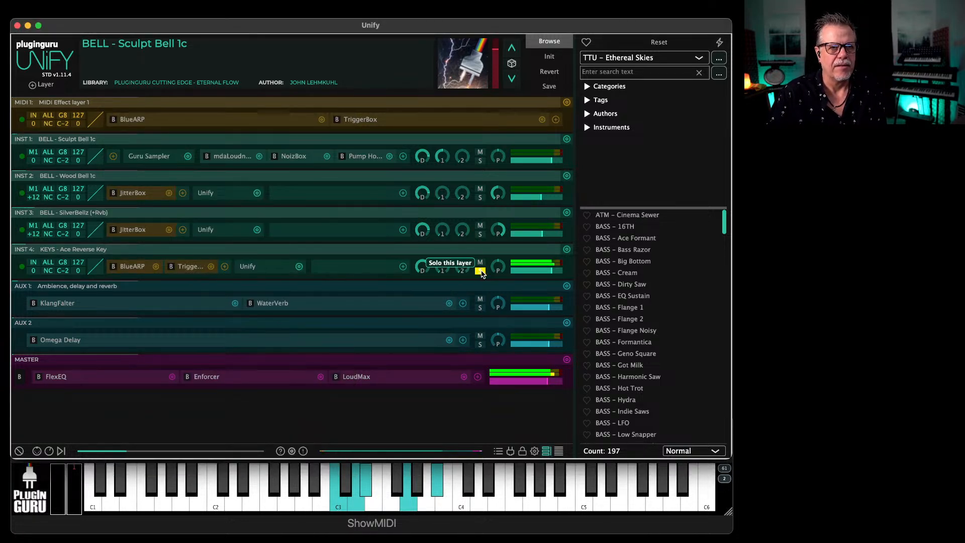
Step: Turn off solo on the KEYS layer and add PADS - Love from the Ethereal Skies library as a new instrument layer
click(480, 271)
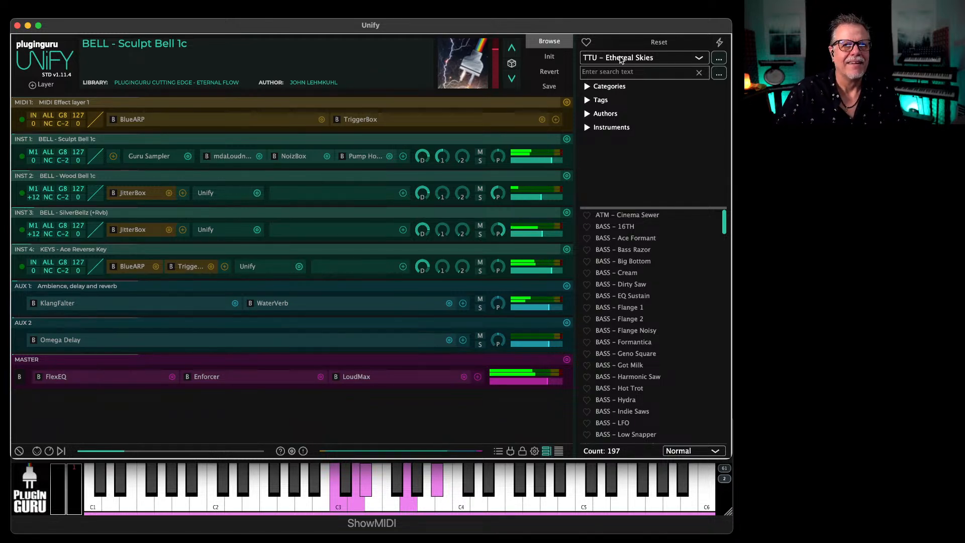
drag(724, 224, 733, 329)
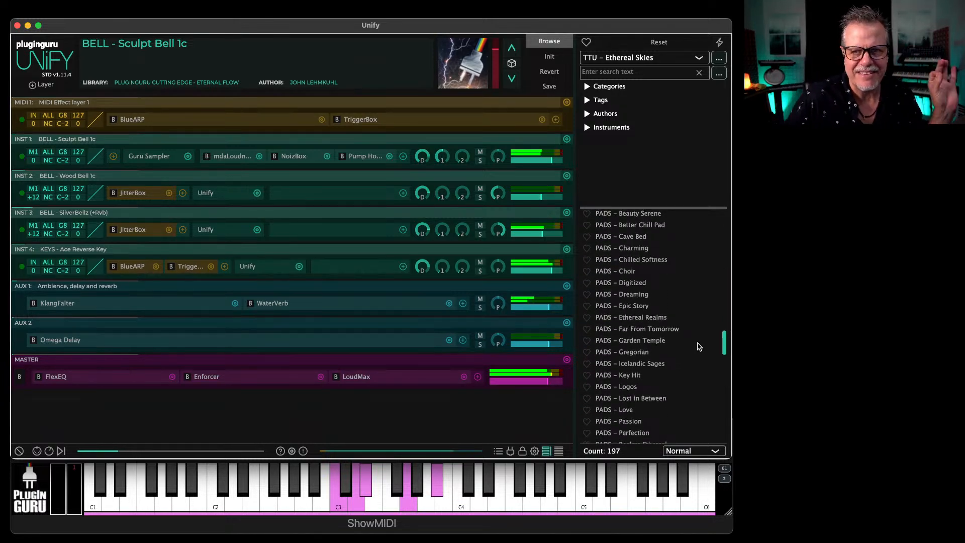
scroll(645, 357, down, 3)
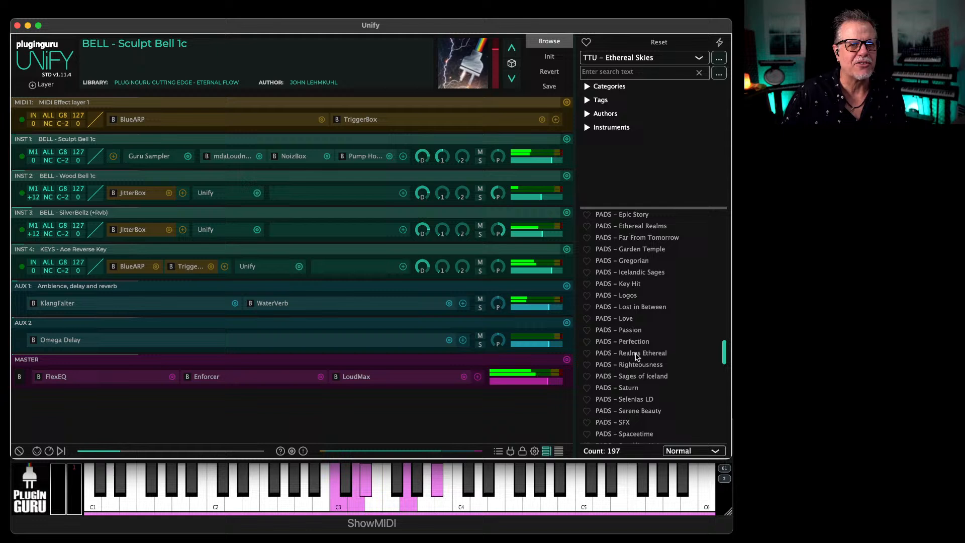
right_click(626, 320)
click(478, 262)
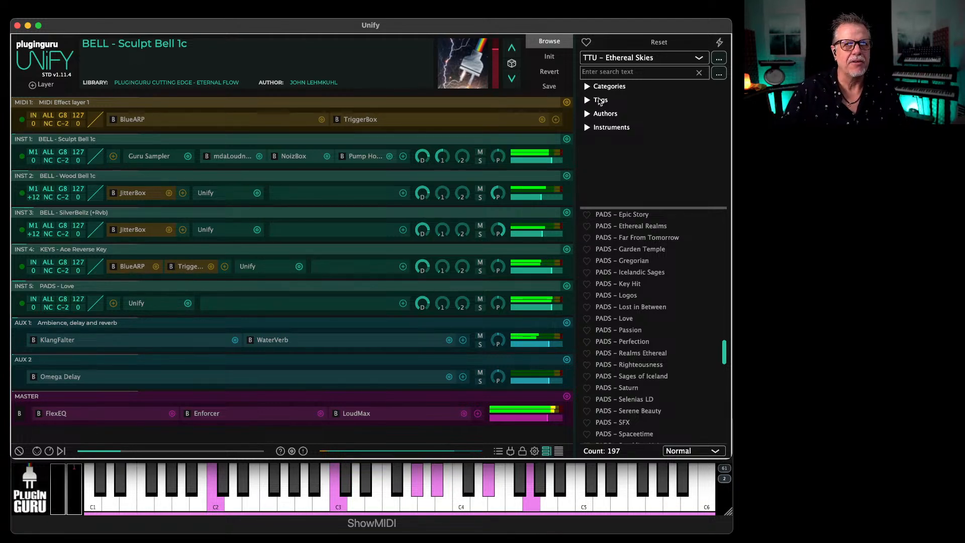
Step: Switch the library to PlugInGuru MegaMagic Guitars V3 and add BPM DRUM - DfG FULL 16 as a new instrument layer
click(637, 59)
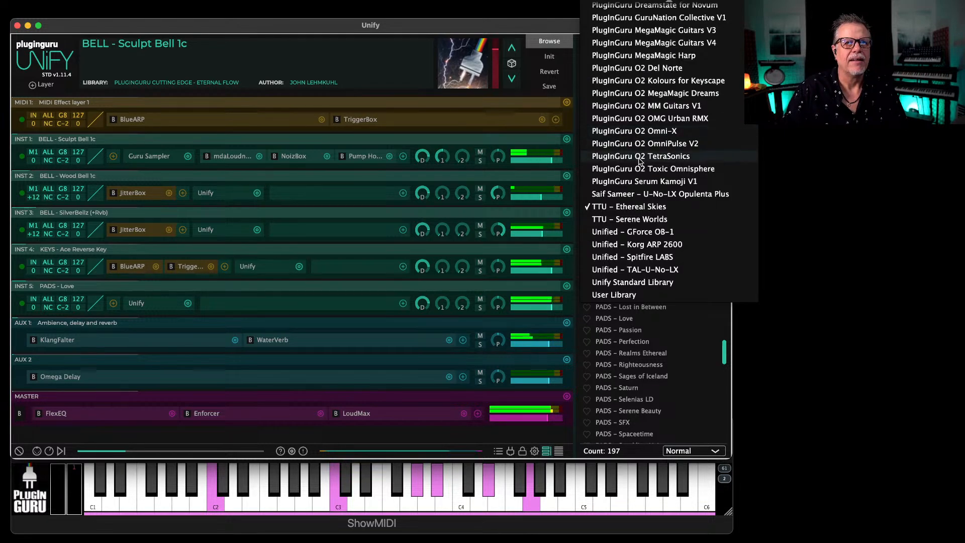
scroll(670, 203, up, 5)
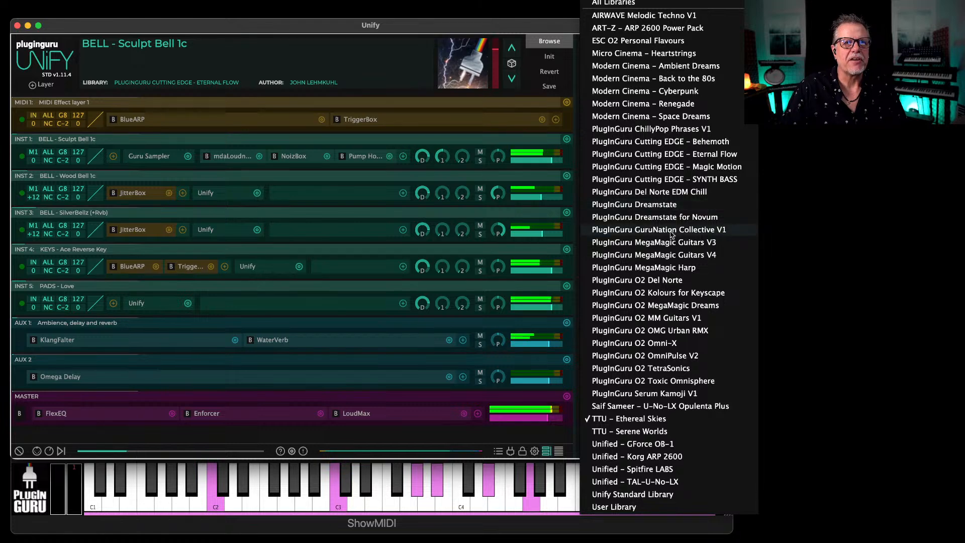
click(650, 243)
scroll(658, 324, up, 20)
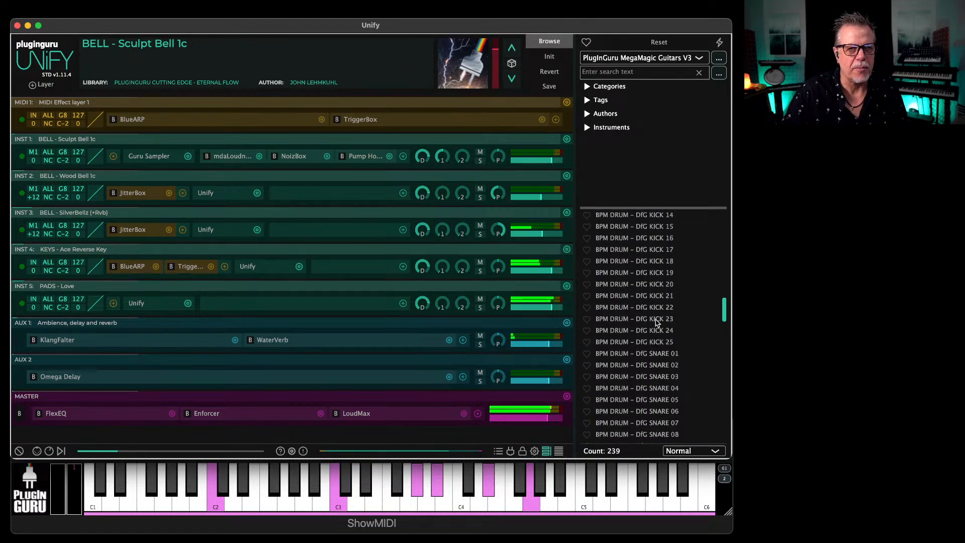
scroll(650, 320, up, 5)
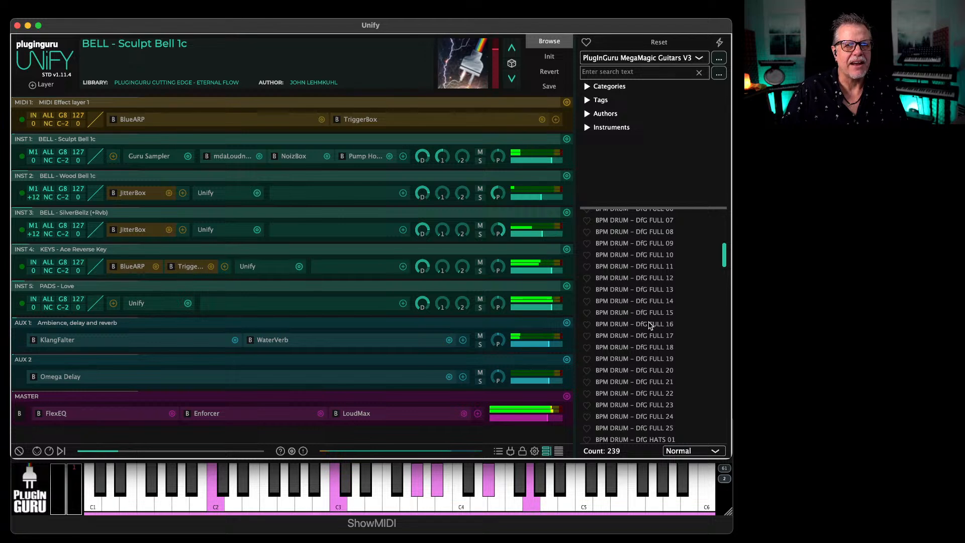
right_click(648, 324)
click(516, 266)
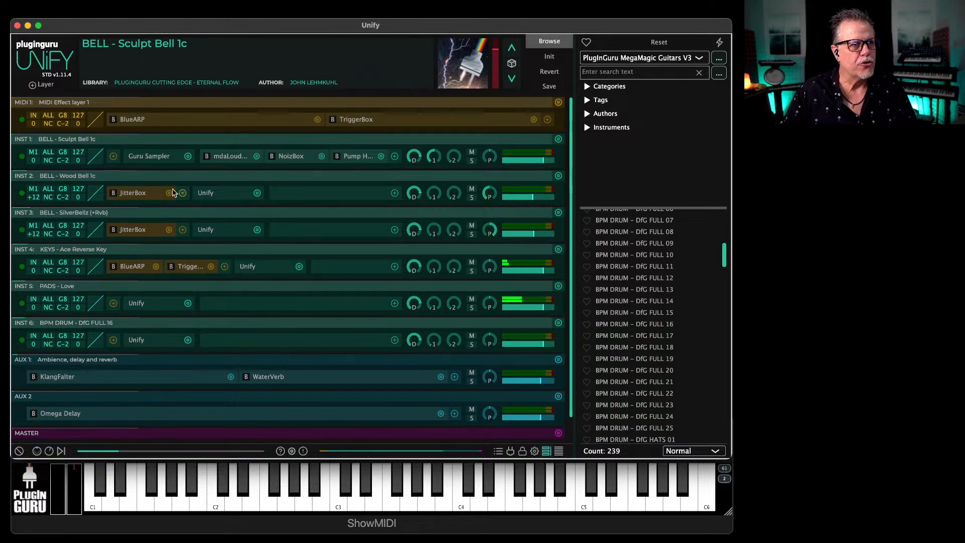
Step: Raise the Probability to maximum in the TriggerBoxes of the MIDI 1 and KEYS - Ace Reverse Key layers
click(346, 120)
mouse_move(471, 203)
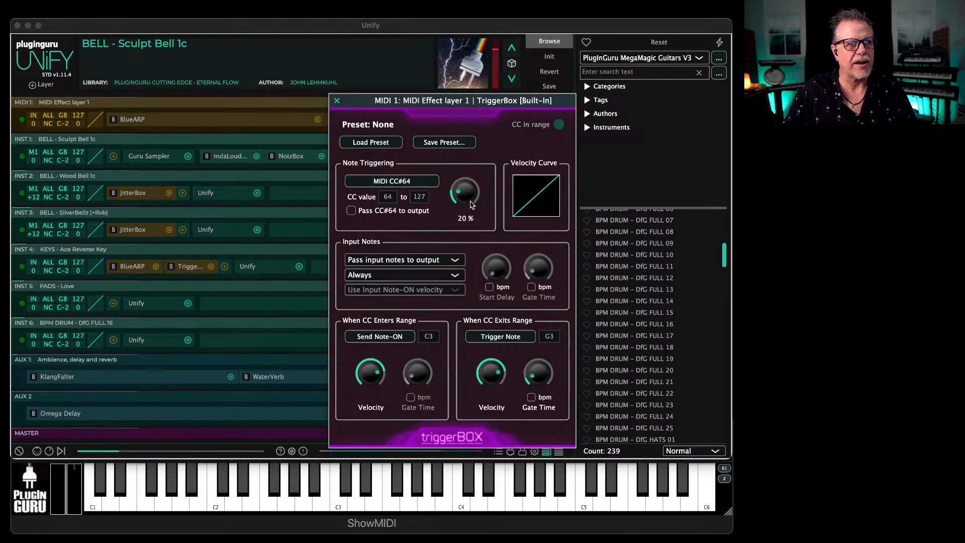
drag(465, 196, 501, 55)
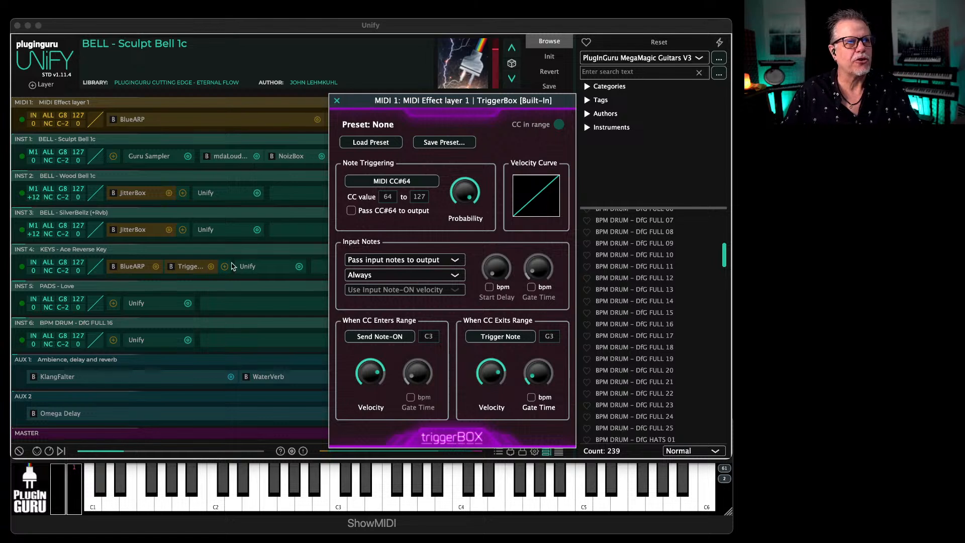
click(185, 267)
drag(244, 221, 282, 94)
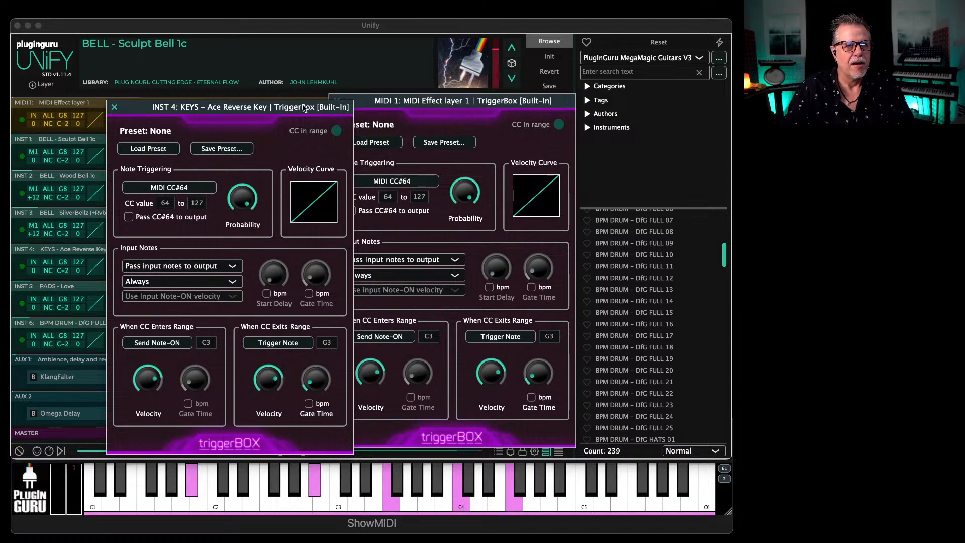
Step: Move both TriggerBox windows clear of the layer stack and show the third page of macro knobs
drag(304, 108, 936, 28)
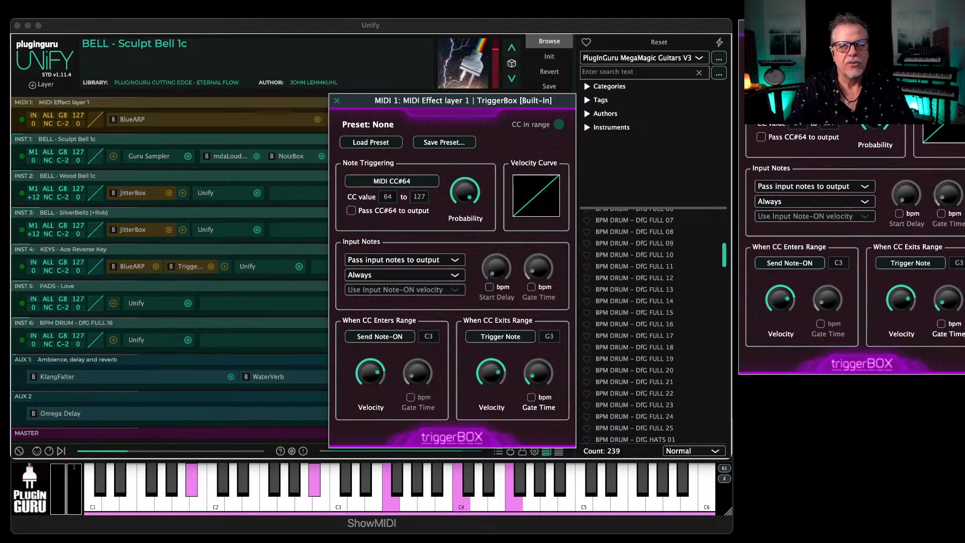
drag(549, 100, 694, 80)
mouse_move(614, 173)
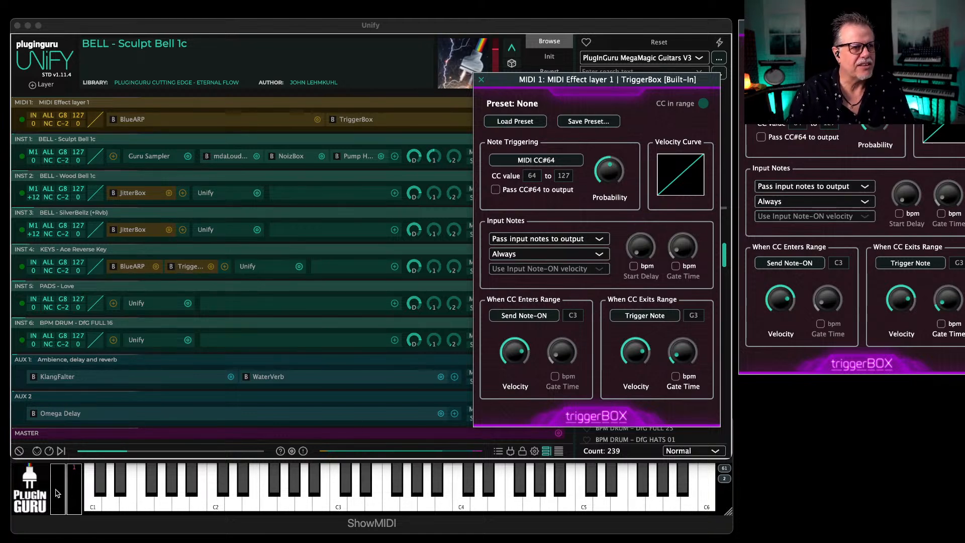
click(48, 451)
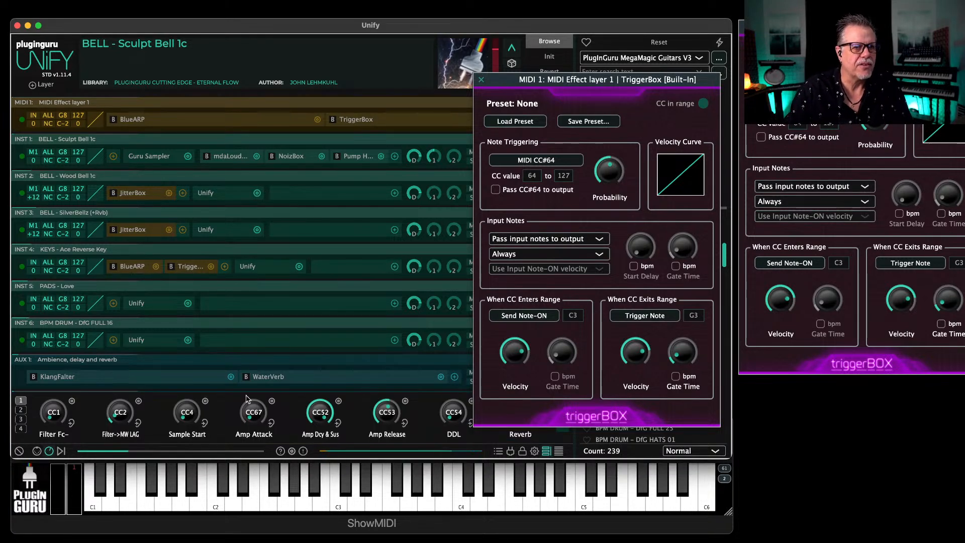
click(22, 411)
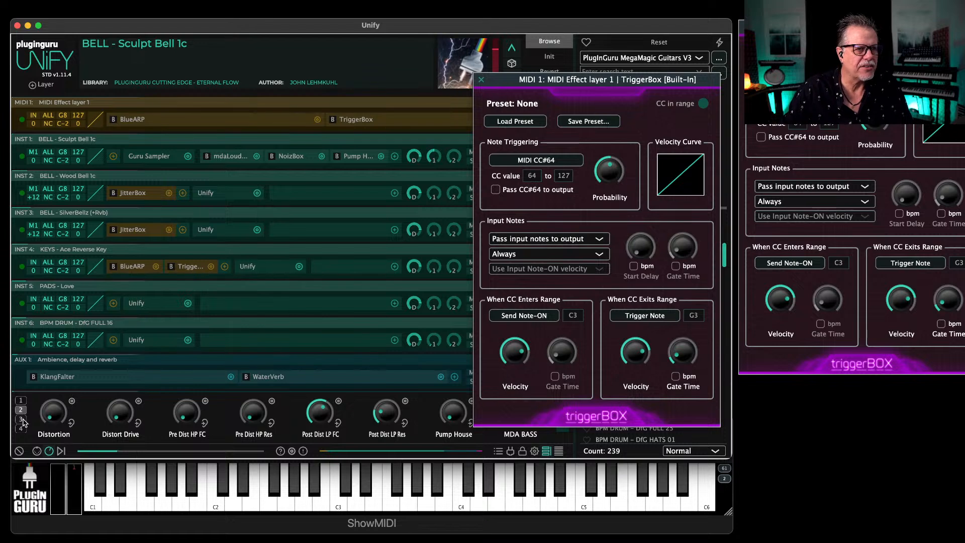
click(22, 419)
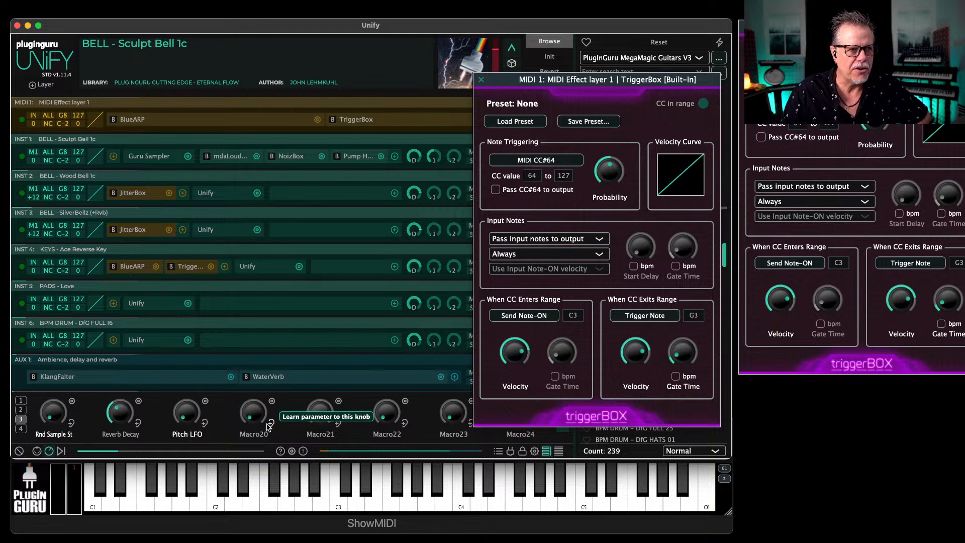
Step: Assign the Probability parameters of both TriggerBoxes to the Macro20 knob
click(286, 417)
click(609, 173)
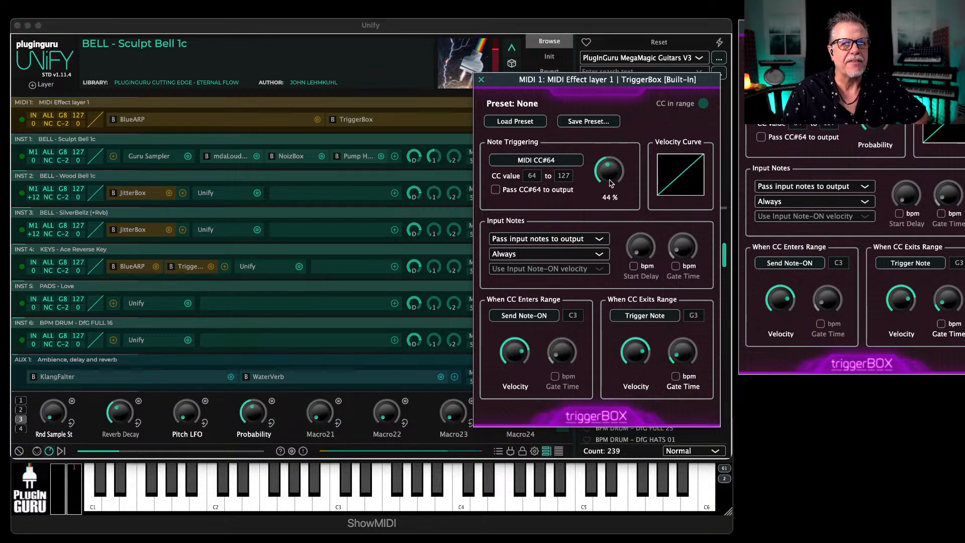
click(269, 419)
drag(874, 119, 874, 121)
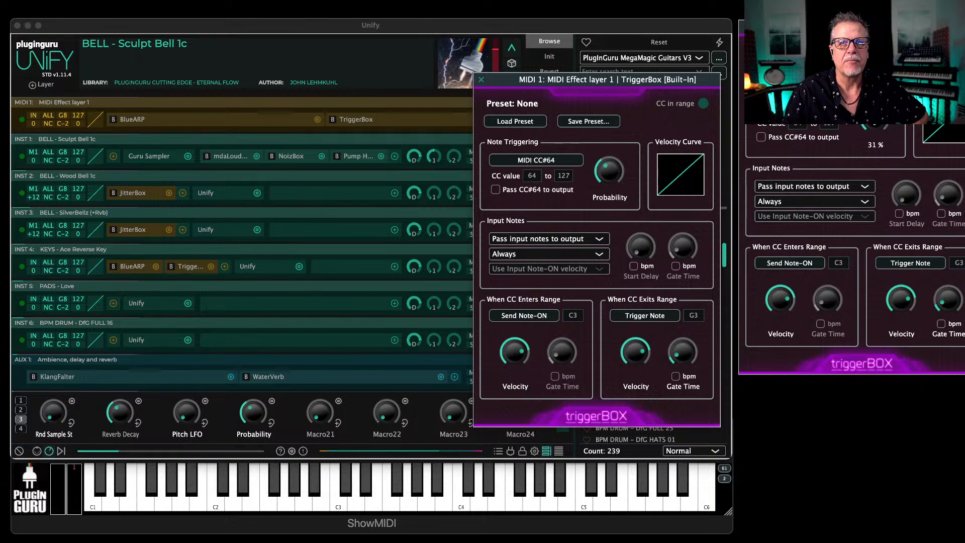
Step: Vary the Probability macro to change both TriggerBoxes together, and close the MIDI 1 TriggerBox window
click(251, 416)
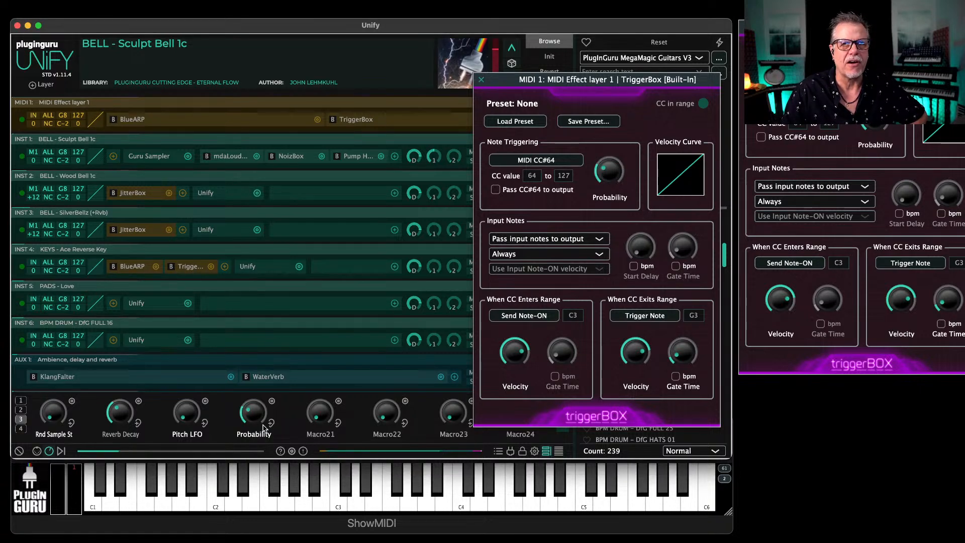
drag(275, 366, 264, 442)
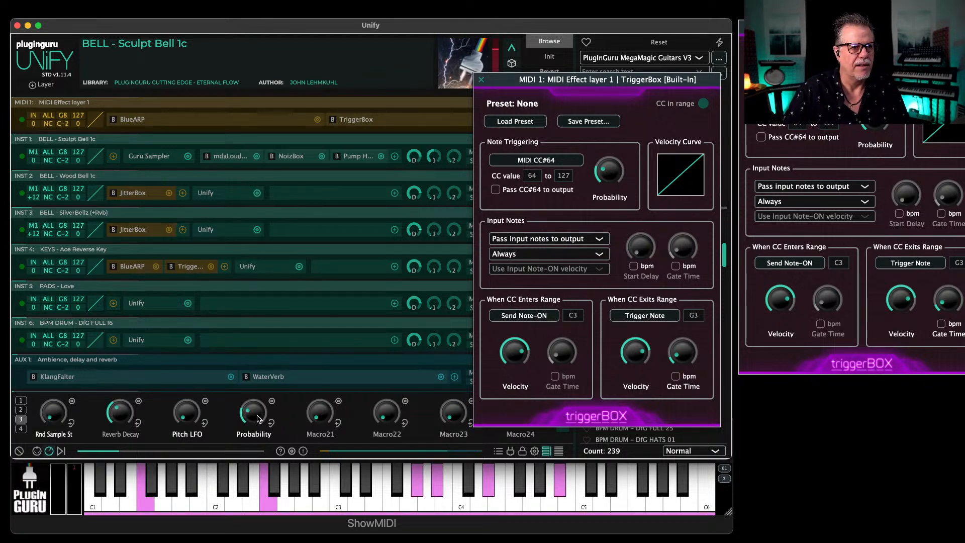
drag(260, 396, 270, 445)
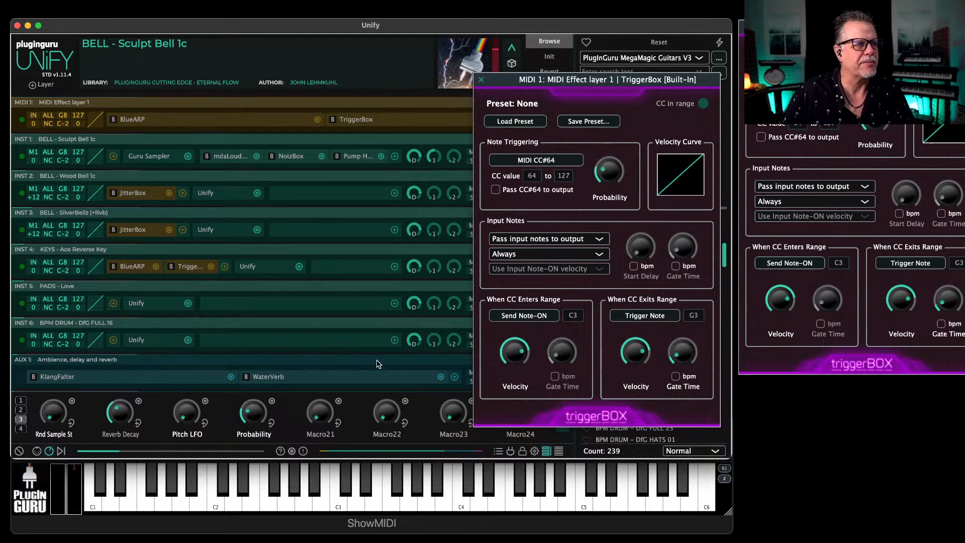
click(481, 80)
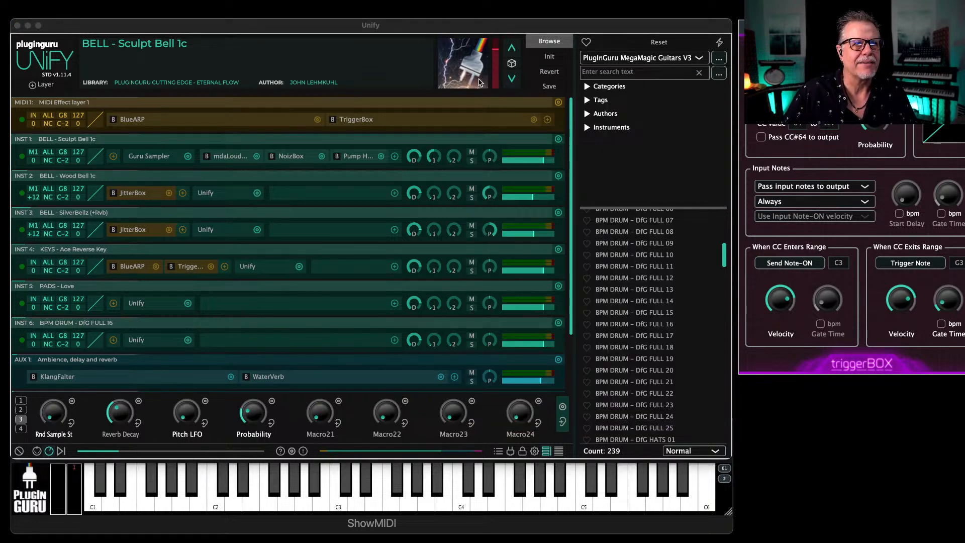
Step: Solo the BPM DRUM - DfG FULL 16 layer and bypass the MIDIBox inside its nested patch
click(472, 345)
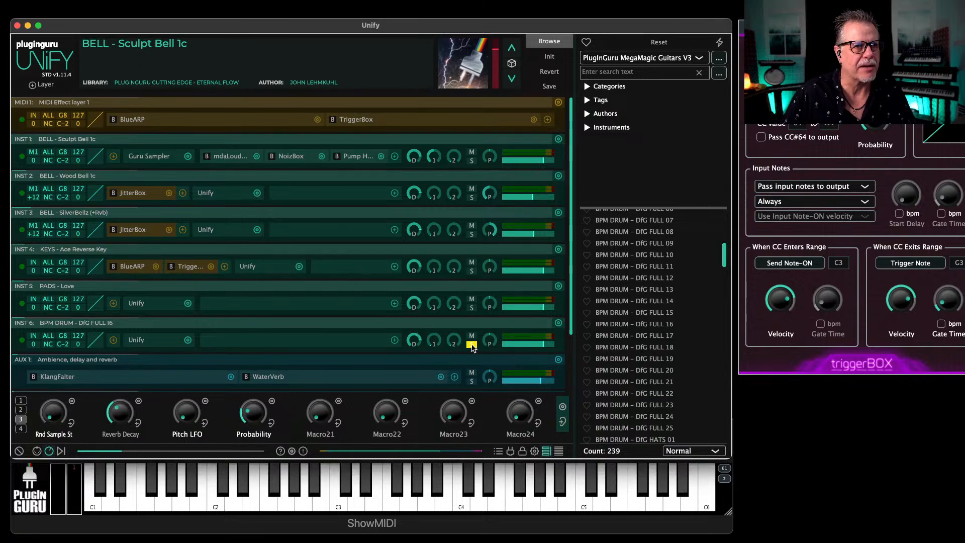
double_click(136, 340)
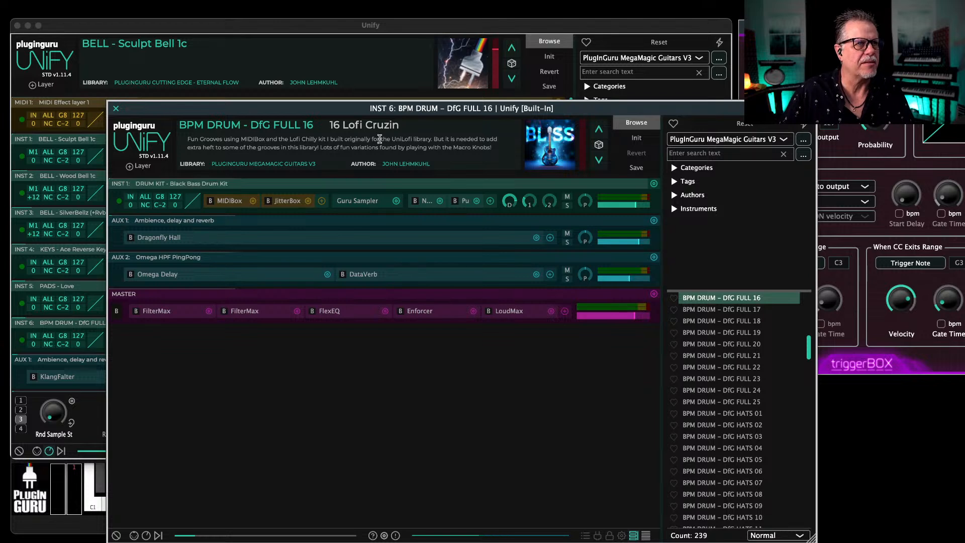
click(211, 202)
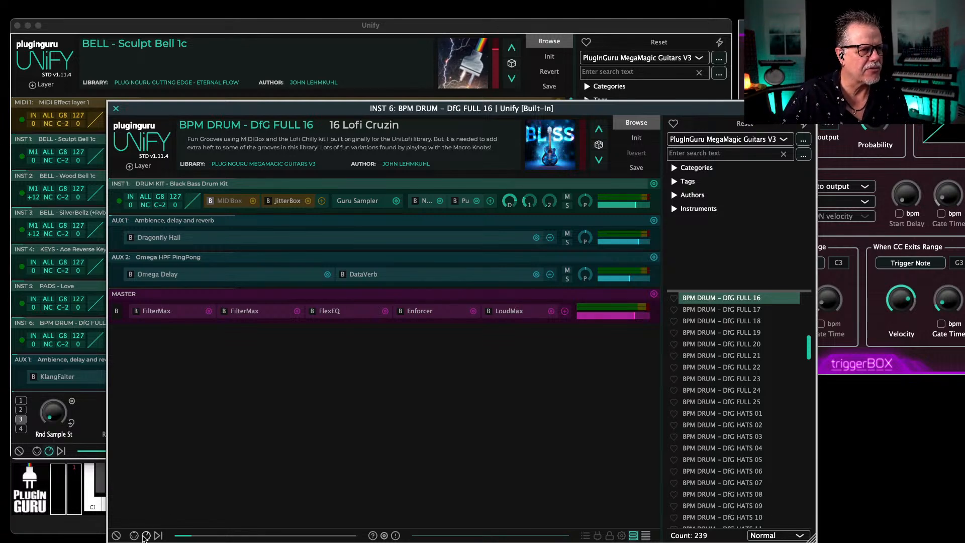
Step: Show the macro knobs of the nested drum patch
click(146, 536)
click(133, 535)
click(146, 535)
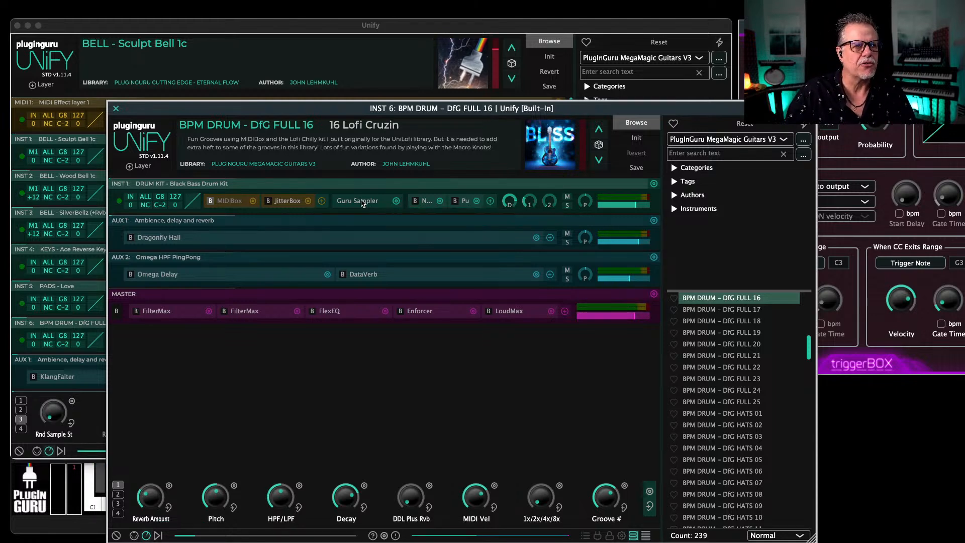
Step: Inspect the sample list in the nested drum kit's Guru Sampler, and close the sampler and nested patch windows
click(365, 201)
click(463, 198)
scroll(455, 301, down, 5)
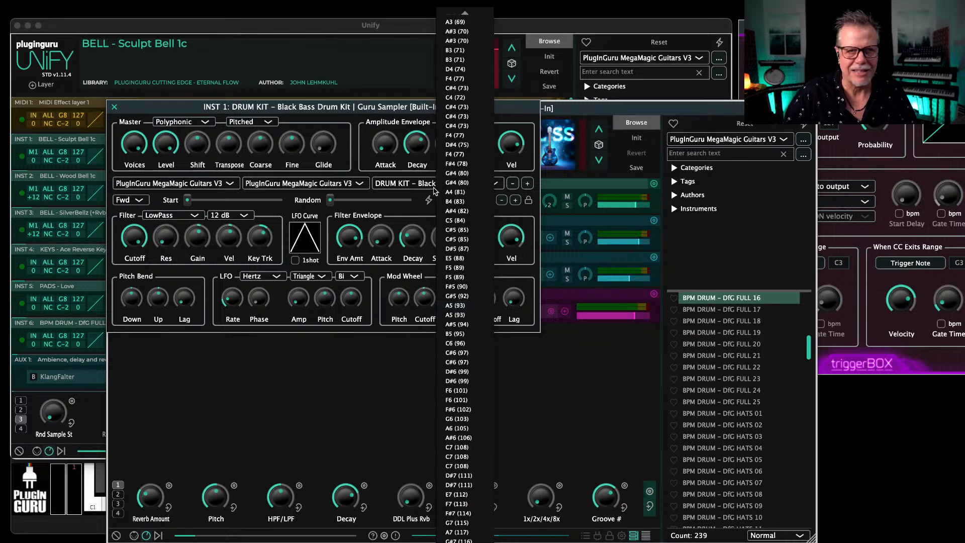
click(115, 107)
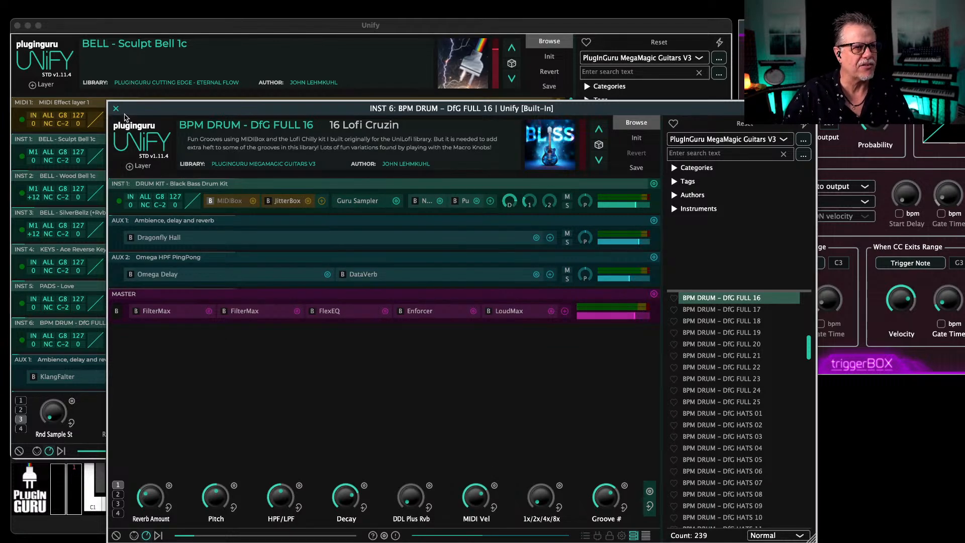
click(115, 108)
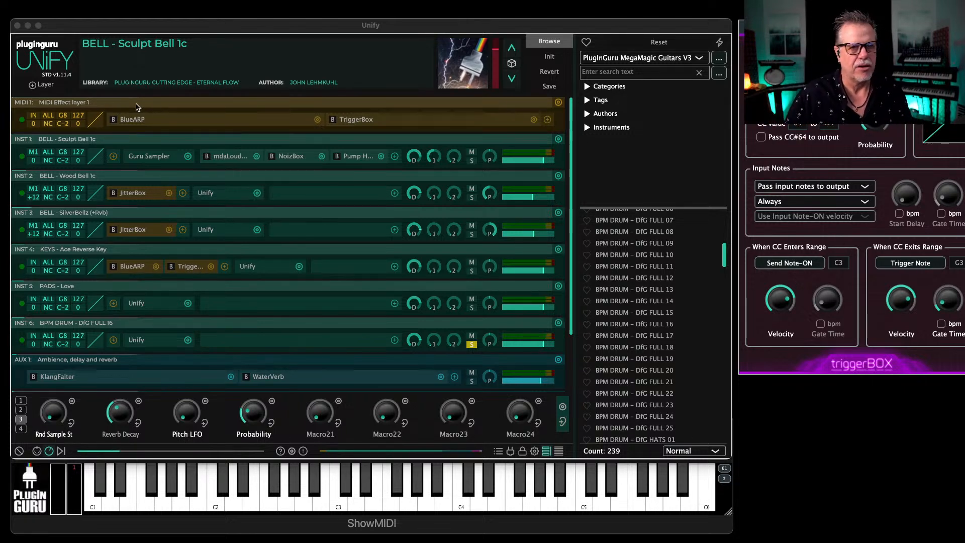
Step: Unsolo the INST 6 drum layer, audition DfG FULL 11, 12 and 16 inside it, and load BPM DRUM - DfG FULL 17
click(471, 345)
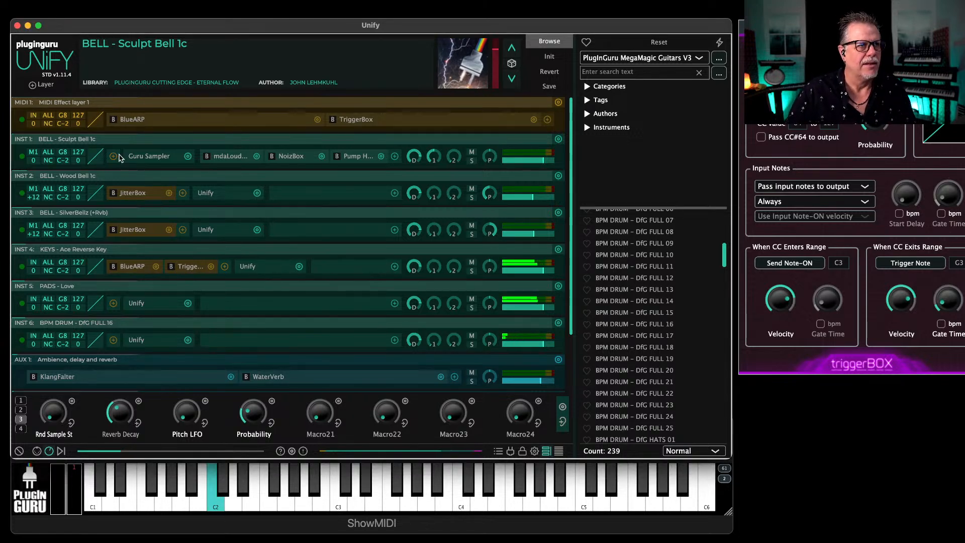
click(139, 339)
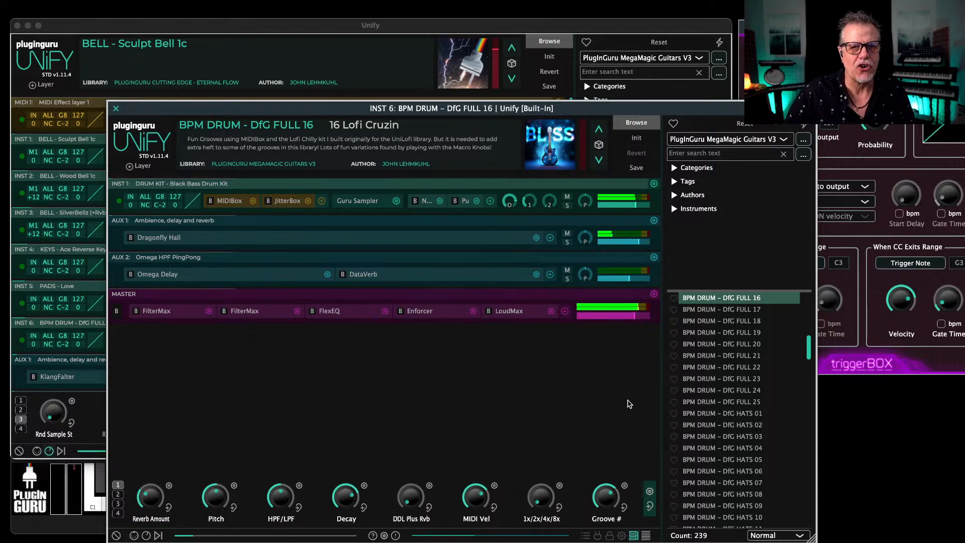
scroll(723, 399, up, 3)
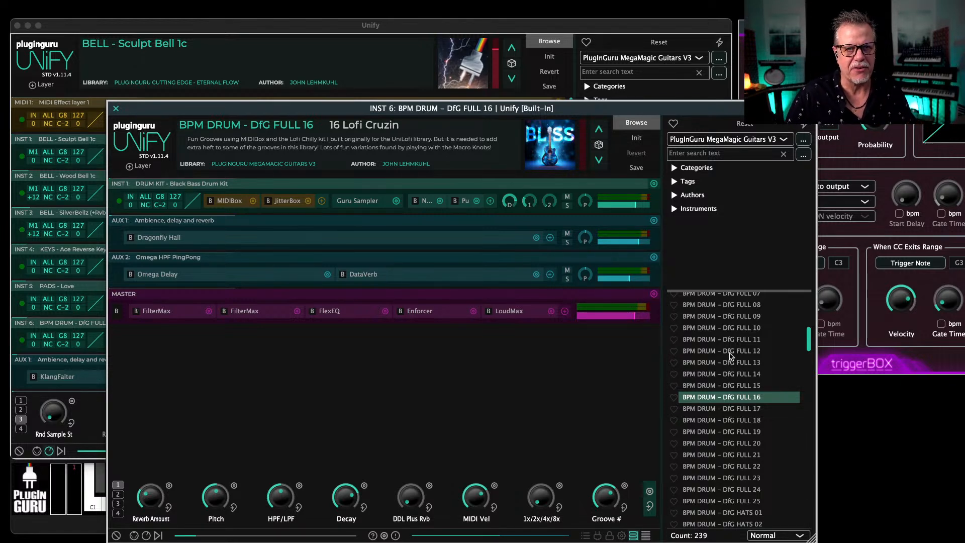
click(728, 340)
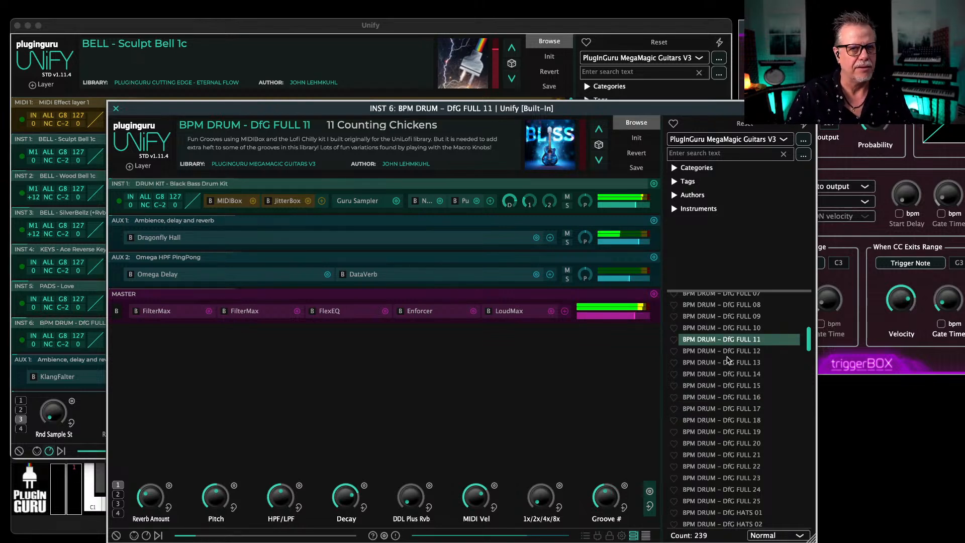
click(725, 352)
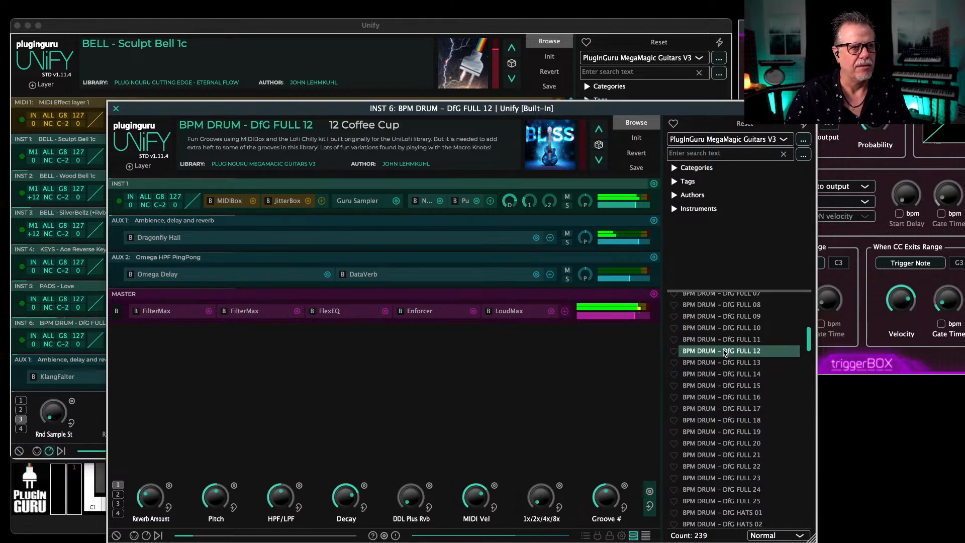
click(719, 397)
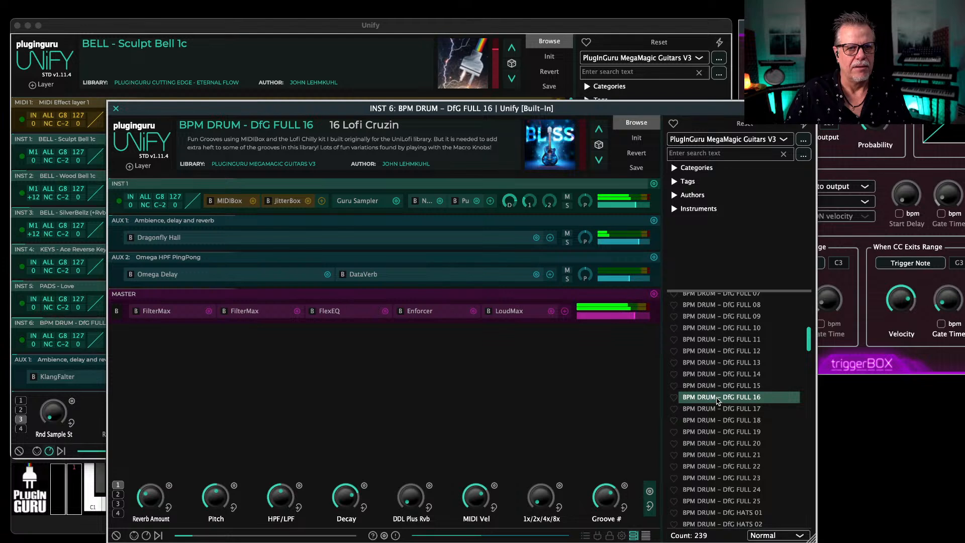
click(719, 412)
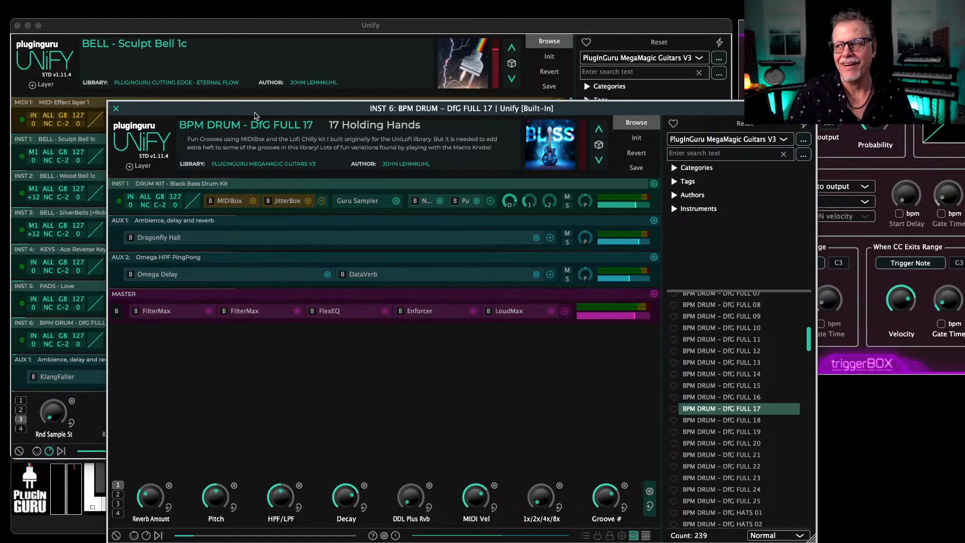
click(117, 110)
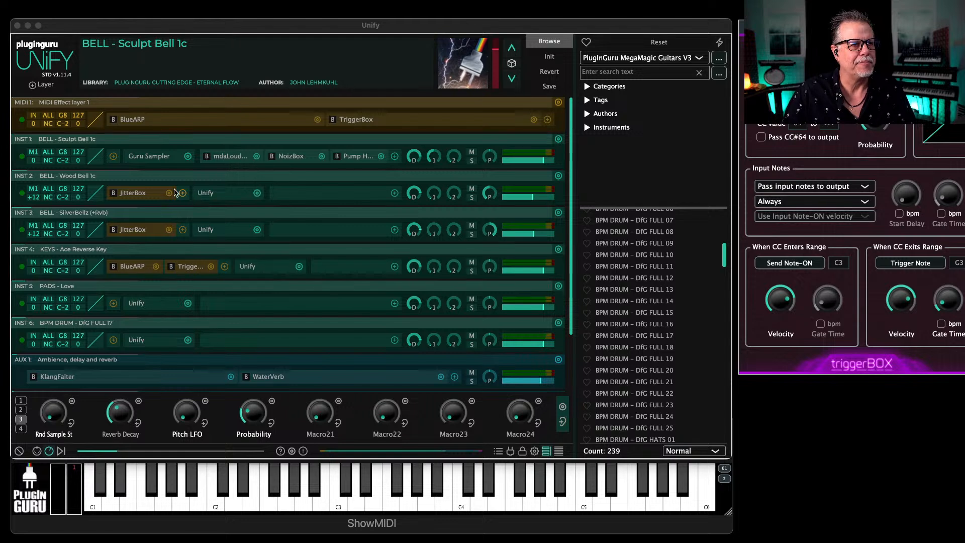
Step: Reveal the BPM DRUM - DfG FULL 13 patch in Finder and check the size of the Unify Standard Library folder
right_click(150, 156)
right_click(631, 292)
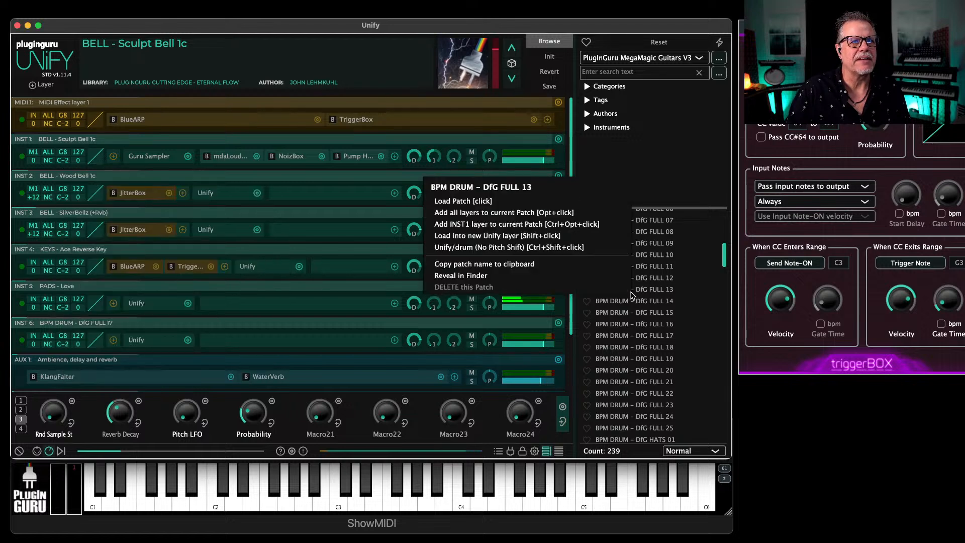
click(470, 275)
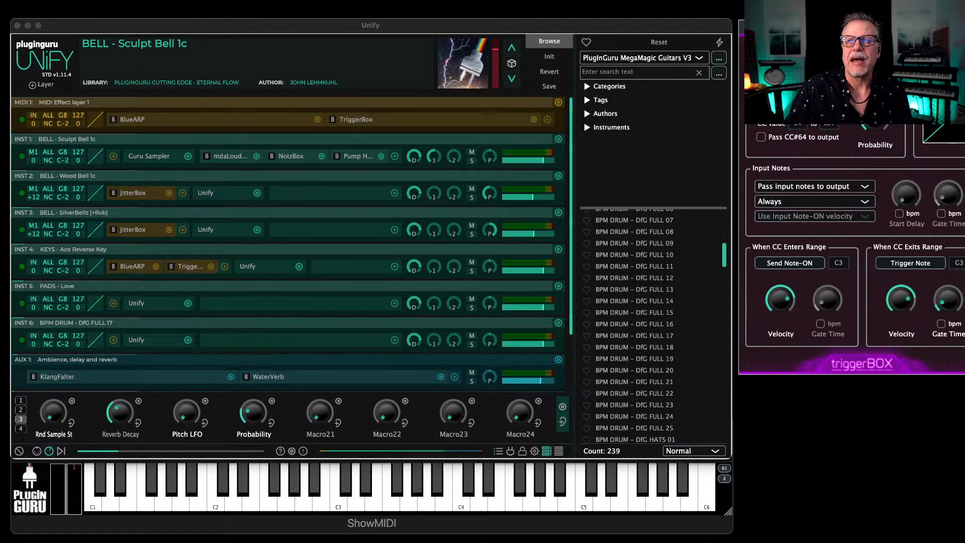
drag(962, 61, 418, 32)
scroll(298, 391, up, 1)
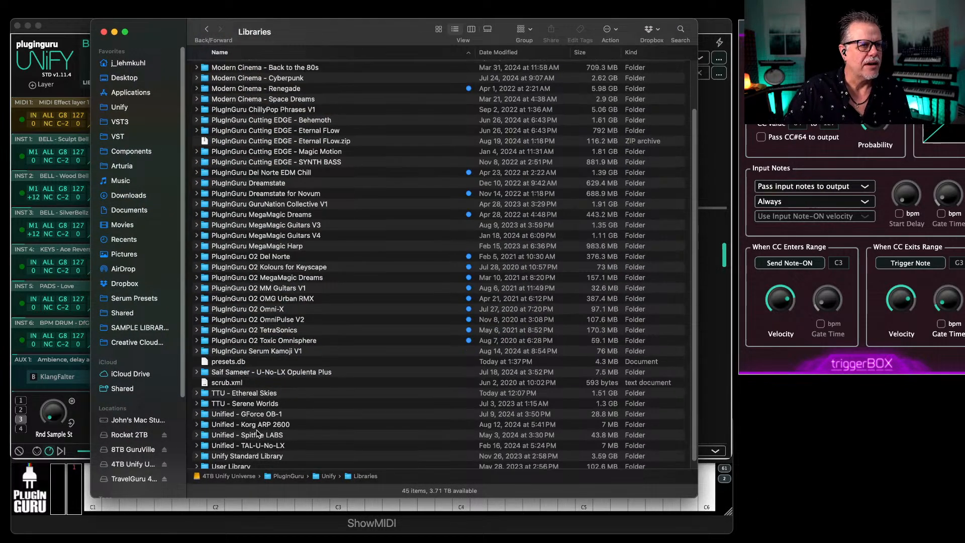
scroll(257, 433, down, 1)
click(257, 447)
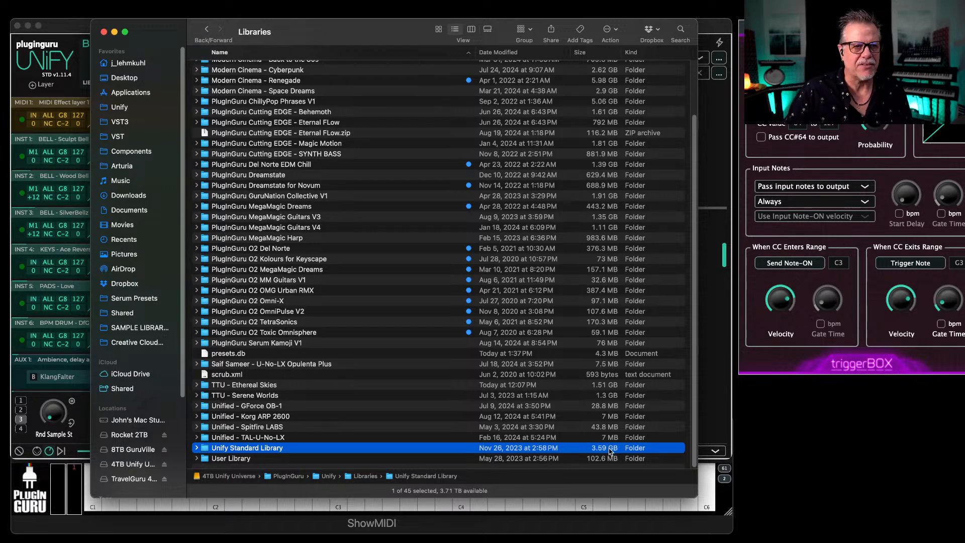
drag(323, 36, 964, 36)
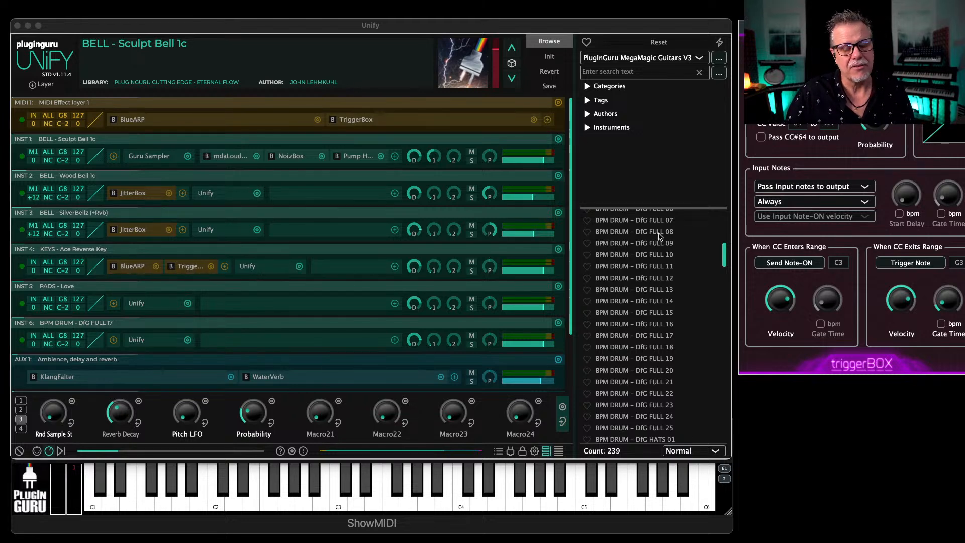
Step: Open the main data folder from the settings to view its contents, and close the folder and the settings
click(535, 451)
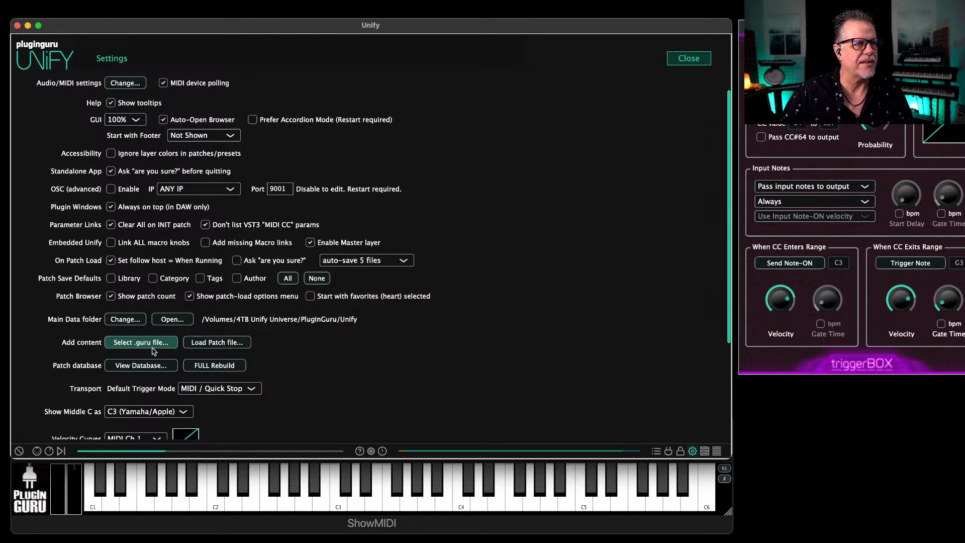
click(182, 320)
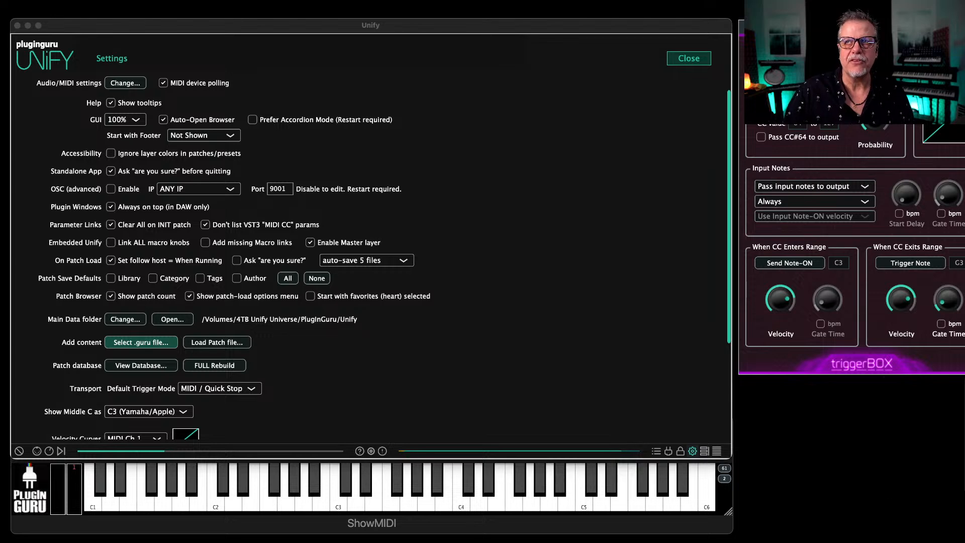
drag(964, 29, 405, 48)
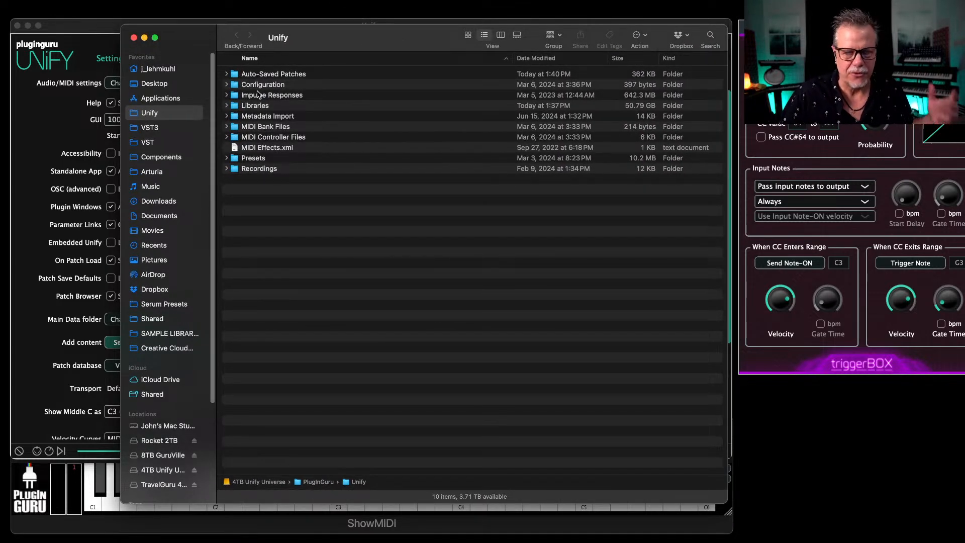
click(135, 38)
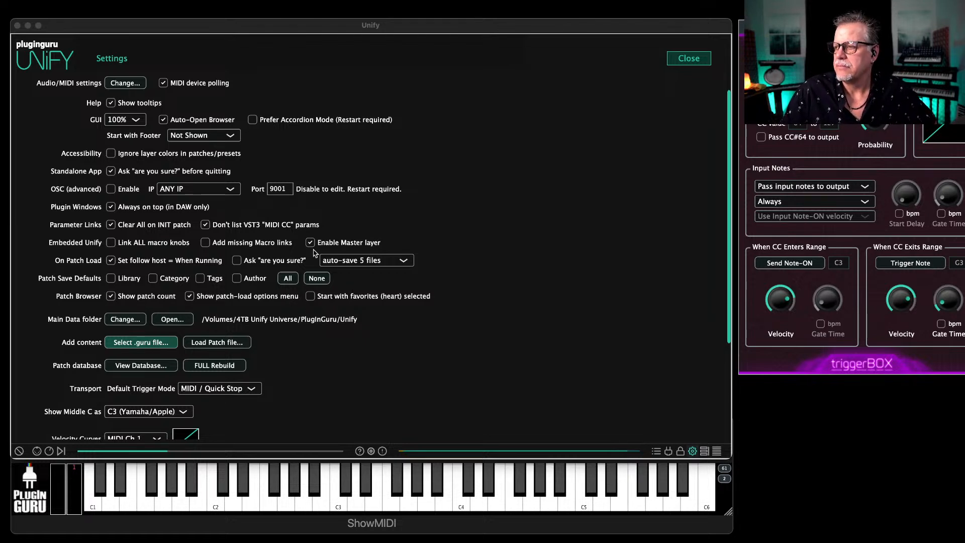
click(688, 58)
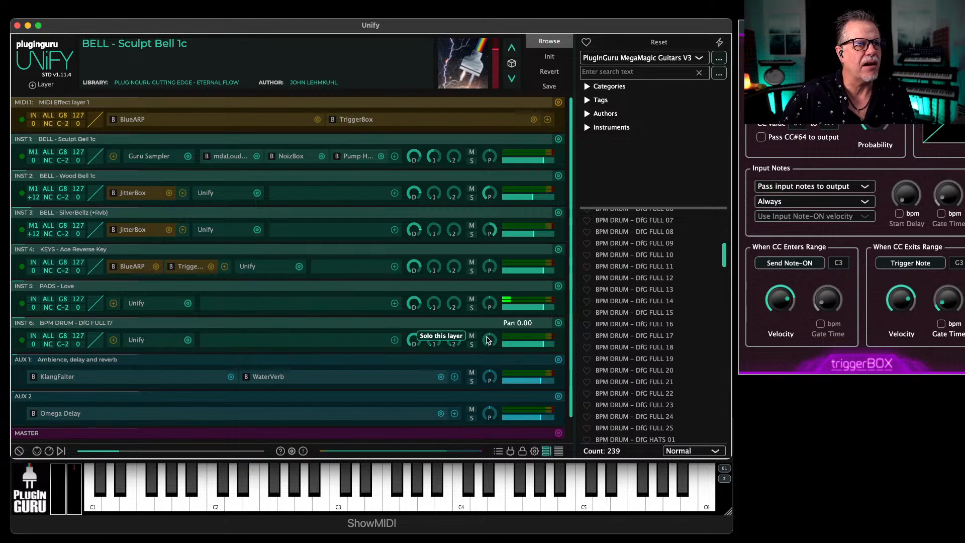
Step: Solo the BPM DRUM - DfG FULL 17 layer and switch to the browser page offering the free Century Tube Channel Strip
click(472, 345)
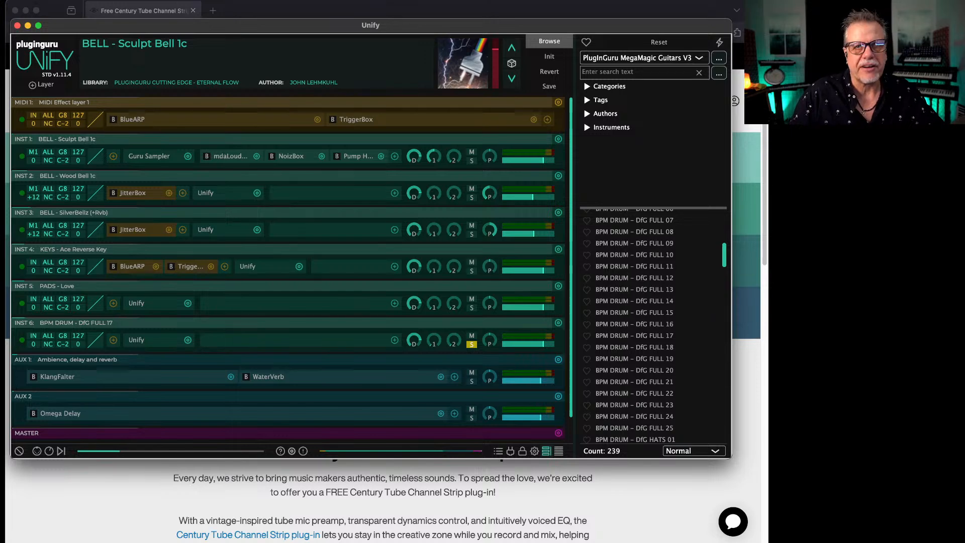
click(693, 11)
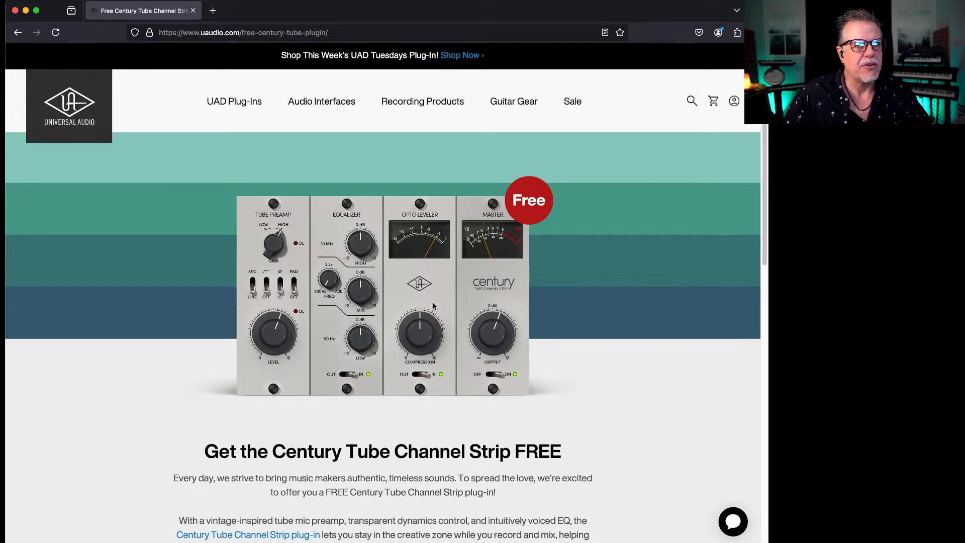
Step: Launch the Universal Audio plug-in manager through a Spotlight search
key(super+space)
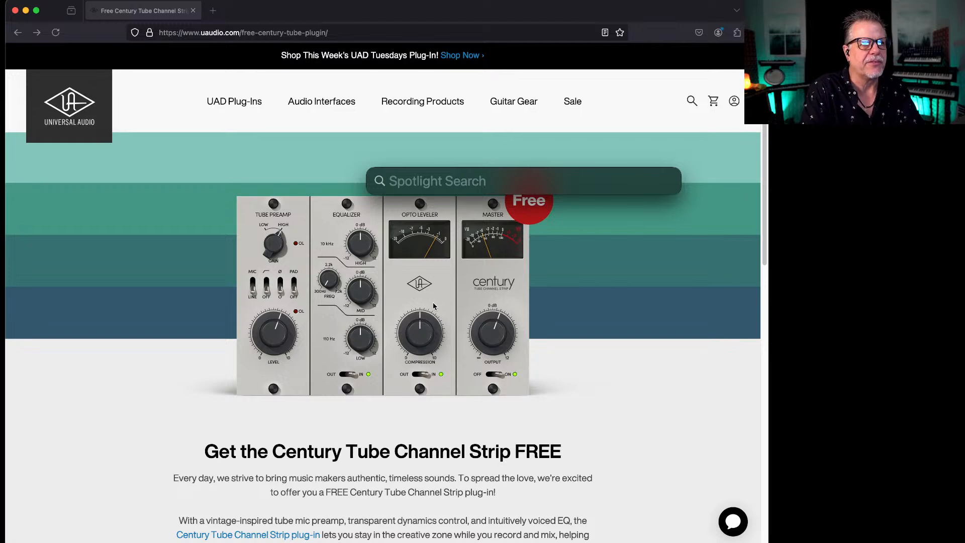
text(uni)
key(BackSpace)
key(BackSpace)
text(a)
key(BackSpace)
key(BackSpace)
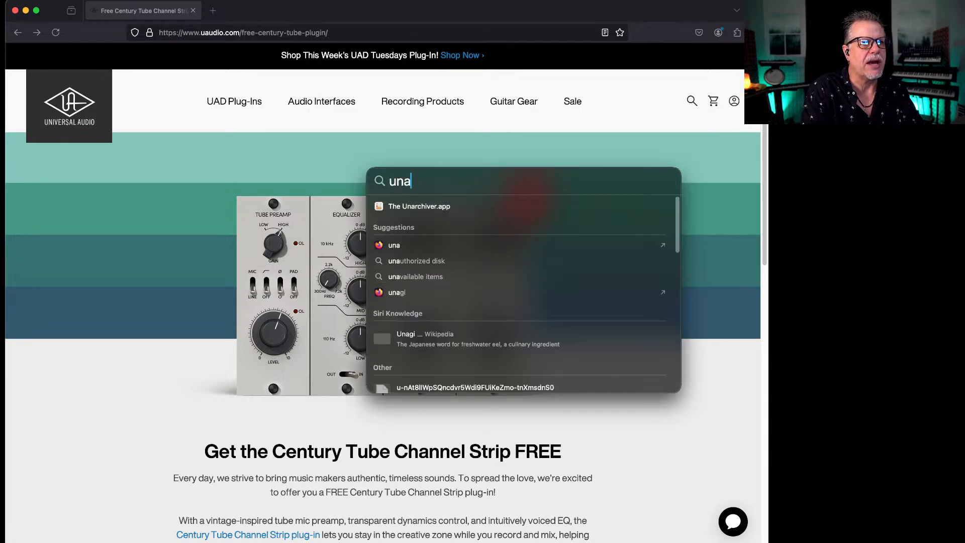
key(BackSpace)
text(a)
key(Return)
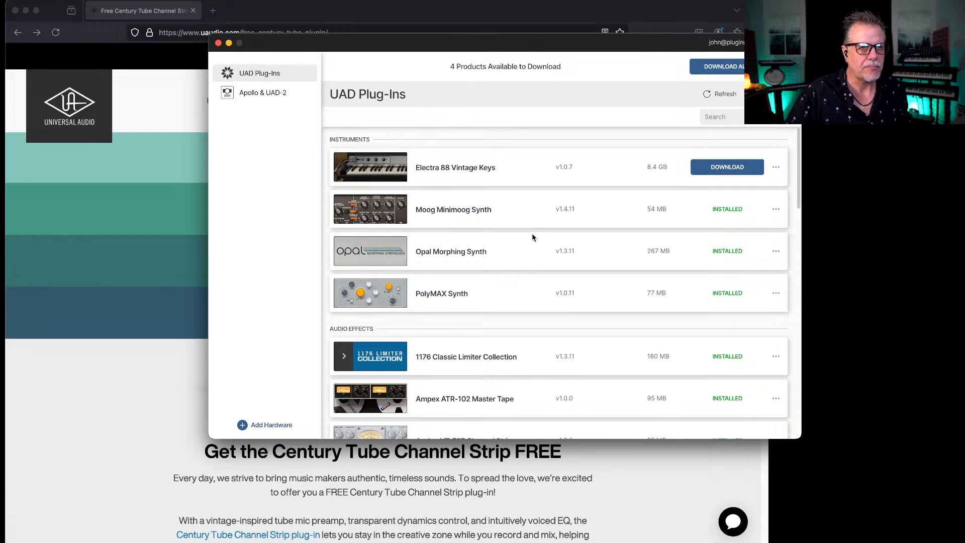
Step: Look through the instruments and audio effects in the UAD Plug-Ins list, and move the manager window out of view
scroll(533, 236, down, 2)
scroll(533, 238, down, 3)
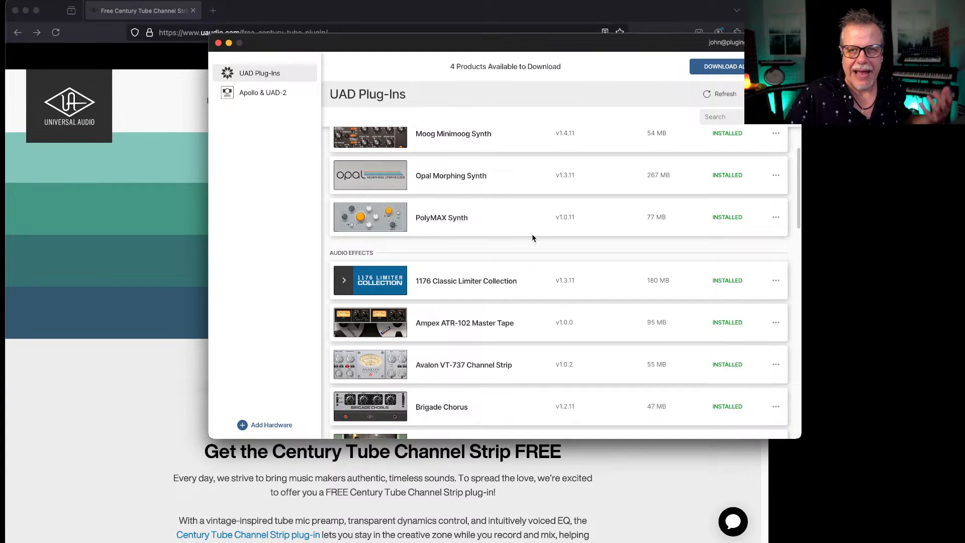
scroll(531, 237, down, 8)
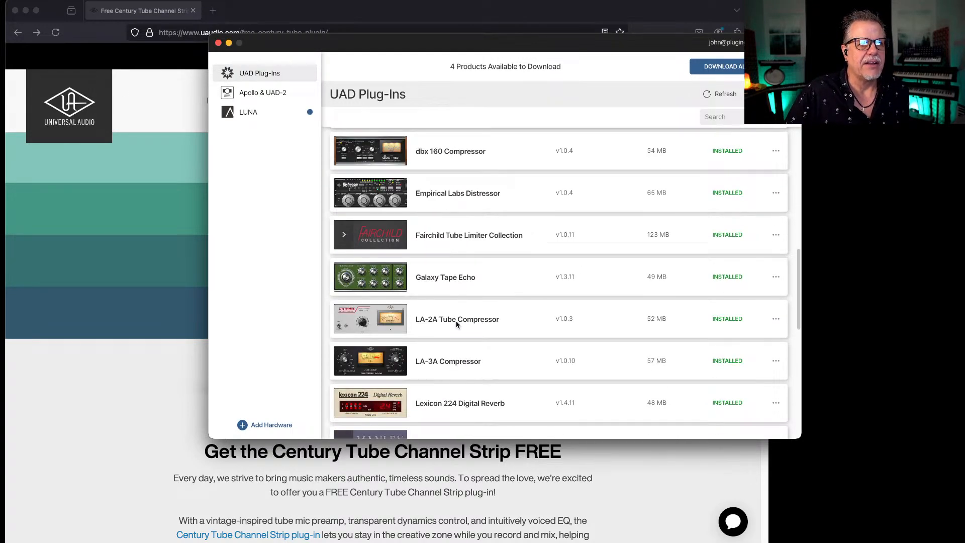
drag(409, 48, 964, 48)
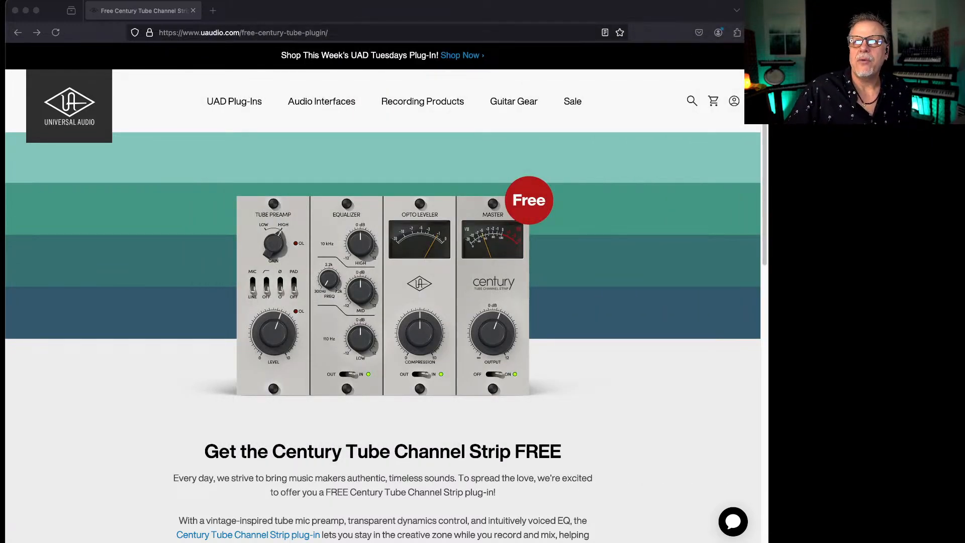
Step: Return to Unify and insert the UADx Century Tube Channel Strip (VST3) as an effect on the INST 6 drum layer
key(super+Tab)
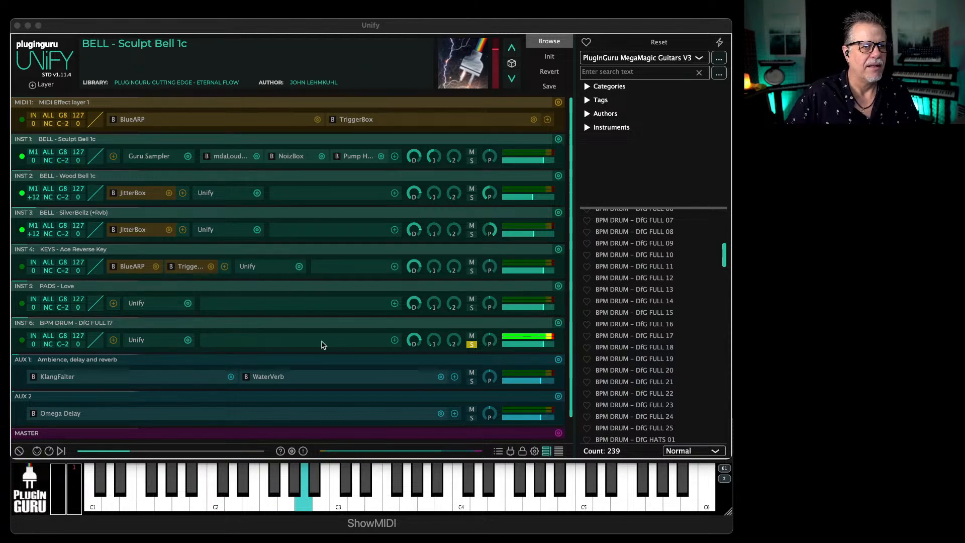
click(295, 340)
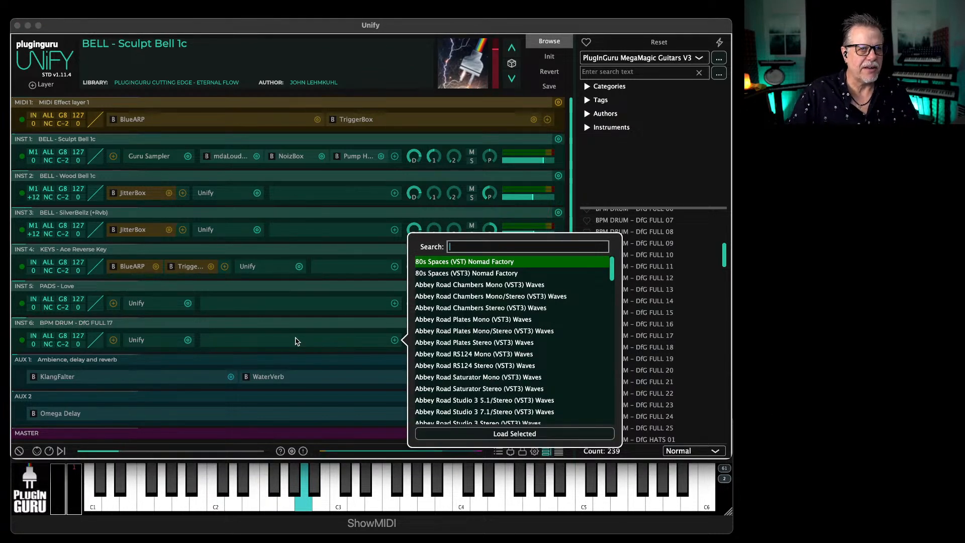
text(century)
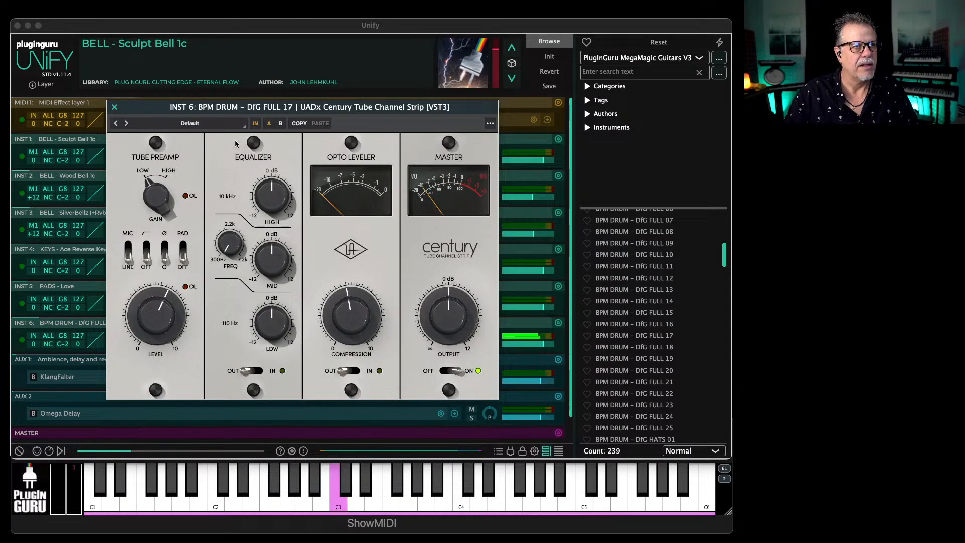
Step: Audition the Century Tube Channel Strip presets DI Bass and DI Funk Guitar, and load Drum Crush
click(127, 123)
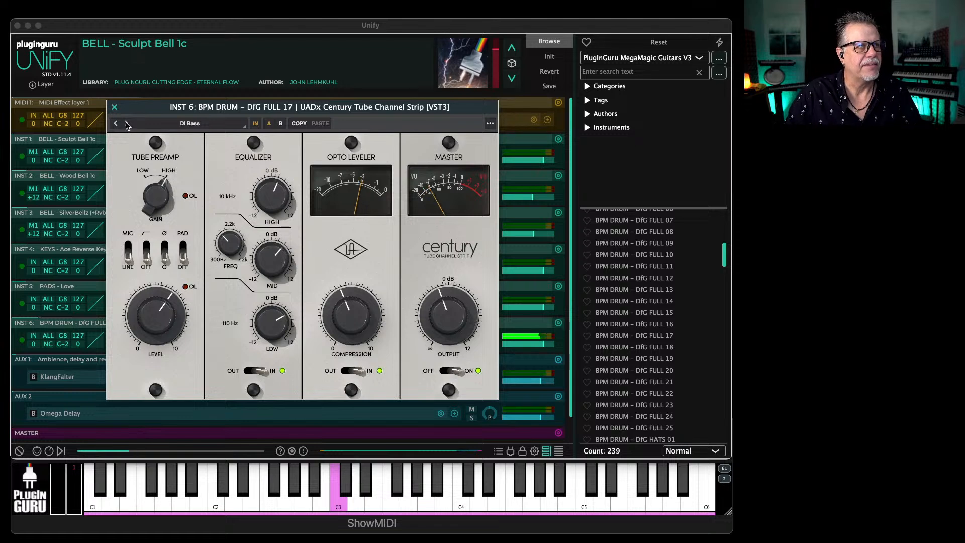
click(126, 123)
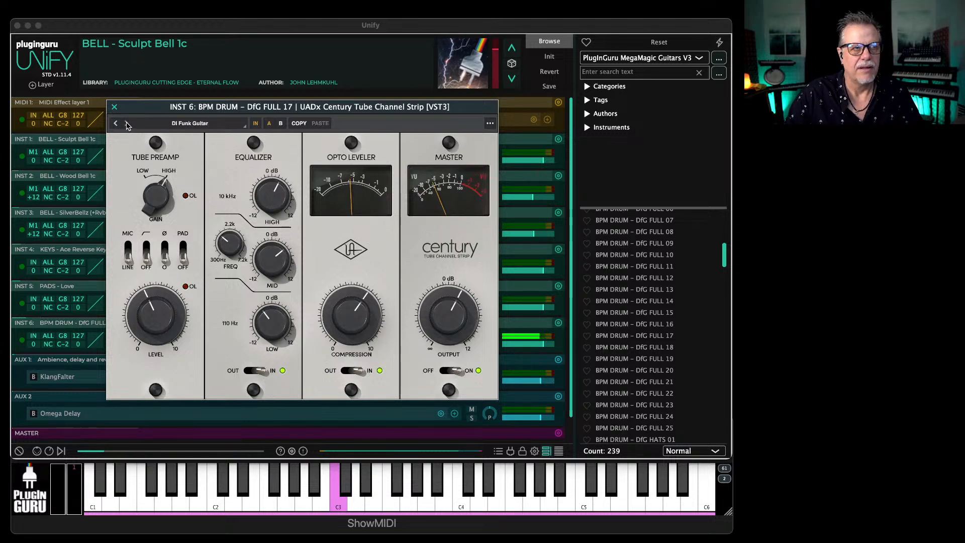
click(127, 124)
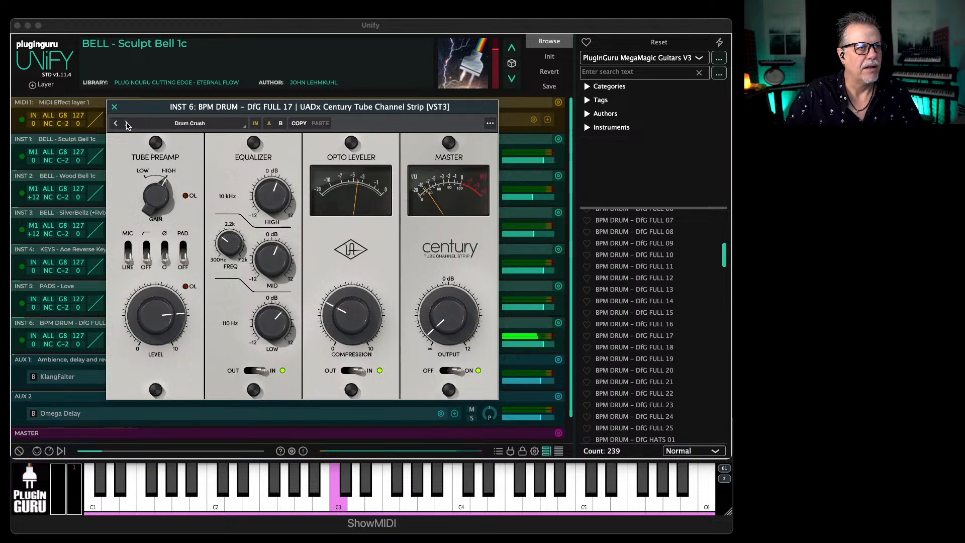
Step: Audition the Century Tube presets Female Rap Clean, Female Rap Overload and Blasted Bass, and reload Drum Crush
click(127, 123)
click(127, 123)
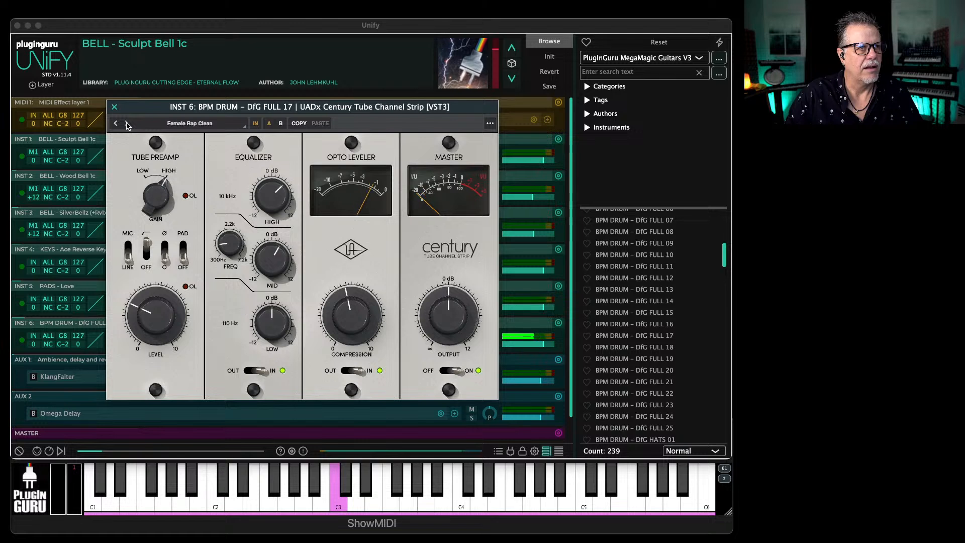
click(169, 124)
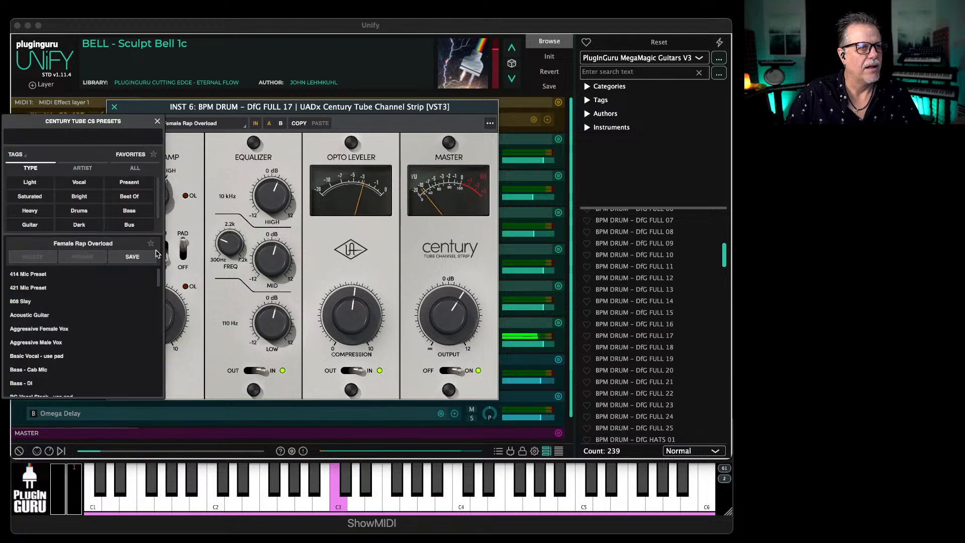
scroll(70, 346, down, 3)
click(67, 354)
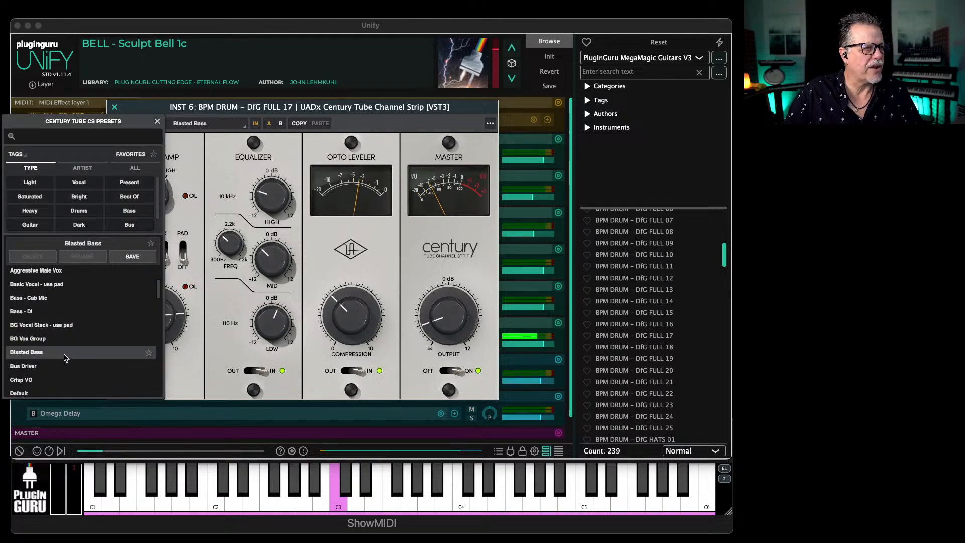
scroll(71, 362, down, 2)
click(74, 357)
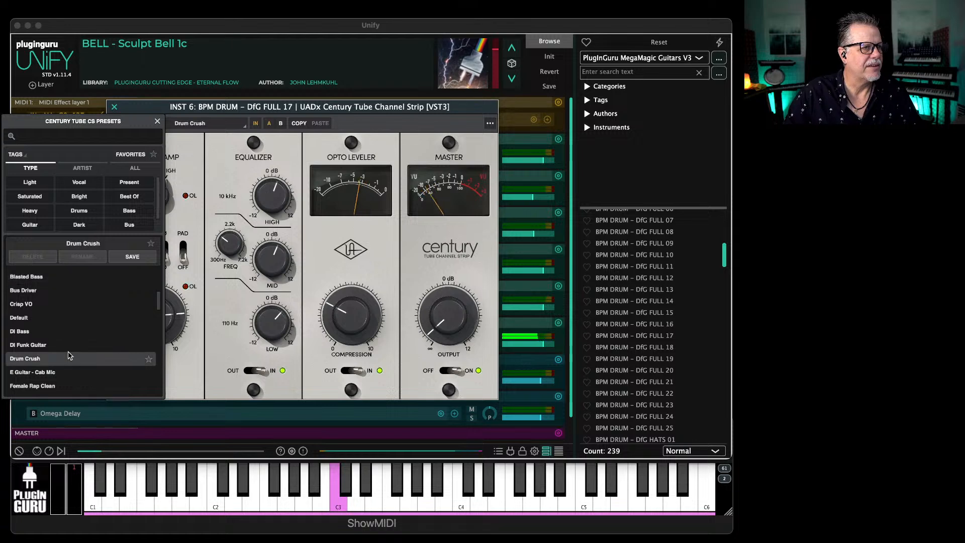
scroll(78, 355, down, 1)
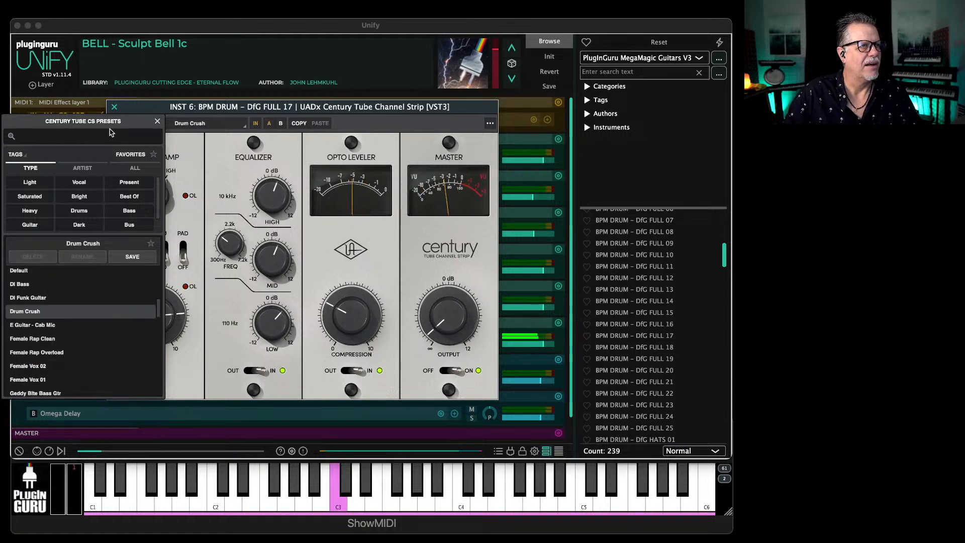
click(157, 121)
Step: Set the Tube Preamp level to about 6, switch its input to Mic, and enable the pad, low-cut filter and phase inversion
drag(170, 315, 149, 277)
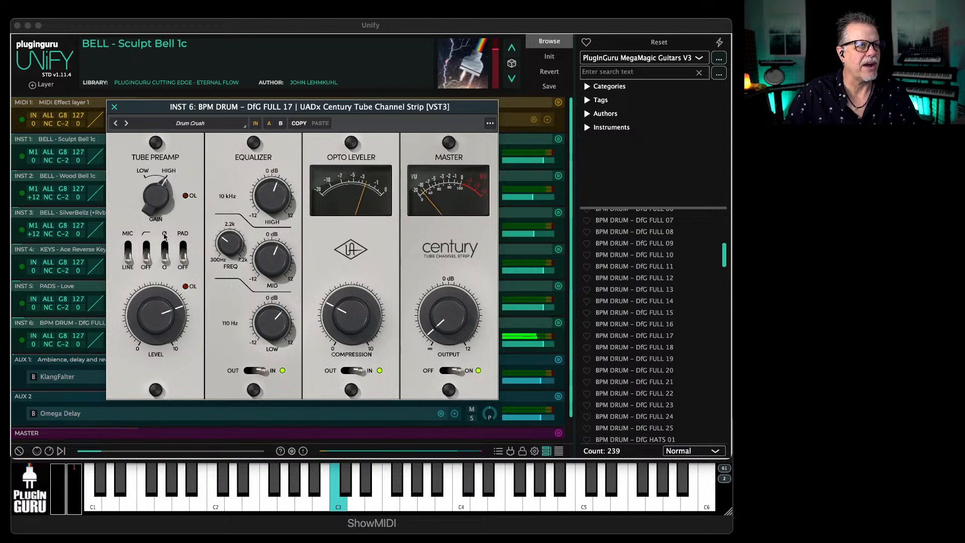
drag(174, 307, 172, 321)
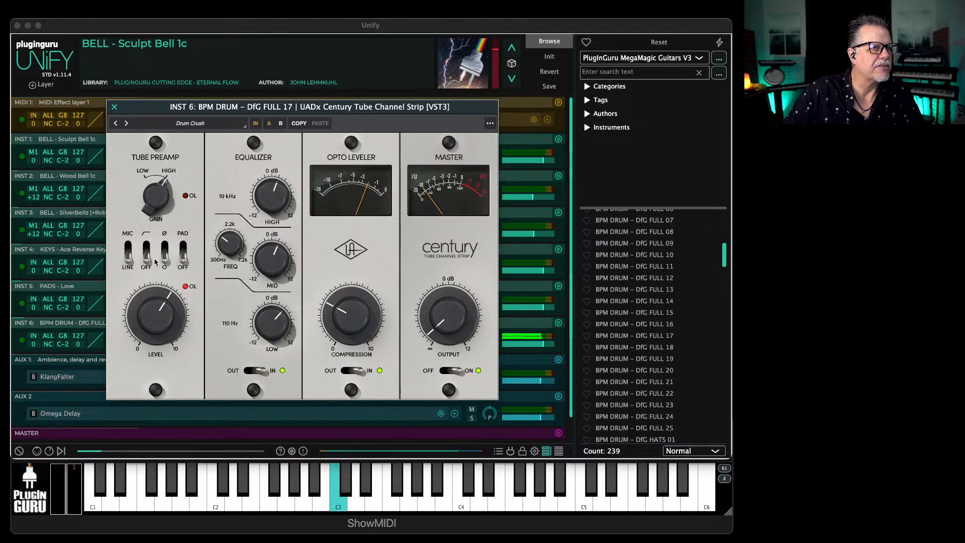
click(130, 256)
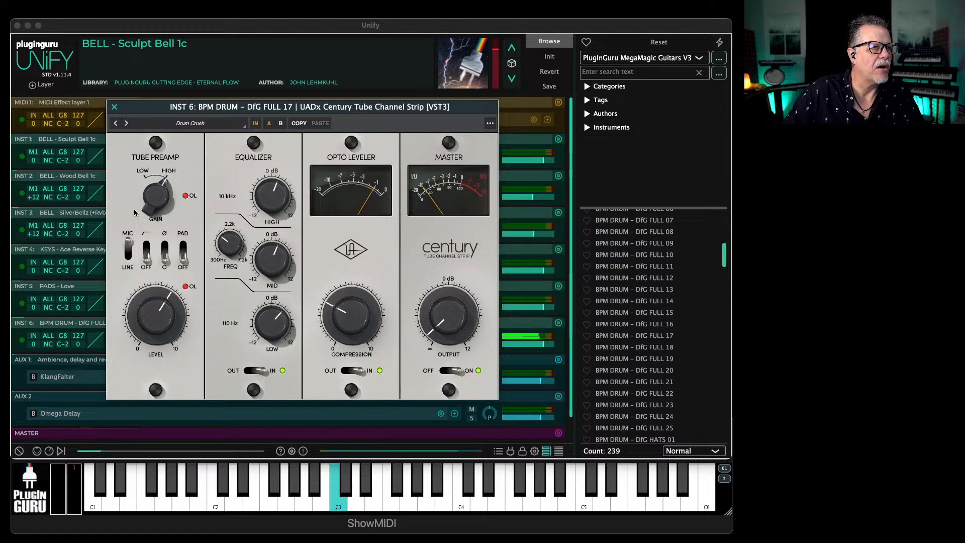
click(183, 257)
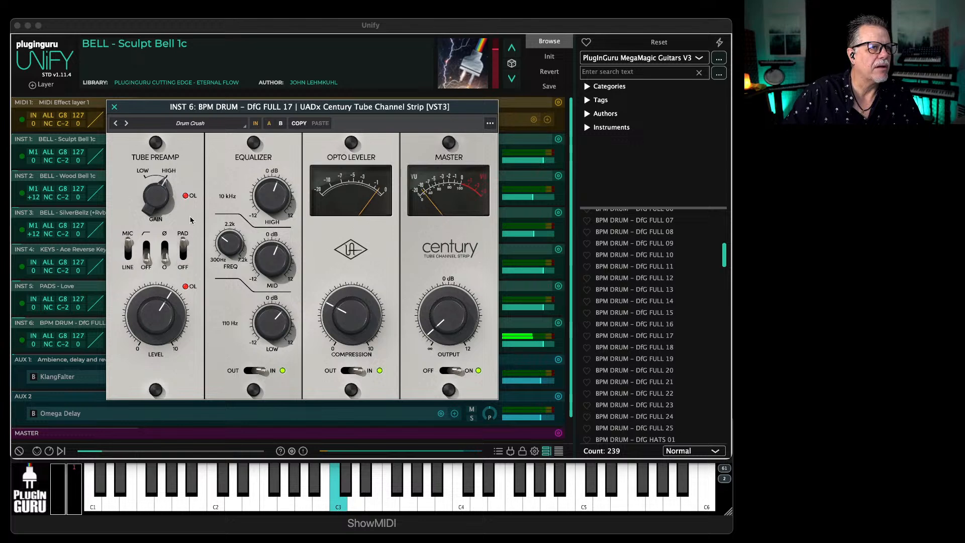
click(129, 253)
click(130, 243)
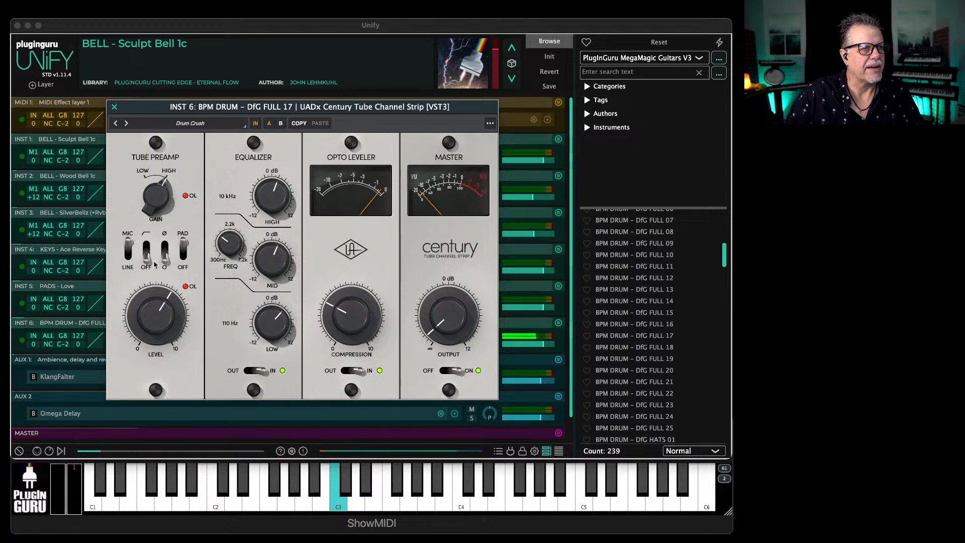
click(146, 254)
click(164, 253)
Step: Lower the Tube Preamp level to about 4 and raise the master output
drag(165, 302, 164, 326)
drag(446, 321, 440, 277)
mouse_move(172, 299)
mouse_down()
mouse_move(166, 338)
mouse_move(171, 317)
mouse_up()
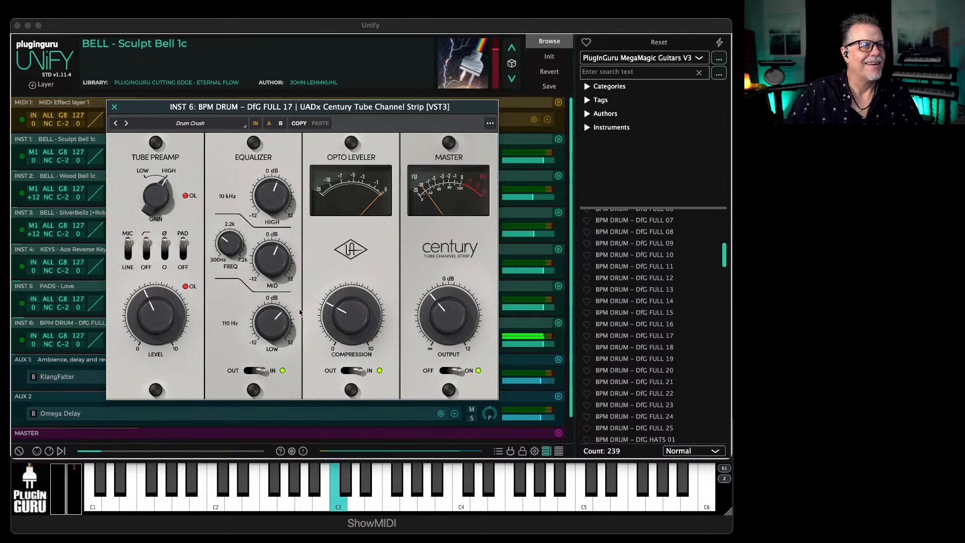
Step: Reshape the equalizer by boosting the high, mid and low bands and raising the mid frequency
drag(288, 324, 274, 362)
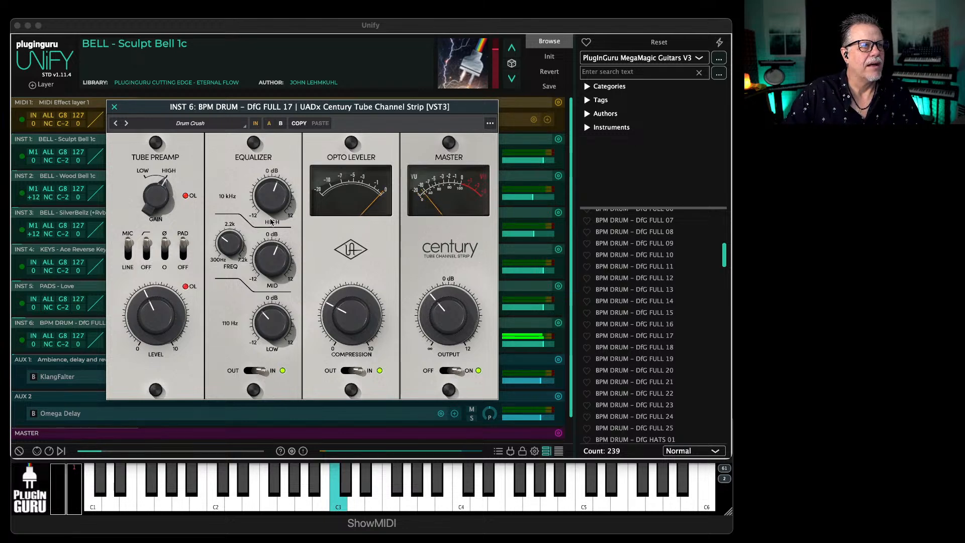
drag(275, 200, 277, 184)
drag(266, 260, 275, 239)
drag(236, 240, 247, 211)
drag(268, 263, 258, 301)
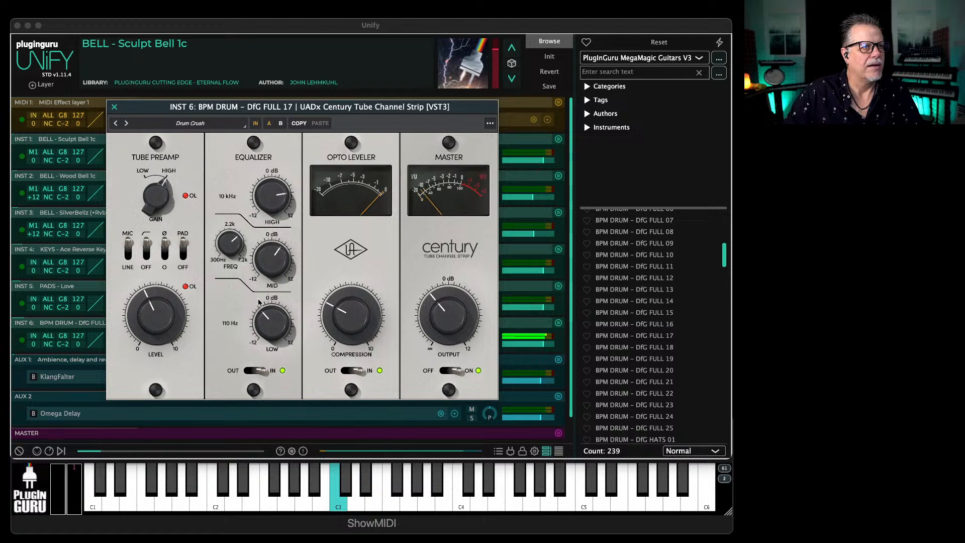
drag(271, 344, 273, 318)
Step: Switch the Tube Preamp input back to Line with the pad off, and lower its level to about 3
click(128, 262)
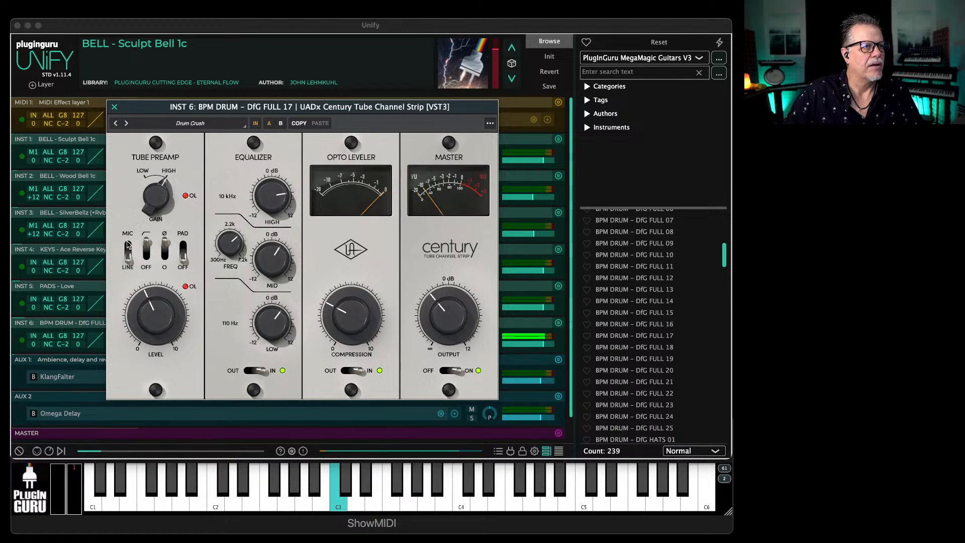
drag(152, 309, 155, 327)
Step: Raise the master output, compare the Opto Leveler bypassed and engaged under heavy compression, and set Compression to about 4.5
drag(346, 326, 355, 278)
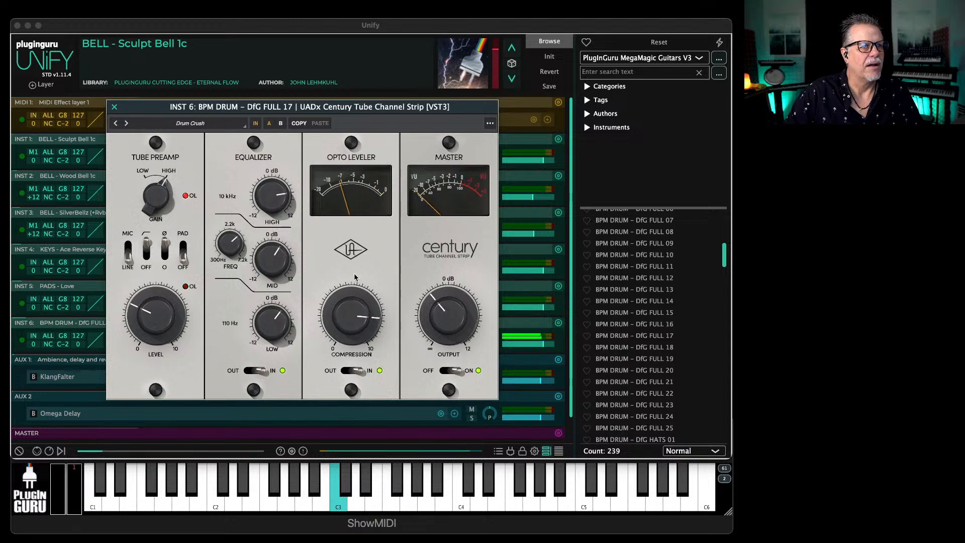
drag(443, 324, 451, 286)
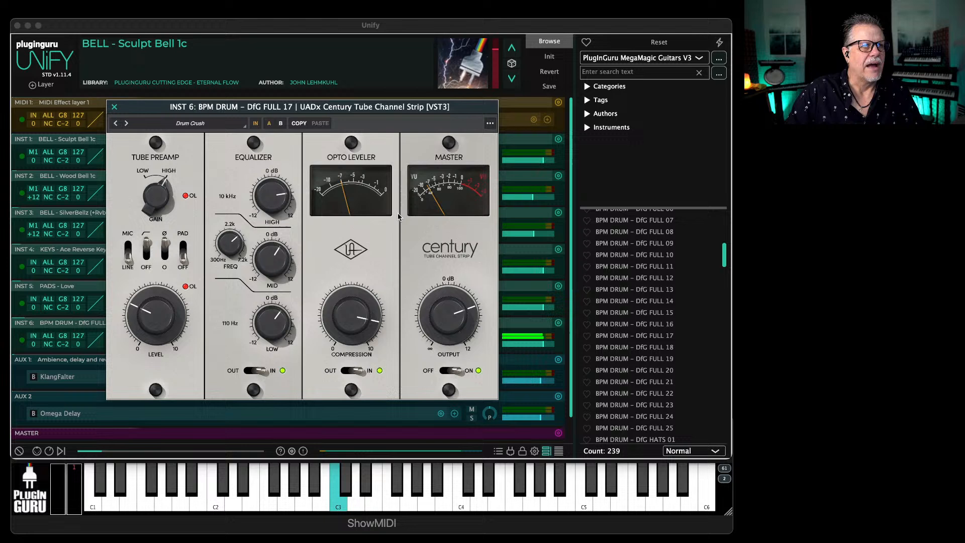
click(355, 372)
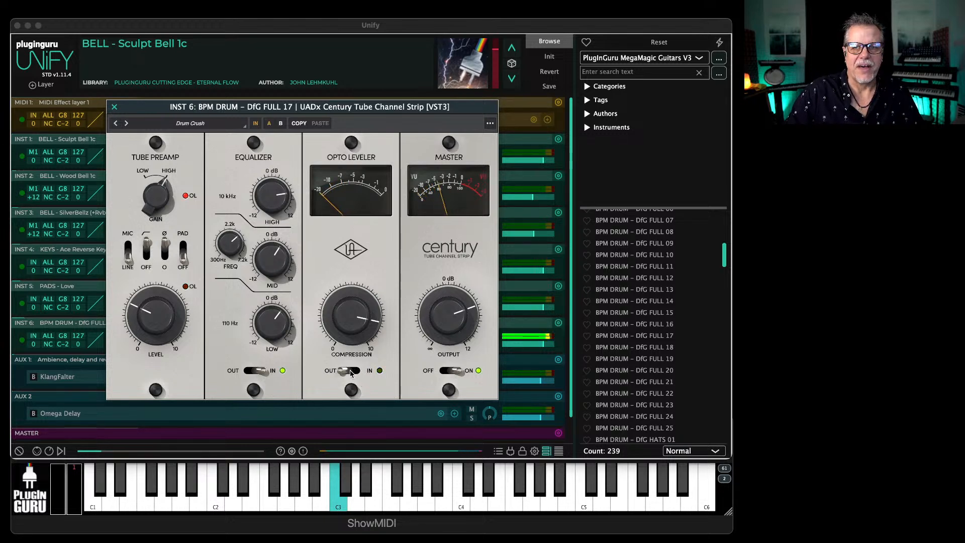
click(352, 371)
drag(352, 324, 353, 355)
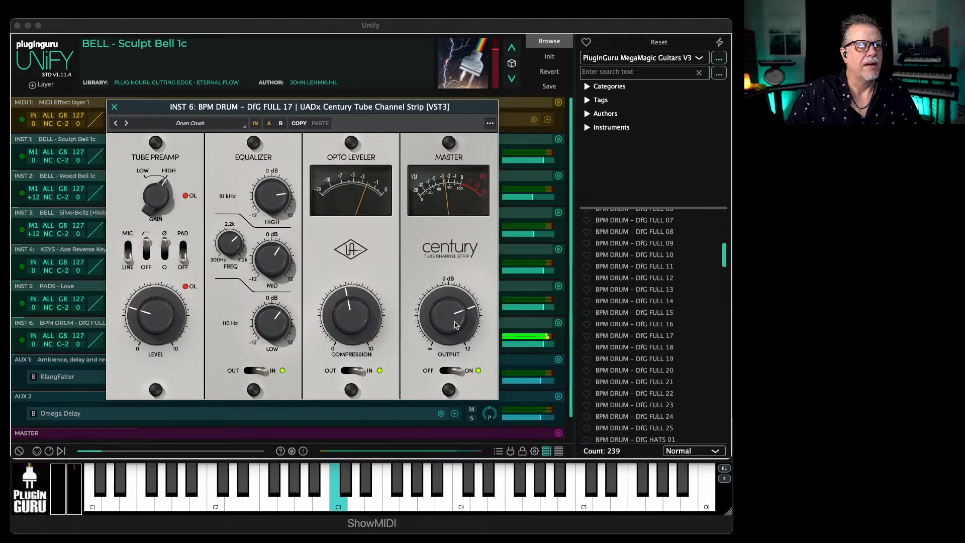
Step: Cut the equalizer's high and low bands, and boost the mid band with its frequency near 2.2 kHz
drag(279, 199, 275, 258)
drag(275, 309, 281, 391)
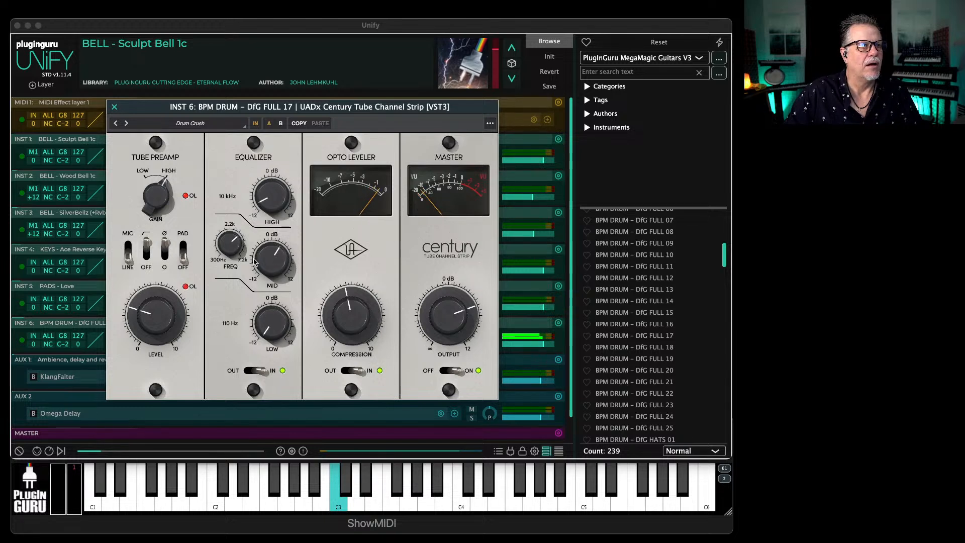
drag(274, 257, 231, 256)
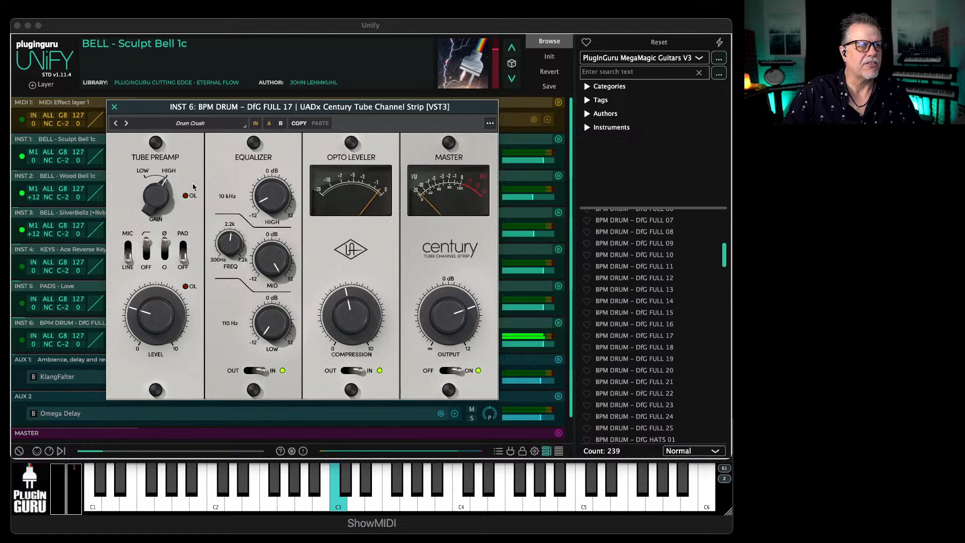
Step: Load the Female Vox 02 preset in the Century Tube Channel Strip and close the plug-in window
click(126, 124)
click(126, 123)
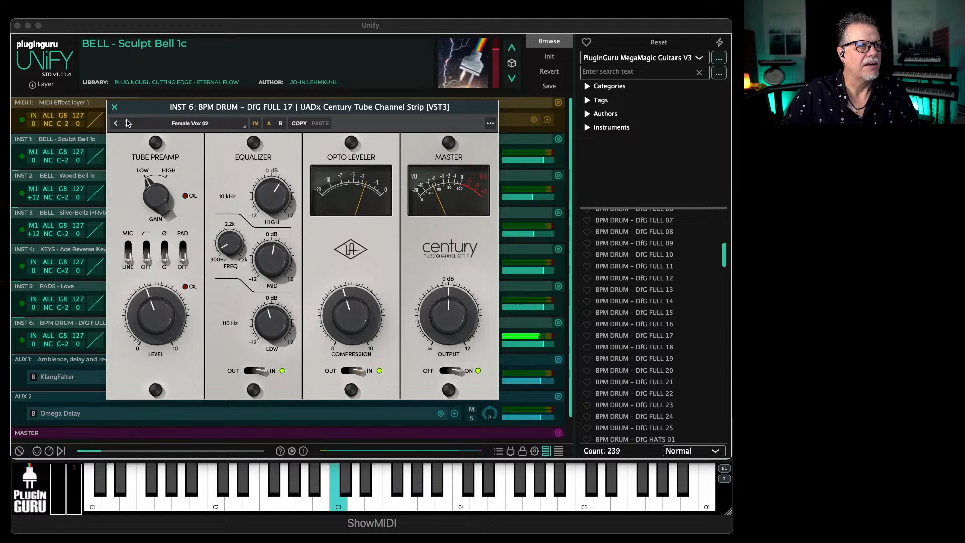
click(114, 107)
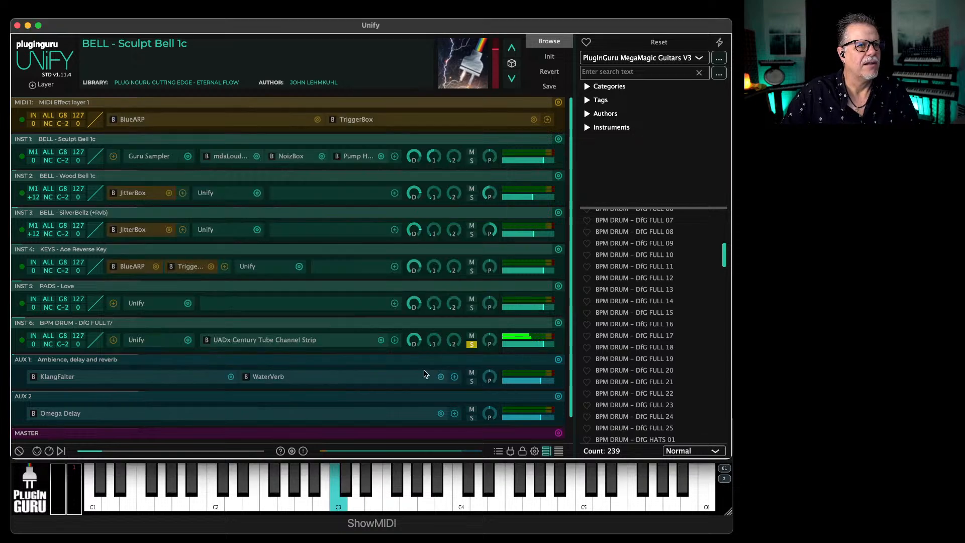
Step: Replace the INST 6 instrument with Kontakt 7 (VST3) and filter its library to the Native Instruments brand
click(141, 341)
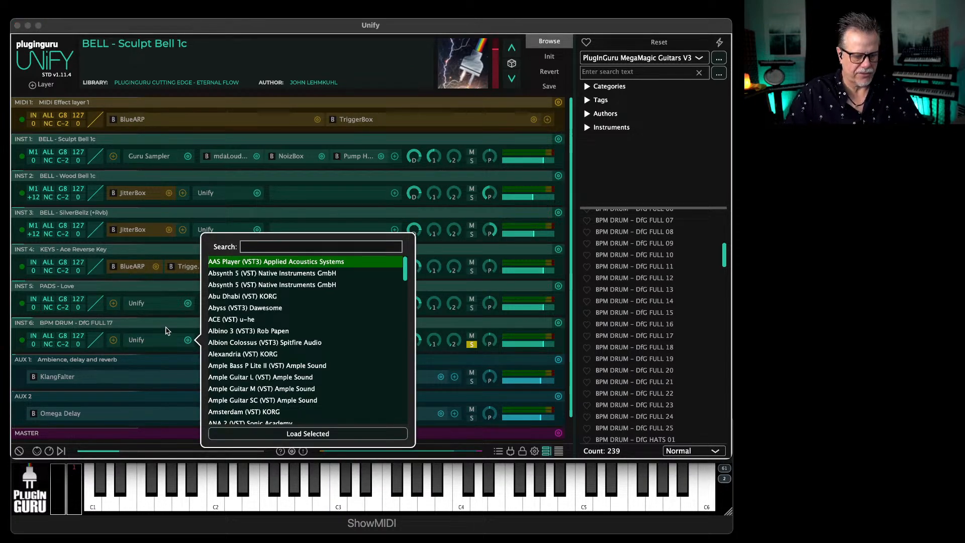
text(kon)
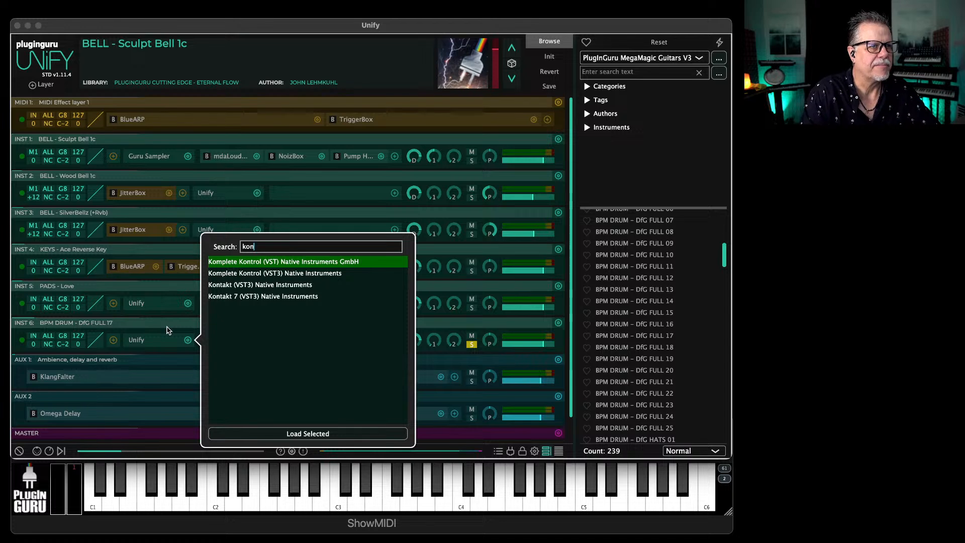
click(241, 296)
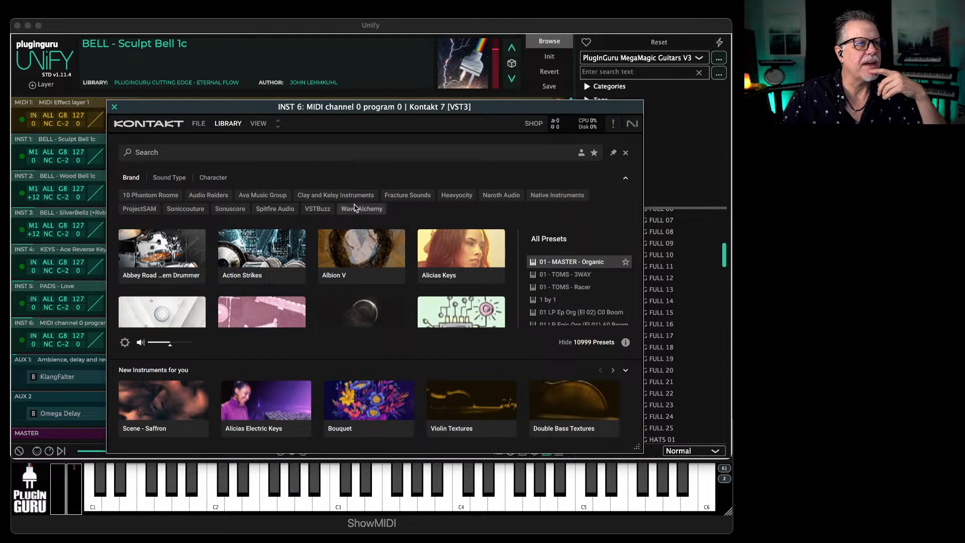
click(558, 196)
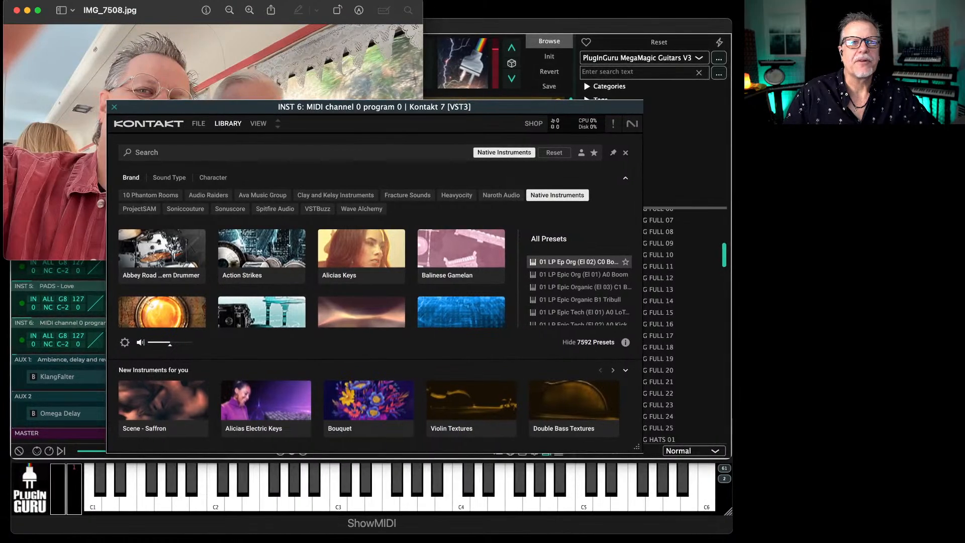
Step: Move the Kontakt window aside, view the IMG_7508.jpg photo at a larger size, and close the photo
drag(131, 106, 282, 318)
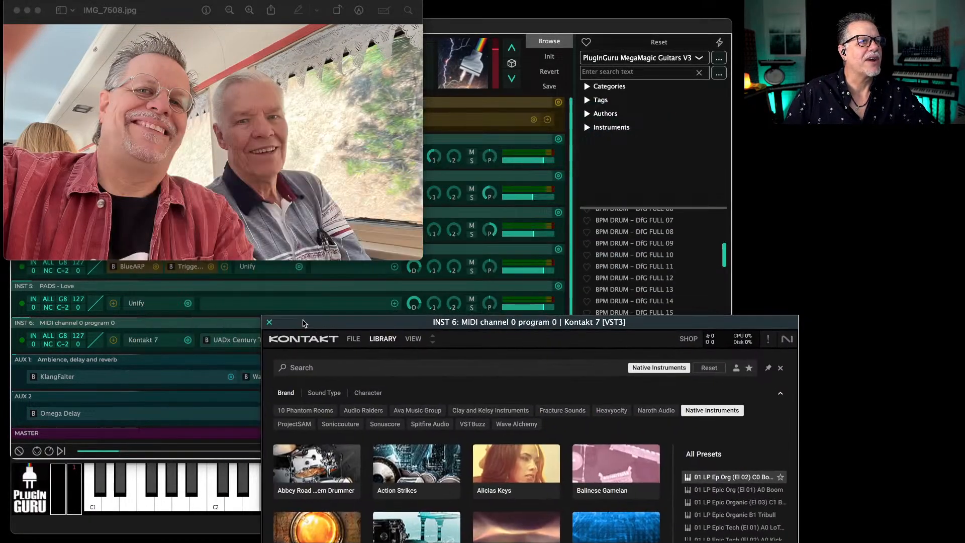
drag(197, 13, 208, 39)
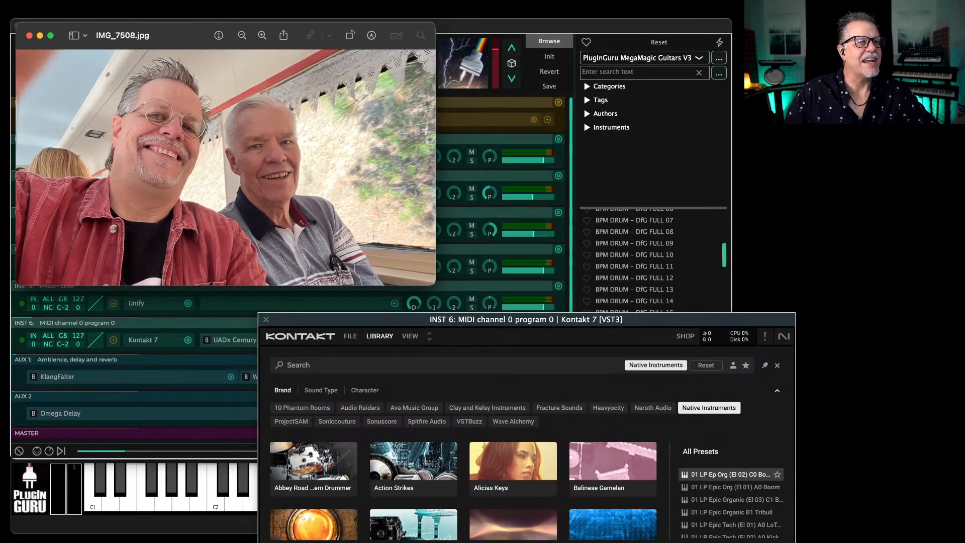
drag(430, 283, 524, 347)
drag(398, 323, 964, 317)
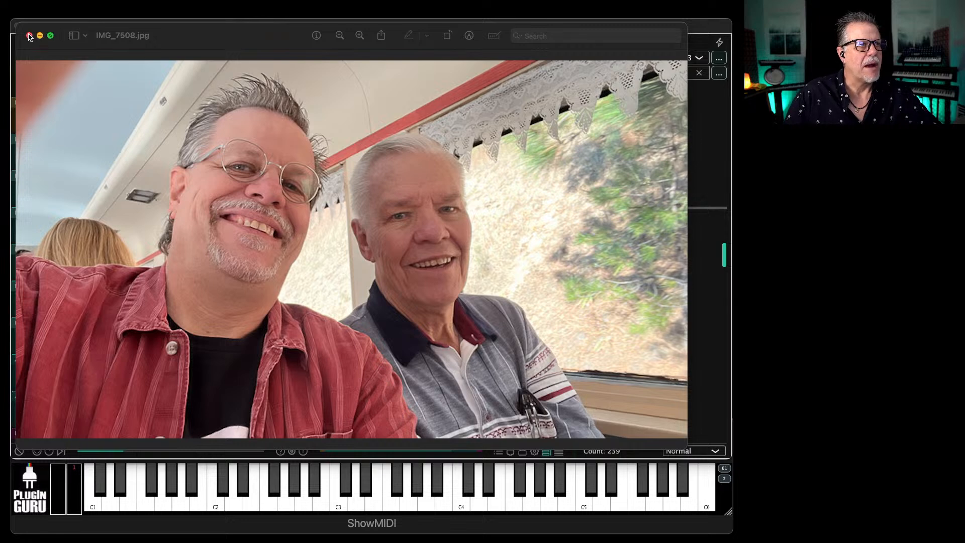
drag(685, 447, 519, 349)
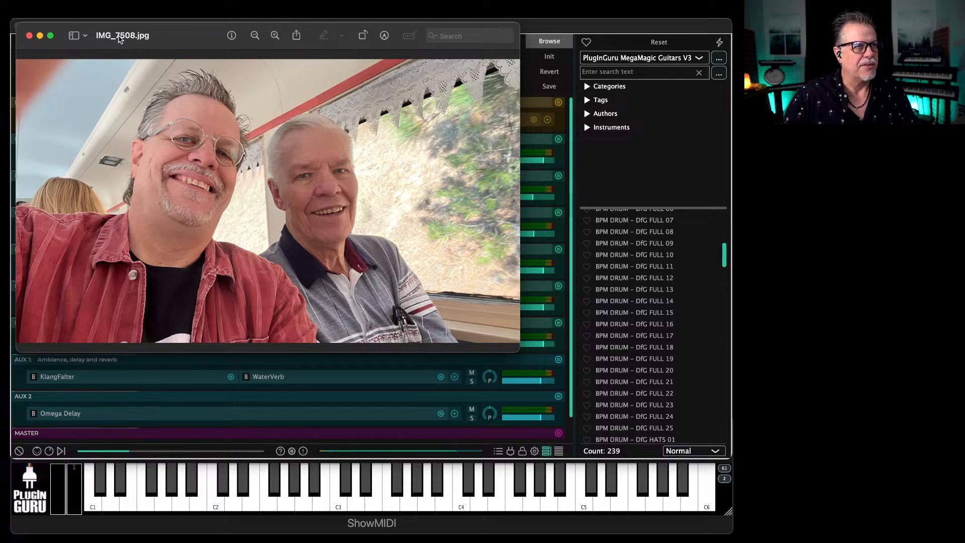
drag(188, 39, 183, 38)
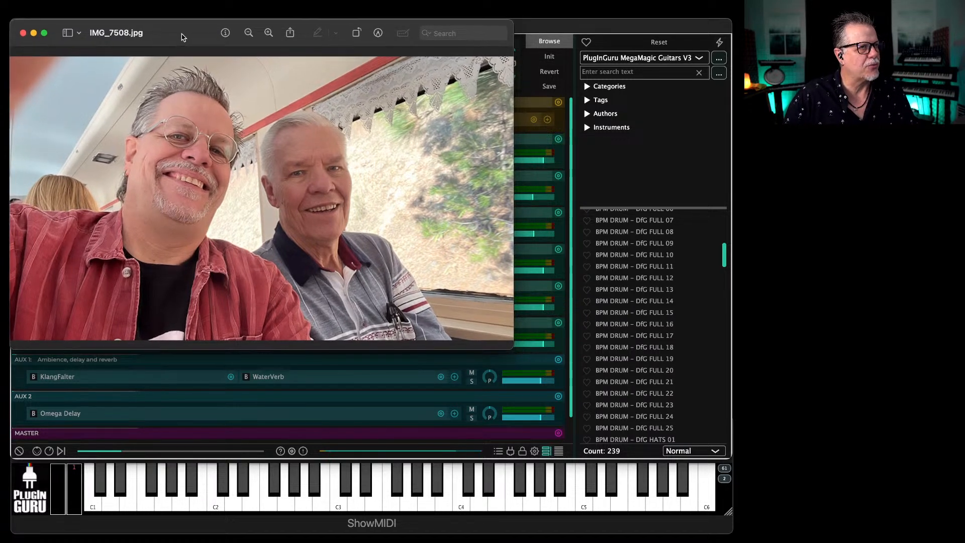
click(23, 33)
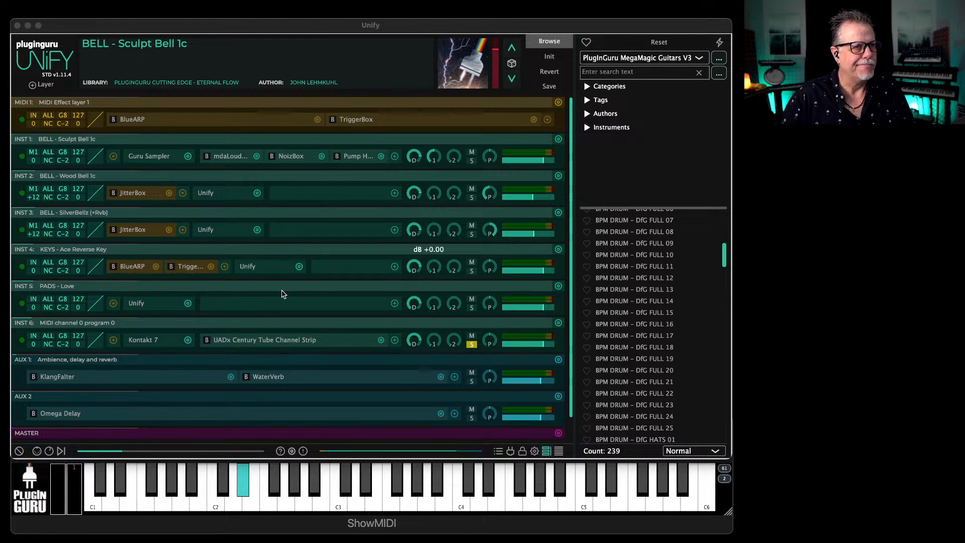
Step: Bring the INST 6 Kontakt 7 window back into view and load AR Modern Sparkle Kit Full from Abbey Road Modern Drummer
click(150, 340)
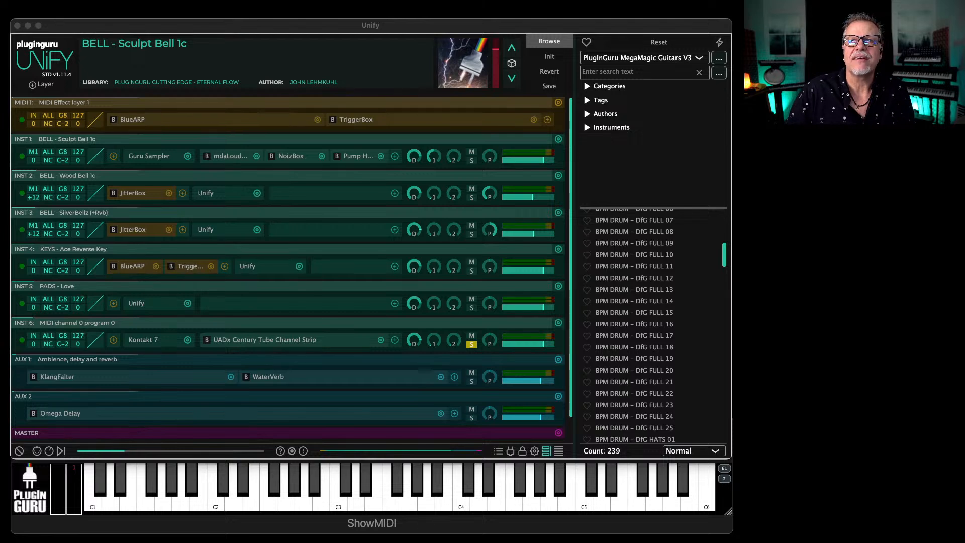
drag(963, 73, 159, 66)
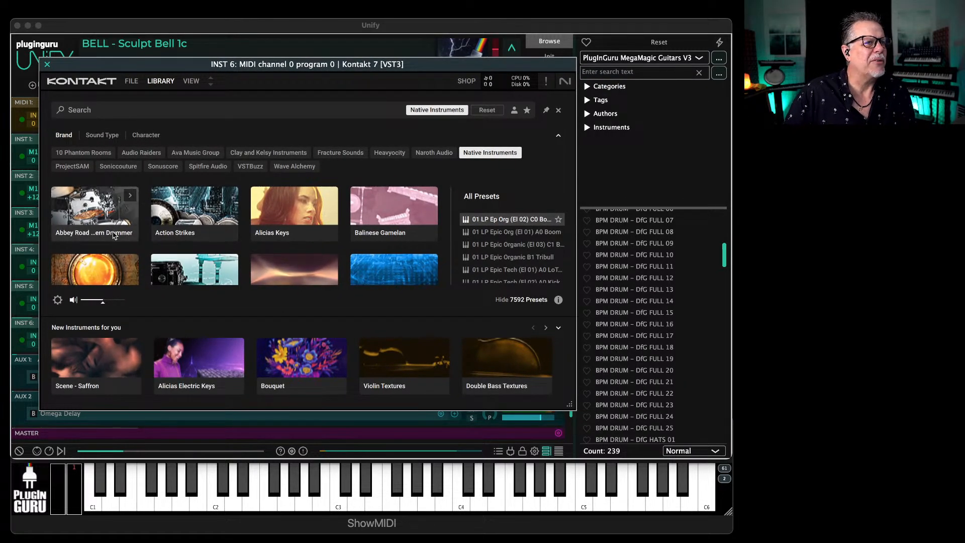
double_click(133, 199)
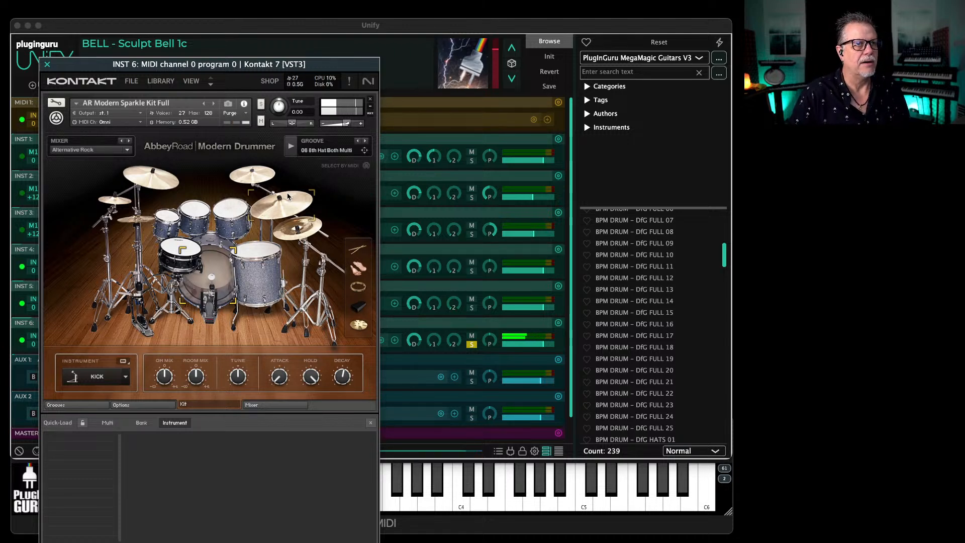
Step: Start groove playback in the Abbey Road Modern Drummer kit and advance through the grooves to 13 8th Ride
click(290, 149)
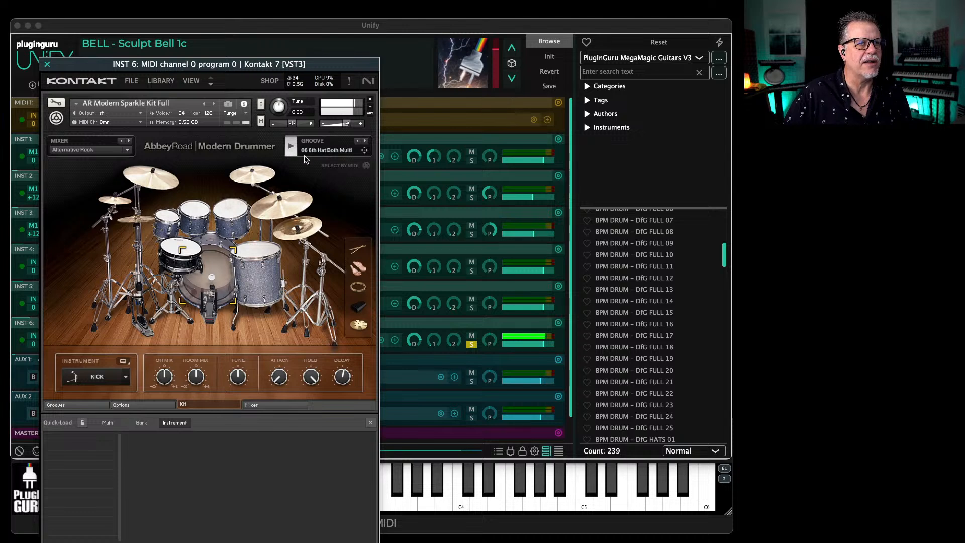
click(365, 141)
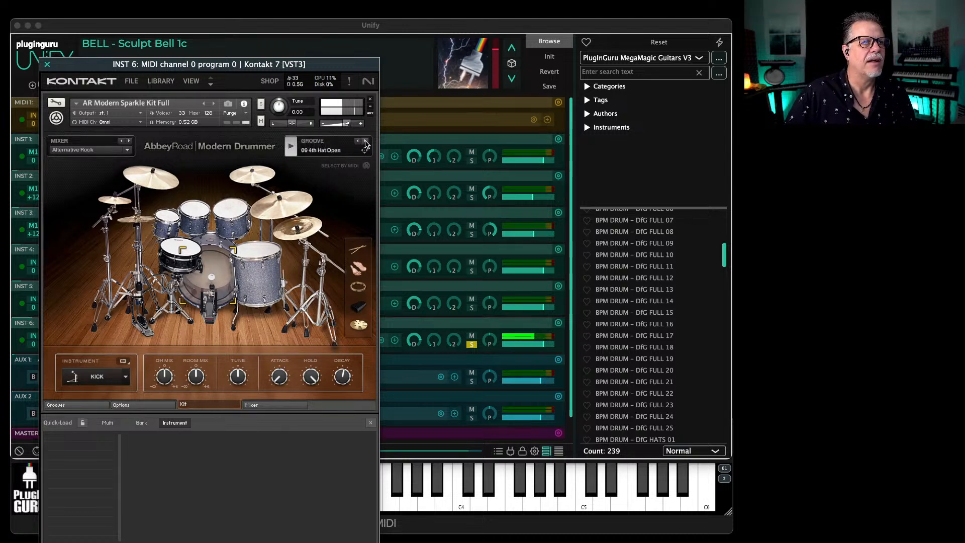
click(365, 141)
click(365, 142)
click(364, 142)
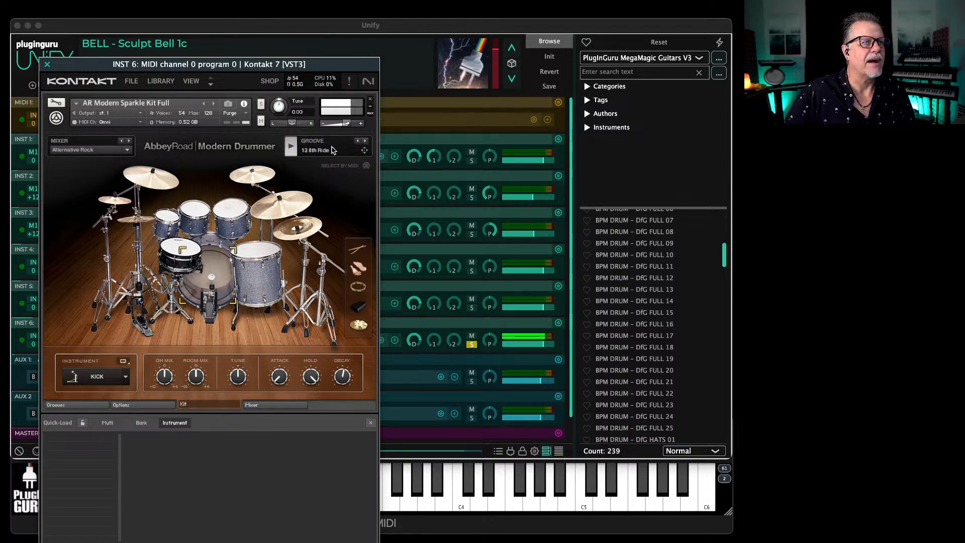
click(365, 142)
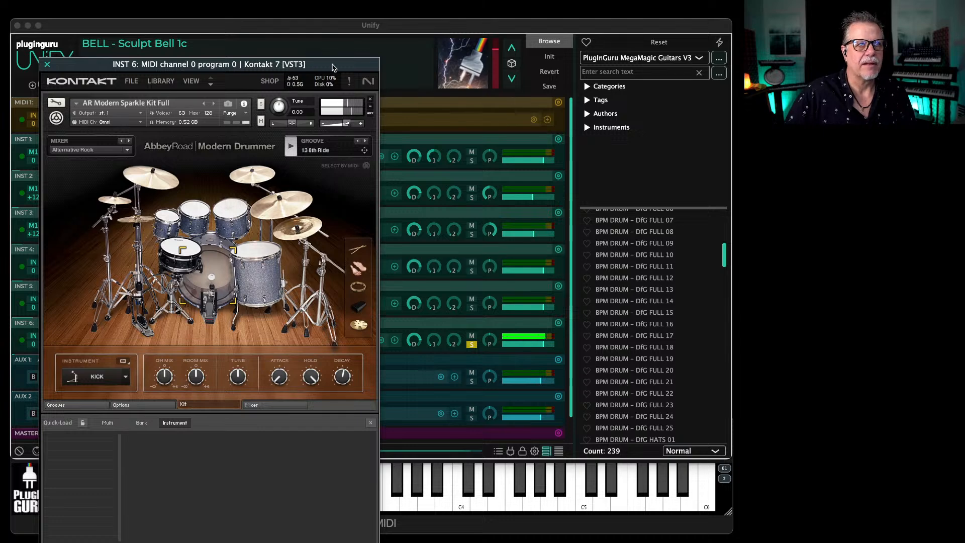
Step: Clear the Kontakt 7 and Century Tube Channel Strip windows off the layer list and turn off solo on INST 6
drag(333, 68, 758, 59)
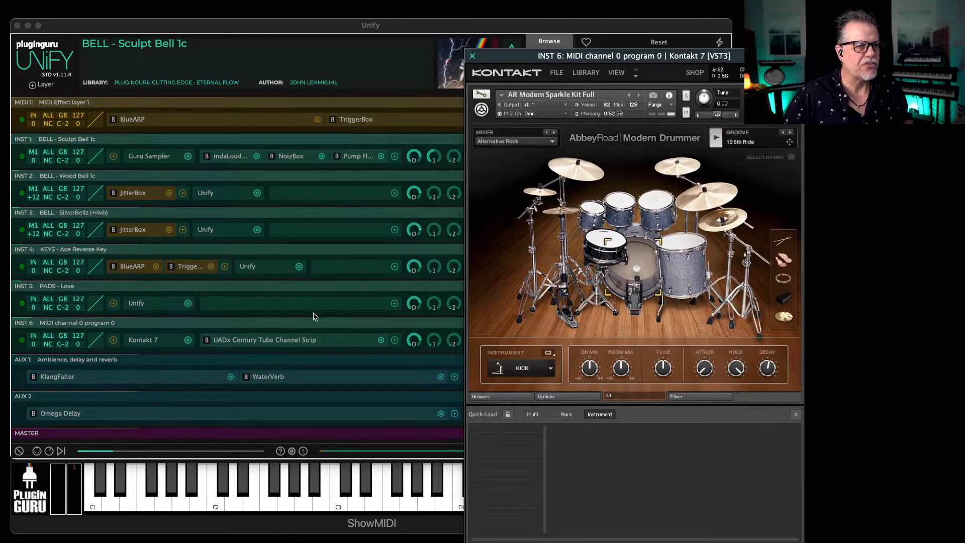
click(253, 341)
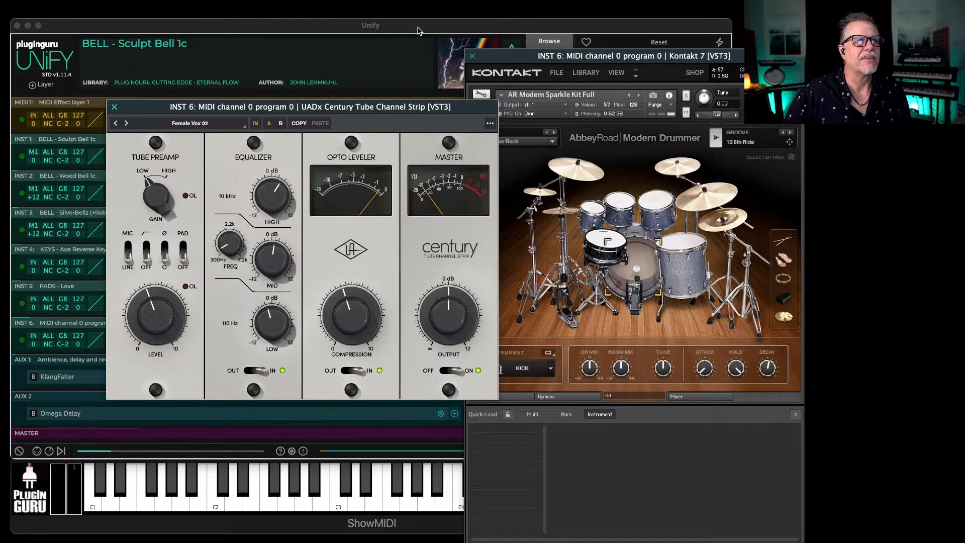
drag(364, 107, 964, 290)
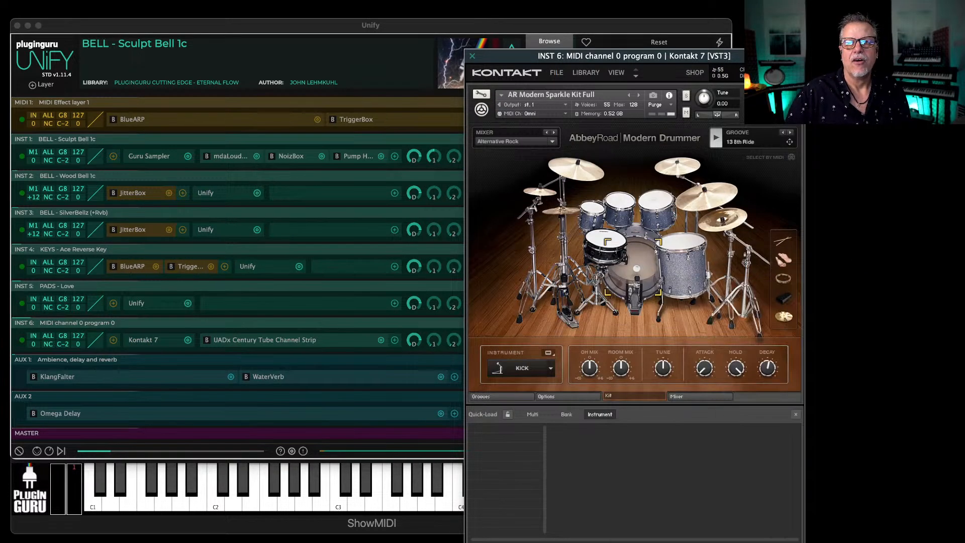
click(472, 56)
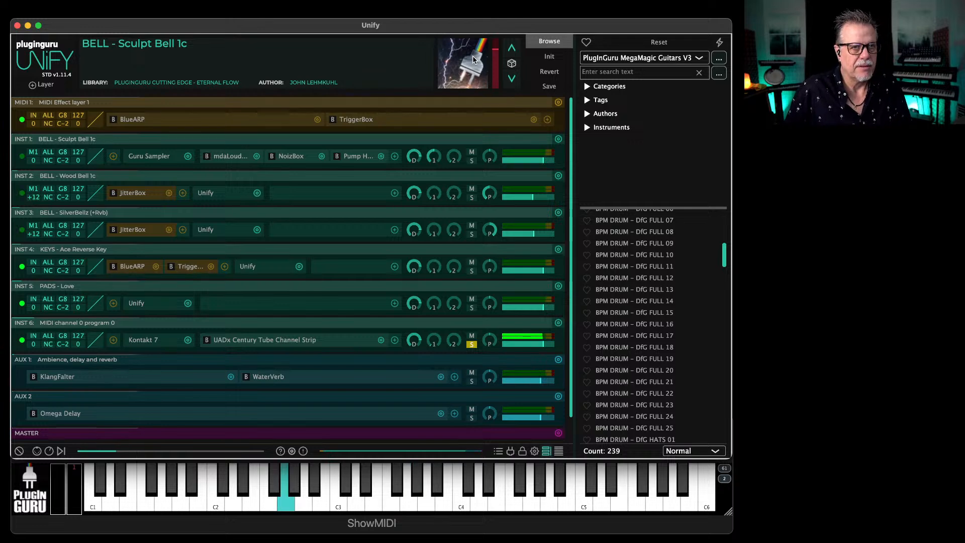
click(472, 344)
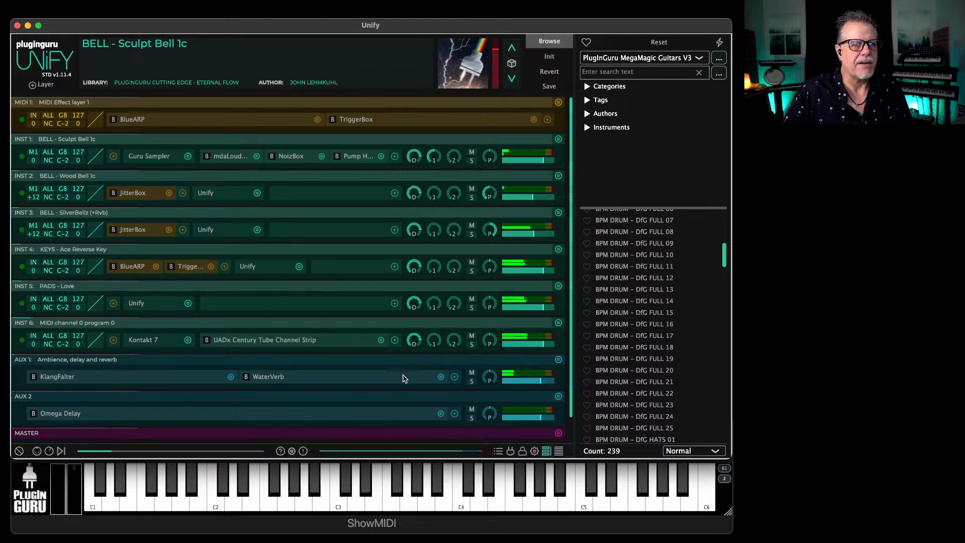
Step: Show Unify's transport settings and reveal Kontakt's keyboard while reviewing the drum kit's Options and Kit pages, ending on the groove browser
click(61, 451)
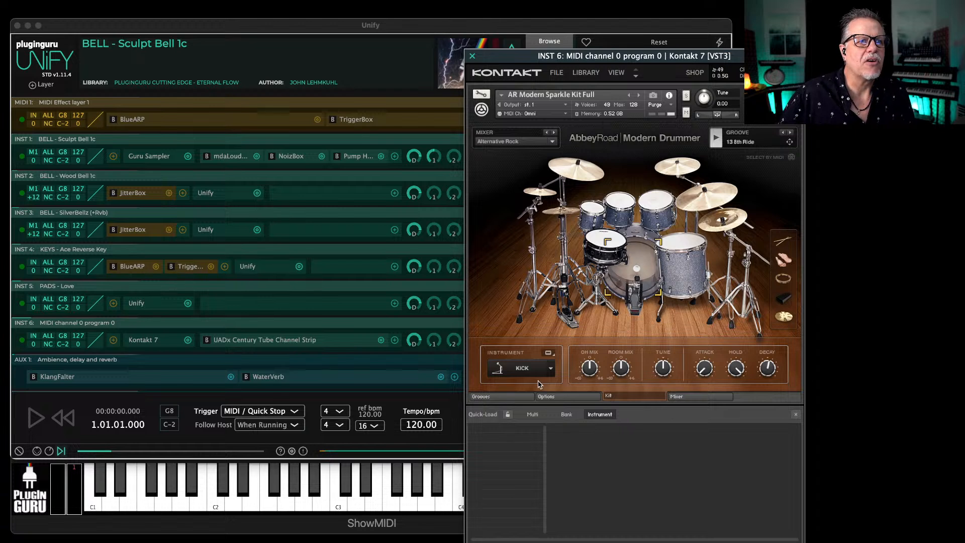
click(511, 398)
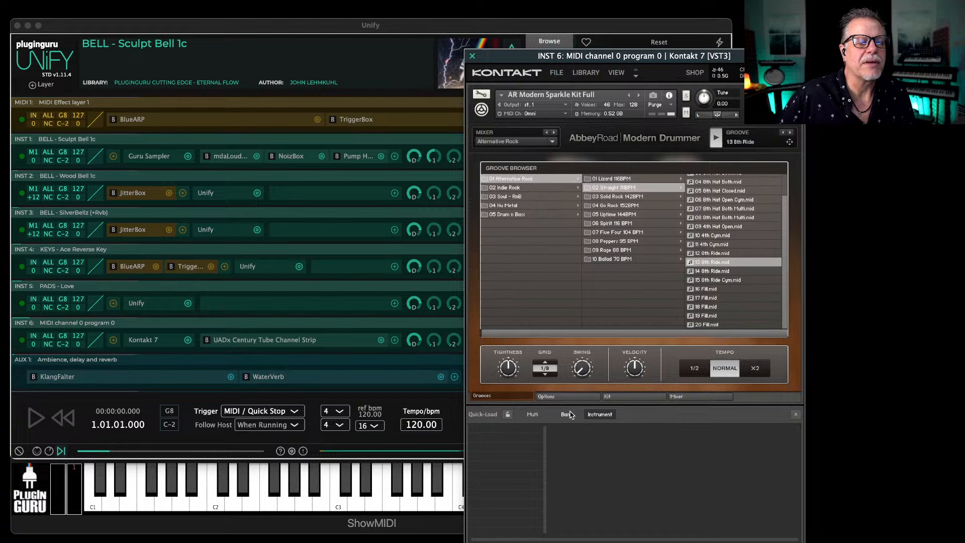
click(795, 415)
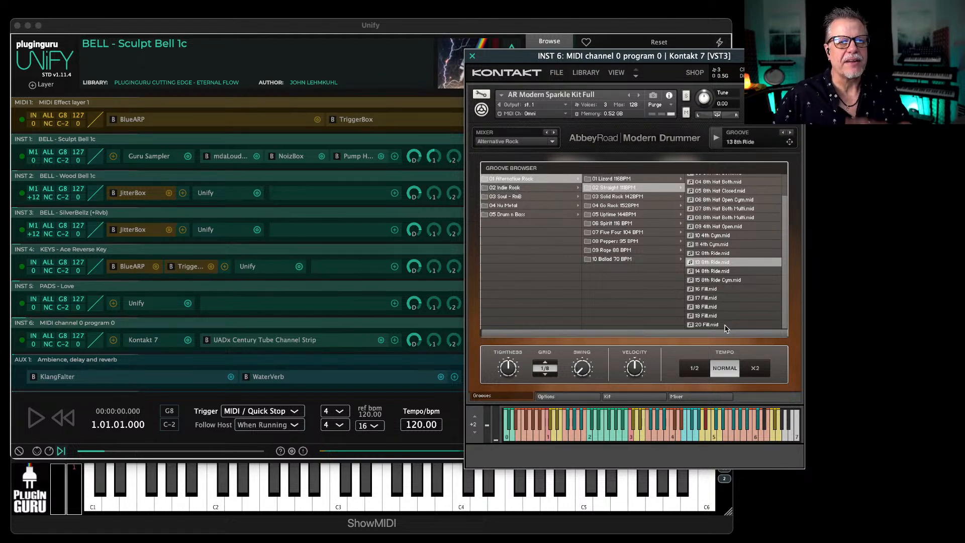
click(540, 397)
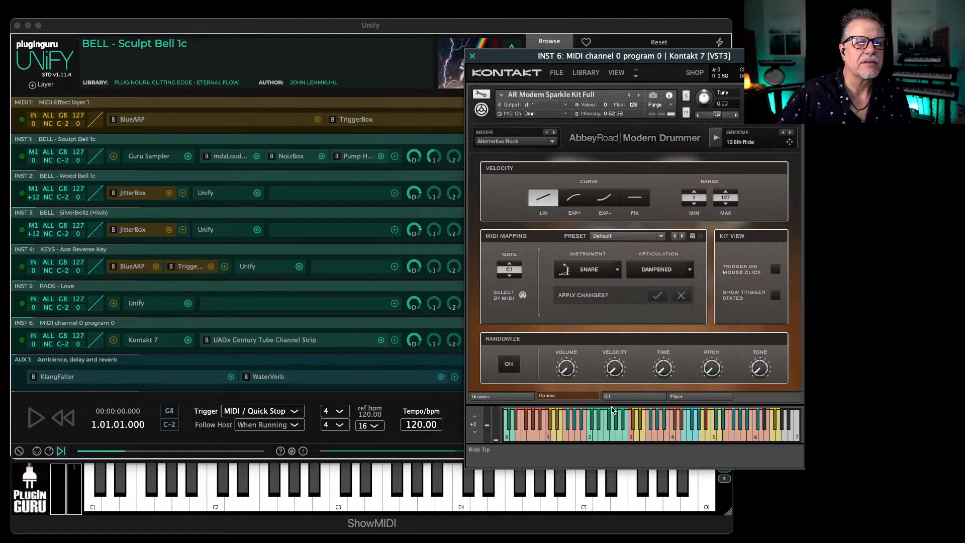
click(624, 400)
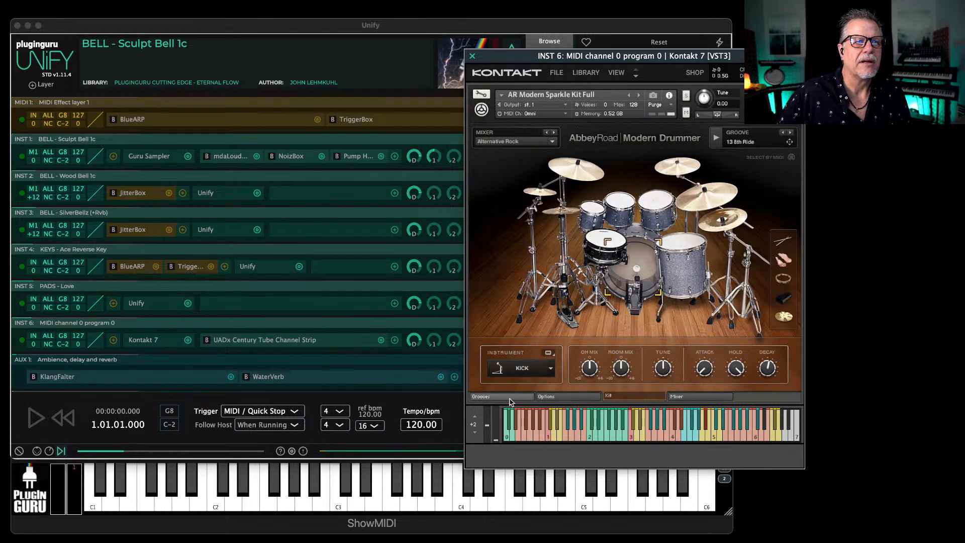
click(510, 397)
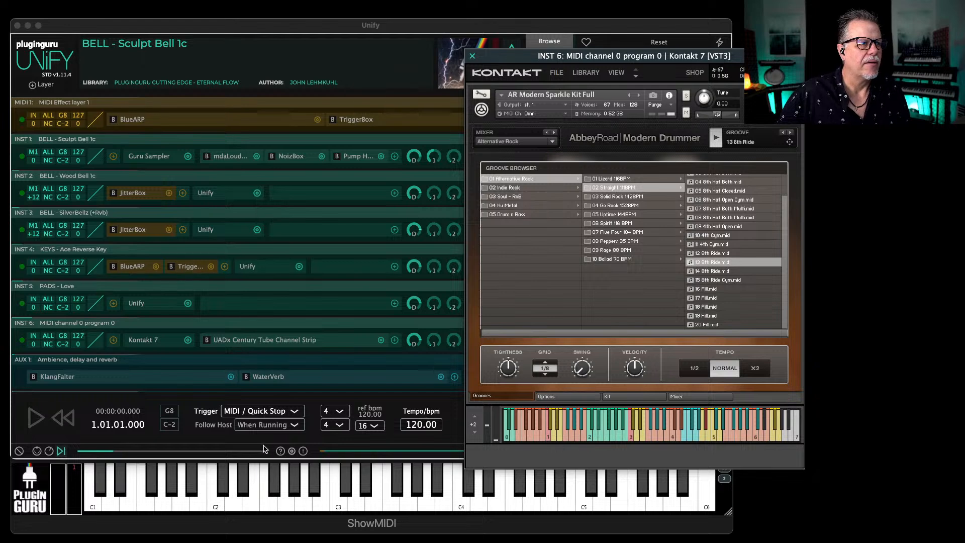
Step: Set the transport trigger to MIDI / Restart and lower the levels of the other layers relative to the INST 6 drums
click(268, 412)
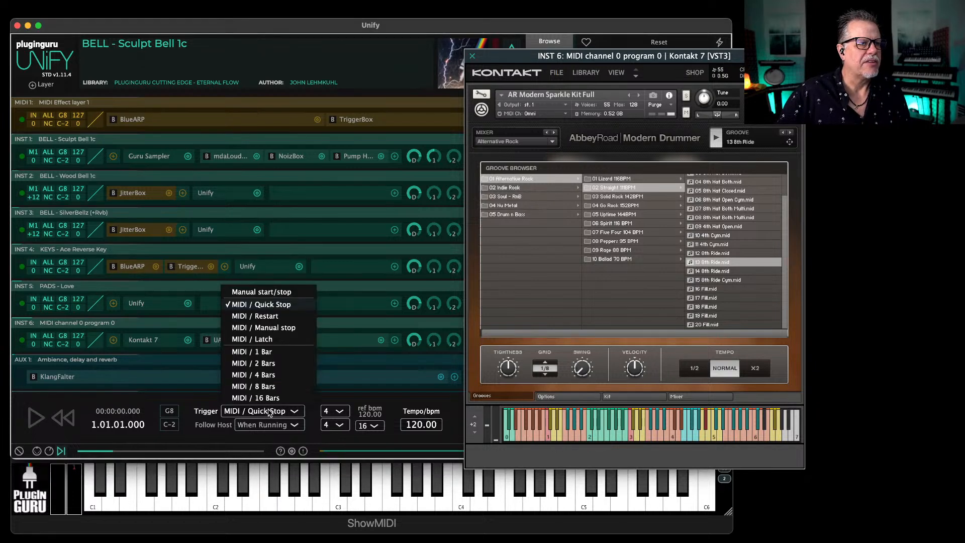
click(268, 319)
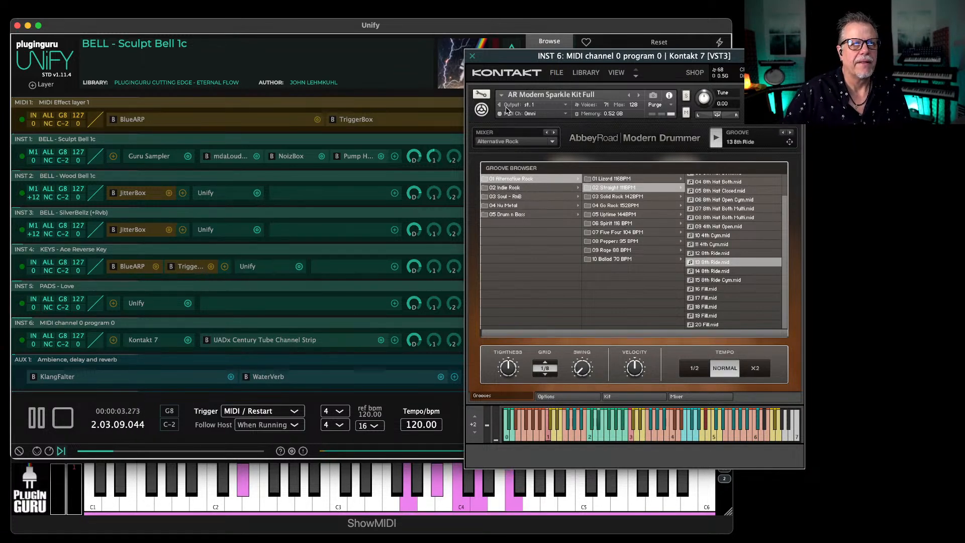
click(515, 60)
drag(516, 59, 741, 214)
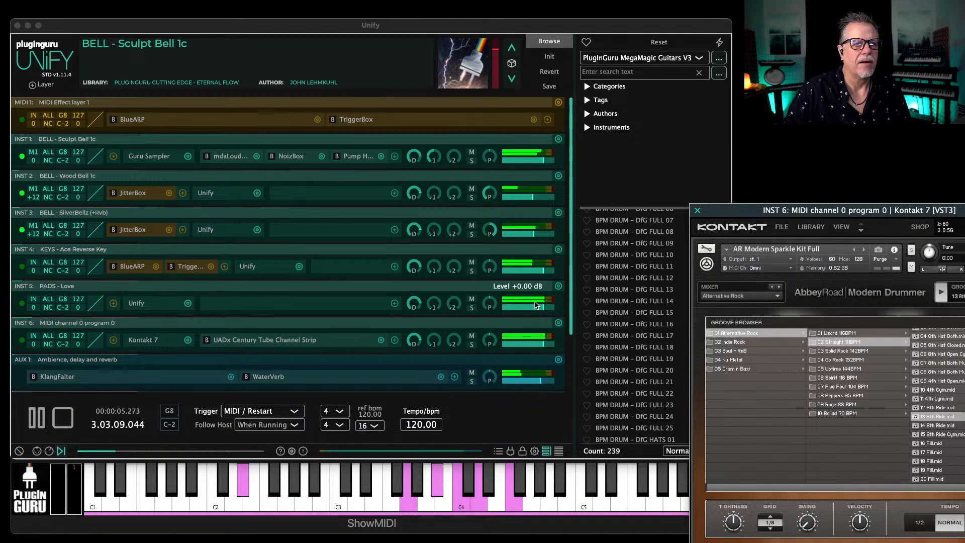
drag(545, 347, 536, 346)
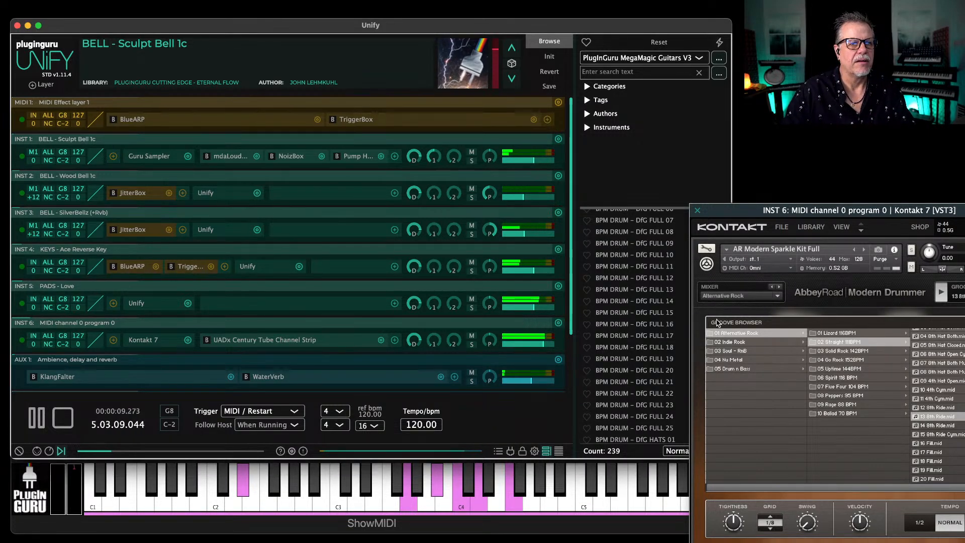
Step: Bring the INST 6 Century Tube Channel Strip into view, raise its output above 0 dB, and solo the drum layer
click(235, 340)
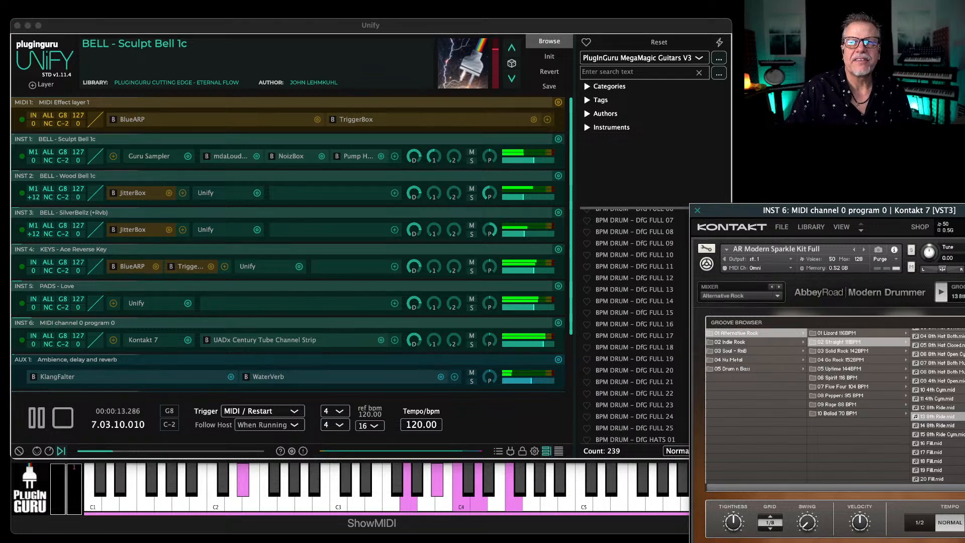
drag(581, 172, 229, 169)
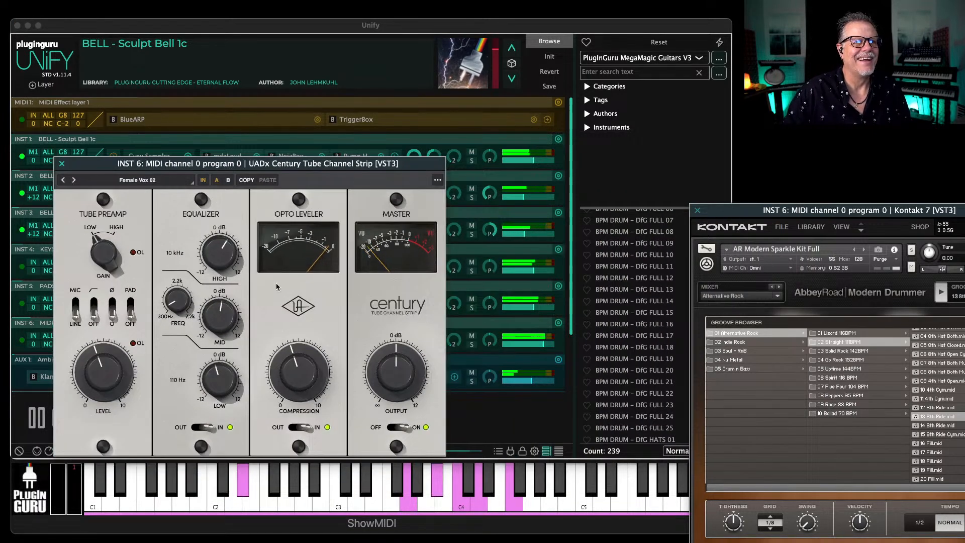
drag(397, 377, 452, 351)
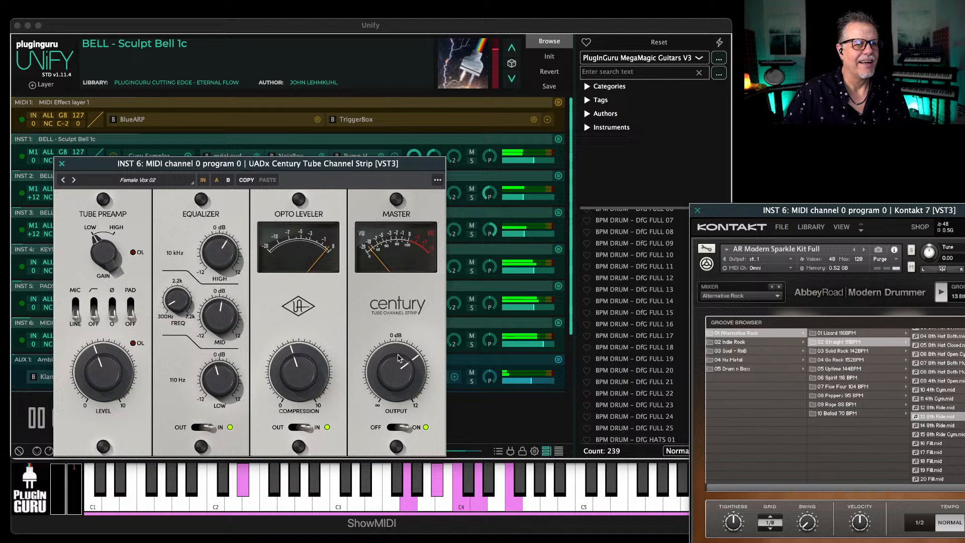
click(472, 345)
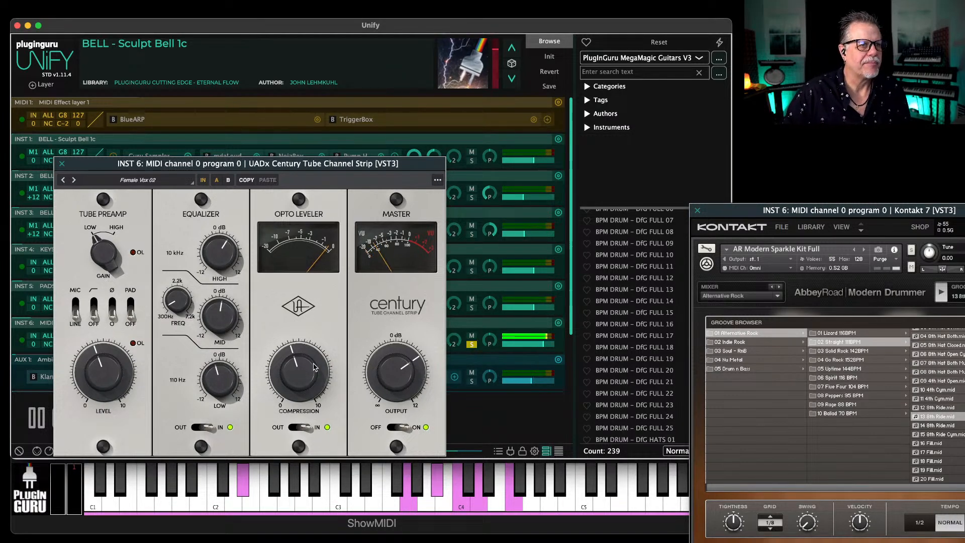
Step: Raise the channel strip's compression and preamp level, and boost the equalizer's 10 kHz high and 110 Hz low bands
drag(301, 367, 304, 343)
mouse_move(105, 369)
mouse_down()
mouse_move(115, 330)
mouse_move(114, 359)
mouse_up()
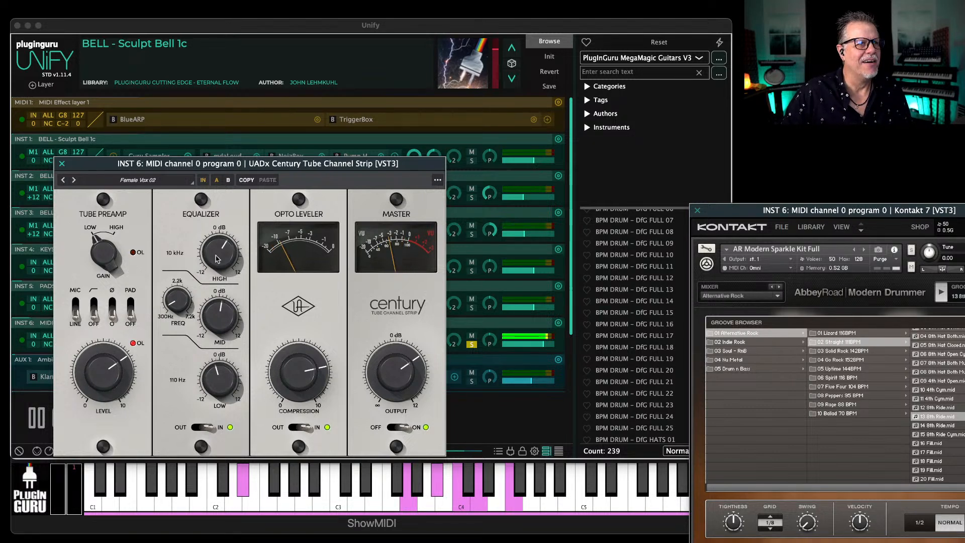
drag(223, 244, 223, 231)
drag(224, 376, 230, 343)
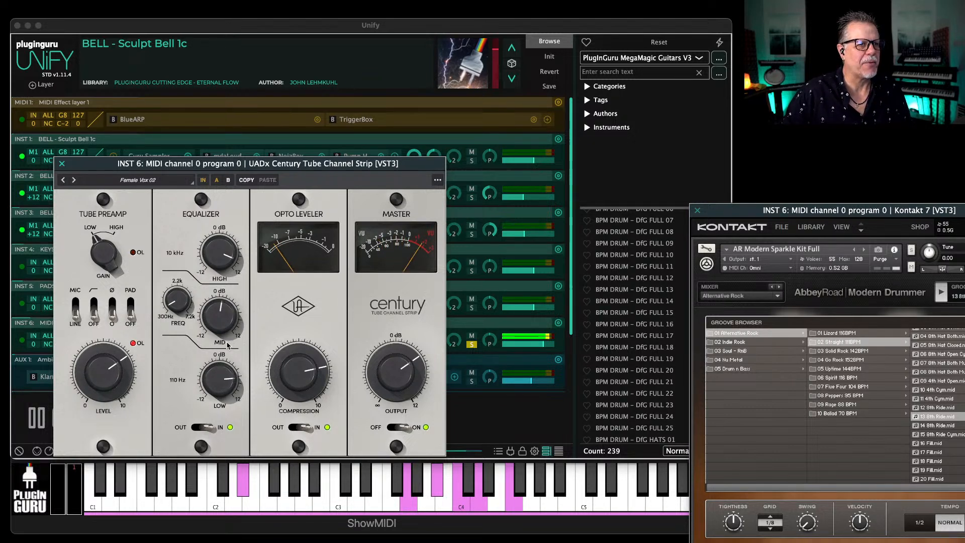
Step: Reduce the channel strip's compression, preamp level, and 110 Hz low-band boost
drag(301, 378, 296, 417)
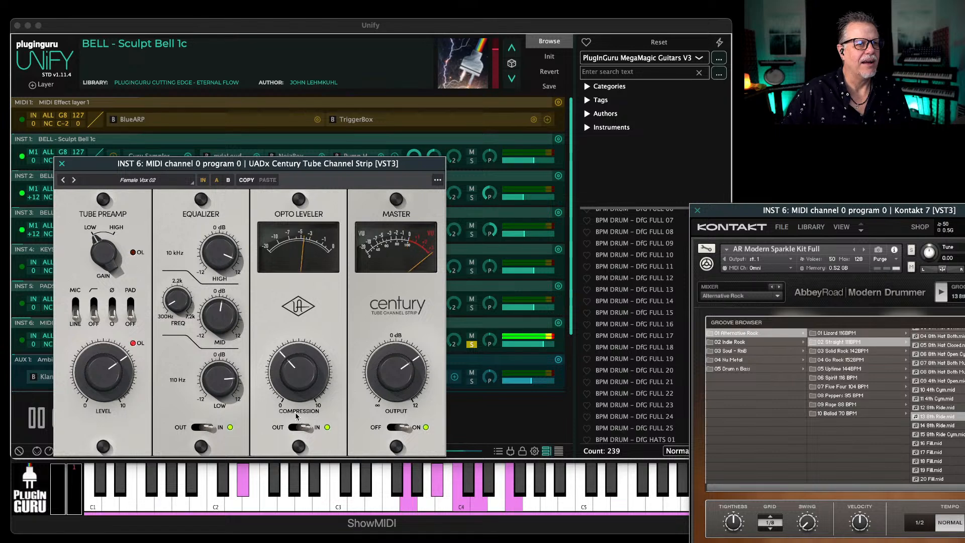
drag(118, 362, 124, 384)
drag(220, 377, 214, 401)
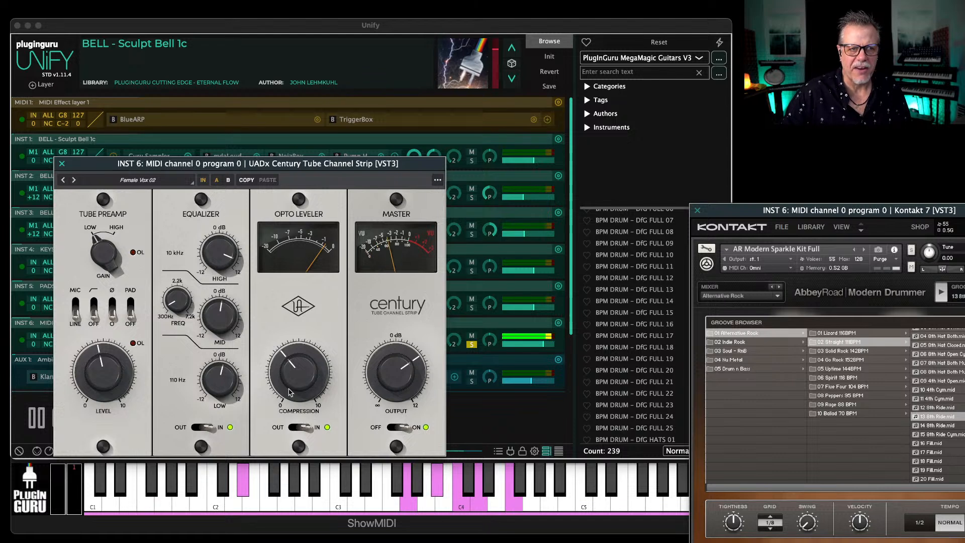
Step: Set the compression to 10 and the output to 12 dB, raise the preamp level, and turn off solo on INST 6
drag(314, 380, 324, 284)
drag(410, 374, 398, 347)
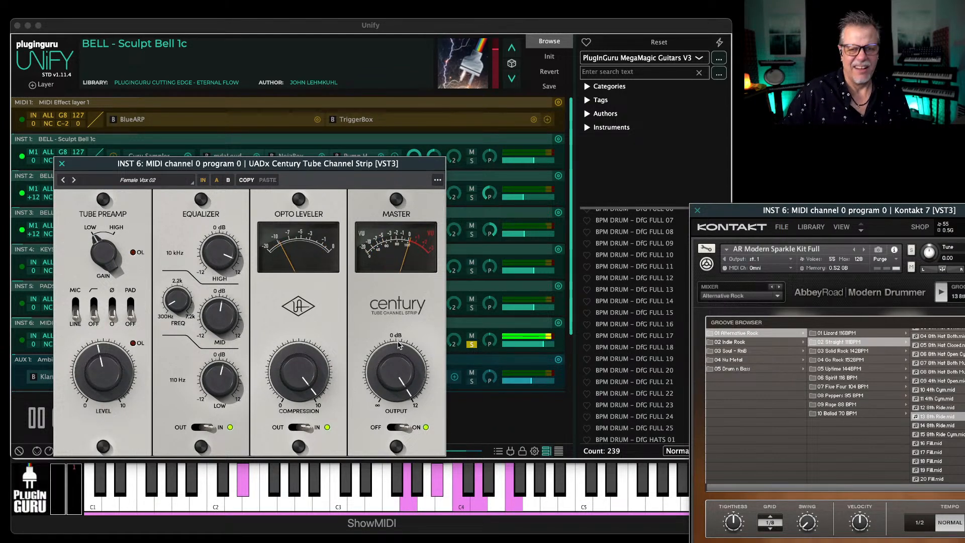
drag(110, 374, 114, 359)
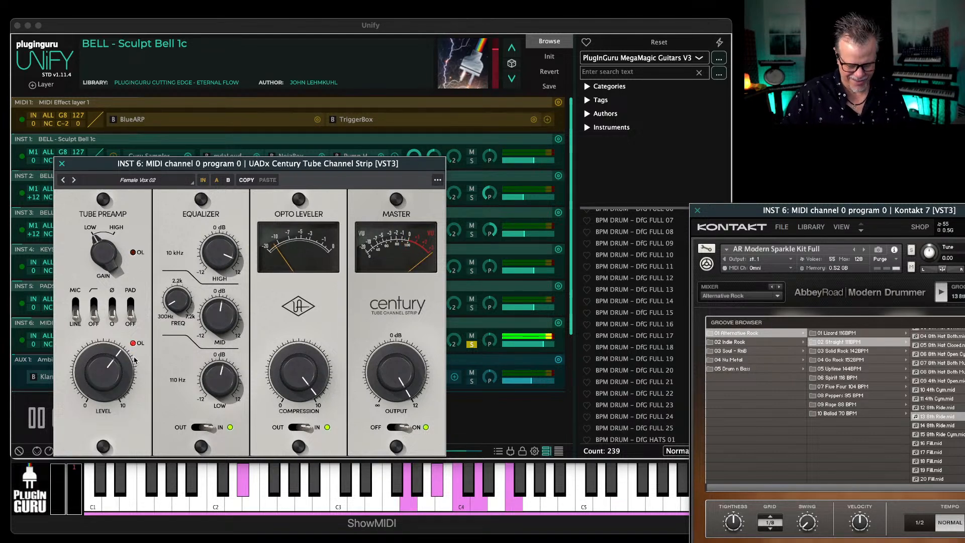
click(472, 345)
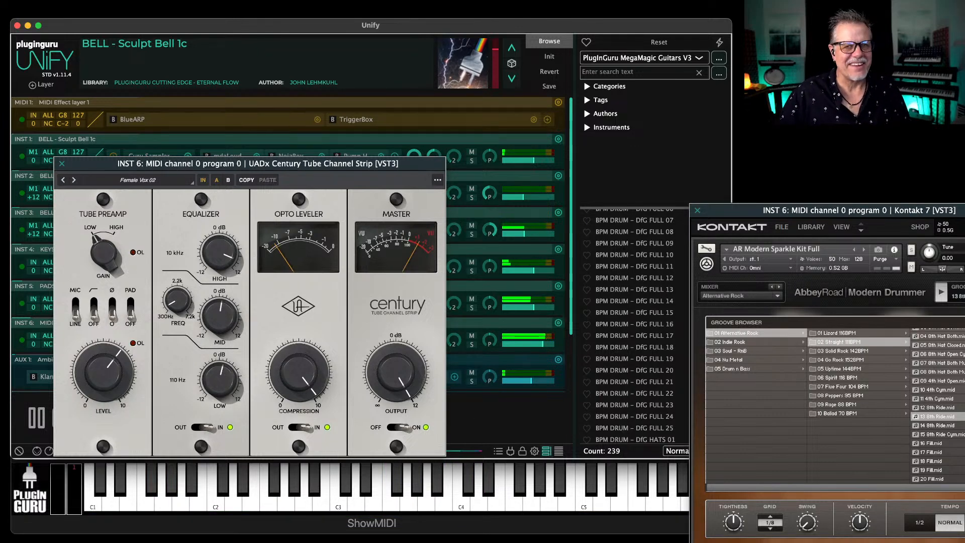
Step: Stop the drum groove in Kontakt 7 and close the Kontakt and Century Tube Channel Strip windows
drag(708, 212, 497, 205)
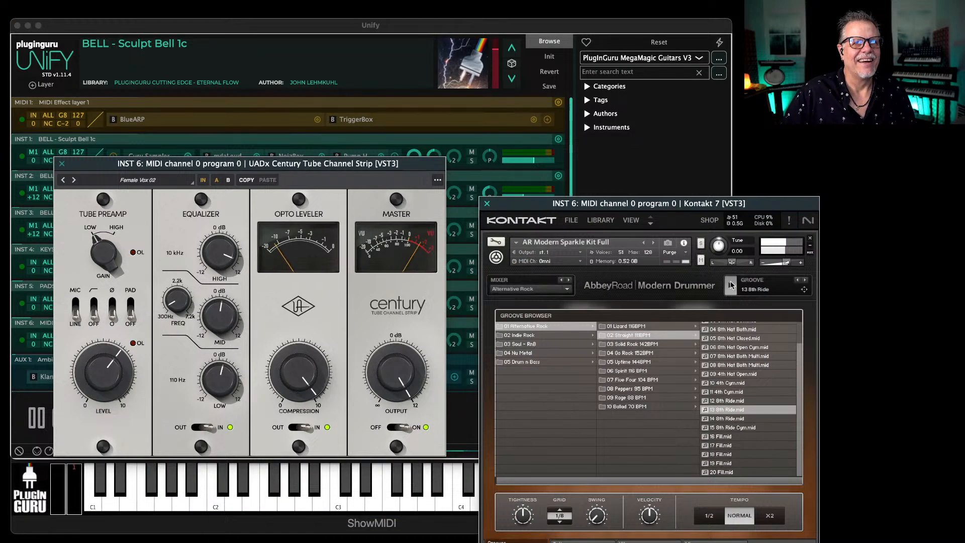
click(487, 204)
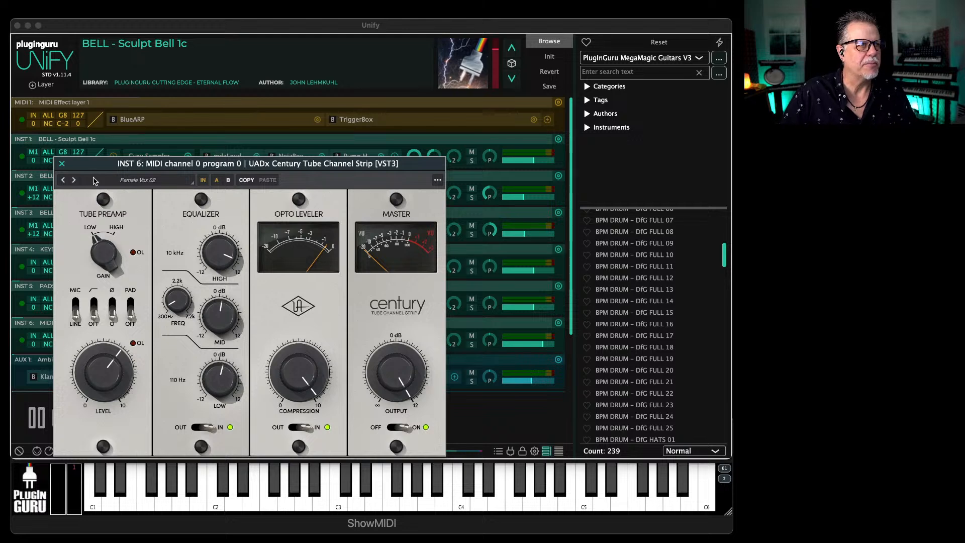
click(62, 164)
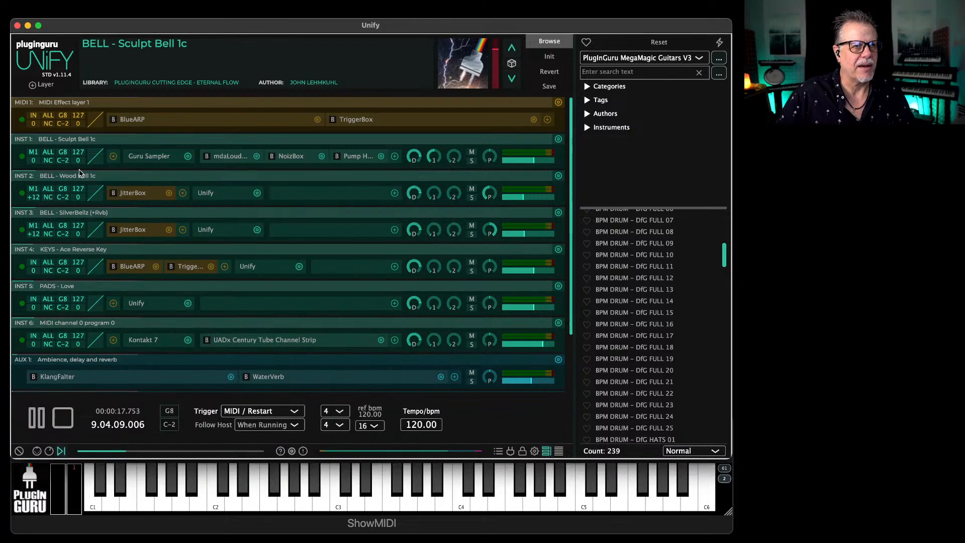
Step: Replace INST 6's Century Tube Channel Strip with UADx Manley Massive Passive EQ, searching the plug-in list for "universal"
click(273, 344)
text(un)
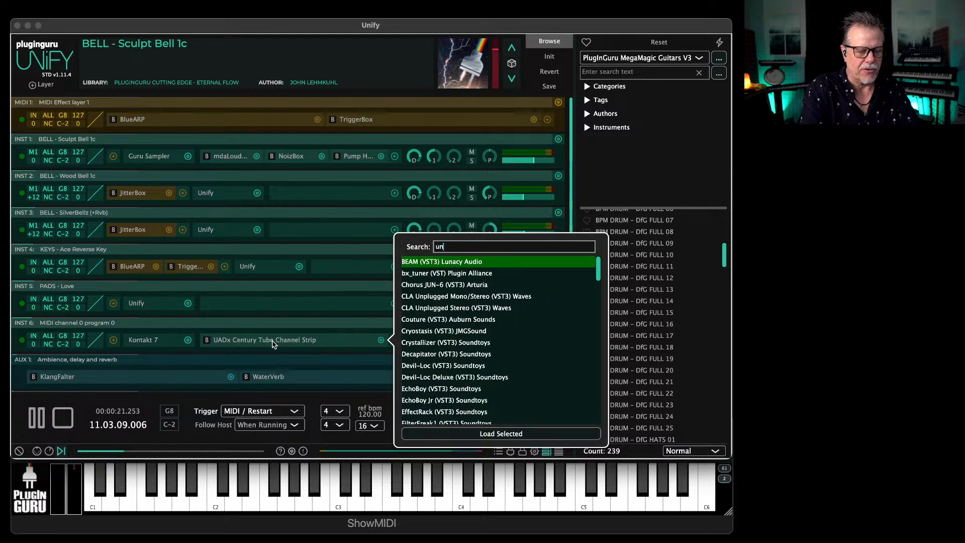
text(iveral)
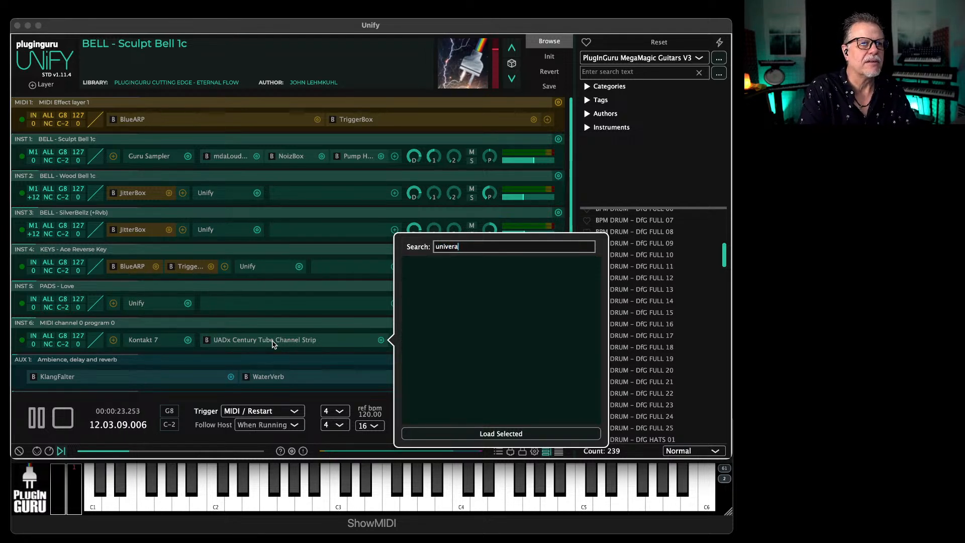
key(BackSpace)
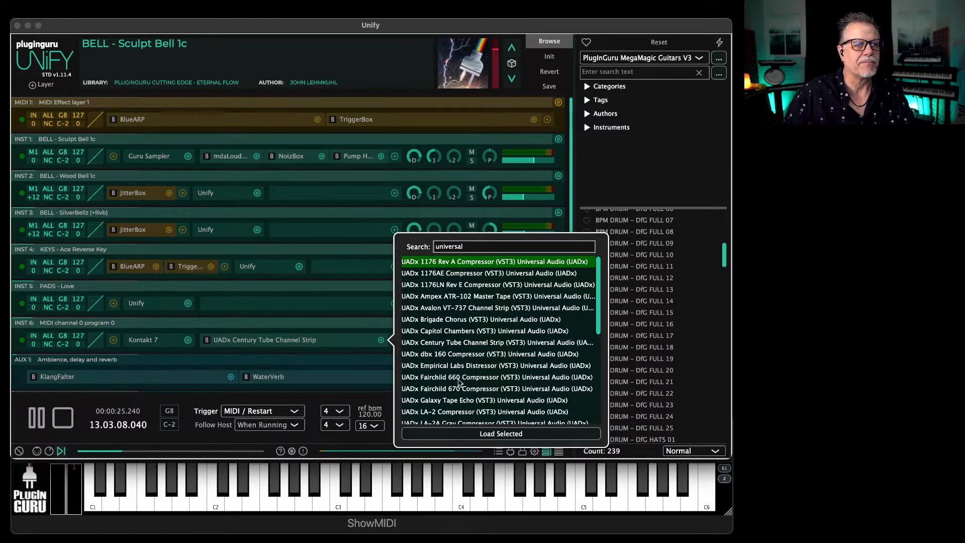
scroll(480, 358, down, 3)
scroll(479, 357, down, 4)
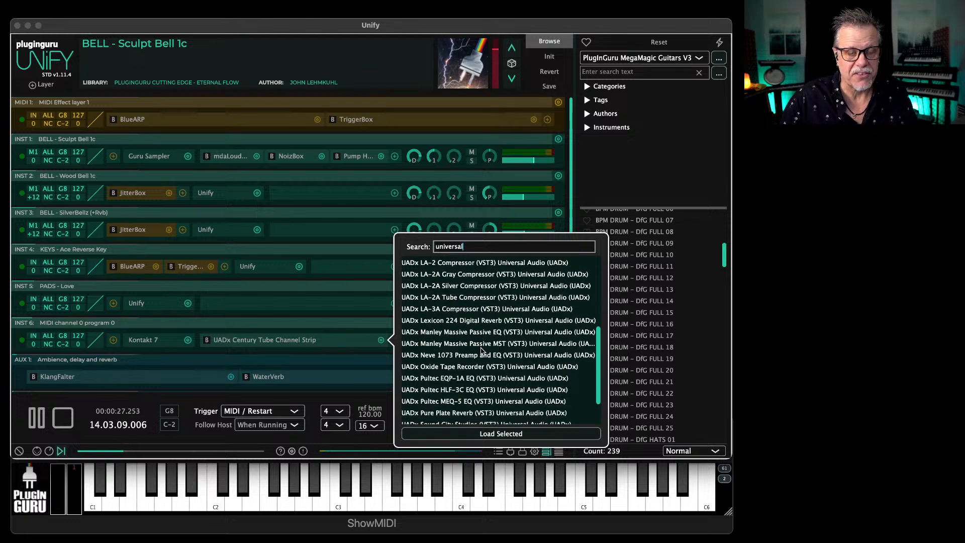
scroll(477, 352, up, 8)
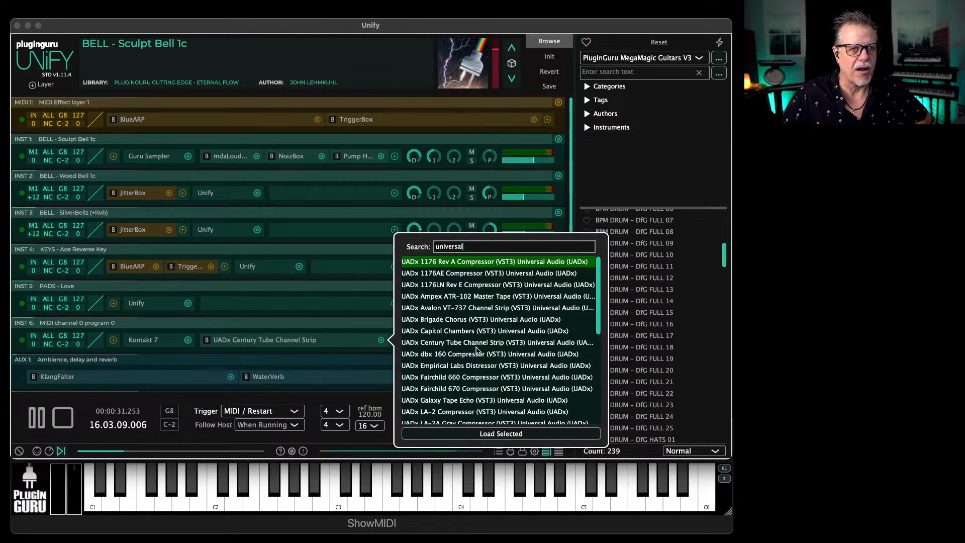
scroll(477, 352, down, 6)
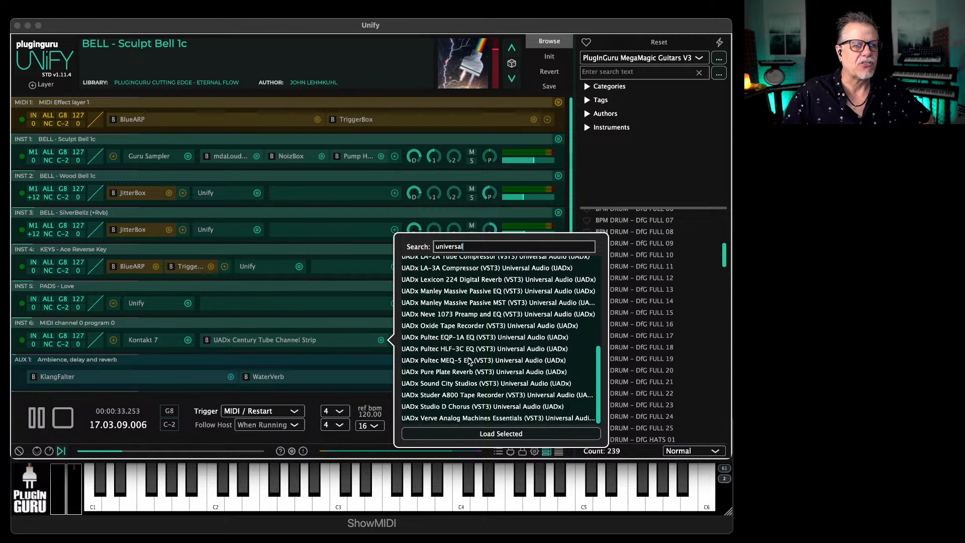
scroll(469, 359, up, 2)
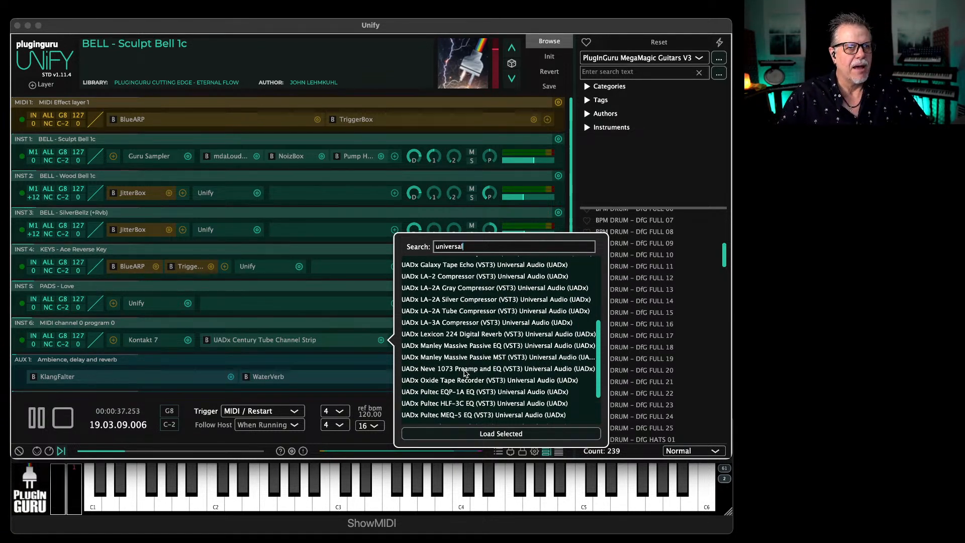
click(459, 346)
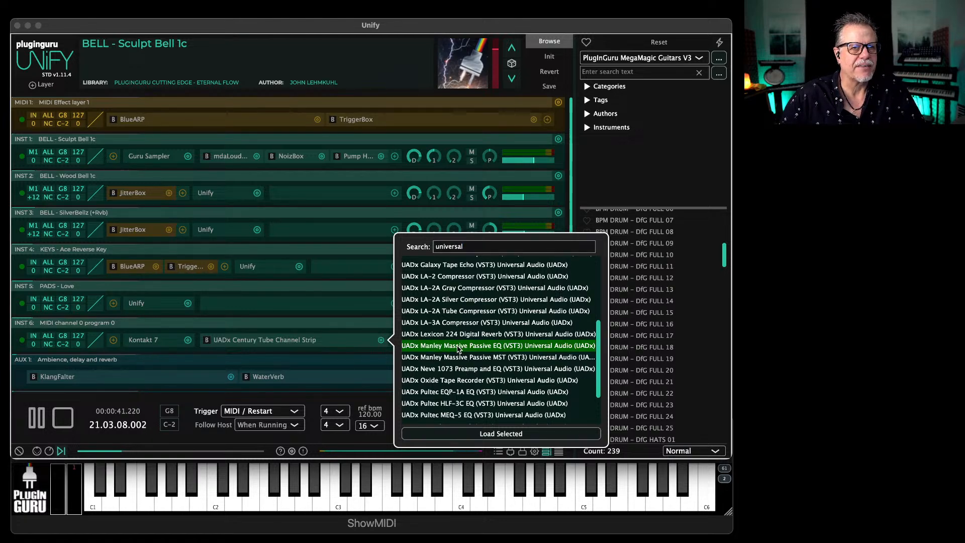
double_click(458, 345)
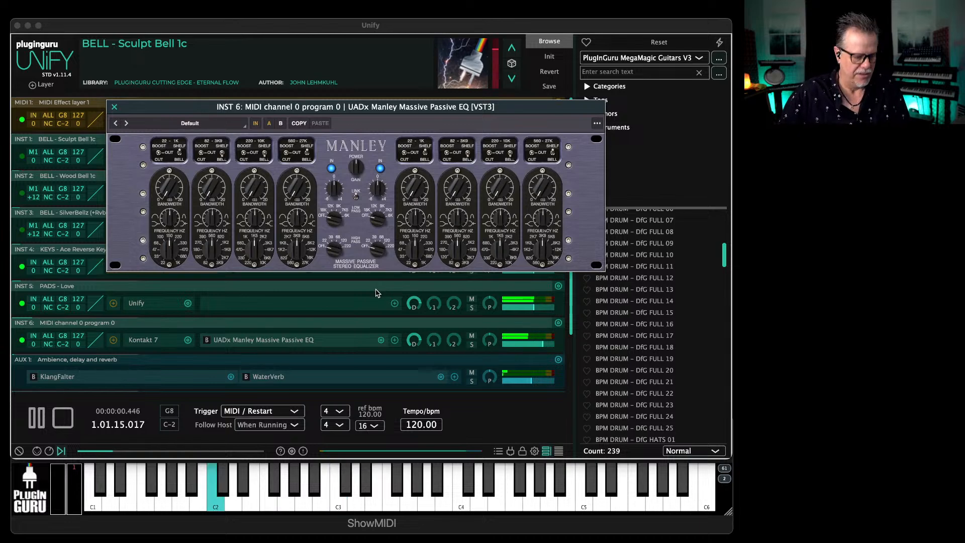
Step: Open INST 6's Kontakt 7 and start the 13 8th Ride groove, keeping the Manley EQ window accessible beside it
click(144, 346)
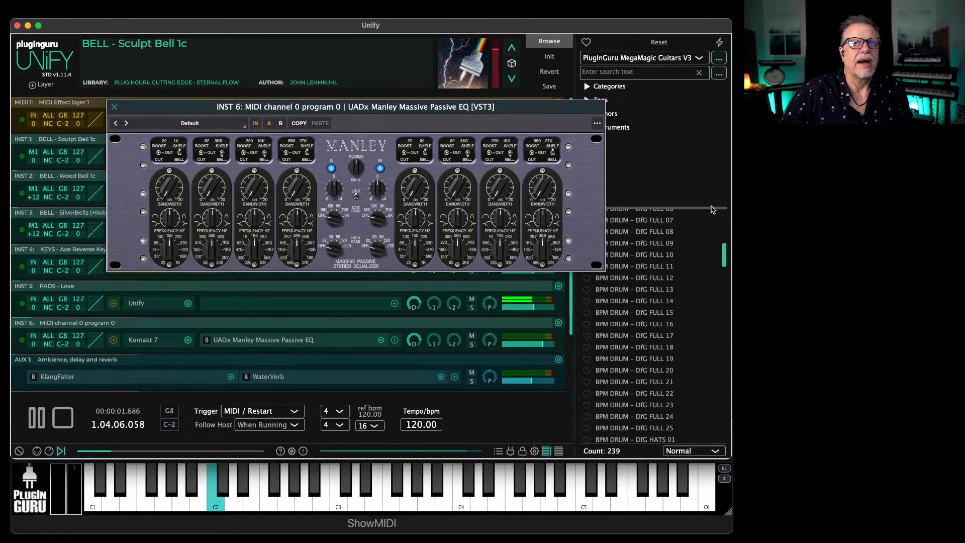
click(145, 340)
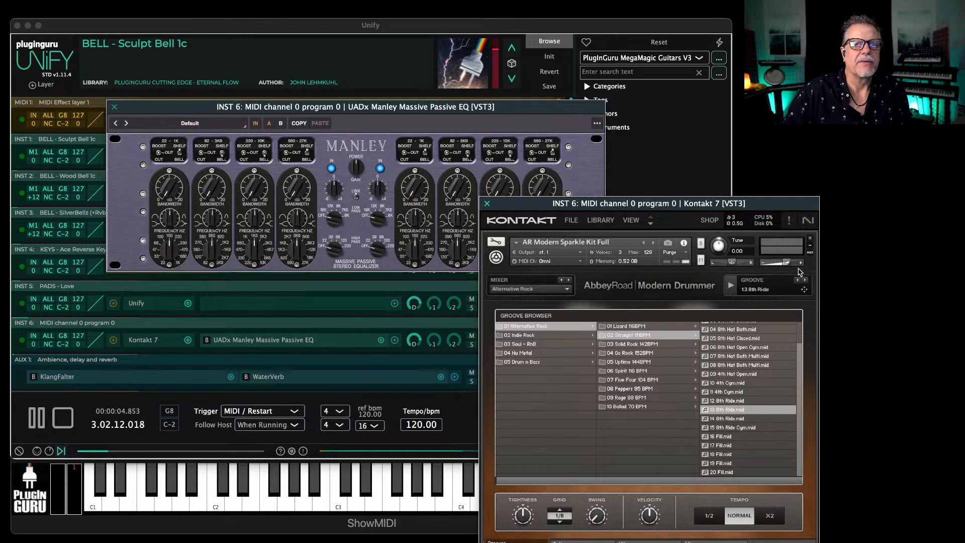
drag(513, 108, 575, 166)
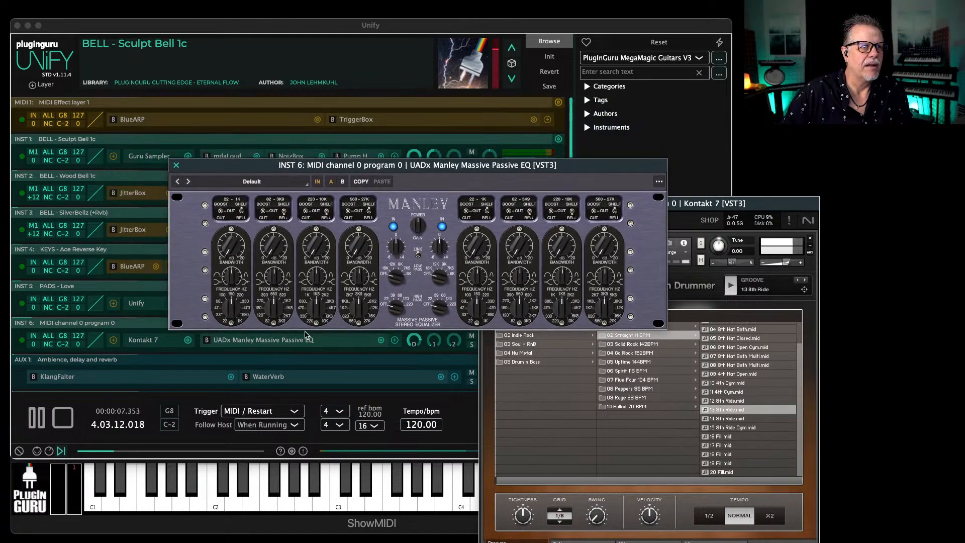
Step: Audition Manley Massive Passive EQ presets on the drum groove, including Electric Bass Shape, F Munson Curve, and Fat Kick
click(186, 181)
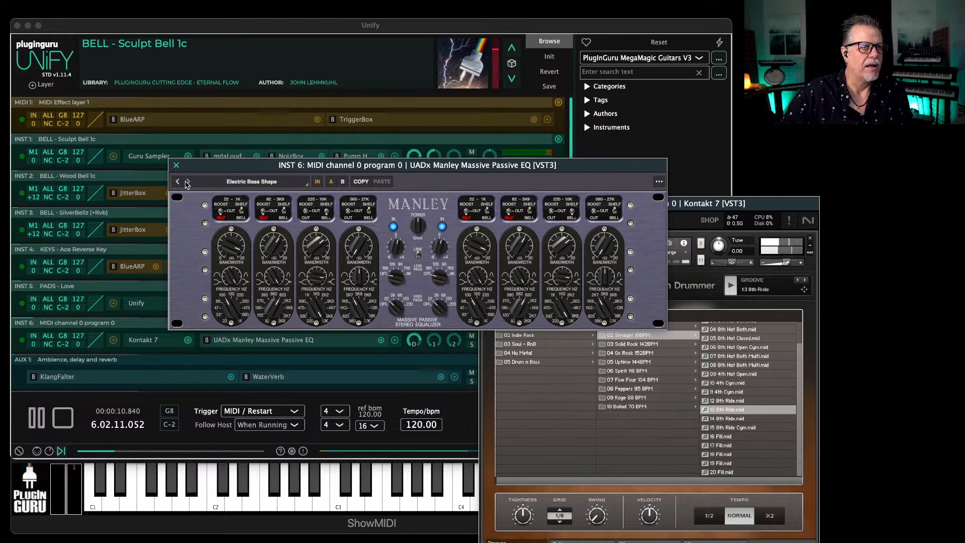
click(186, 182)
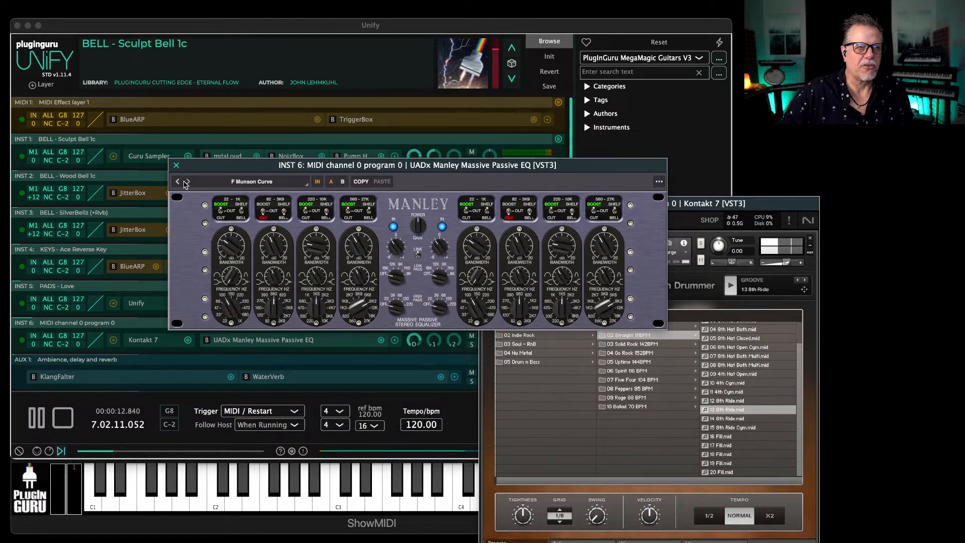
click(188, 182)
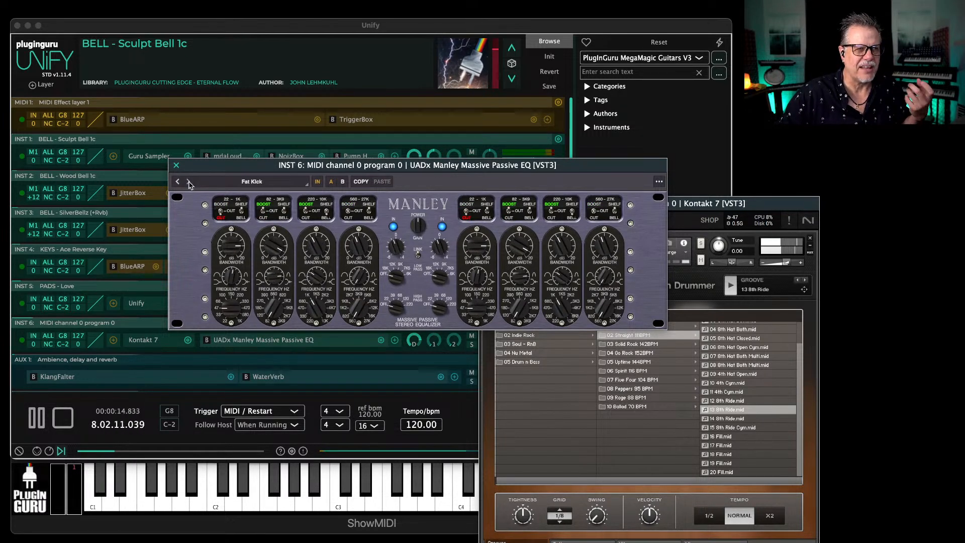
click(189, 183)
Step: Close the Manley EQ and Kontakt 7 windows and mute the INST 6 drum layer
click(176, 165)
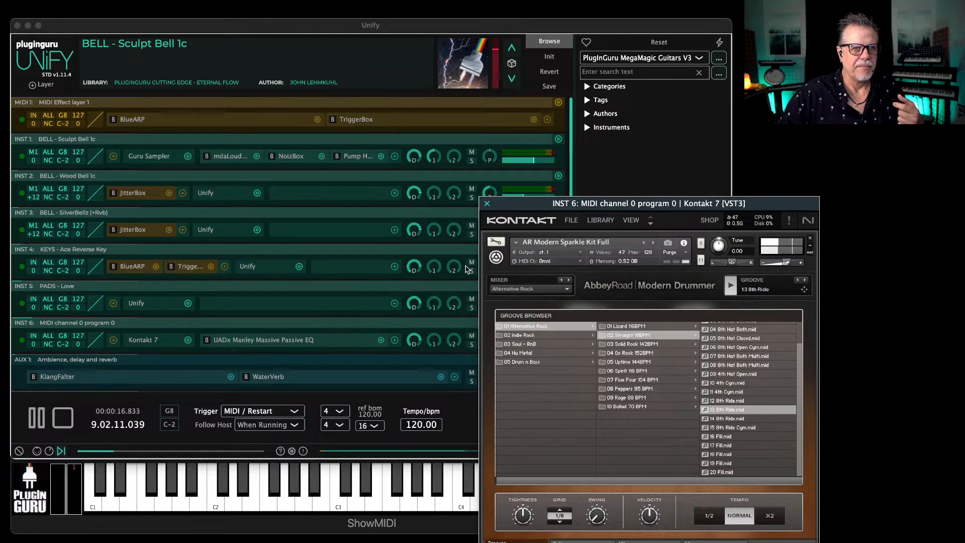
click(486, 204)
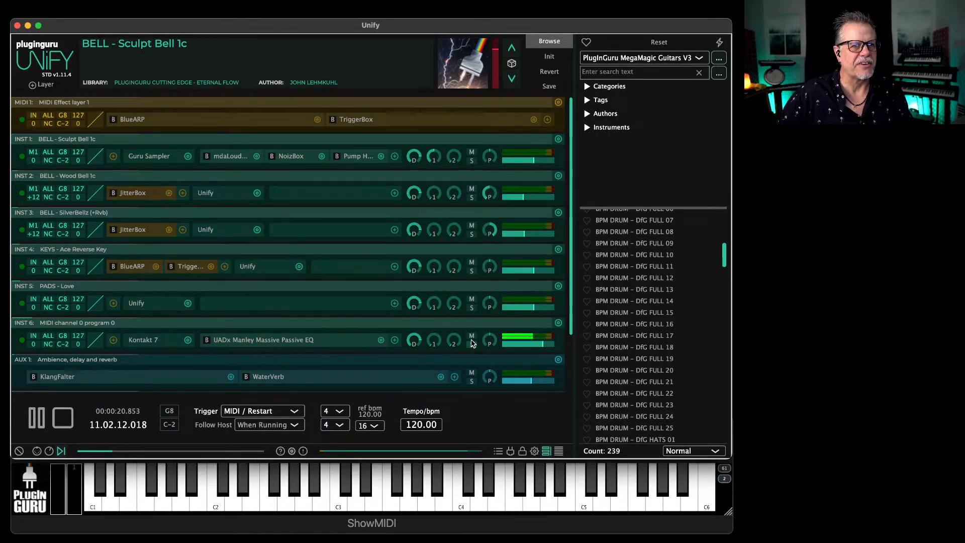
click(471, 338)
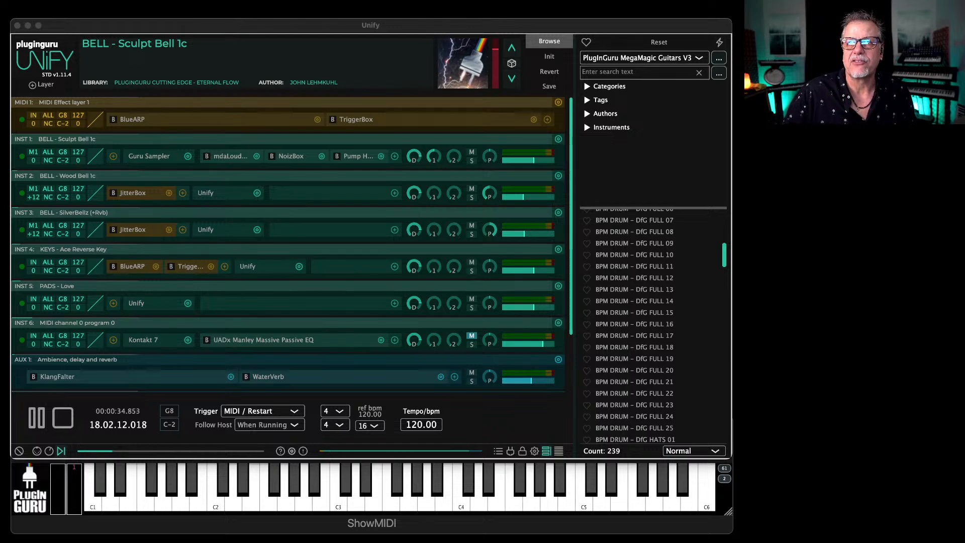
Step: Switch to the browser showing the Universal Audio website and open the UAD Spark page
drag(964, 20, 318, 15)
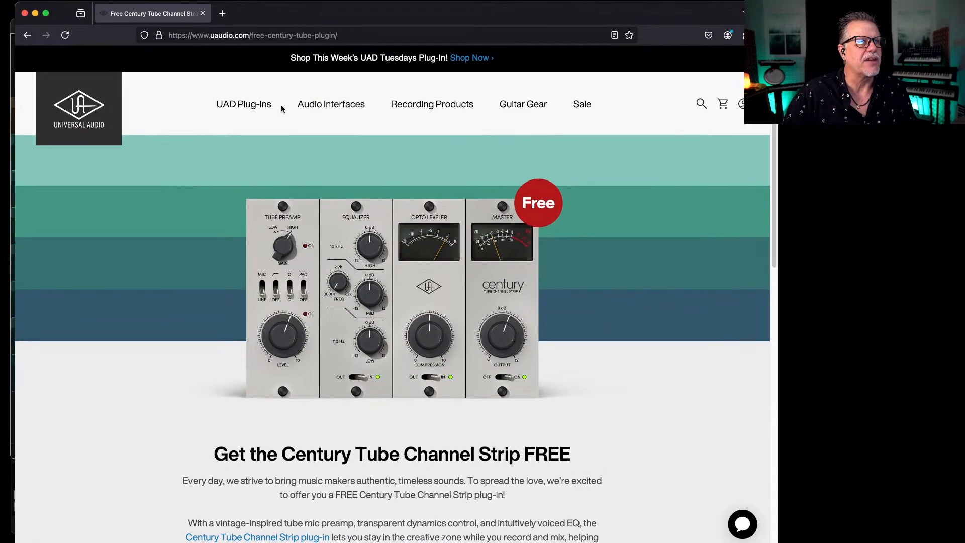
mouse_move(242, 105)
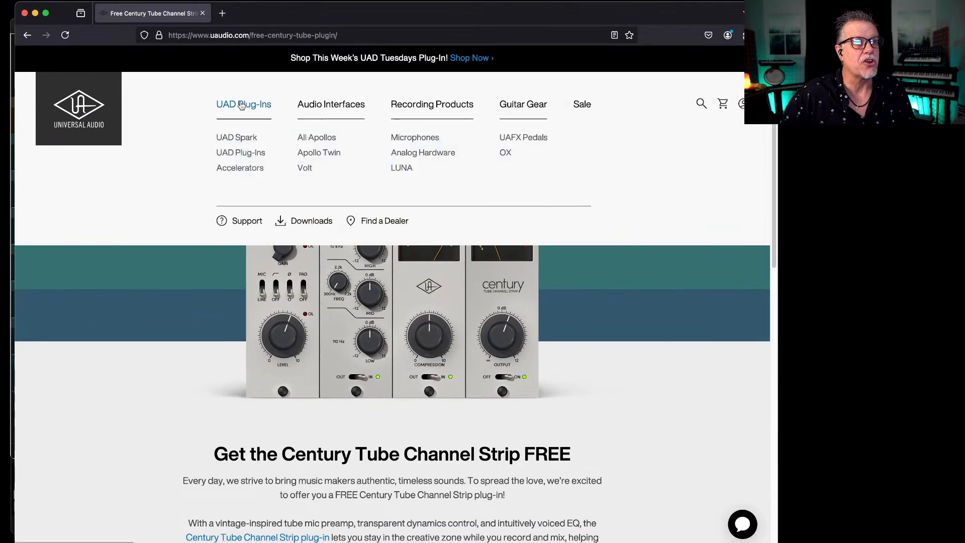
click(240, 139)
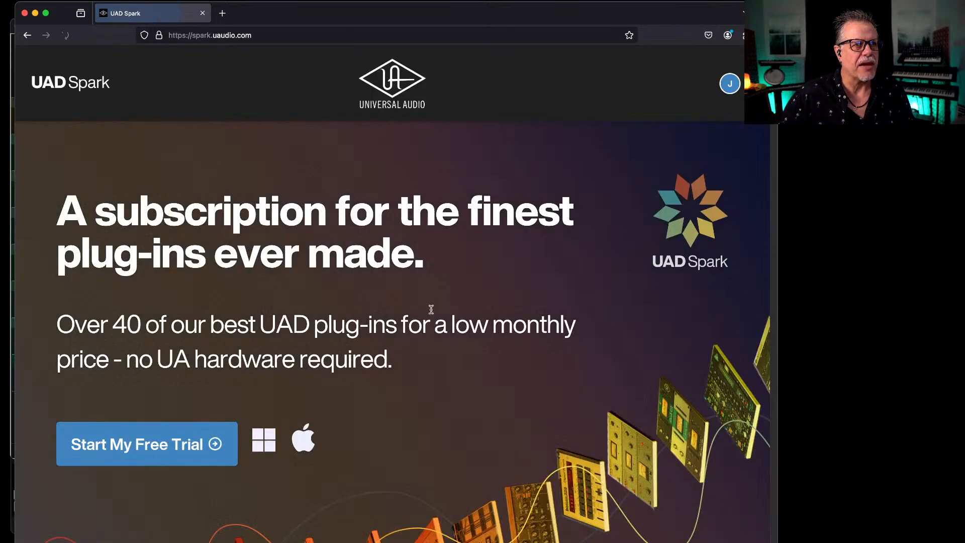
Step: Accept all privacy settings and browse the UAD Spark plug-ins from Tape & Saturation through Reverbs, Delays & Modulation
scroll(393, 283, down, 8)
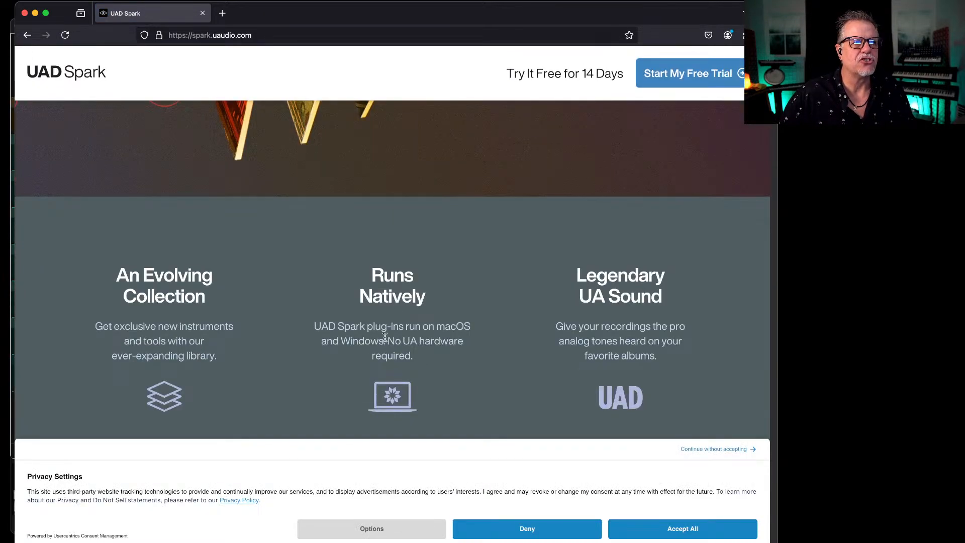
scroll(385, 337, down, 8)
click(684, 530)
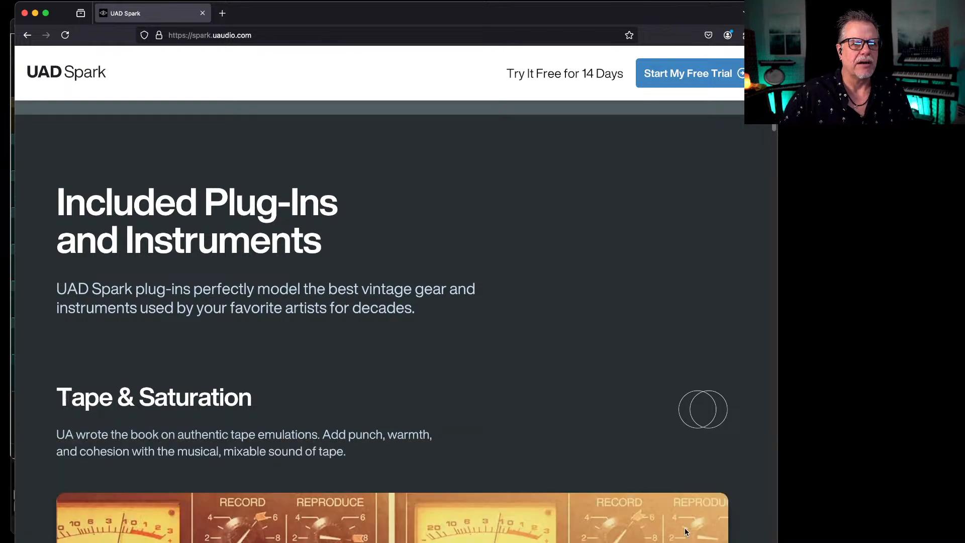
scroll(447, 397, down, 8)
scroll(452, 409, down, 12)
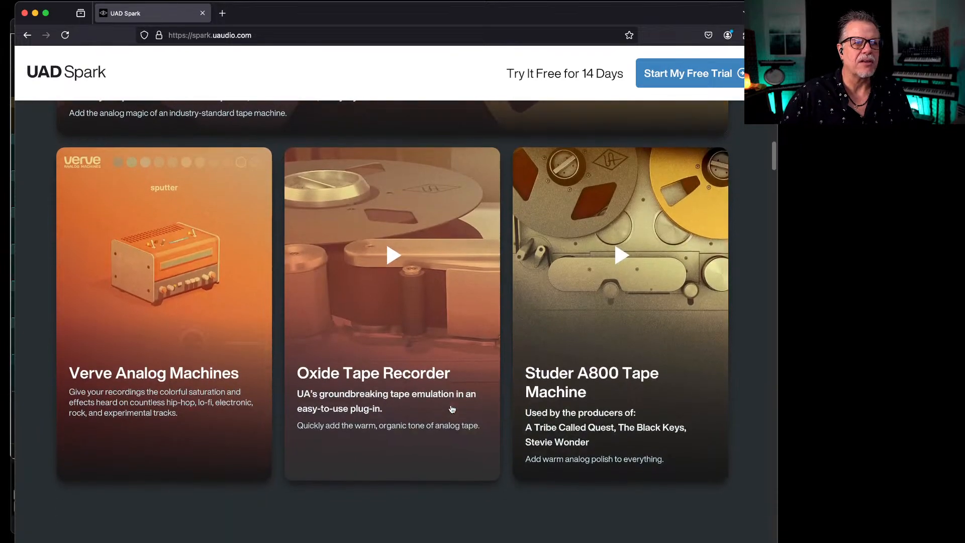
scroll(452, 409, down, 12)
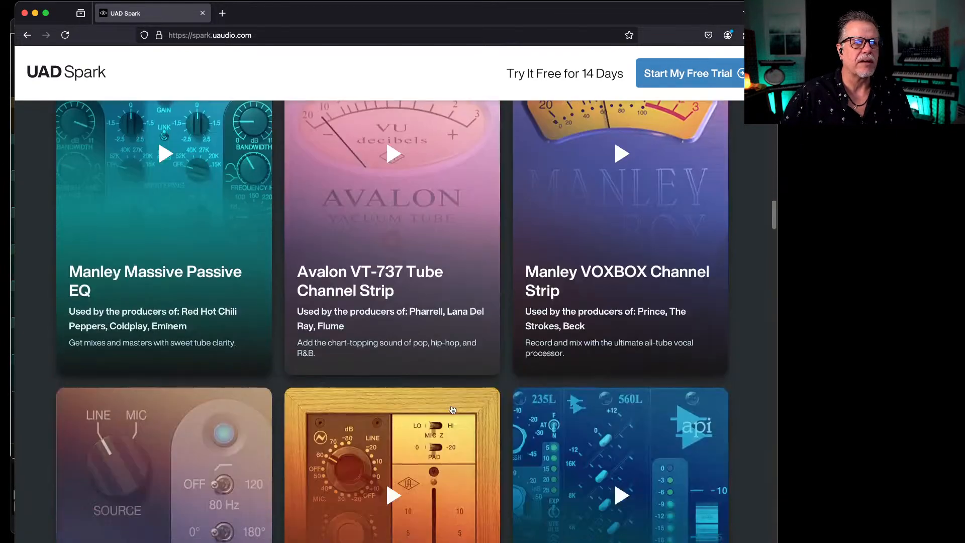
scroll(453, 411, down, 15)
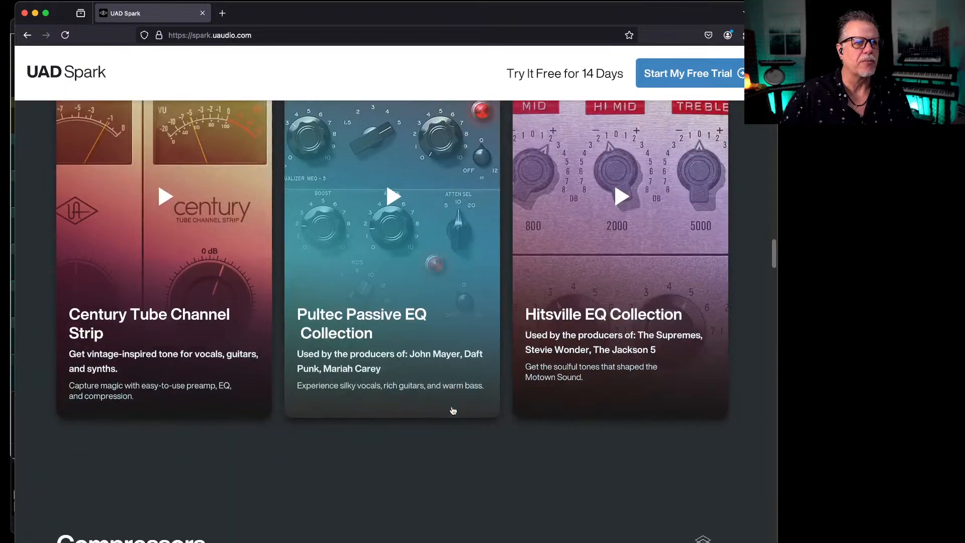
scroll(452, 410, down, 12)
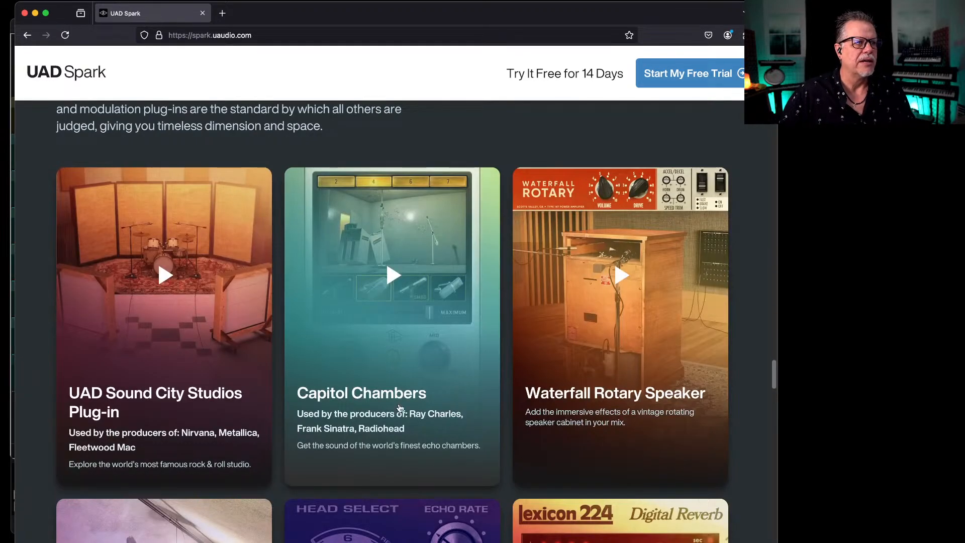
Step: Preview the UAD Sound City Studios sound example video, close it, and look back over the included plug-ins
click(181, 341)
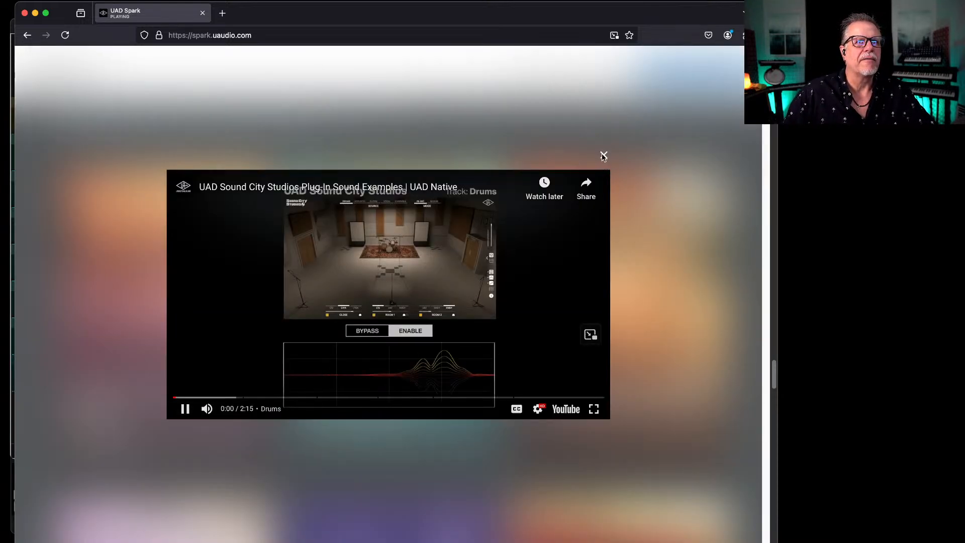
click(603, 155)
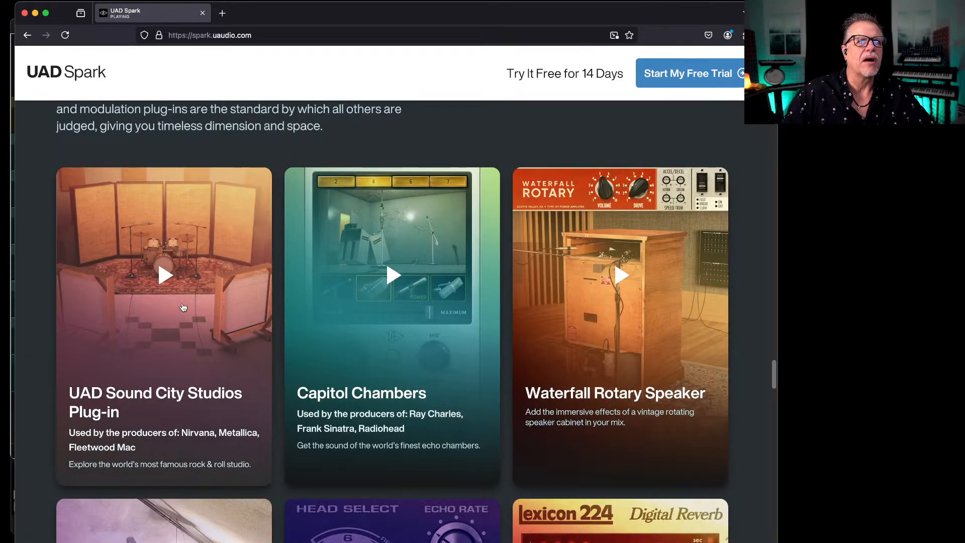
scroll(184, 316, down, 2)
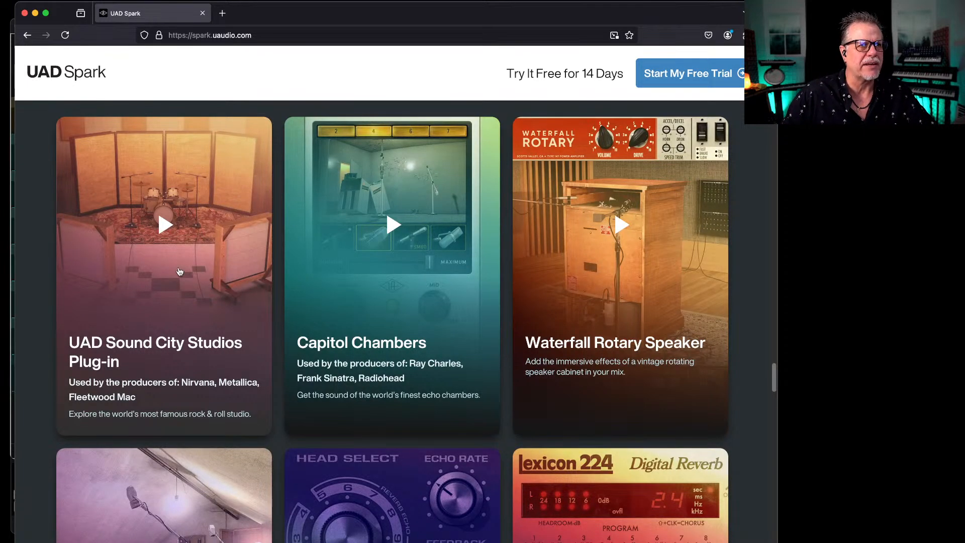
click(193, 421)
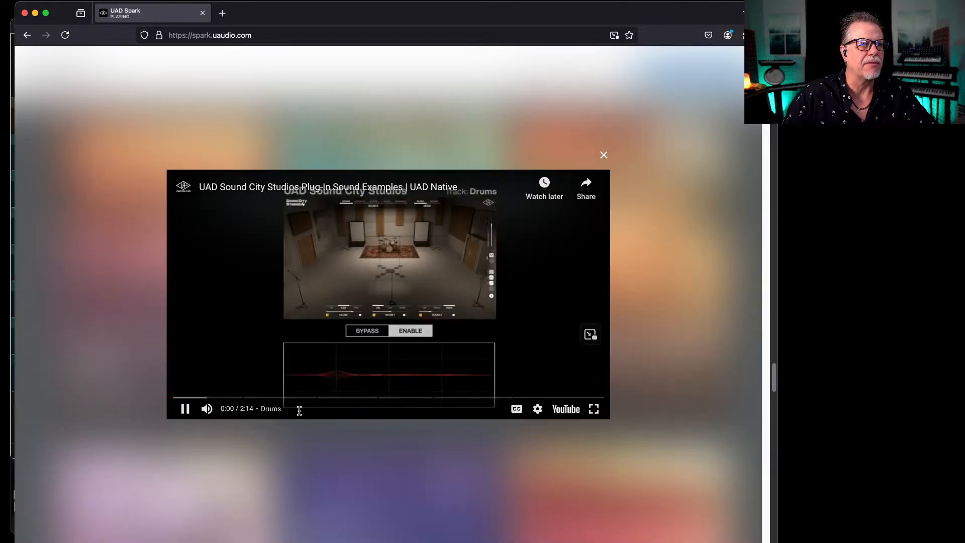
click(603, 154)
scroll(450, 291, up, 10)
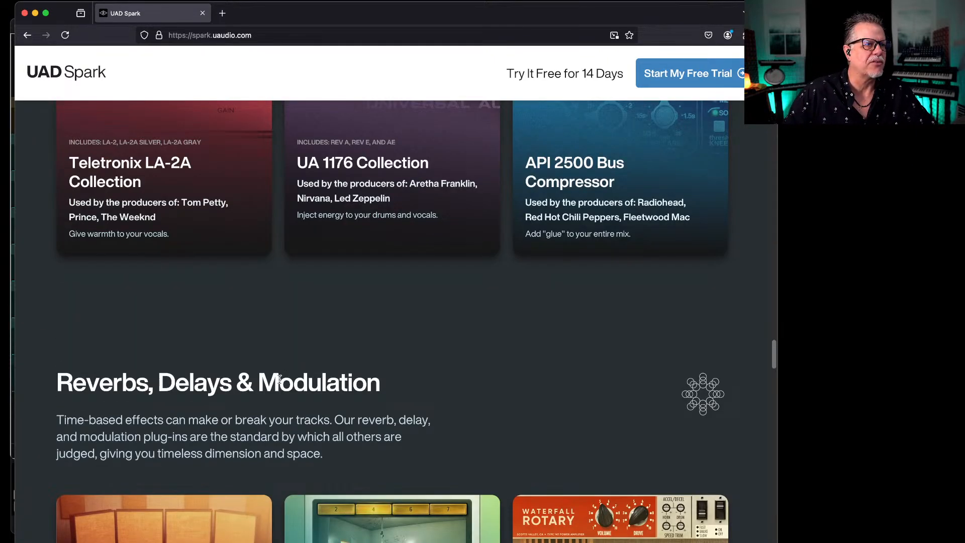
scroll(309, 336, up, 6)
scroll(309, 335, up, 15)
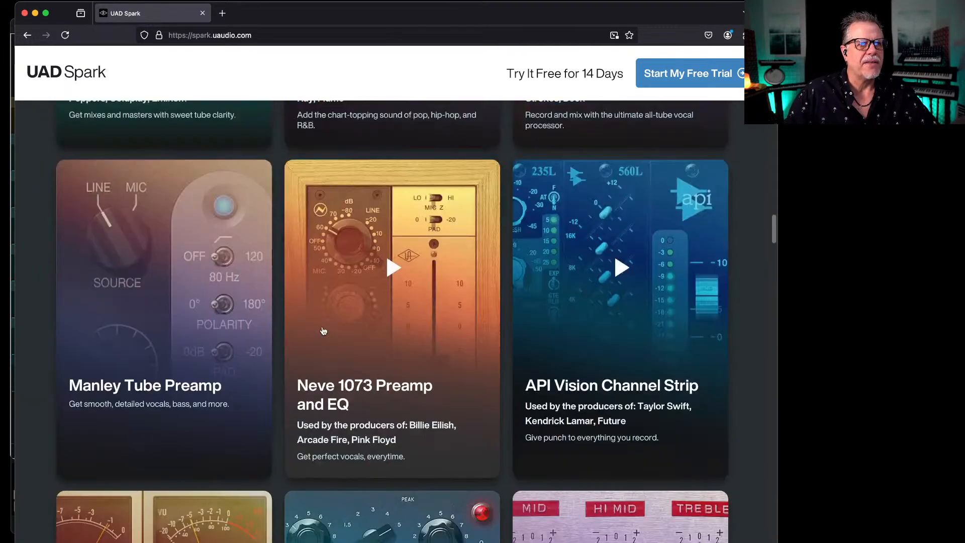
scroll(323, 326, up, 20)
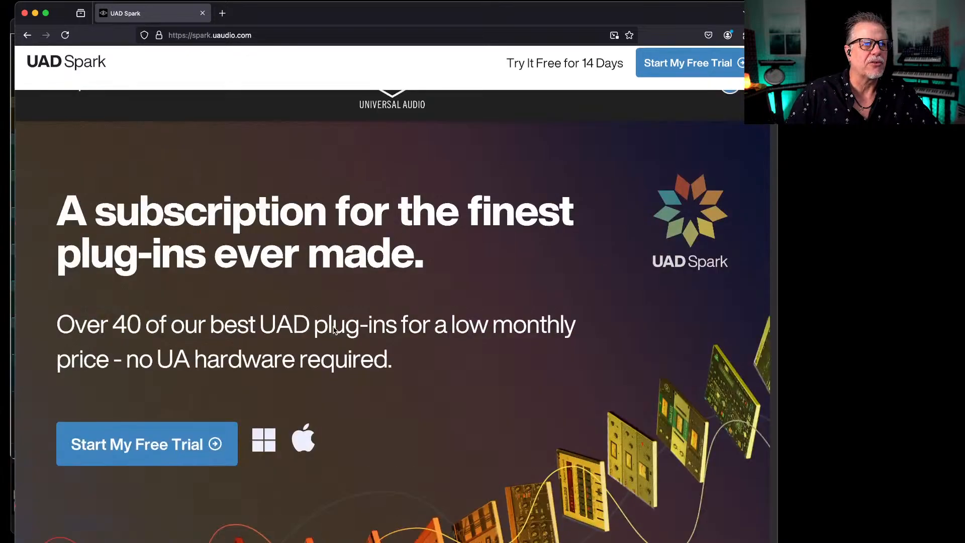
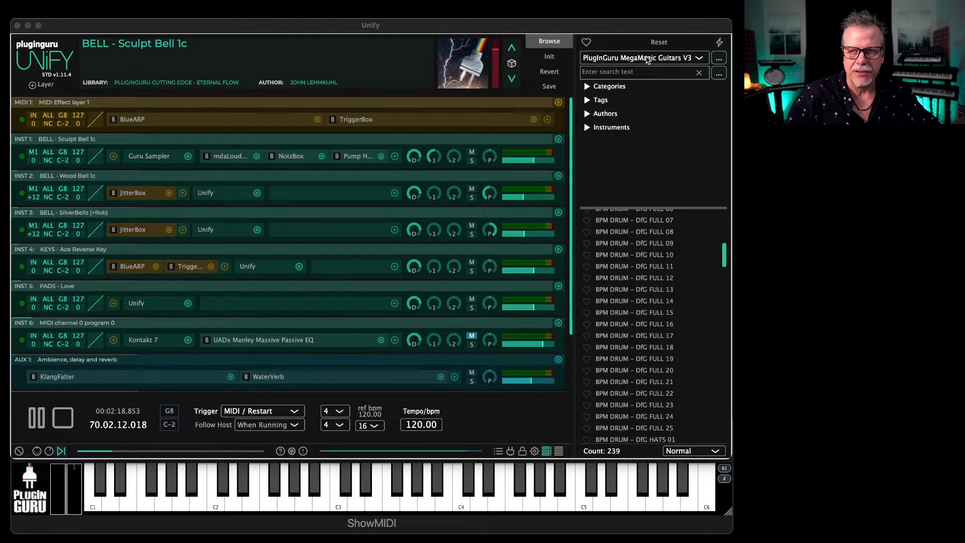
Step: Switch the patch browser to the Modern Cinema – Back to the 80s library and audition BPM DRUM – SEQ 02 Afterschool
click(631, 61)
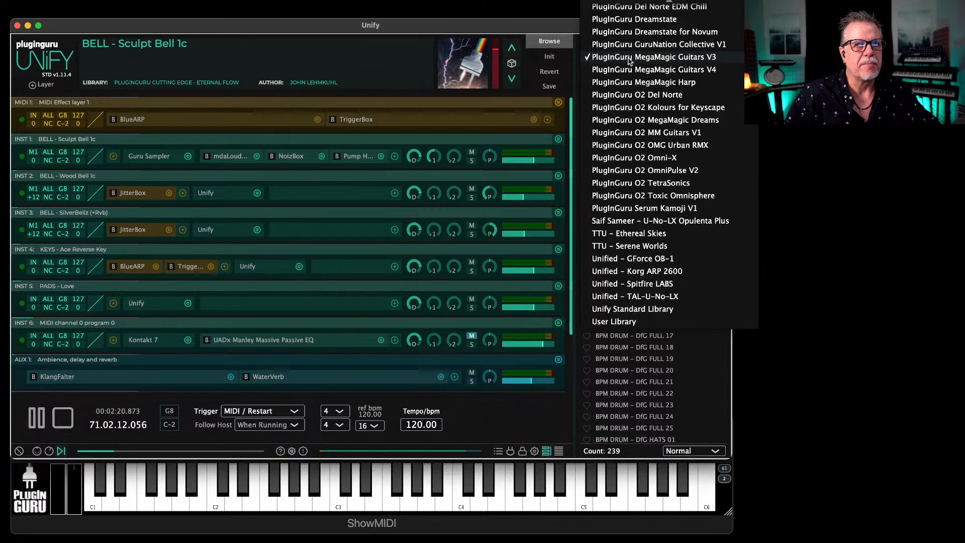
scroll(628, 95, up, 5)
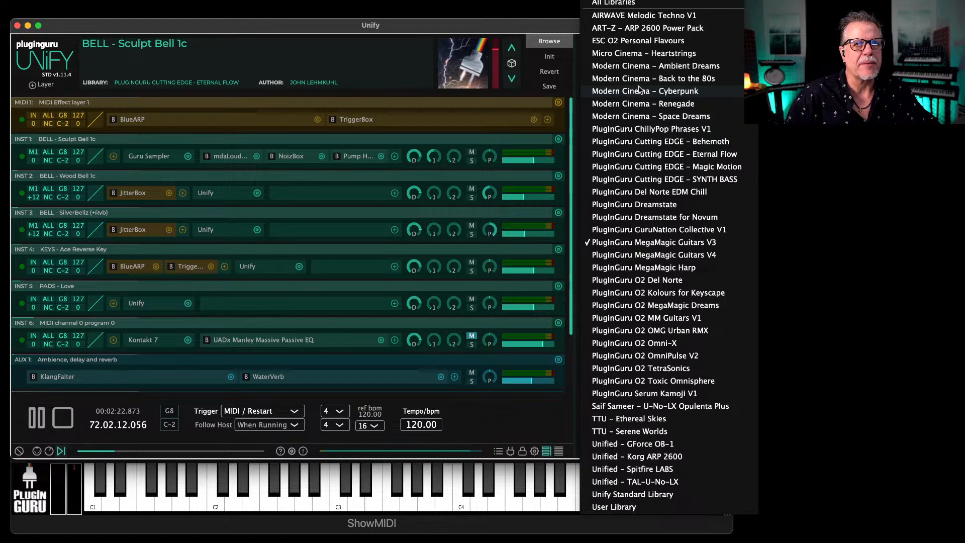
click(633, 79)
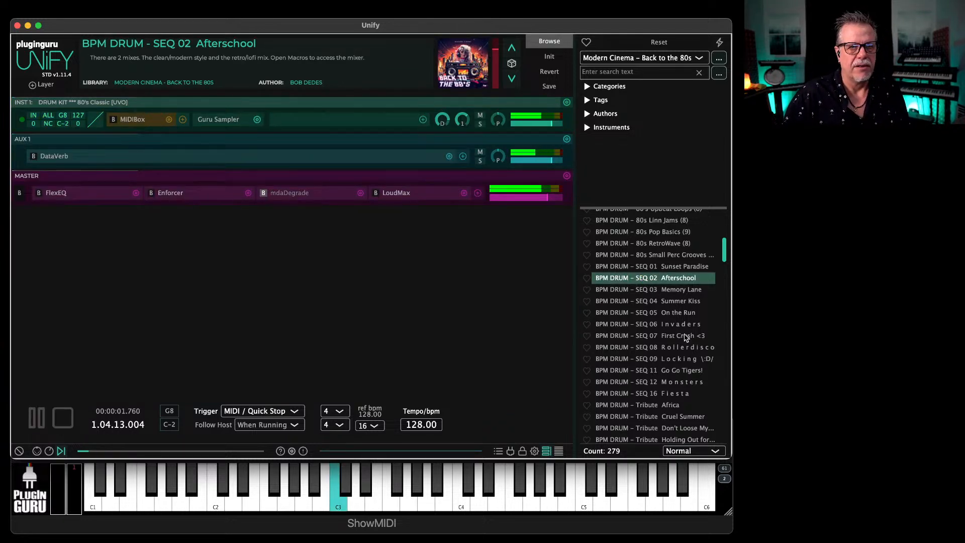
Step: Load BPM DRUM – SEQ 05 On the Run, followed by the matching full sequence patch BPM SEQ – 05 On the Run [B2]
scroll(653, 326, down, 3)
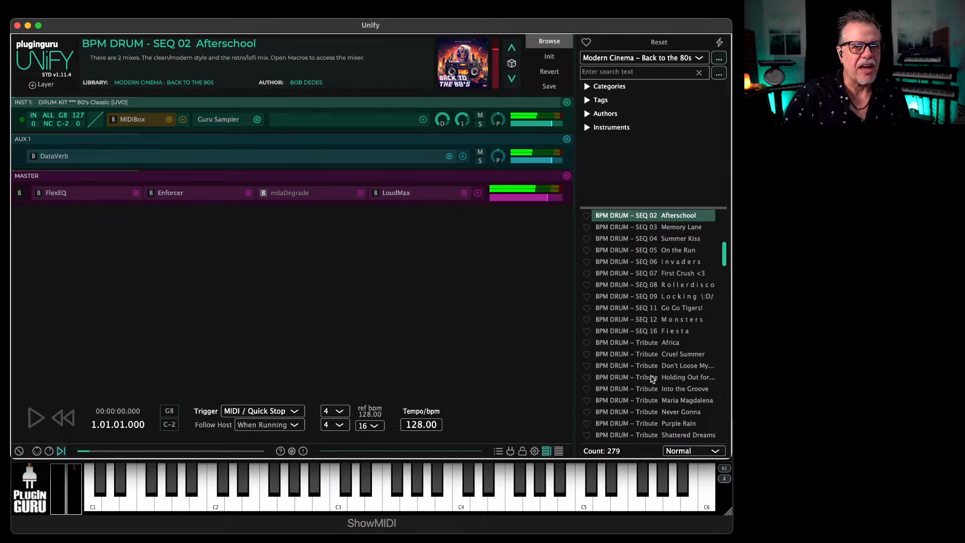
scroll(652, 378, down, 5)
scroll(648, 362, up, 6)
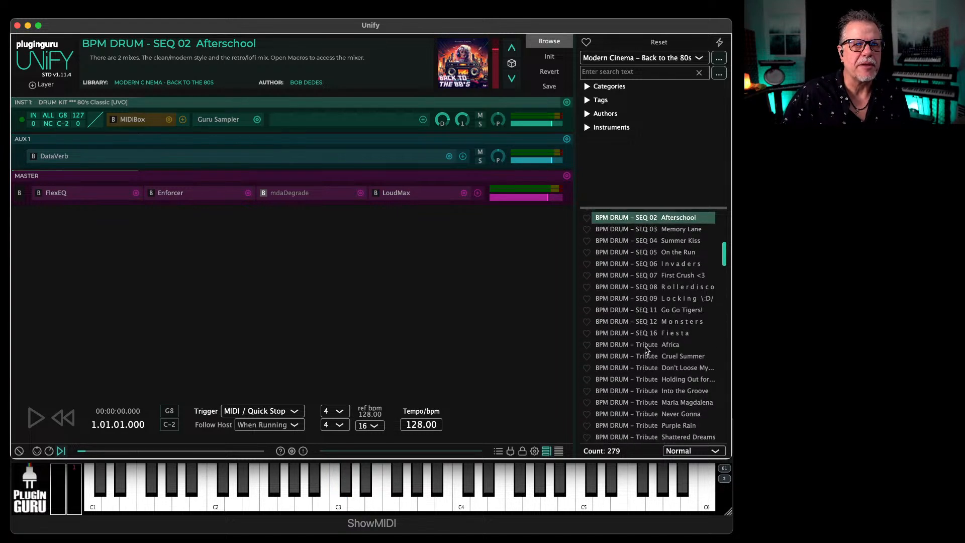
click(651, 254)
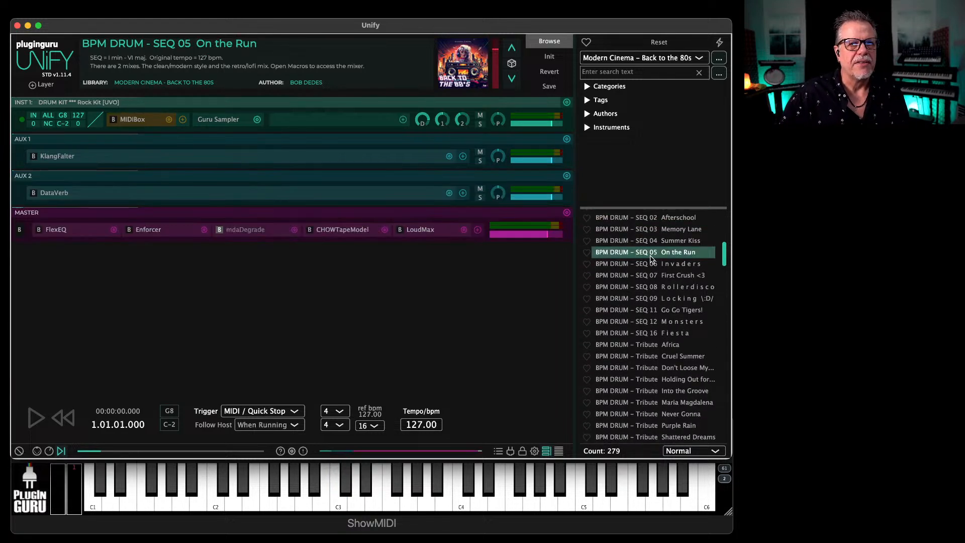
scroll(653, 342, down, 15)
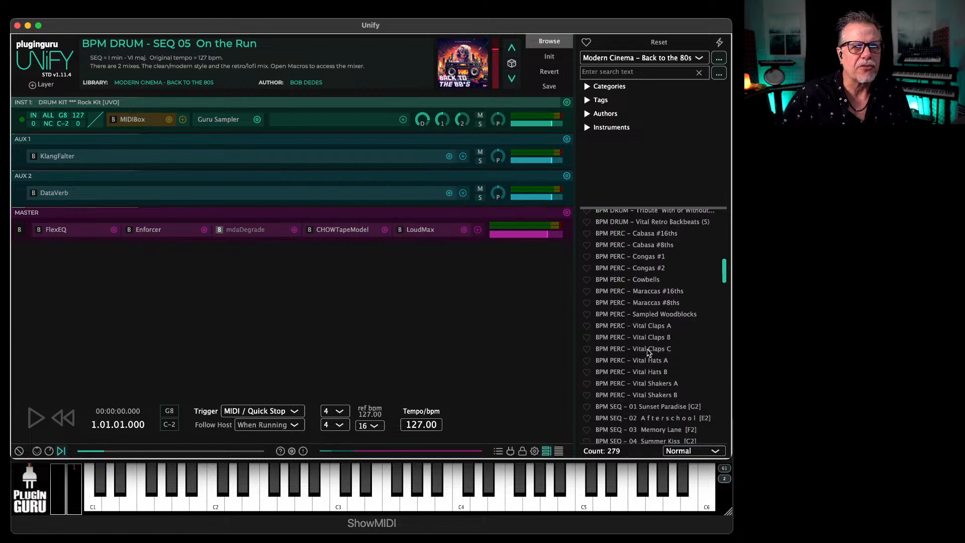
scroll(647, 352, up, 6)
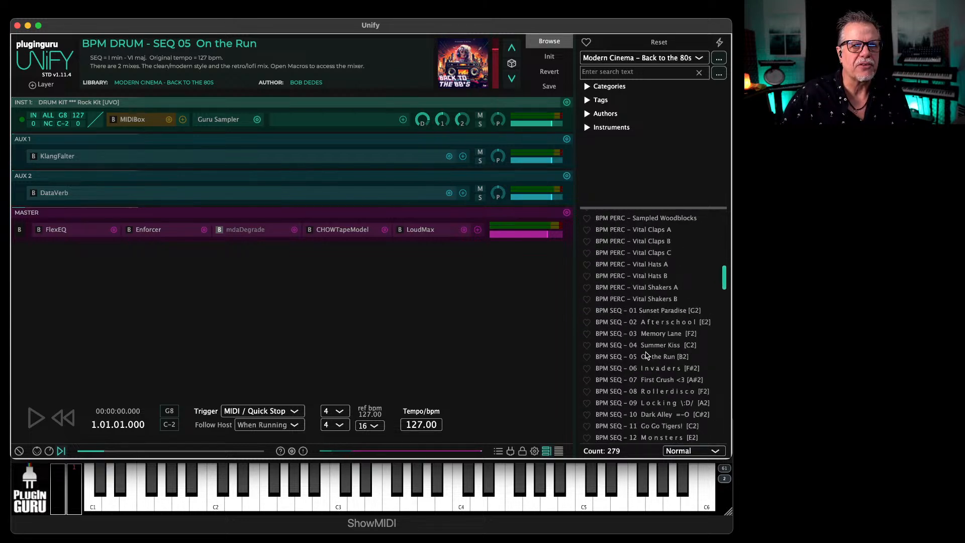
click(635, 358)
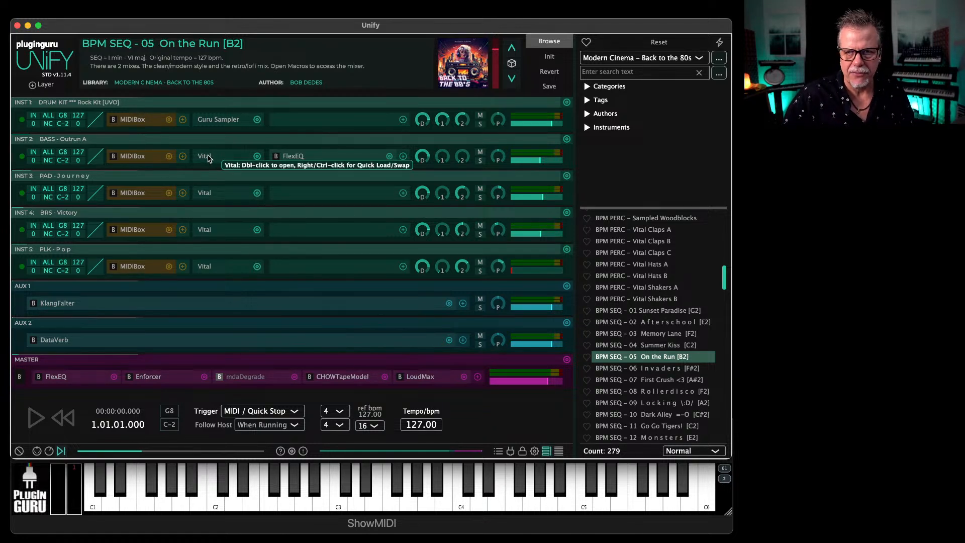
Step: Switch to the AIRWAVE Melodic Techno V1 library and load the BPM SPLIT – Brandenburg 1989 patch
click(640, 57)
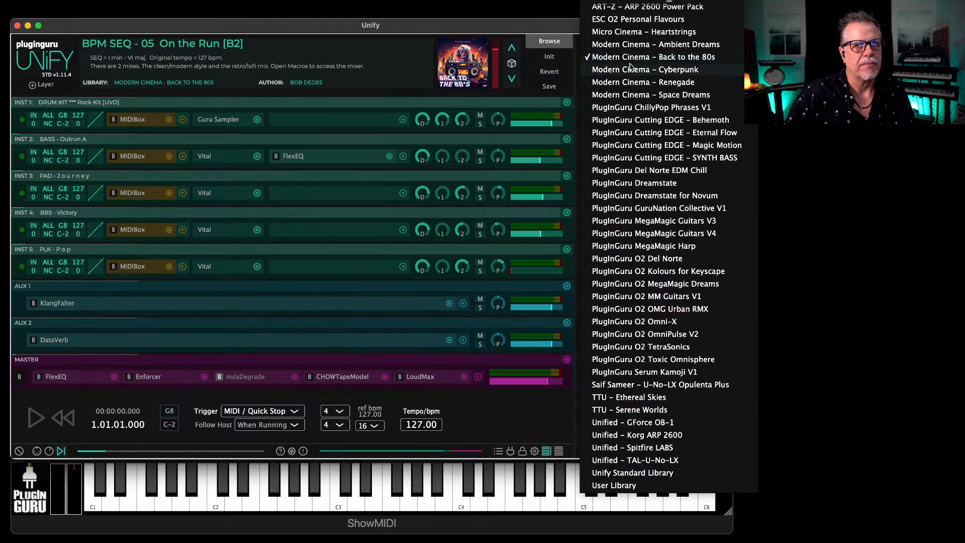
scroll(644, 97, up, 1)
click(645, 17)
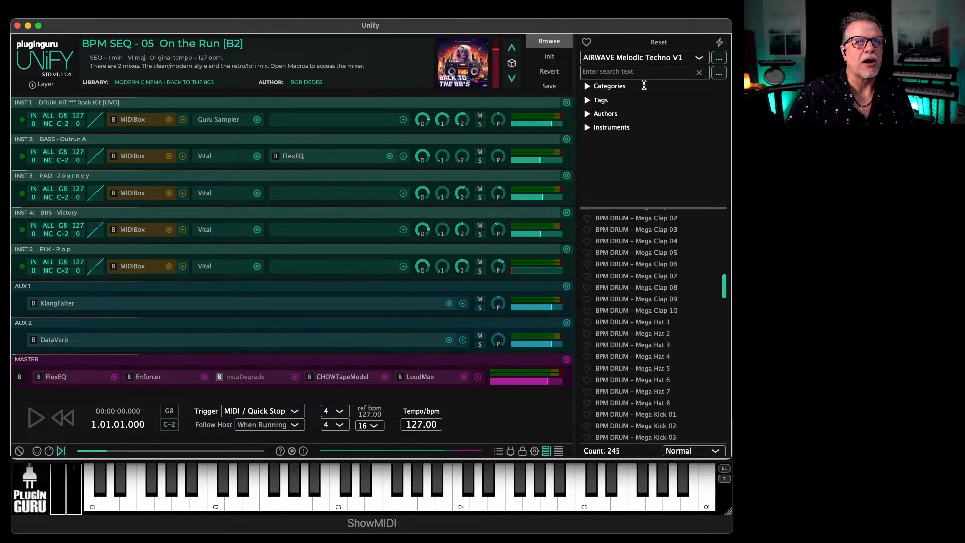
drag(724, 287, 724, 354)
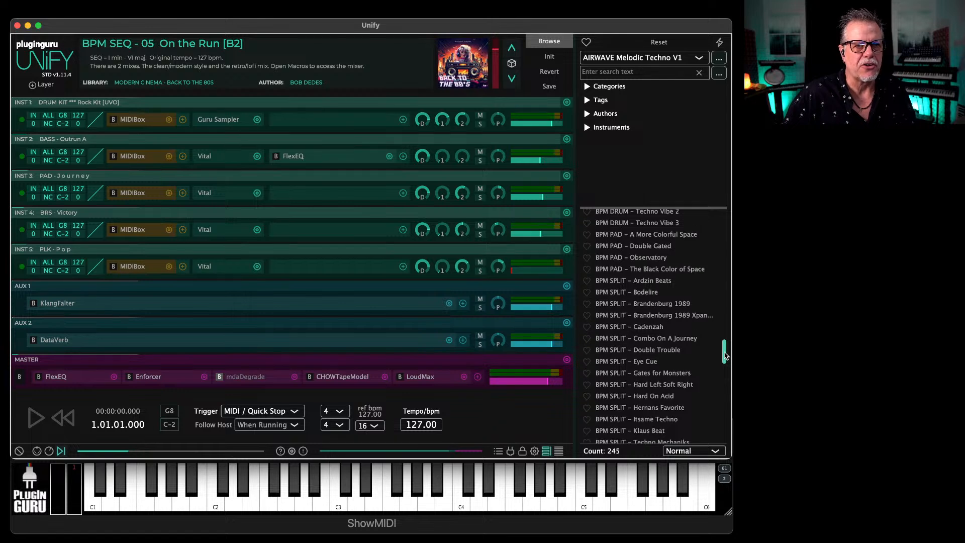
click(646, 308)
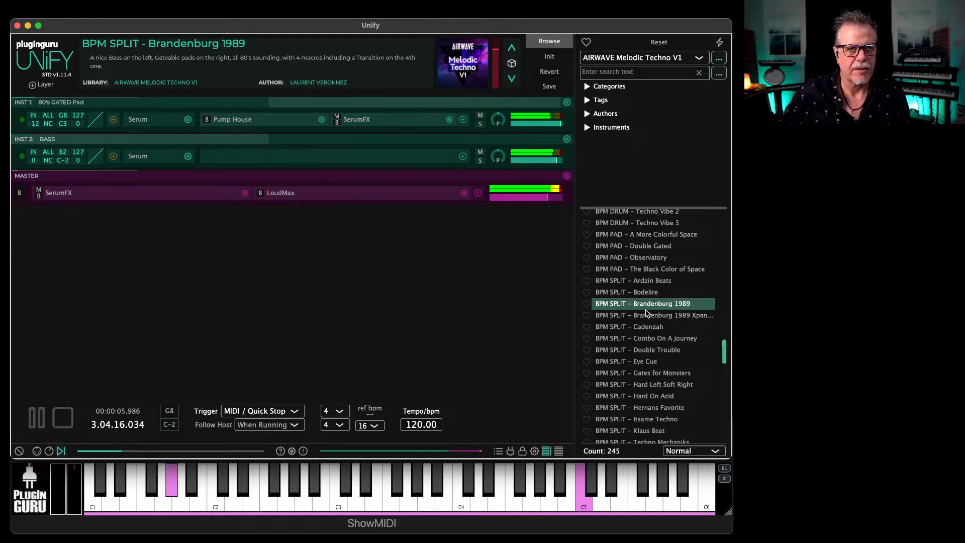
Step: Add BPM DRUM – Techno GROOVE 2 as a new Unify layer and lower the volumes of the pad, bass and drum layers
scroll(646, 313, up, 5)
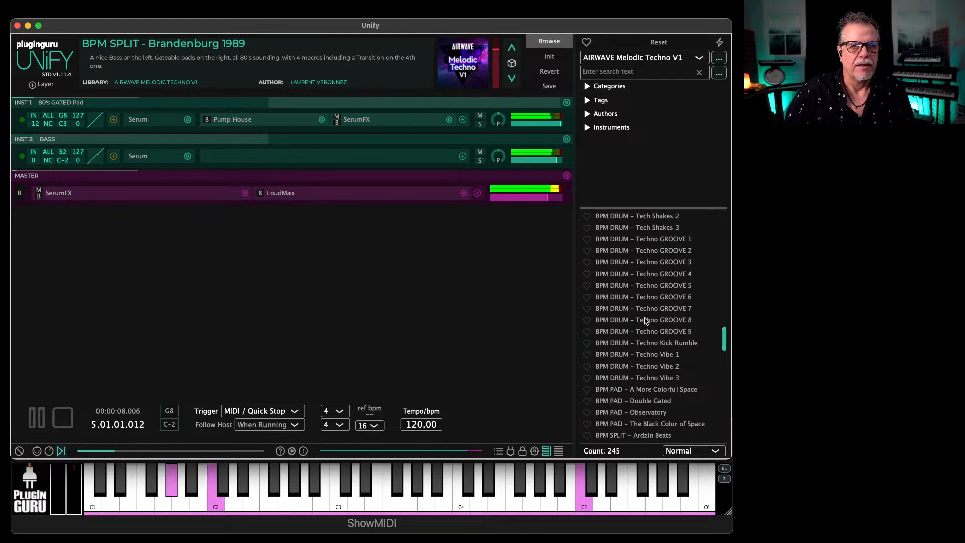
right_click(649, 278)
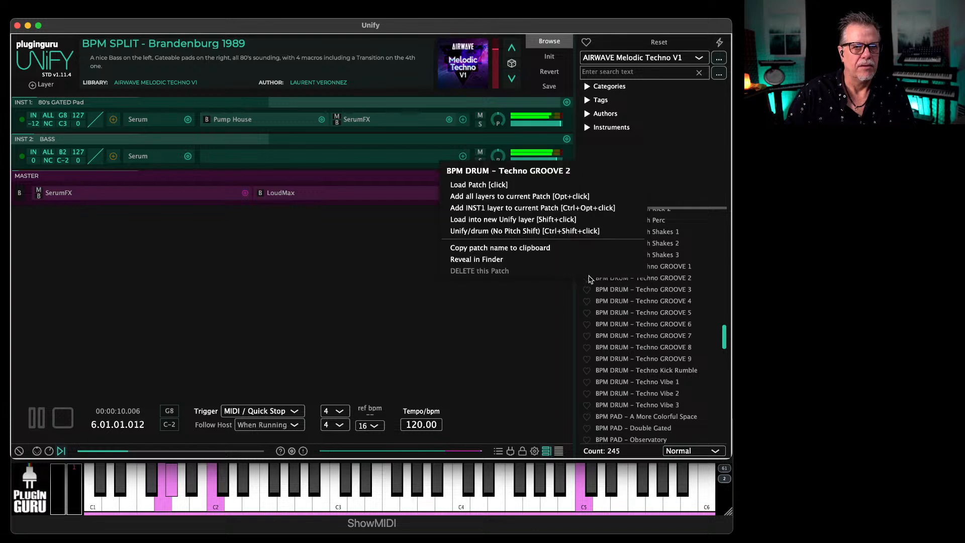
click(511, 219)
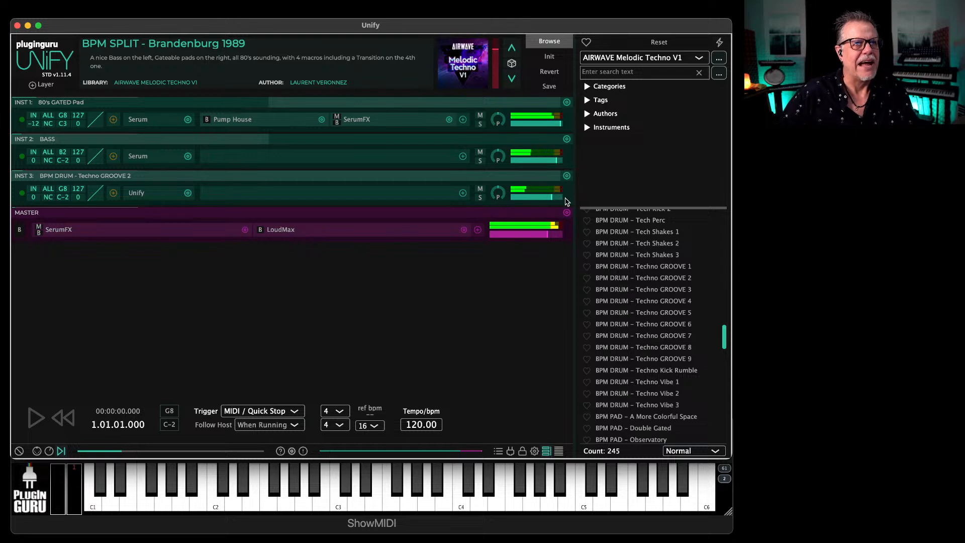
drag(571, 122, 547, 125)
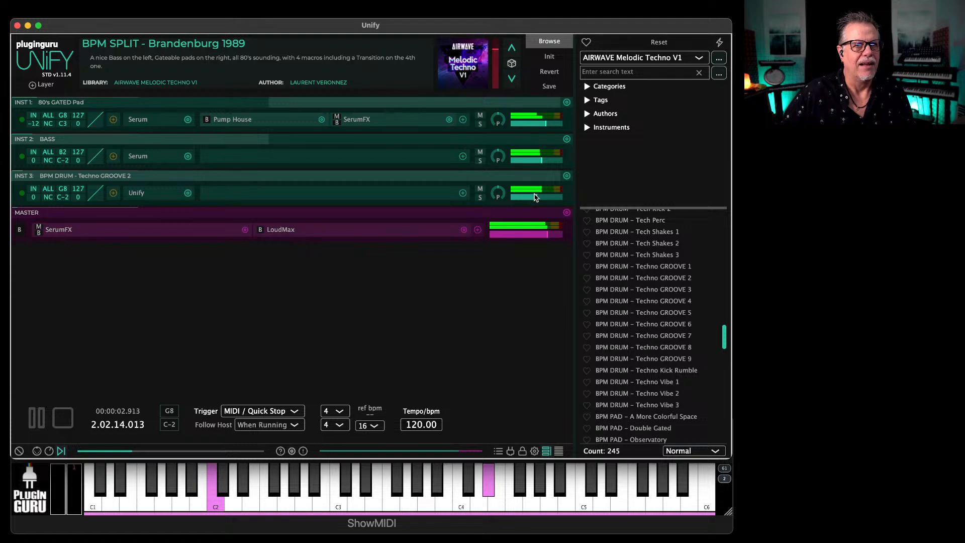
mouse_move(542, 196)
mouse_down()
mouse_move(534, 195)
mouse_move(540, 201)
mouse_up()
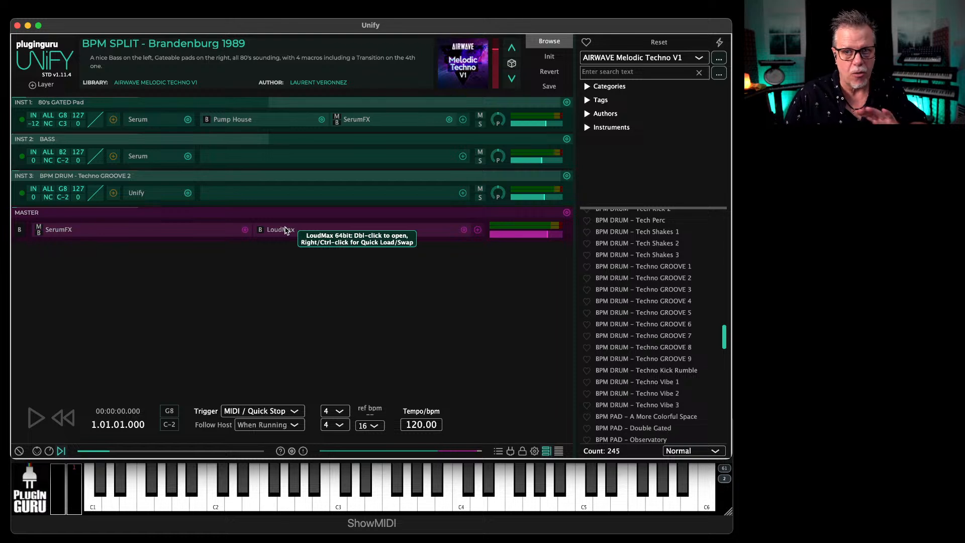
click(188, 120)
mouse_move(241, 143)
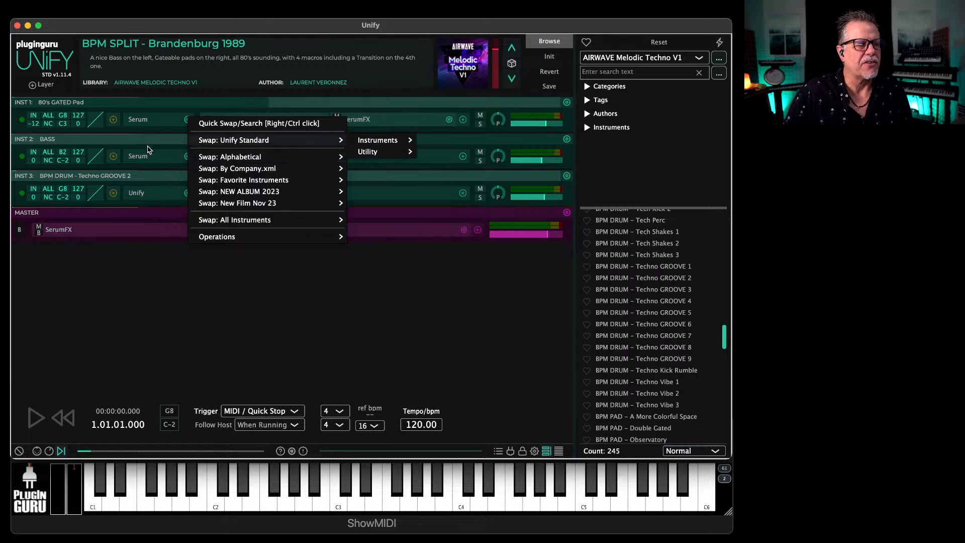
click(144, 316)
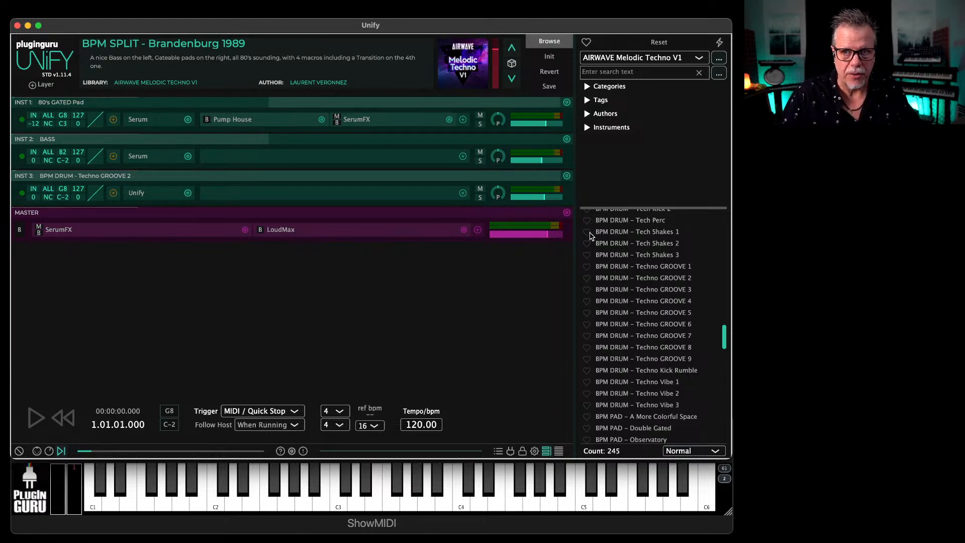
Step: Switch to the TTU – Ethereal Skies library and audition the PLUCKS – Epitome patch
click(656, 59)
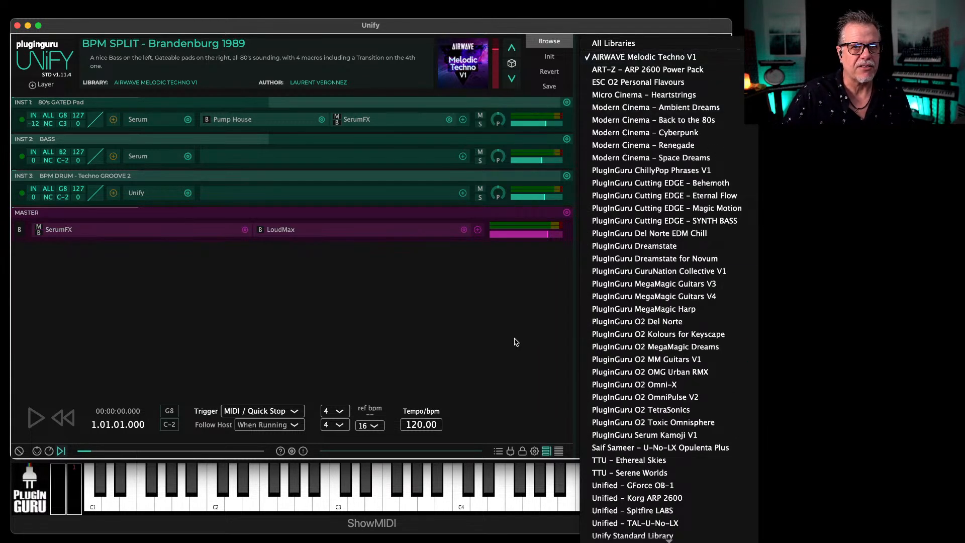
scroll(639, 466, down, 1)
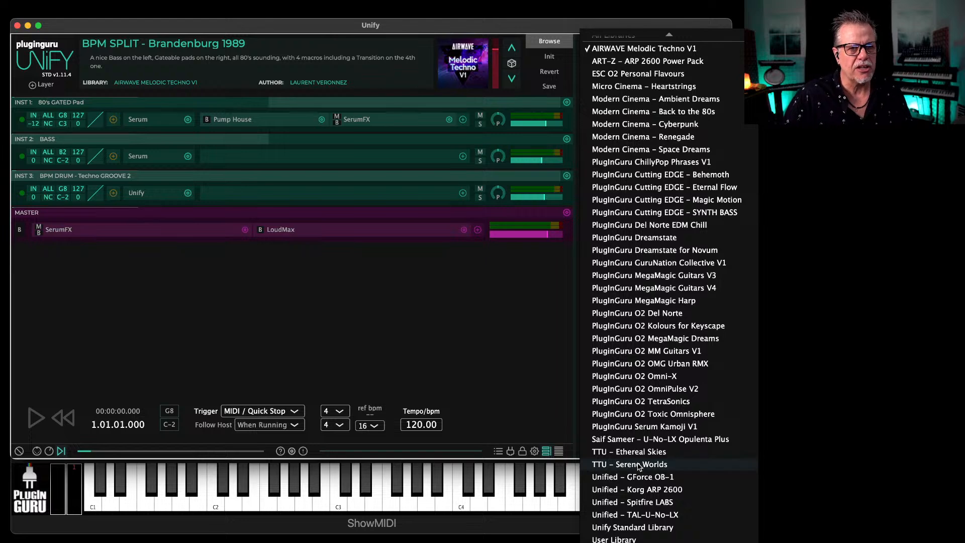
click(640, 455)
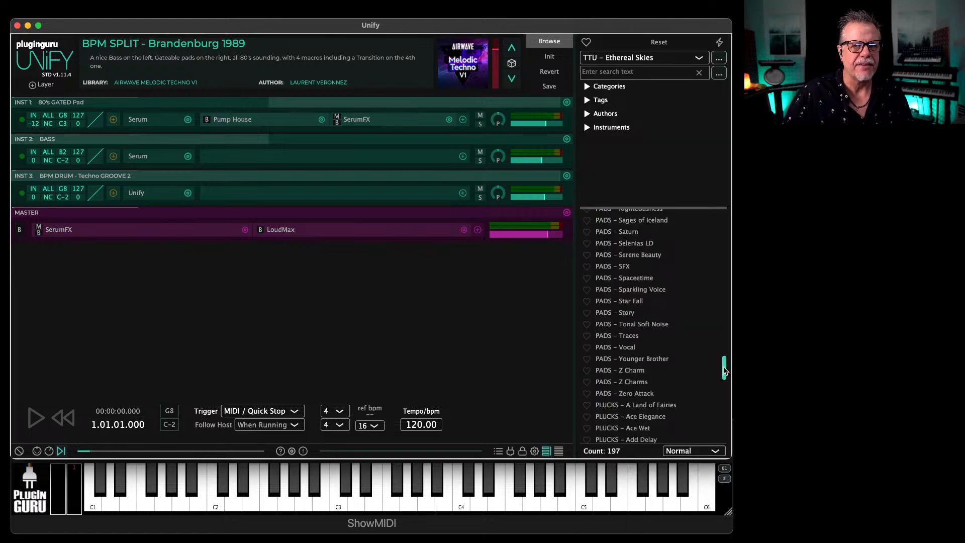
drag(724, 371, 723, 396)
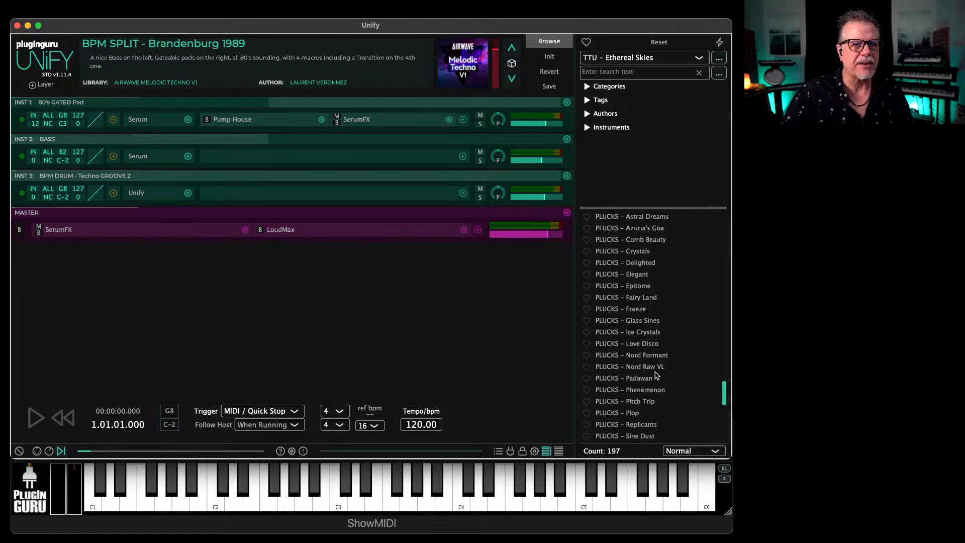
click(638, 289)
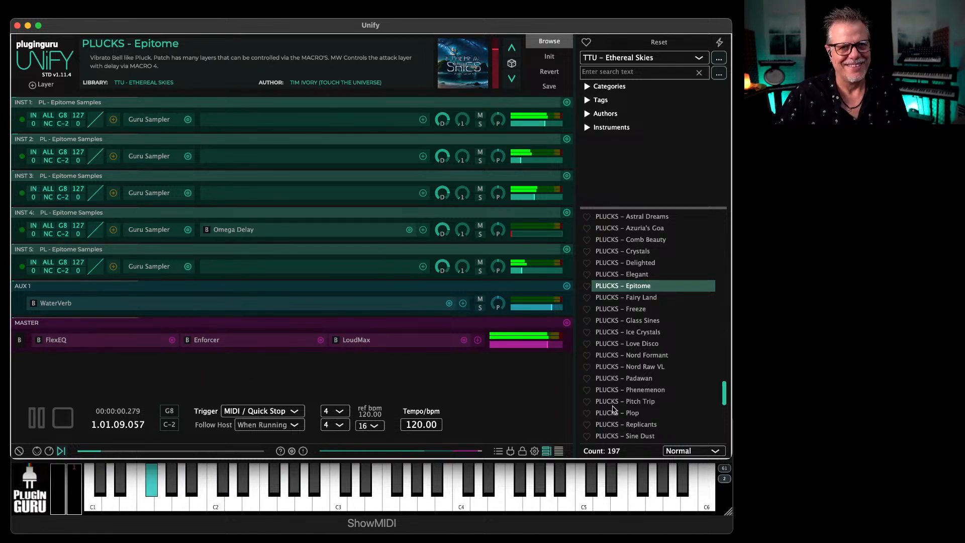
Step: Audition the PLUCKS patches Freeze, Nord Formant and Phenemenon
click(636, 309)
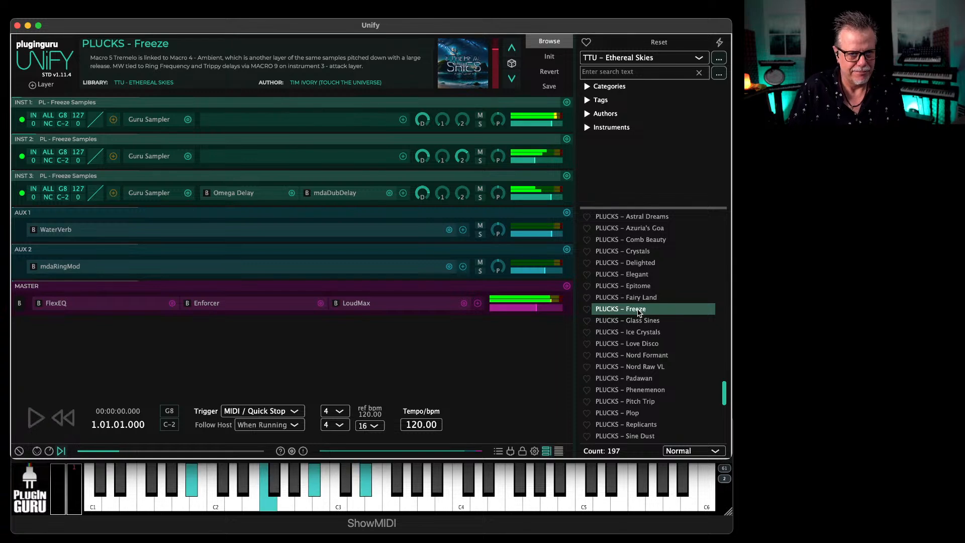
click(640, 355)
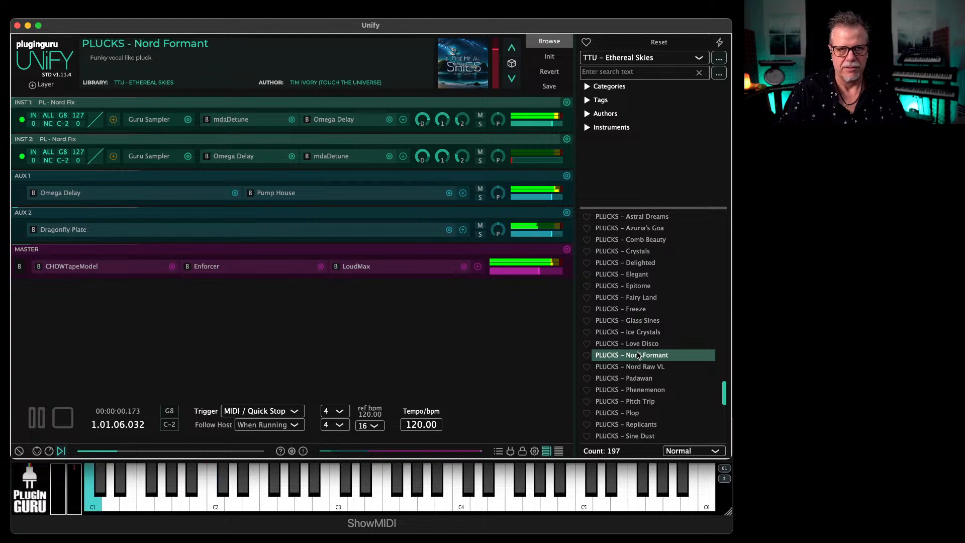
click(645, 391)
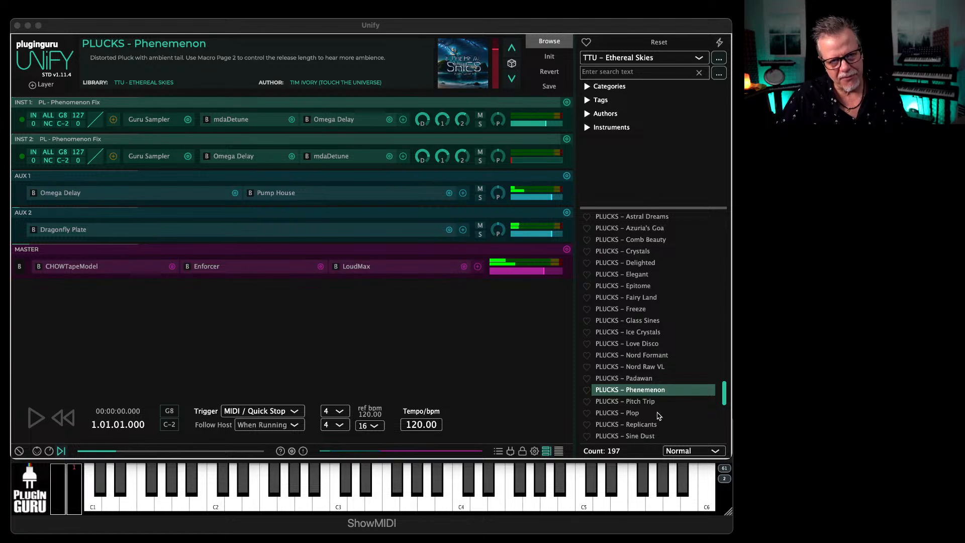
Step: Audition the PLUCKS patches Starlium, Virus and Wet
scroll(662, 402, down, 5)
click(634, 373)
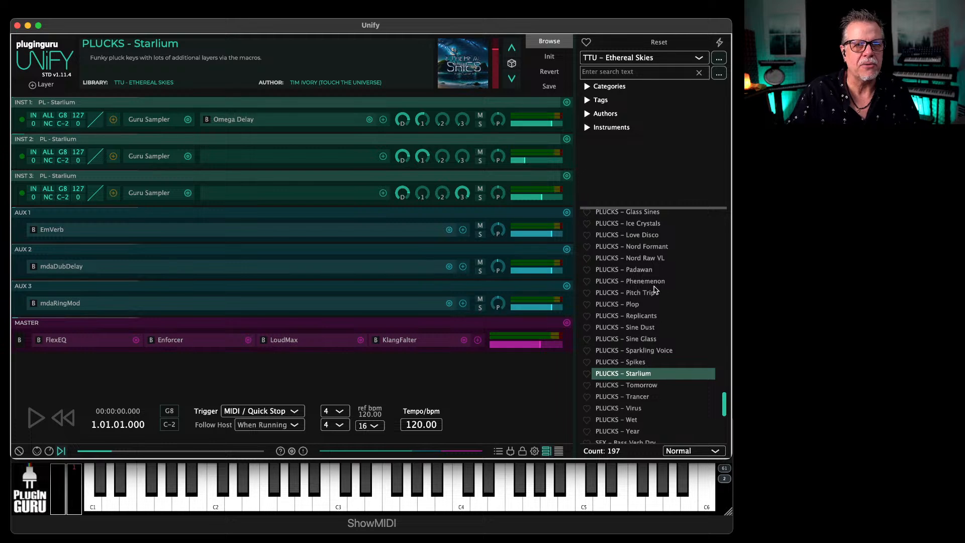
click(634, 408)
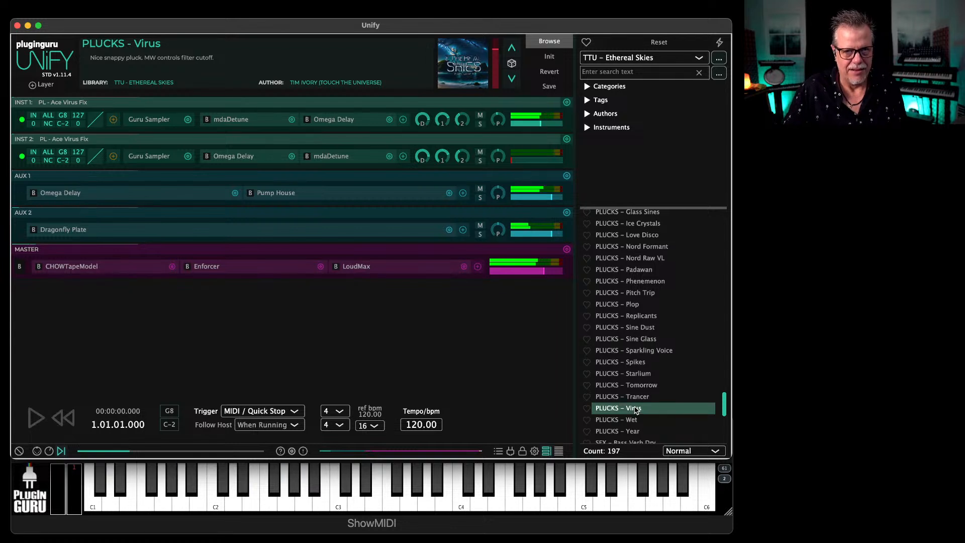
click(635, 423)
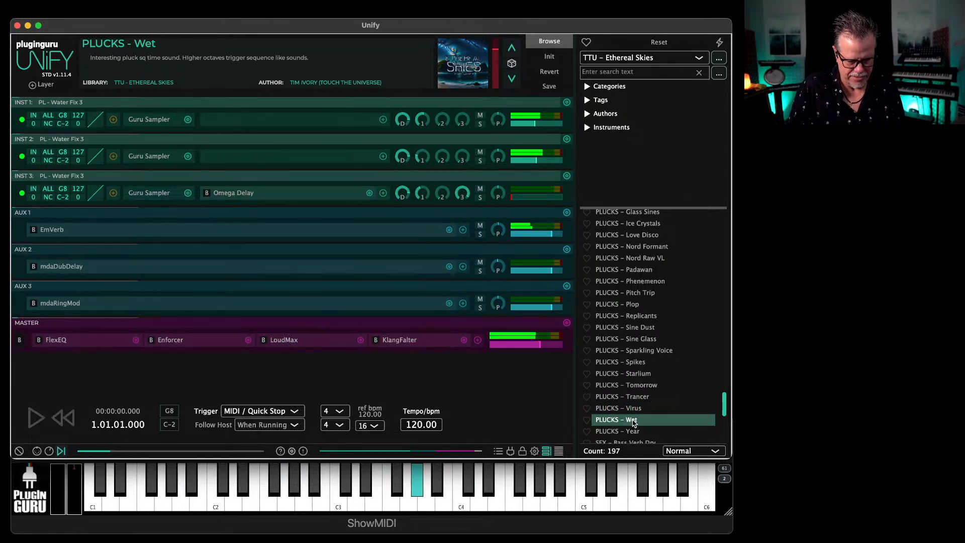
Step: Audition the sound-effect patches SFX – Dials SFX, SFX – Cinema and SFX – Galactic Alarm
scroll(634, 423, down, 5)
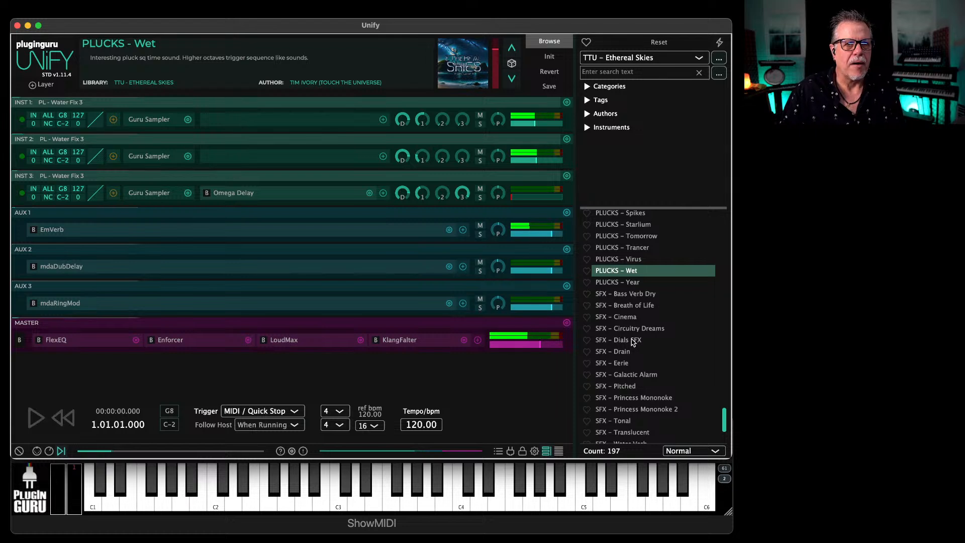
click(632, 341)
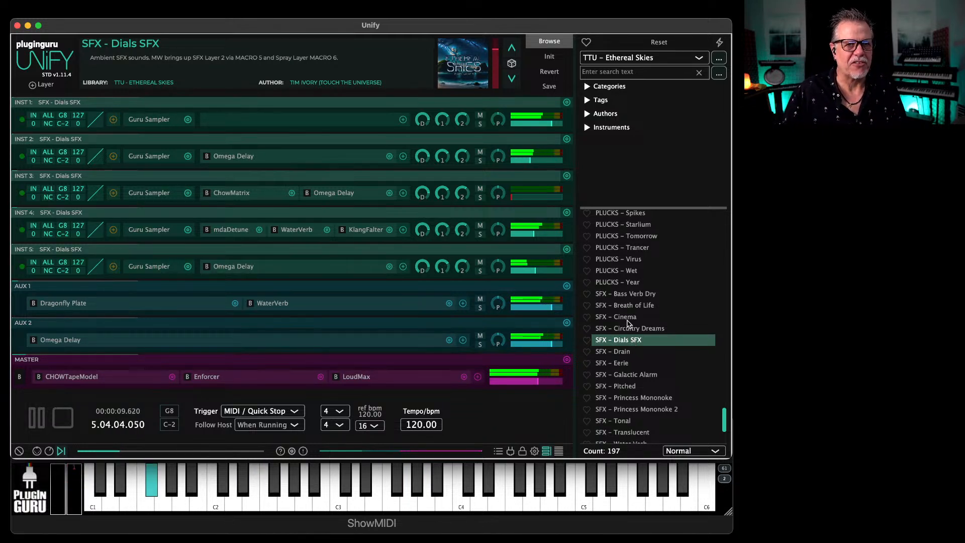
click(627, 317)
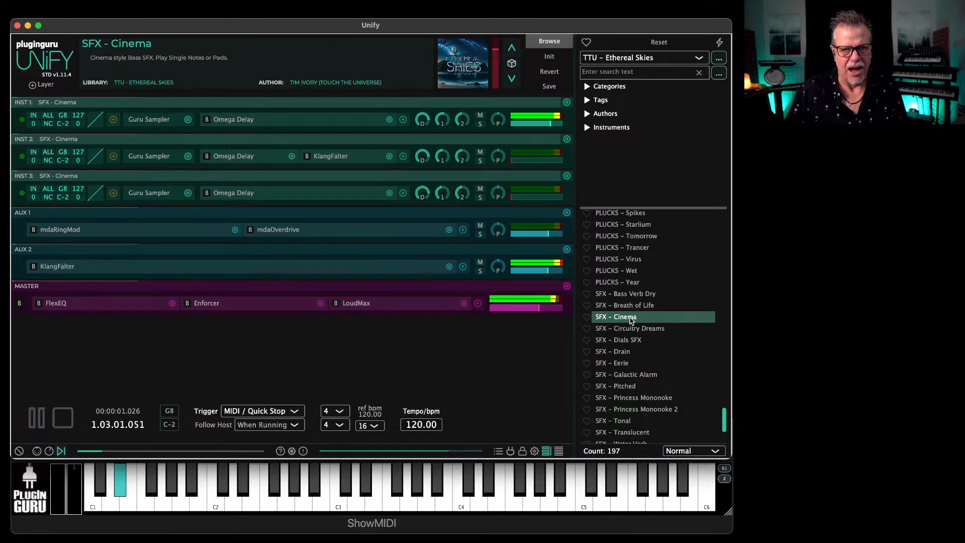
click(633, 374)
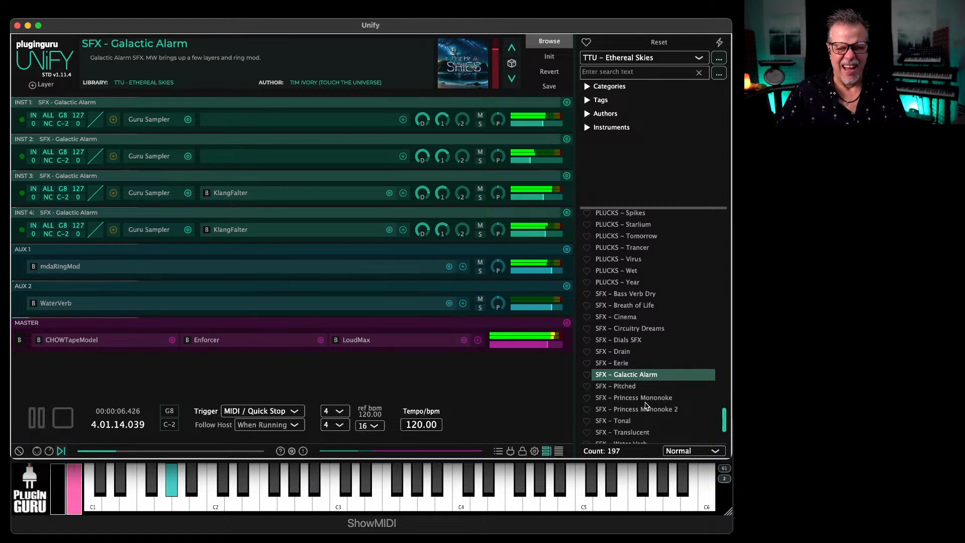
Step: Audition the patches SFX – Princess Mononoke, SOUNDSCAPE – Atmos Sweet and VOX – Eee Poly
click(649, 398)
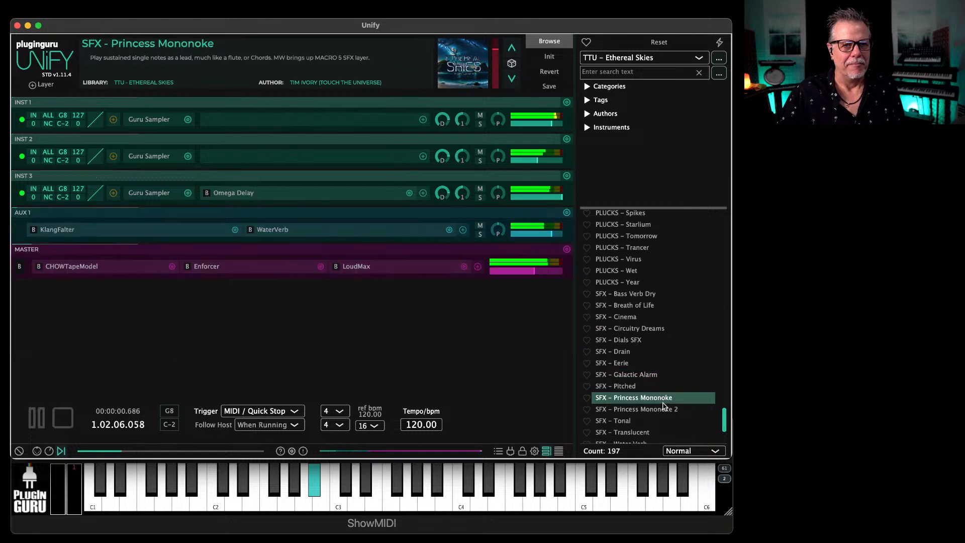
scroll(663, 406, down, 3)
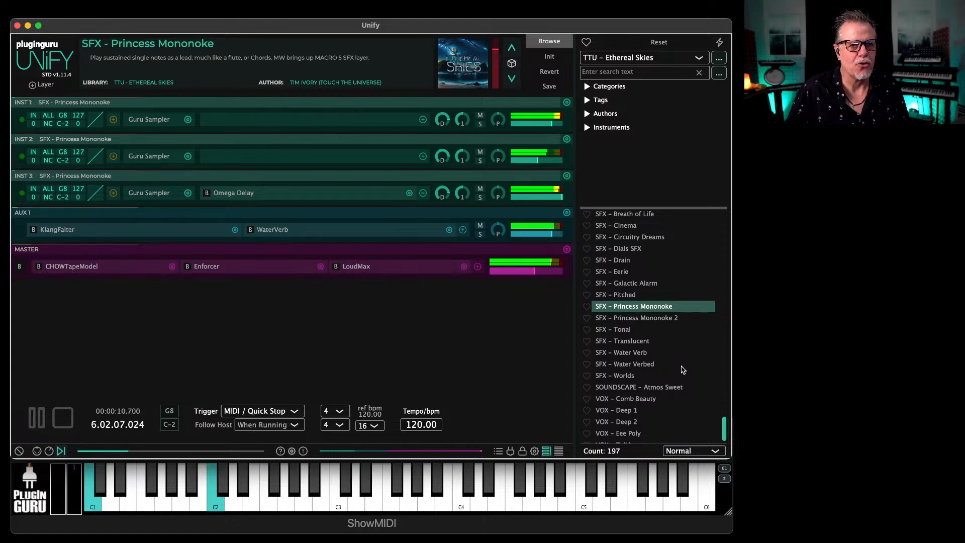
scroll(656, 391, down, 2)
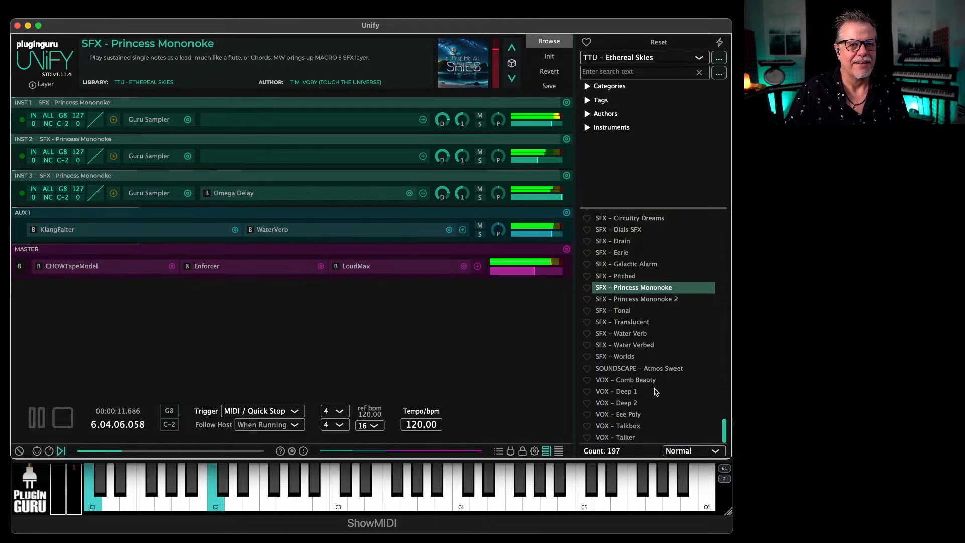
click(623, 369)
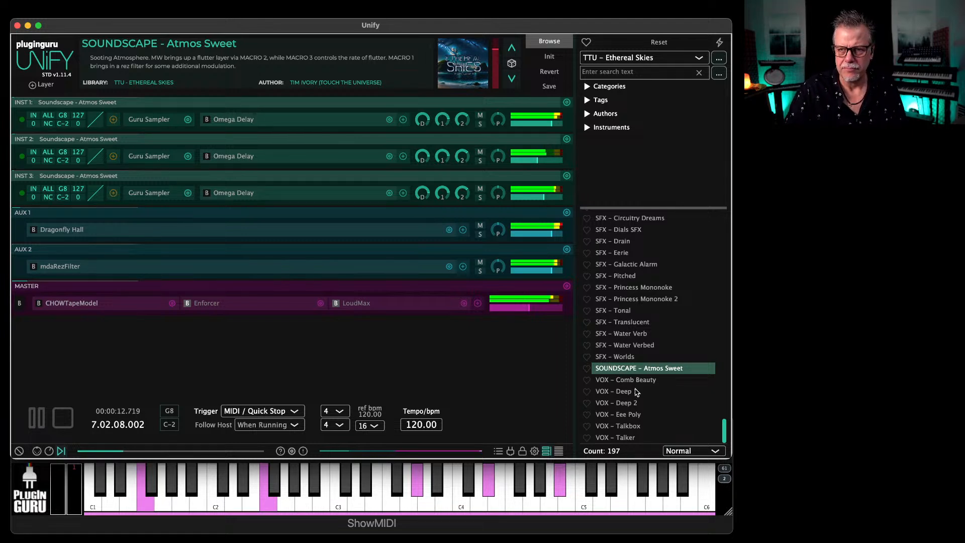
click(631, 415)
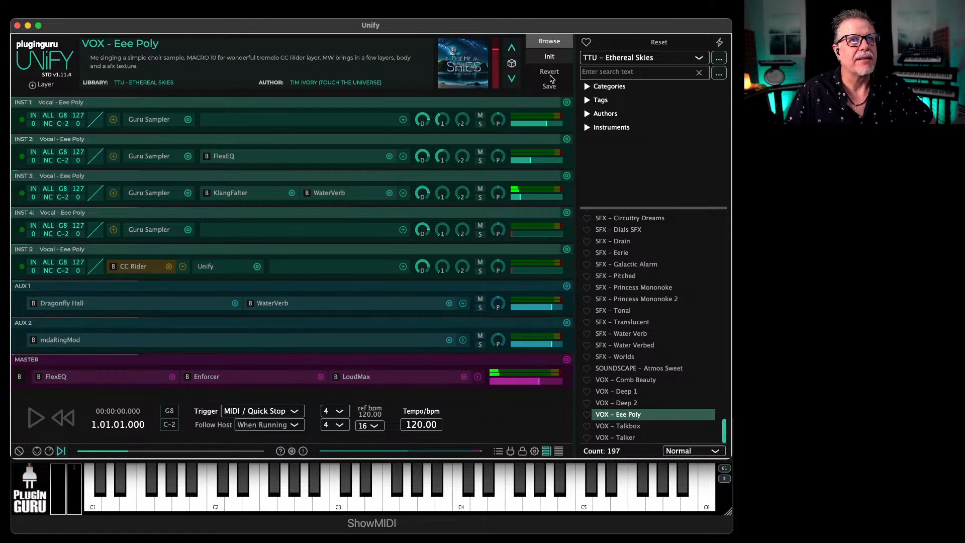
Step: Initialize a blank patch and load Waldorf's Microwave 1 as the INST 1 instrument, with its editor window moved fully into view
click(549, 56)
click(160, 121)
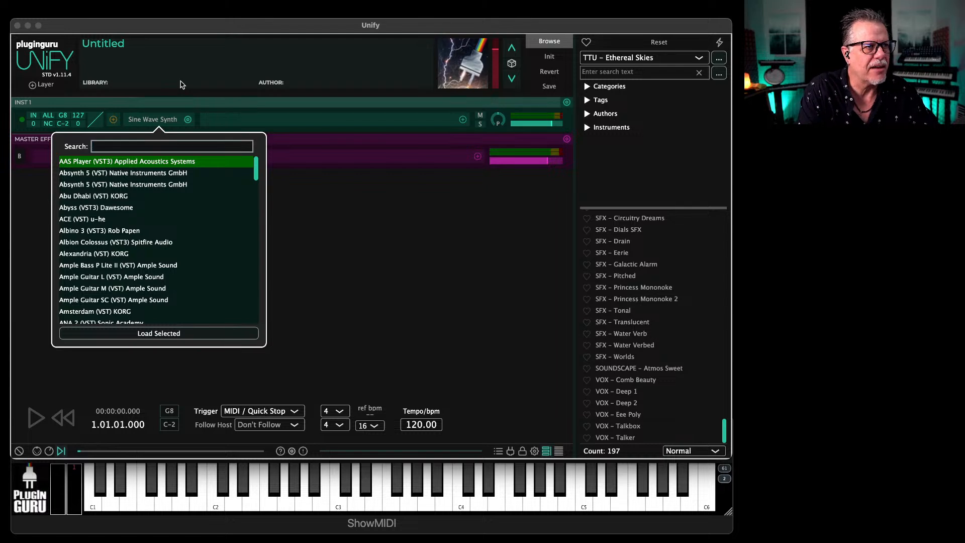
text(wal)
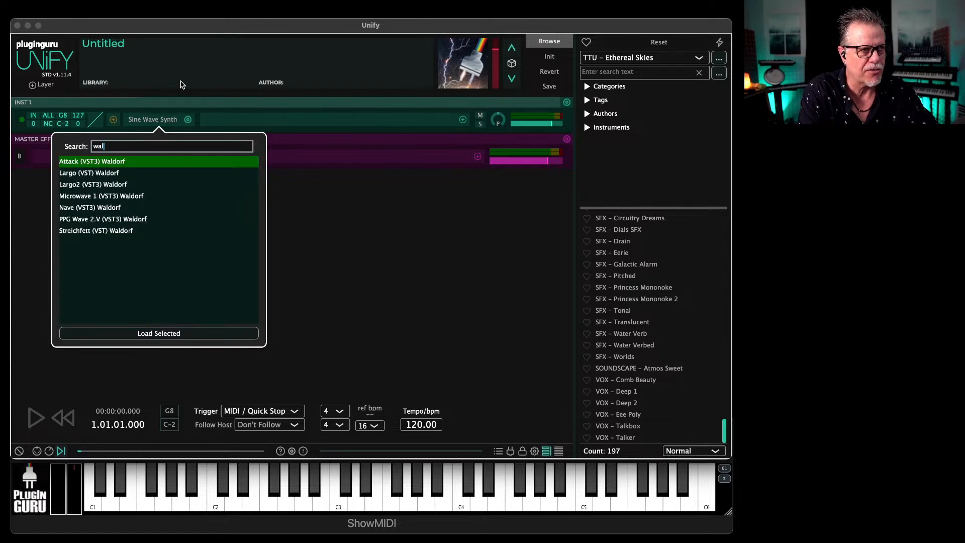
key(Down)
key(Down)
key(Down)
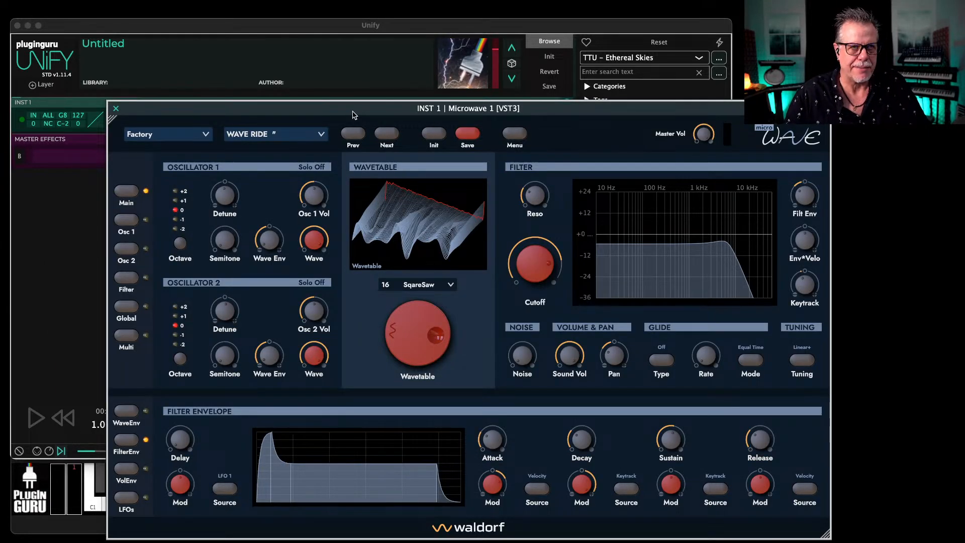
drag(355, 112, 271, 51)
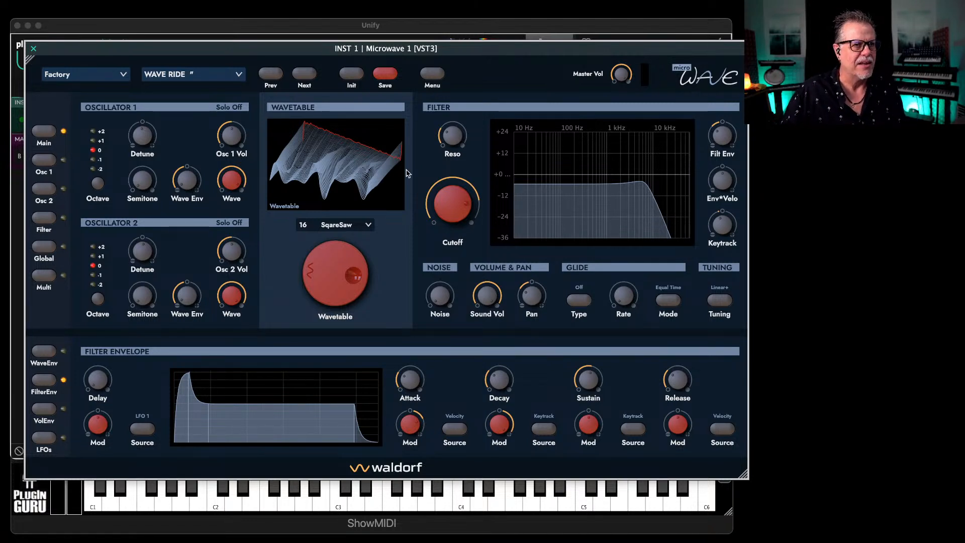
Step: Switch the Microwave 1 wavetable to 15 OrganSyn and set the Oscillator 1 Wave to 47
drag(343, 253, 343, 282)
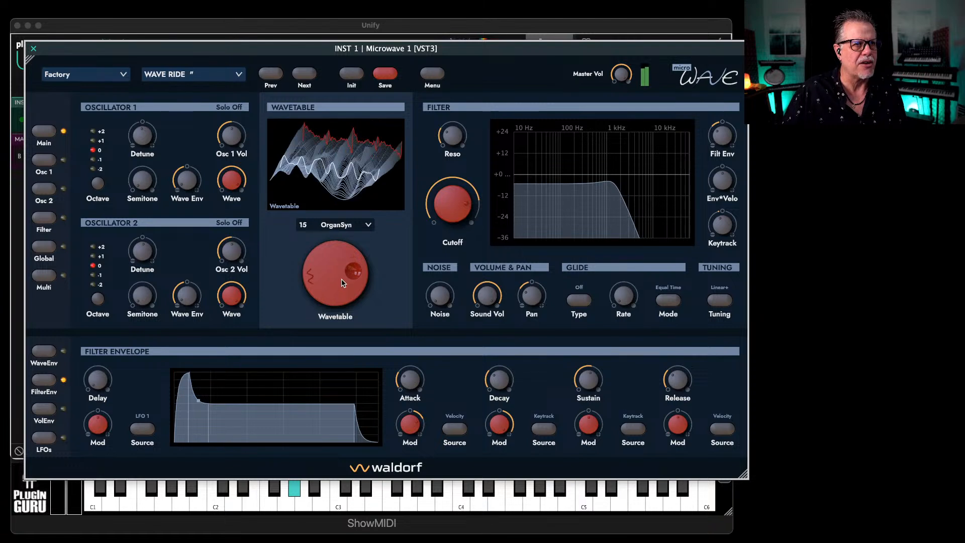
mouse_move(231, 180)
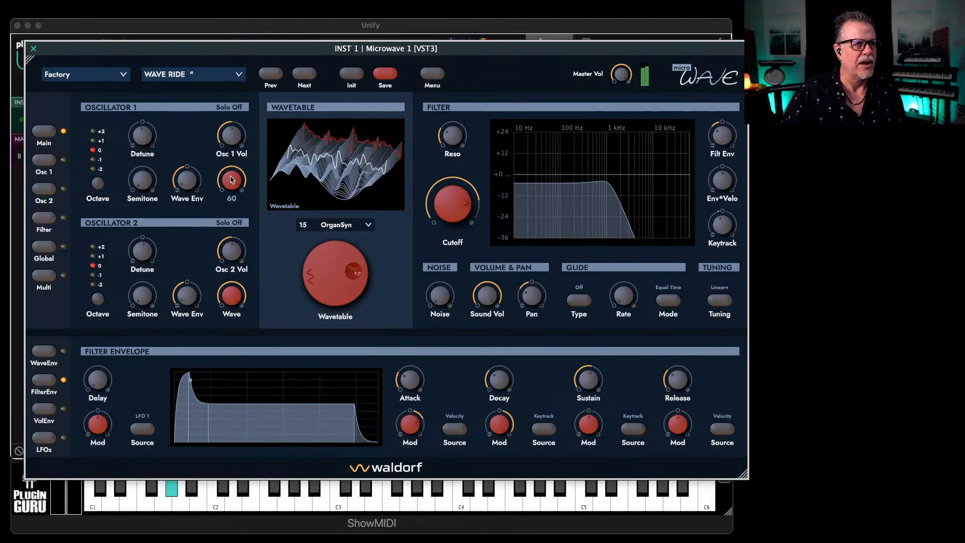
drag(231, 179, 235, 192)
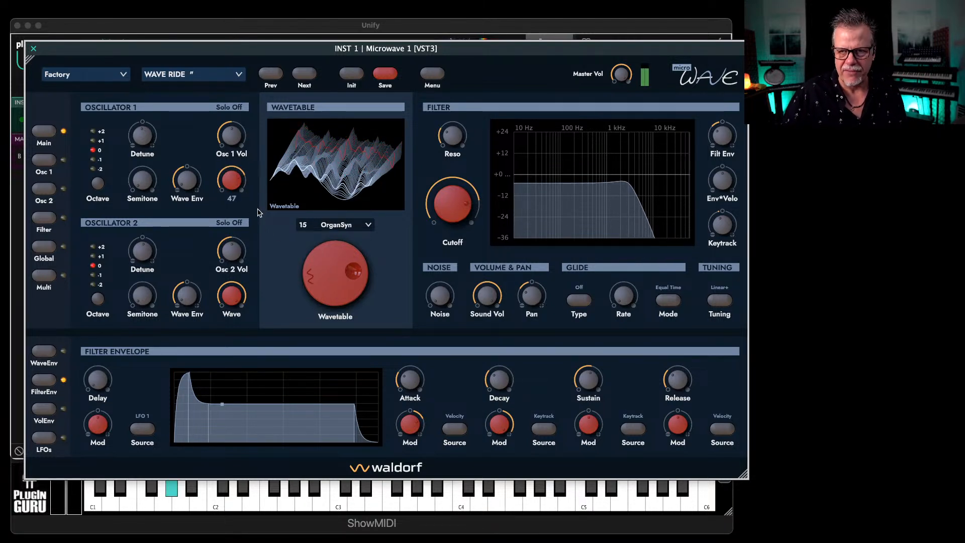
Step: Load the Factory preset WarmPad saw-sqr and change its wavetable to 12 Wind Syn
click(305, 74)
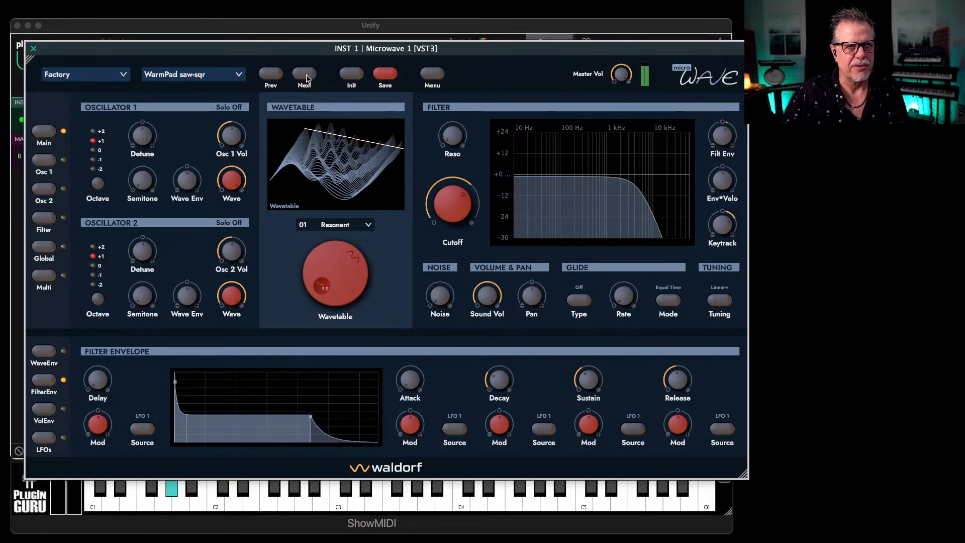
click(278, 76)
click(279, 78)
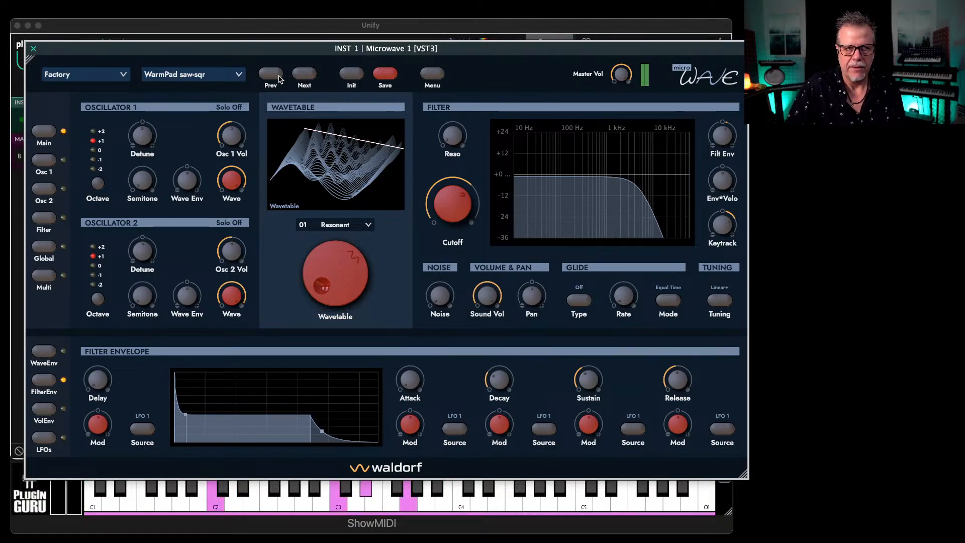
drag(339, 286, 358, 211)
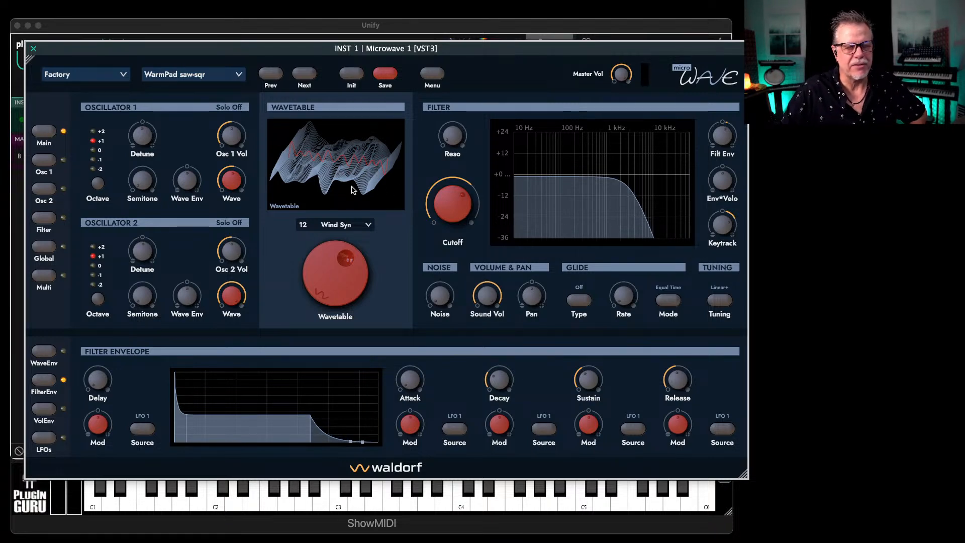
Step: Look through the list of available wavetables, including the user slots and the higher-numbered tables
click(343, 227)
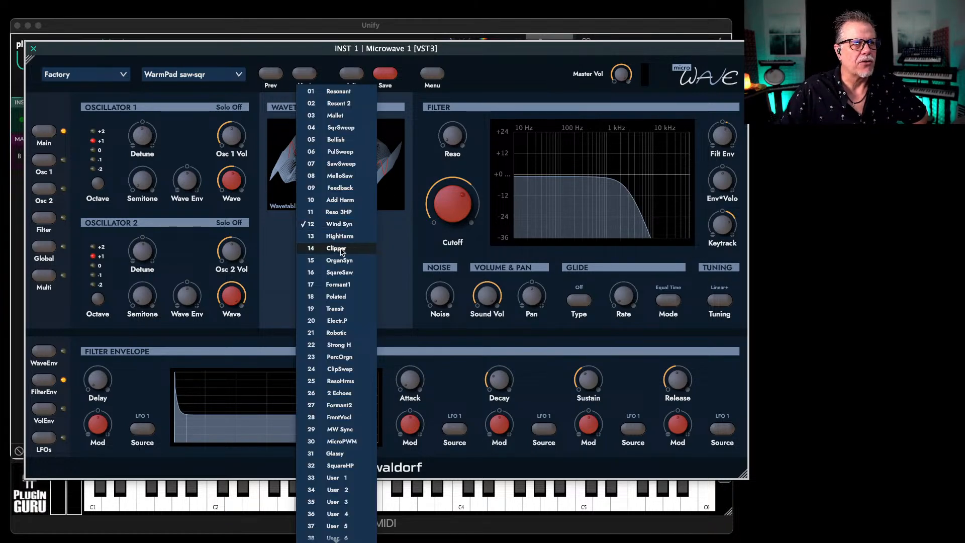
scroll(345, 282, down, 10)
scroll(346, 310, down, 3)
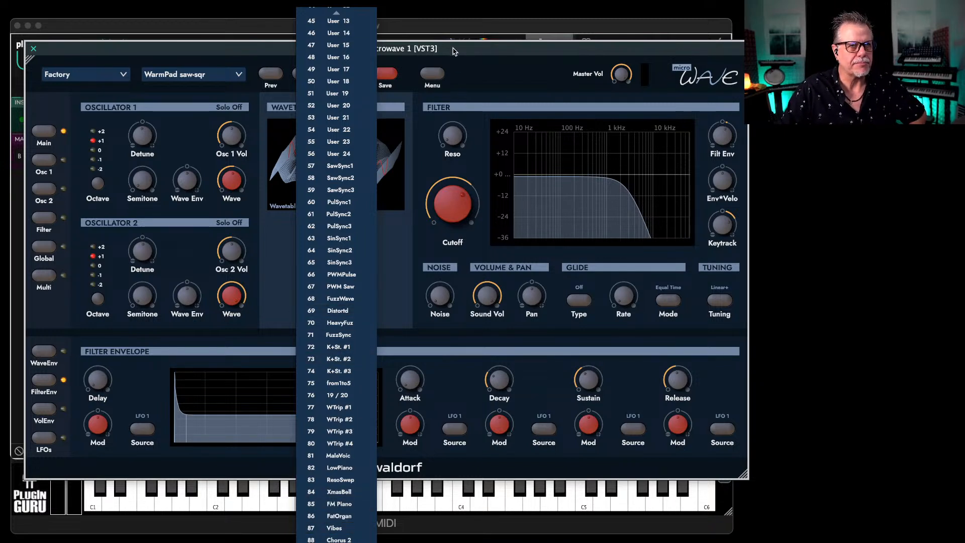
Step: Switch to the 10 Phantom Rooms bank and load its Atlantic Pad preset
click(98, 78)
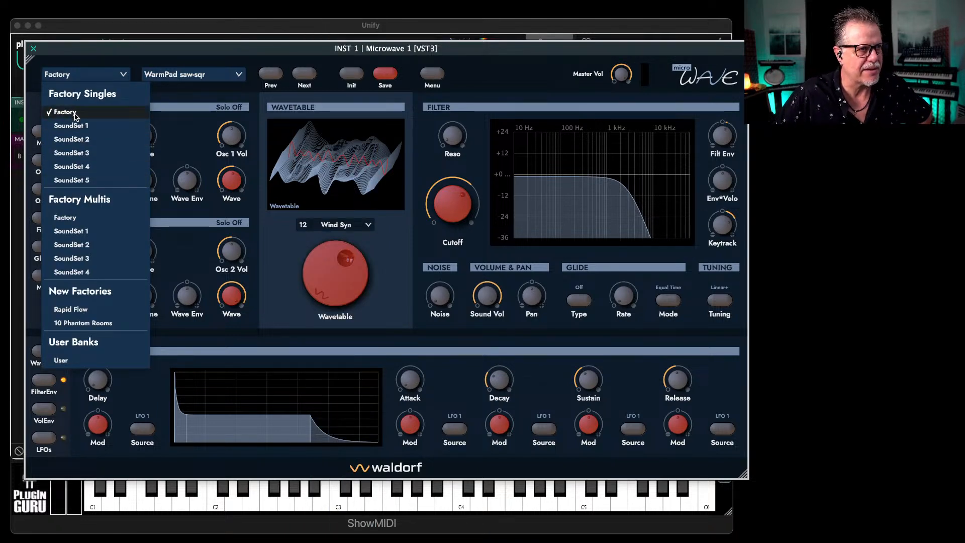
click(98, 324)
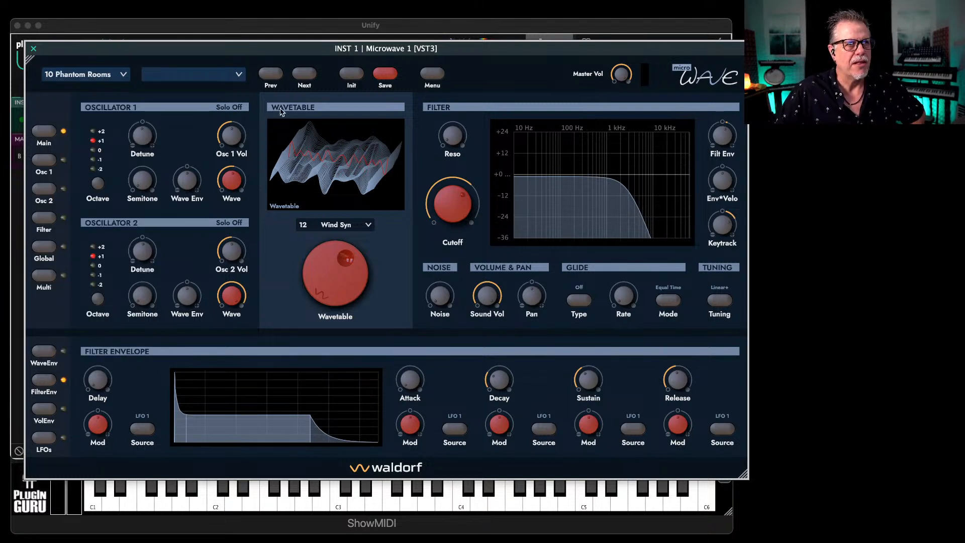
click(304, 74)
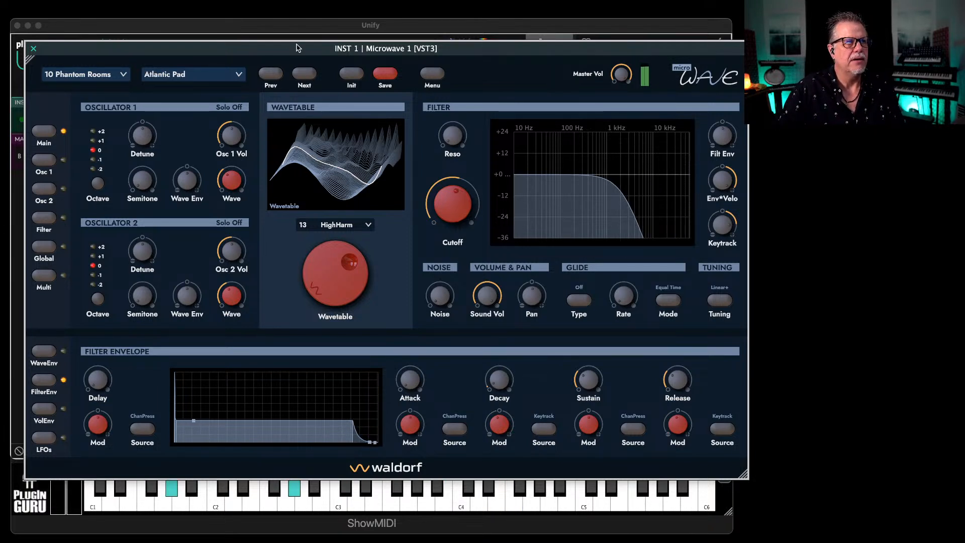
Step: Audition the presets Bowed Bells, Dark Plastic Piano, Electric Keys 1974 and Electric Keys 1989
click(305, 79)
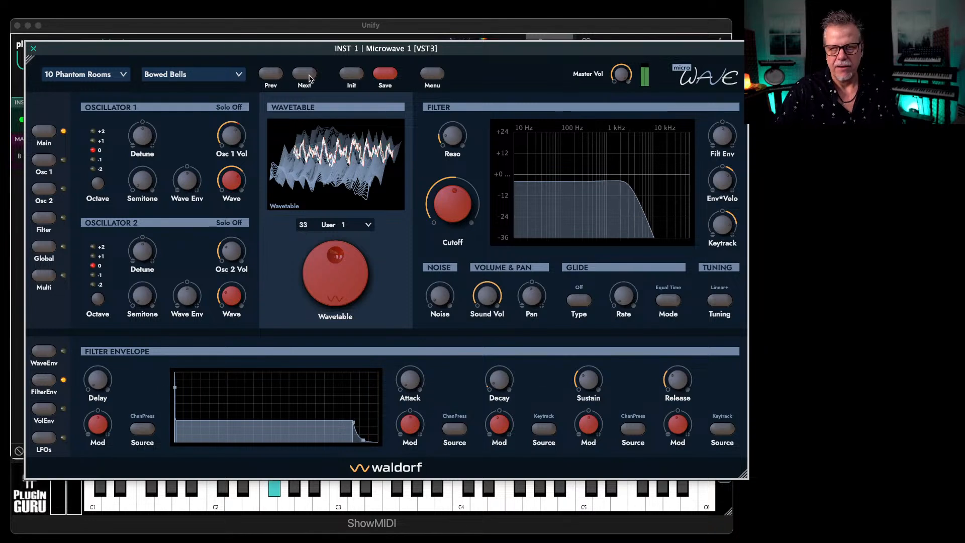
click(309, 77)
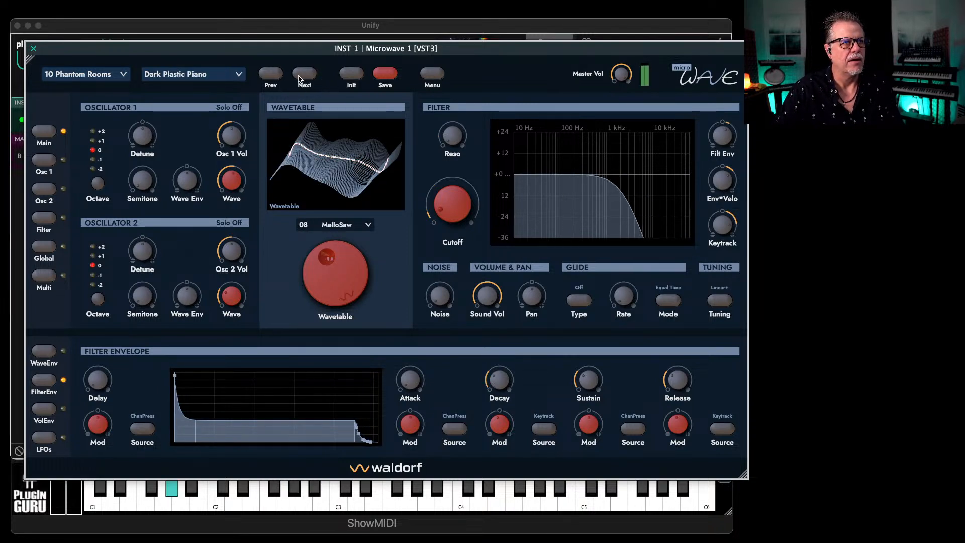
click(305, 77)
click(306, 77)
click(306, 77)
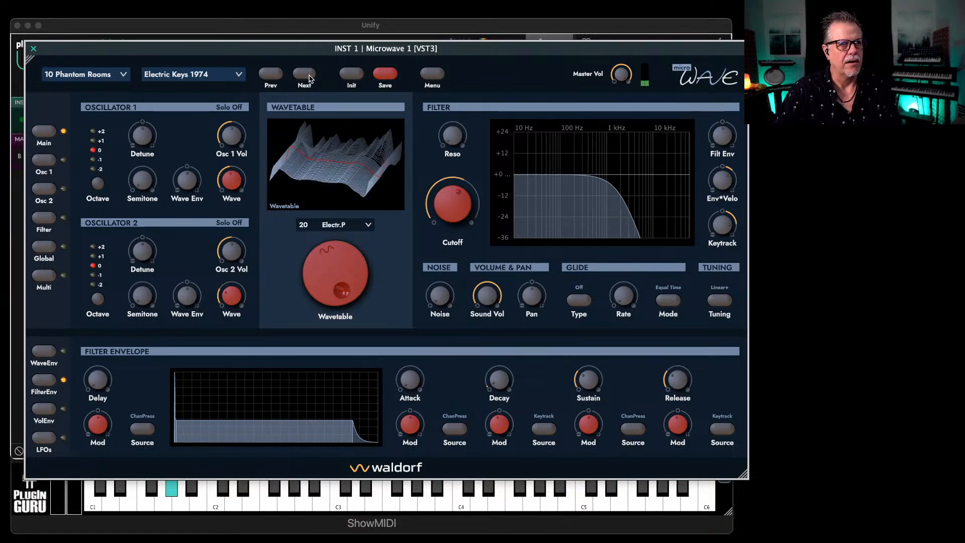
click(306, 77)
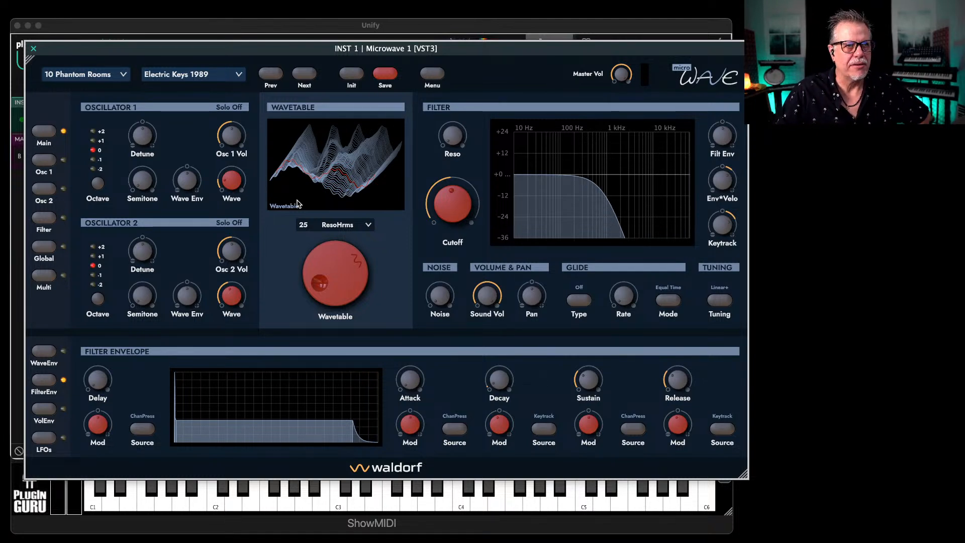
Step: Show the Hardware Control section and review the available MIDI output devices, leaving the output disabled
click(438, 76)
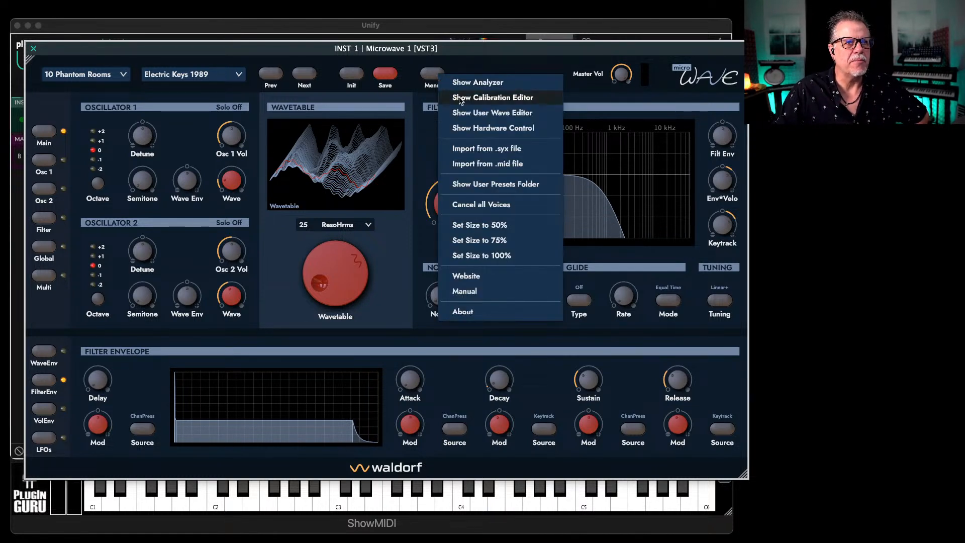
click(474, 131)
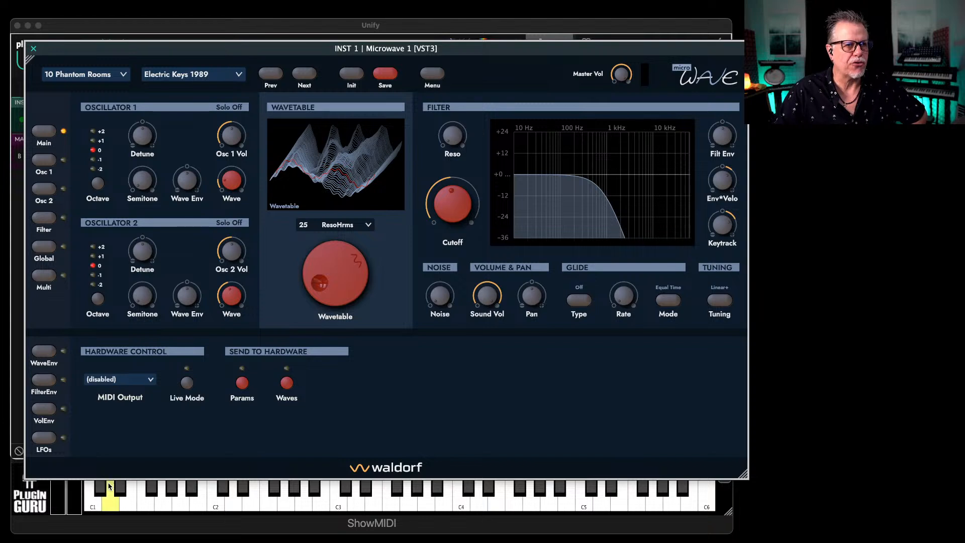
click(133, 381)
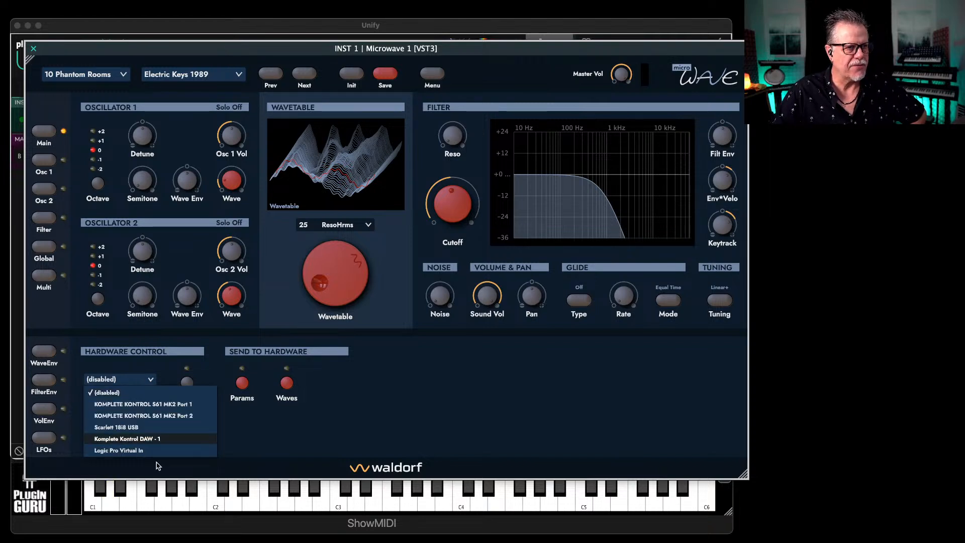
click(281, 437)
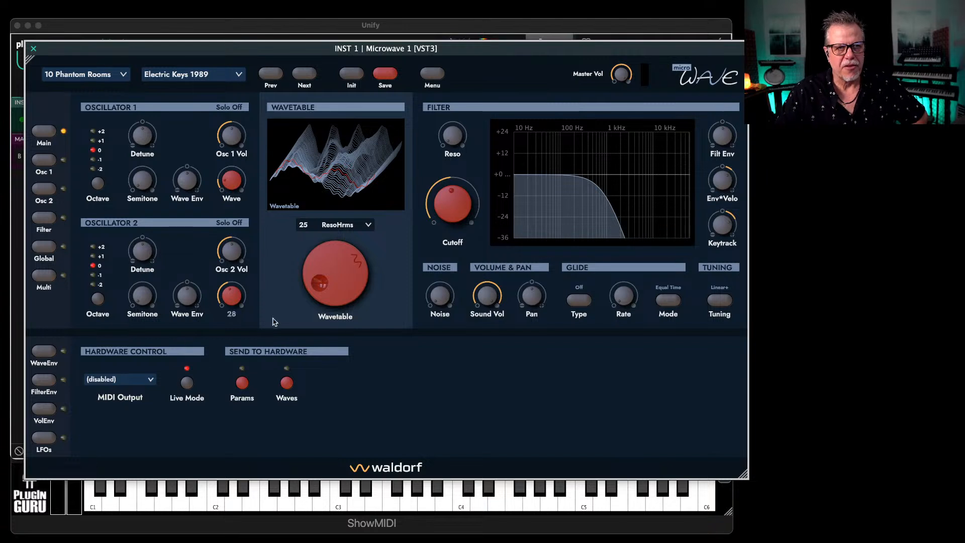
mouse_move(487, 303)
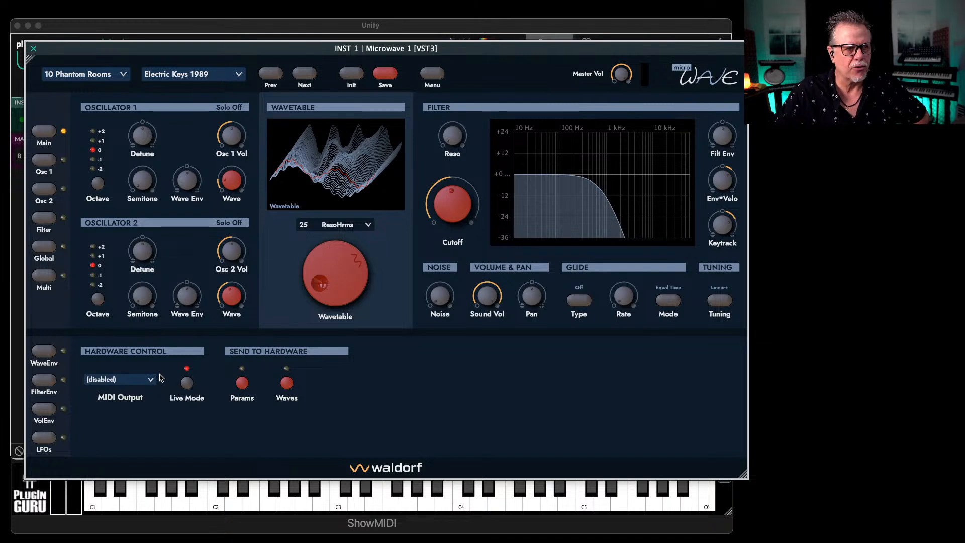
Step: Audition the presets Fluttering Bells, Formant Chord and Frozen Organism
click(306, 75)
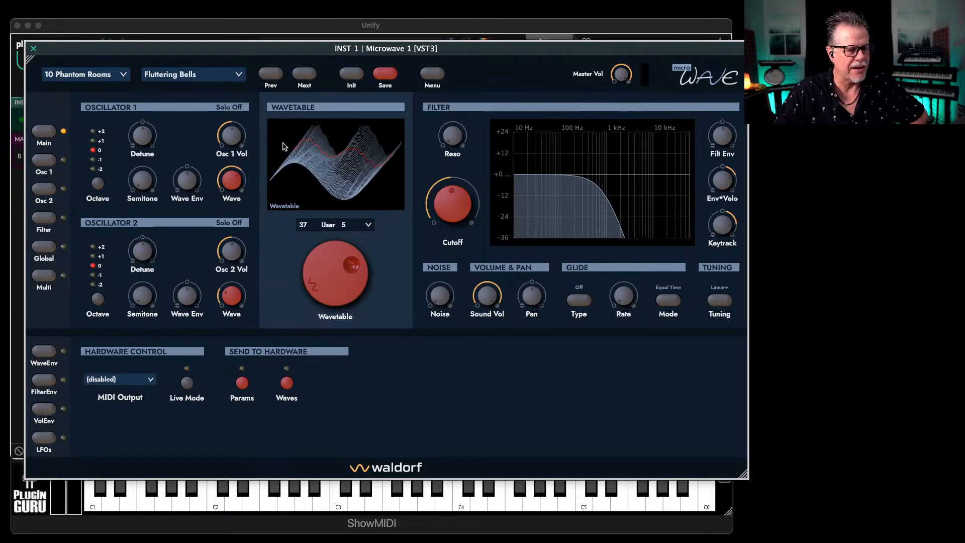
click(305, 76)
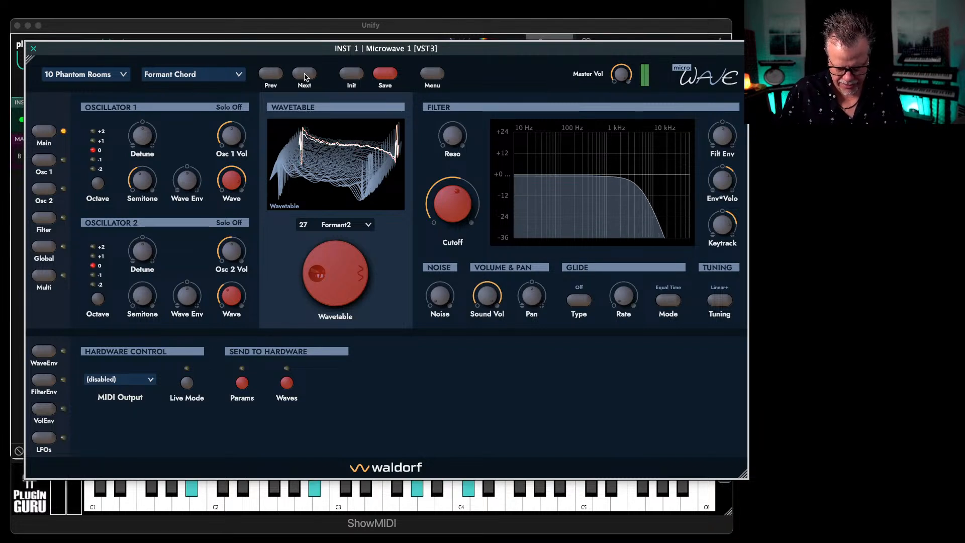
click(305, 75)
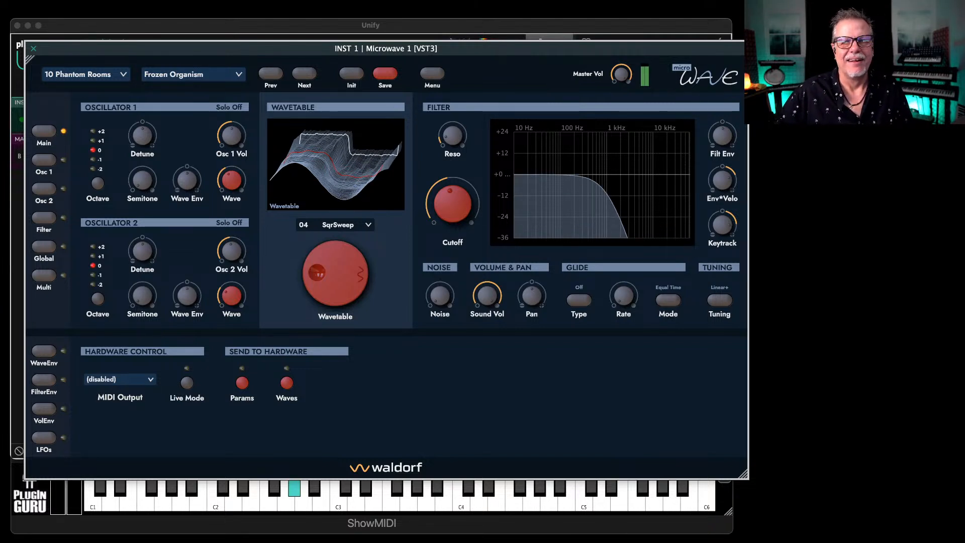
Step: Switch to the browser with the Waldorf website, view the Microwave 1 plugin page, and return to Unify
drag(964, 24, 422, 40)
drag(192, 52, 964, 56)
drag(496, 28, 497, 11)
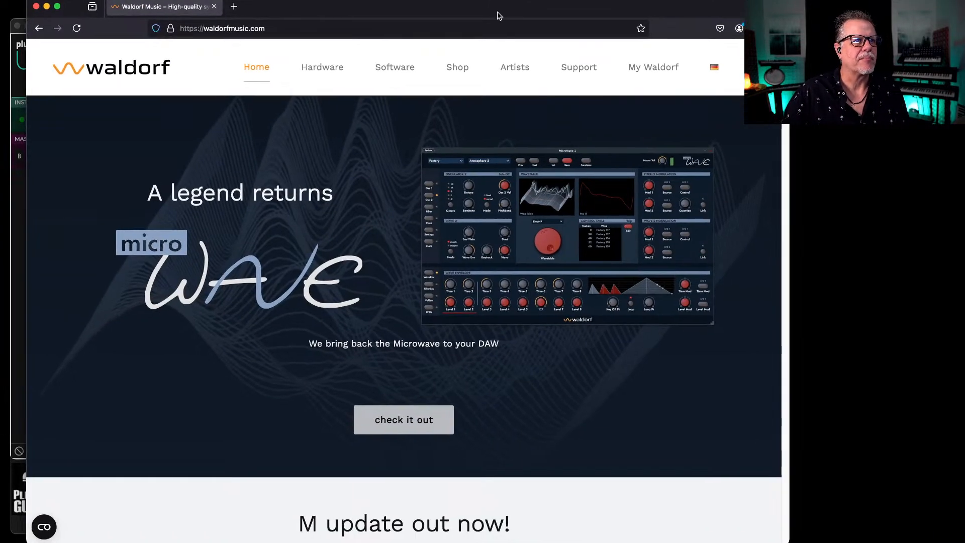
click(422, 423)
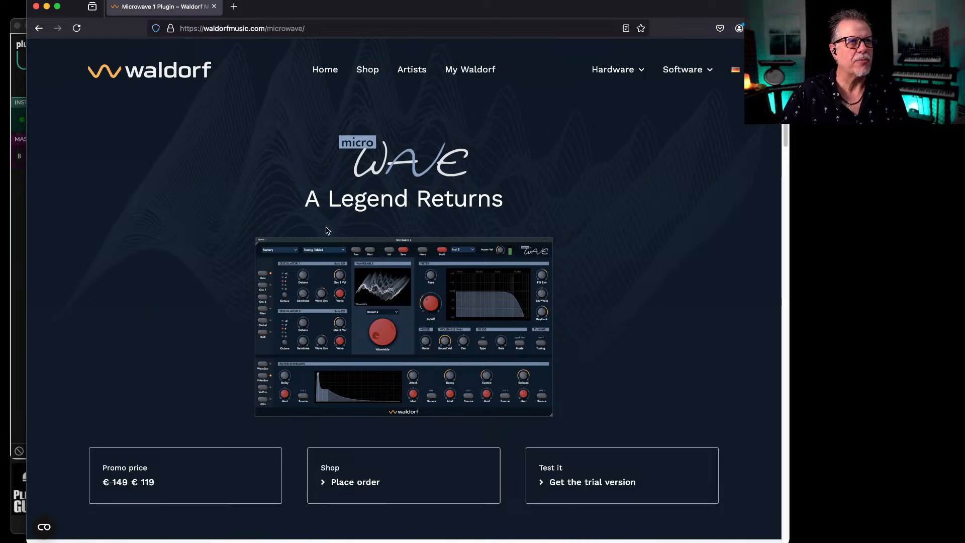
drag(373, 11, 964, 23)
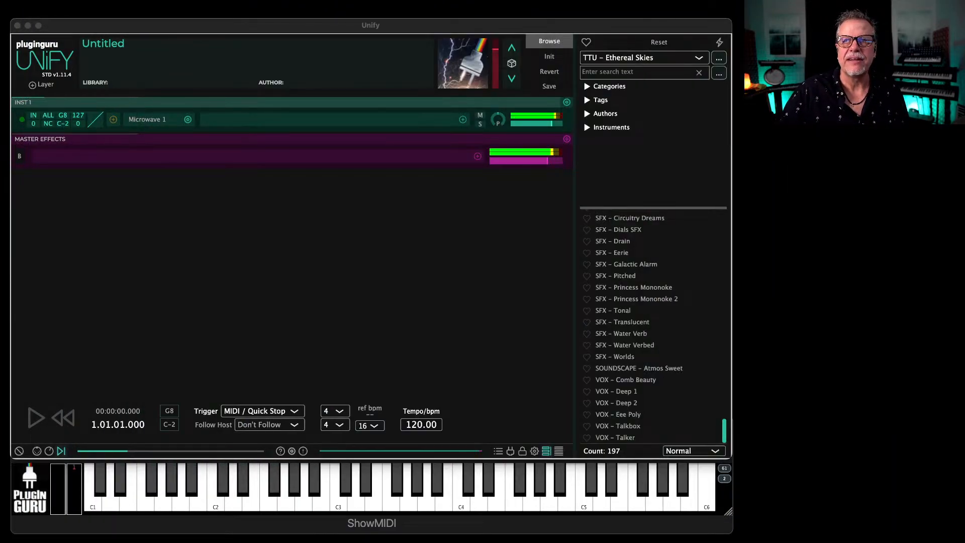
Step: Audition the Microwave 1 presets from Glass Organ through Glassy Bass, Metal Bass and Micro Piano to Moving Pad
drag(964, 61, 494, 38)
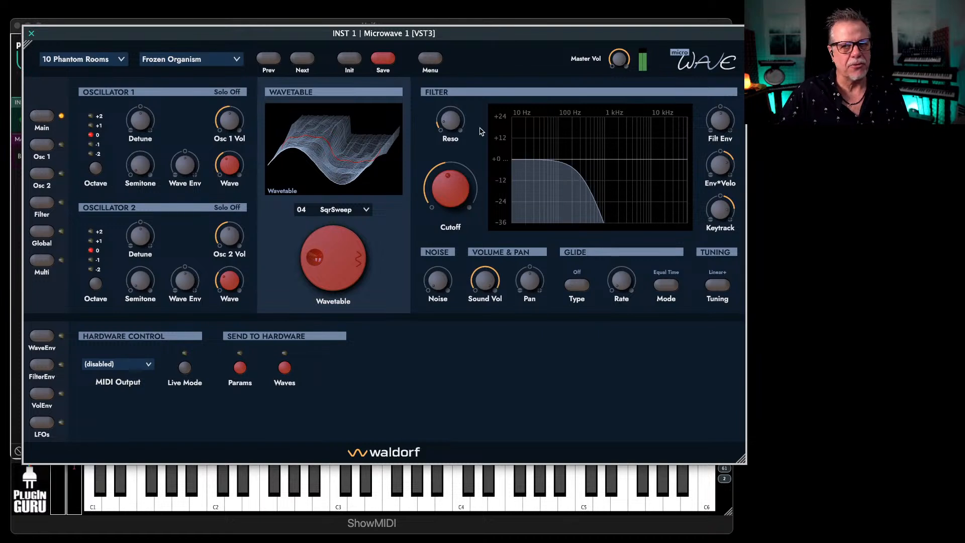
click(301, 60)
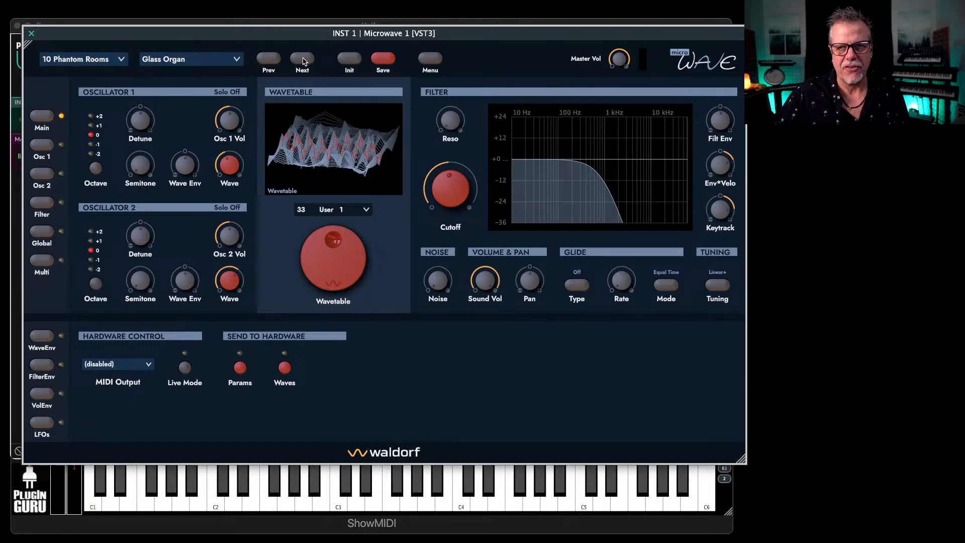
click(302, 60)
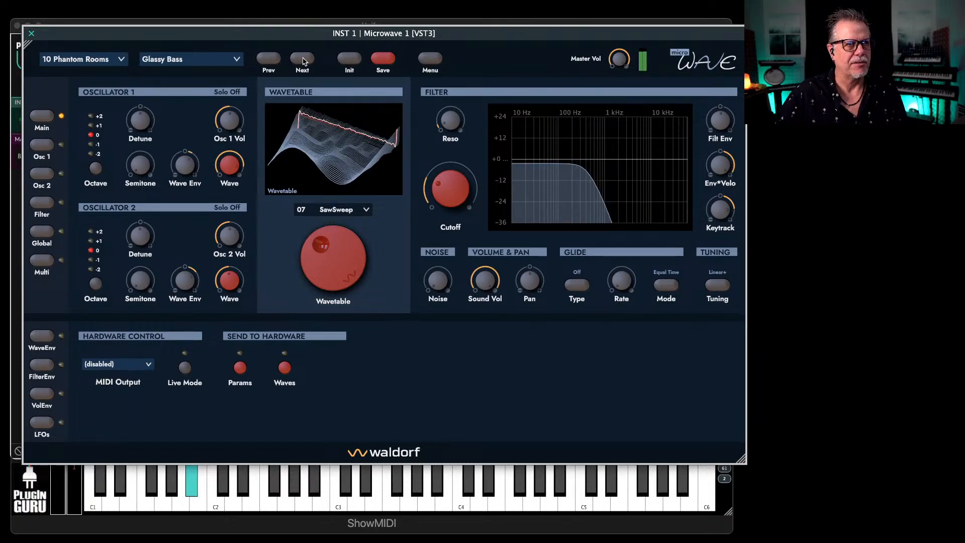
click(302, 60)
click(302, 60)
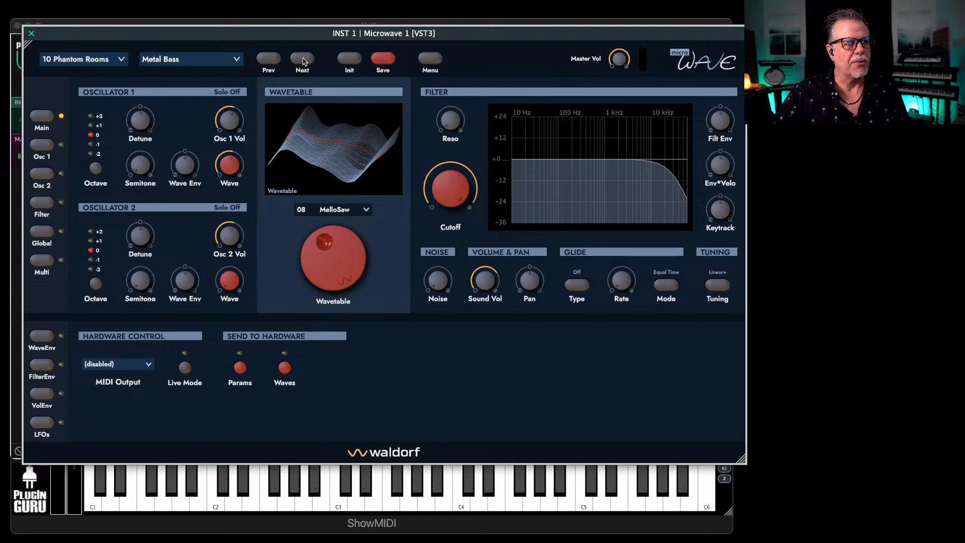
click(301, 60)
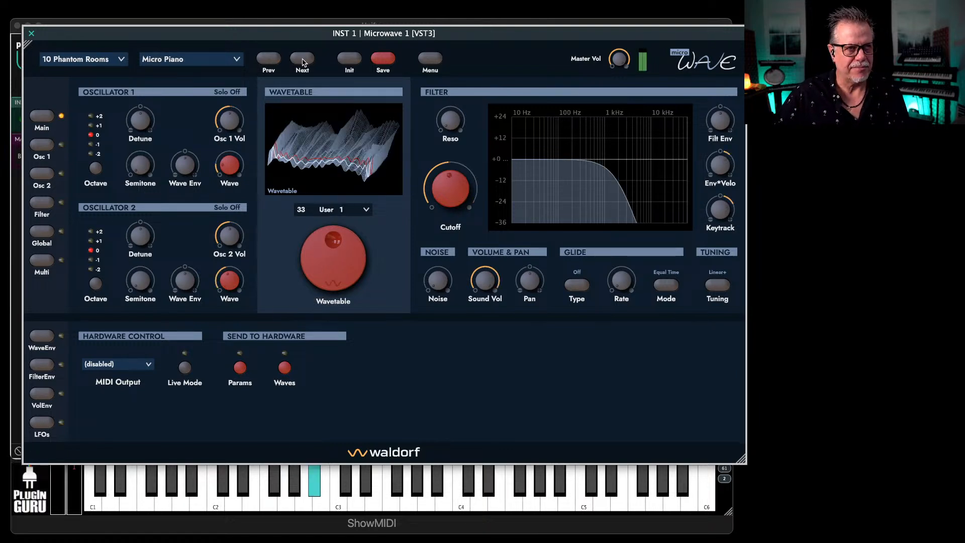
click(302, 60)
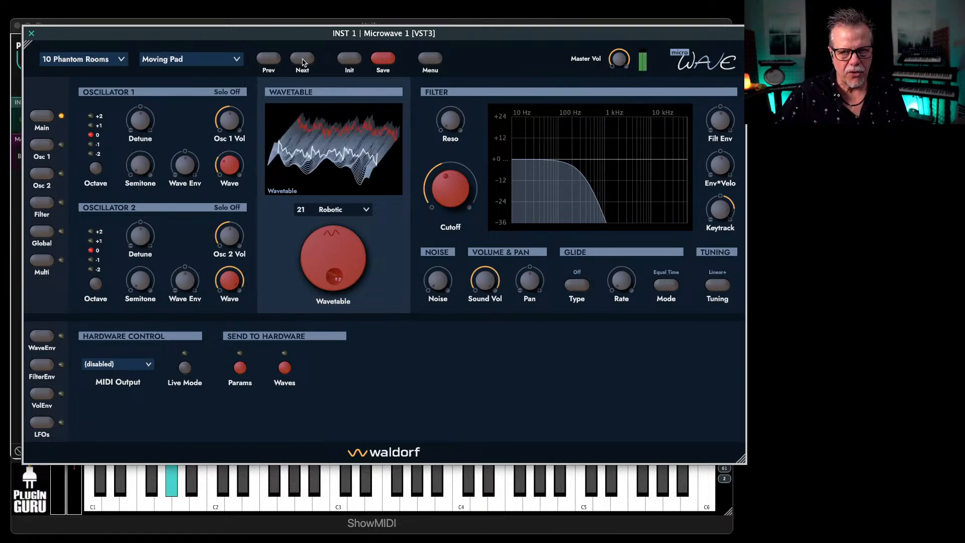
Step: Audition the Microwave 1 presets Phuture City, Raw Bells, Reso Bass, Robot Bass and Rusty Glass Piano
click(301, 61)
click(302, 60)
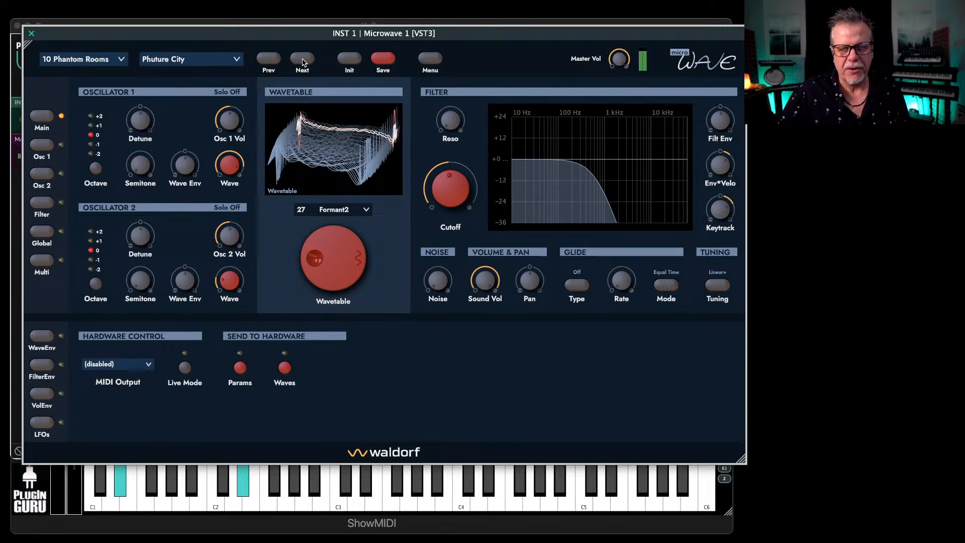
click(302, 61)
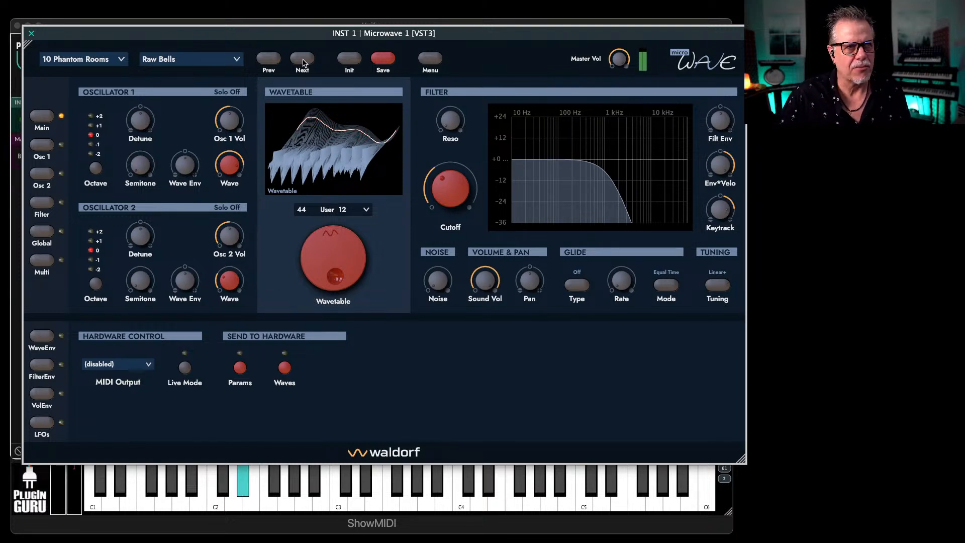
click(302, 62)
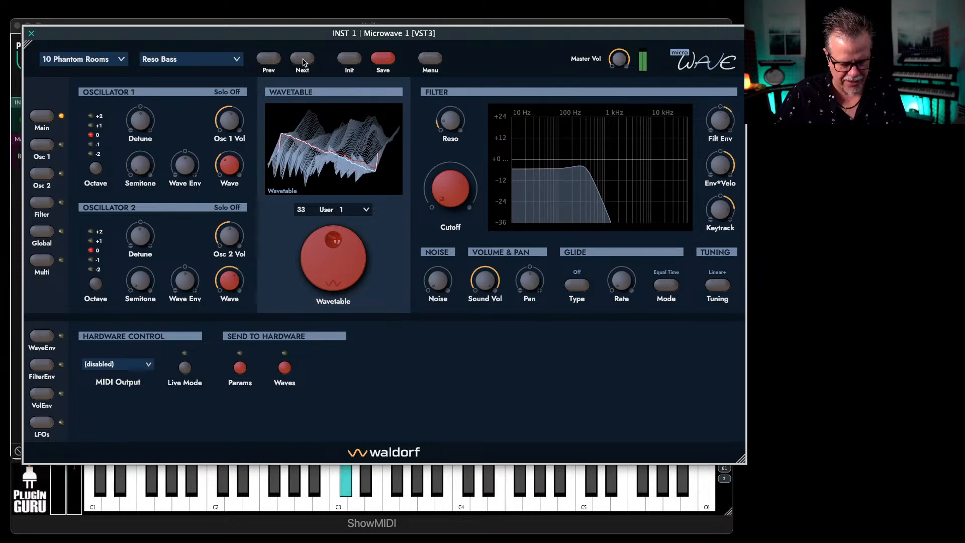
click(302, 61)
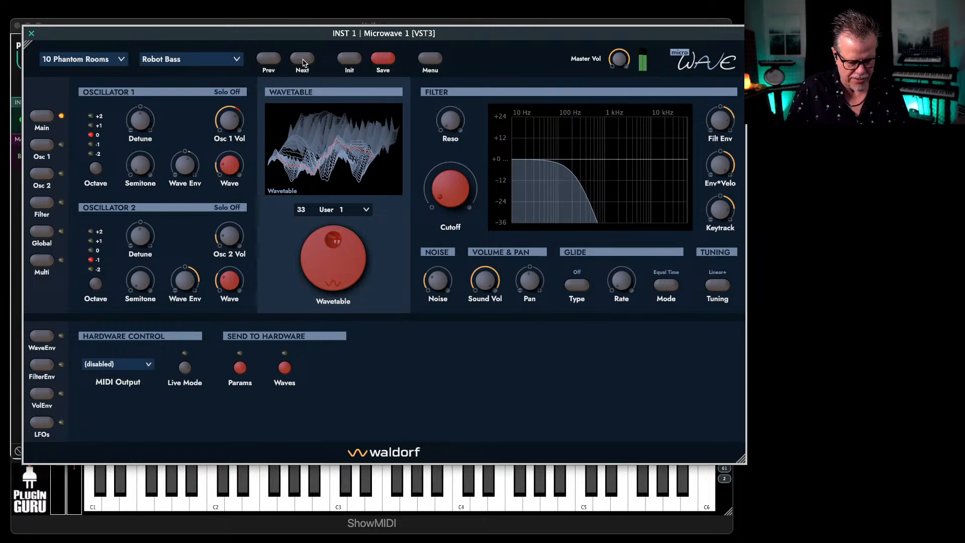
click(302, 59)
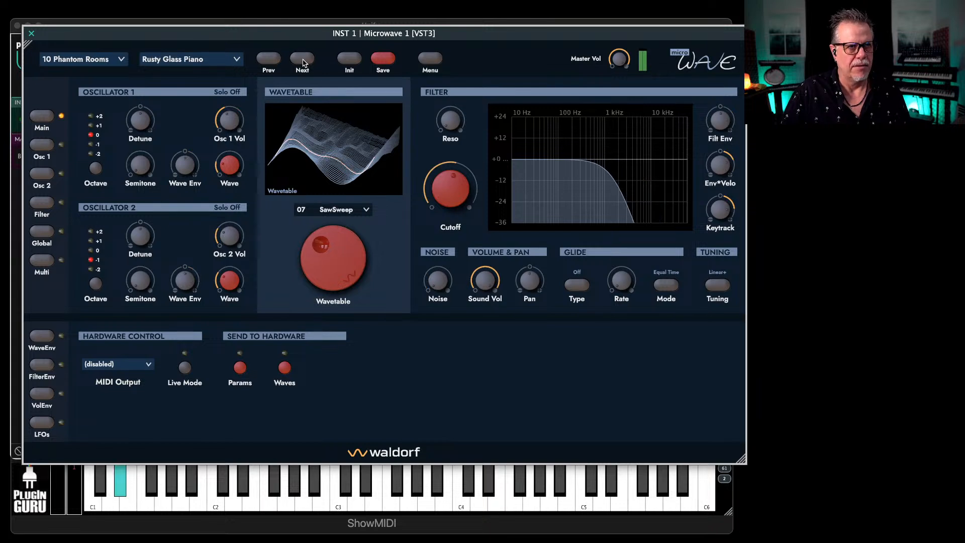
Step: Audition the presets Scan Computer Keys, Short Clipper and Soft Strings 1985, and close the Microwave 1 editor
click(302, 59)
click(302, 59)
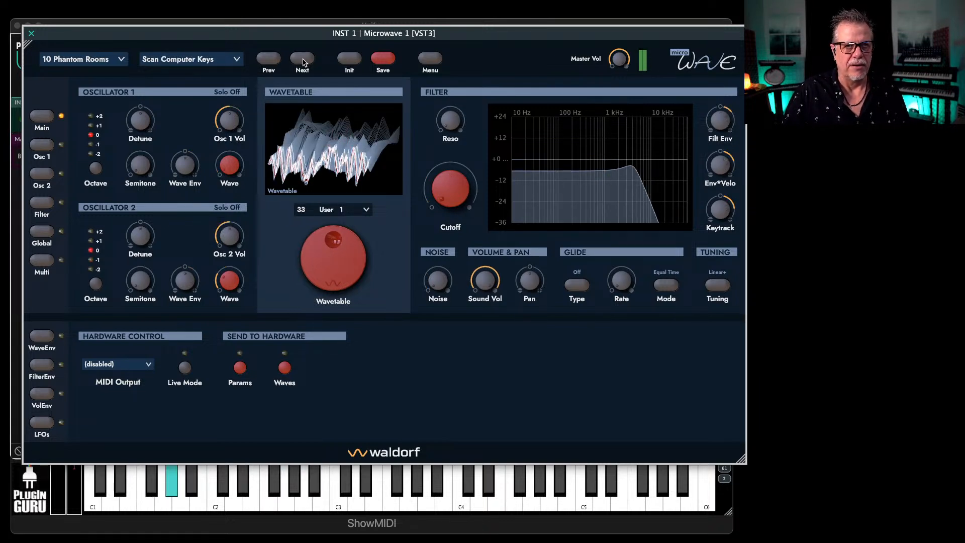
click(302, 59)
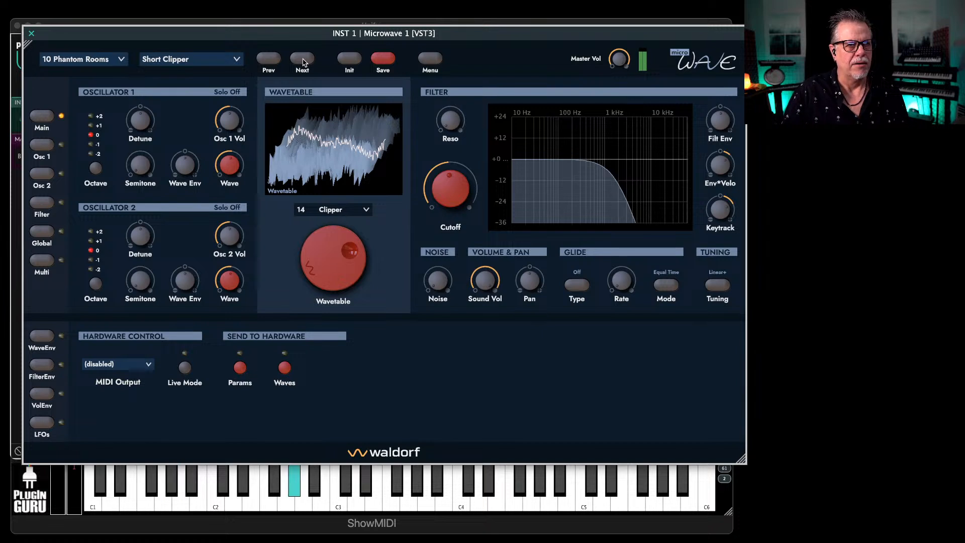
click(302, 59)
click(301, 59)
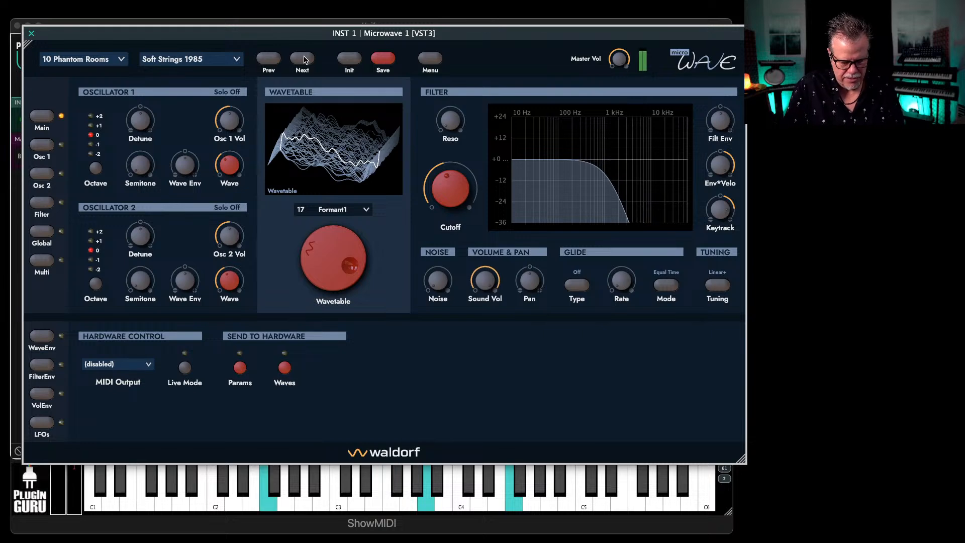
click(31, 35)
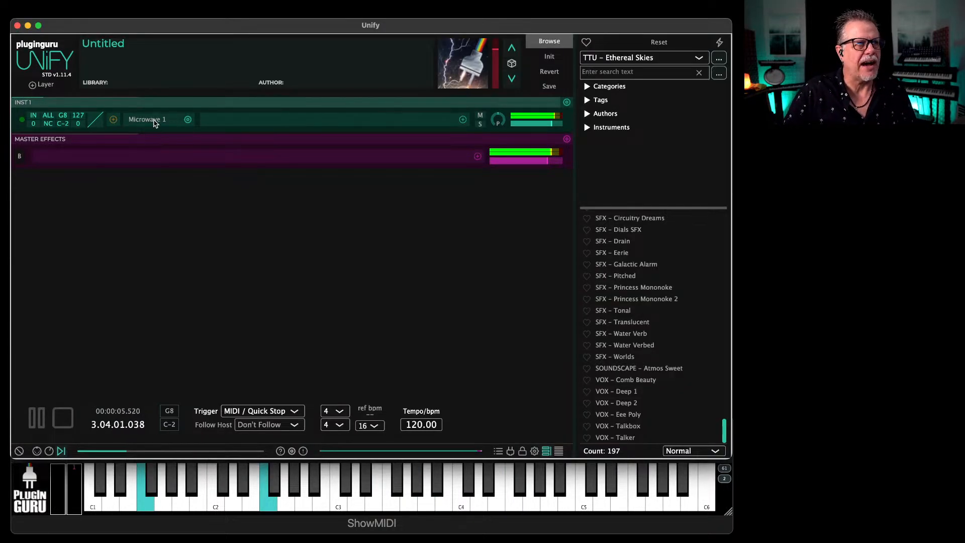
Step: Replace Microwave 1 on the INST 1 layer with Waldorf's Nave (VST3)
click(151, 120)
text(nav)
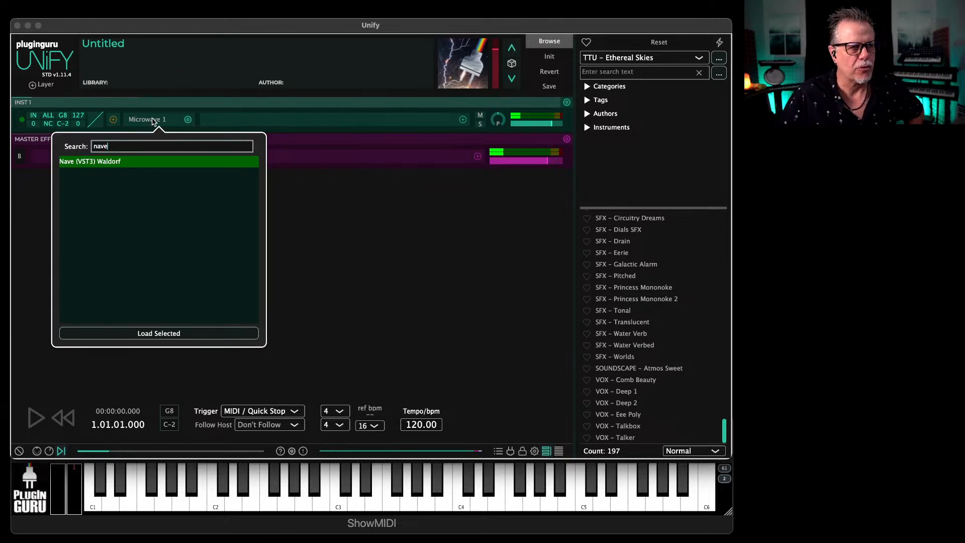
key(Return)
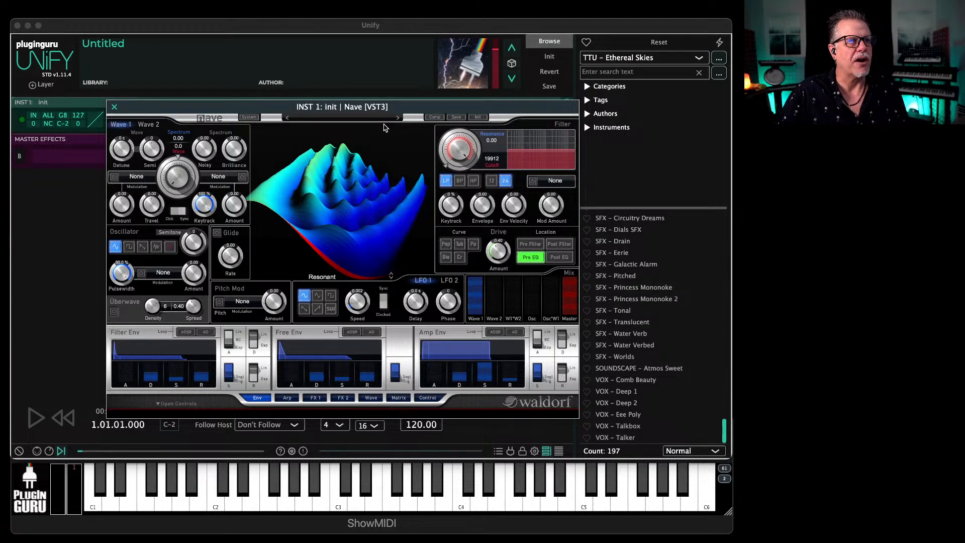
Step: Audition the Nave presets Bavarian Triples and Broken Diodes
click(399, 118)
key(space)
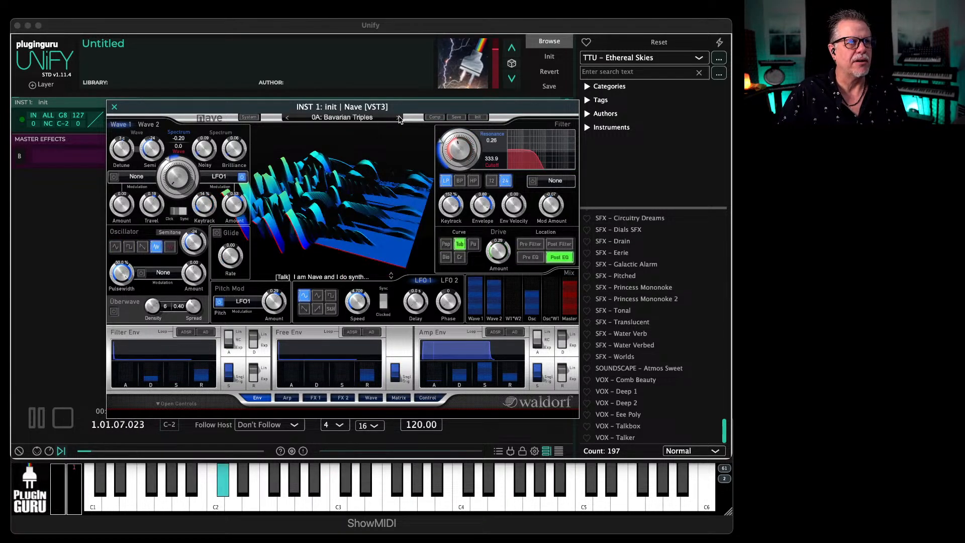
click(399, 118)
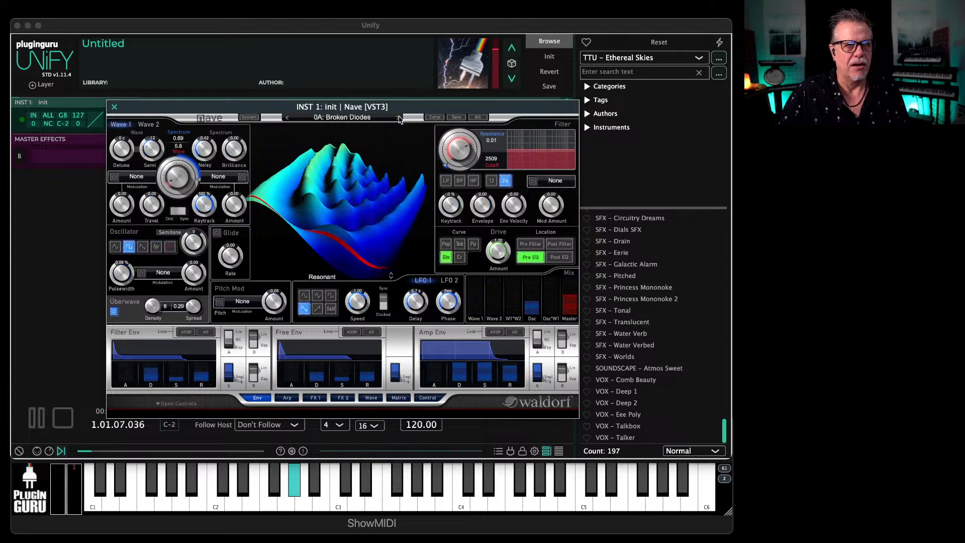
key(space)
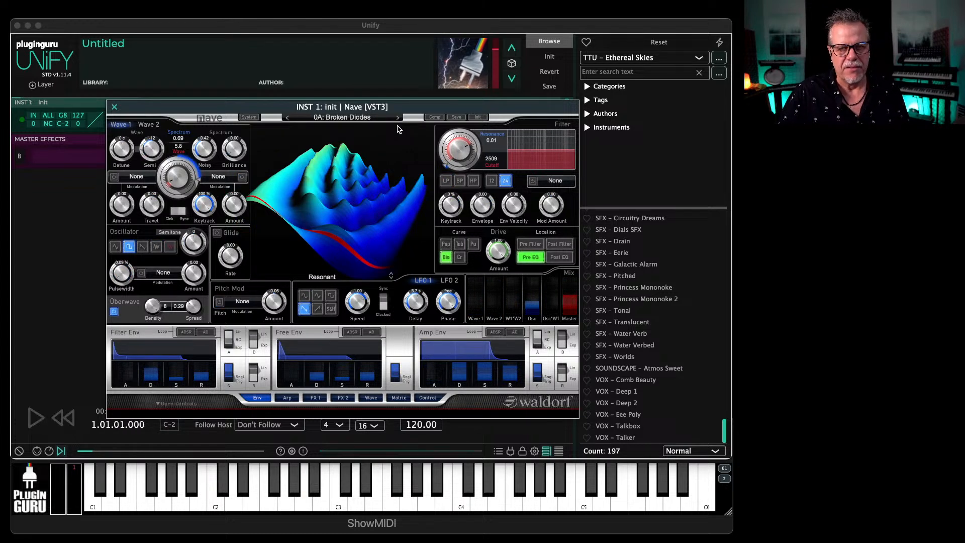
Step: Audition the Nave preset Endless Development and view its 3D wavetable display from different angles
click(398, 117)
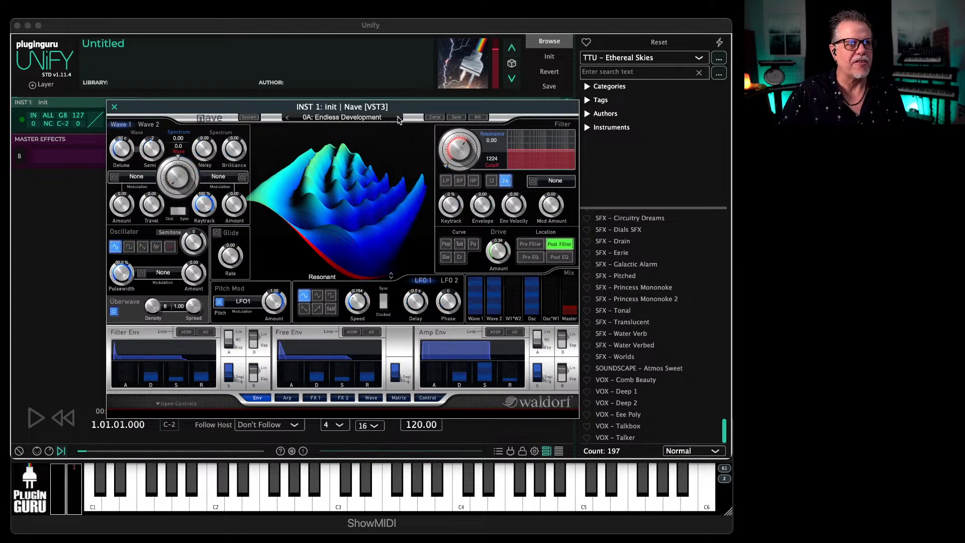
key(space)
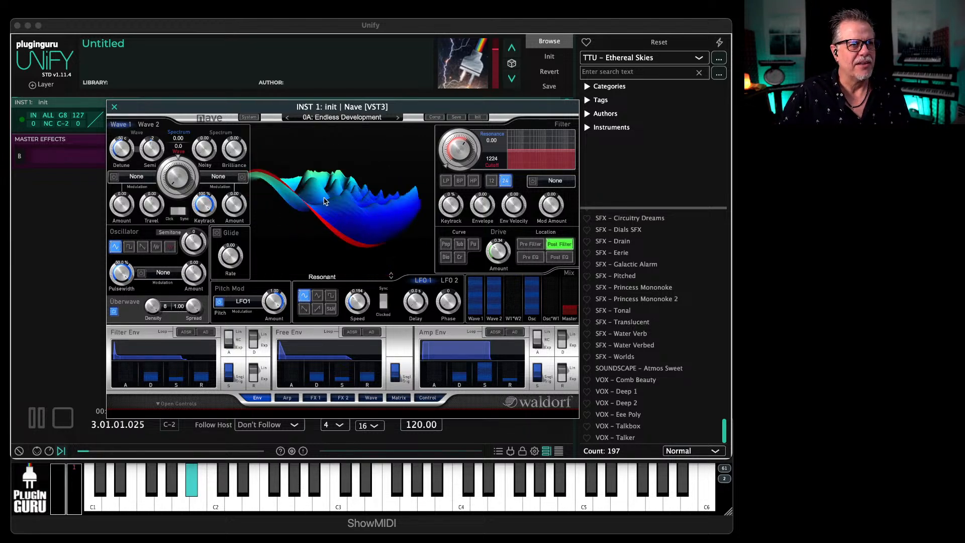
key(space)
key(space)
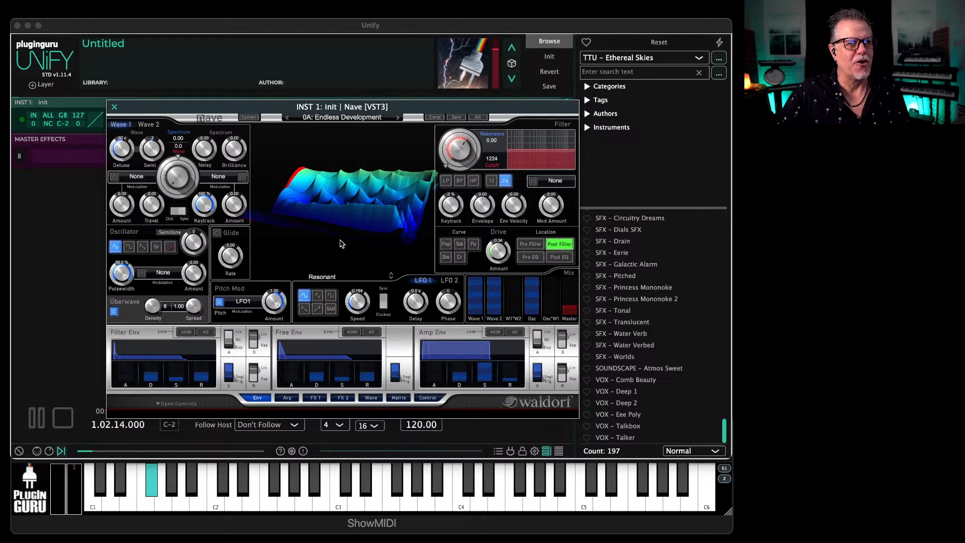
key(space)
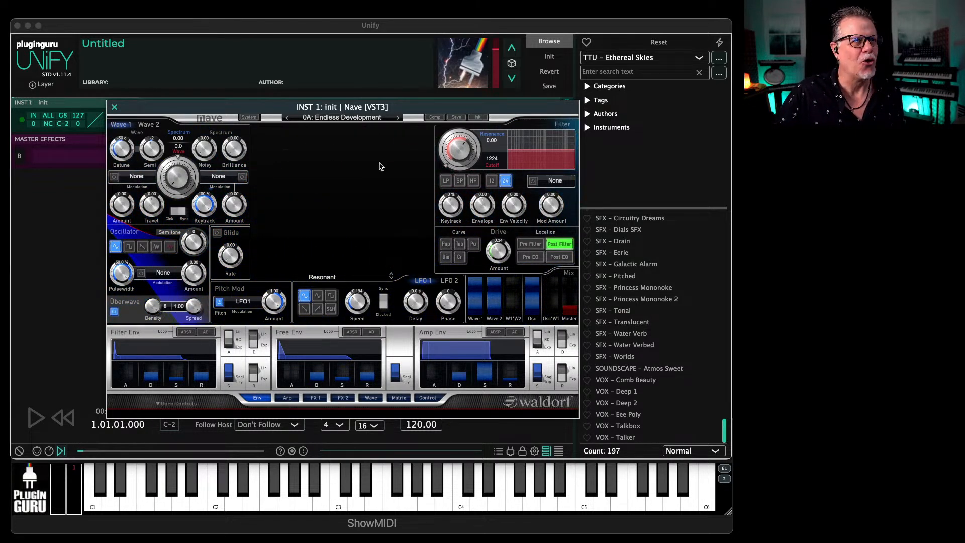
Step: Audition the Nave presets Frankfurt Tubes, Gutleut 294 and I am Nave
click(398, 117)
key(space)
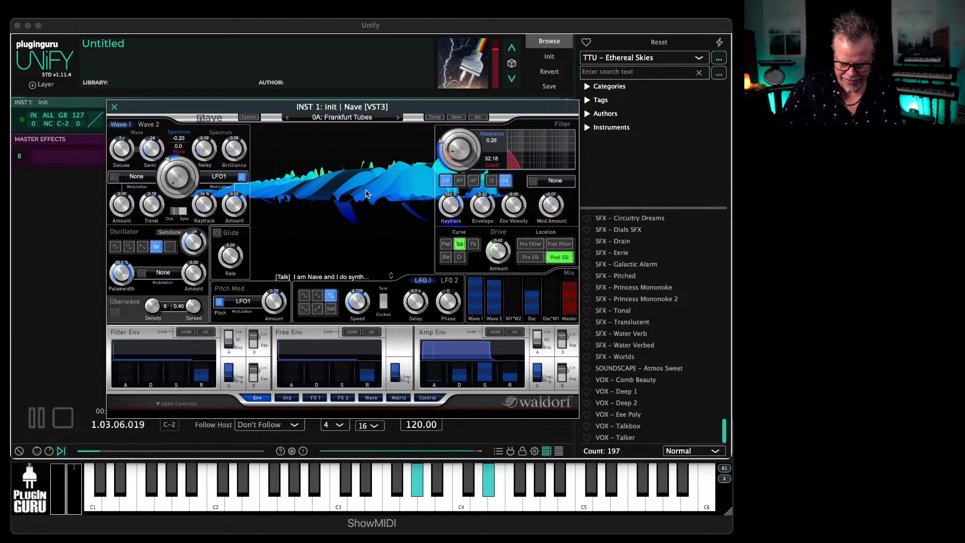
click(398, 118)
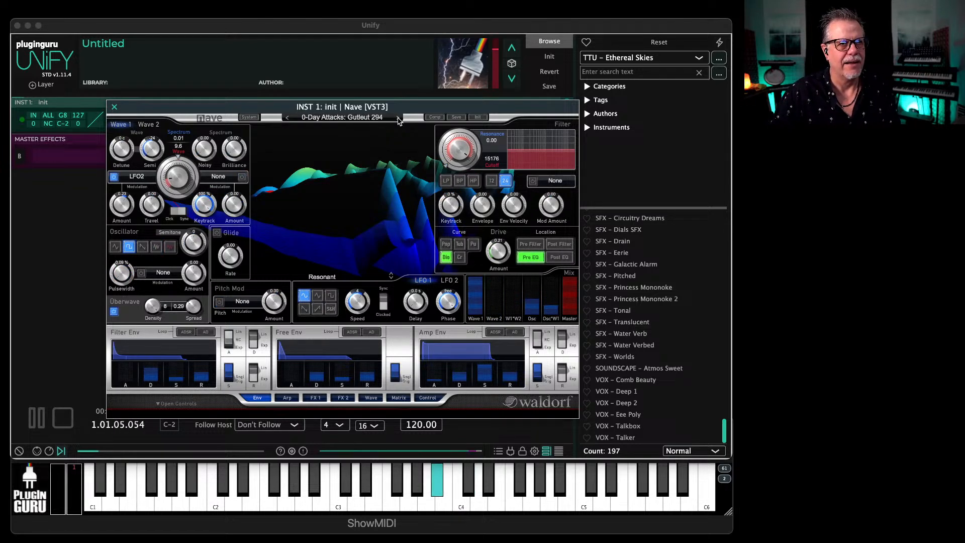
click(398, 118)
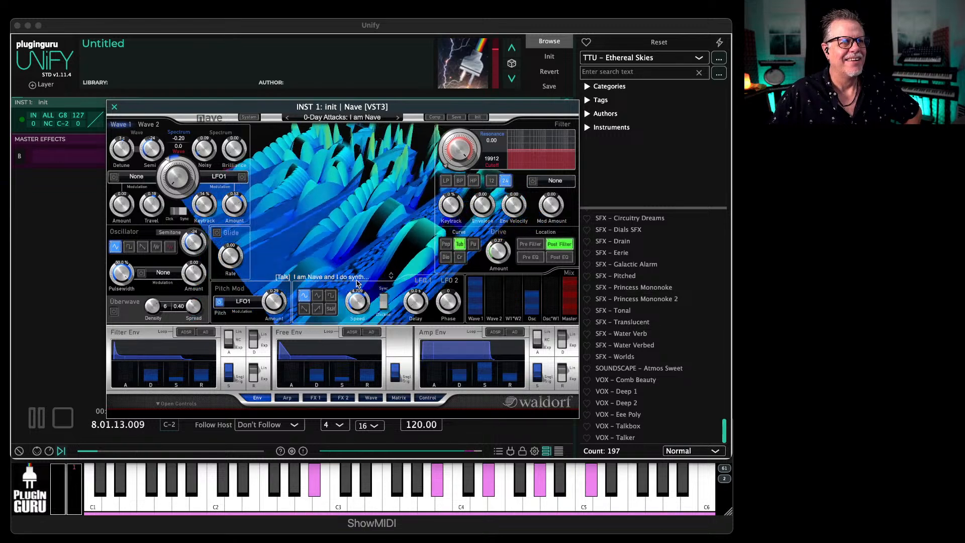
key(space)
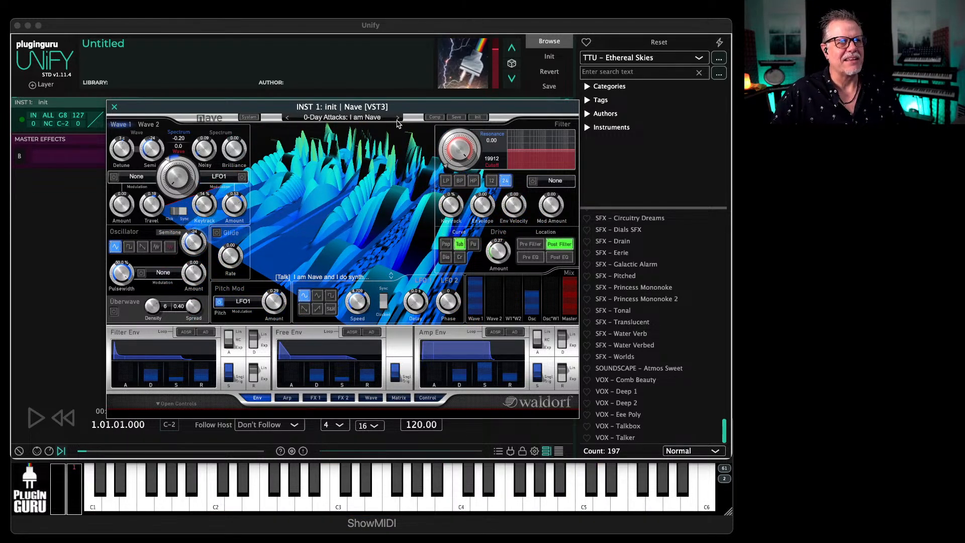
Step: Audition the Nave presets No Speed Limit and Play Chords, and close the Nave editor
click(398, 119)
key(space)
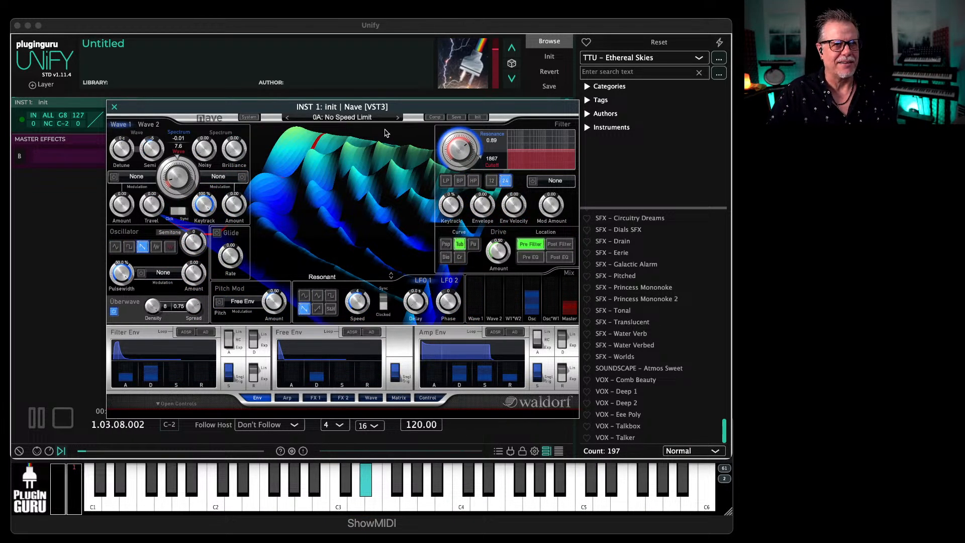
click(398, 118)
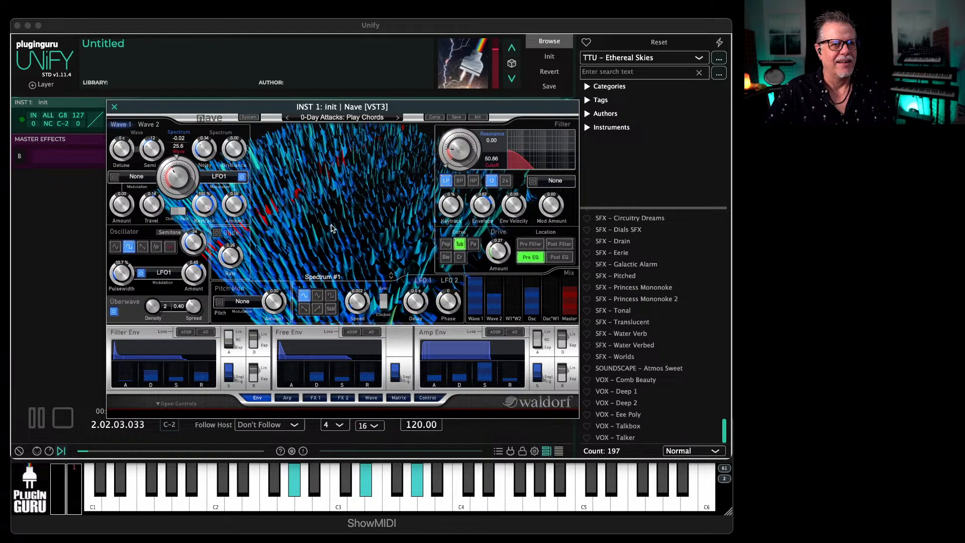
key(space)
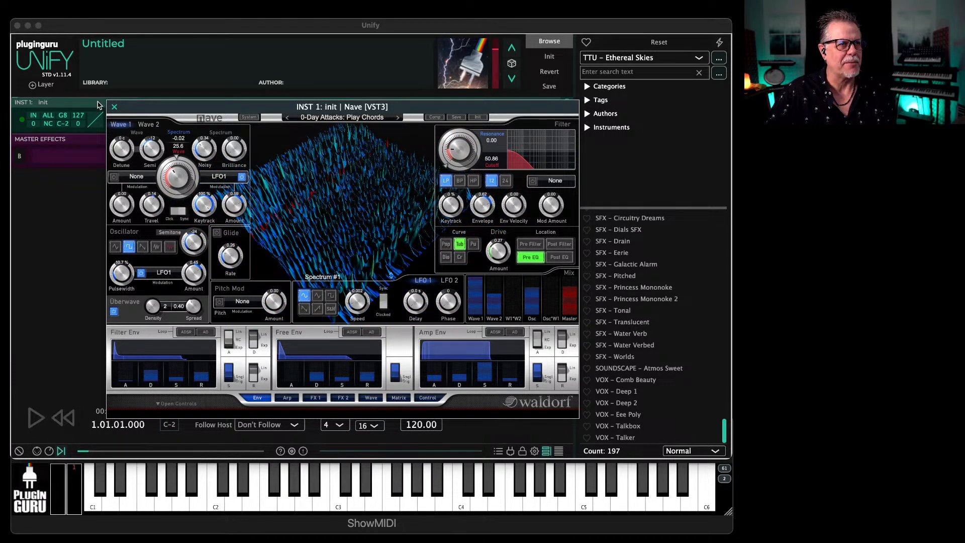
click(114, 106)
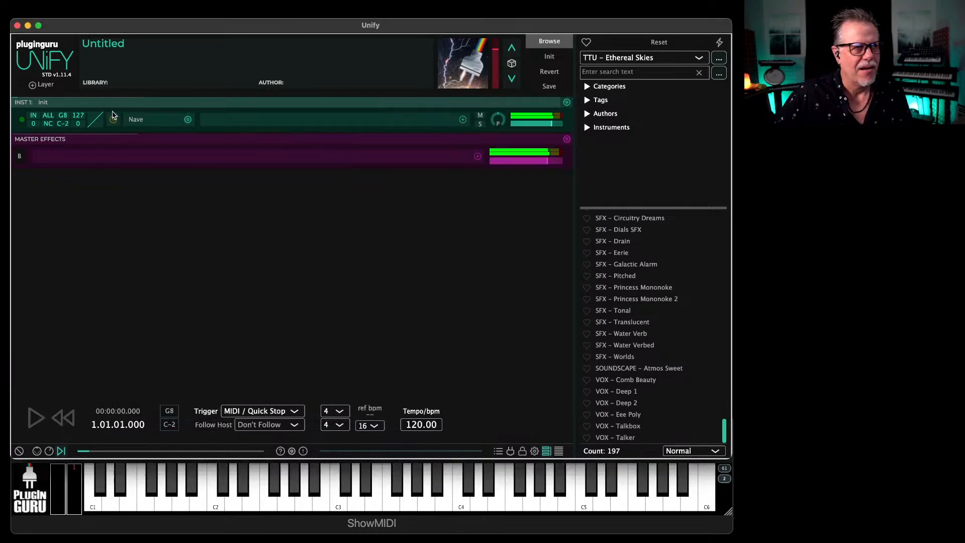
Step: Replace Nave on INST 1 with Waldorf's Microwave 1 (VST3), searching for "micro", and reposition the instrument's editor window
right_click(141, 121)
text(n)
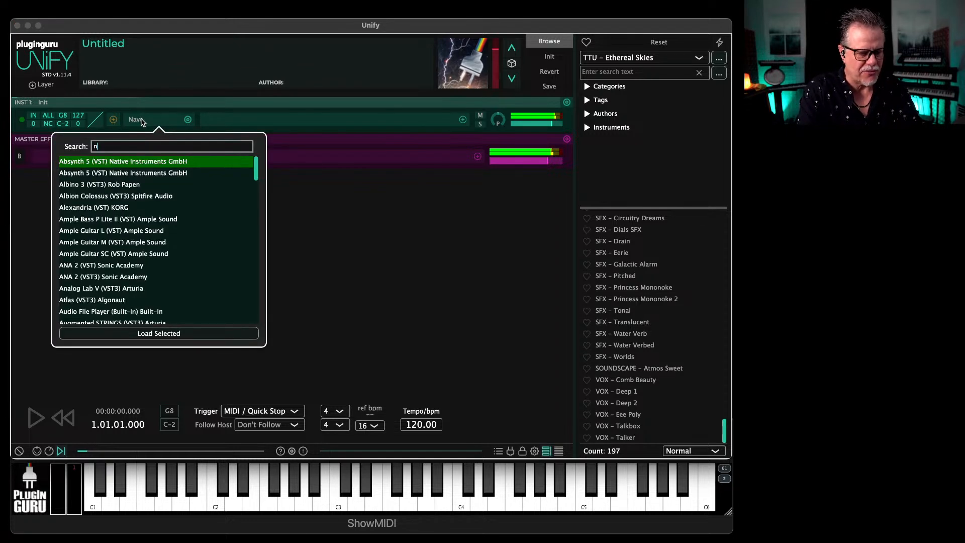
key(BackSpace)
text(mic)
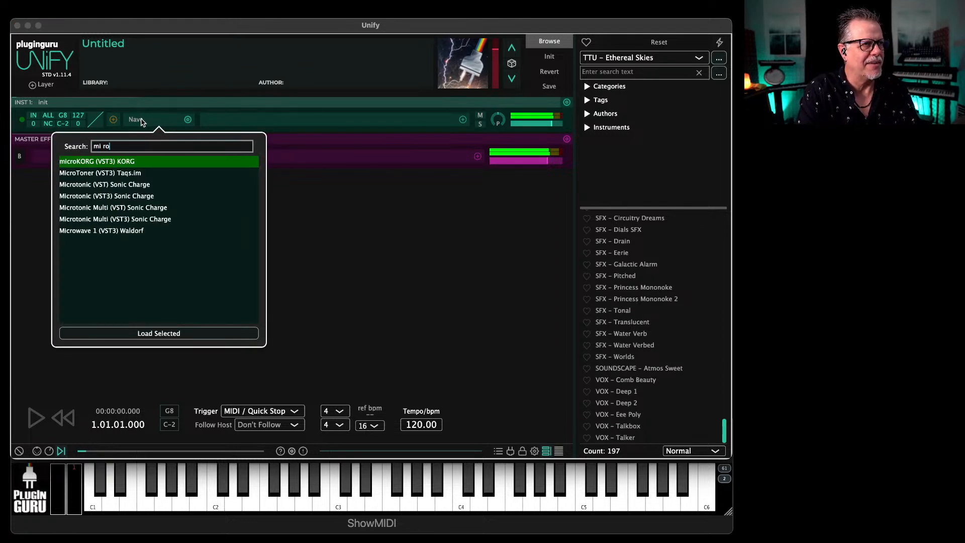
key(BackSpace)
text(cro)
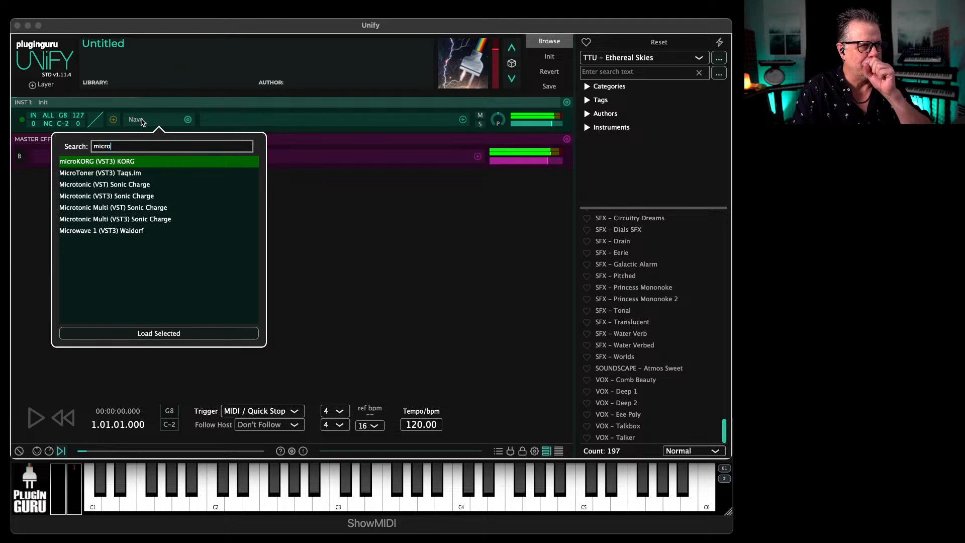
click(102, 232)
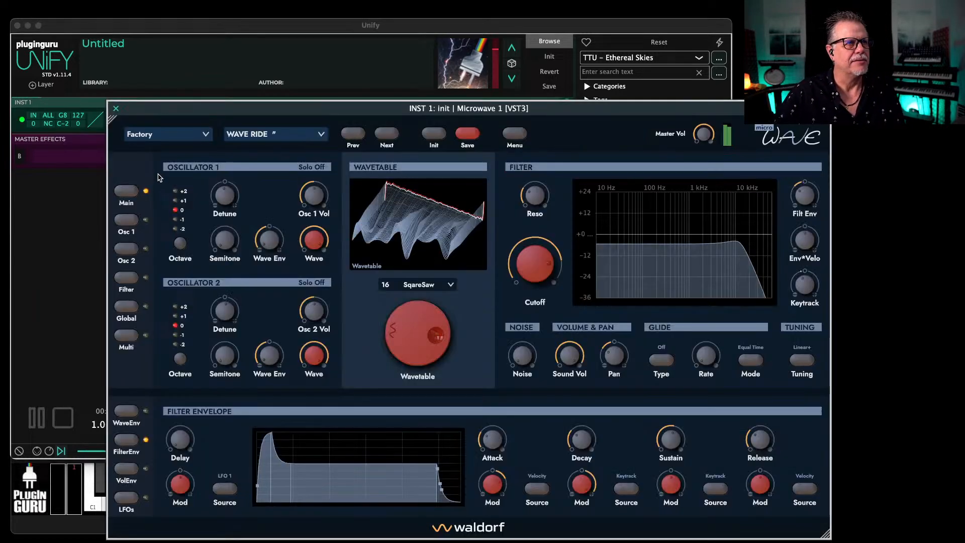
drag(249, 111, 171, 53)
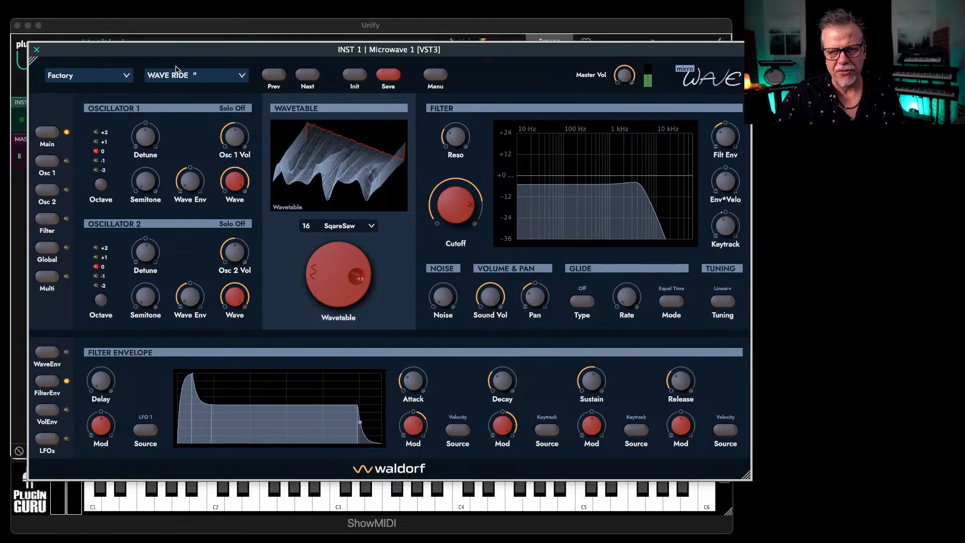
Step: Audition the Microwave 1 factory presets WarmPad saw-sqr, Dreampiano, Clinics and Kangh 1
click(282, 77)
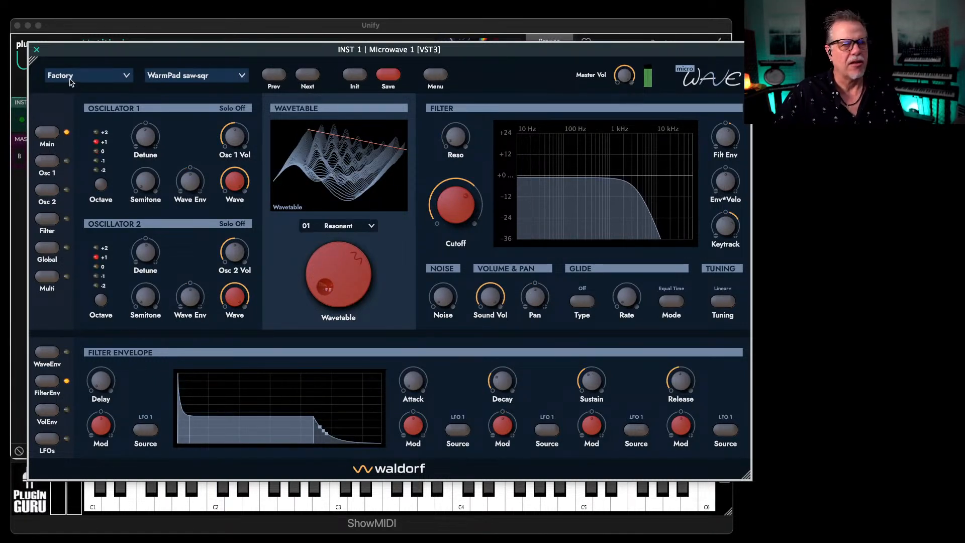
click(305, 78)
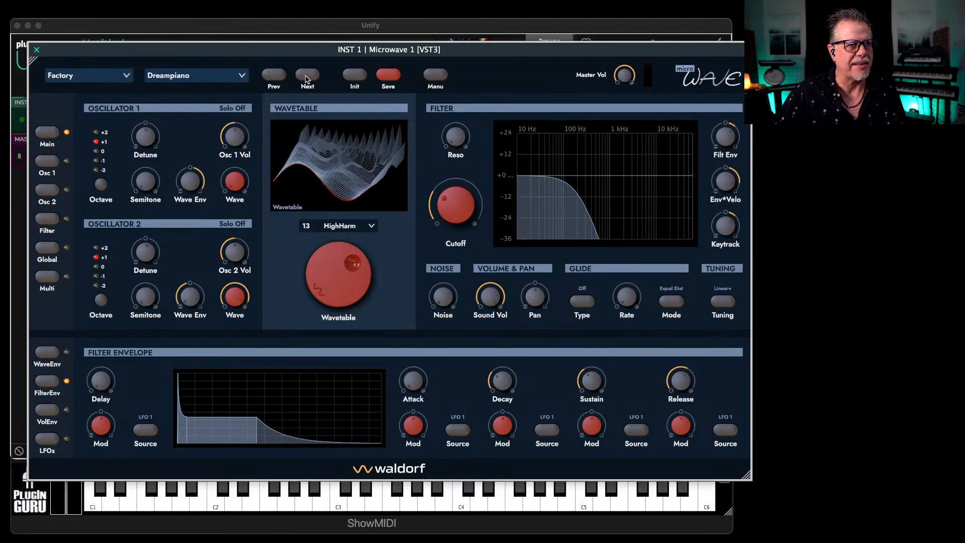
click(305, 78)
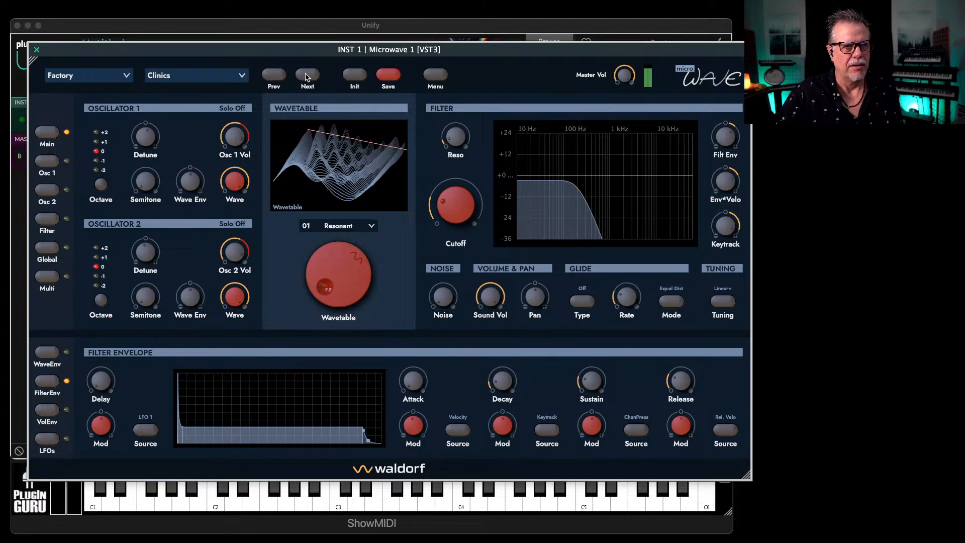
click(310, 77)
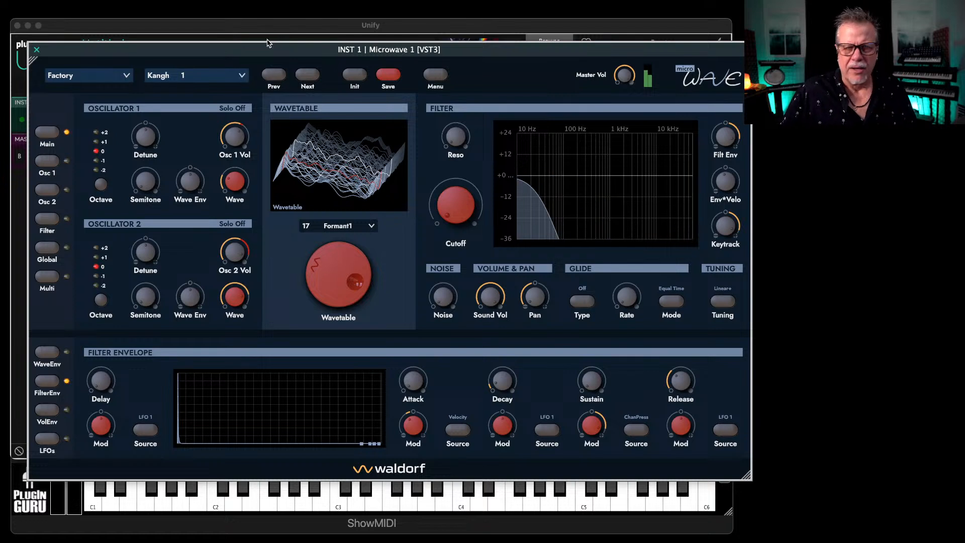
Step: Step through further Microwave 1 factory presets, auditioning Waterdome, White Shadow and Scanalogical
click(308, 76)
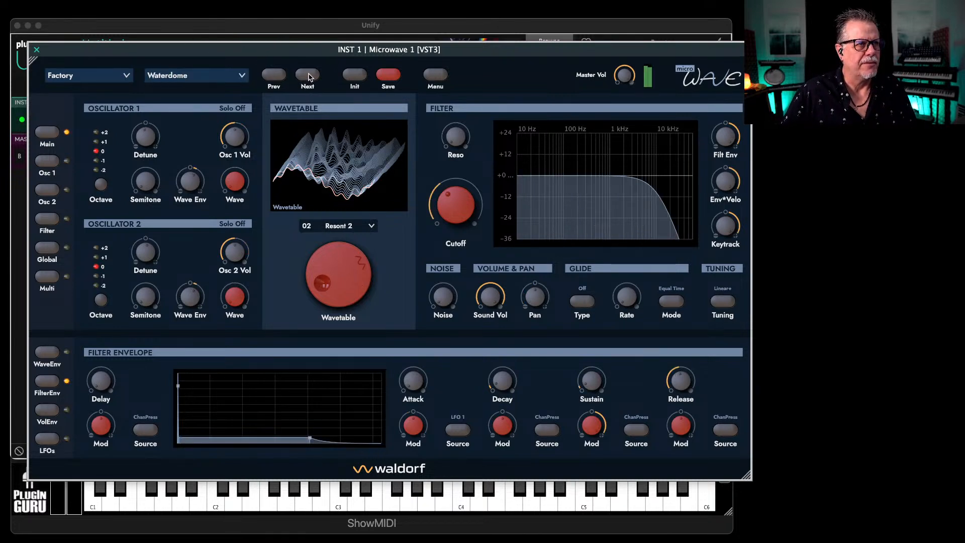
click(307, 75)
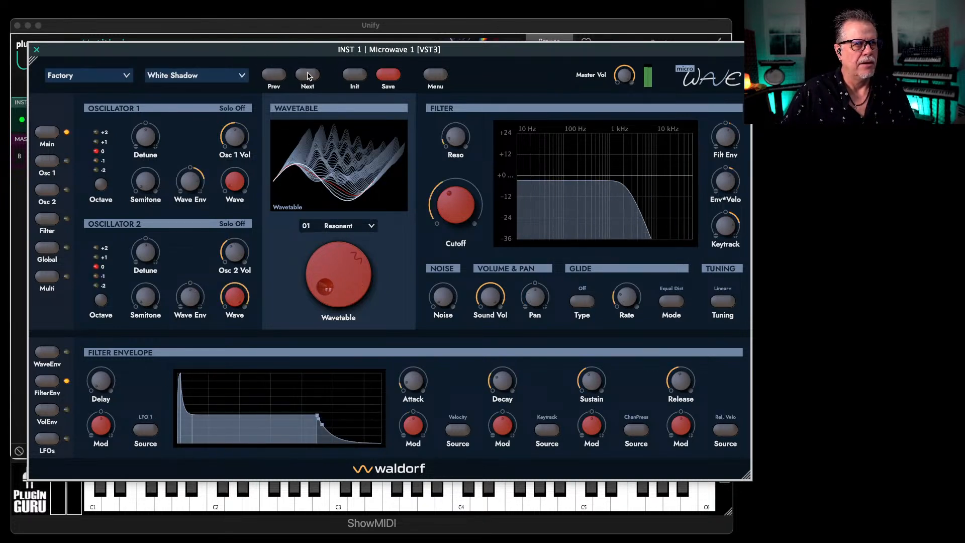
click(308, 76)
click(308, 76)
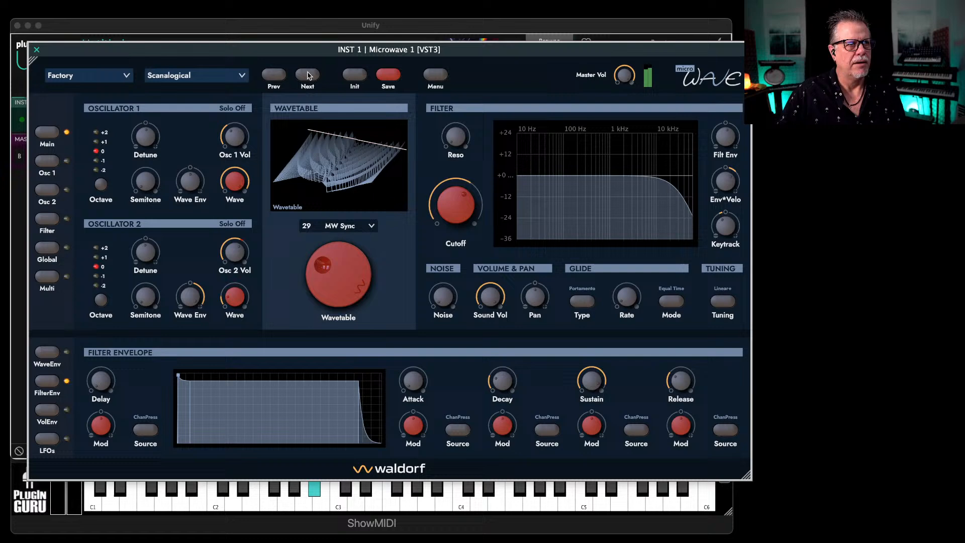
Step: Audition the factory preset Lyle Wood and look over the Microwave 1 preset and sound bank lists
click(190, 77)
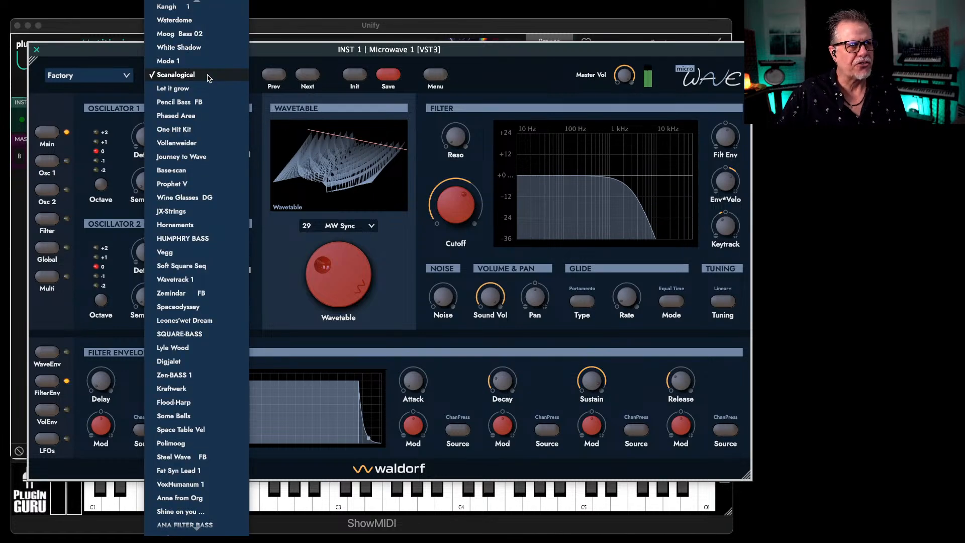
click(200, 354)
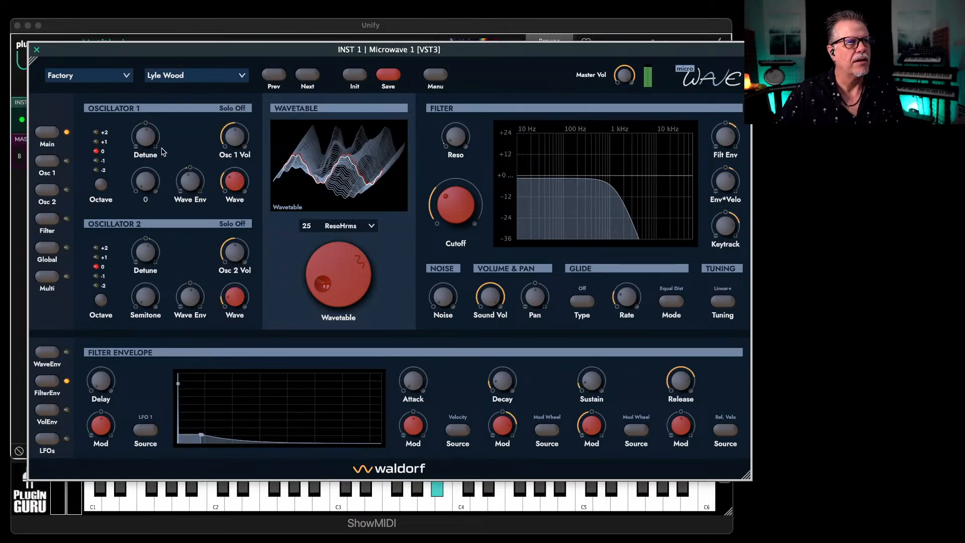
click(185, 76)
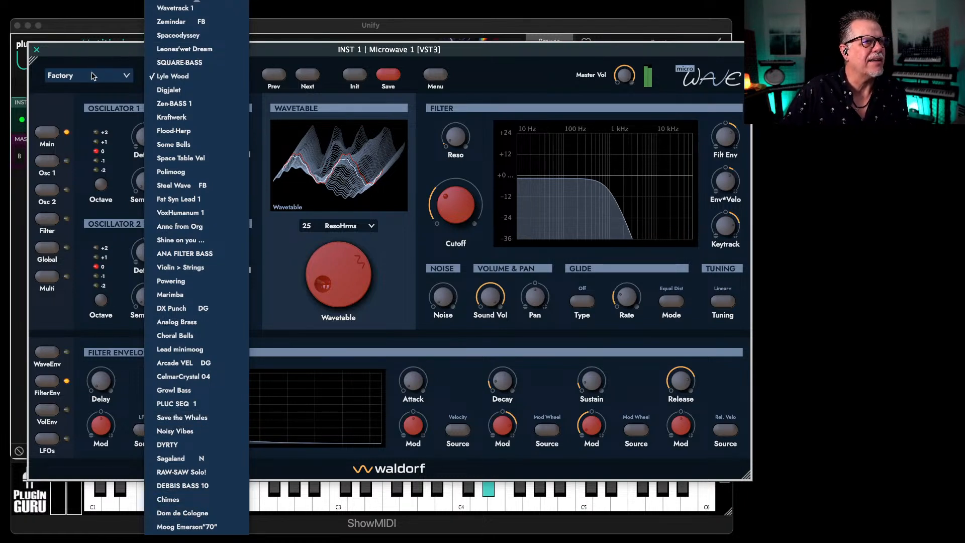
click(112, 75)
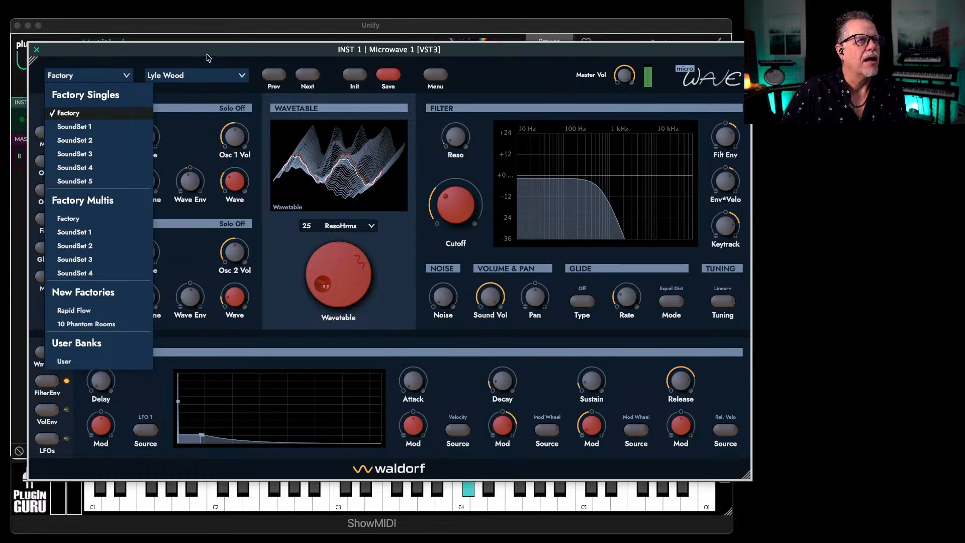
click(199, 94)
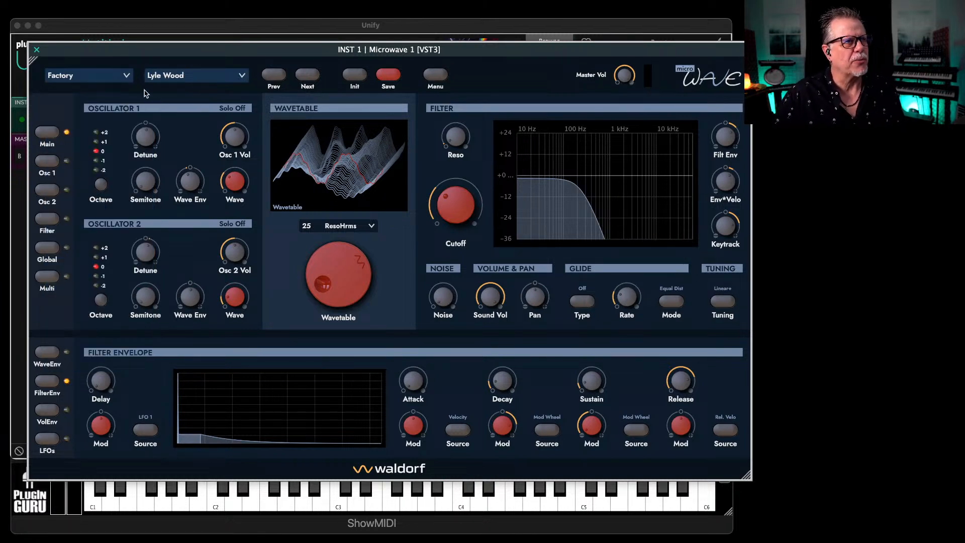
Step: Switch Microwave 1 to the SoundSet 1 singles bank and audition the presets Harplike and Percussive 1
click(112, 77)
click(103, 128)
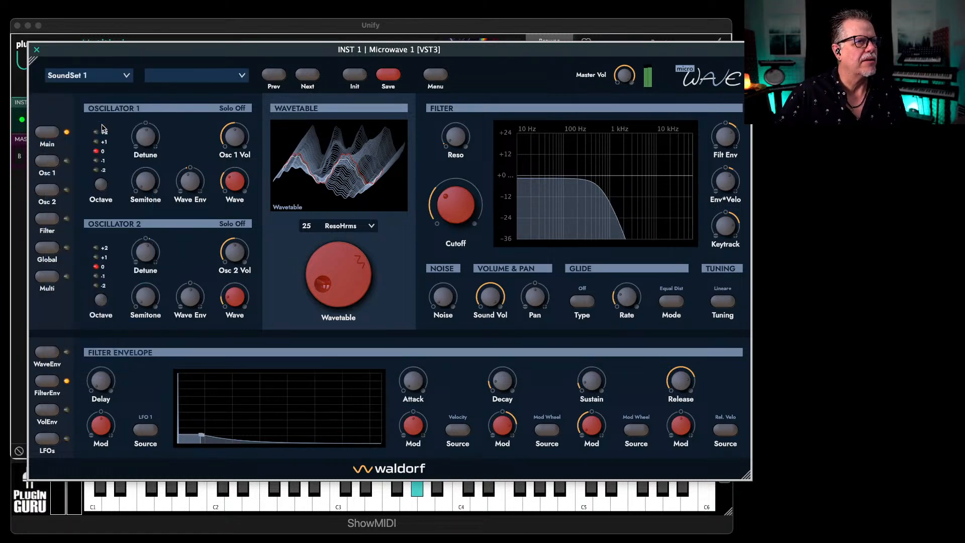
click(174, 76)
click(175, 75)
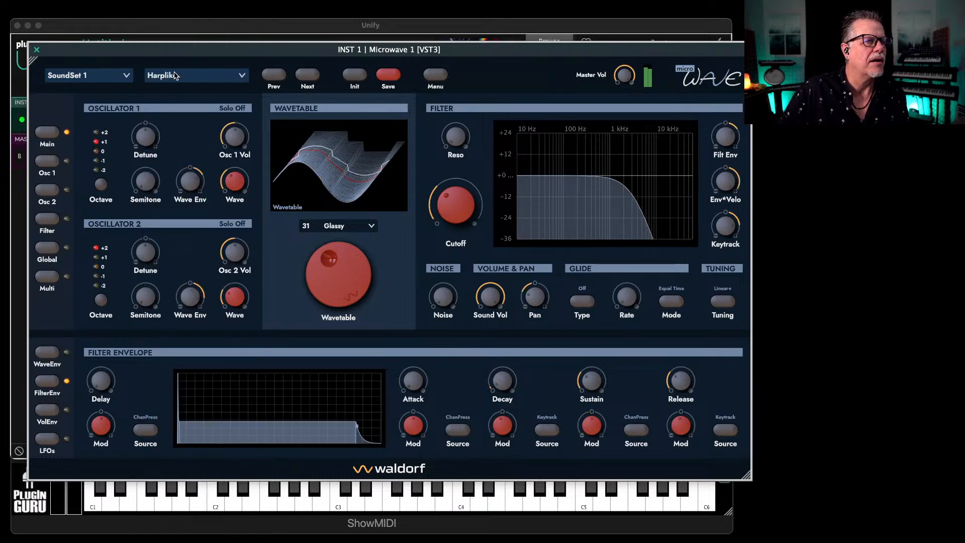
click(175, 76)
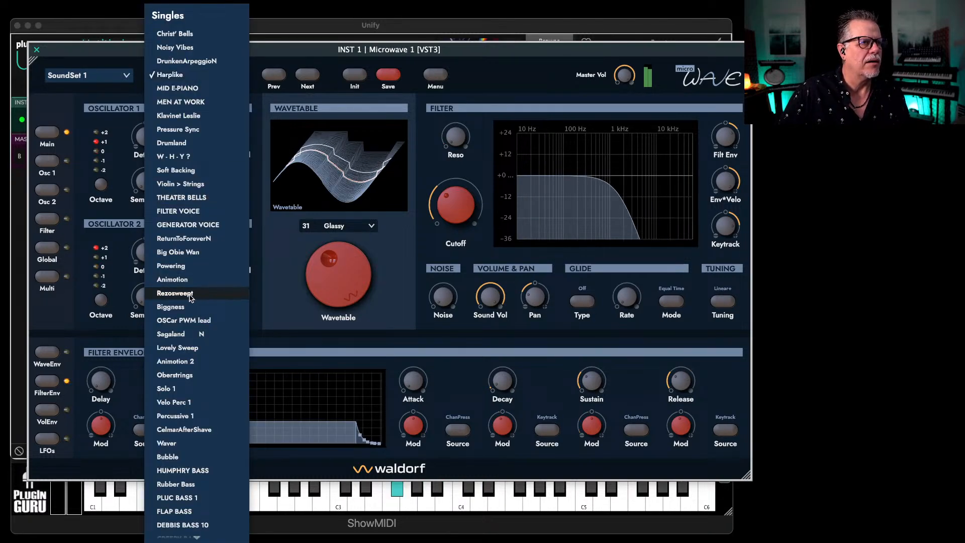
scroll(191, 298, down, 4)
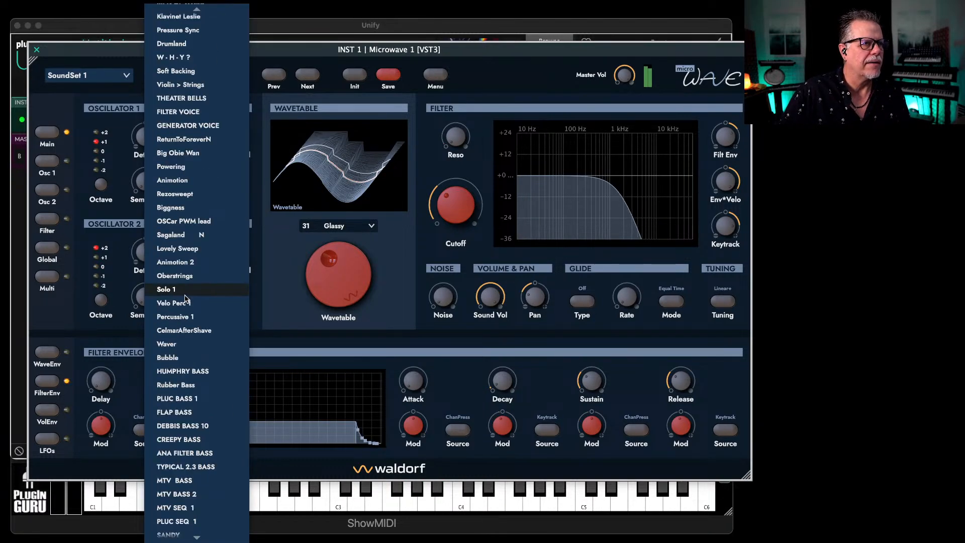
click(188, 320)
Step: Browse the SoundSet 1 presets and load FILTER VOICE
click(192, 79)
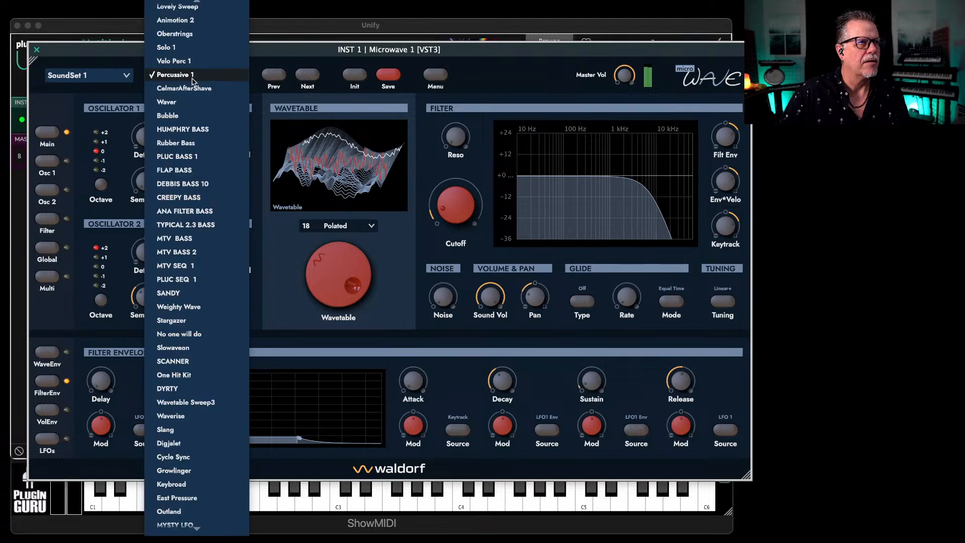
scroll(197, 365, down, 2)
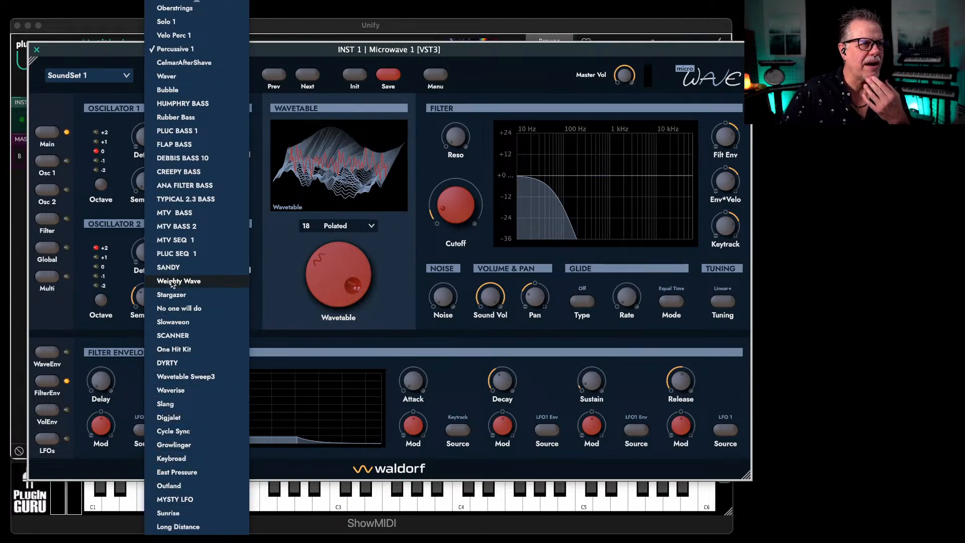
scroll(175, 210, up, 3)
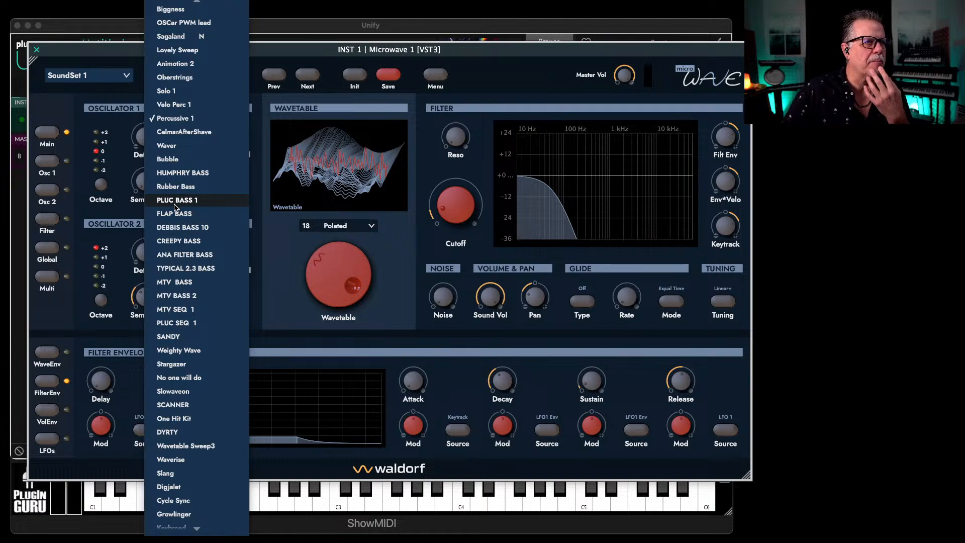
scroll(175, 151, up, 6)
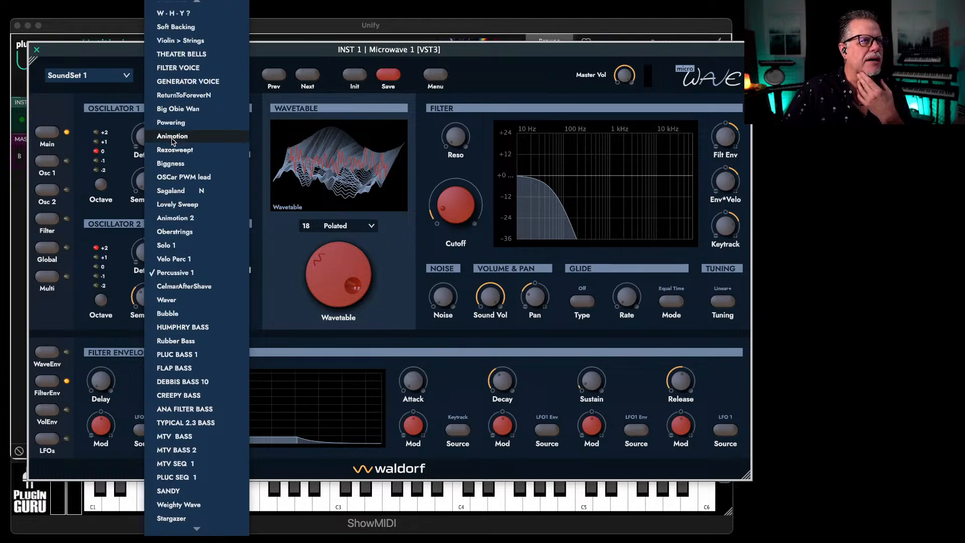
click(178, 68)
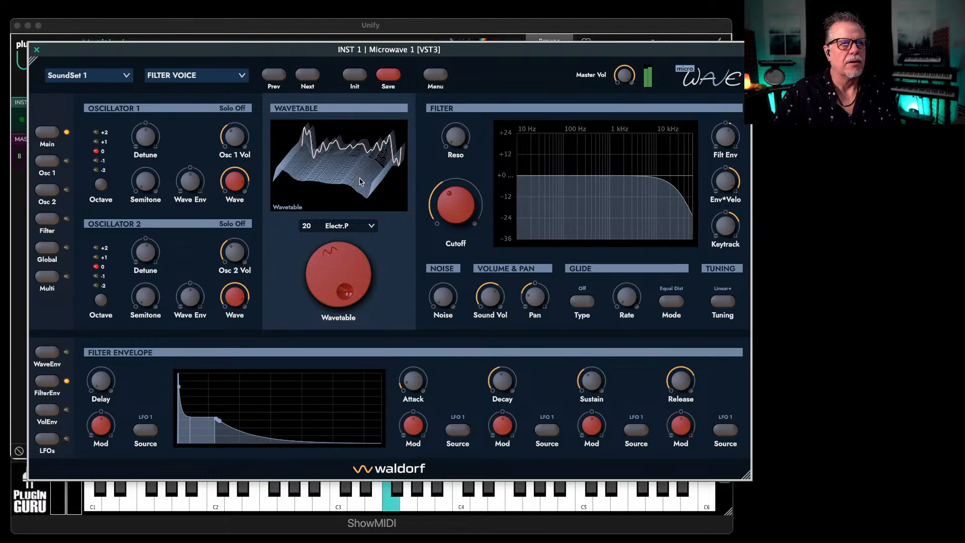
Step: Lower the filter cutoff and the Env*Velo amount of the FILTER VOICE patch, fine-tuning the cutoff by ear
drag(441, 200, 439, 241)
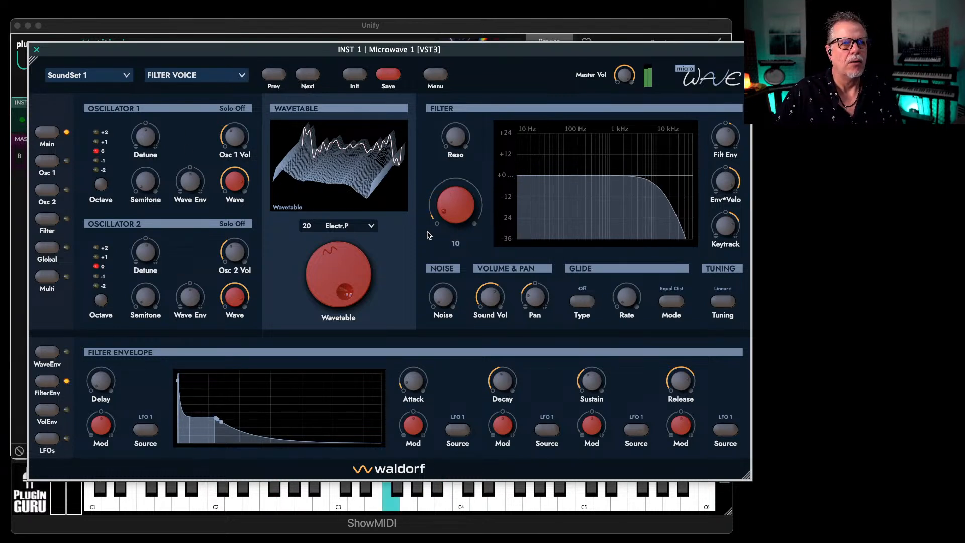
drag(725, 183, 718, 217)
drag(444, 206, 446, 195)
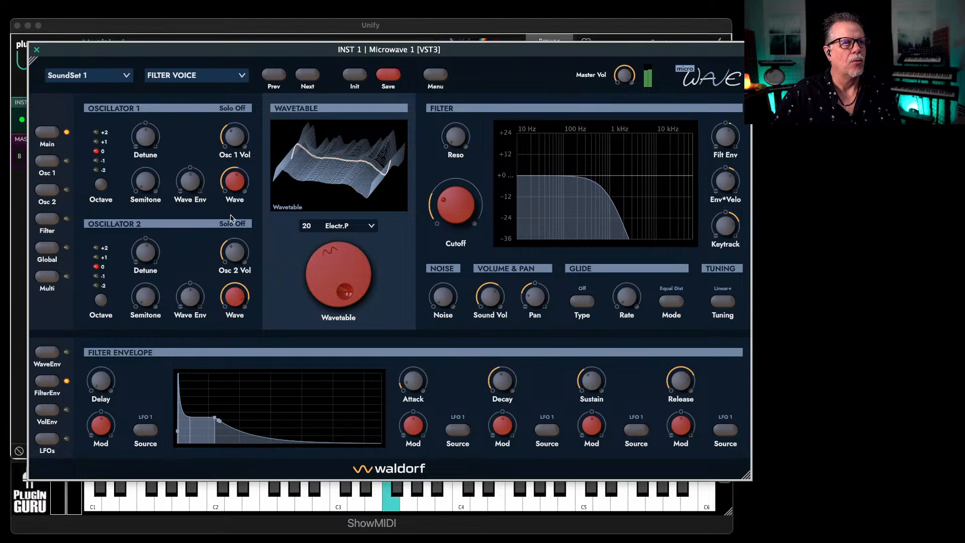
Step: Raise Oscillator 1's wave position and display the wave envelope settings
drag(236, 185, 244, 149)
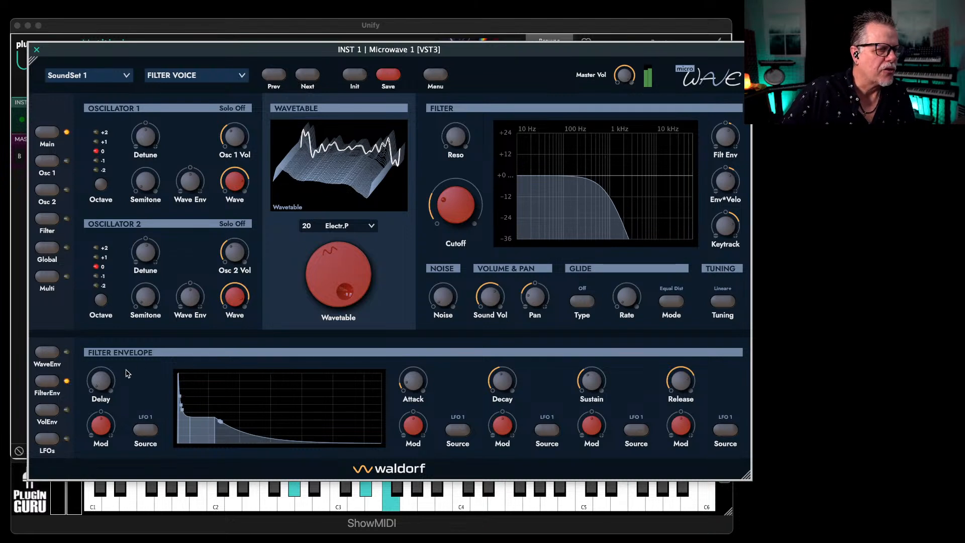
click(44, 353)
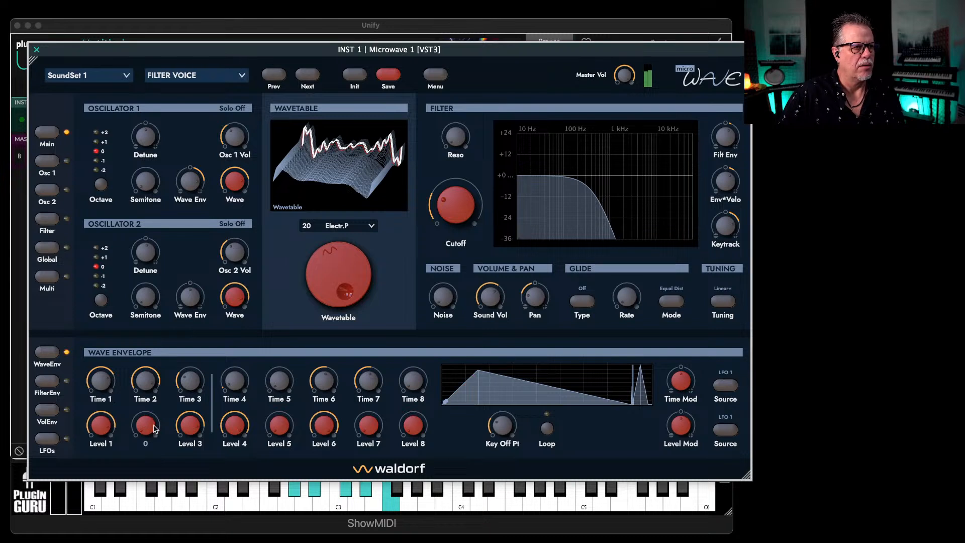
Step: Adjust the Time 1 and Time 2 settings of the wave envelope and view the source options for Time Mod
drag(158, 393, 153, 376)
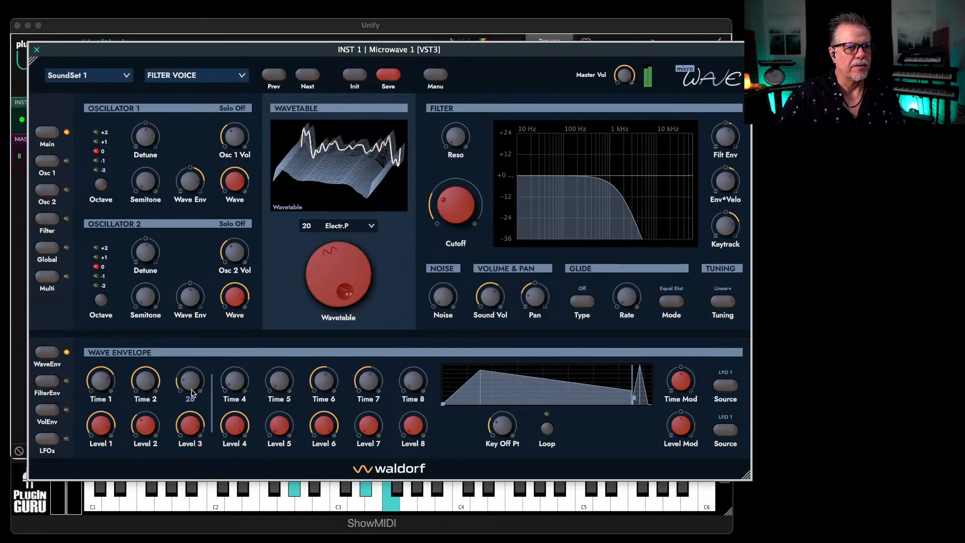
drag(104, 384, 148, 409)
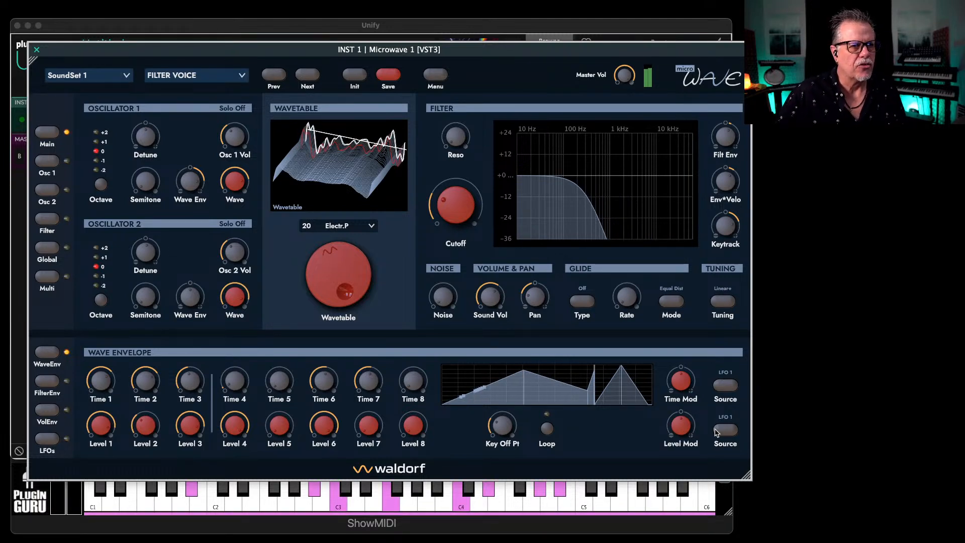
click(728, 387)
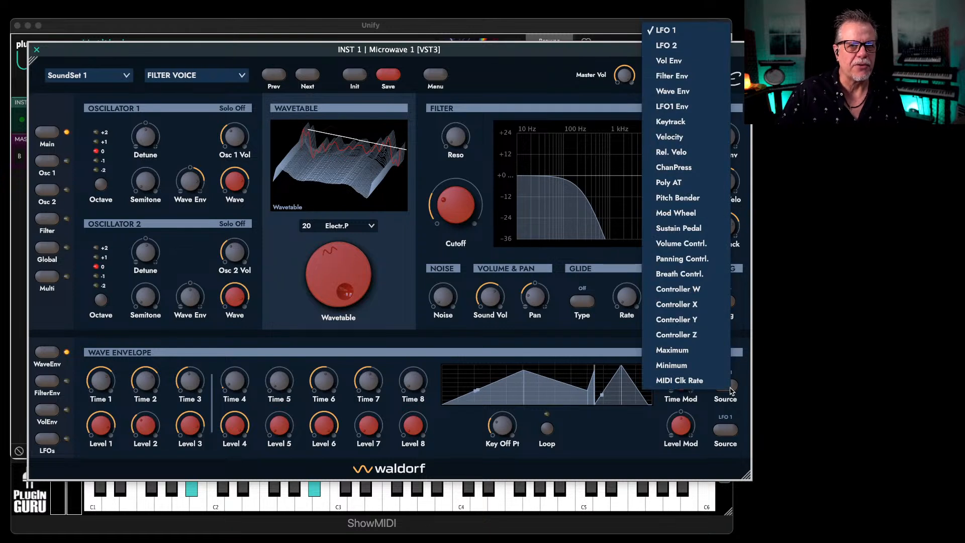
click(588, 463)
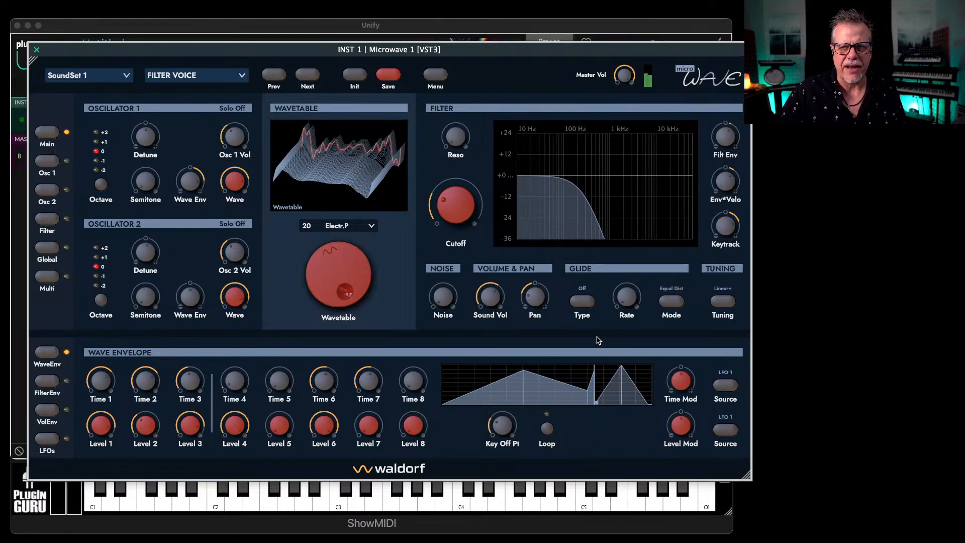
Step: Audition the sounds following FILTER VOICE in SoundSet 1 up to Big Obie Wan and close the Microwave 1 plugin window
mouse_move(437, 224)
click(315, 78)
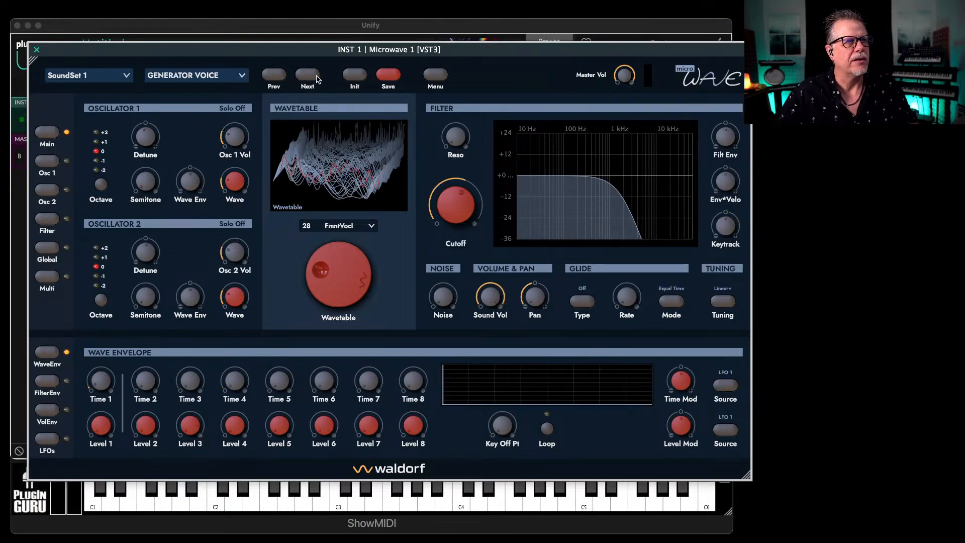
click(315, 78)
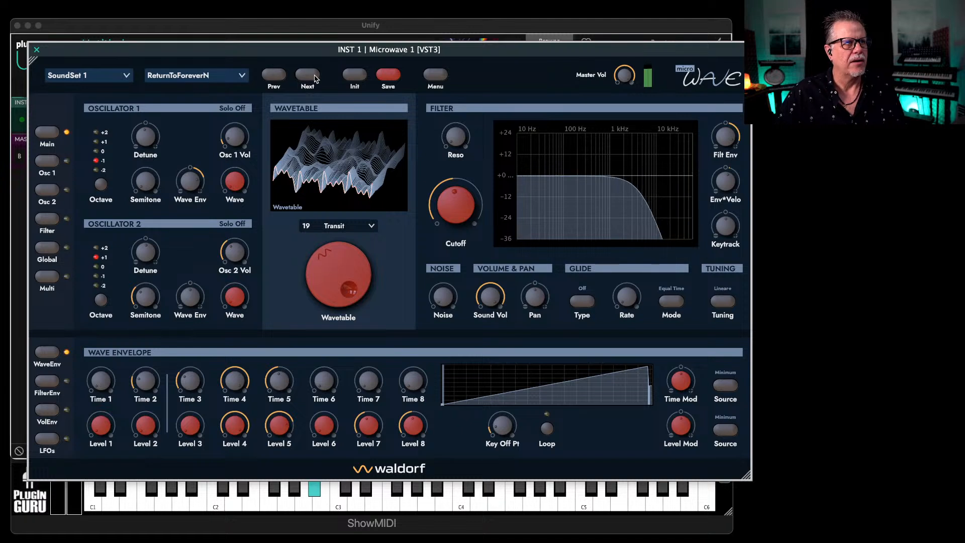
click(314, 78)
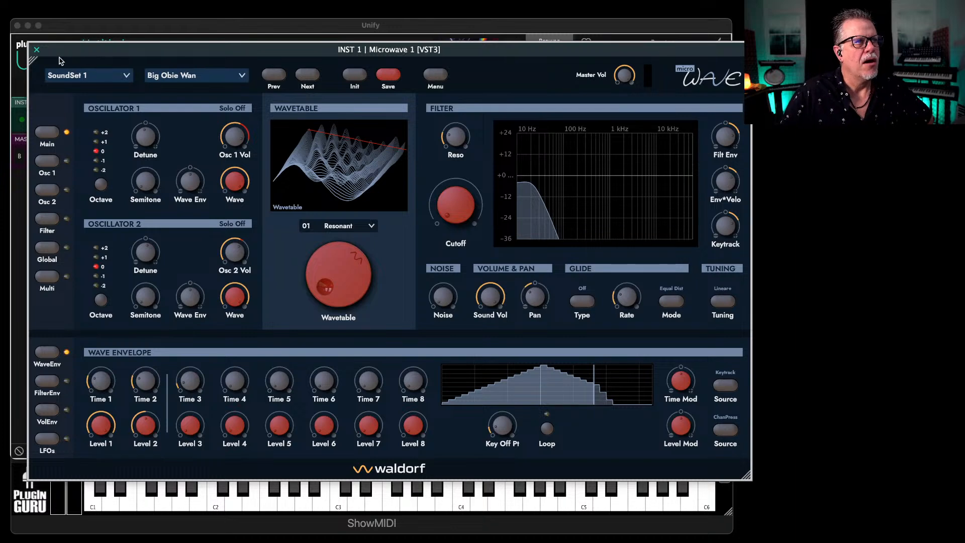
click(36, 50)
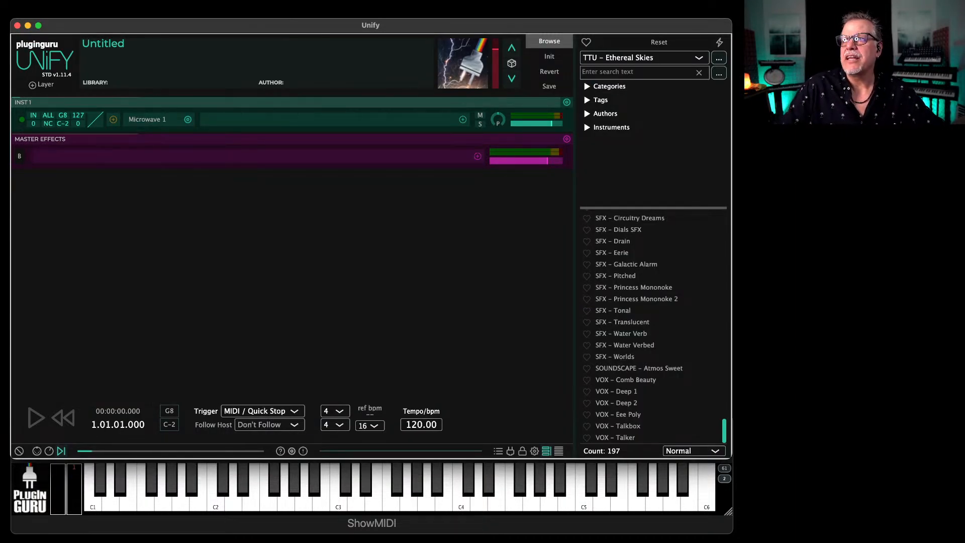
Step: Switch the browser to the PlugInGuru MegaMagic Harp library and load the patch PLUCK - AG Ambient Sonic Oasis
key(super+Tab)
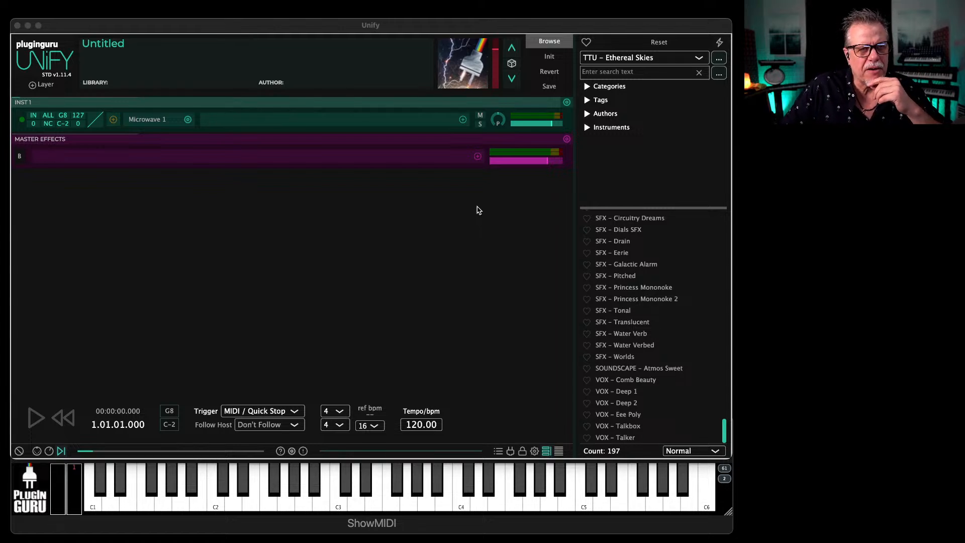
click(620, 59)
scroll(610, 146, up, 5)
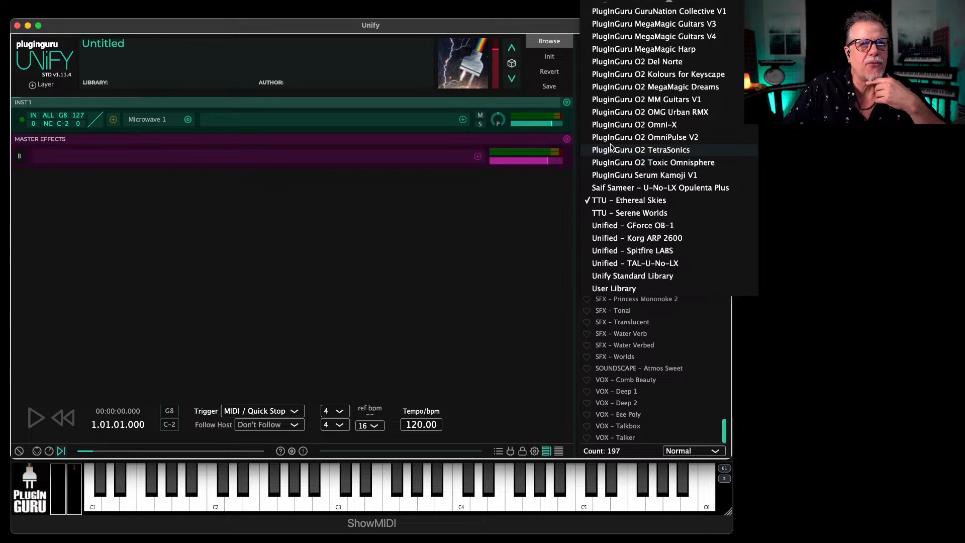
click(643, 49)
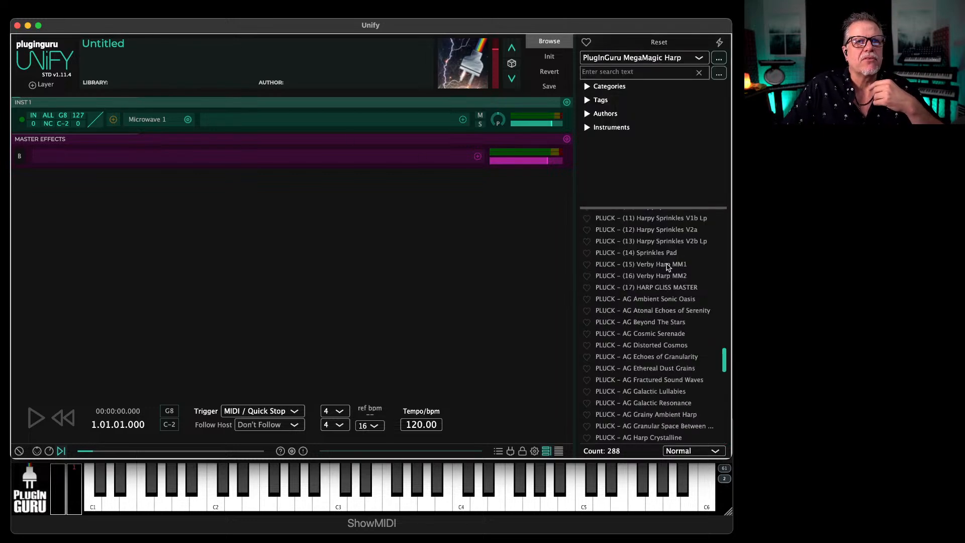
click(644, 300)
Step: Reveal the file of the PLUCK - AG Ambient Sonic Oasis patch in Finder, reposition that window and close it
right_click(645, 300)
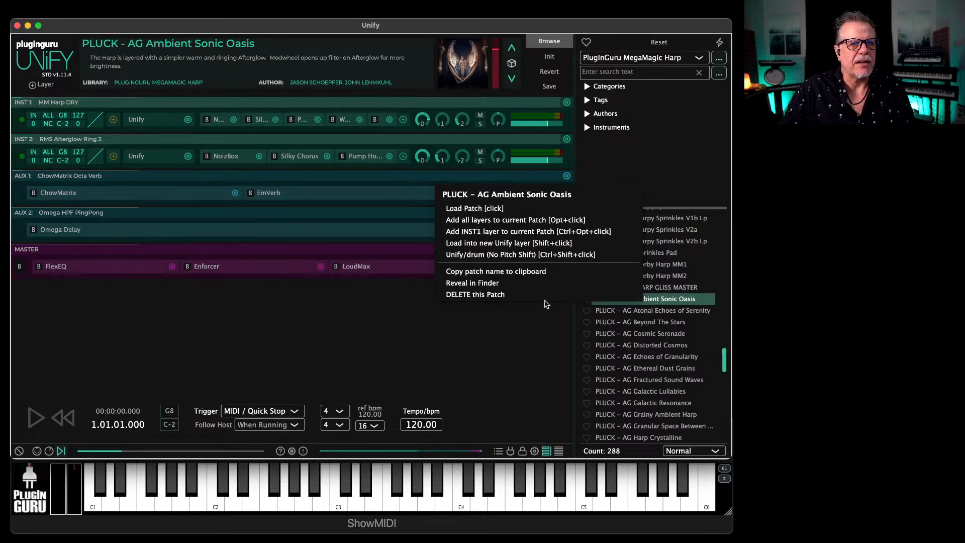
click(464, 283)
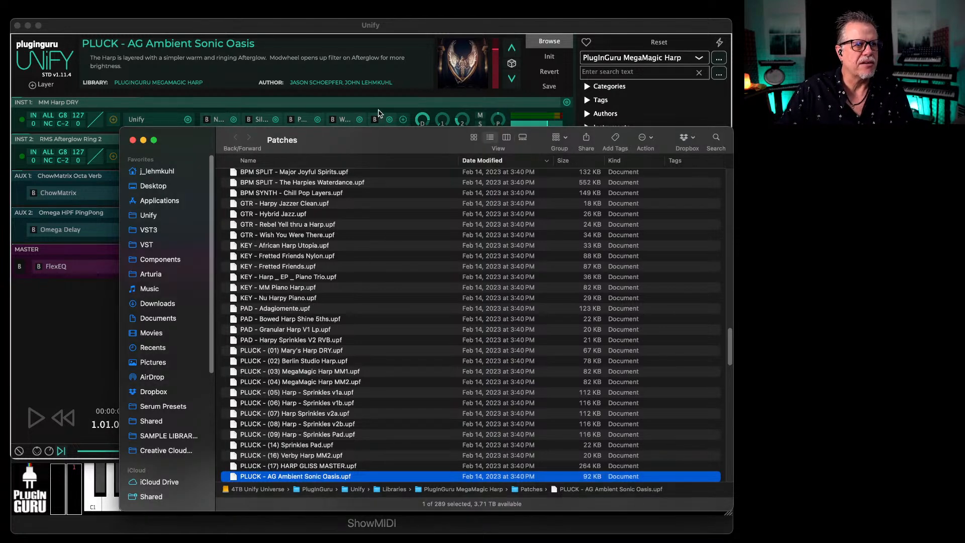
drag(382, 148, 388, 83)
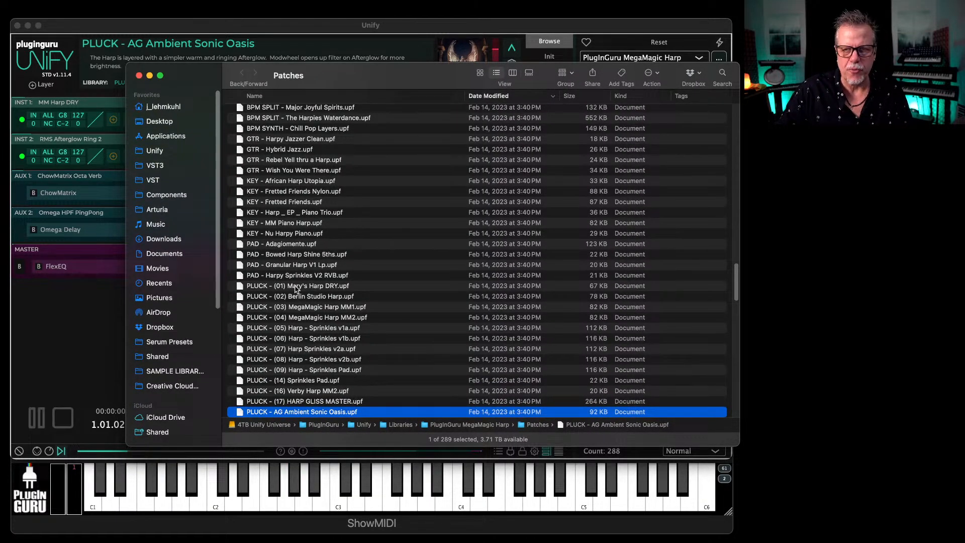
click(139, 75)
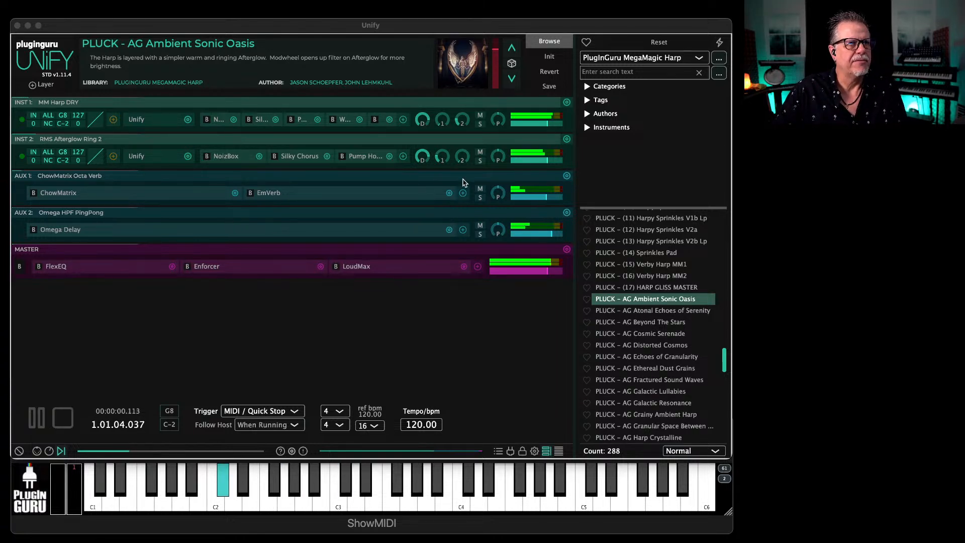
Step: Raise the aux sends on the two instrument layers and save the result as a new patch, PLUCK - AG Ambient Sonic Oasis 2
click(443, 104)
mouse_move(447, 153)
mouse_down()
mouse_move(466, 104)
mouse_move(460, 161)
mouse_move(463, 150)
mouse_up()
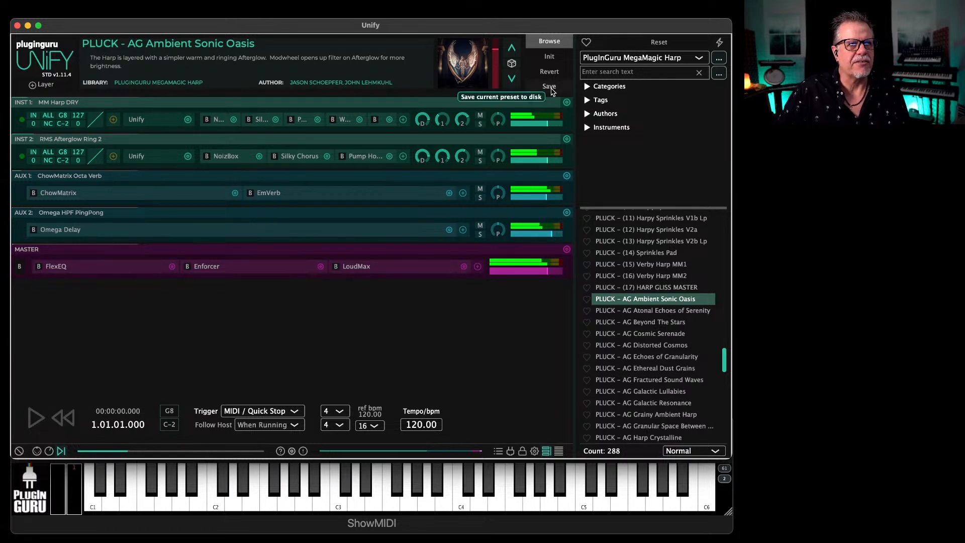
click(552, 89)
click(397, 103)
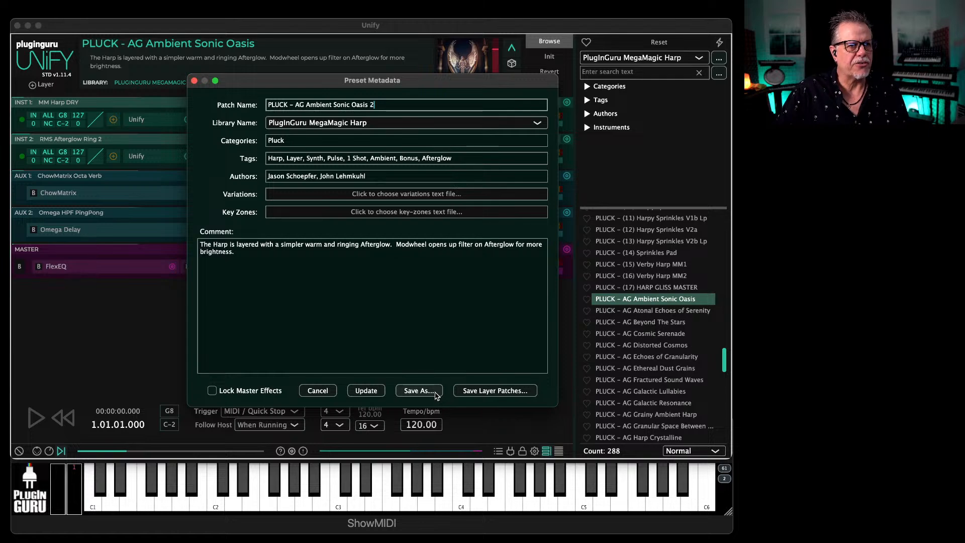
click(433, 389)
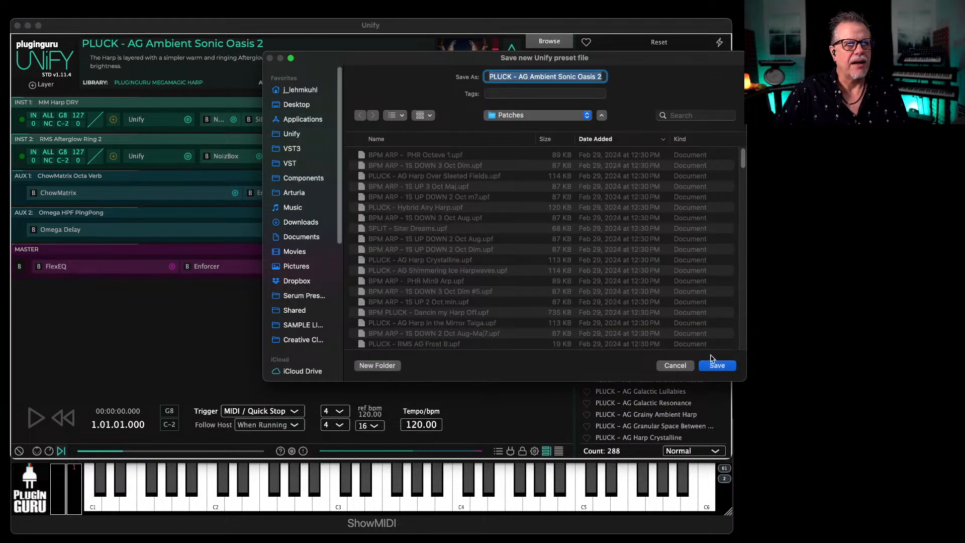
click(717, 365)
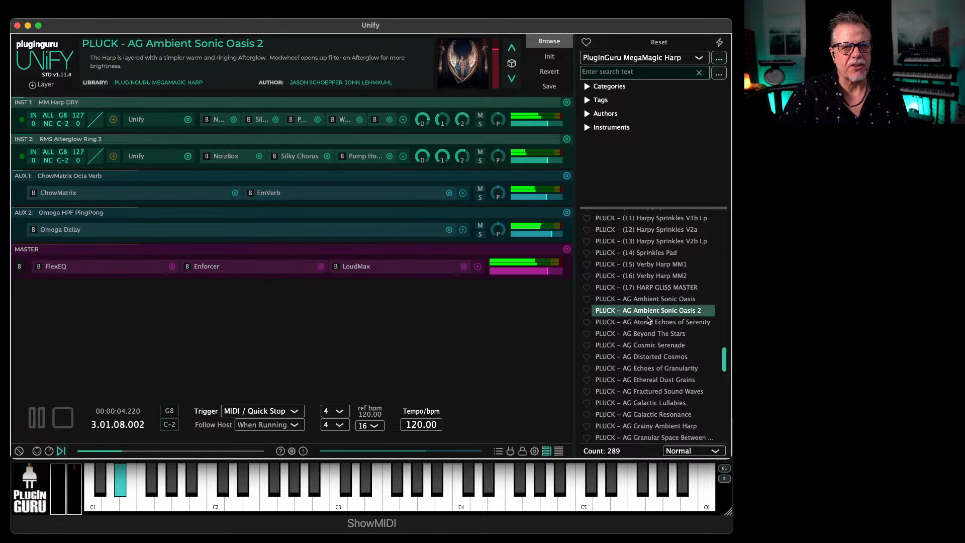
Step: Compare the original PLUCK - AG Ambient Sonic Oasis patch with version 2 and review the save options for version 2 without saving
click(662, 302)
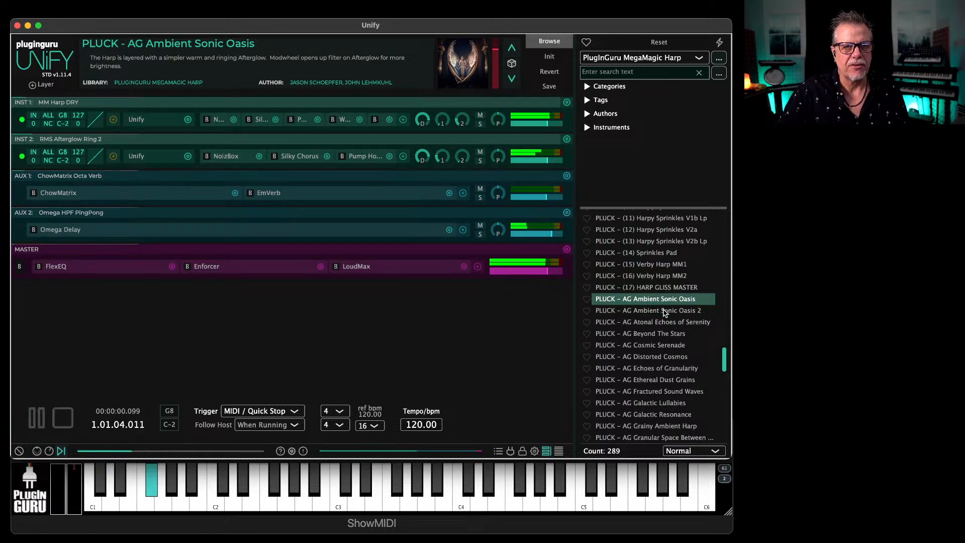
click(664, 311)
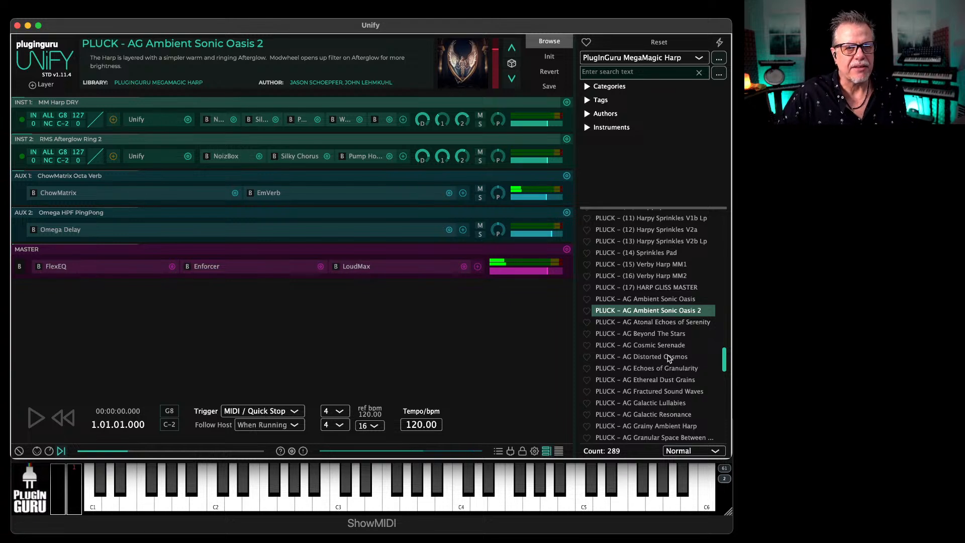
click(549, 86)
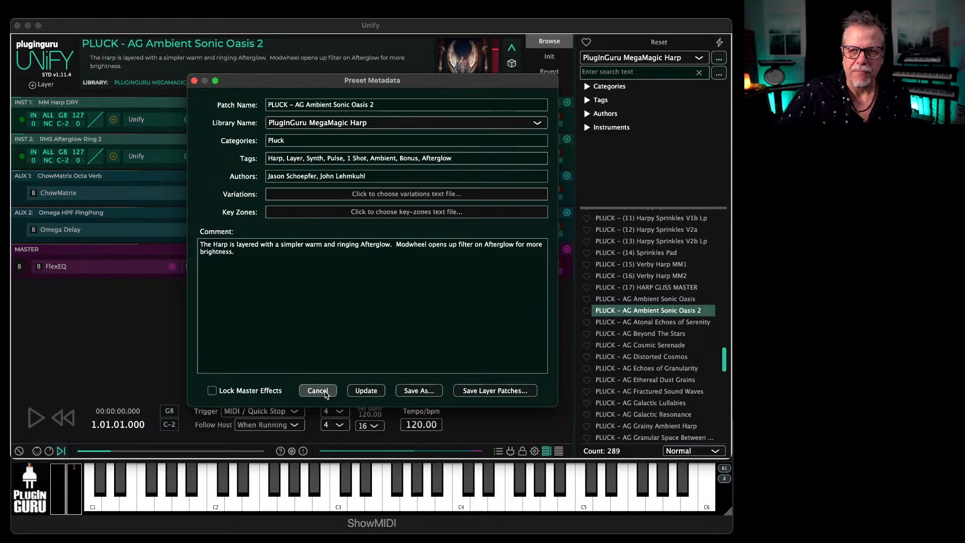
click(317, 391)
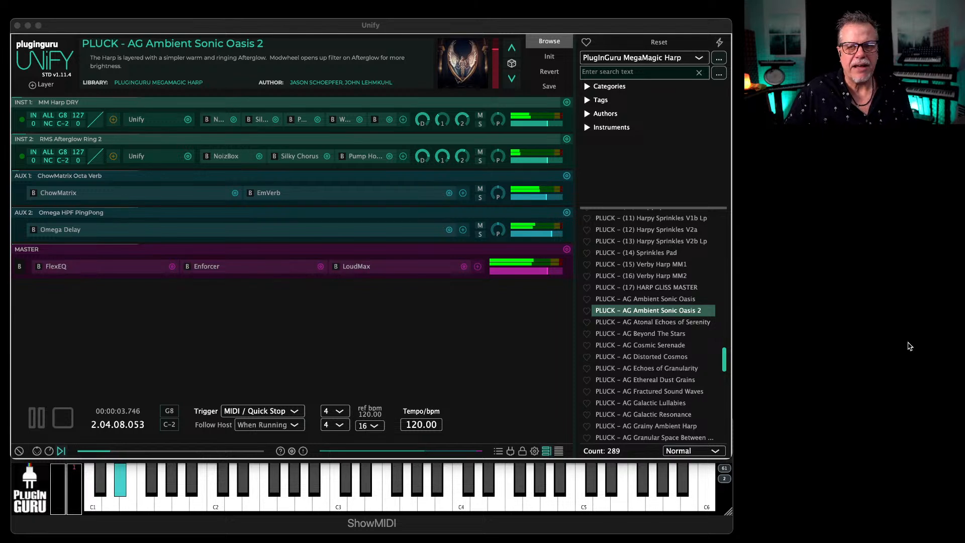
Step: Load PAD - Doom Scroll and BELL - Wood Bell 1a from the PlugInGuru Cutting EDGE - Eternal Flow library
click(661, 58)
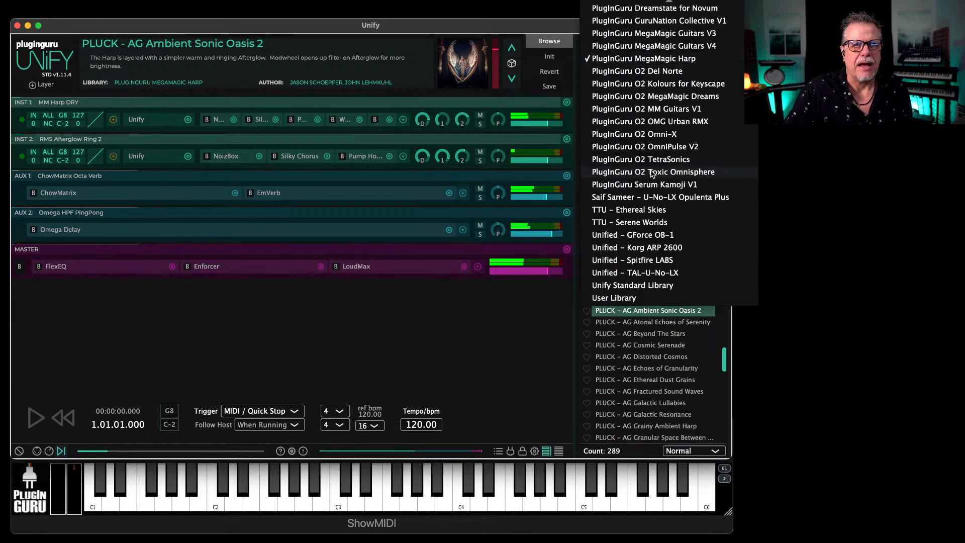
scroll(650, 171, up, 5)
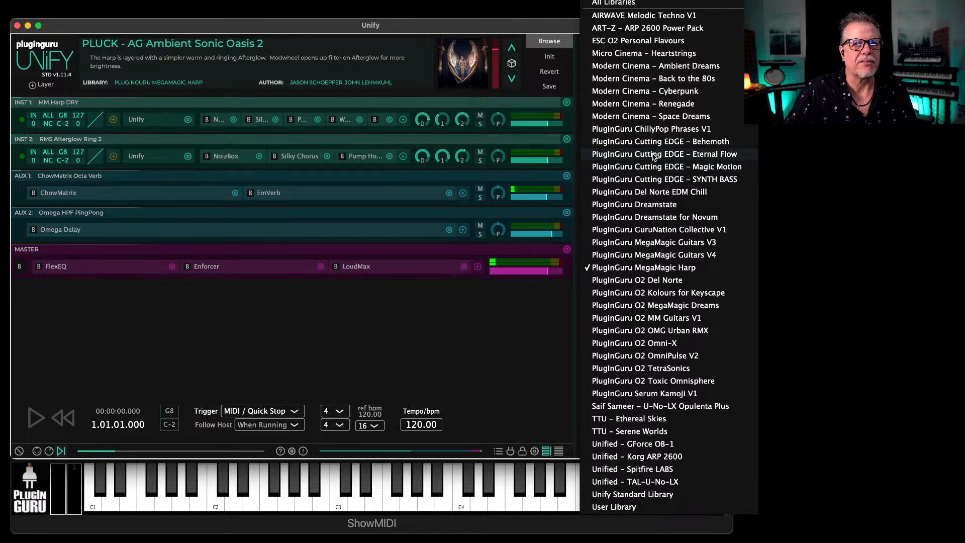
click(648, 155)
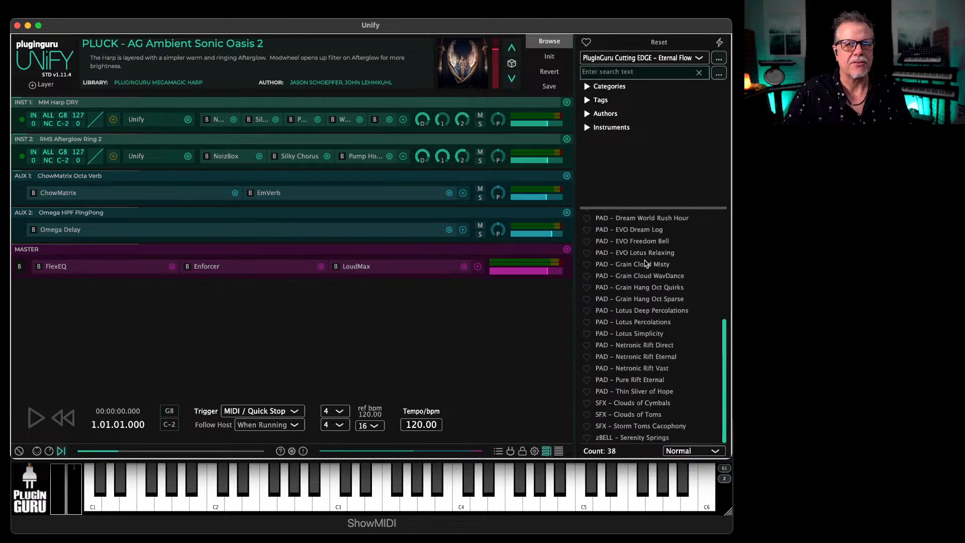
scroll(646, 264, up, 2)
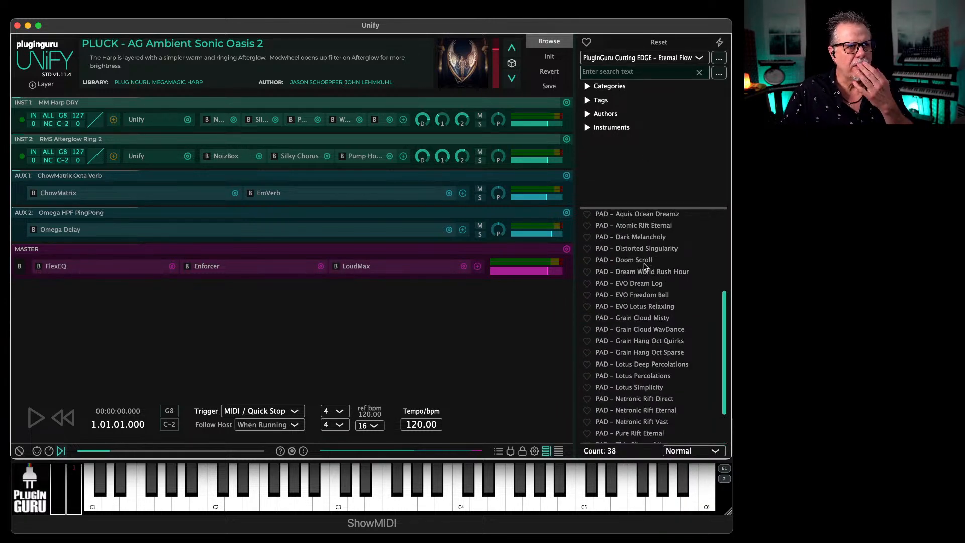
click(633, 260)
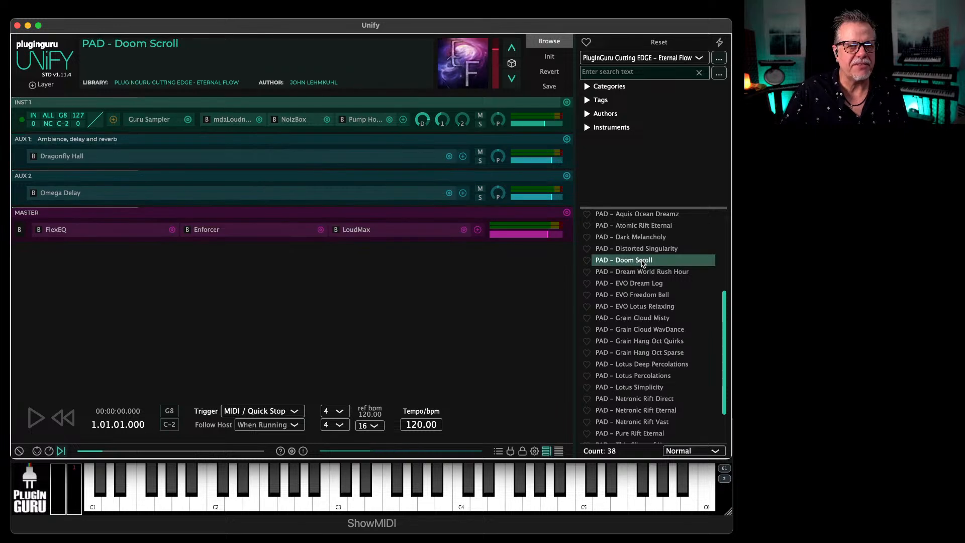
scroll(642, 263, up, 4)
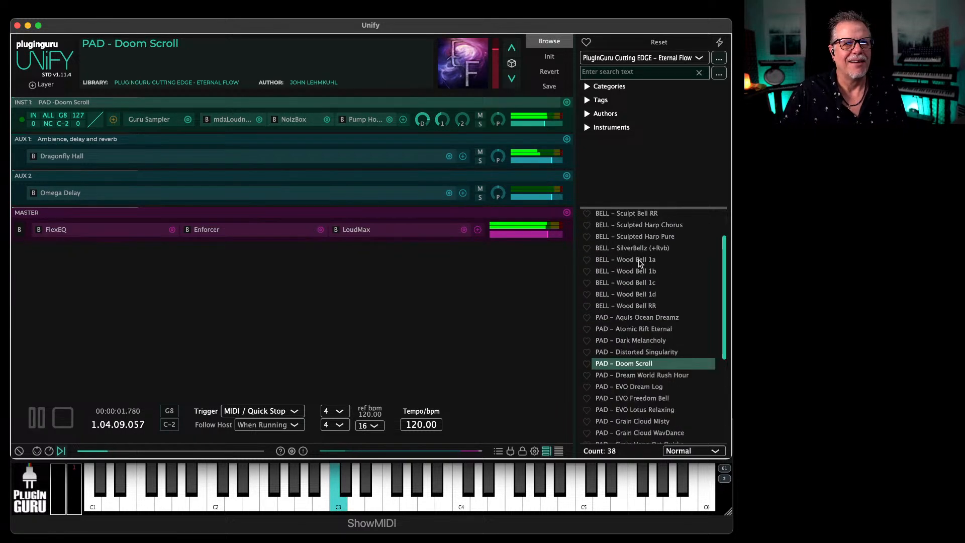
click(636, 260)
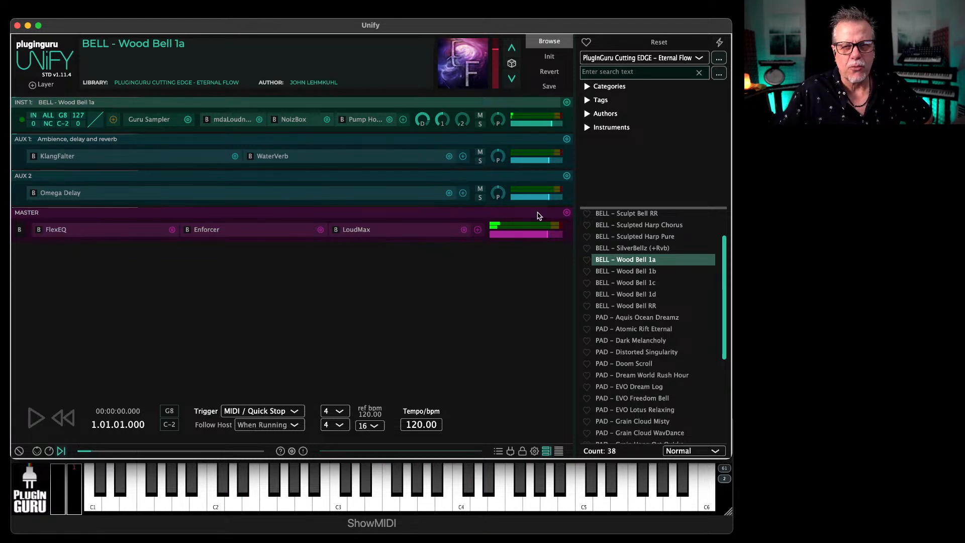
Step: View the available instrument layers that can be added to the patch, without adding one
click(46, 85)
mouse_move(55, 91)
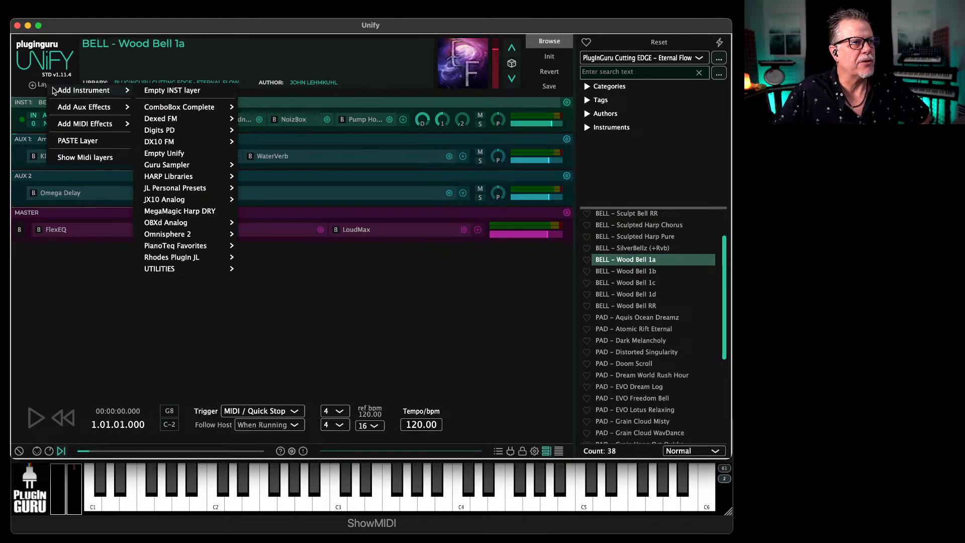
click(109, 280)
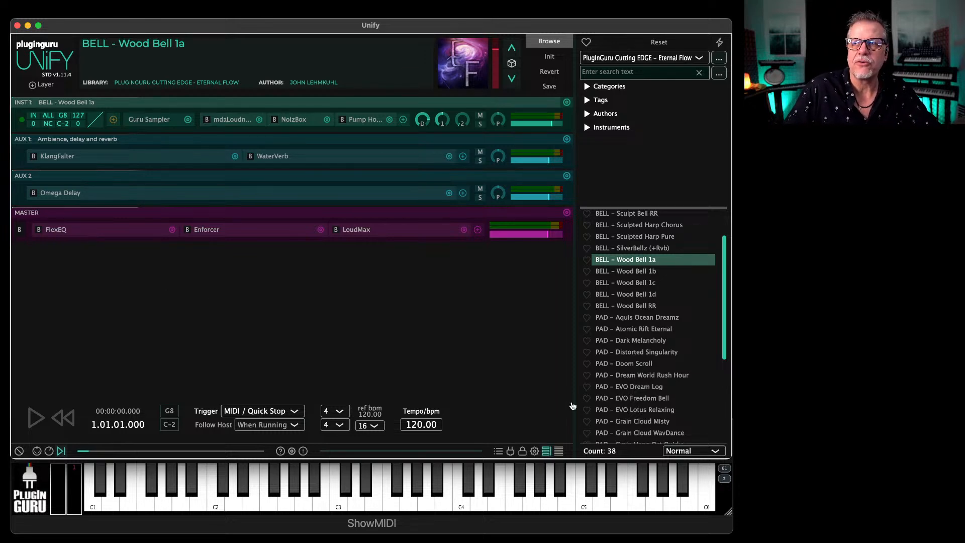
Step: Switch to the Livestream 2024 project in Logic Pro, move its Tracks window into view and widen it
click(642, 522)
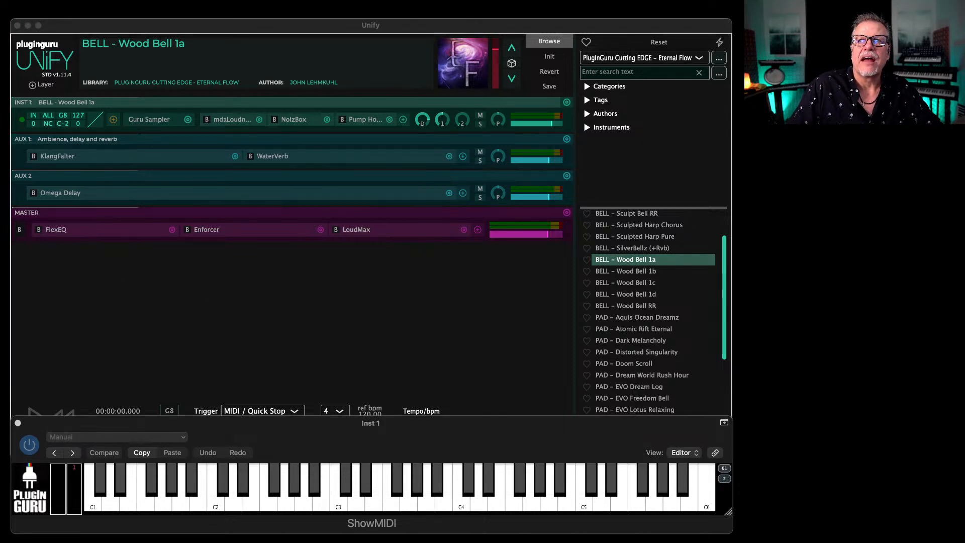
drag(964, 2, 466, 1)
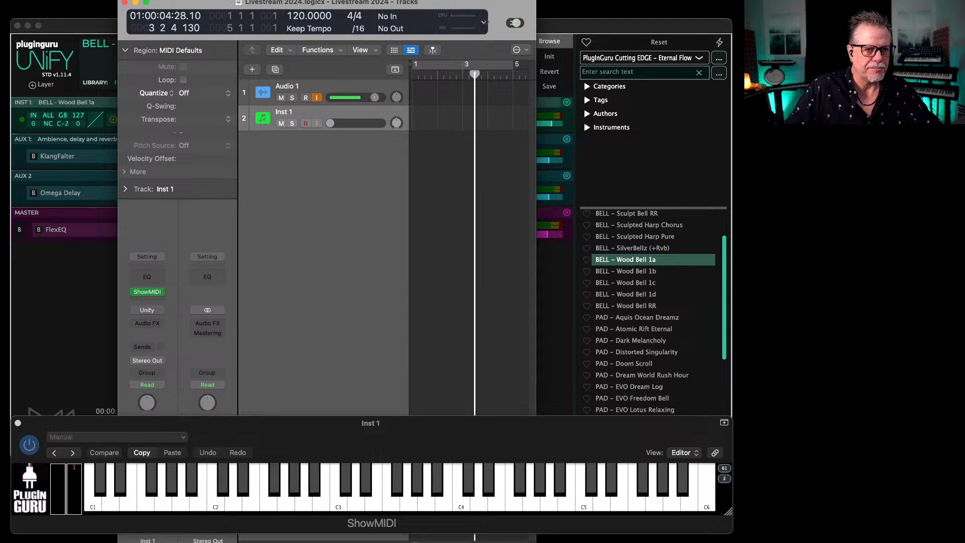
drag(533, 541, 863, 541)
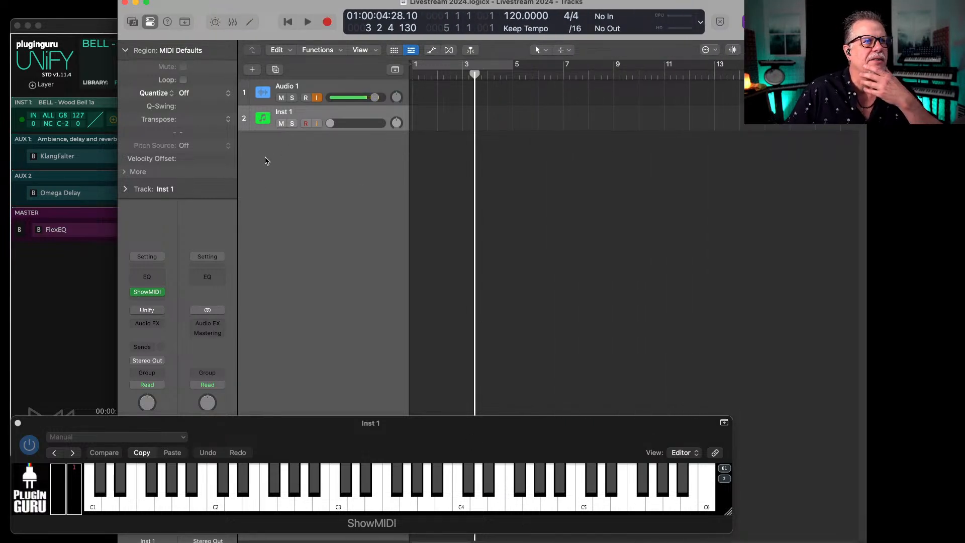
Step: Replace the Unify instrument on the Inst 1 track with Retro Synth
click(81, 28)
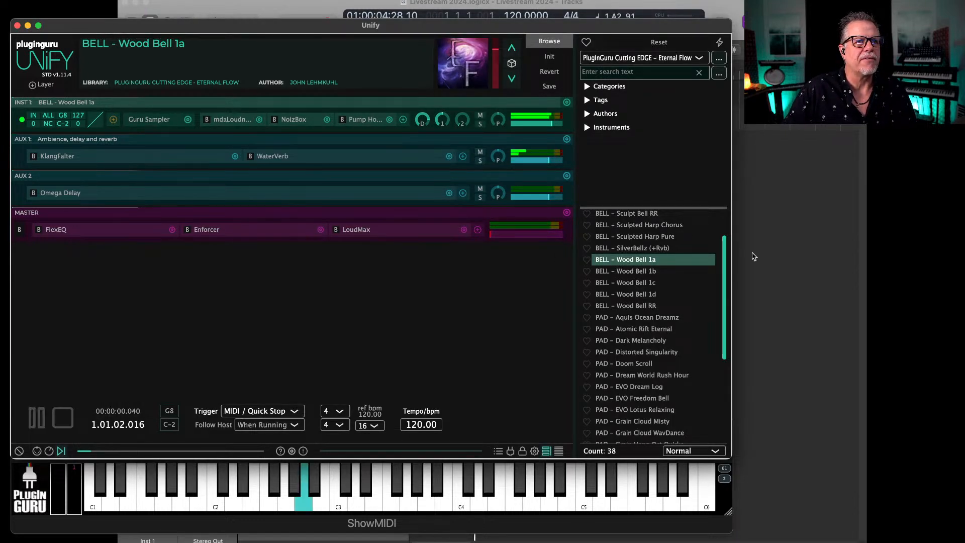
click(789, 259)
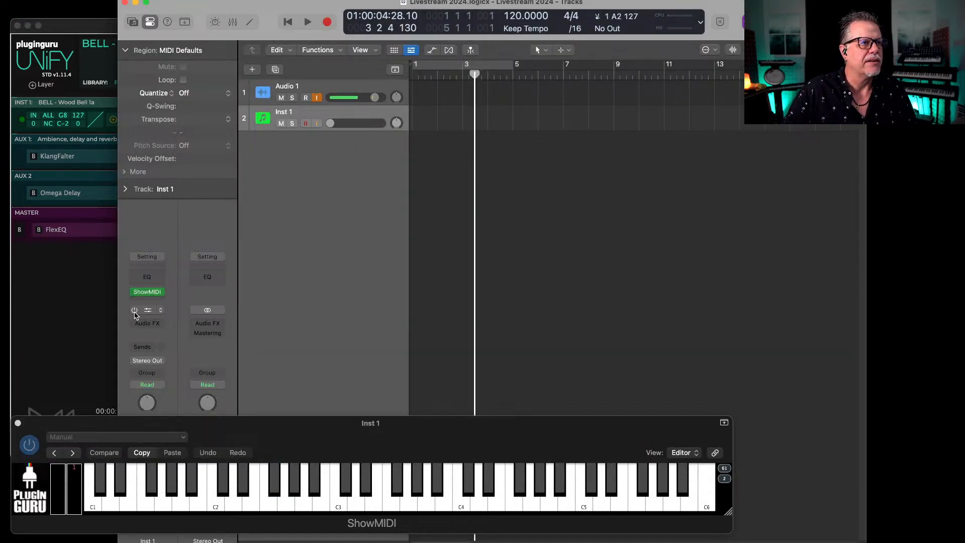
click(161, 311)
mouse_move(200, 369)
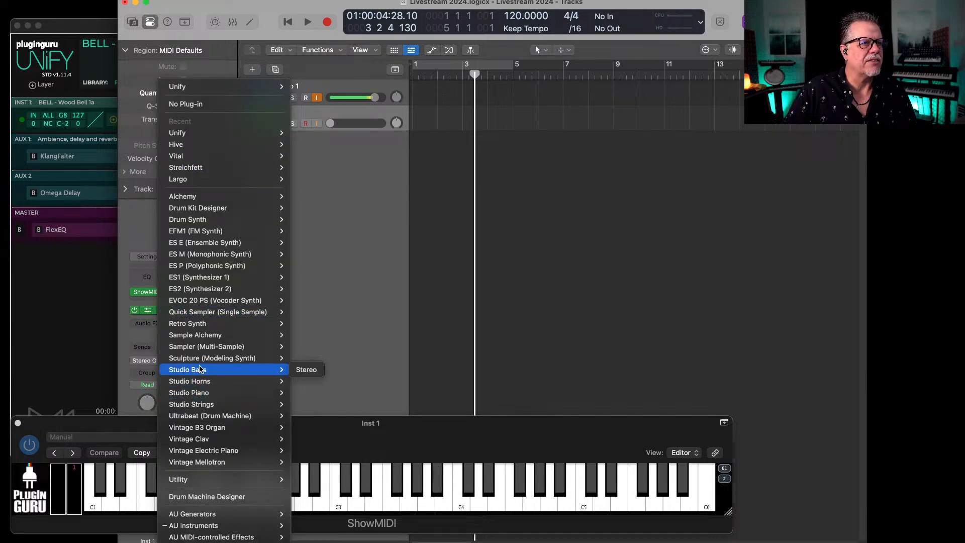
click(197, 326)
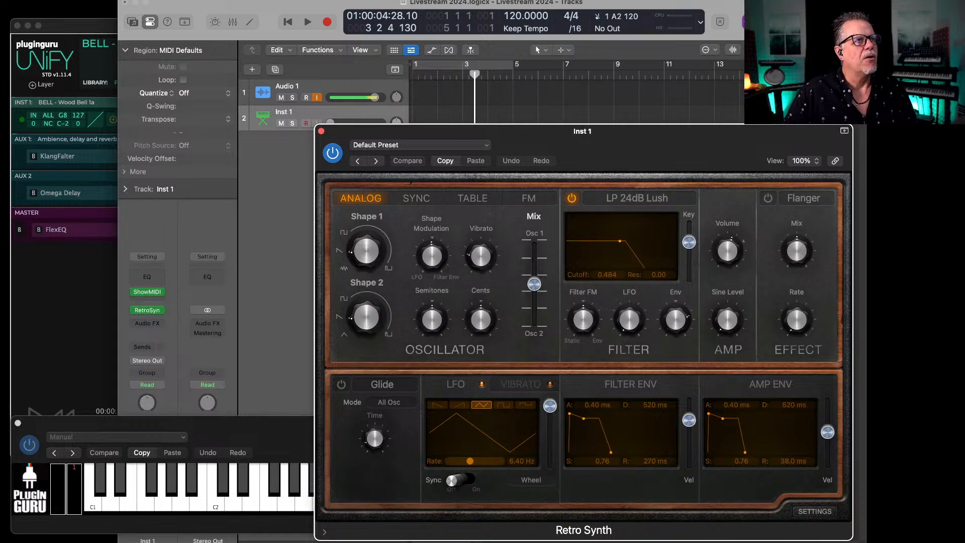
Step: Raise the Inst 1 track's volume and shorten Retro Synth's amp envelope release to 8.60 ms
click(75, 0)
click(353, 1)
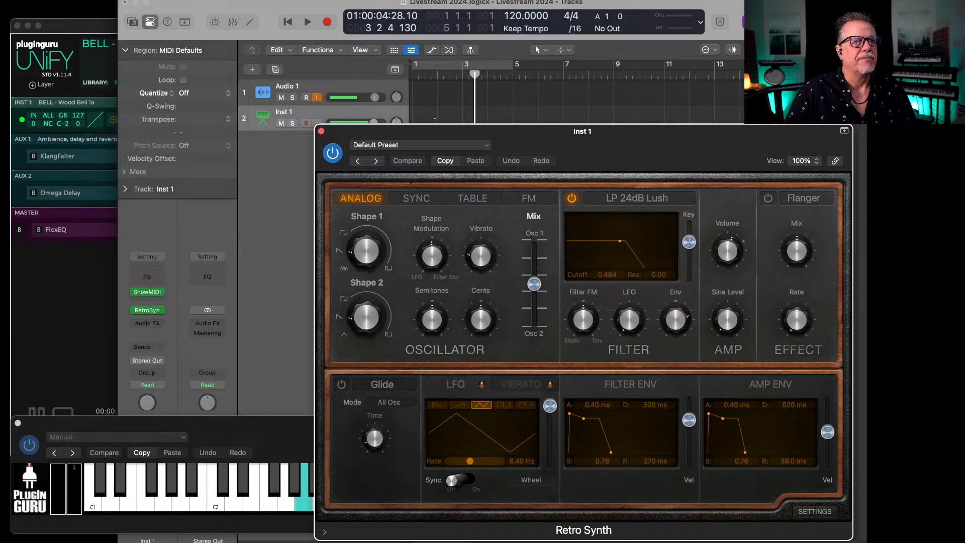
click(443, 119)
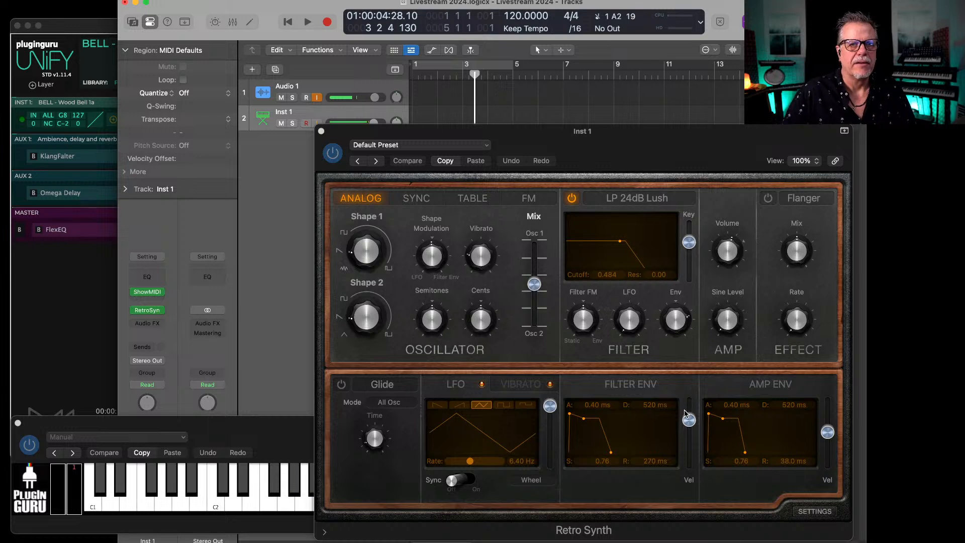
mouse_move(682, 321)
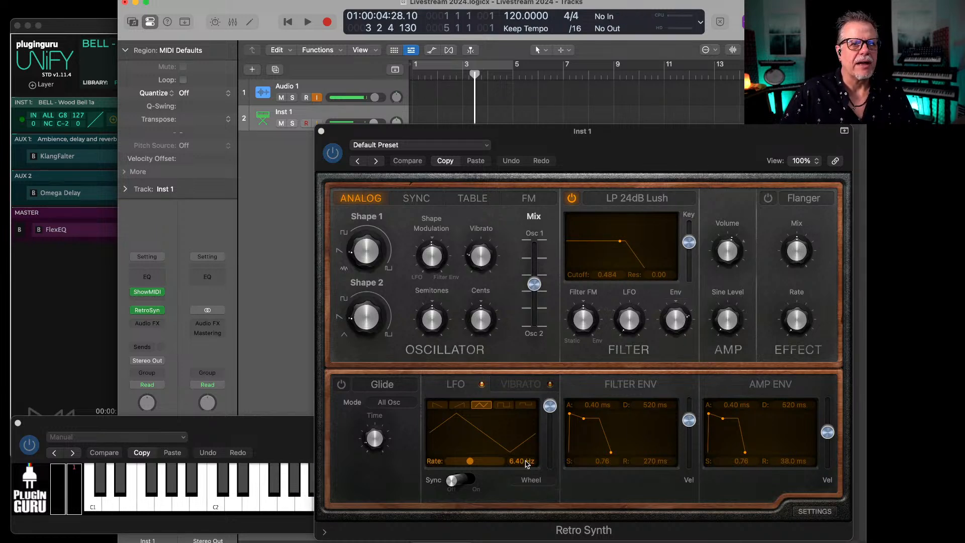
drag(746, 456, 743, 460)
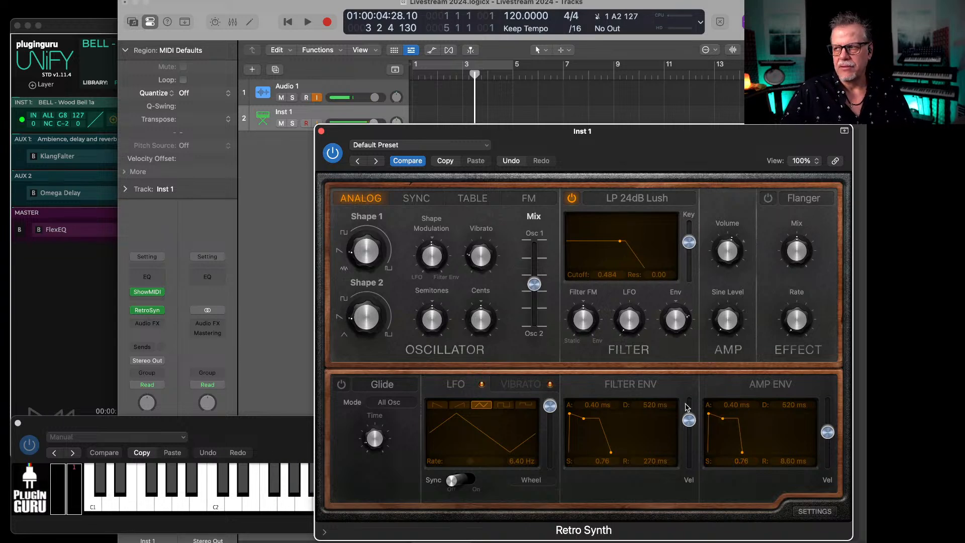
Step: Move the Retro Synth window clear of the tracks and record a two-bar MIDI part on Inst 1 from bar 1
drag(415, 135, 345, 175)
key(Return)
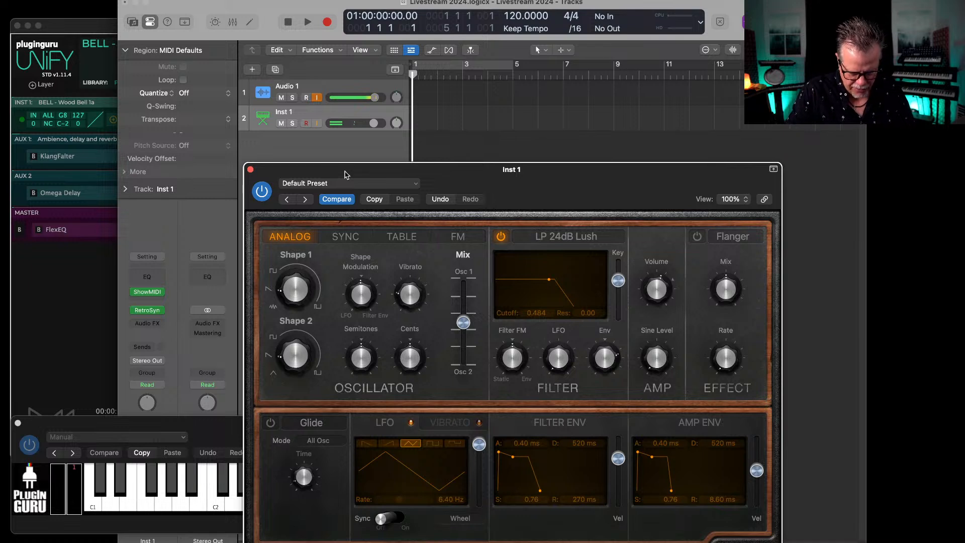
key(r)
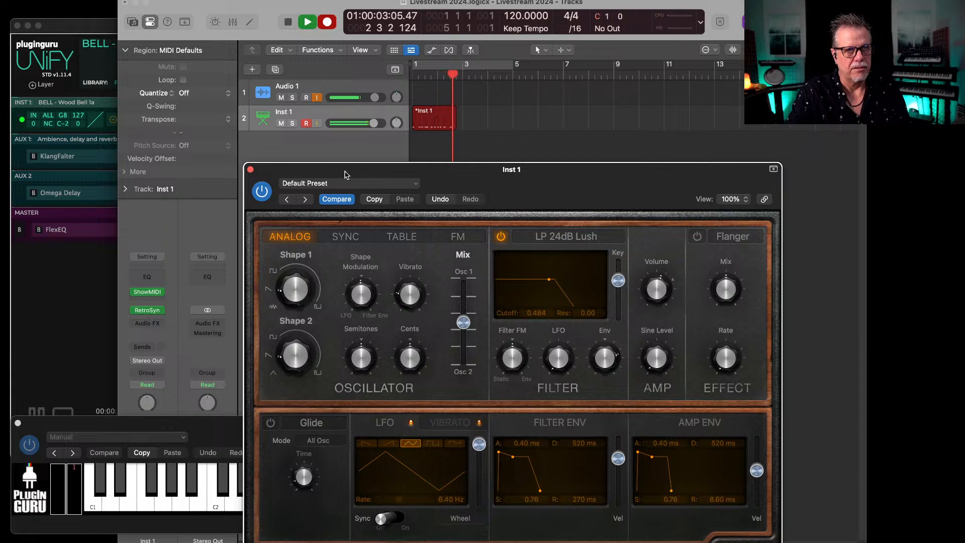
key(space)
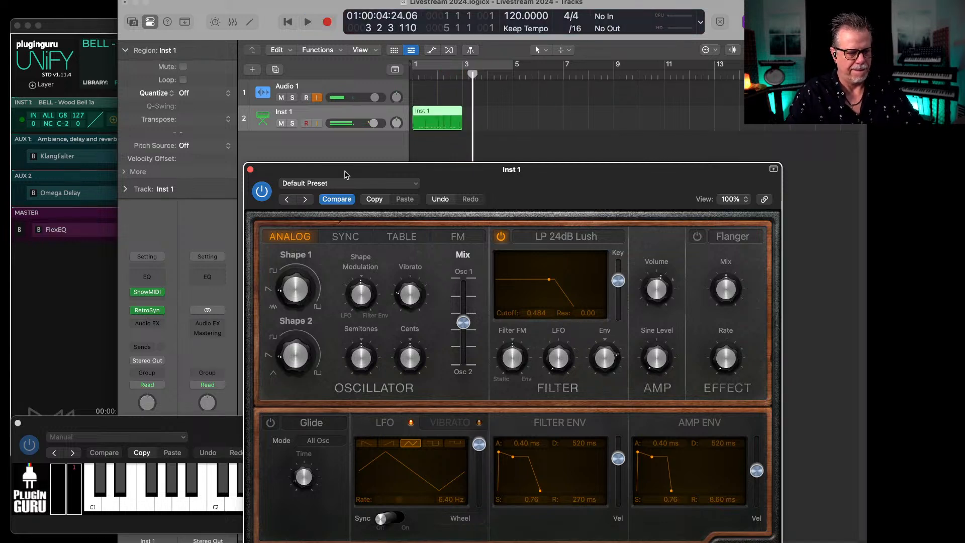
Step: Quantize the Inst 1 region to 1/16 Note and loop it while playing it back from the start
key(Return)
key(space)
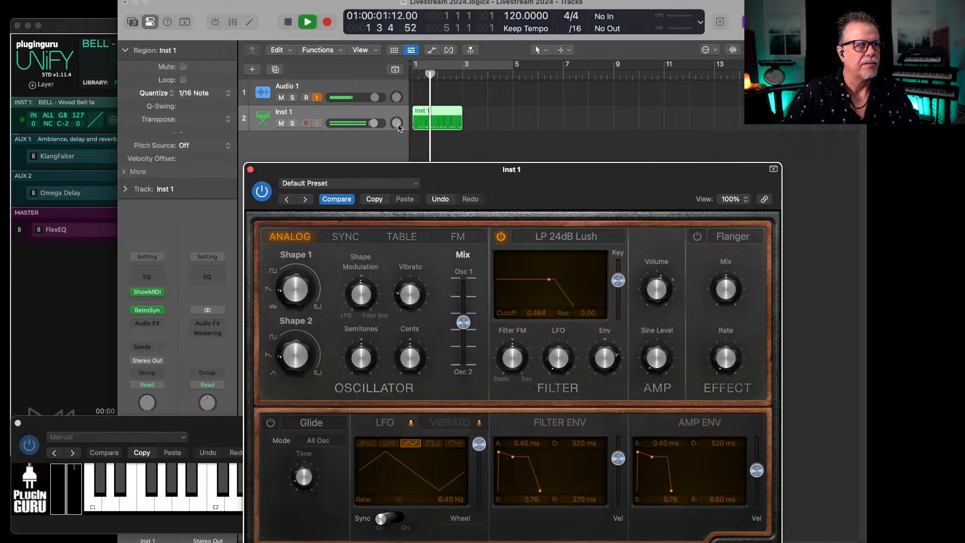
key(l)
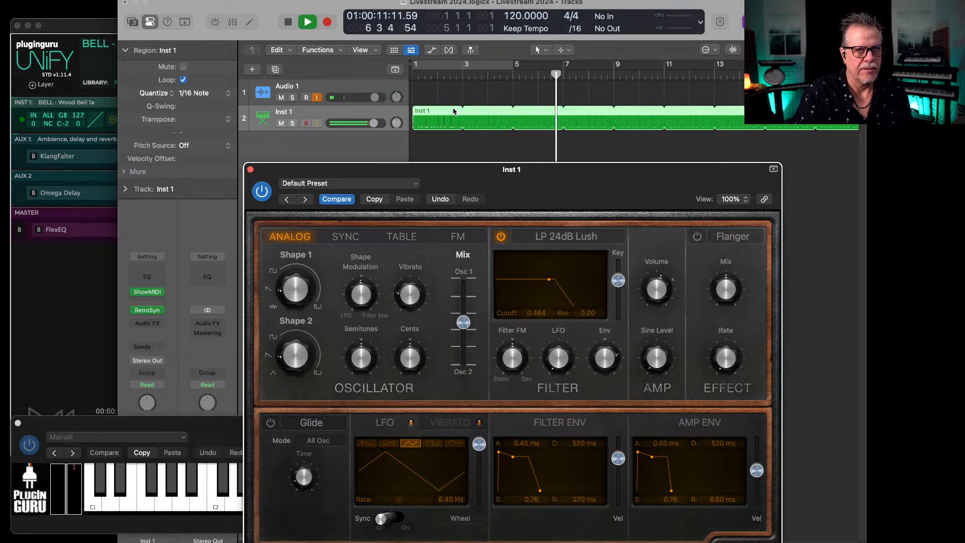
key(space)
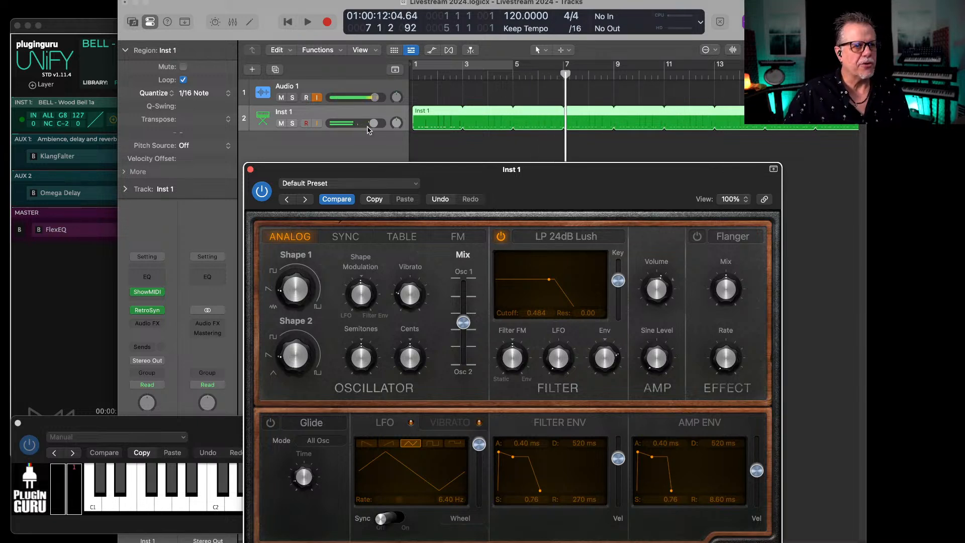
Step: Add an Inst 2 track with the same Retro Synth setup and record a two-bar part on it from bar 1
double_click(355, 143)
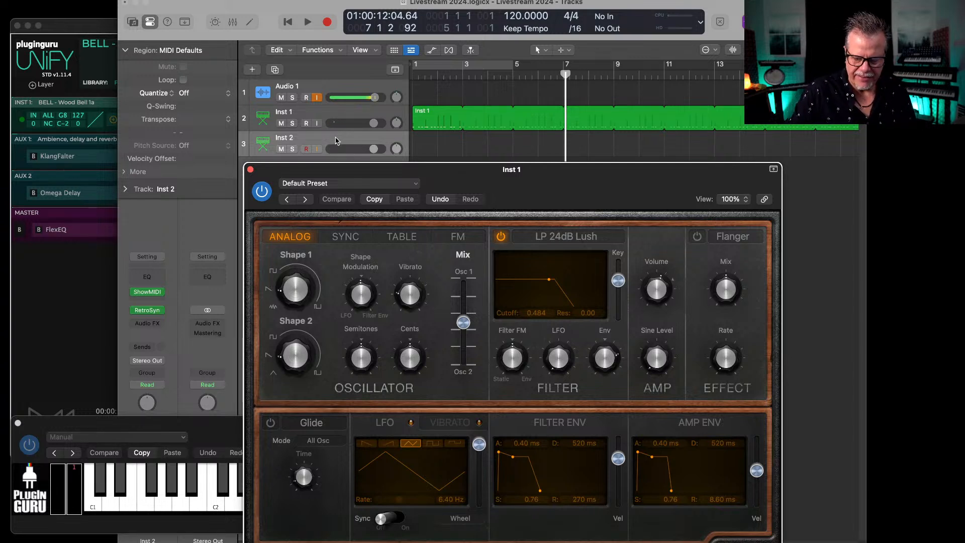
key(r)
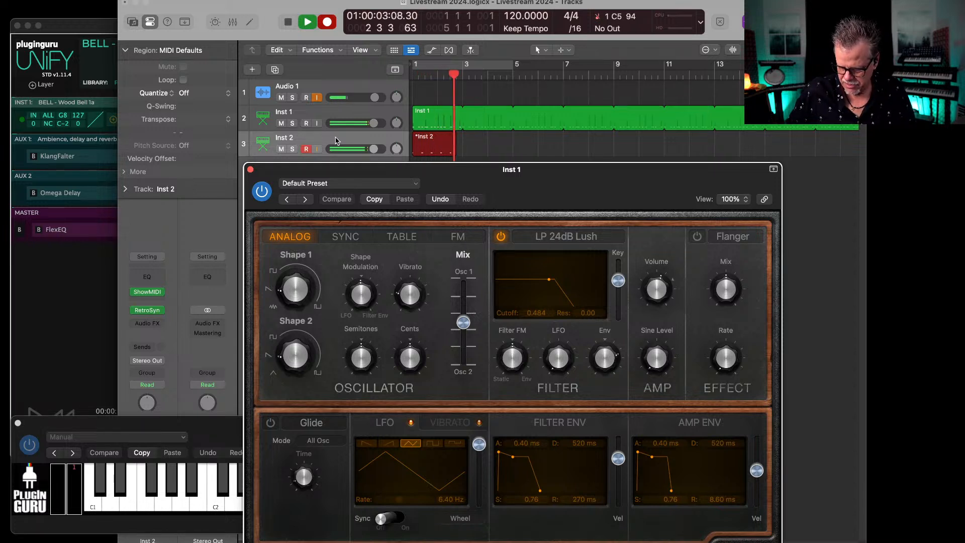
key(space)
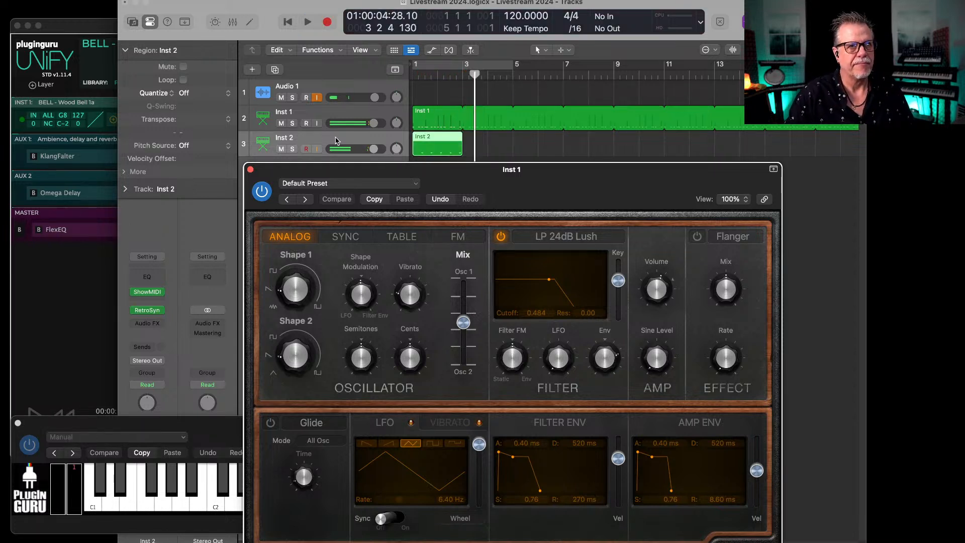
Step: Quantize the Inst 2 region to 1/16 Note and loop it while playing both tracks from the start
key(q)
key(Return)
key(space)
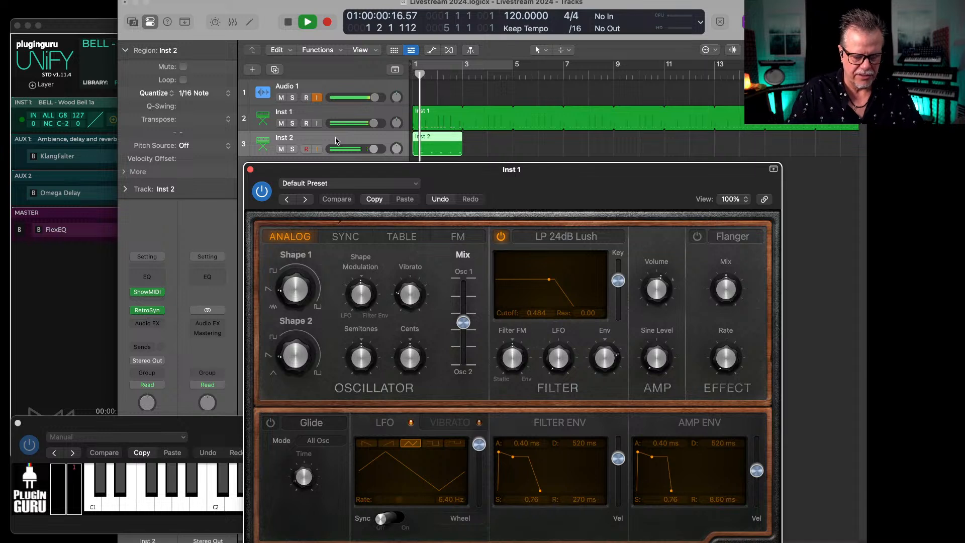
key(l)
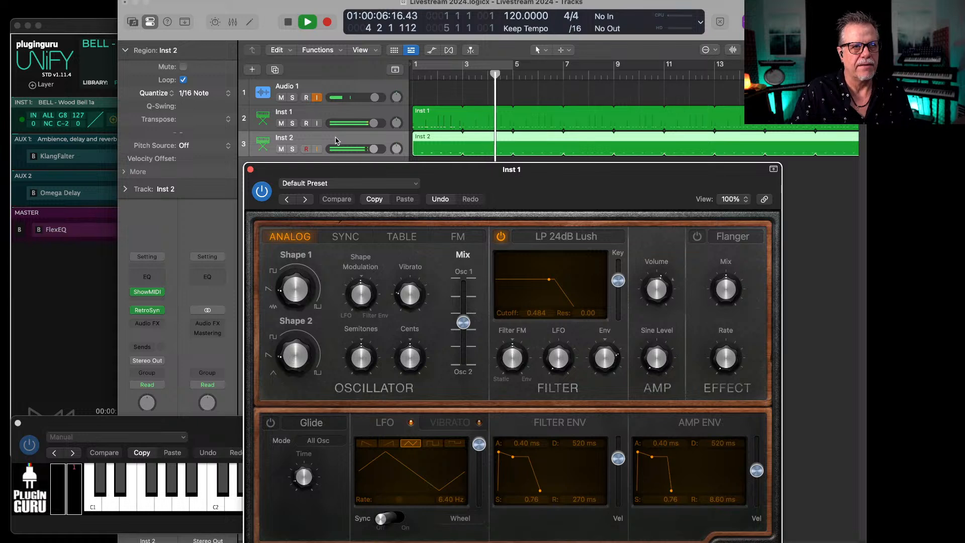
key(space)
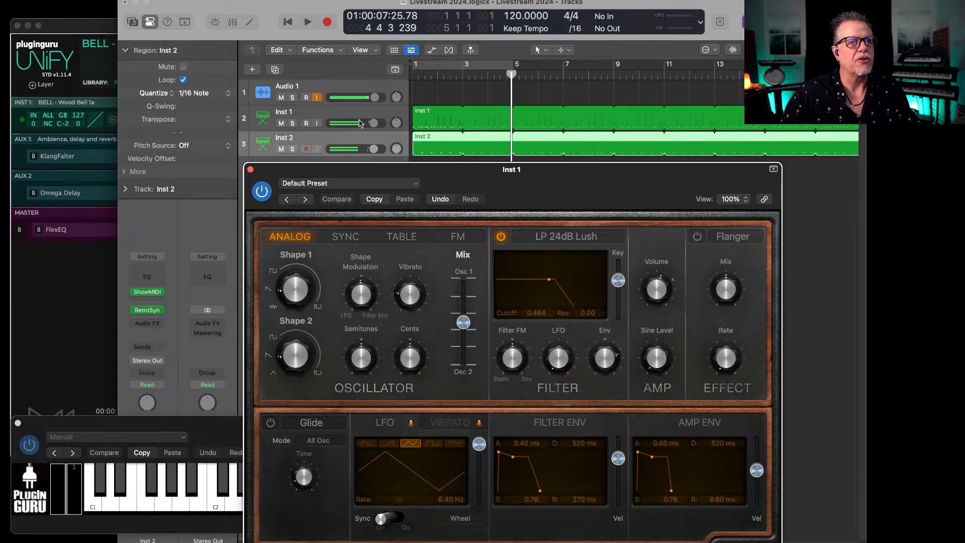
Step: Copy the Inst 2 region to bar 3 and delete the first C5 note of the copy in the Piano Roll
drag(433, 139, 476, 142)
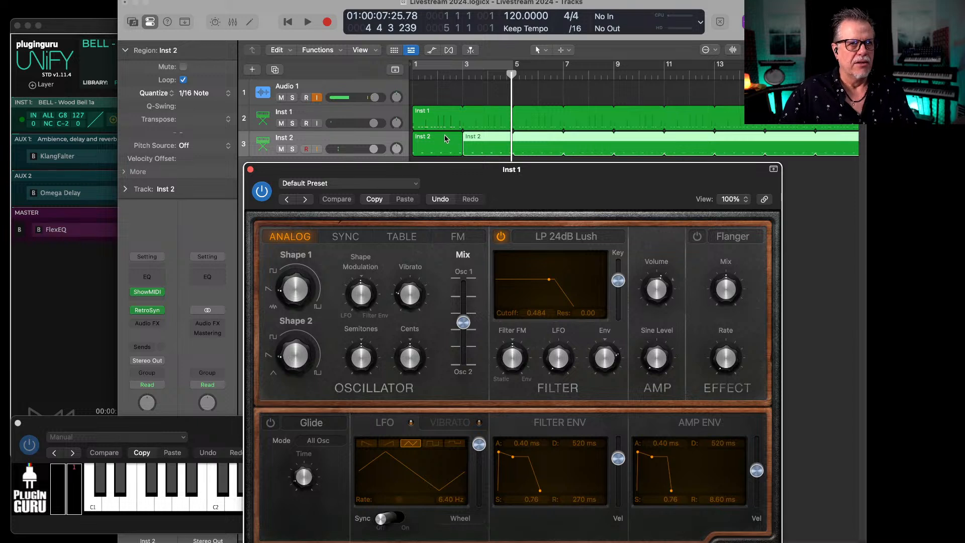
click(480, 137)
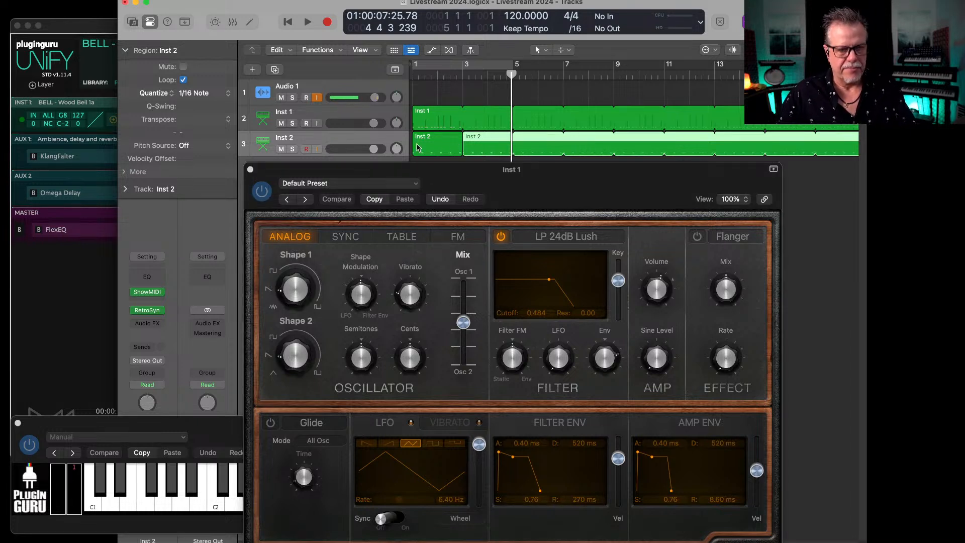
click(250, 170)
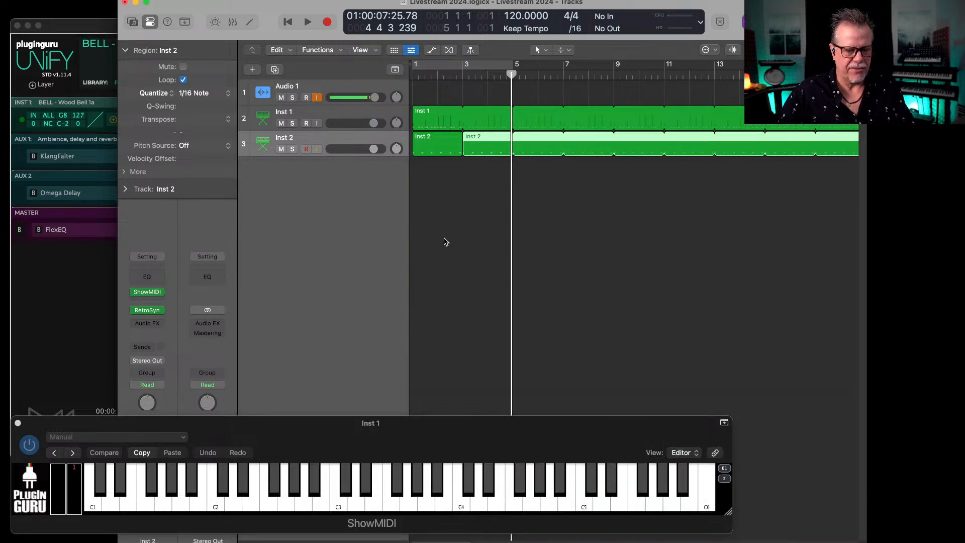
key(p)
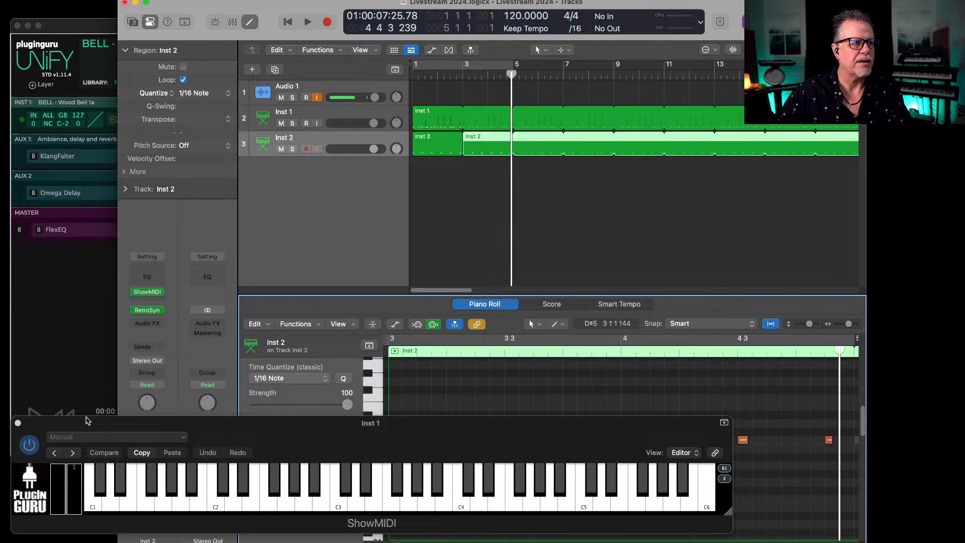
scroll(450, 401, down, 3)
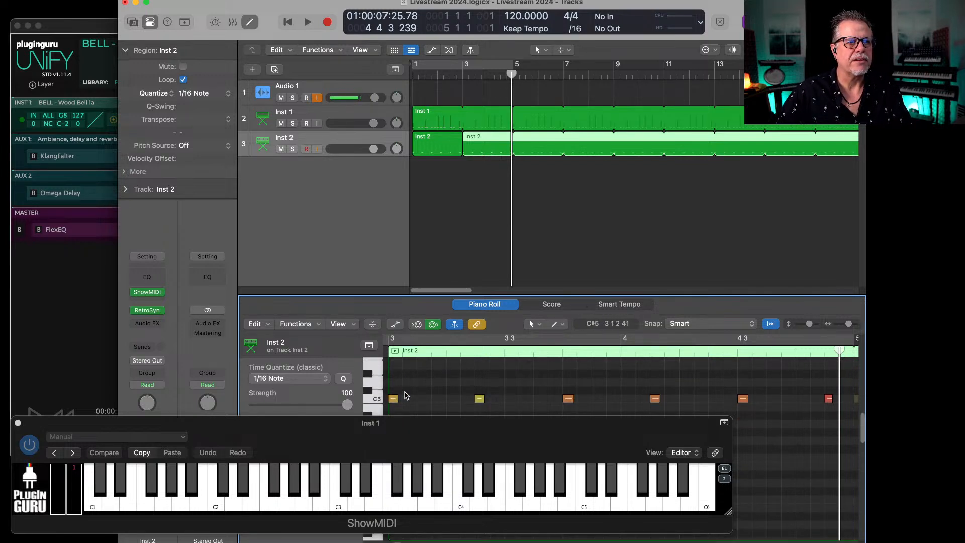
click(394, 399)
key(Delete)
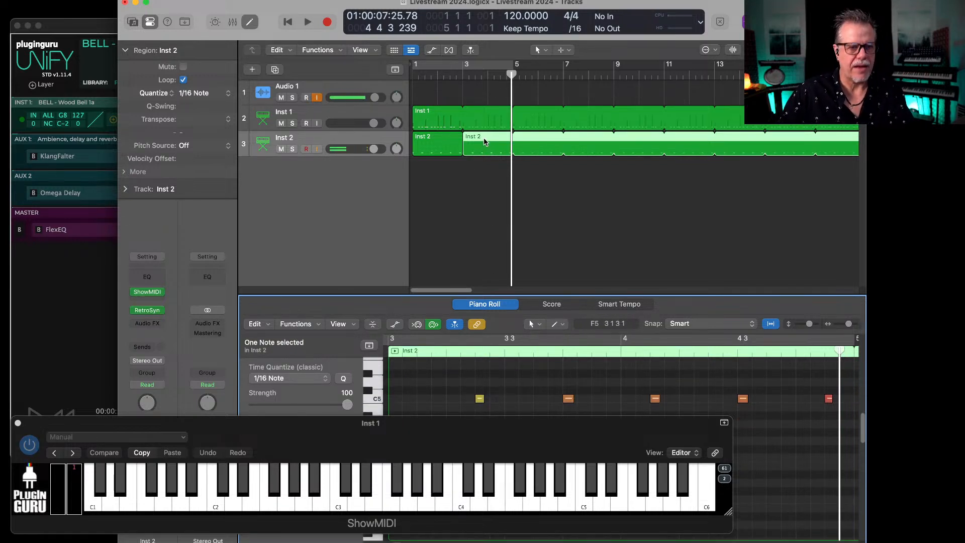
Step: Turn off looping for the Inst 2 copy at bar 3 and the Inst 1 region
click(481, 136)
key(l)
click(426, 116)
key(l)
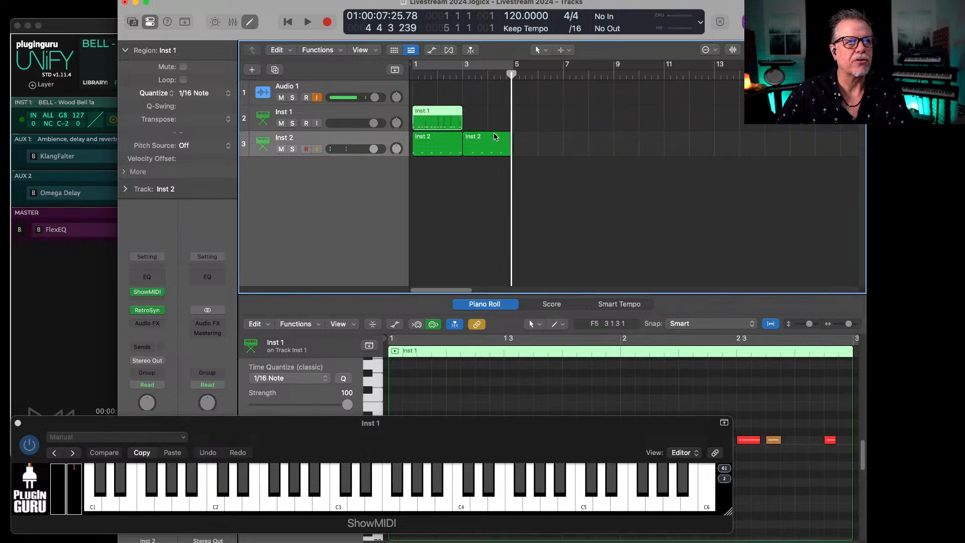
Step: Copy the Inst 1 region to bar 3 and join each track's two regions into one four-bar region
drag(536, 144, 478, 124)
key(super+j)
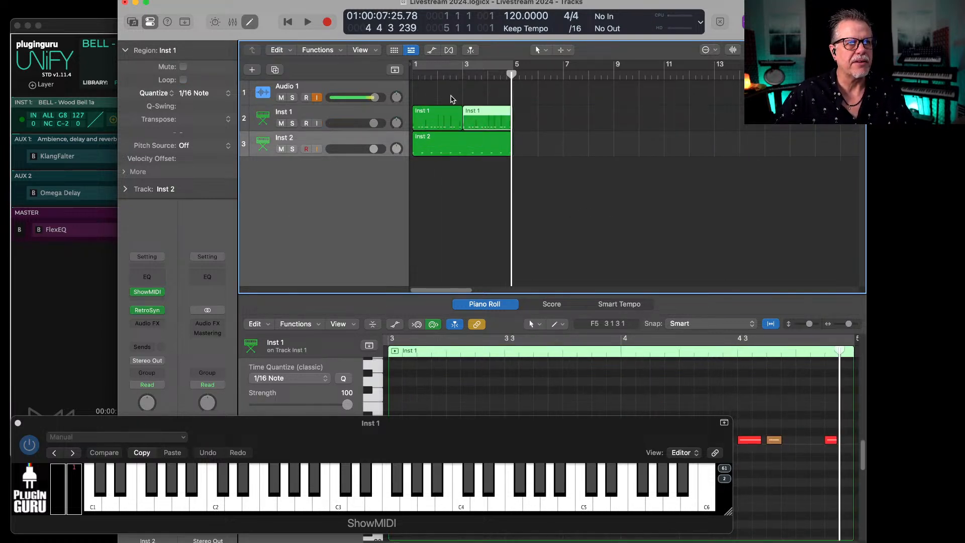
drag(450, 96, 470, 121)
key(super+j)
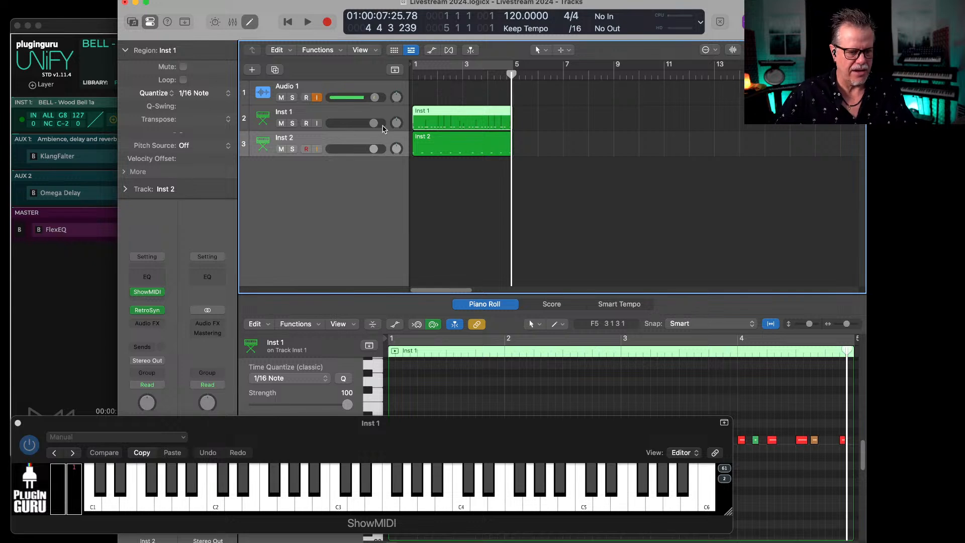
Step: Filter notes out of the Event List and delete the aftertouch events from the Inst 1 and Inst 2 regions
key(super+0)
click(23, 44)
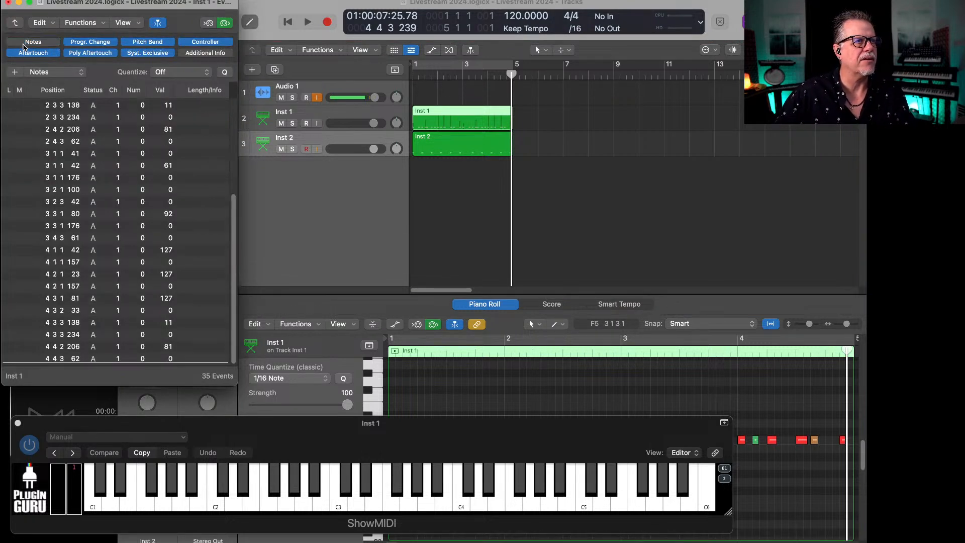
click(47, 51)
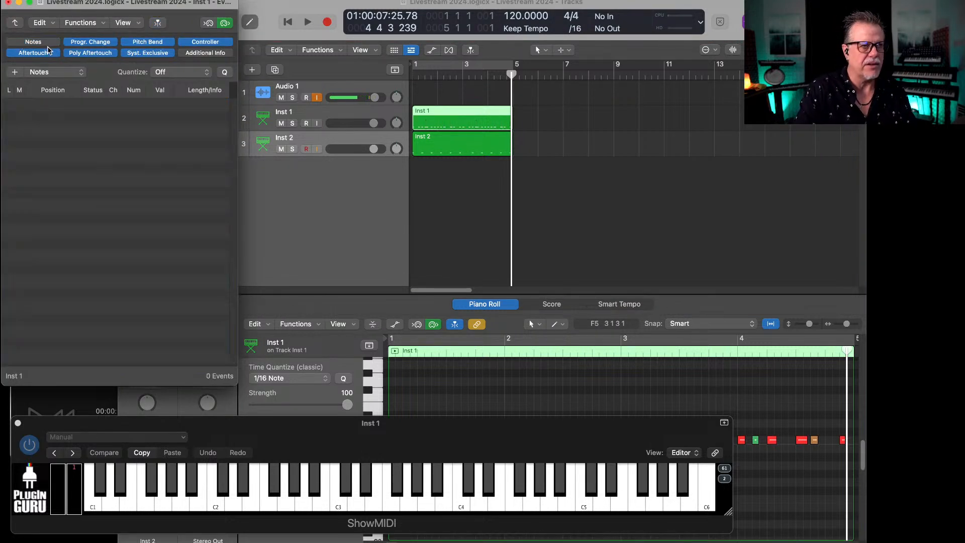
click(368, 143)
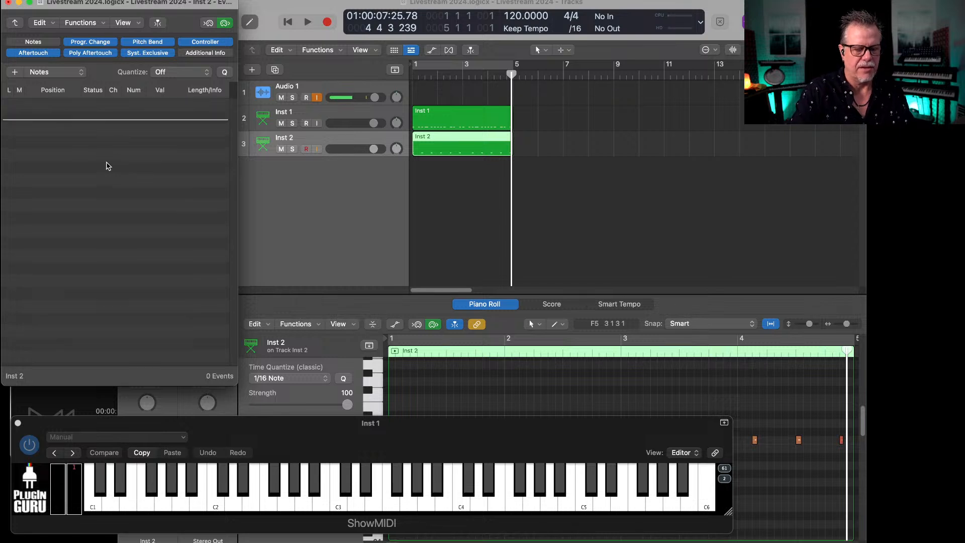
click(8, 3)
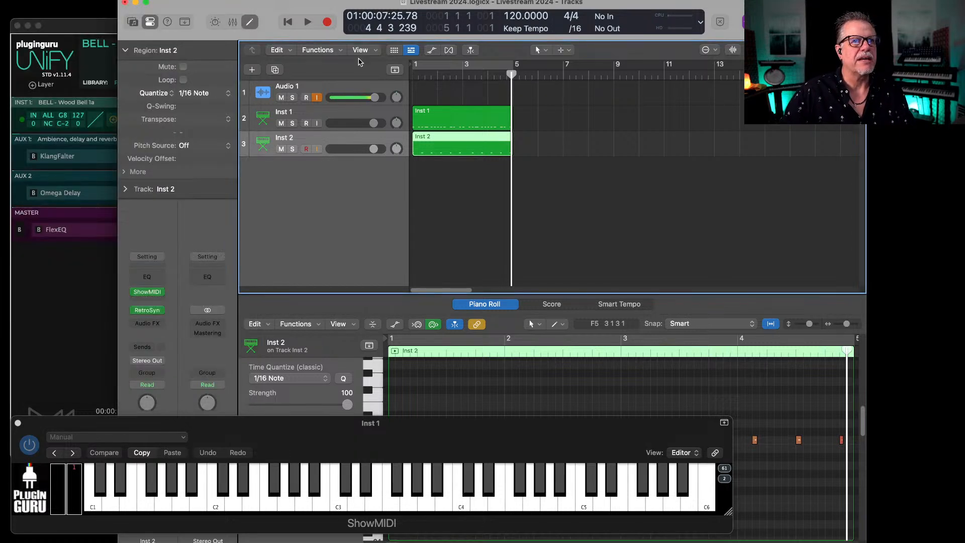
Step: Play the project from bar 1 and enable cycle playback over the four-bar range
key(Return)
key(space)
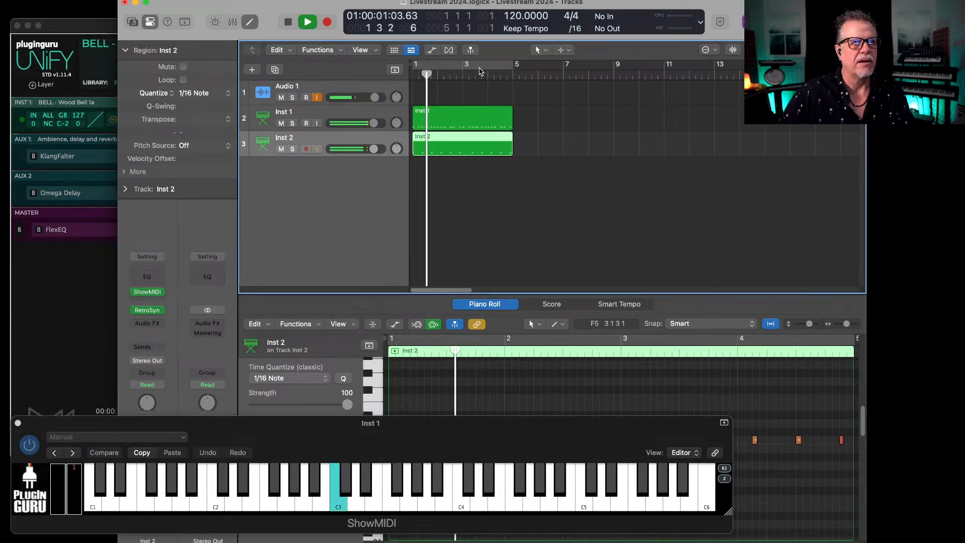
click(482, 67)
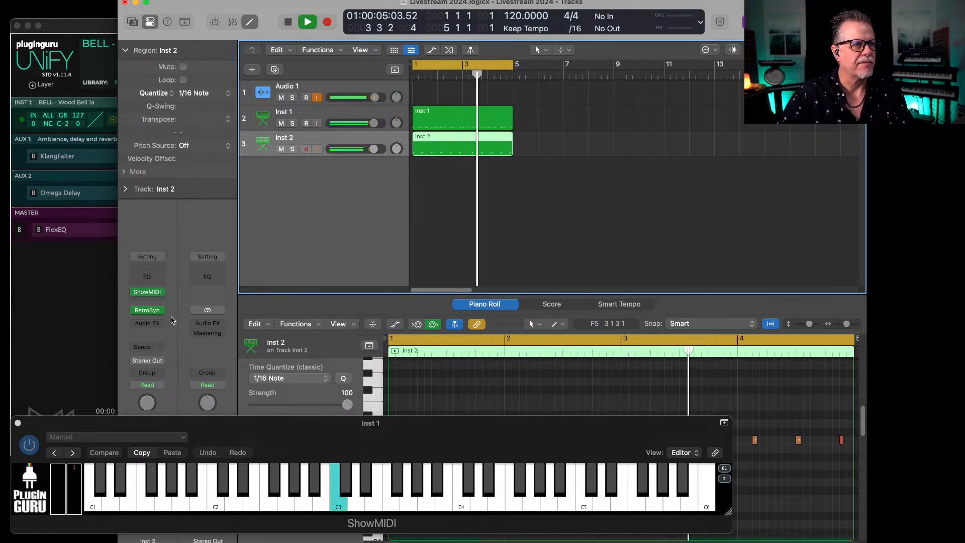
Step: Stop playback, show the Inst 2 region in the Piano Roll, and move the ShowMIDI window clear of the notes
key(space)
click(456, 167)
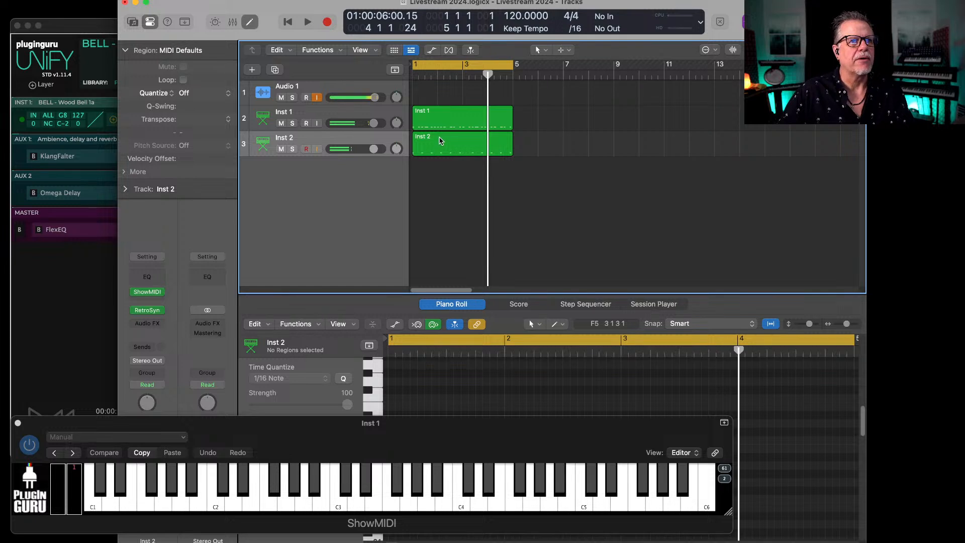
click(440, 140)
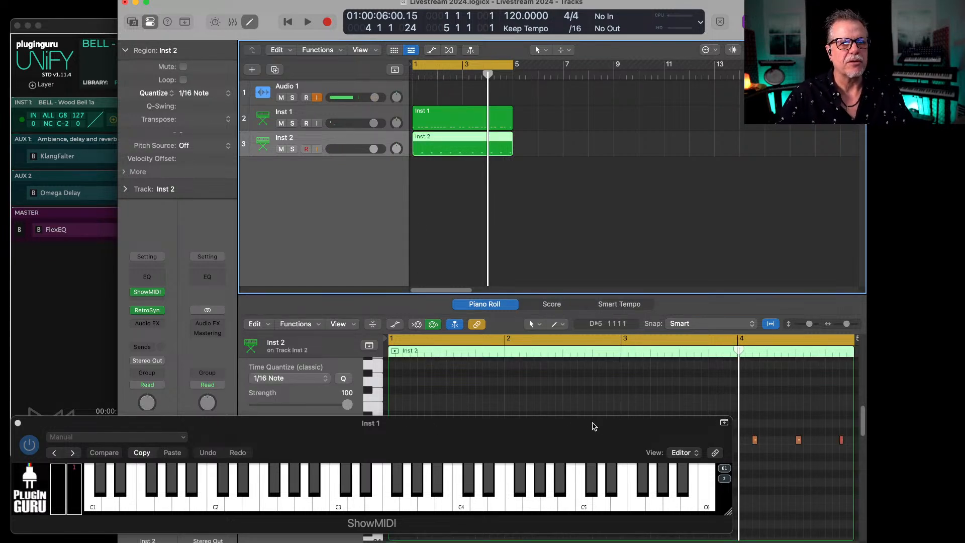
drag(593, 426, 571, 541)
Step: Transpose all the C5 notes in the Inst 2 region down one octave to C4
click(376, 440)
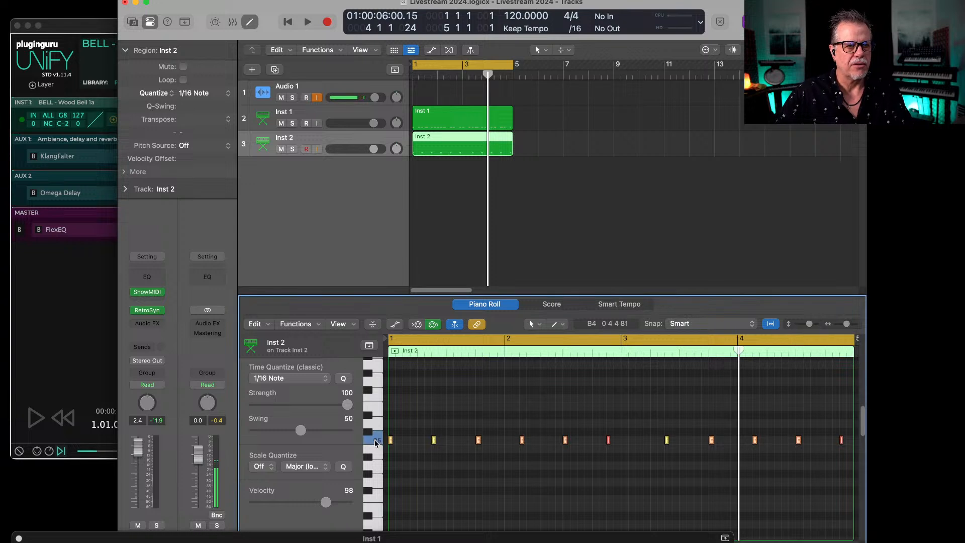
key(alt+Down)
key(alt+Down)
key(alt+Down)
key(alt+Down)
key(alt+Down)
key(alt+Down)
key(alt+Down)
key(alt+Down)
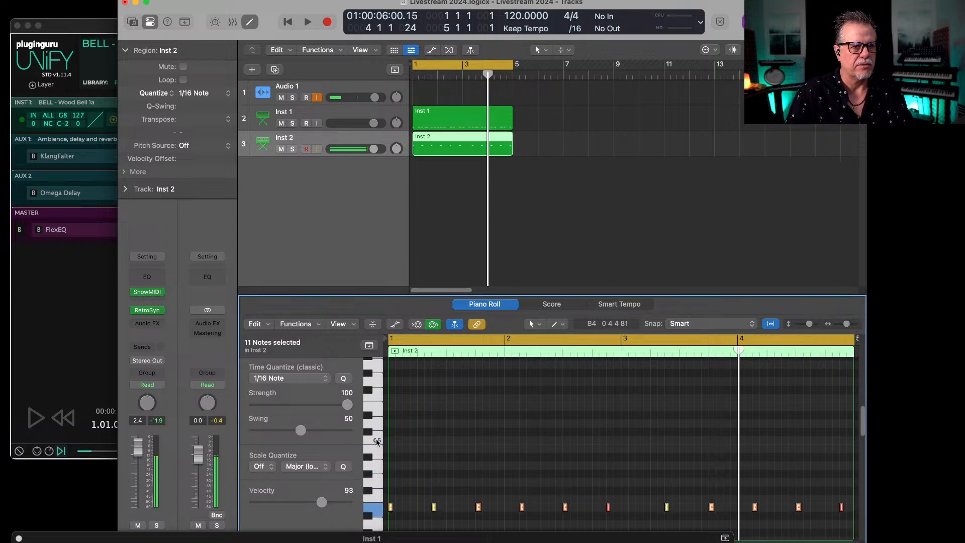
key(alt+Down)
key(alt+Down)
key(alt+Down)
key(alt+Down)
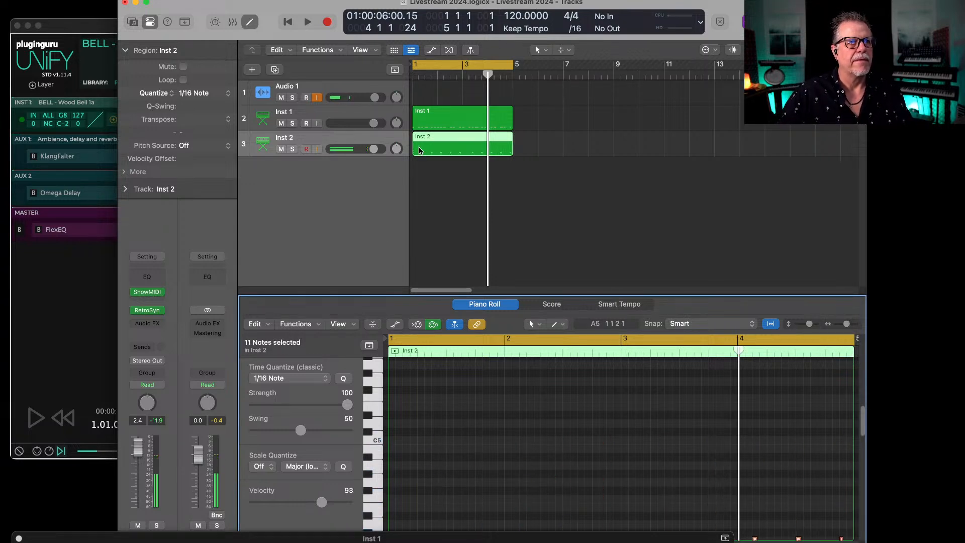
Step: Play the sequence from bar 1 and compare the note pitches of the Inst 1 and Inst 2 regions
key(Return)
key(space)
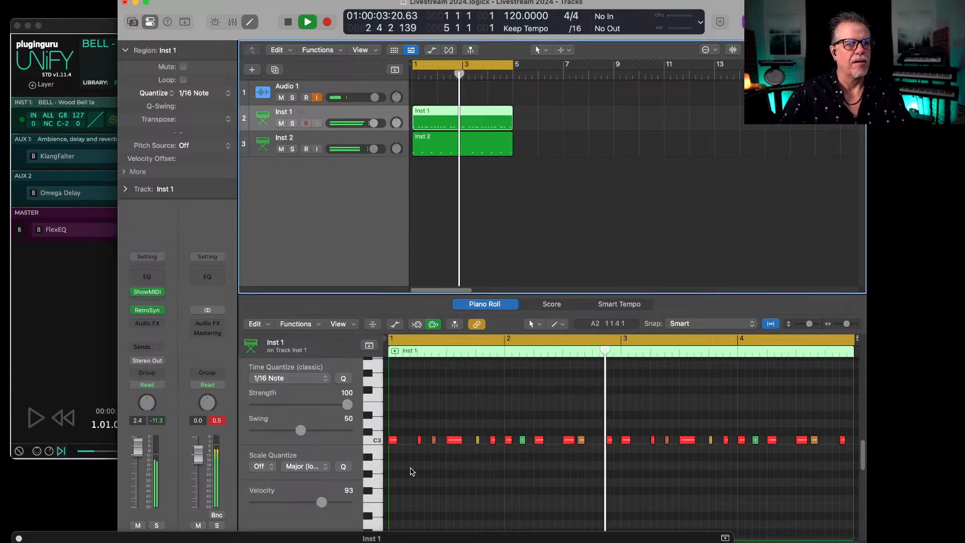
click(376, 440)
click(380, 140)
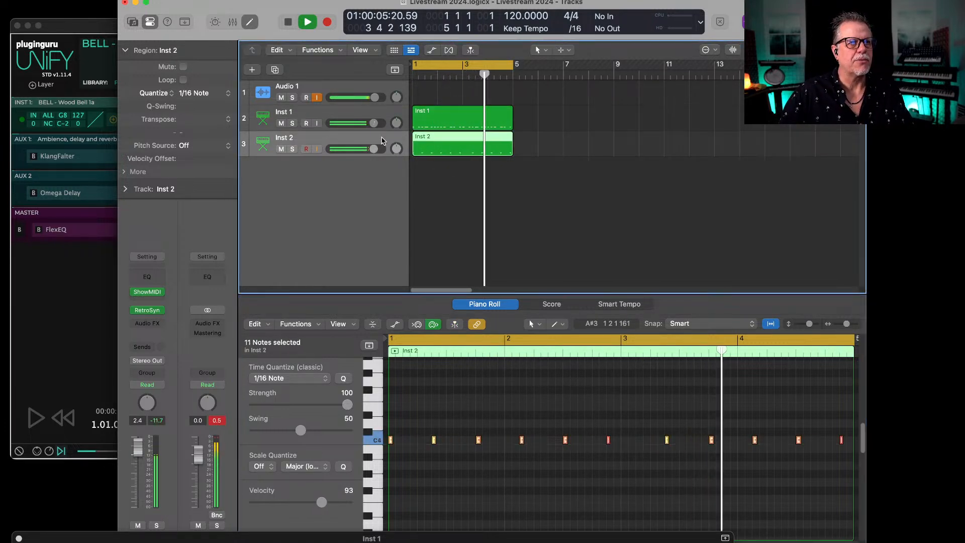
Step: Transpose all the Inst 2 notes down another octave to C3, then stop playback and deselect the regions
click(378, 440)
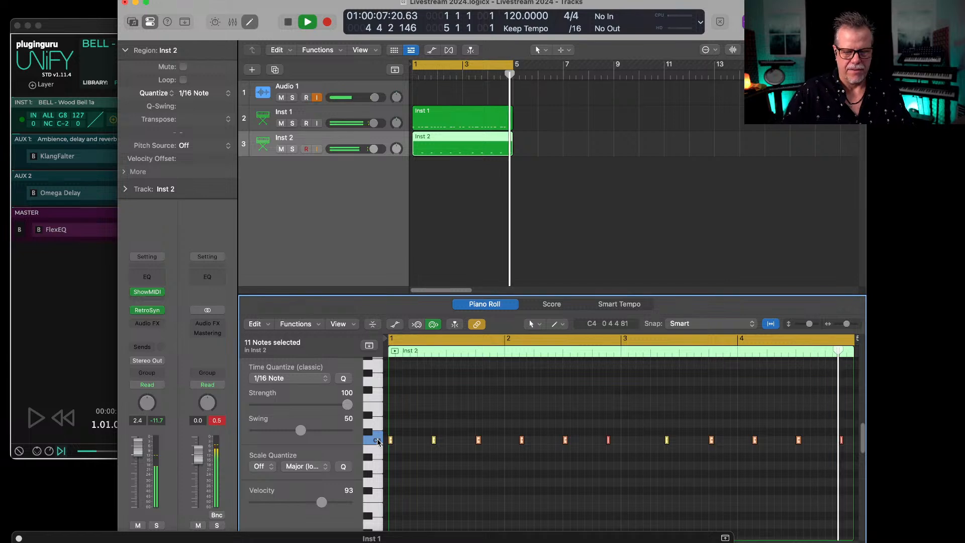
key(alt+Down)
key(alt+Down)
key(alt+Down)
key(alt+Down)
key(alt+Down)
key(alt+Down)
key(alt+Down)
key(alt+Down)
key(alt+Down)
key(alt+Down)
key(alt+Down)
key(alt+Down)
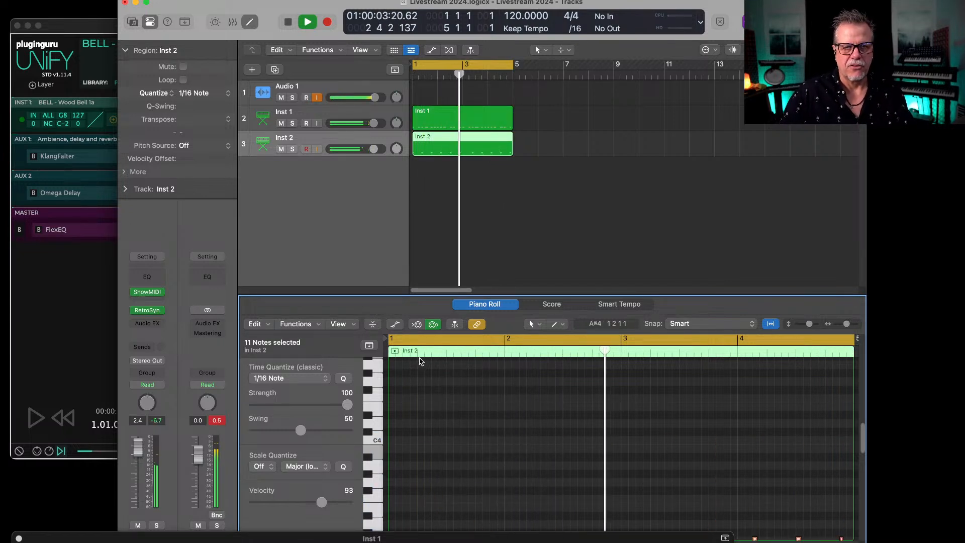
key(space)
click(430, 179)
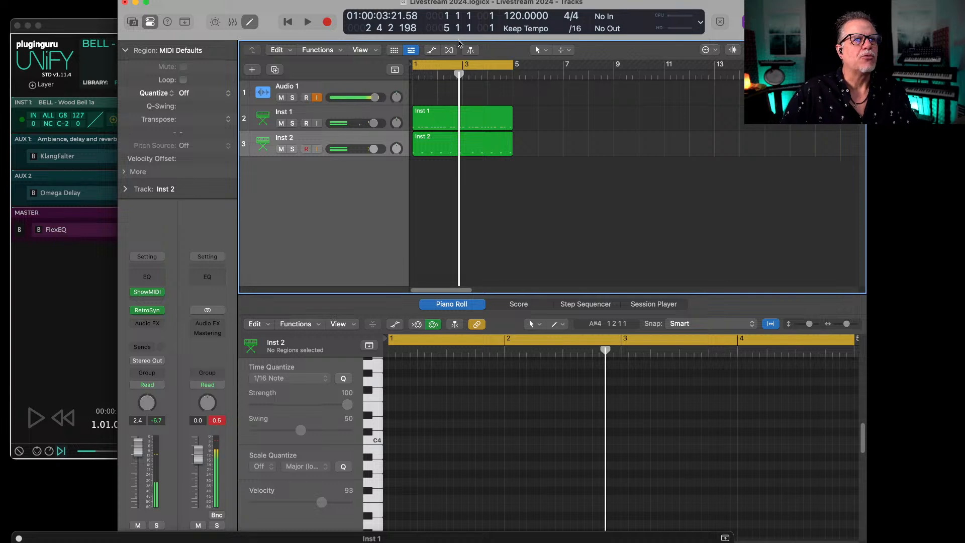
Step: Assign the Text Tool as the secondary tool and rename the Inst 1 region "120 - Flow Dance 1a"
click(571, 50)
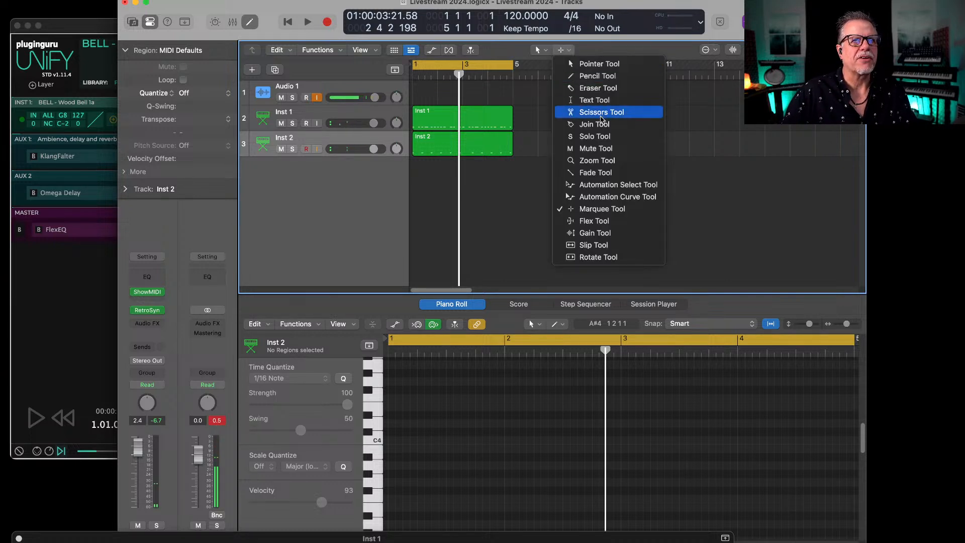
click(596, 100)
click(427, 113)
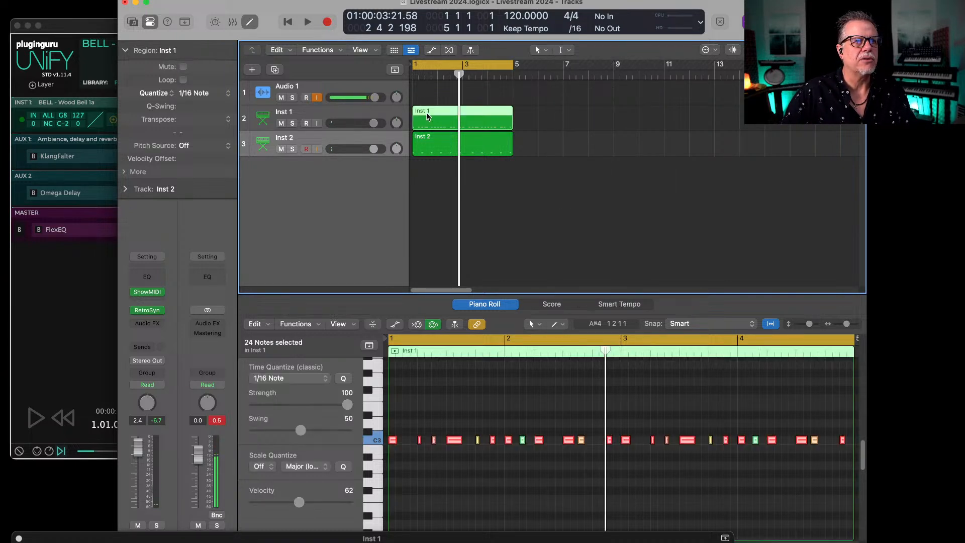
super+click(427, 113)
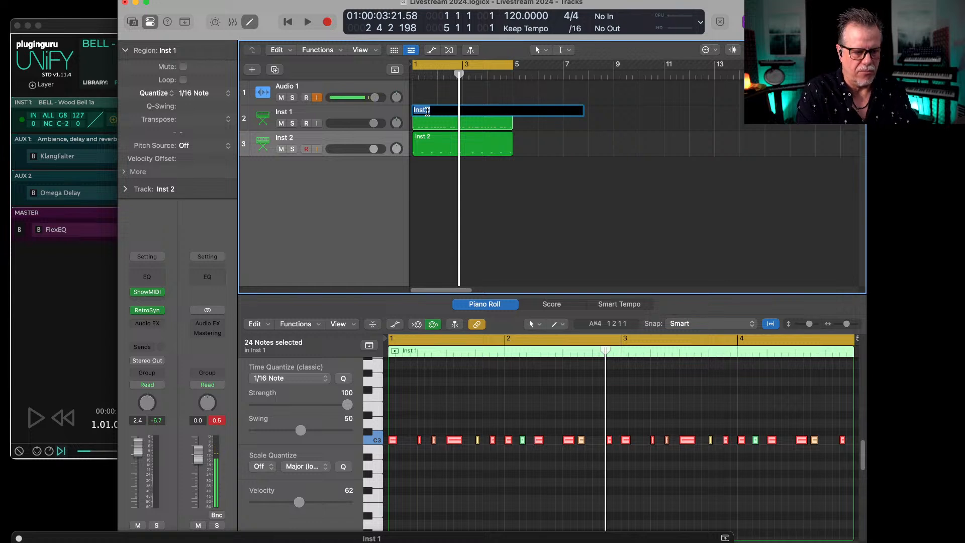
text(120 - F)
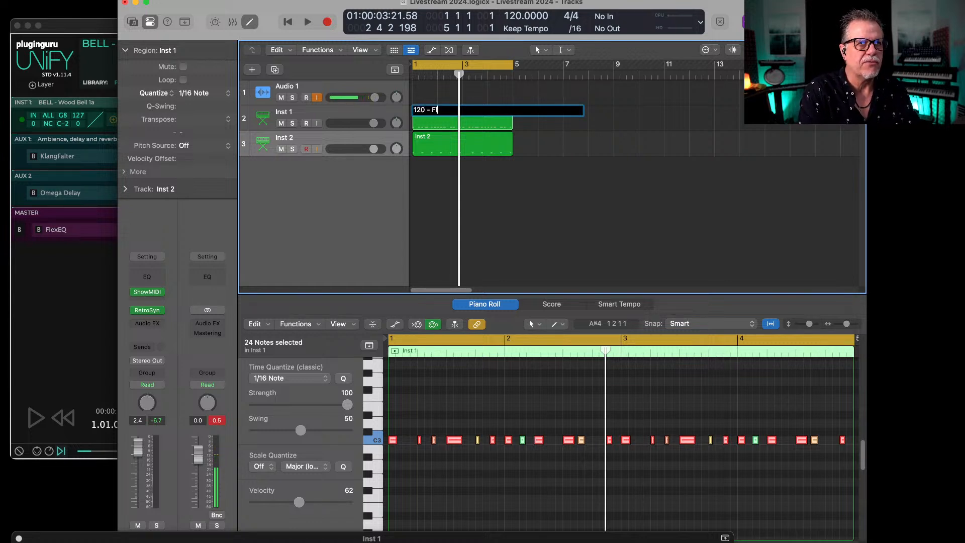
text(low Dance)
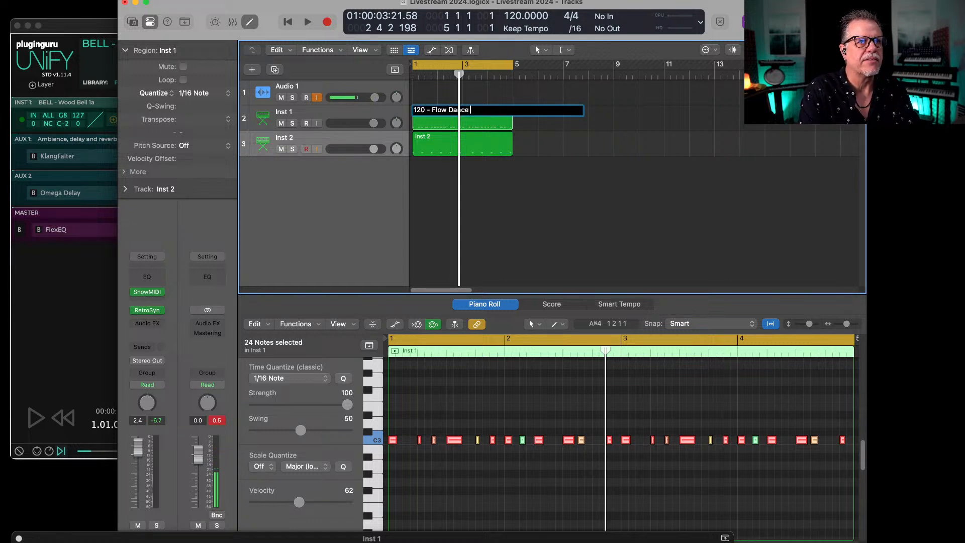
text( 1a)
key(Return)
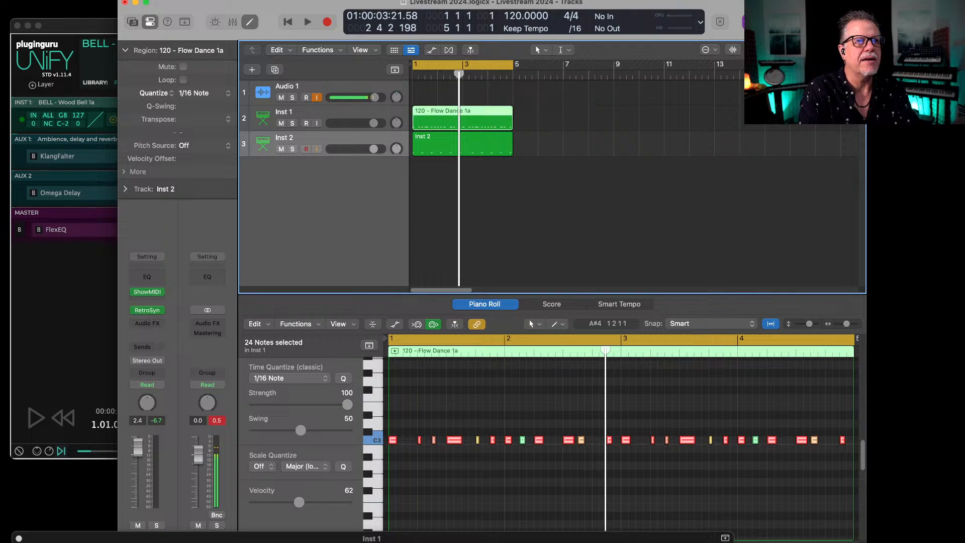
Step: Reuse the Inst 1 region's name to rename the Inst 2 region "120 - Flow Dance 1b"
double_click(471, 114)
key(super+c)
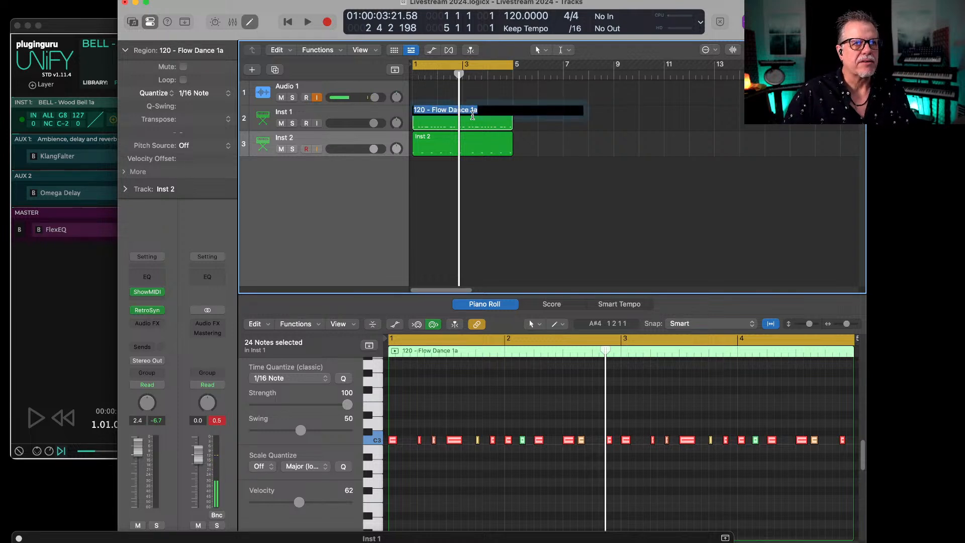
key(Return)
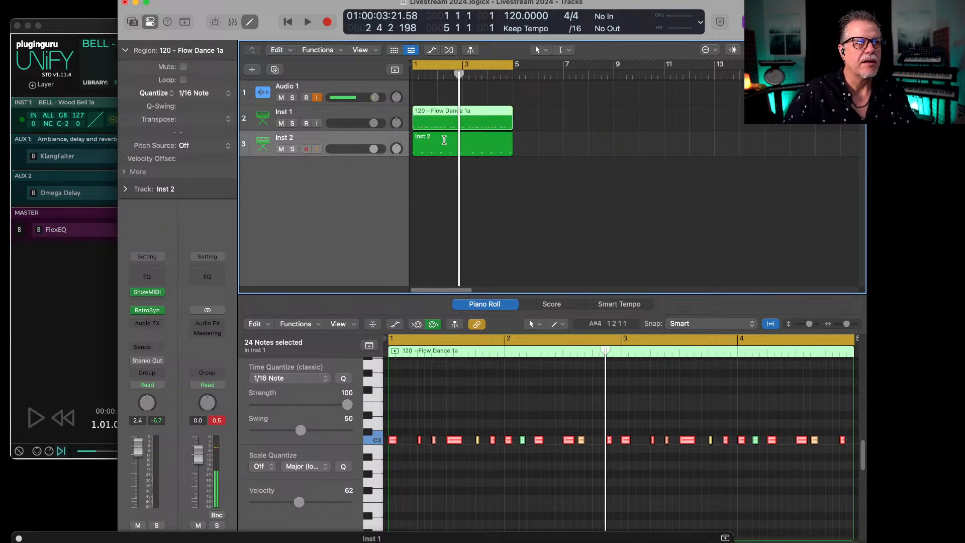
double_click(444, 140)
key(super+v)
key(BackSpace)
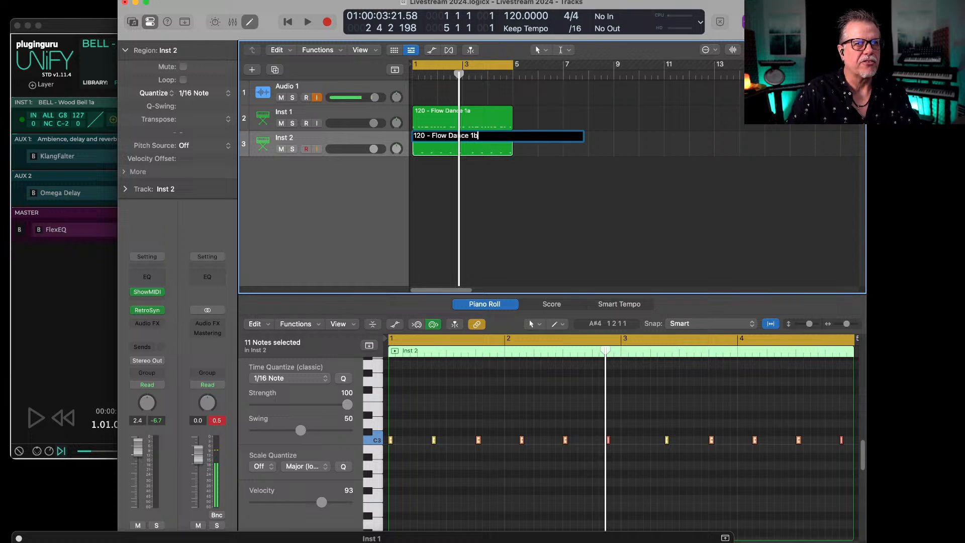
key(Return)
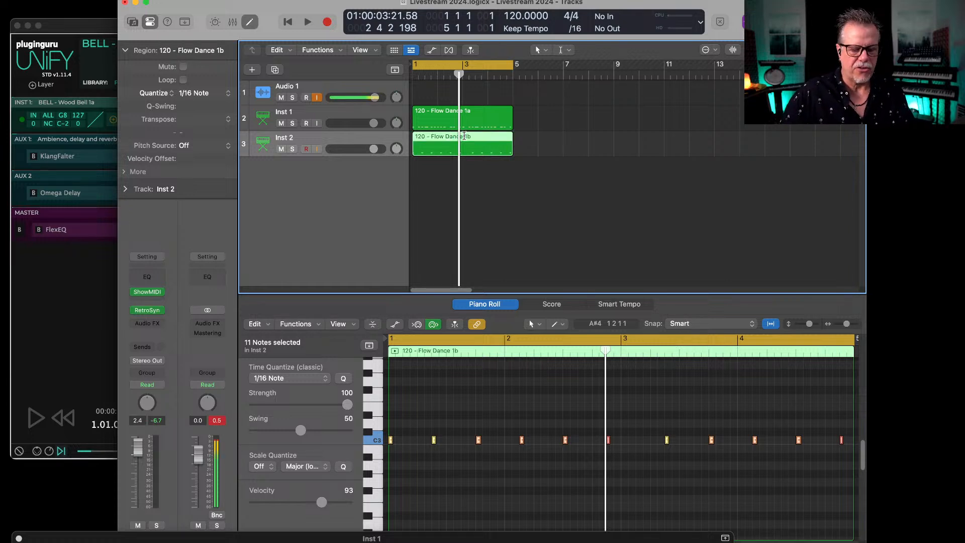
Step: Select the region on the Inst 1 track and copy its name, "120 - Flow Dance 1a"
key(Up)
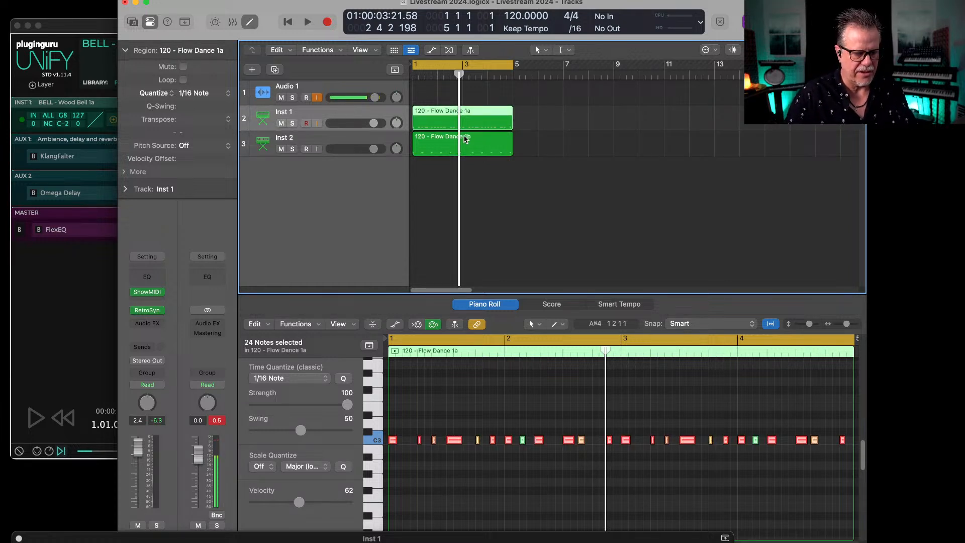
double_click(483, 109)
key(super+c)
key(Return)
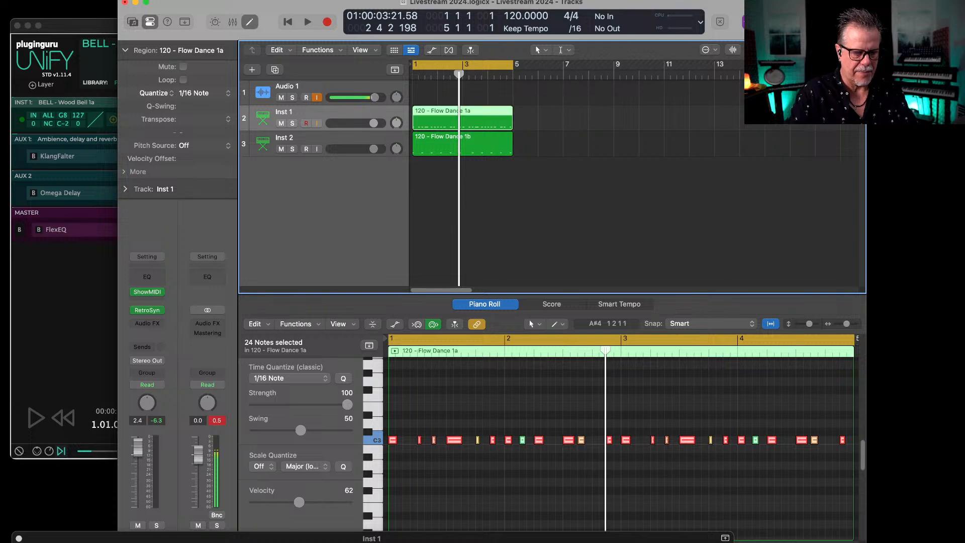
Step: Start exporting the region as a MIDI file and browse to the MIDI Files folder of Unify's PlugInGuru Cutting EDGE - Eternal FLow library
key(alt+super+e)
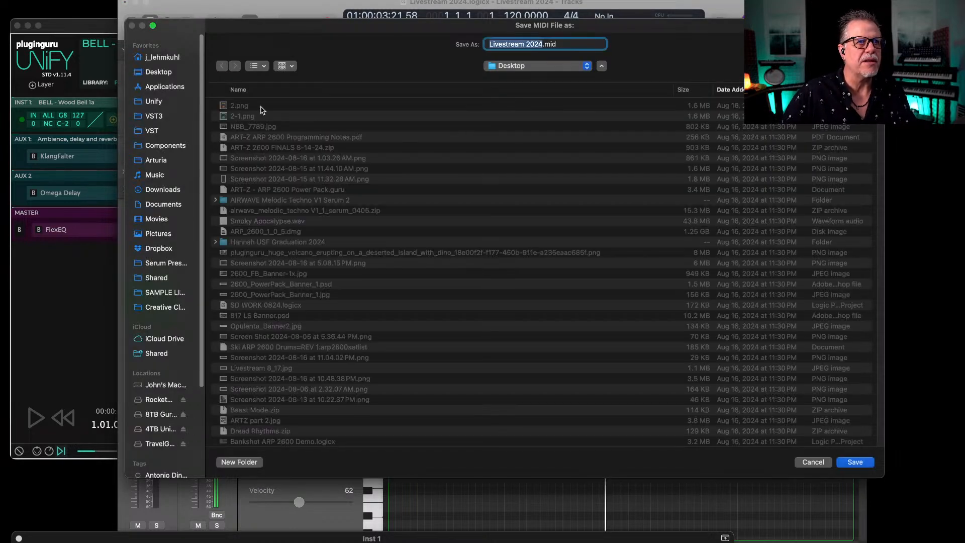
click(151, 101)
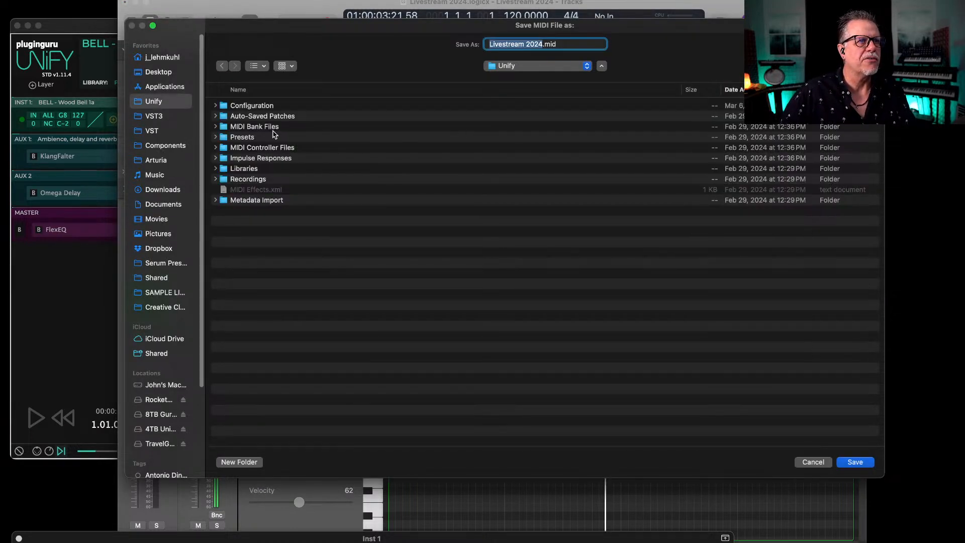
double_click(241, 169)
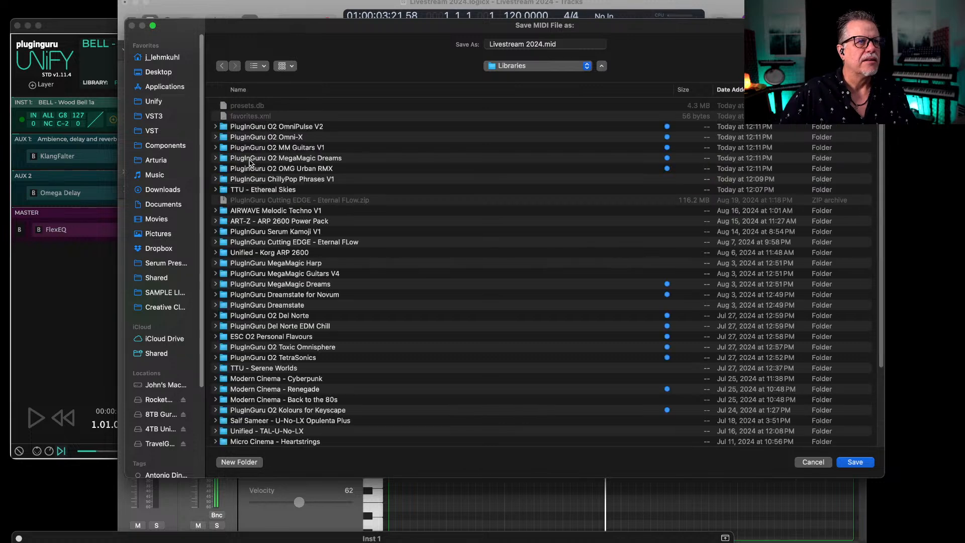
click(285, 90)
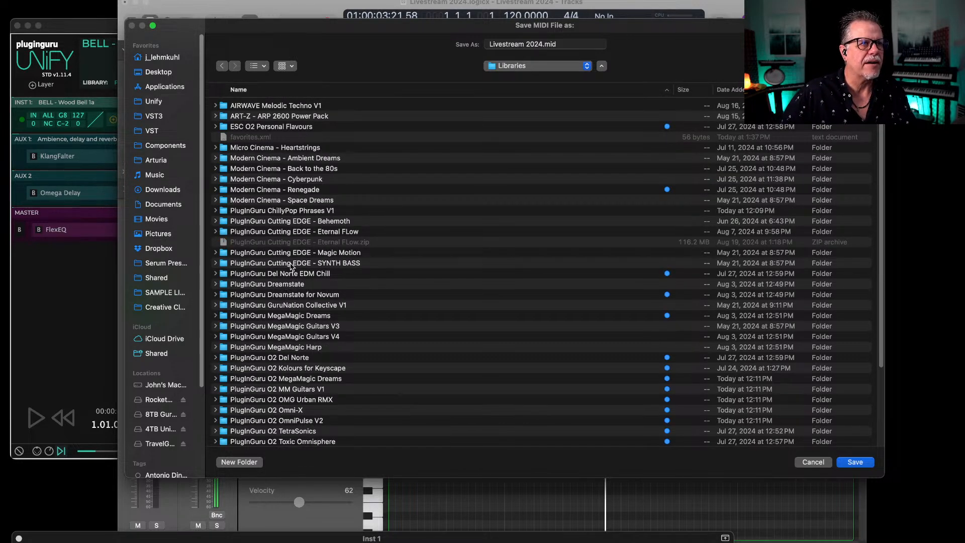
double_click(293, 232)
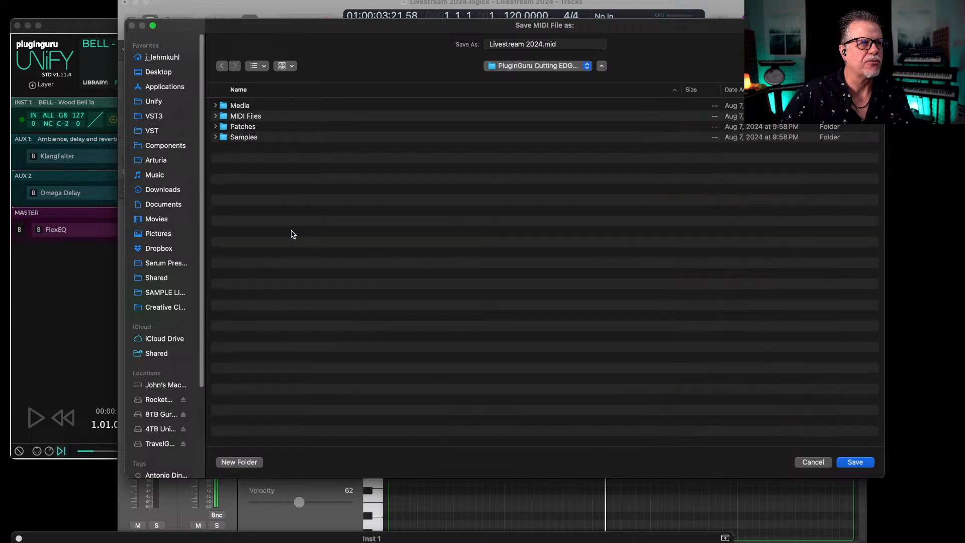
double_click(246, 116)
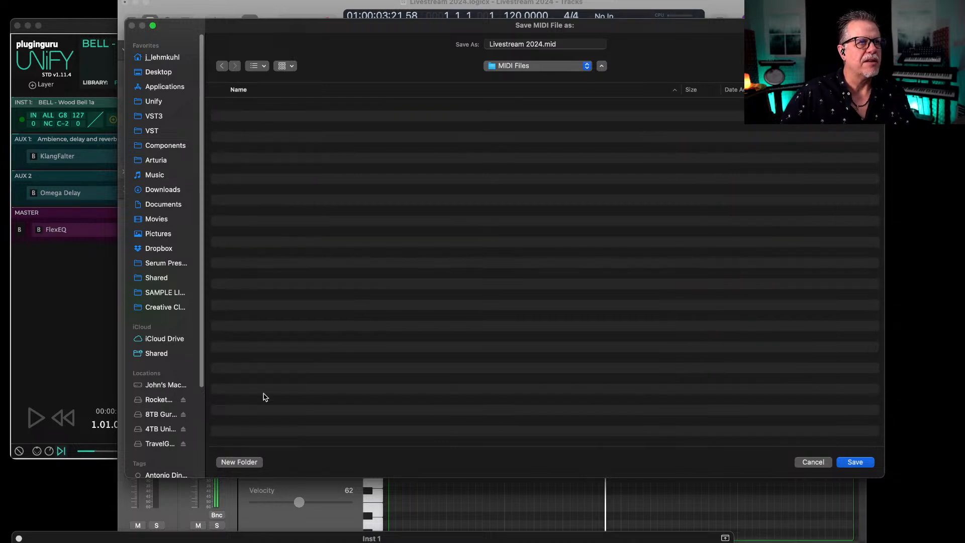
Step: Create a folder named "Bell BPM Patterns" inside the MIDI Files folder
click(245, 461)
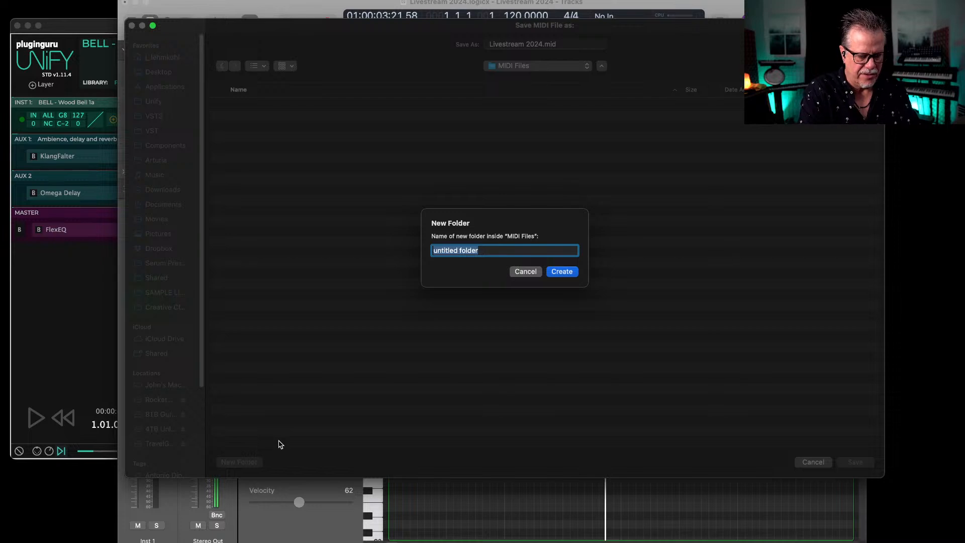
text(Bell BPM Pa)
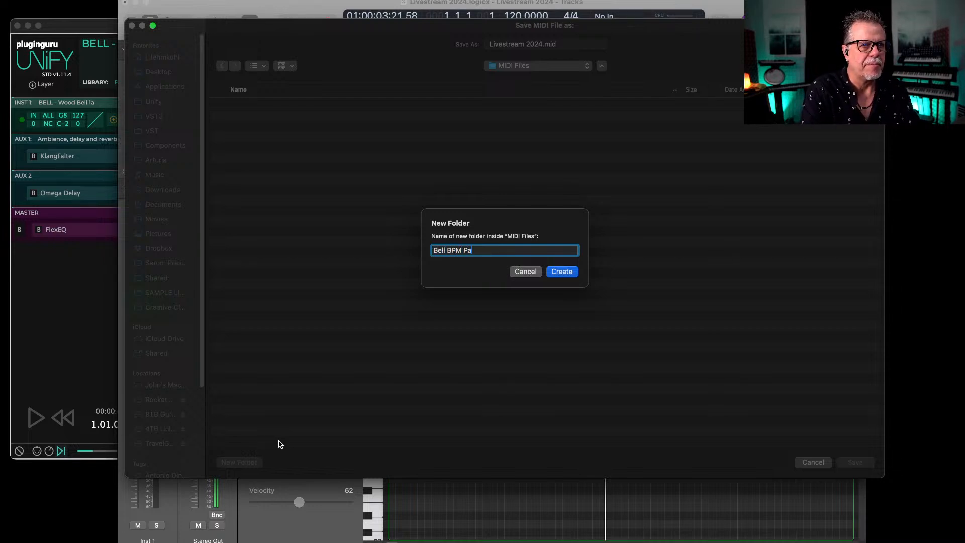
text(tterns)
key(Return)
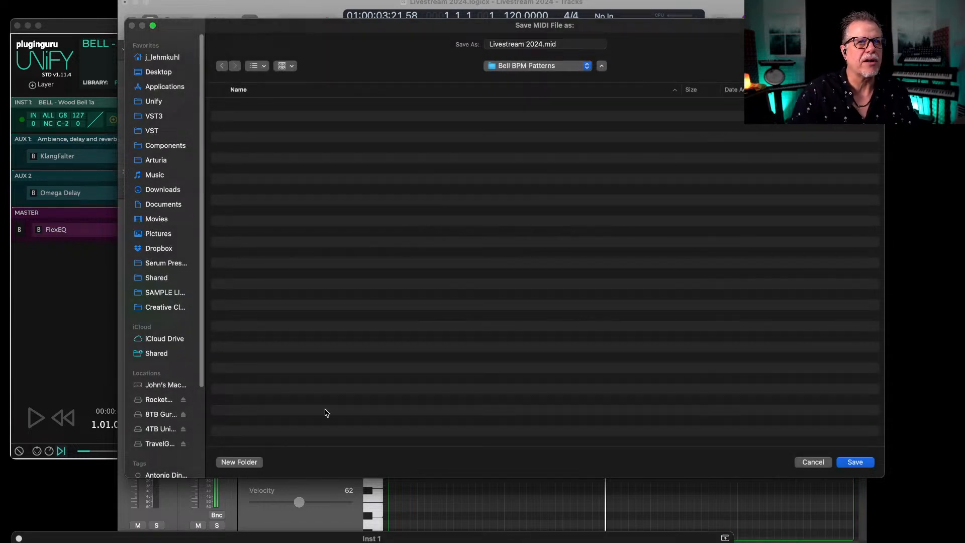
Step: Save the exported MIDI file as "120 - Flow Dance 1a" in the Bell BPM Patterns folder
click(574, 47)
key(super+v)
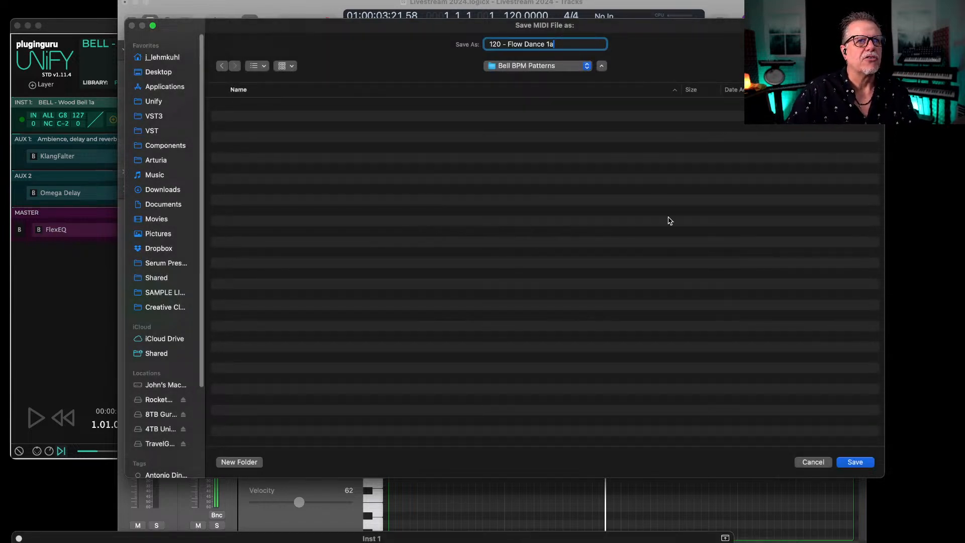
click(855, 463)
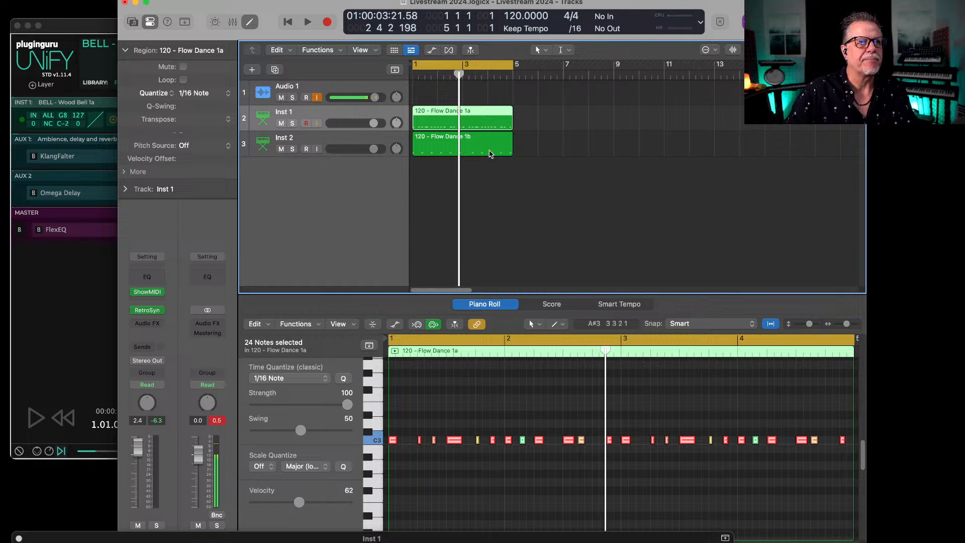
Step: Copy the name of the Inst 2 region and export it as MIDI file "120 - Flow Dance 1b" in the Bell BPM Patterns folder
click(479, 144)
click(475, 137)
key(super+c)
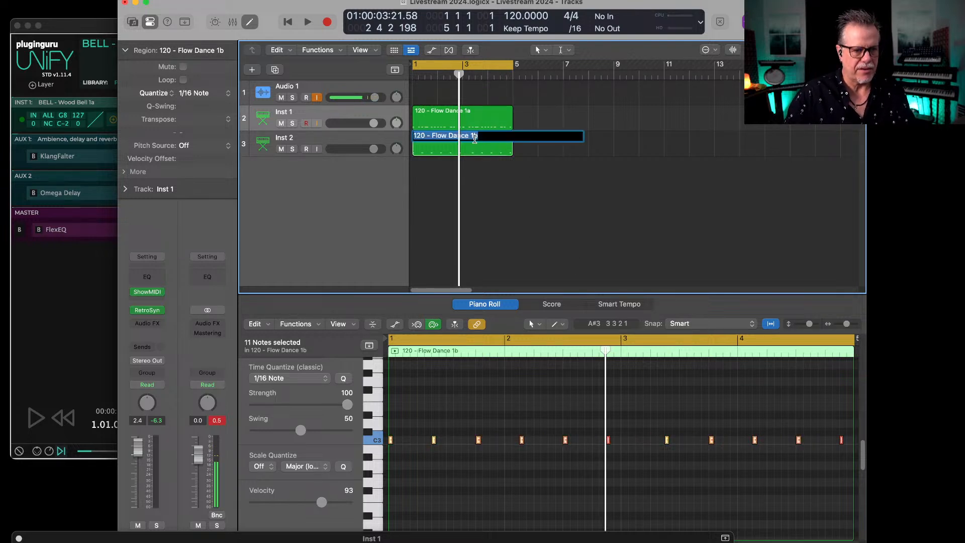
key(Return)
key(alt+super+e)
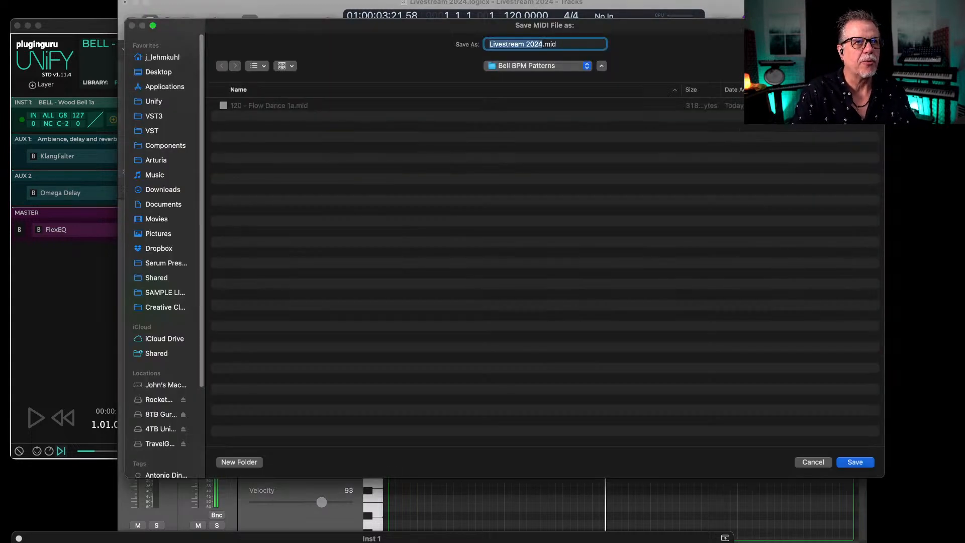
key(super+v)
key(Return)
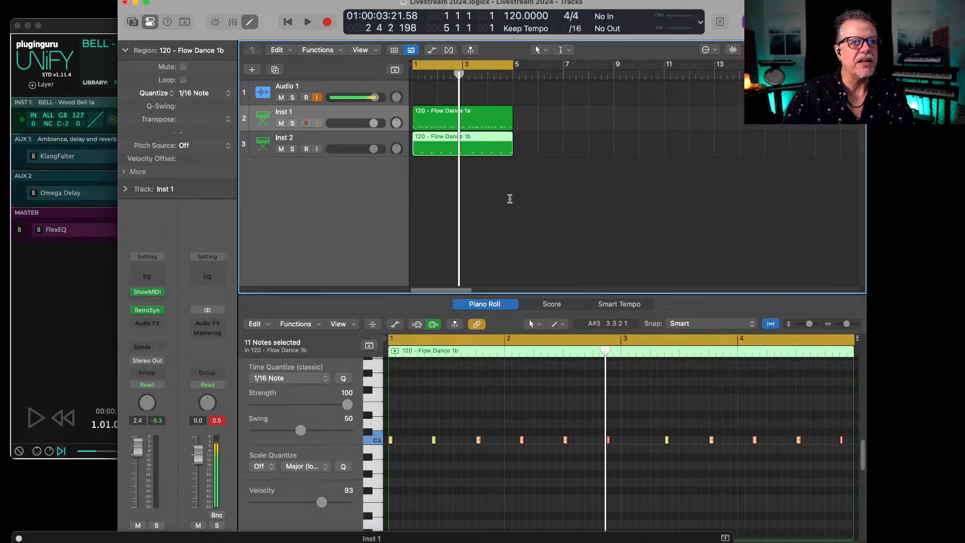
Step: Delete the regions on Inst 1 and Inst 2 and bypass the RetroSyn instrument on the Inst 1 track
drag(508, 198, 487, 129)
key(Delete)
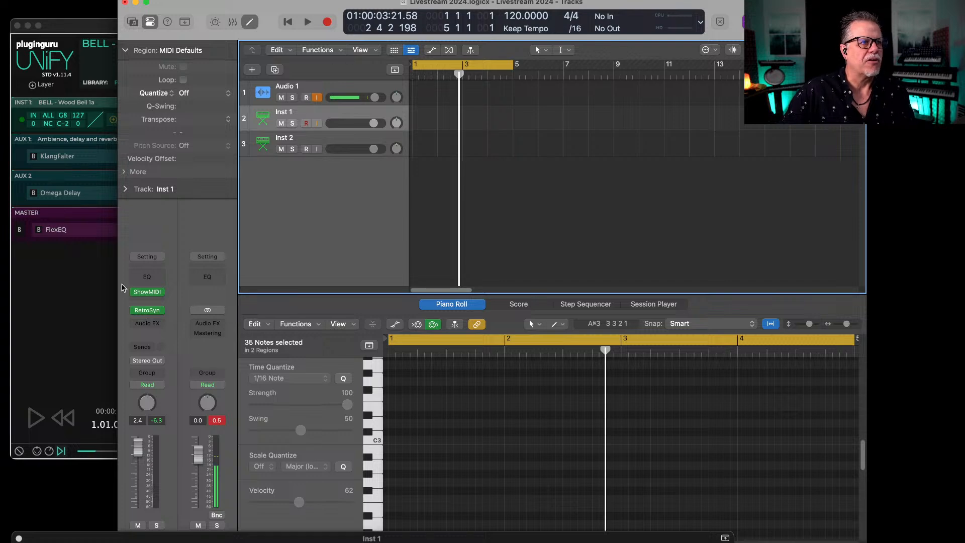
click(133, 311)
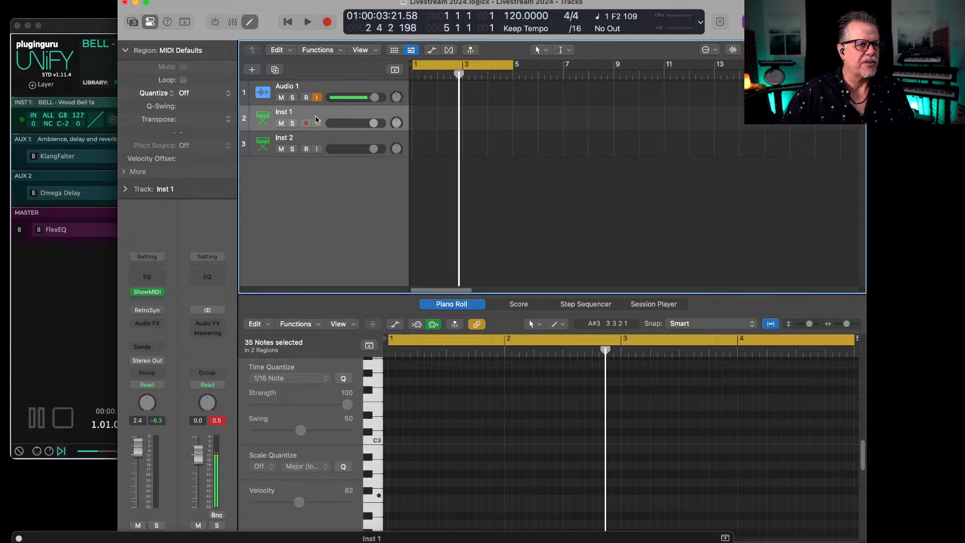
Step: Switch to Unify and place the ShowMIDI keyboard window beneath it, keeping Unify in front
key(ctrl+Left)
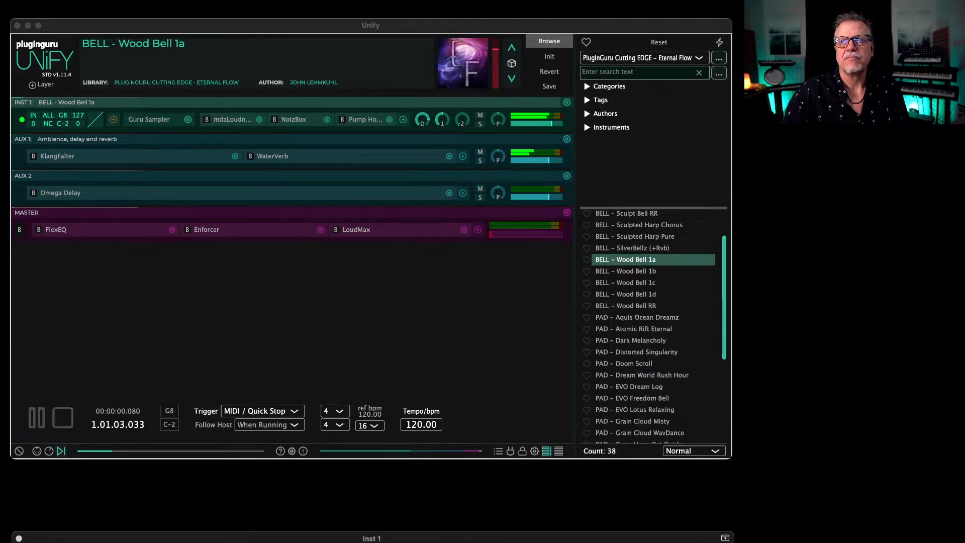
drag(444, 540, 442, 428)
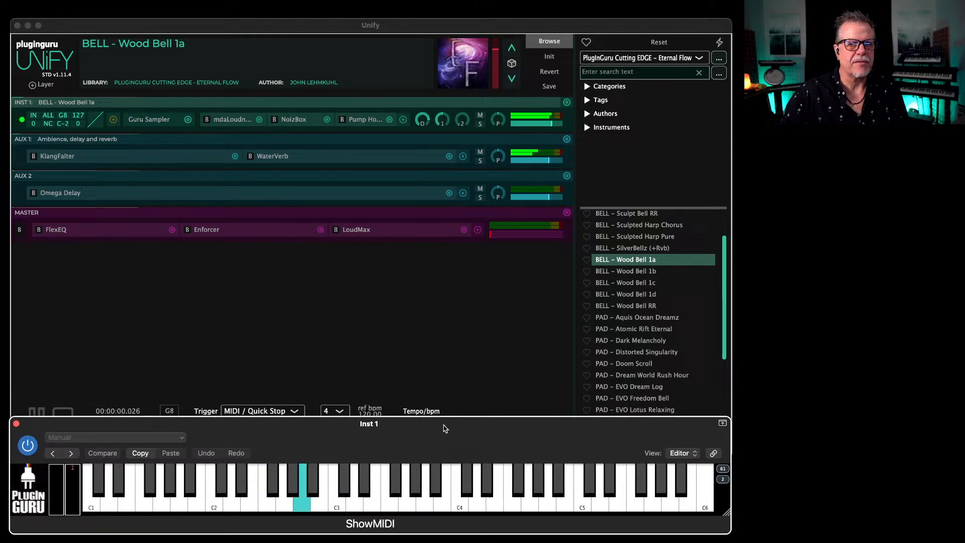
click(411, 367)
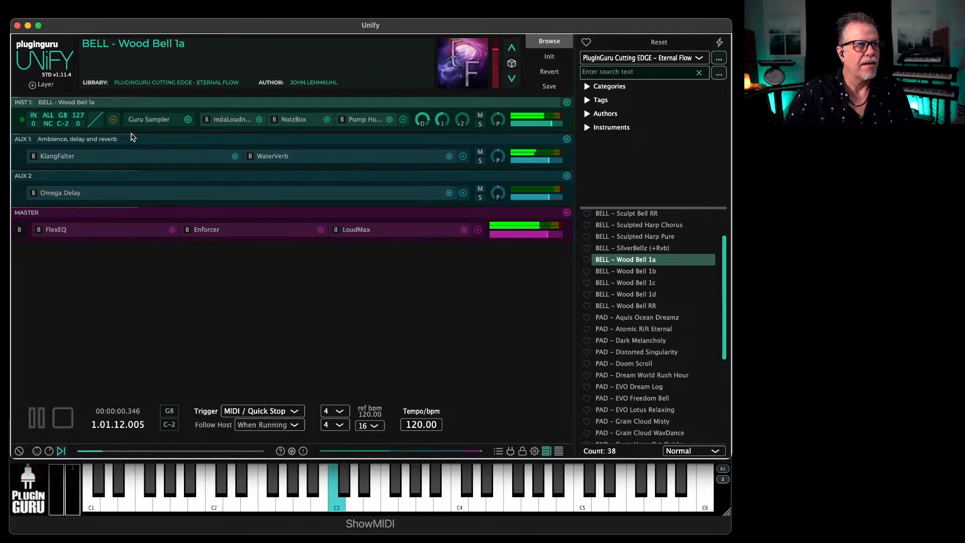
Step: Add an empty MIDI layer to the BELL - Wood Bell 1a patch
click(113, 119)
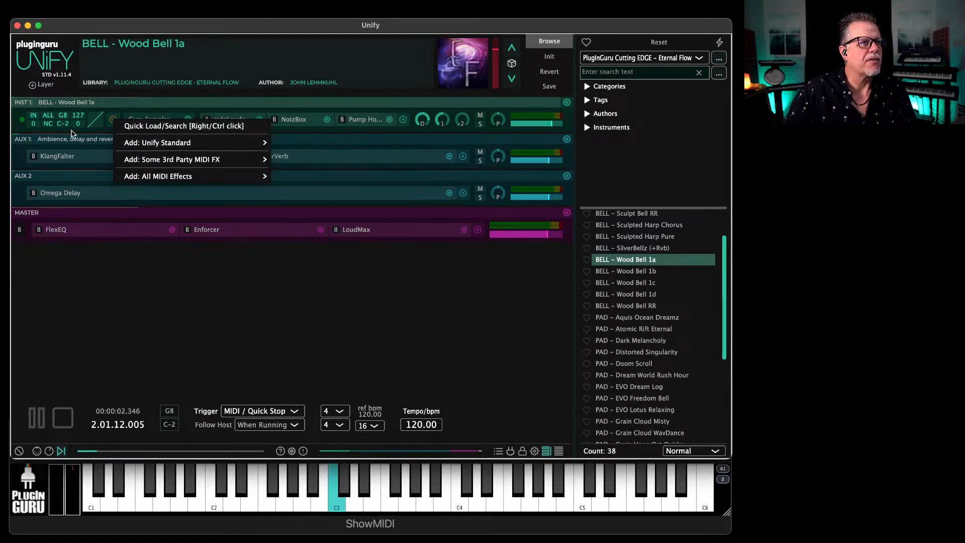
click(70, 254)
click(42, 85)
mouse_move(81, 91)
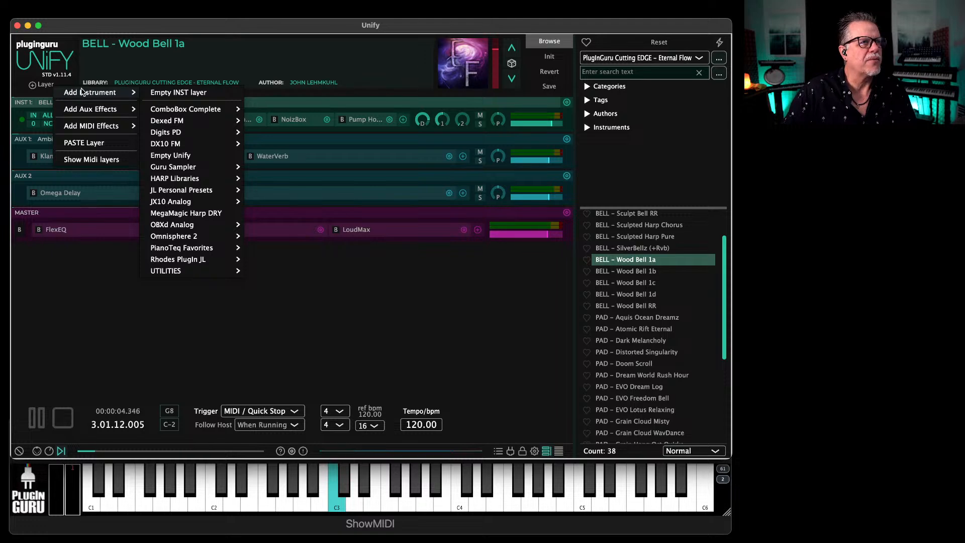
mouse_move(83, 126)
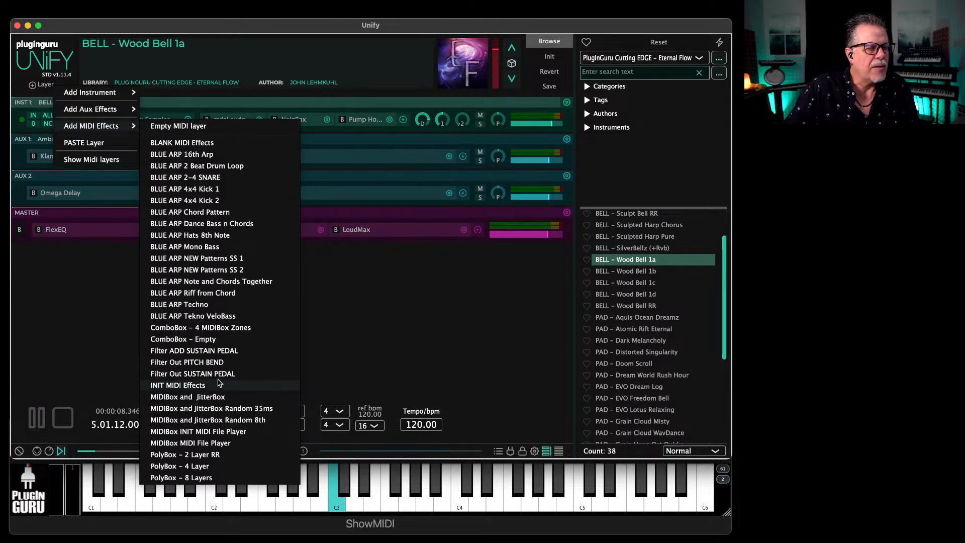
click(189, 126)
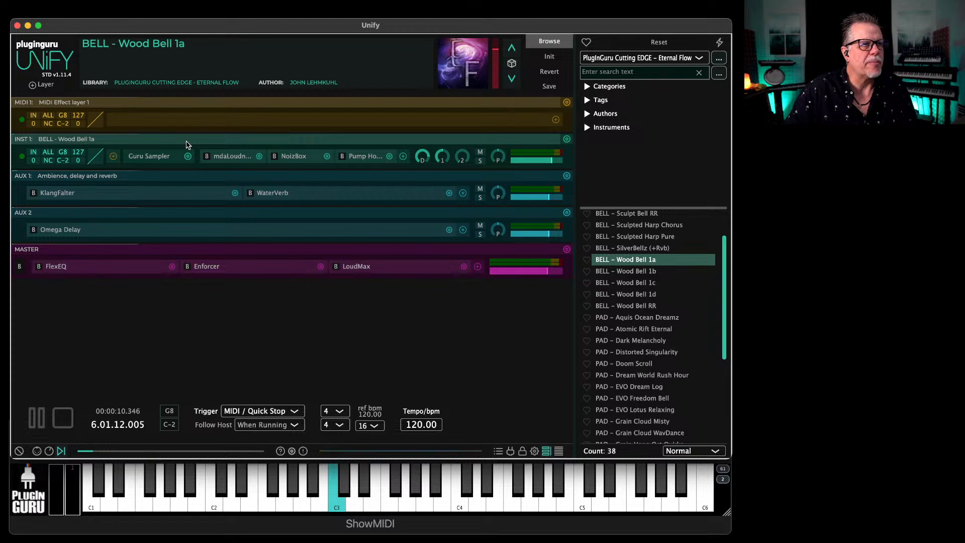
Step: Rename the MIDI 1 effect layer to "Pattern 1a"
double_click(63, 103)
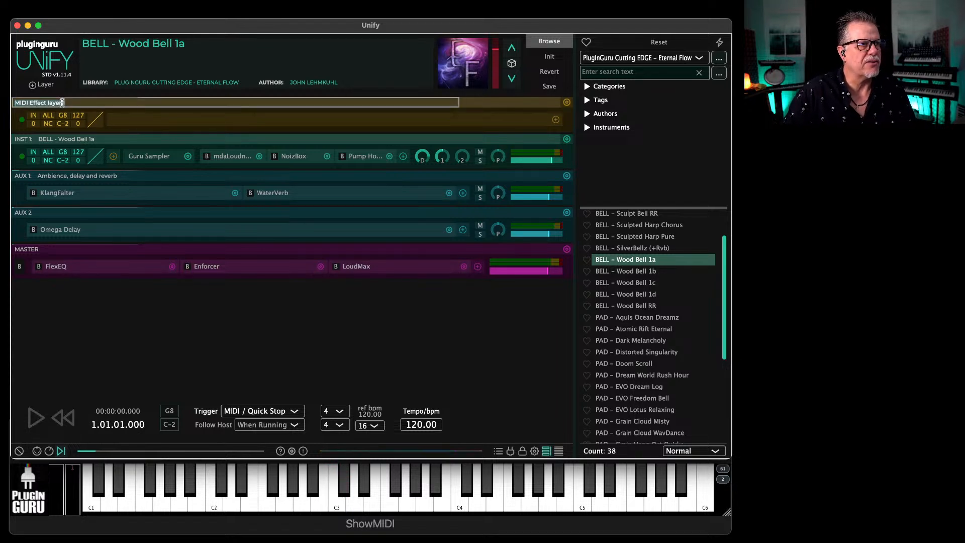
text(Pa)
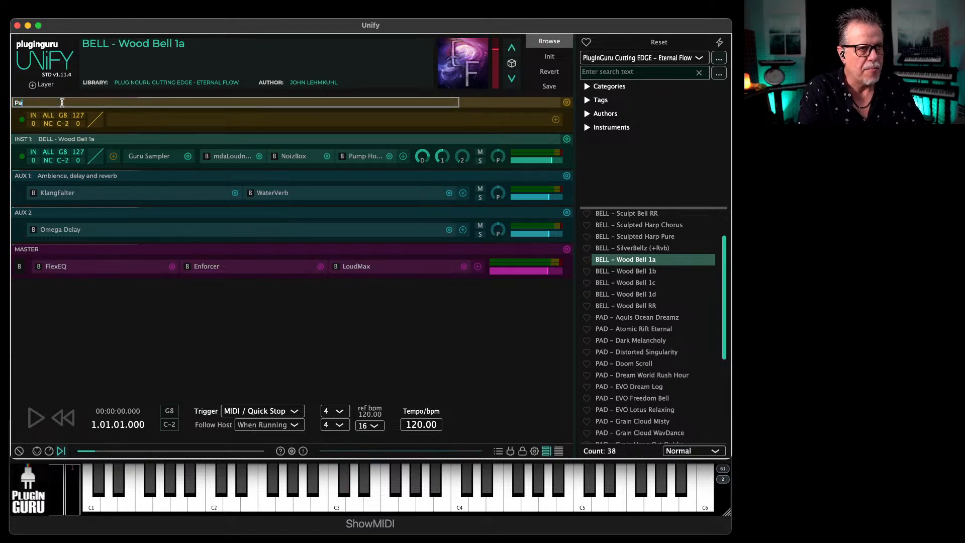
text(ttern 1)
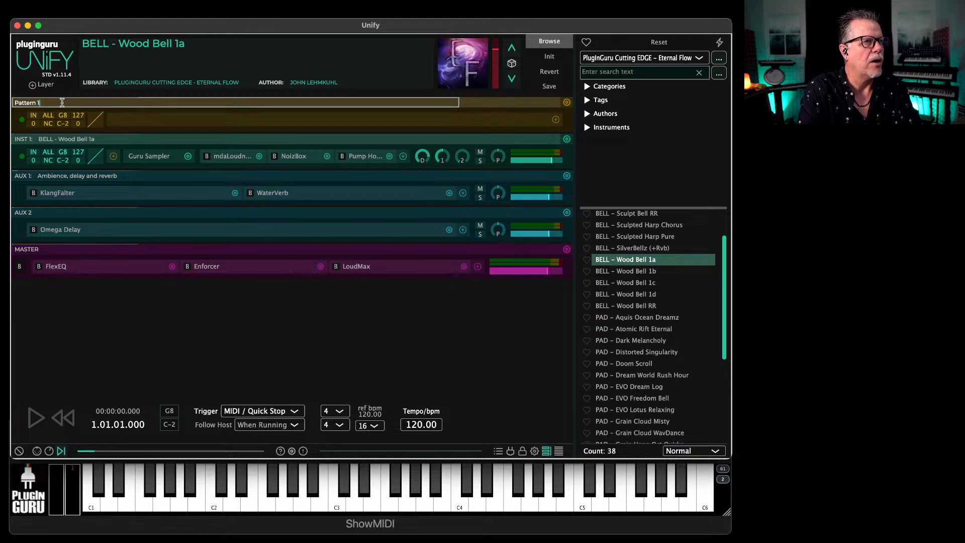
text(a)
key(Return)
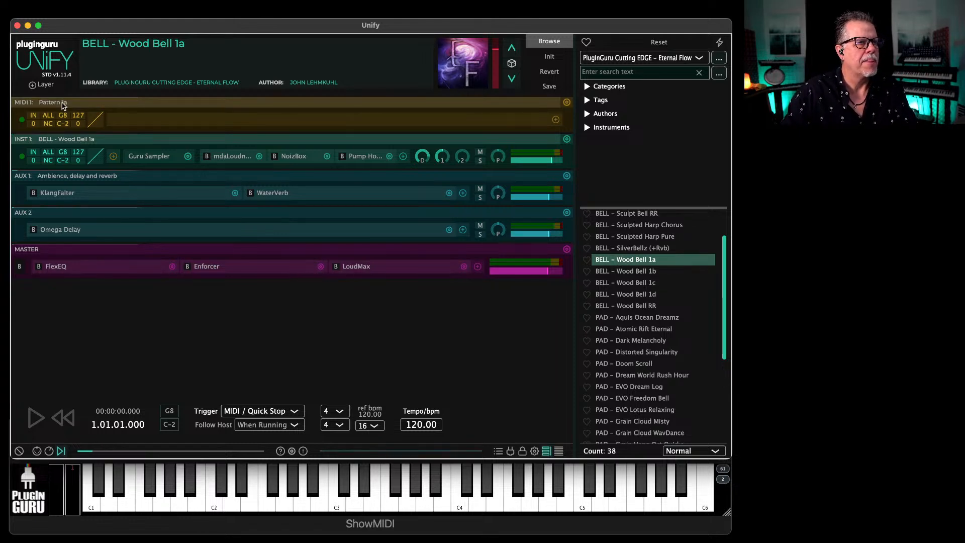
click(51, 87)
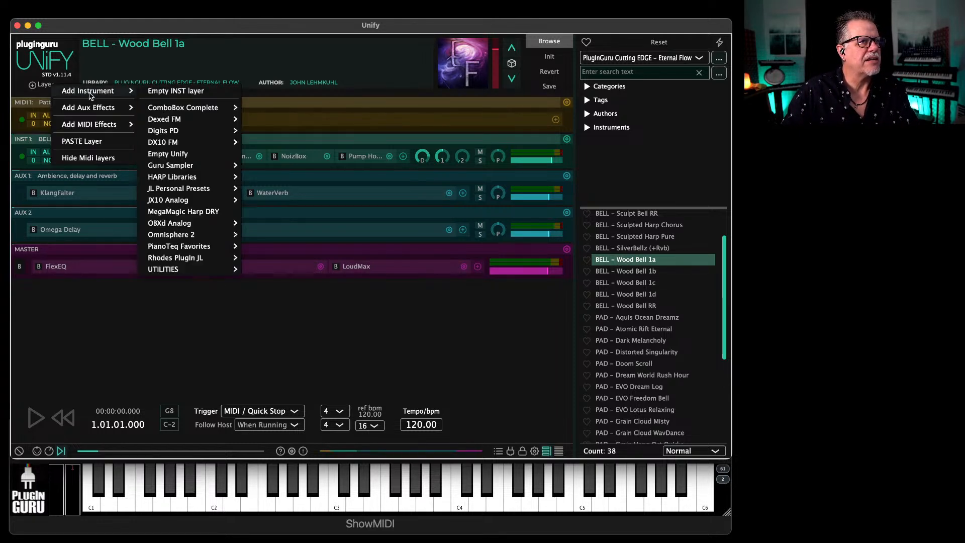
mouse_move(116, 125)
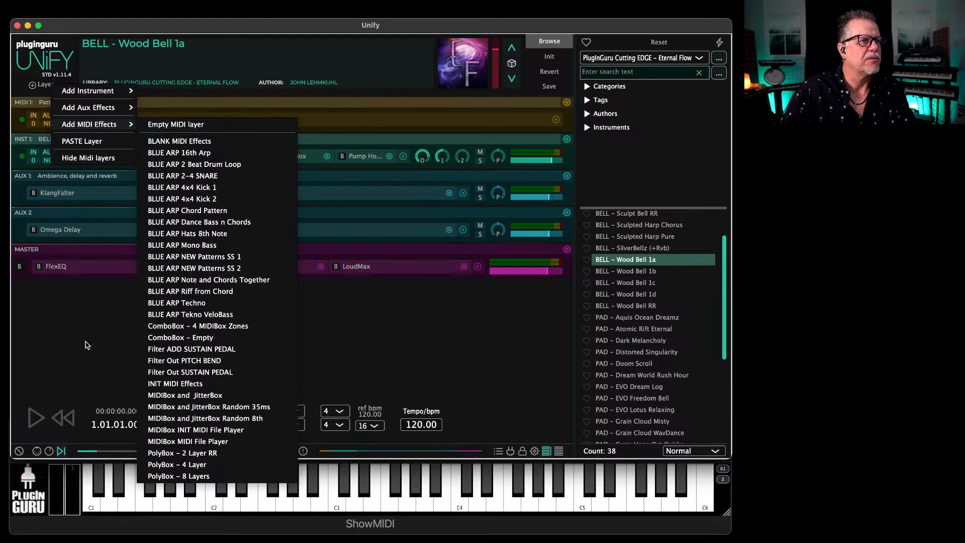
click(88, 343)
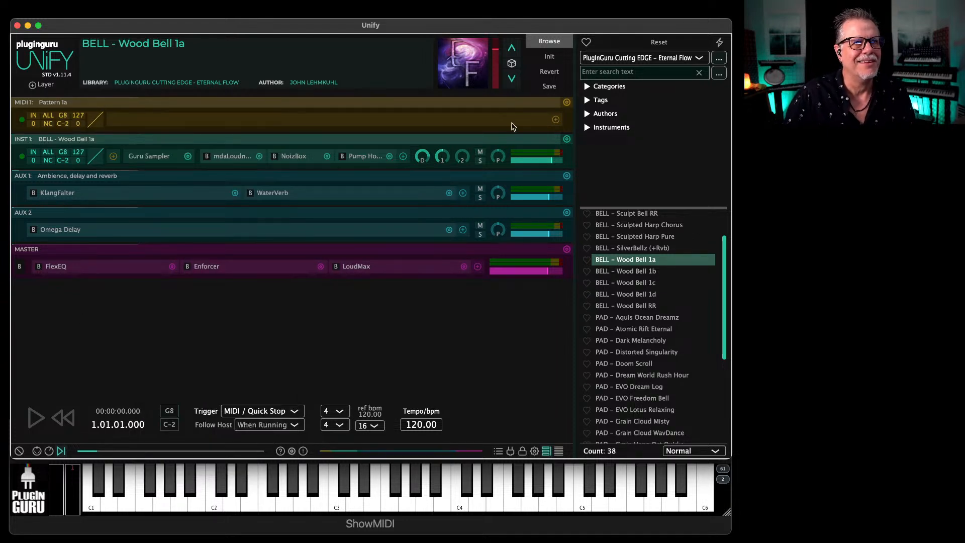
Step: Add the Unify Standard arpeggiator MIDIBox to the Pattern 1a layer
click(556, 119)
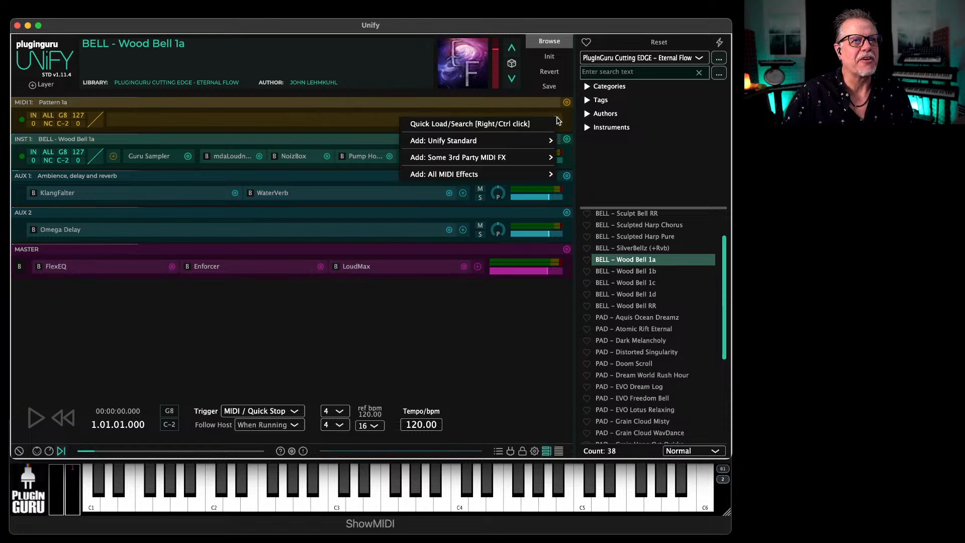
mouse_move(503, 140)
mouse_move(590, 143)
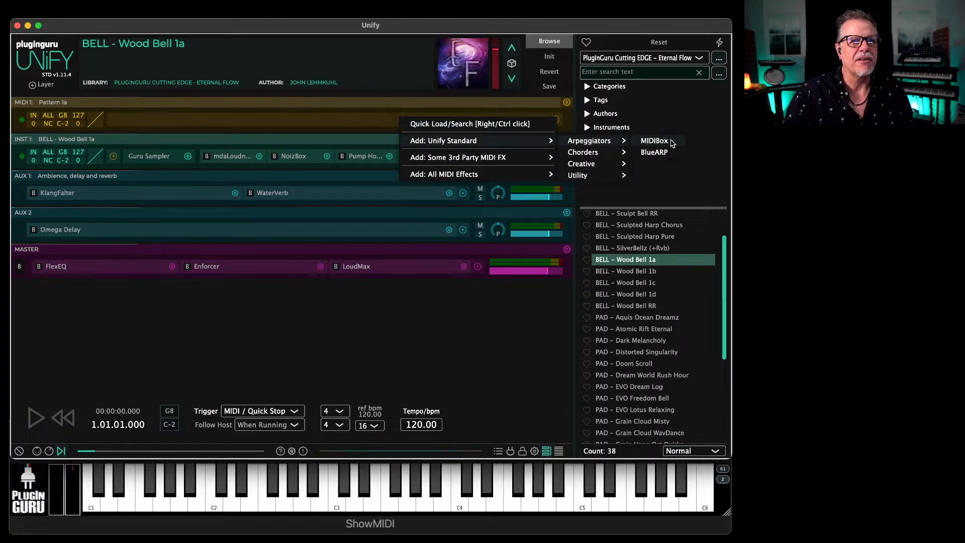
click(671, 142)
Step: Set MIDIBox's library to PlugInGuru Cutting EDGE - Eternal FLow and load "120 - Flow Dance 1a.mid" from the Bell BPM Patterns folder
click(209, 159)
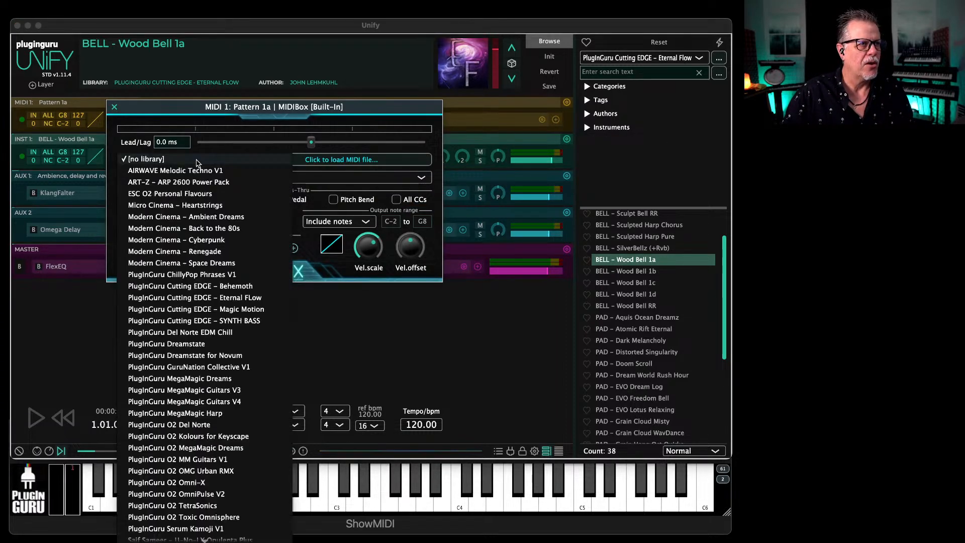
click(197, 298)
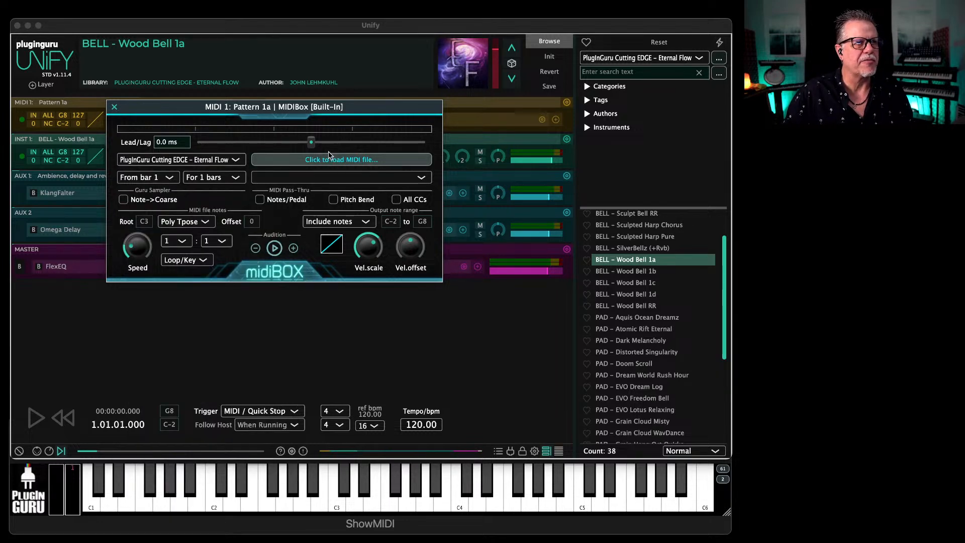
click(329, 157)
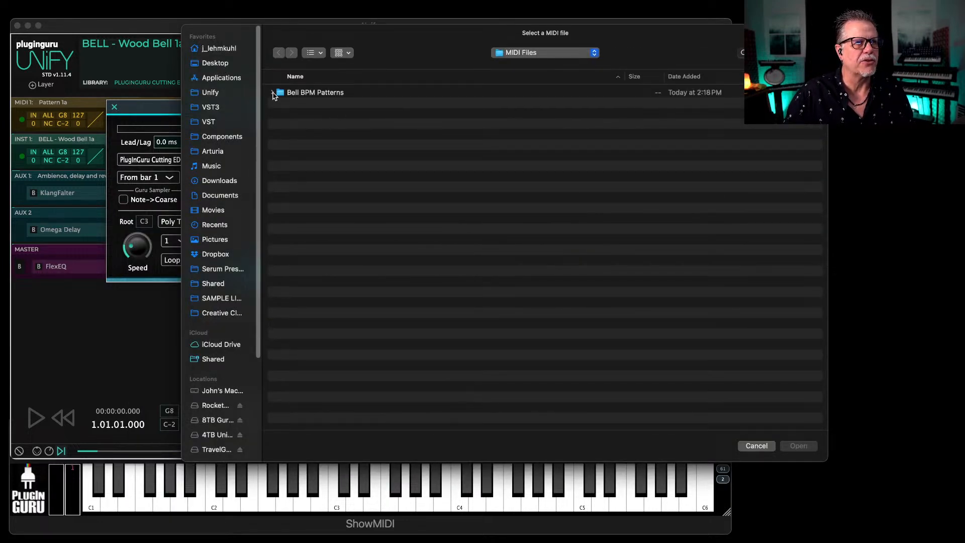
click(273, 93)
double_click(307, 103)
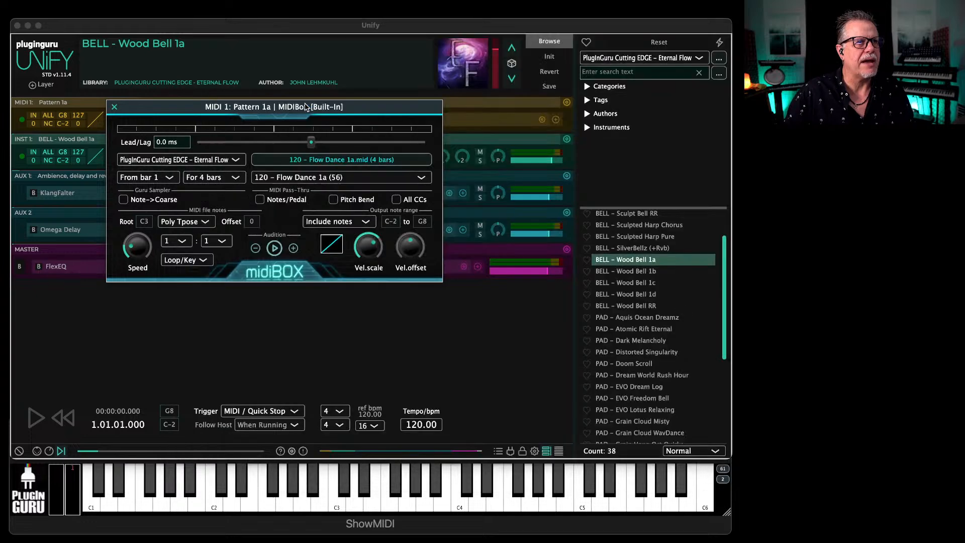
Step: Move the MIDIBox window clear of the layers and set the INST 1 layer's MIDI source to MIDI 1: Pattern 1a
drag(128, 108, 636, 175)
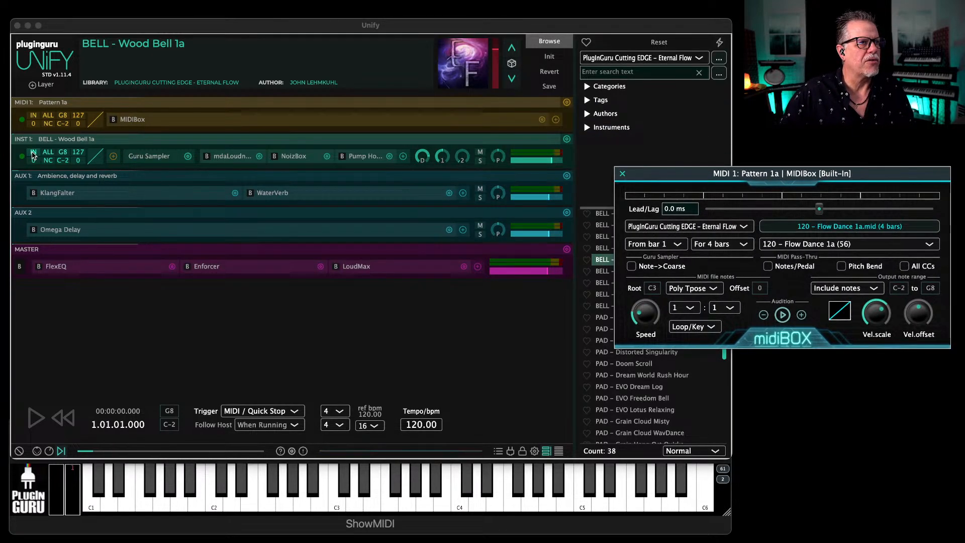
click(33, 155)
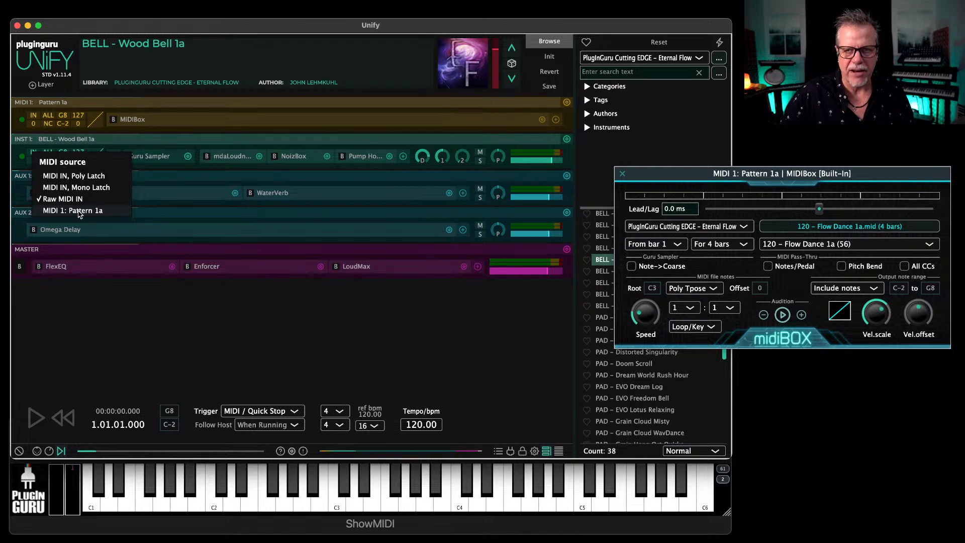
click(79, 211)
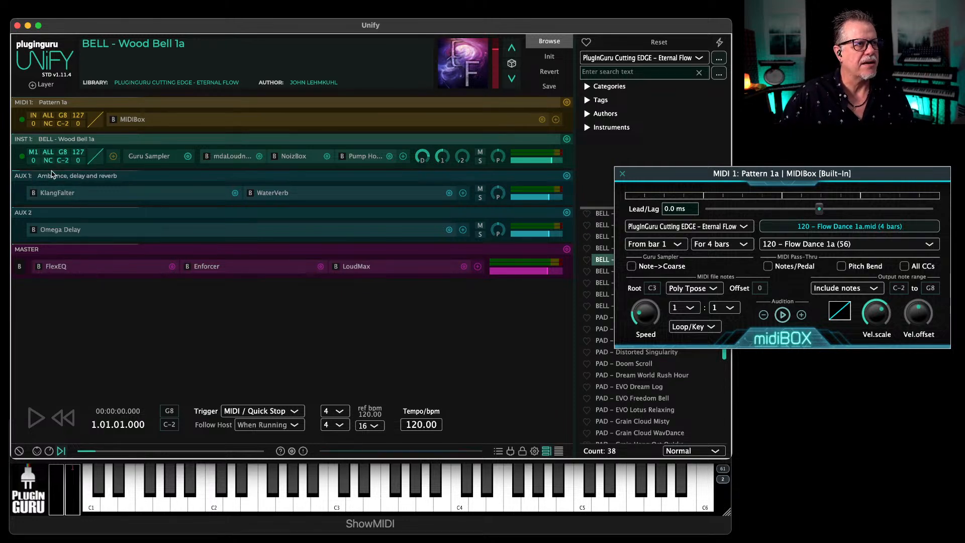
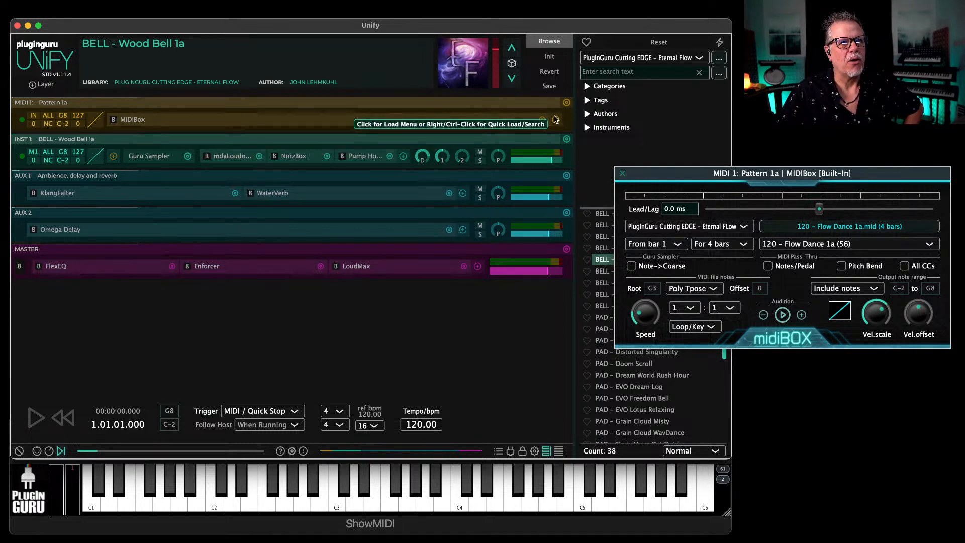
Step: Add the creative MIDI effect PolyBox after MIDIBox on the Pattern 1a layer, set its pool size to 12, and bring ShowMIDI forward
click(556, 121)
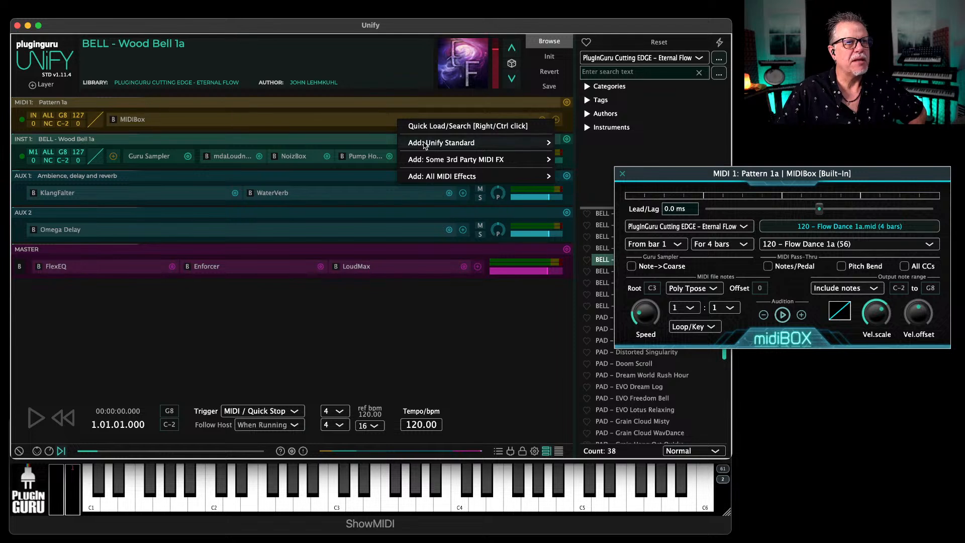
mouse_move(446, 144)
mouse_move(595, 167)
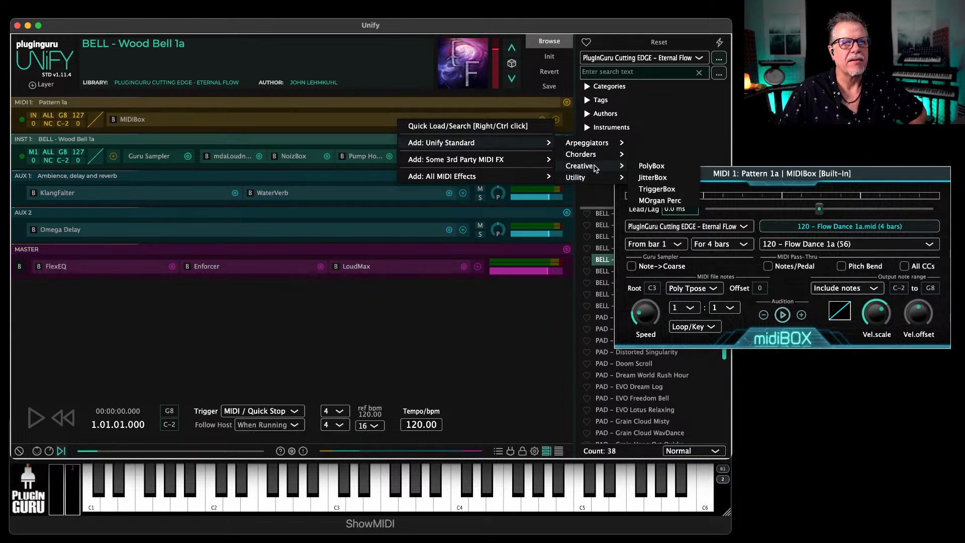
click(643, 167)
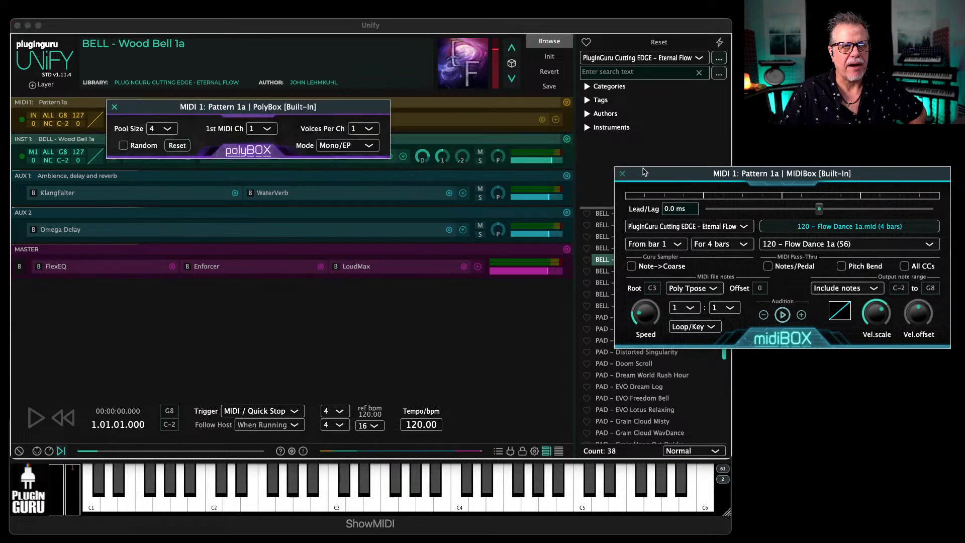
click(165, 131)
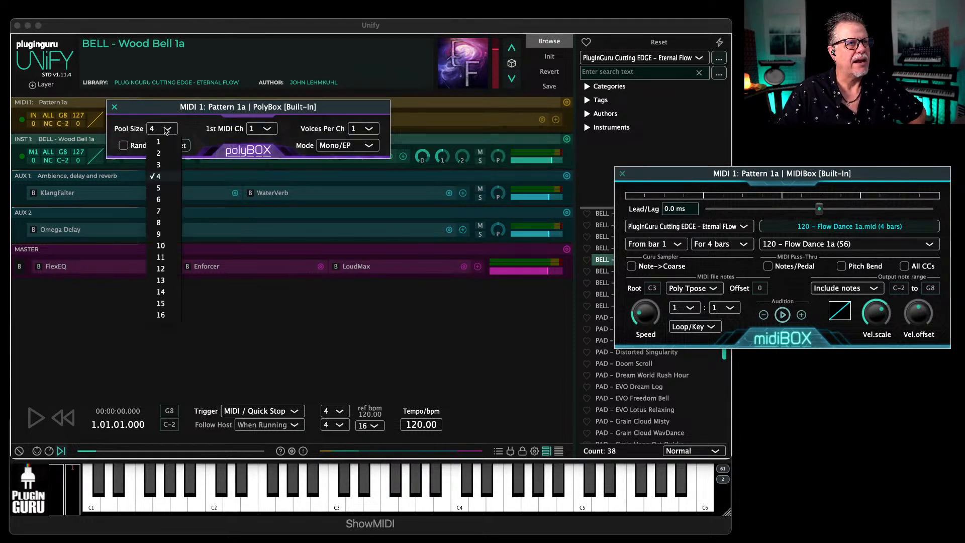
click(165, 269)
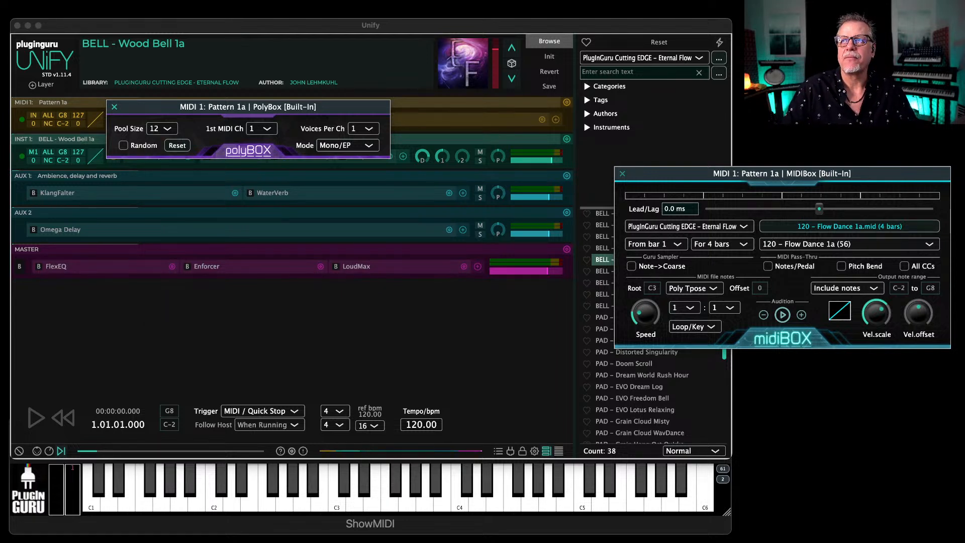
click(370, 523)
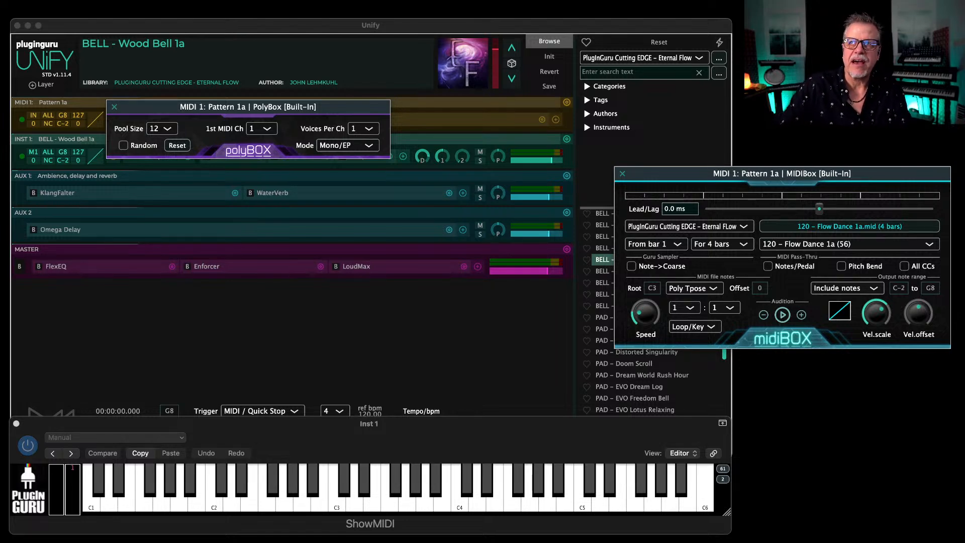
Step: Switch to Logic, move ShowMIDI off the piano roll and select the first two bars' notes of 120 - Flow Dance 1a to count them
drag(964, 8, 480, 9)
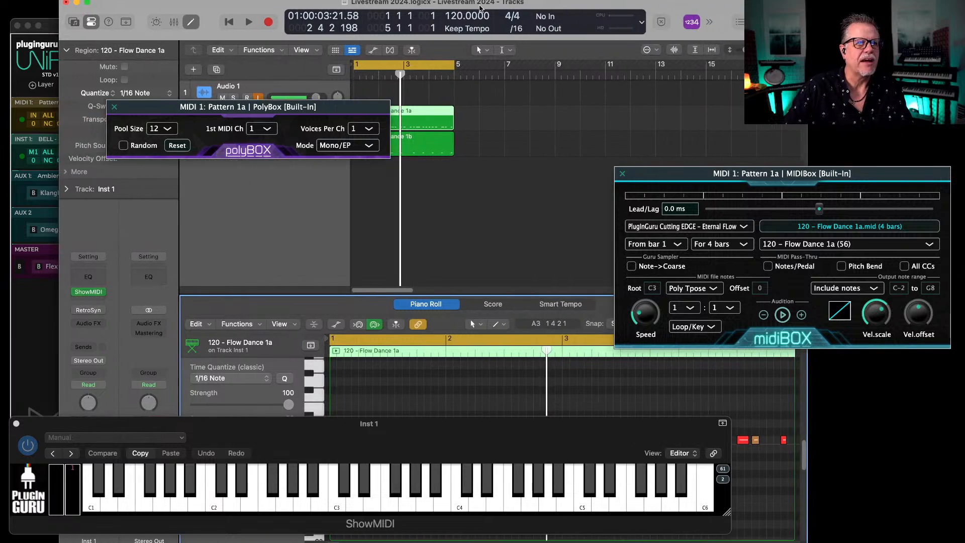
drag(317, 421, 540, 473)
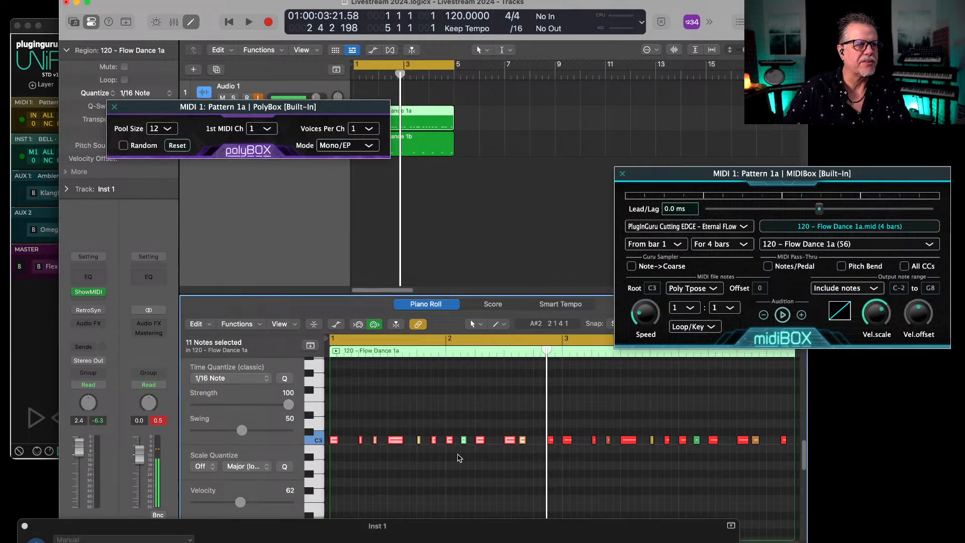
click(406, 425)
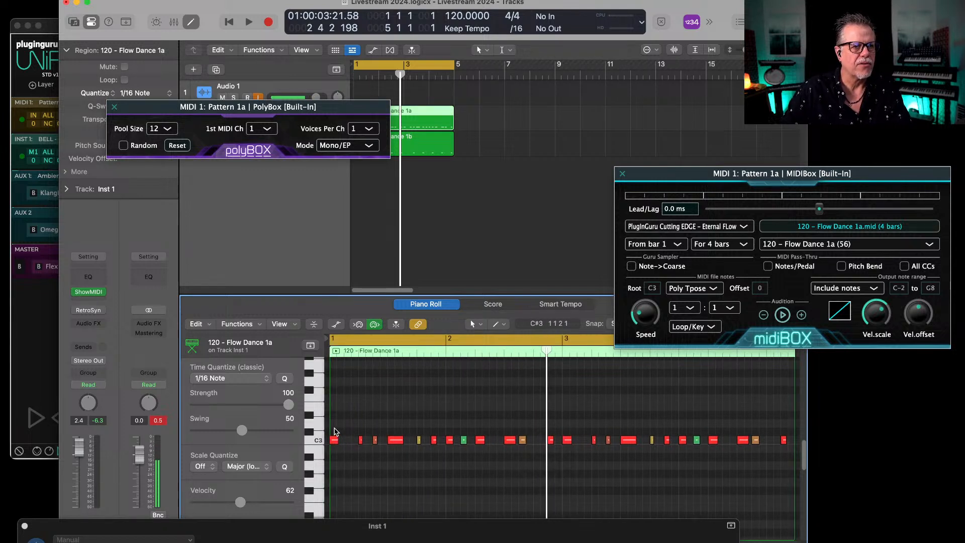
drag(336, 431, 553, 459)
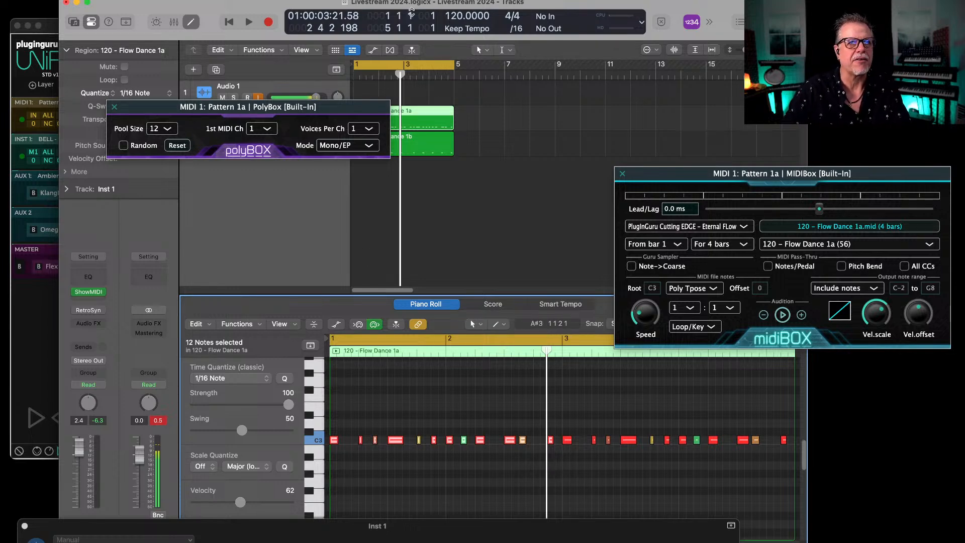
Step: Switch back to Unify, set PolyBox to 16 voices per channel and Ch/AR mode, and close its window
drag(295, 6, 964, 75)
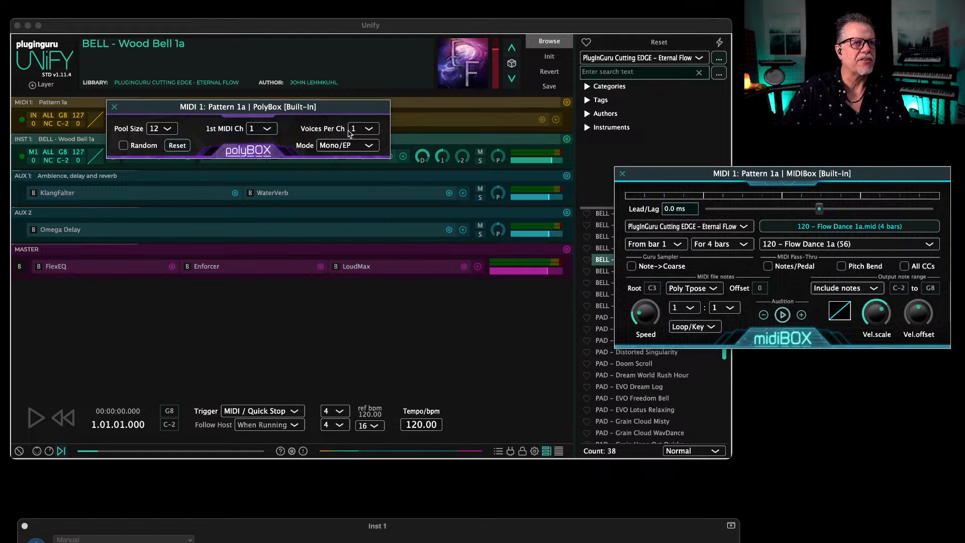
click(359, 129)
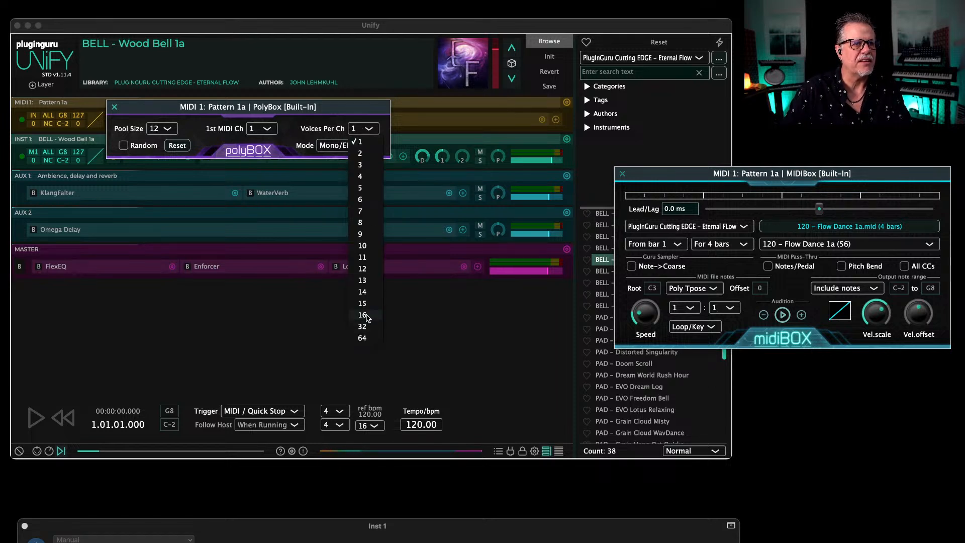
click(362, 315)
click(334, 146)
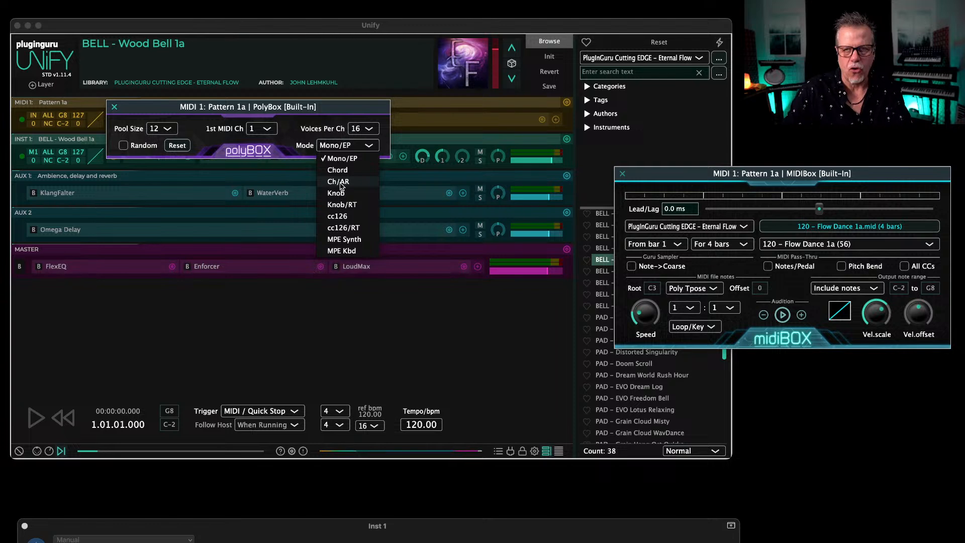
click(340, 184)
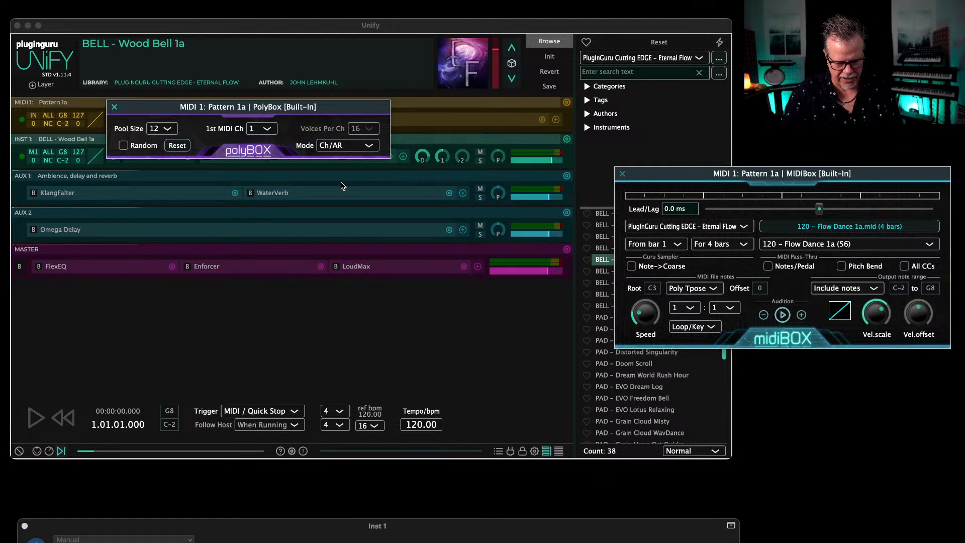
click(115, 107)
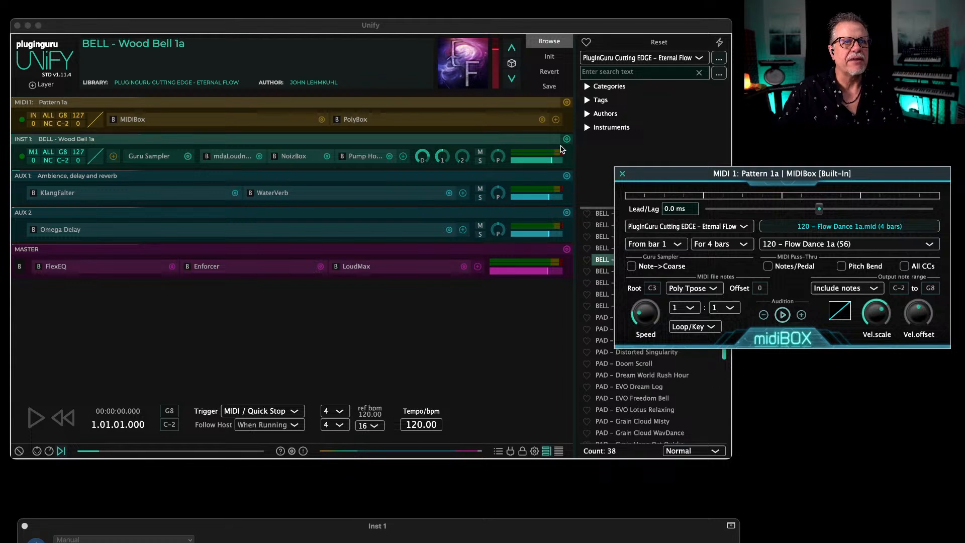
click(567, 139)
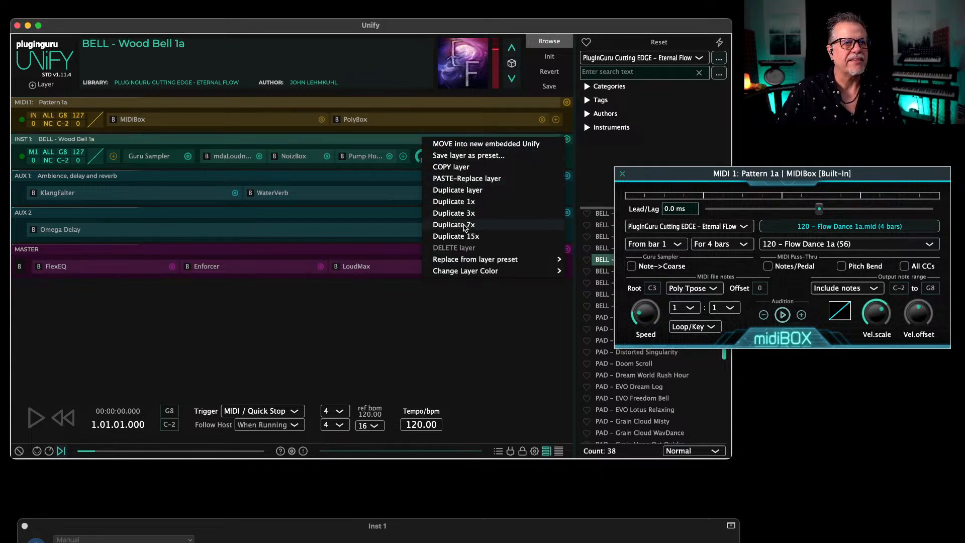
click(464, 226)
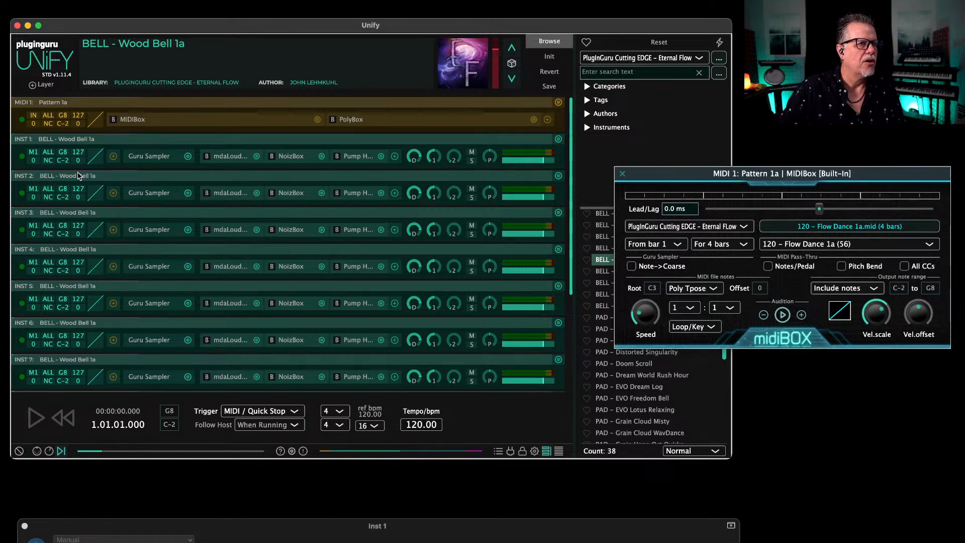
click(550, 71)
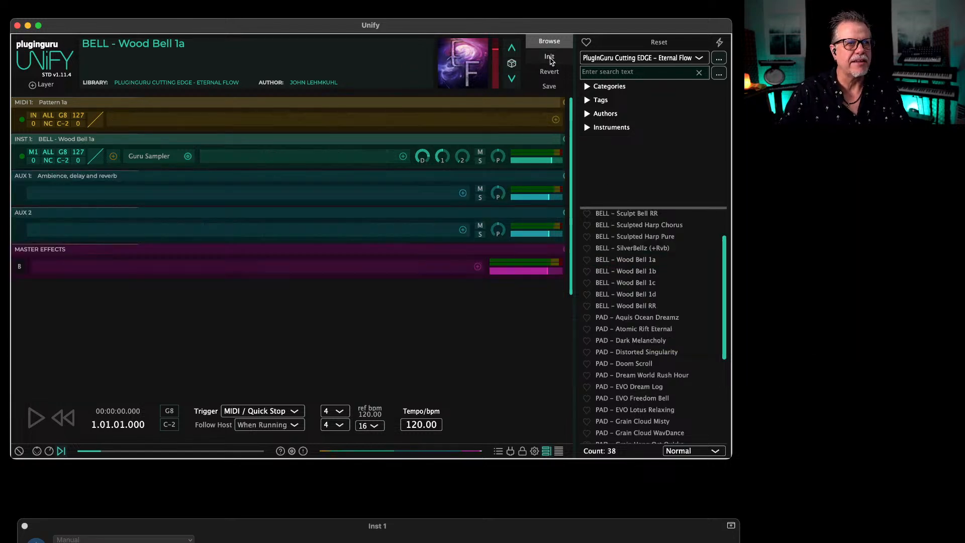
Step: Set the INST 1 layer's MIDI channel to Ch1 and duplicate the layer 15 times with incrementing MIDI channels
click(49, 152)
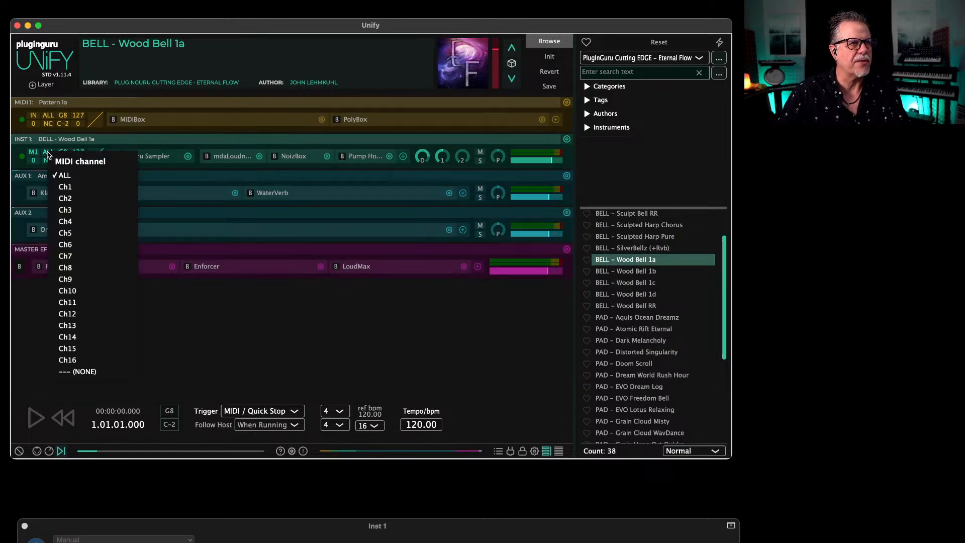
click(73, 189)
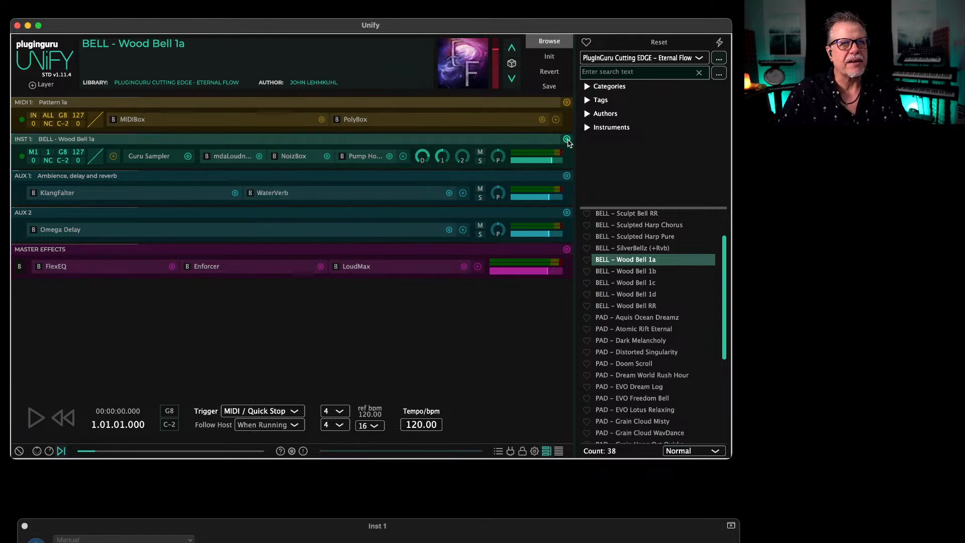
click(566, 140)
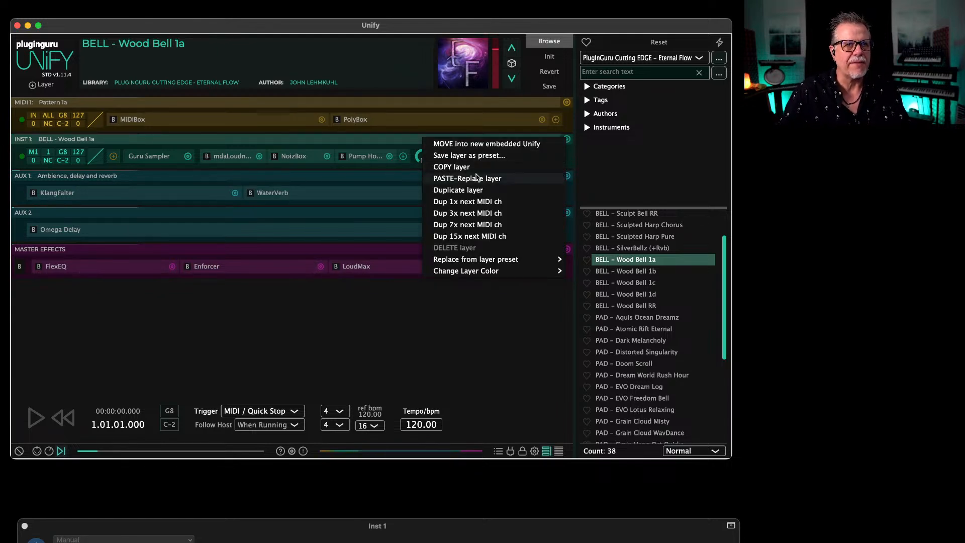
click(468, 237)
Step: Delete instrument layers INST 16, 15, 14 and 13 so that twelve instrument layers remain
scroll(528, 291, down, 3)
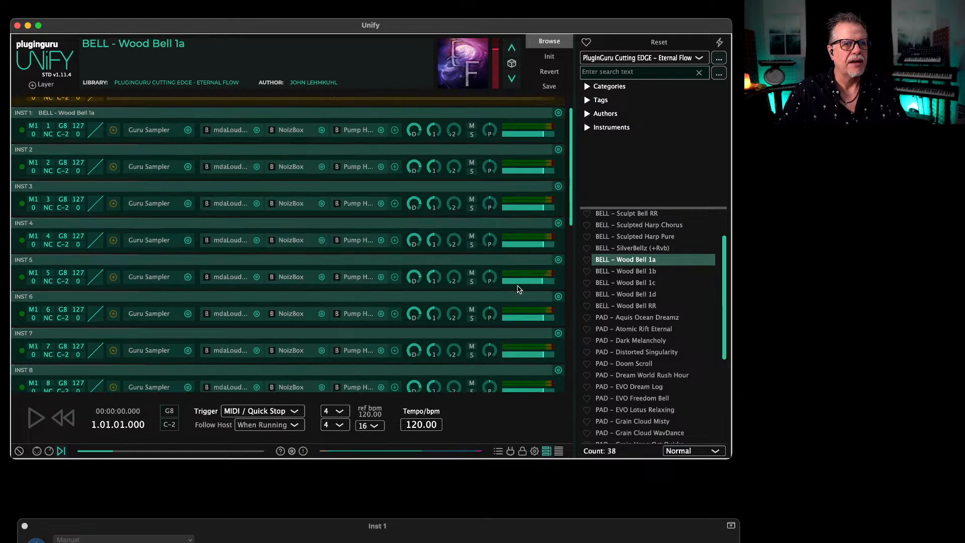
scroll(530, 322, down, 5)
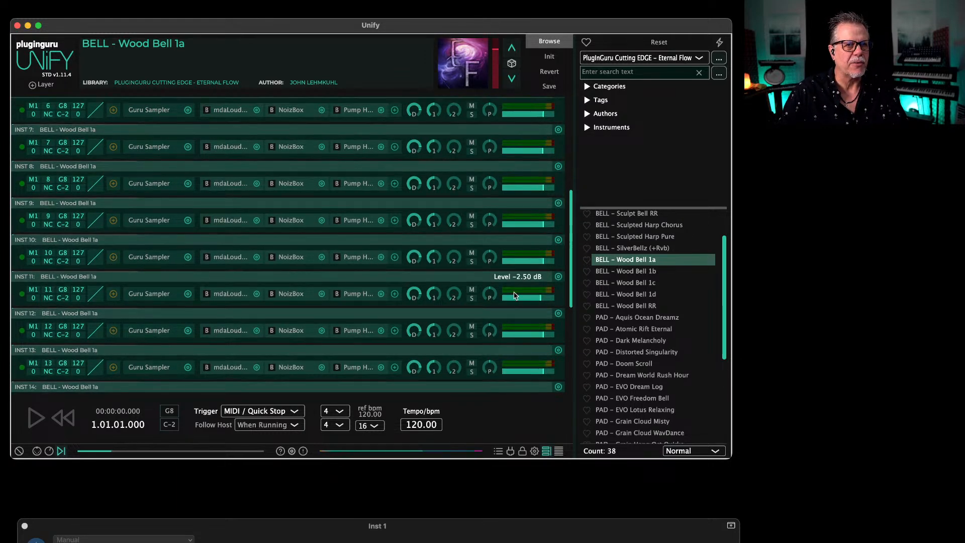
scroll(533, 348, down, 2)
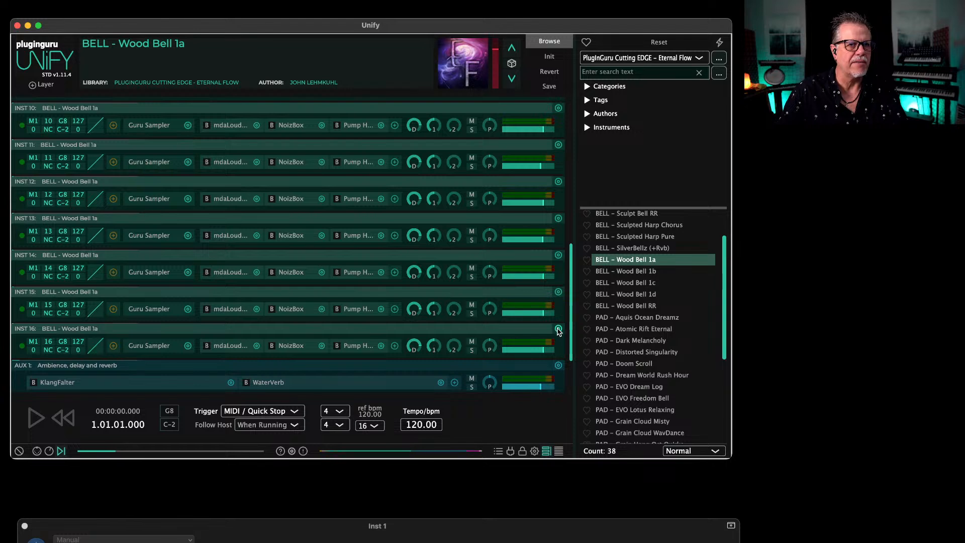
click(558, 330)
click(558, 292)
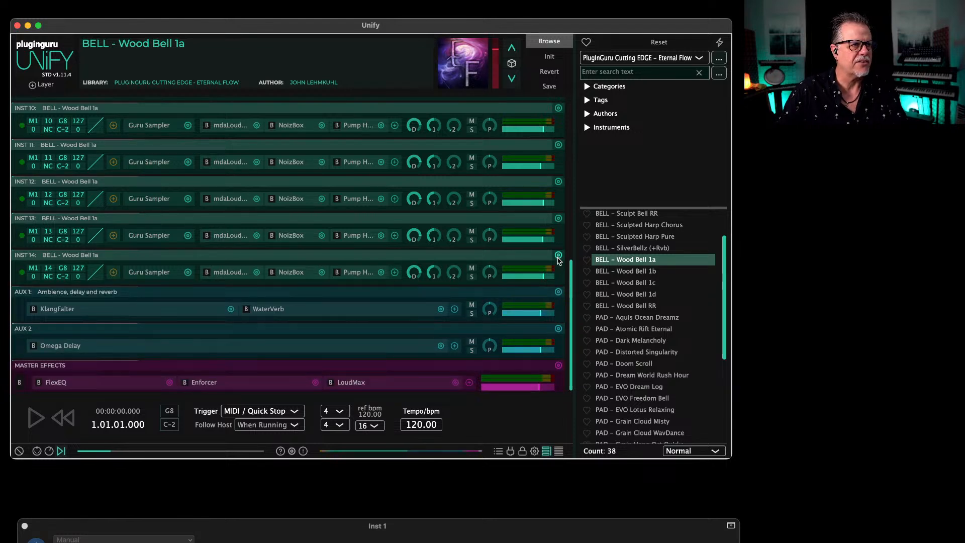
click(559, 256)
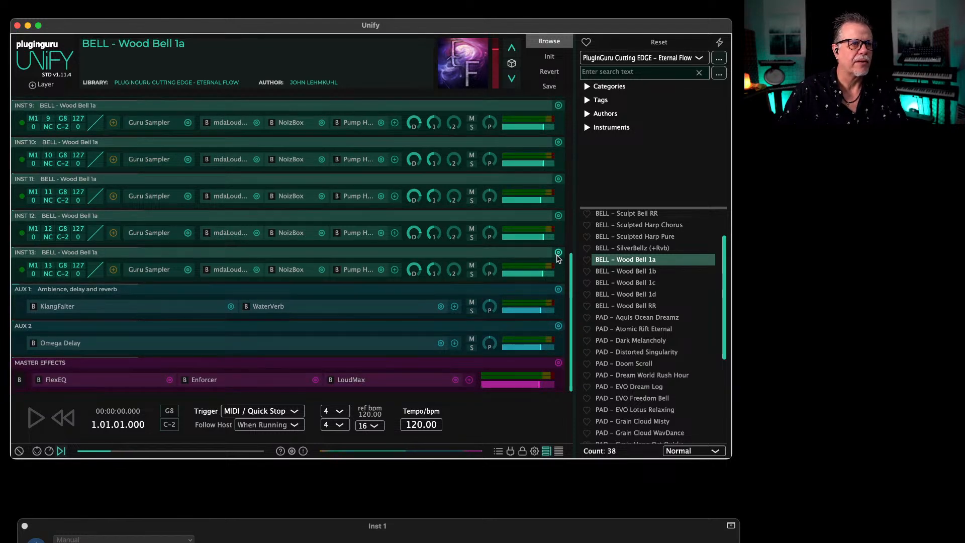
click(558, 253)
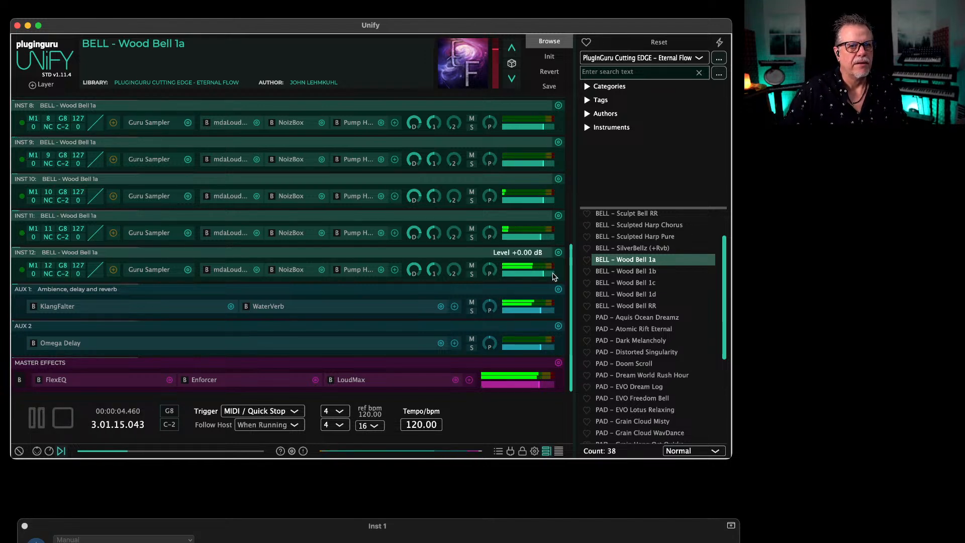
Step: Show the layers in the most compact view and enlarge the plugin window to fit all of them with their controls
scroll(577, 241, up, 3)
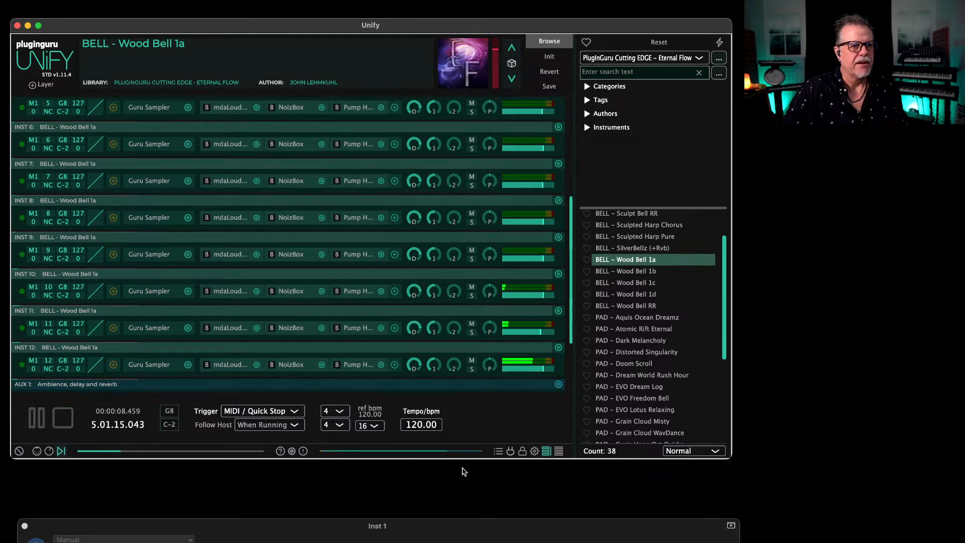
click(556, 451)
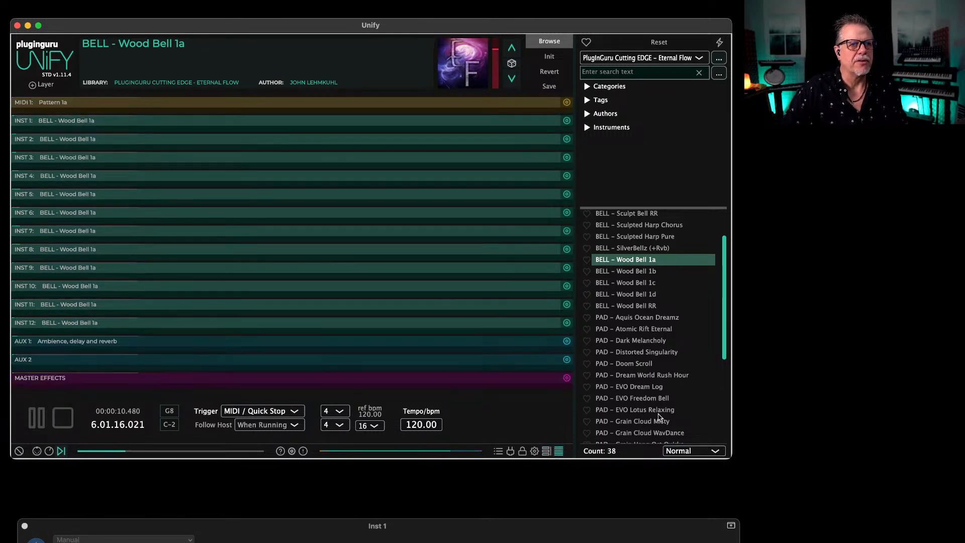
drag(728, 457, 790, 542)
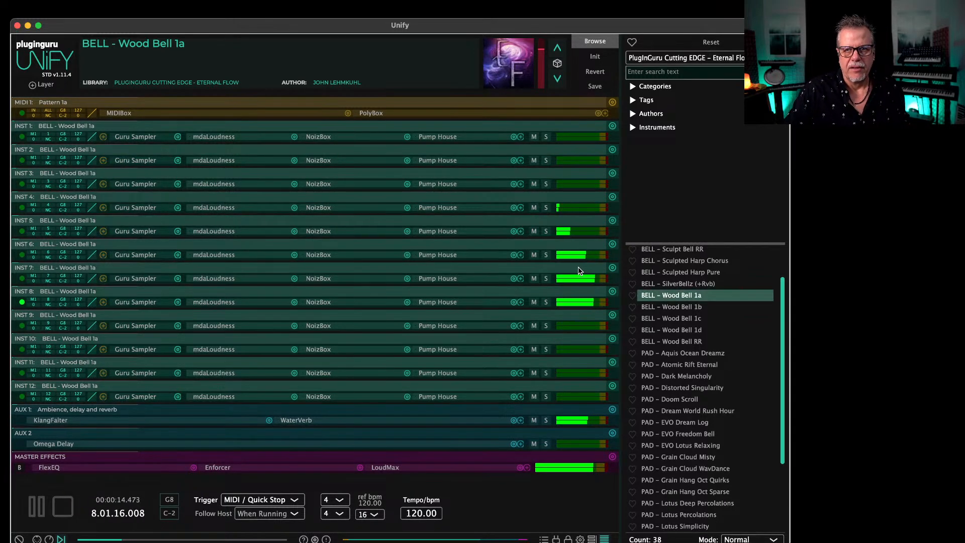
Step: Change the INST 2 layer's Guru Sampler sound to BELL - Wood Bell 1b and close the sampler window
click(132, 160)
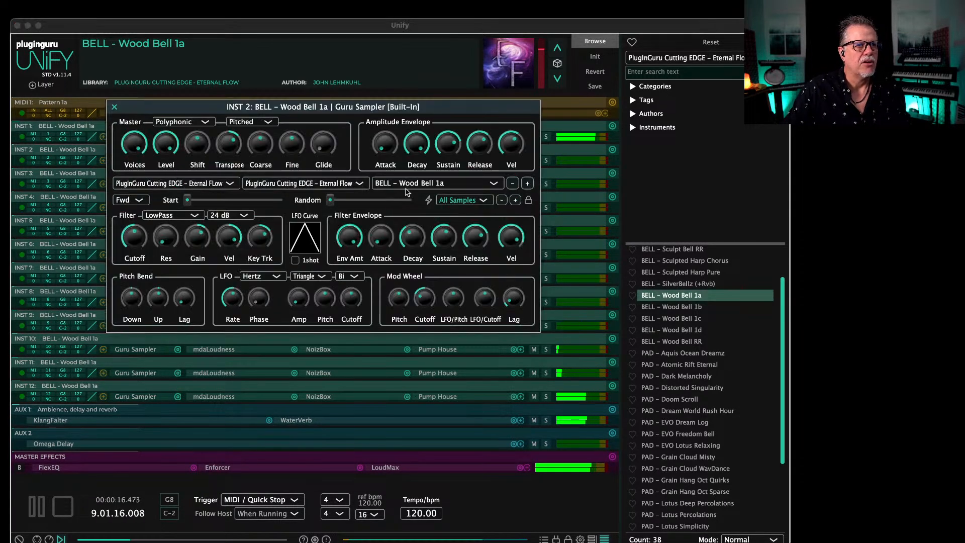
click(527, 184)
click(81, 197)
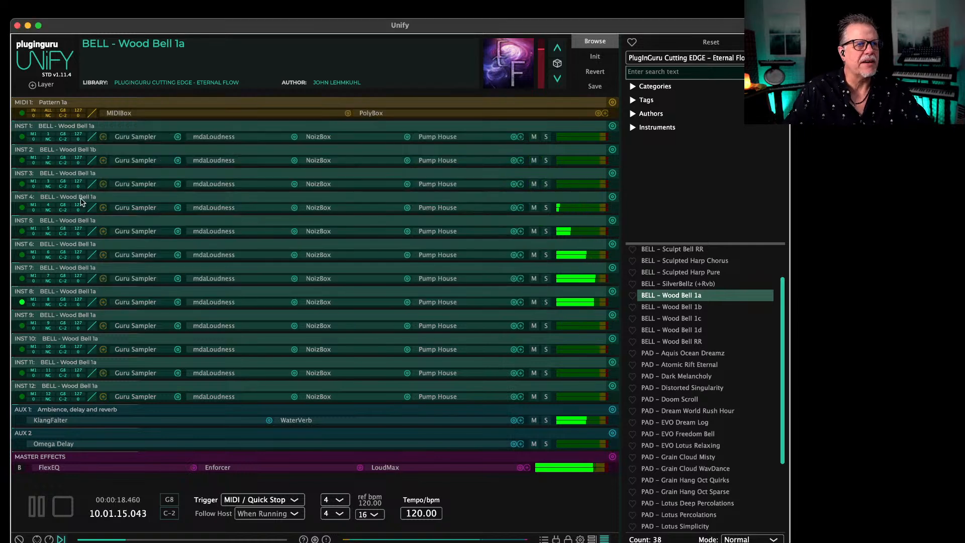
Step: Step through the Guru Sampler sounds on the INST 3 layer, settle on BELL - Sculpt Bell RR and close the sampler window
click(136, 184)
click(526, 184)
click(526, 184)
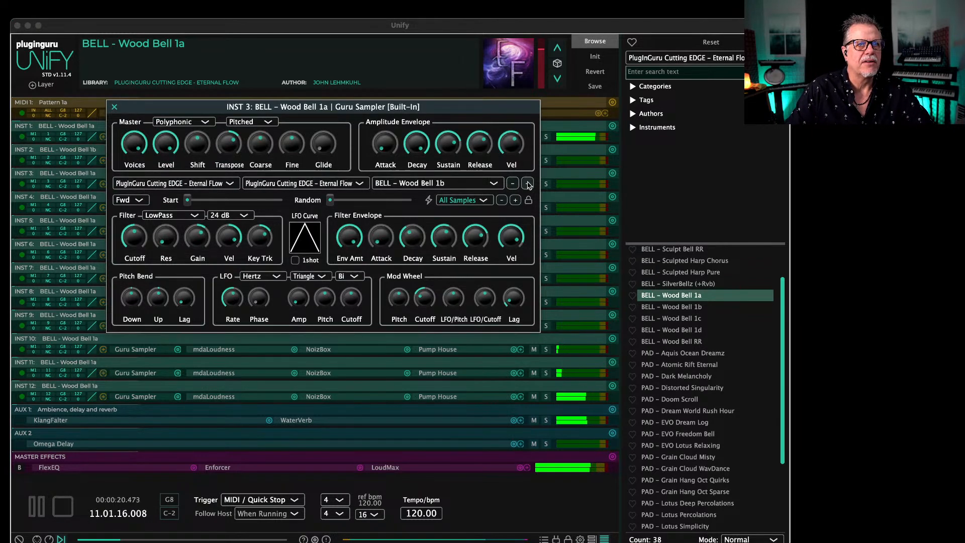
click(527, 184)
click(527, 184)
click(527, 183)
click(527, 184)
click(526, 184)
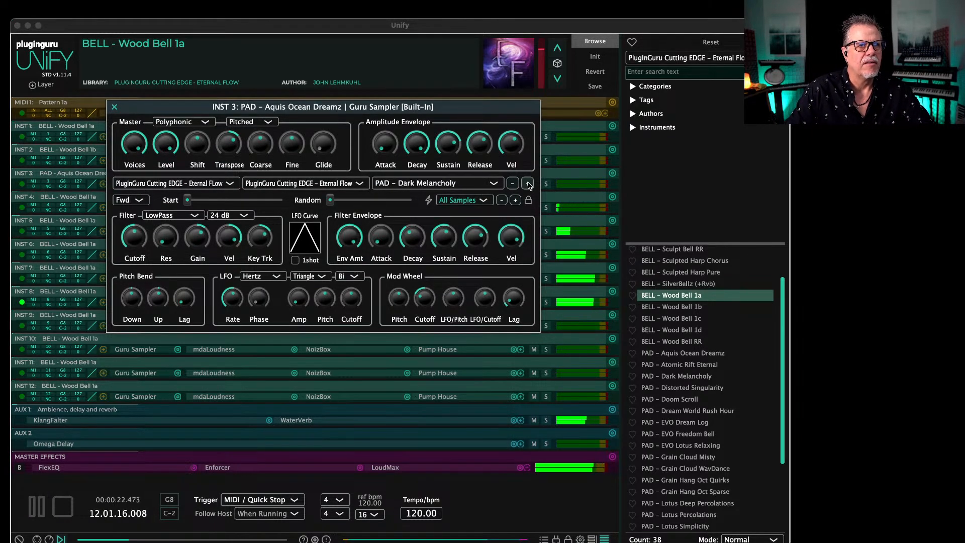
click(527, 183)
click(512, 184)
click(512, 184)
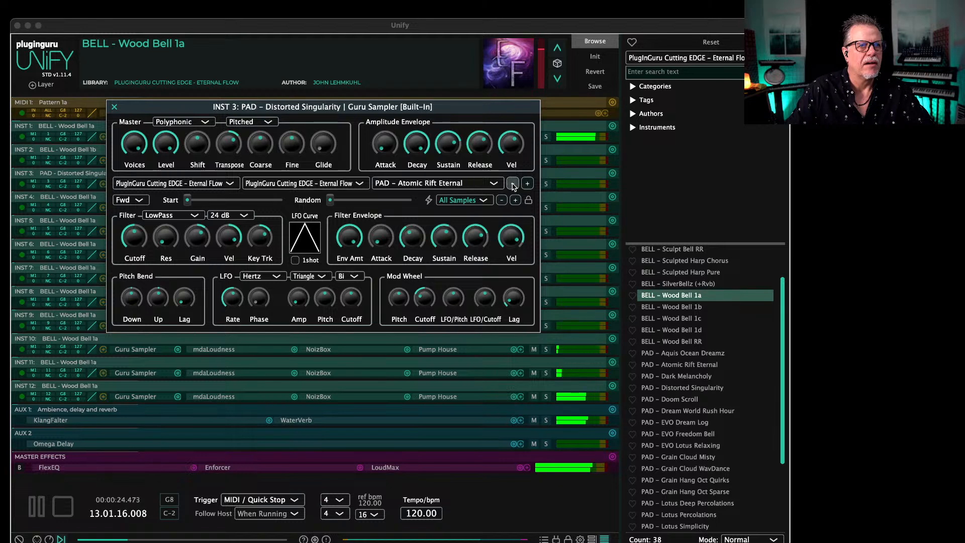
click(513, 184)
click(512, 183)
click(512, 184)
click(513, 184)
click(512, 184)
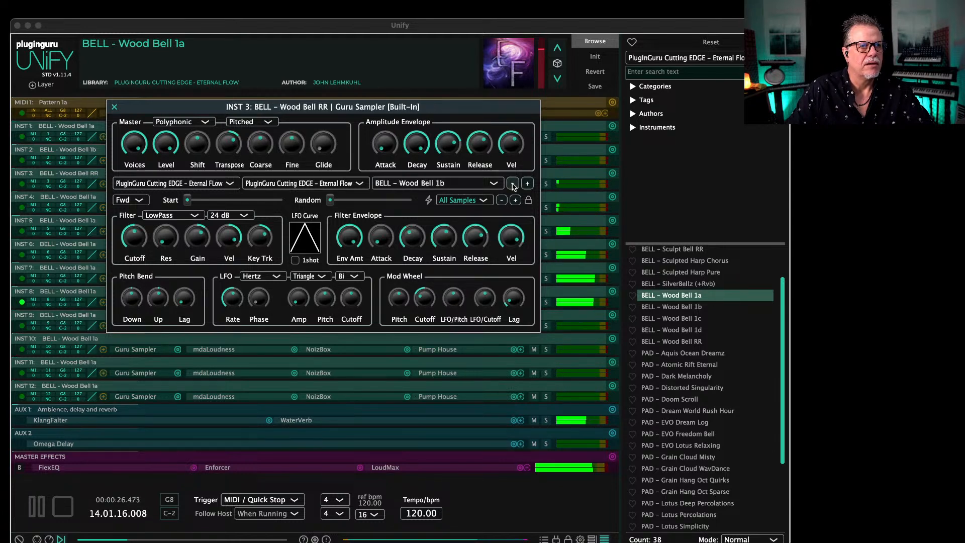
click(512, 184)
click(512, 184)
click(512, 183)
click(513, 183)
click(528, 184)
click(527, 184)
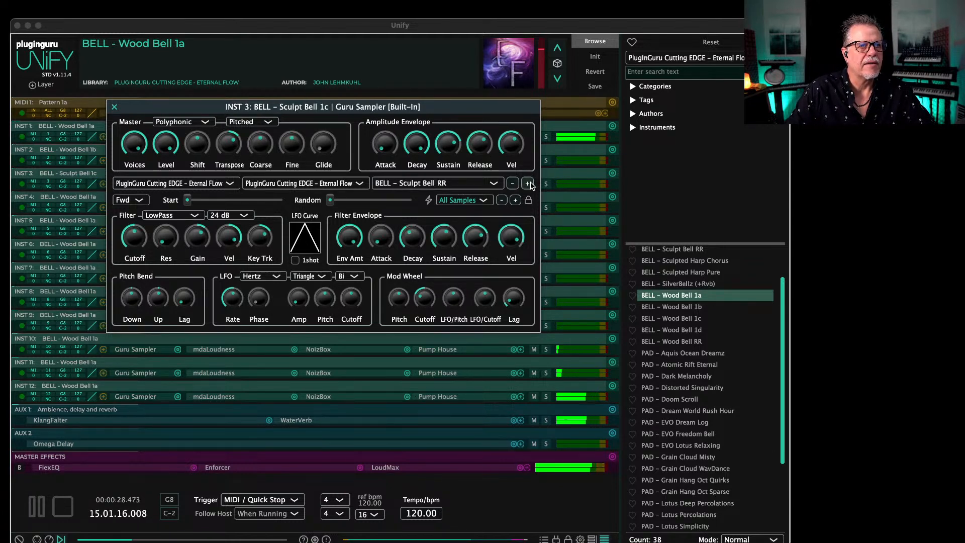
click(114, 106)
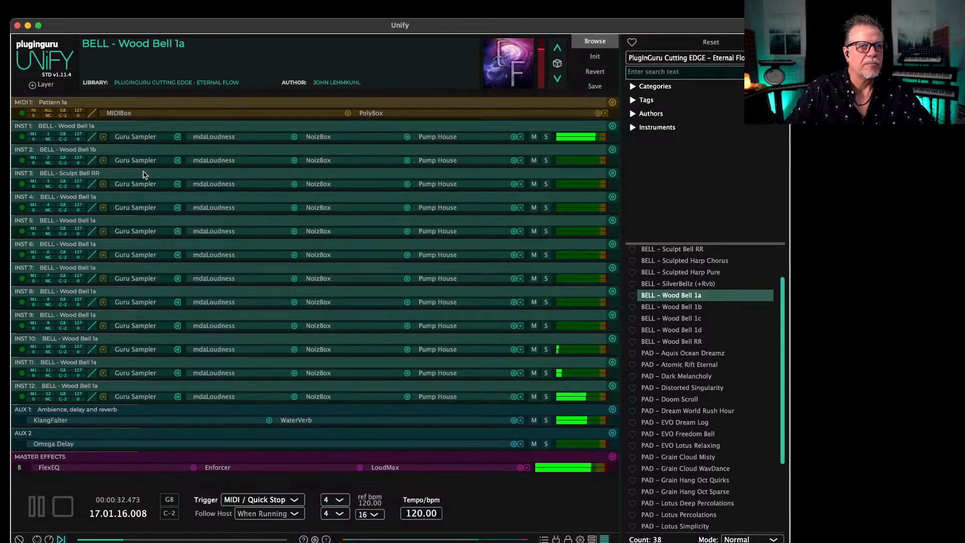
Step: Load PLUCK - Harp Chorus 1b into the INST 5 layer's Guru Sampler
click(136, 231)
click(427, 183)
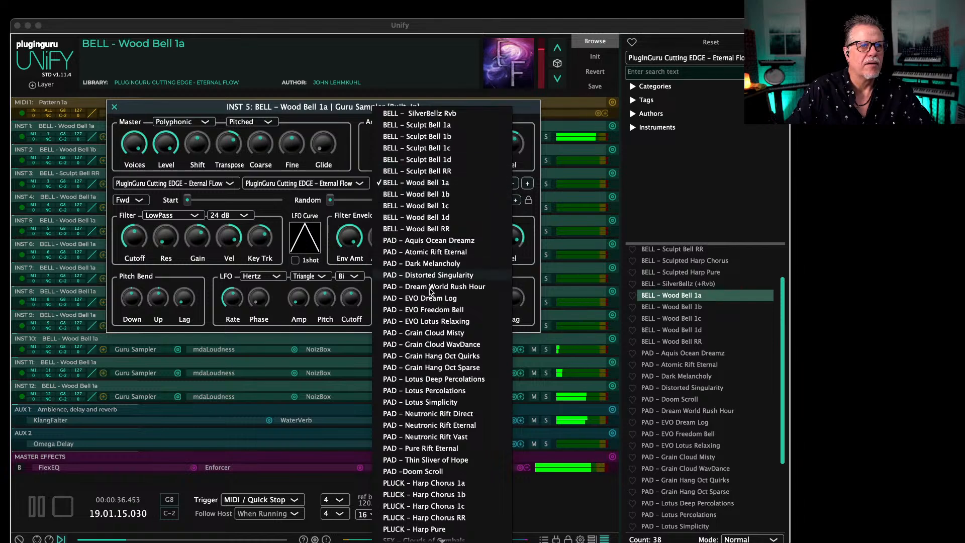
scroll(442, 252, down, 2)
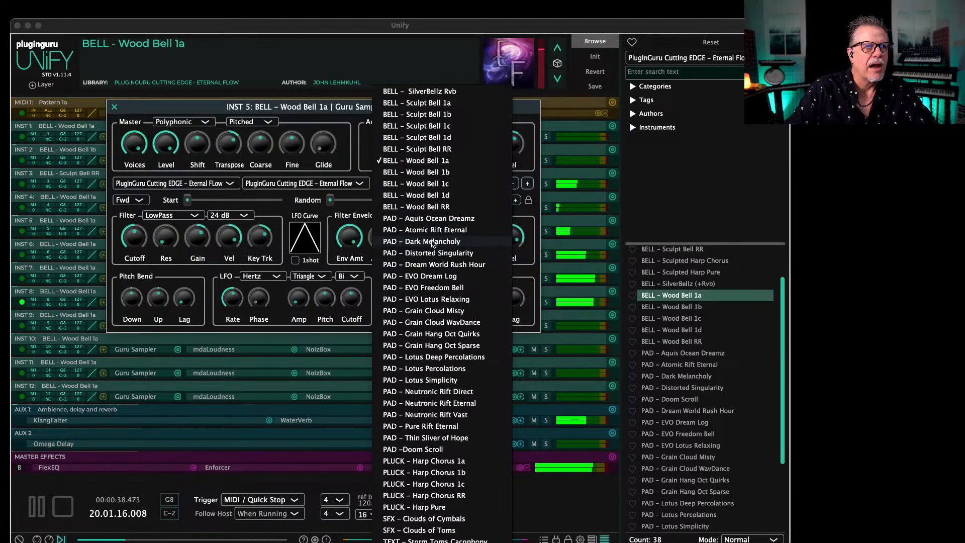
click(435, 477)
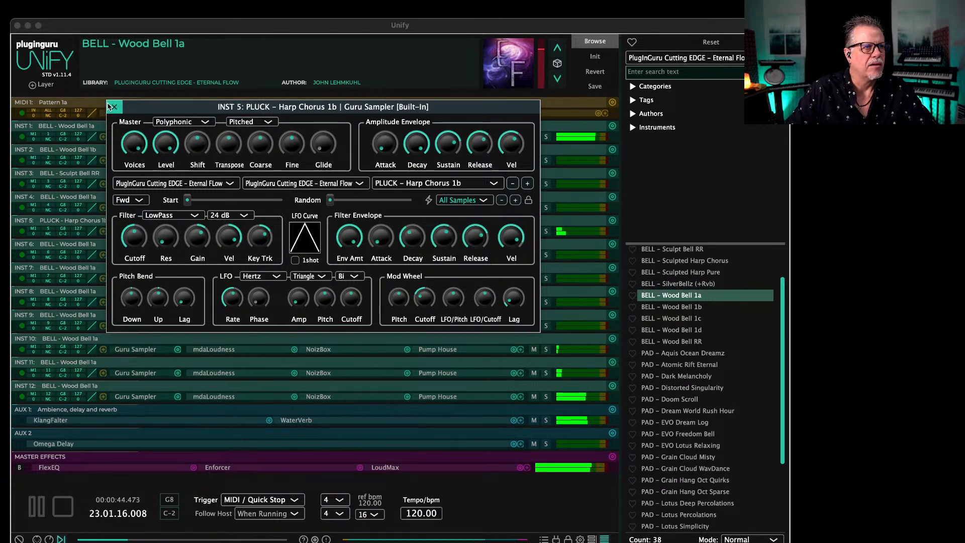
Step: Close the INST 5 sampler, load PLUCK - Harp Chorus 1b into the INST 6 layer's Guru Sampler and close that window too
click(115, 109)
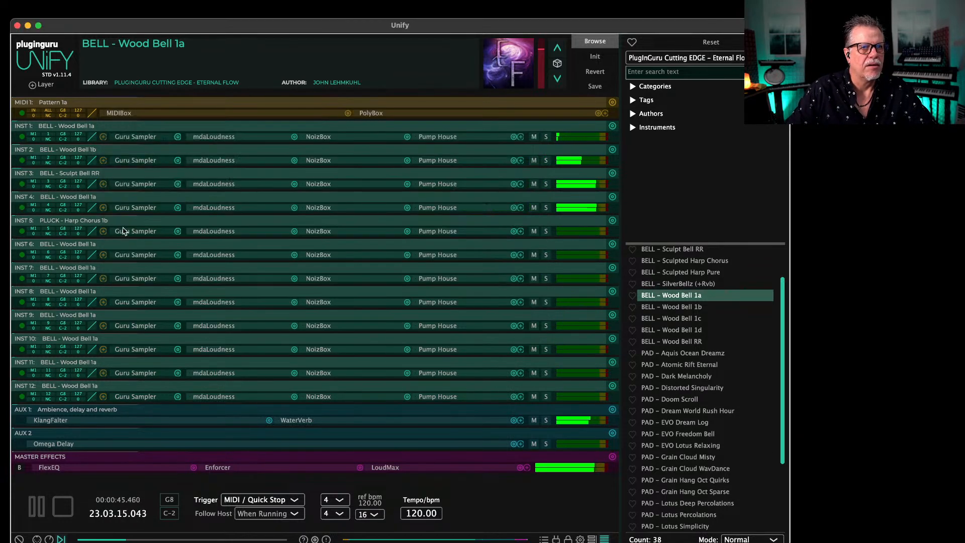
click(128, 255)
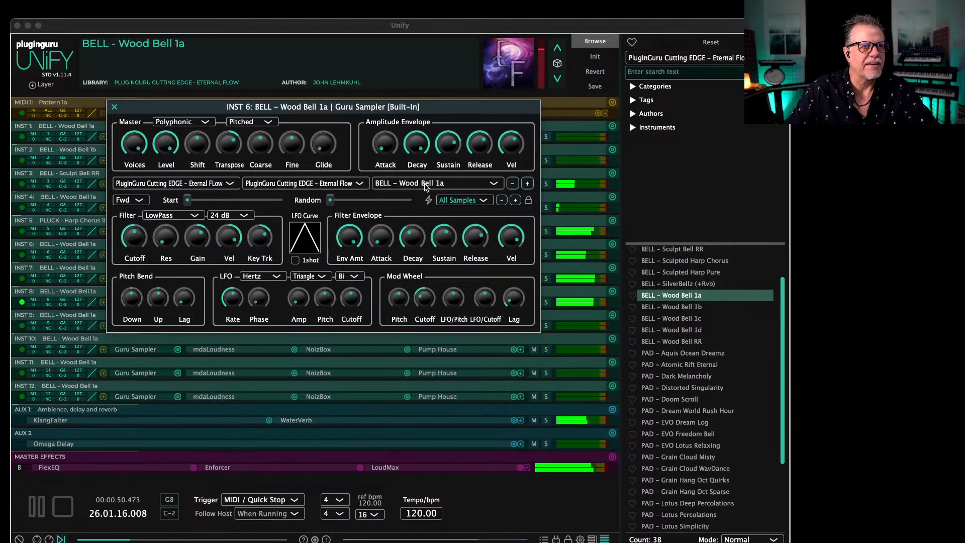
click(409, 184)
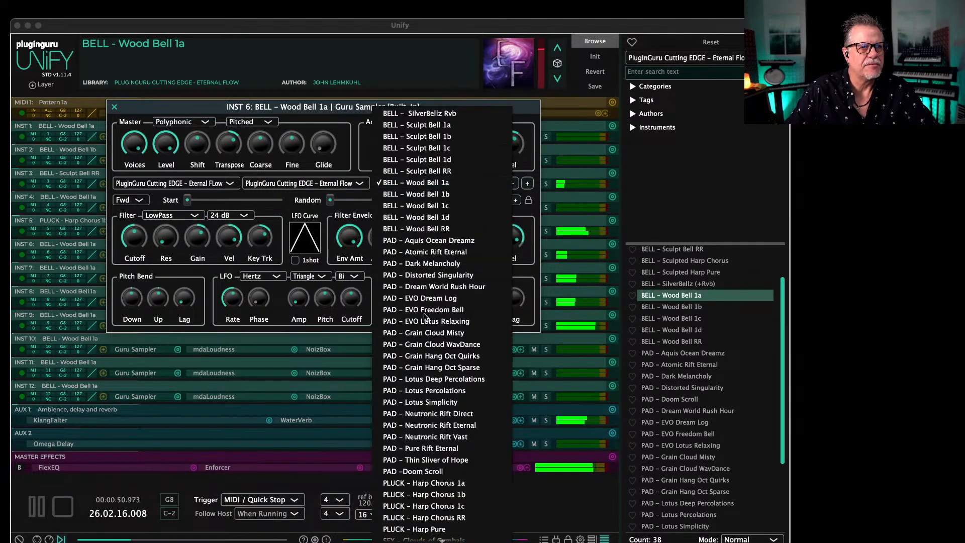
click(426, 494)
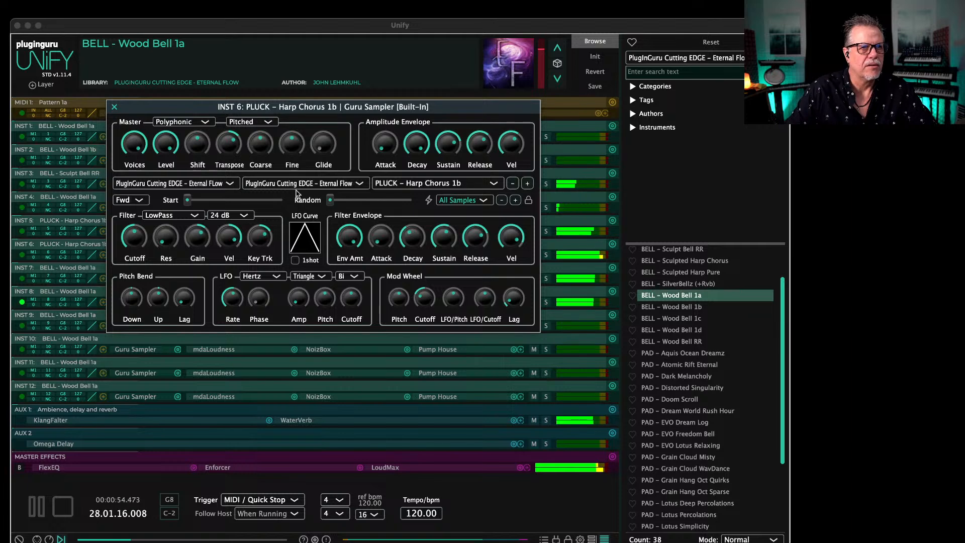
mouse_move(215, 157)
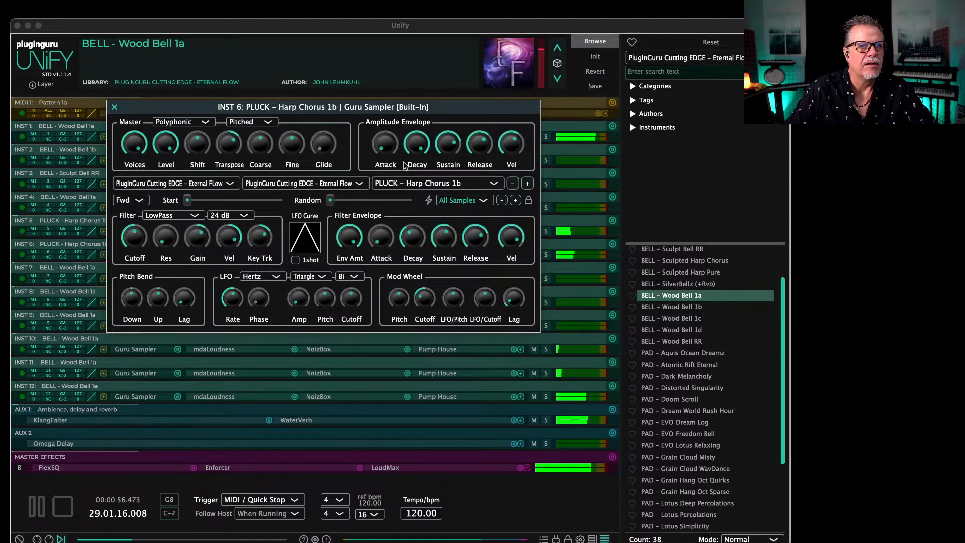
click(114, 107)
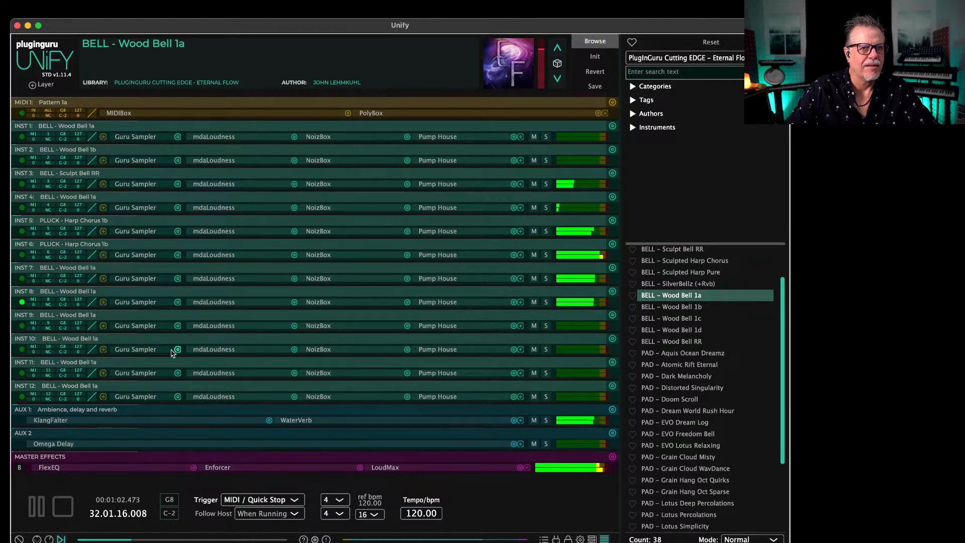
Step: Load PAD - Lotus Percolations into the INST 8 layer's Guru Sampler and advance through the following sounds to PAD - Neutronic Rift Eternal
click(134, 301)
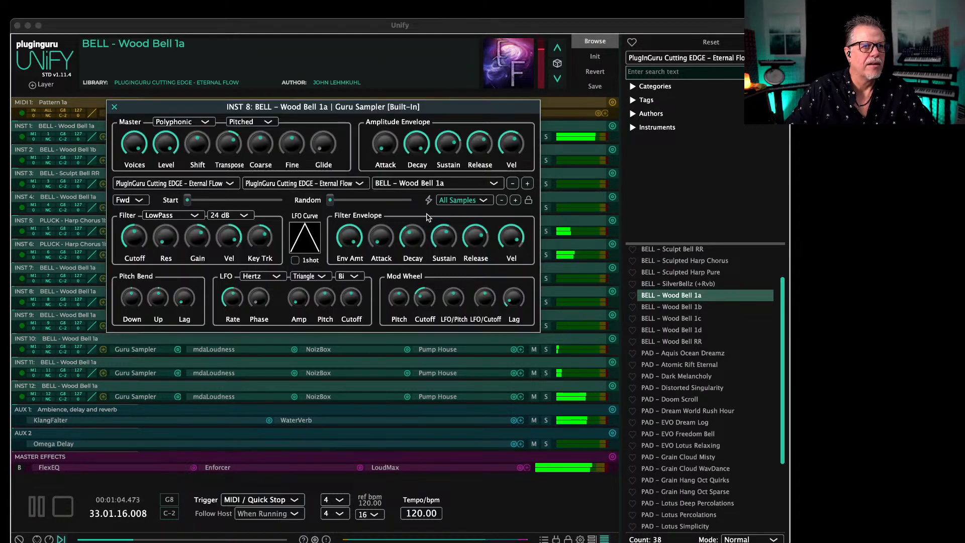
click(435, 182)
click(420, 394)
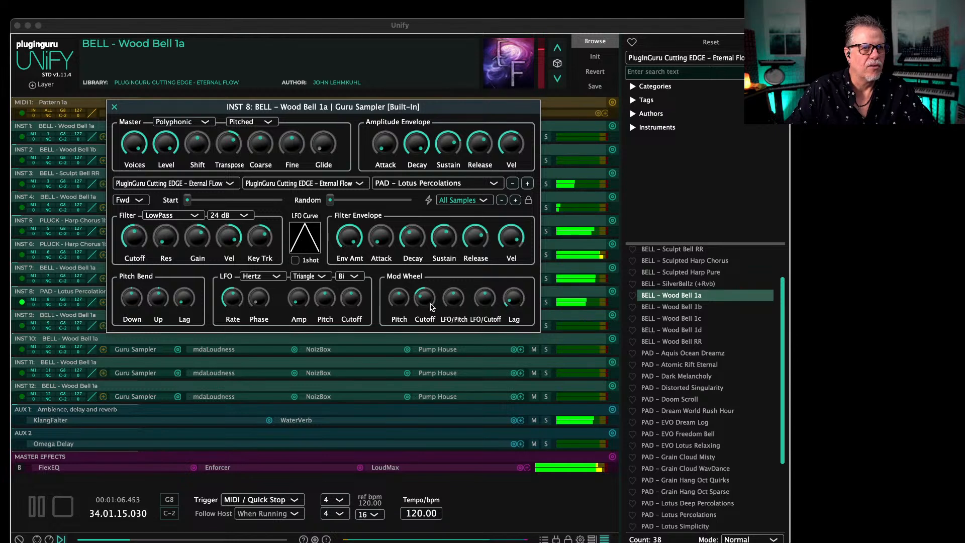
click(527, 185)
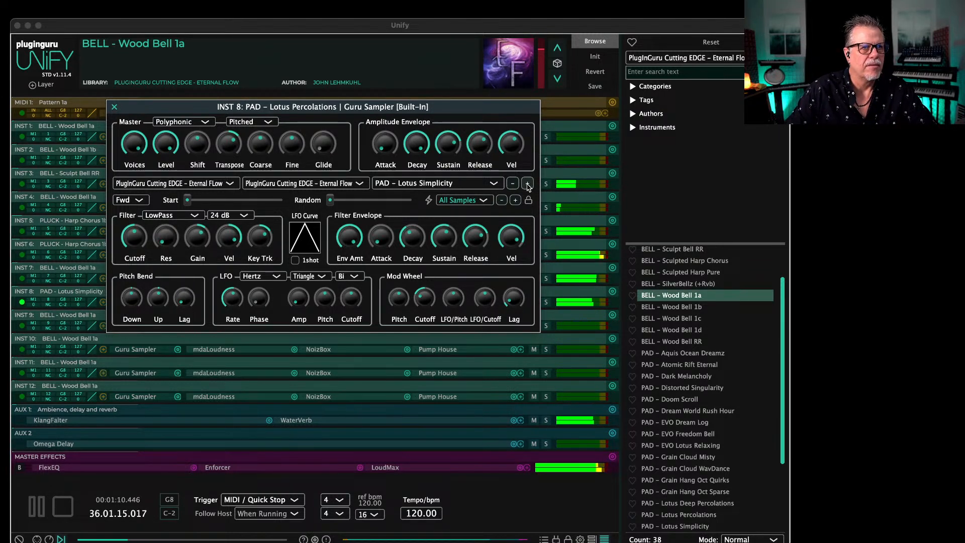
click(527, 185)
click(527, 185)
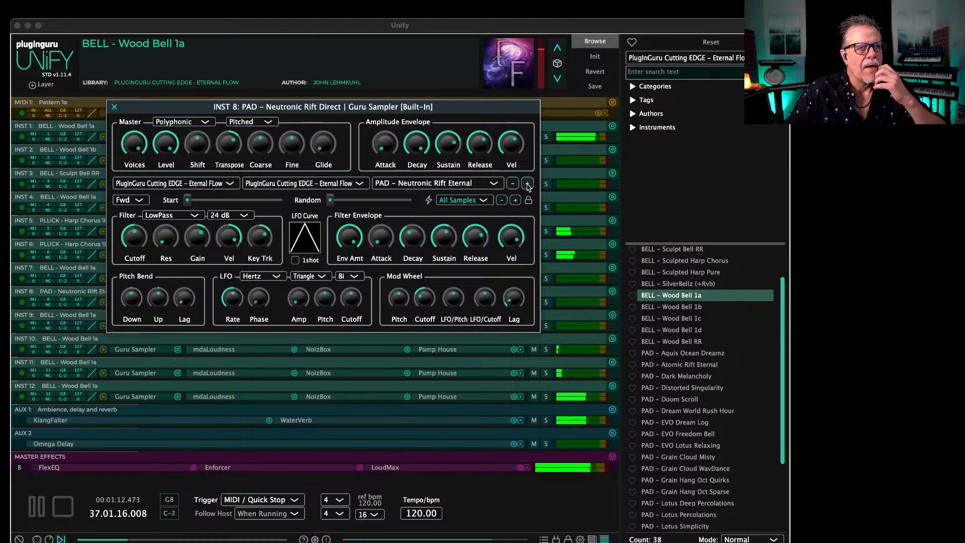
Step: Move the INST 8 sample start to about a third, shorten the amplitude release to 0.667 sec and close the sampler
drag(184, 201, 218, 201)
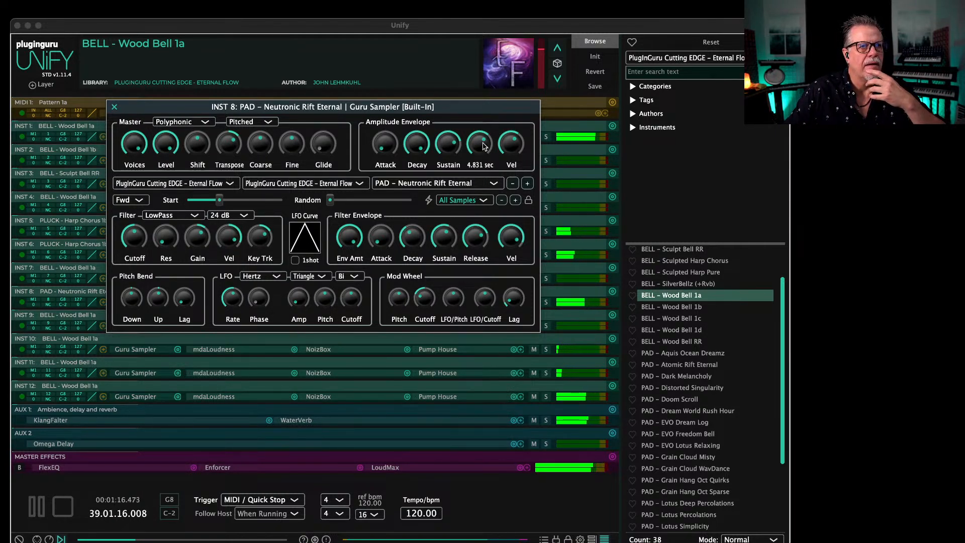
drag(478, 147, 478, 171)
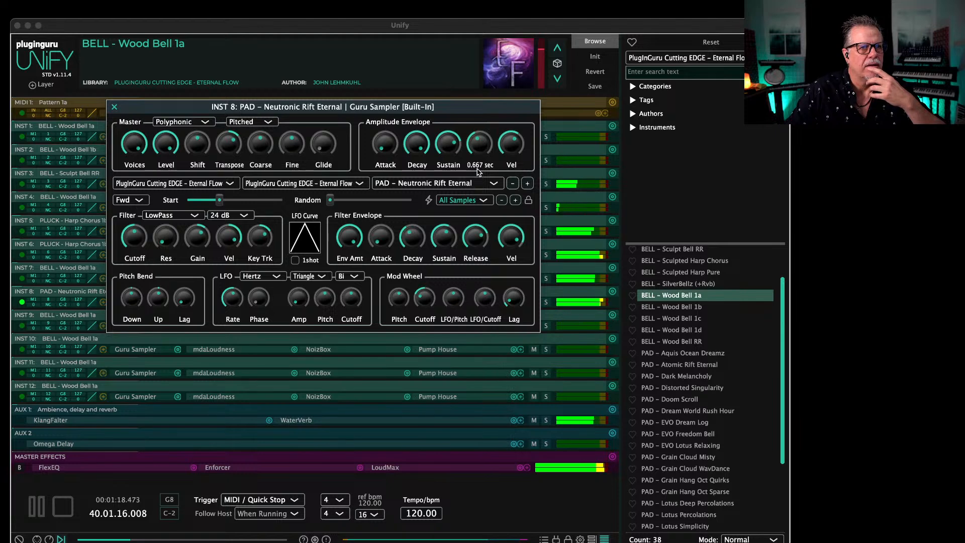
click(114, 106)
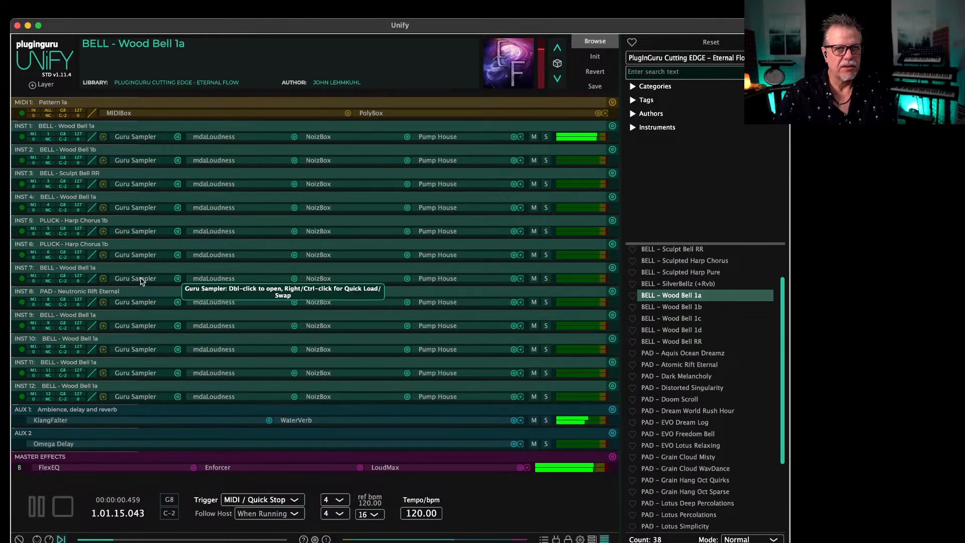
Step: Change the INST 4 layer's Guru Sampler sound to PAD - EVO Lotus Relaxing
click(136, 208)
click(431, 183)
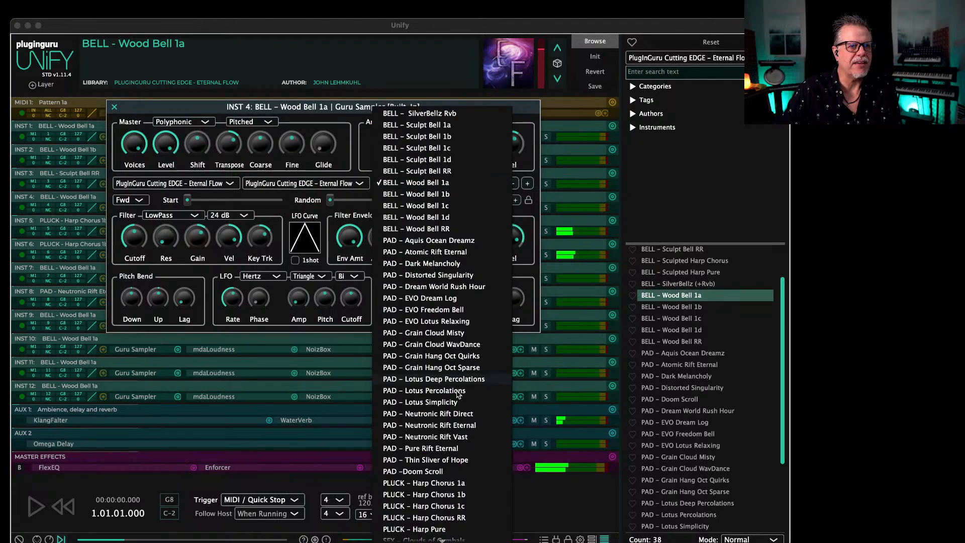
click(439, 321)
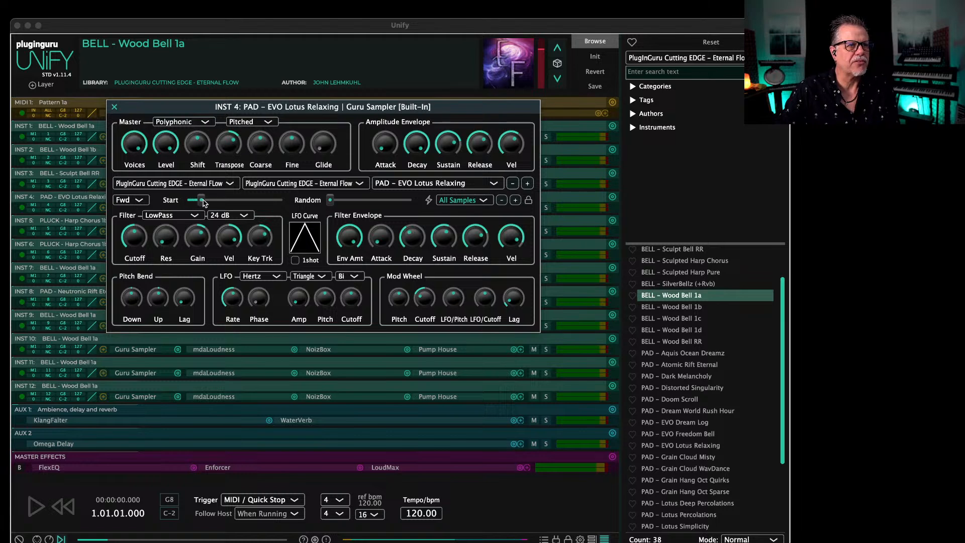
Step: Tame the INST 4 pad with a later sample start, shorter amplitude release and lower level, then close its sampler
drag(480, 146, 480, 183)
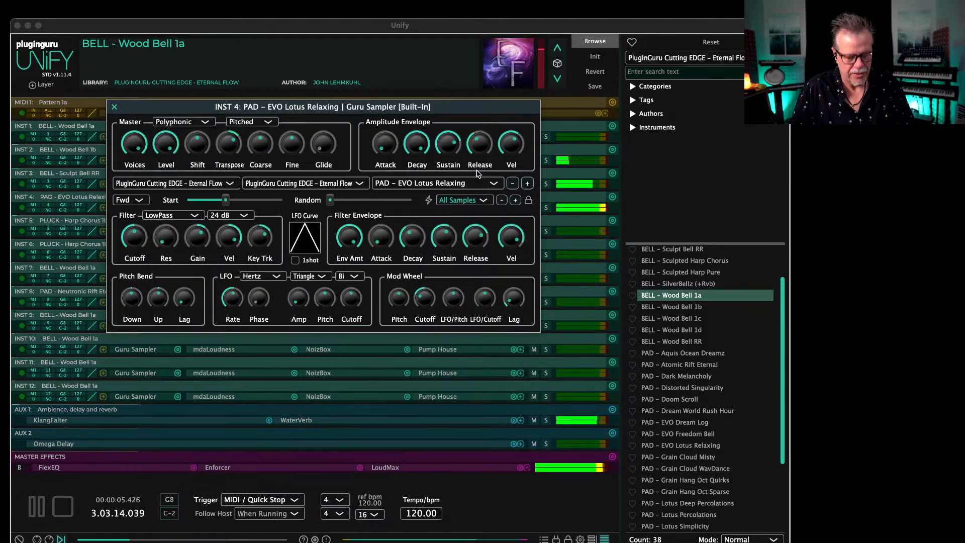
drag(166, 143, 160, 184)
click(114, 106)
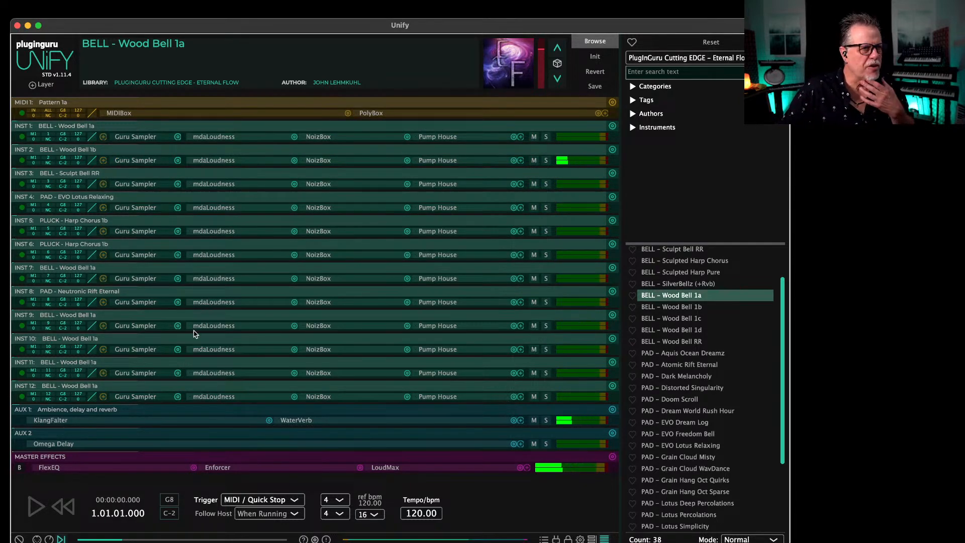
Step: Try to load a sound from the PlugInGuru MegaMagic Dreams library into the INST 9 layer's Guru Sampler
click(132, 327)
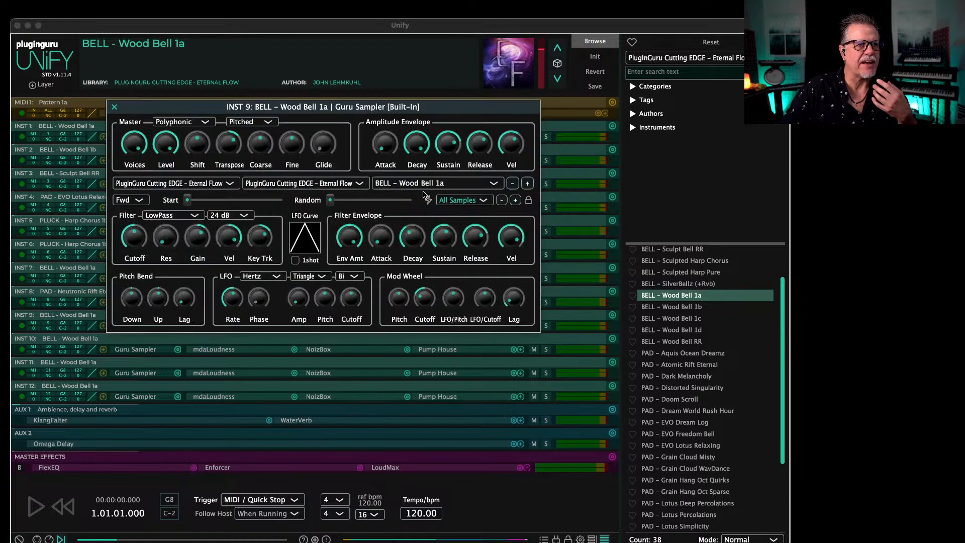
click(434, 185)
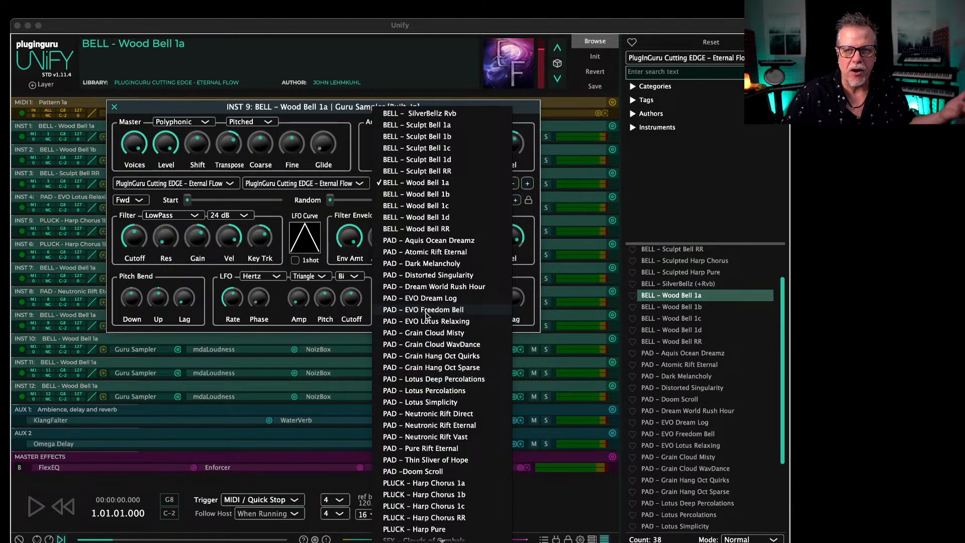
click(305, 186)
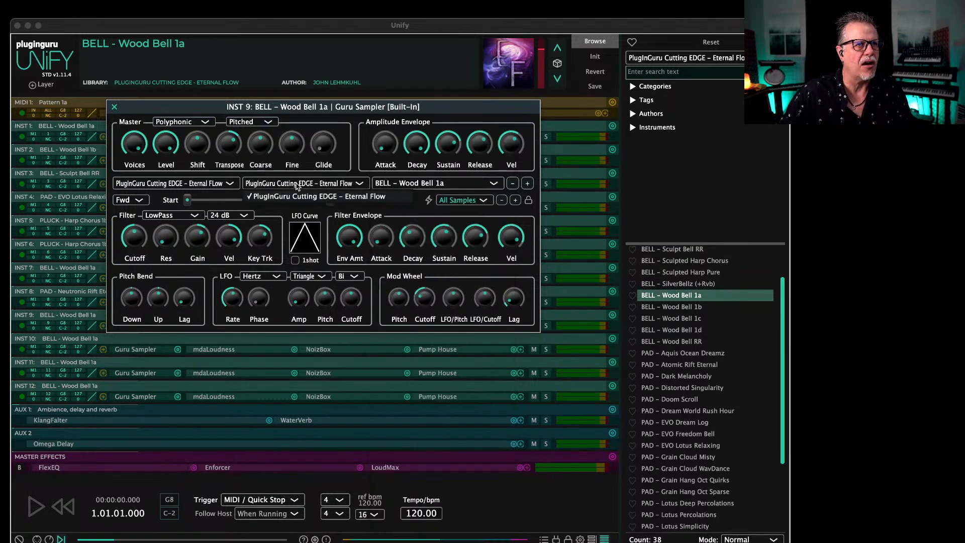
click(200, 183)
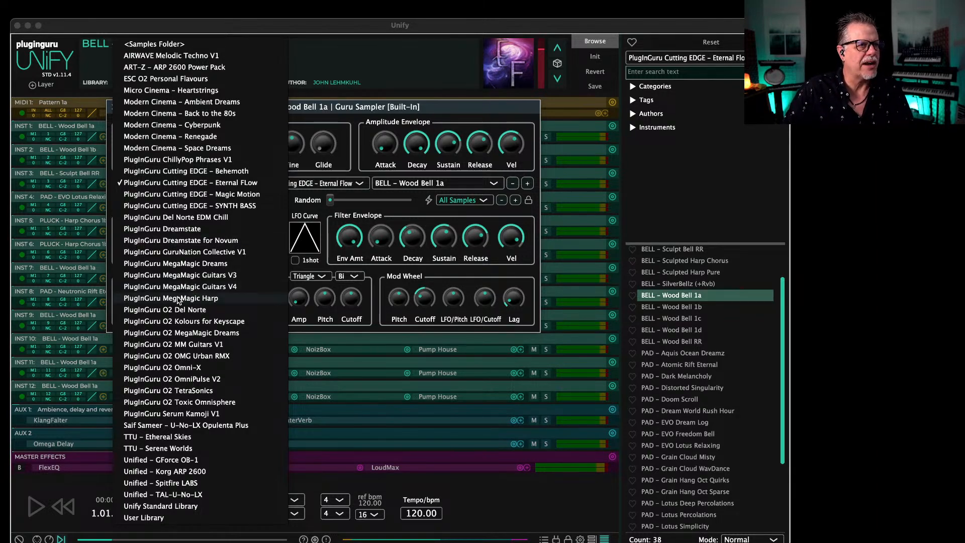
click(184, 264)
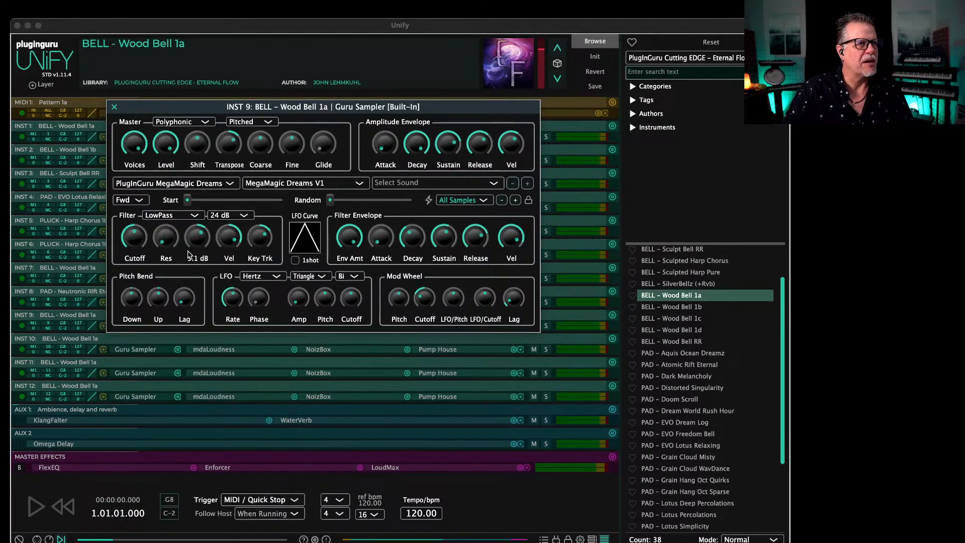
click(421, 184)
click(336, 184)
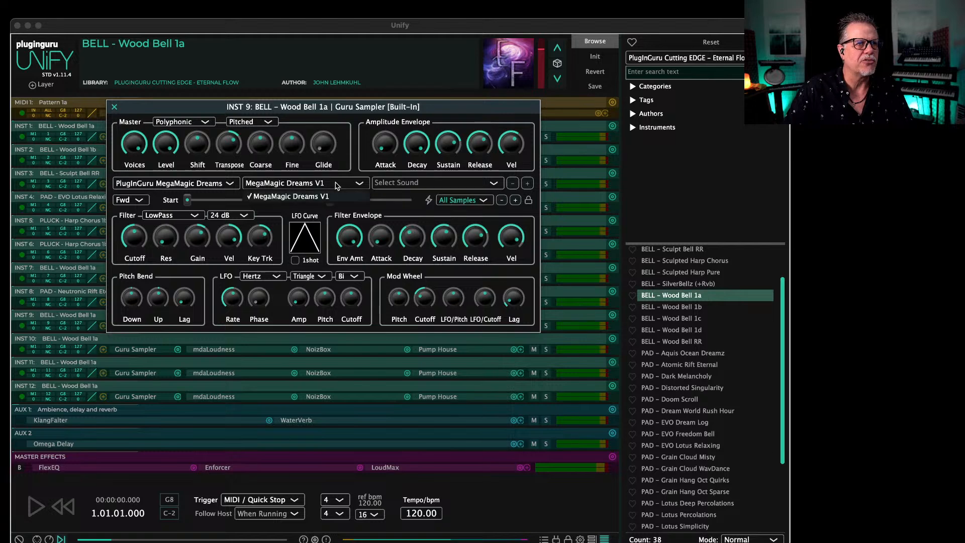
click(323, 196)
click(427, 182)
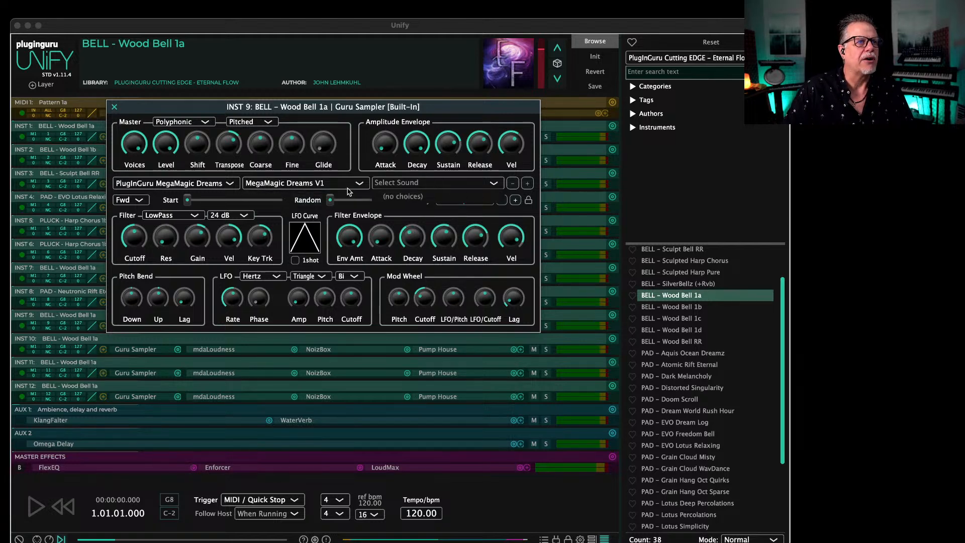
click(315, 187)
Step: Load MOTION BELL - MM Eternis Eternal from the PlugInGuru Cutting EDGE - Magic Motion library into the INST 9 sampler
click(210, 187)
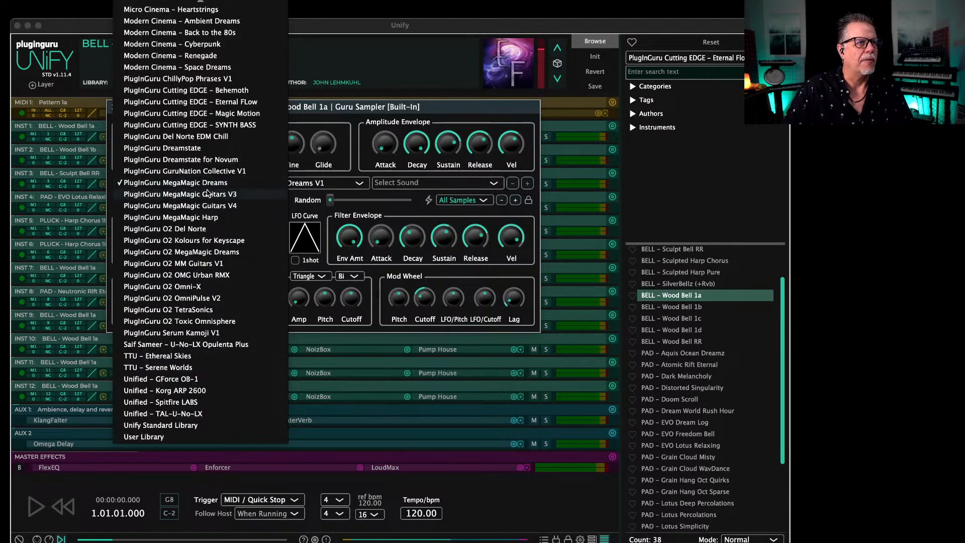
click(190, 113)
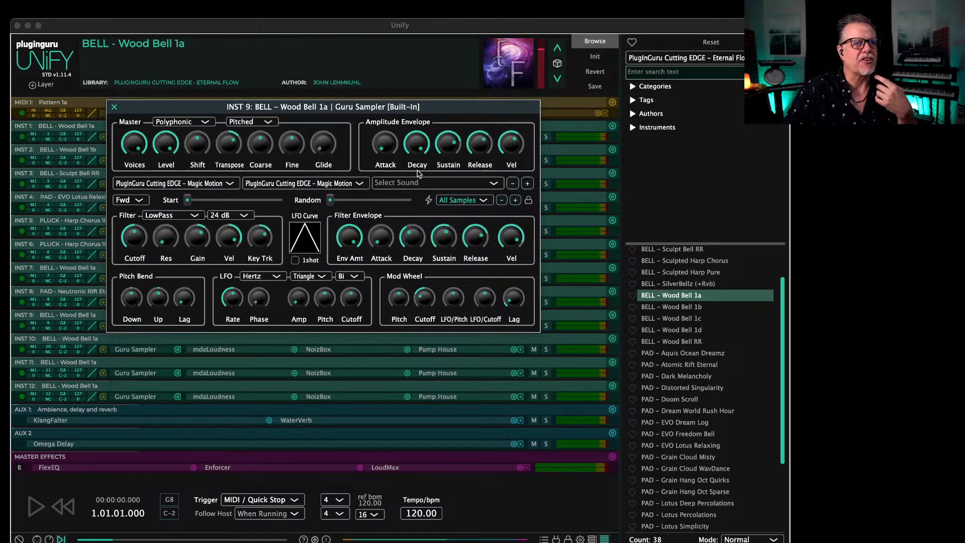
click(432, 181)
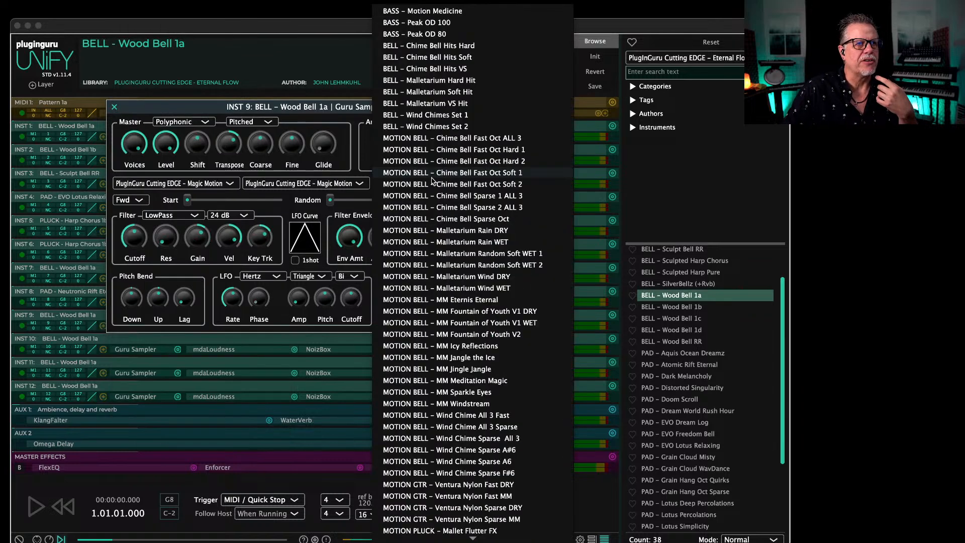
click(467, 301)
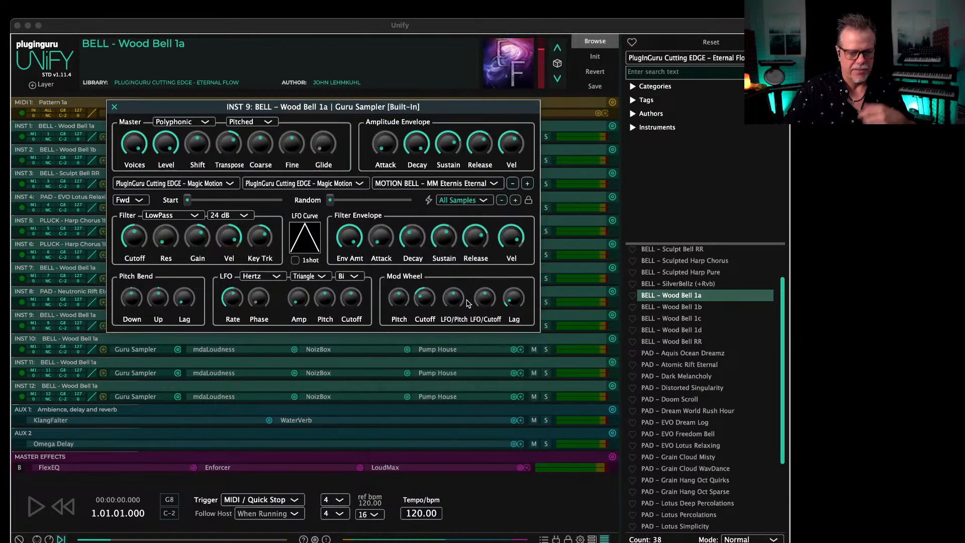
Step: Play the pattern with INST 9 soloed and switch its sound to PAD - Grain Hang Oct Quirks from the Cutting EDGE - Eternal Flow library
key(space)
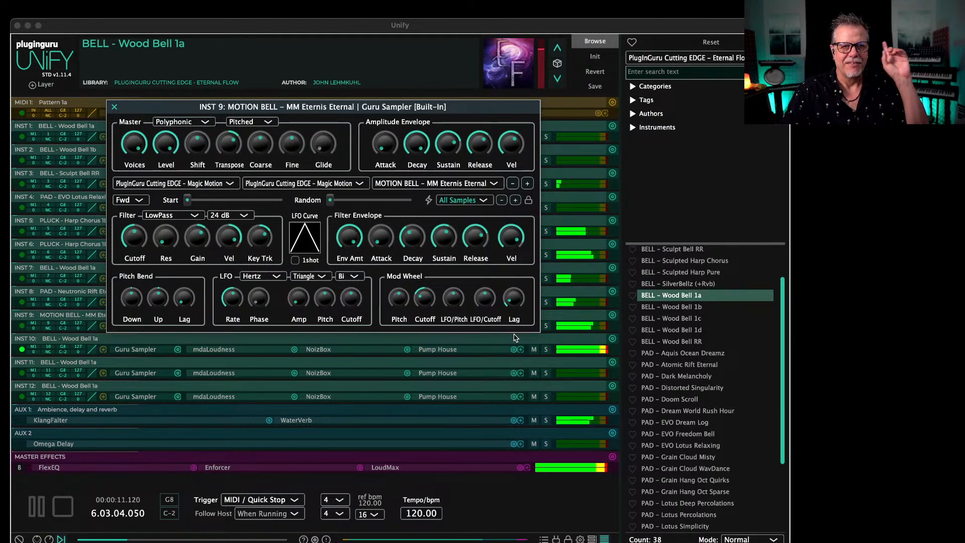
click(546, 325)
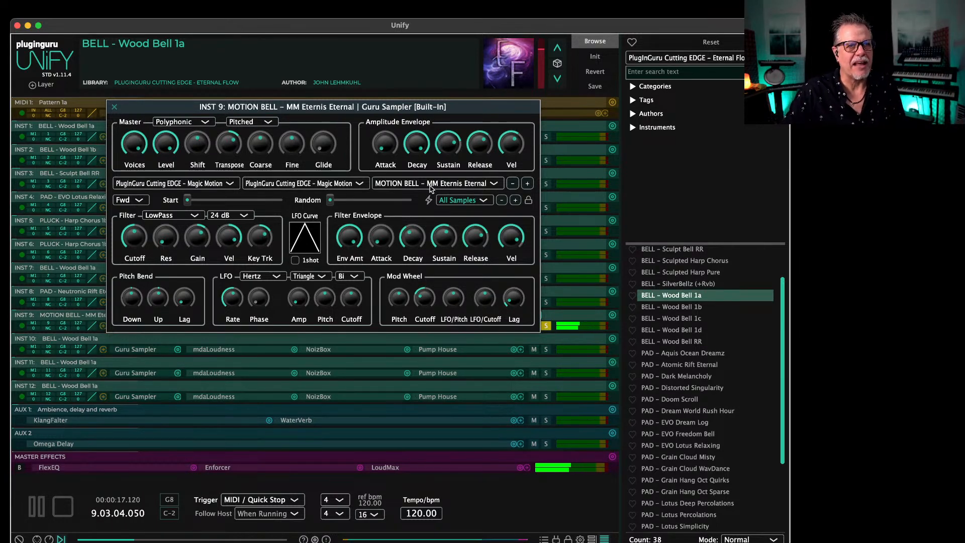
click(207, 184)
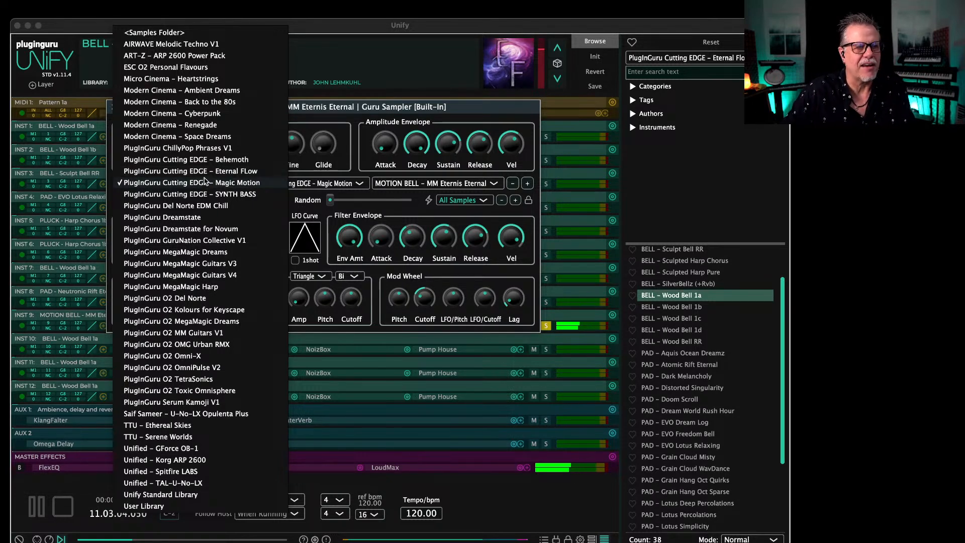
click(239, 172)
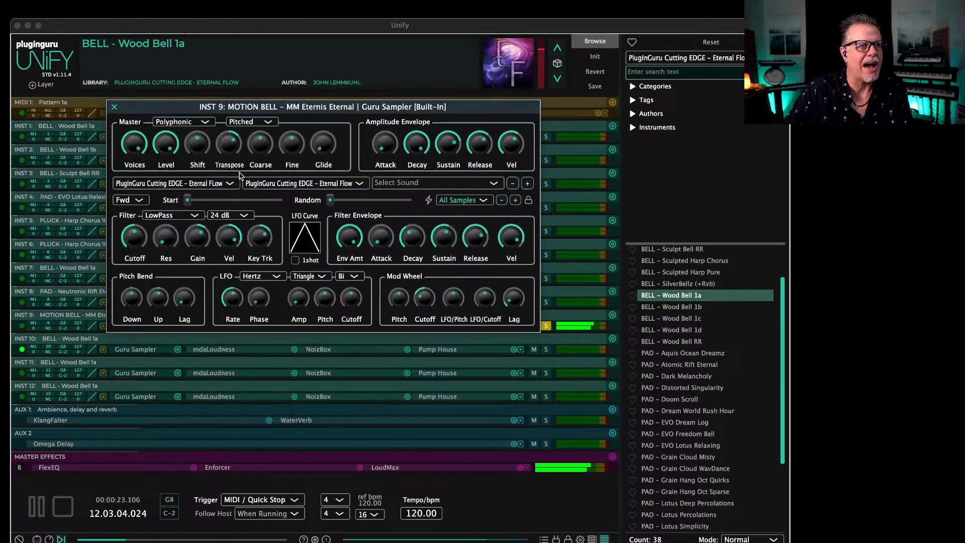
click(416, 184)
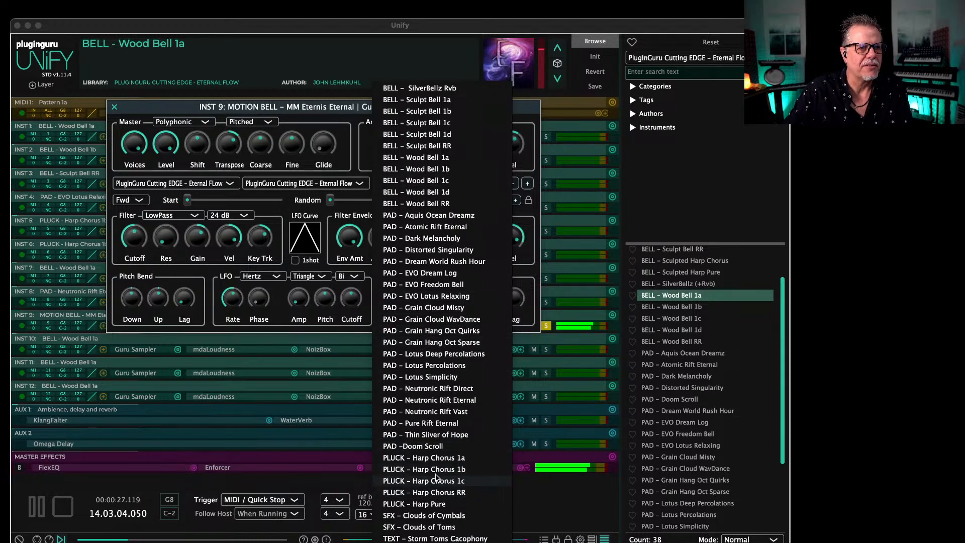
click(437, 331)
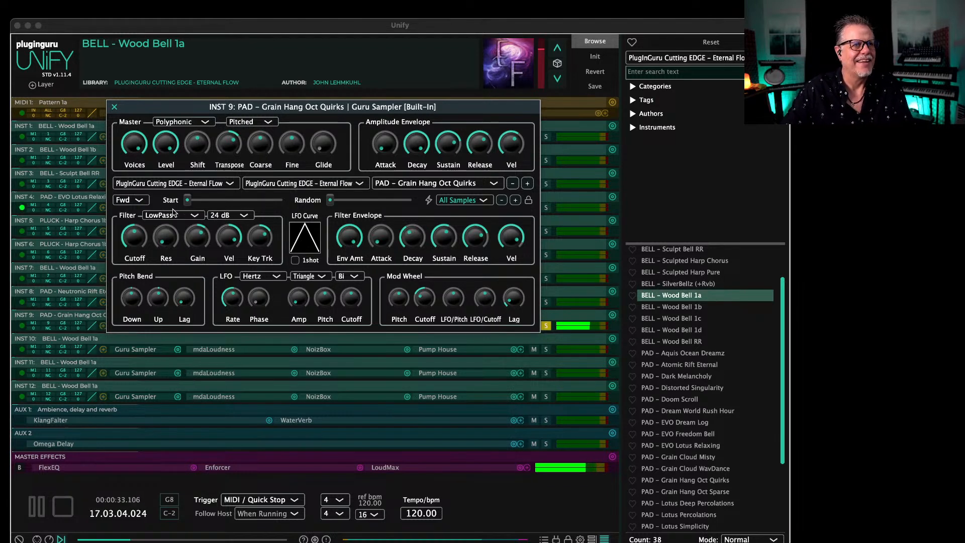
Step: Set the INST 9 sampler filter to HighPass, reduce its filter velocity amount, shorten the amplitude release and close the sampler
click(155, 215)
click(168, 242)
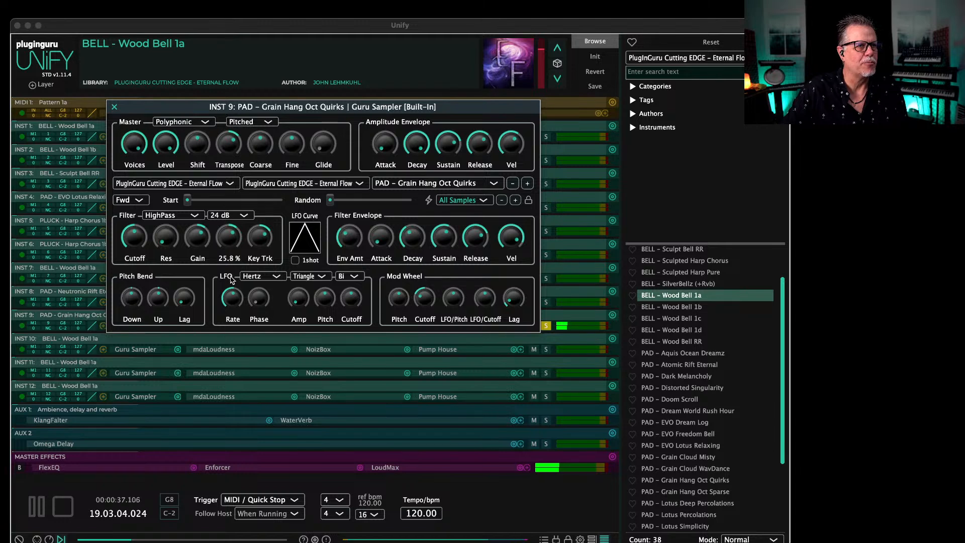
drag(135, 271, 135, 264)
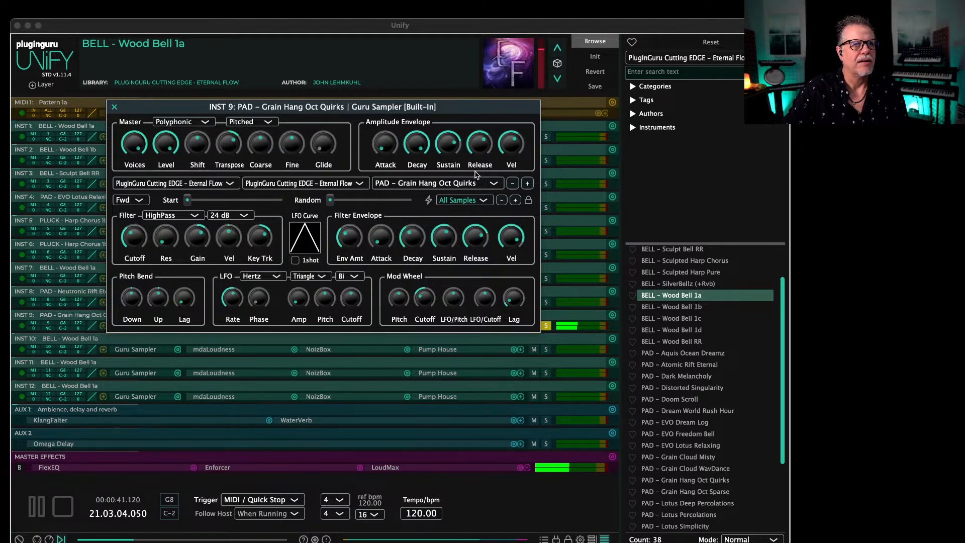
mouse_move(481, 161)
mouse_down()
mouse_move(453, 152)
mouse_move(474, 156)
mouse_up()
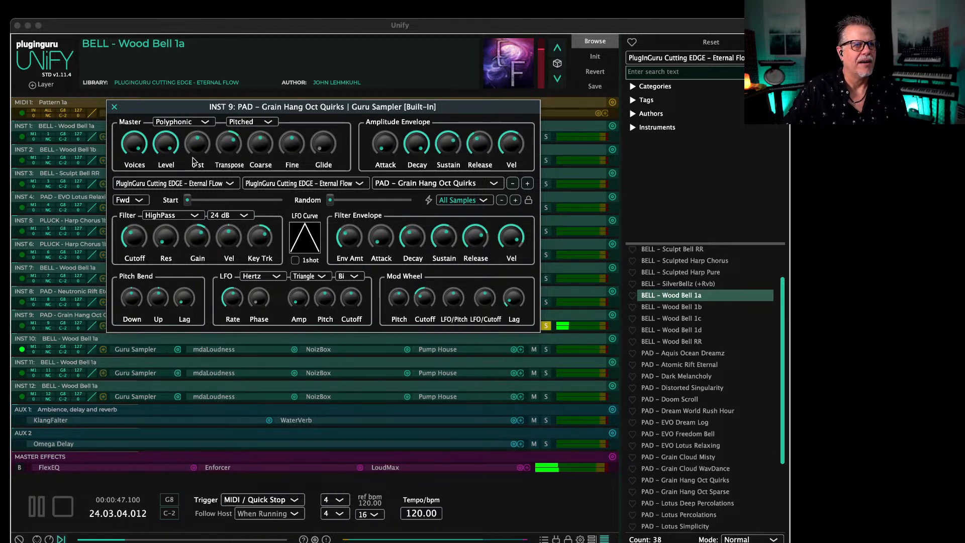
click(114, 107)
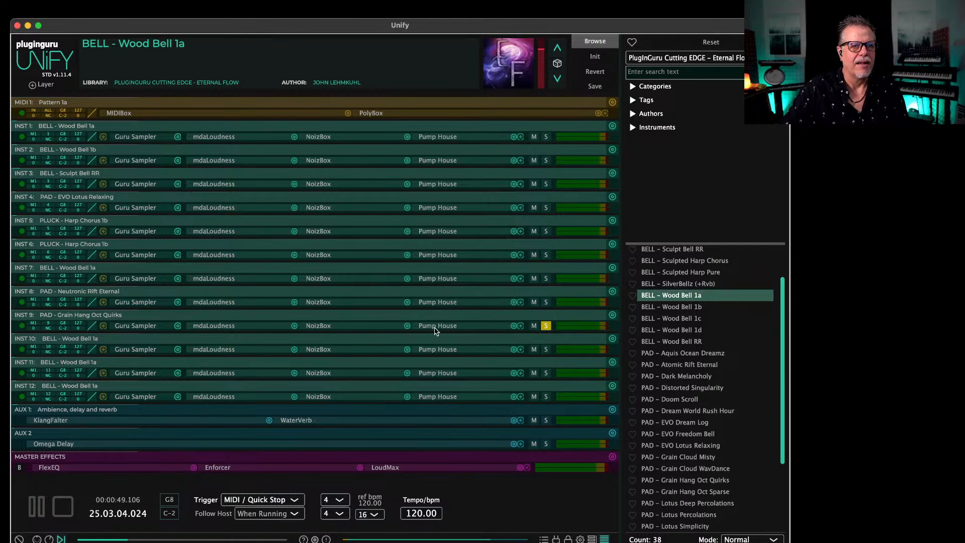
Step: Replace NoizBox on INST 9 with the Dragonfly Hall reverb at about 3.9 sec decay, and unsolo the layer
click(407, 326)
mouse_move(453, 249)
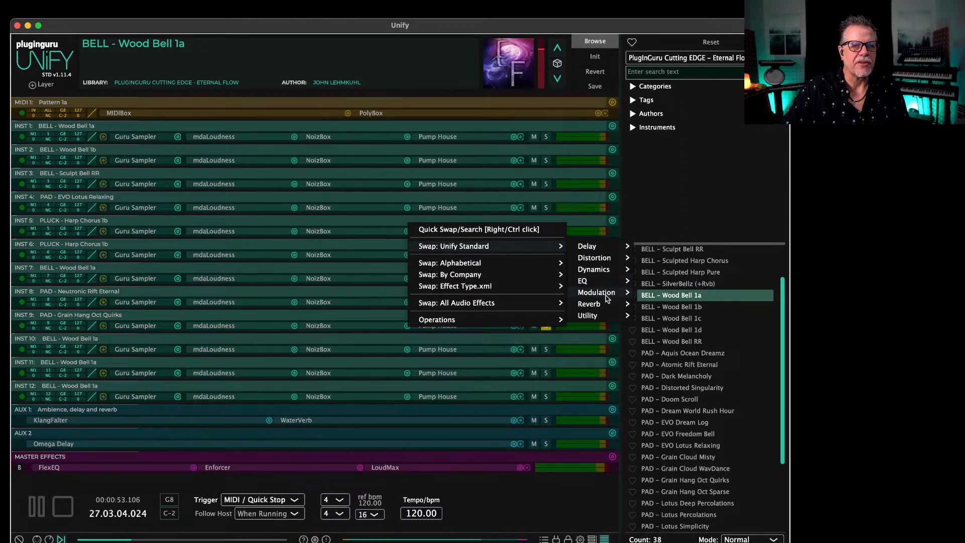
mouse_move(590, 304)
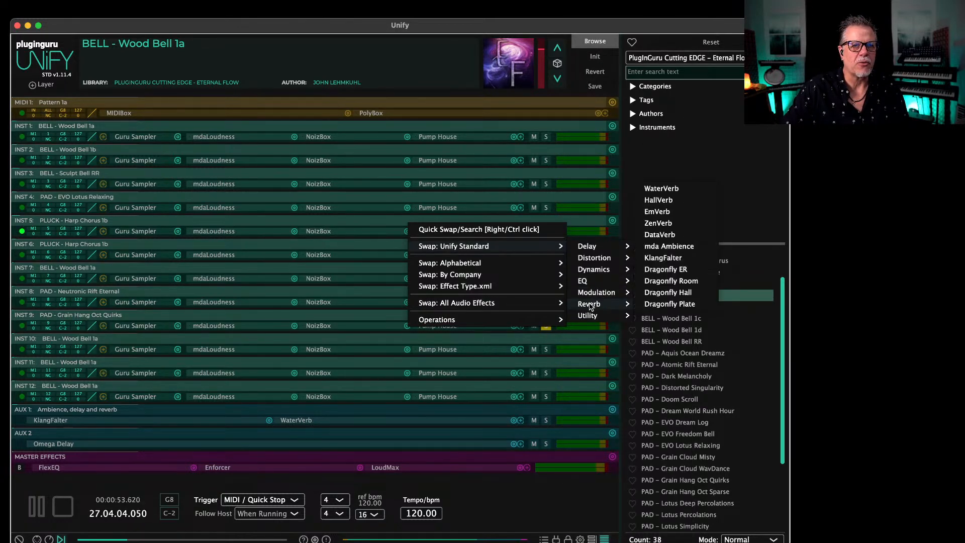
click(668, 293)
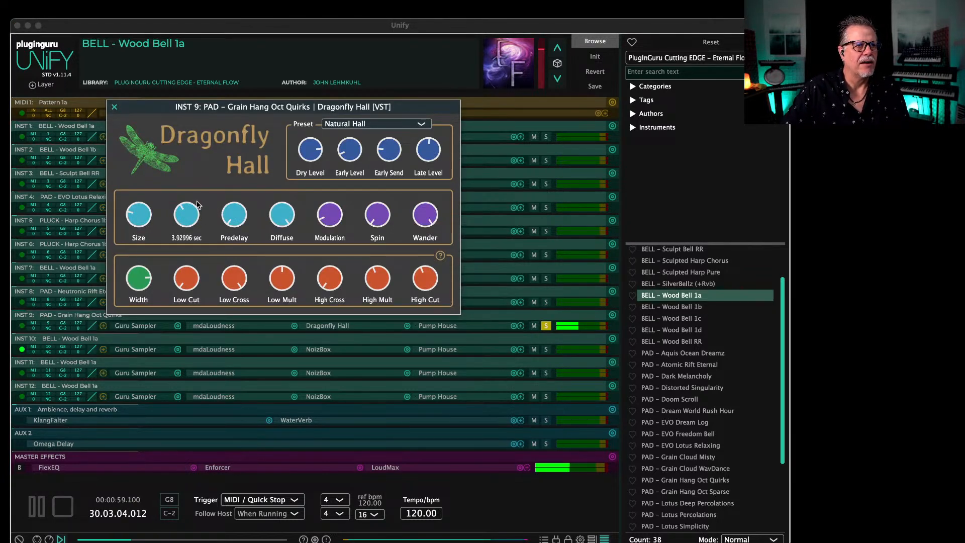
click(114, 108)
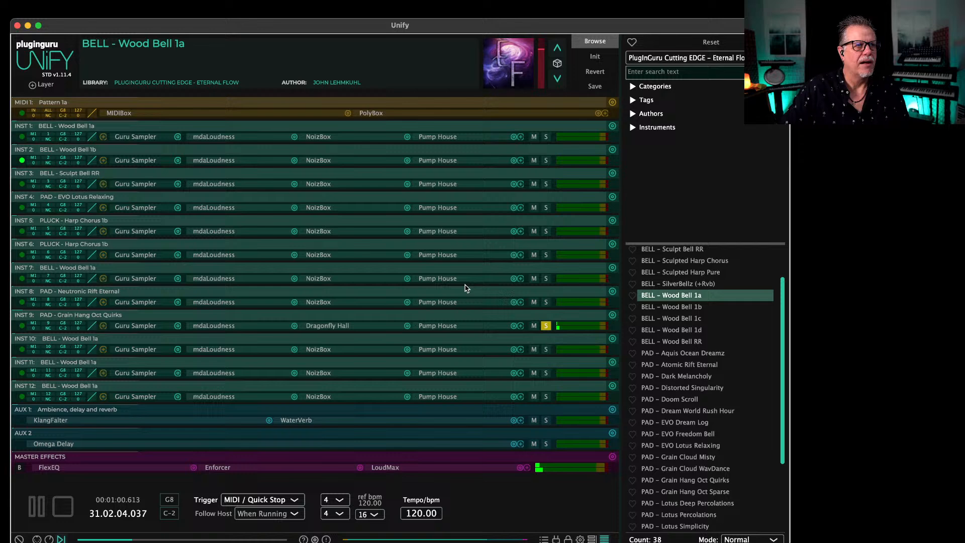
click(546, 326)
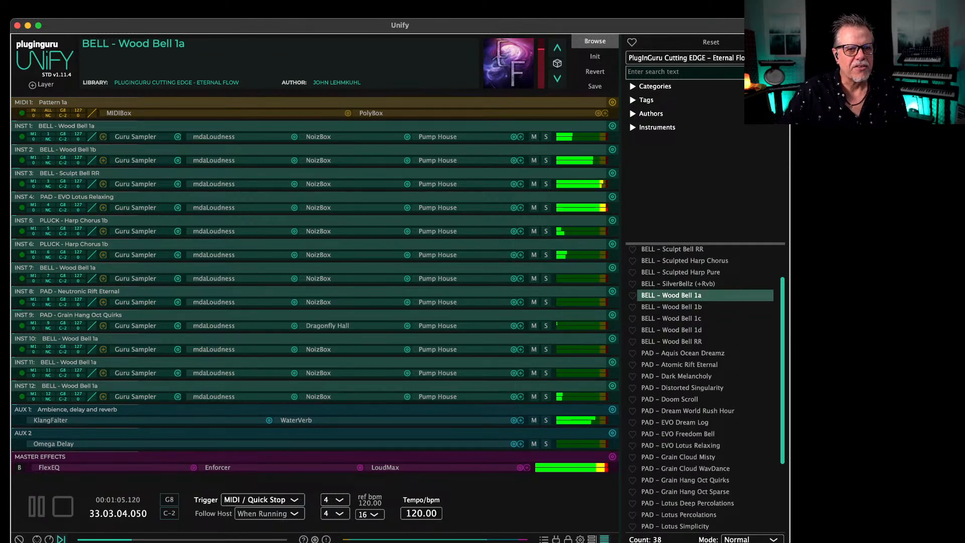
Step: Switch to the larger layer view with mixer controls and lower the INST 4 level to -13 dB
click(591, 540)
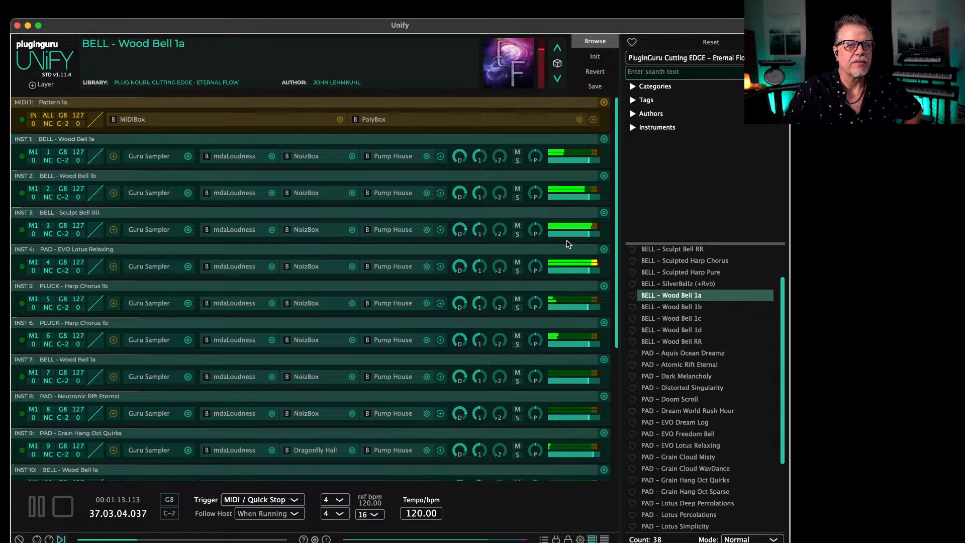
drag(580, 271, 570, 273)
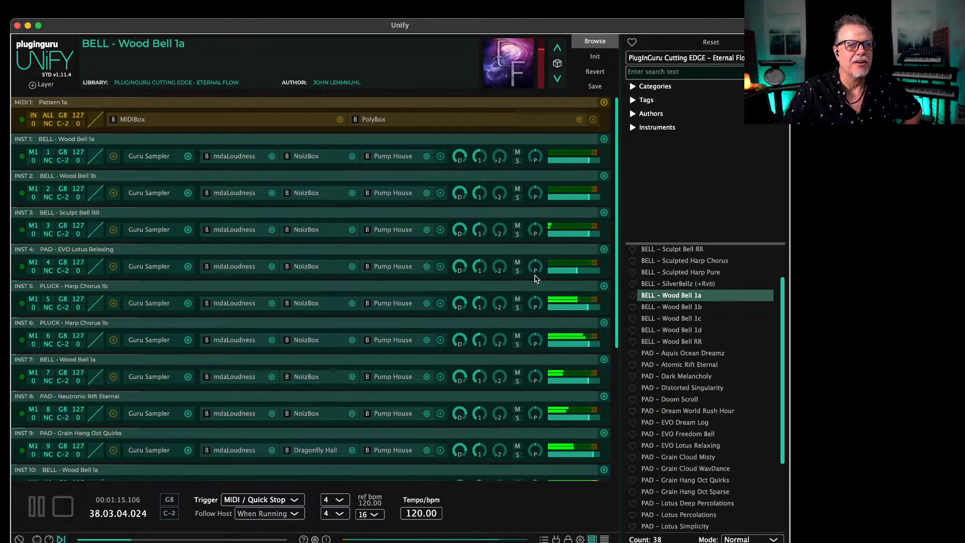
drag(484, 267, 484, 262)
drag(556, 269, 556, 270)
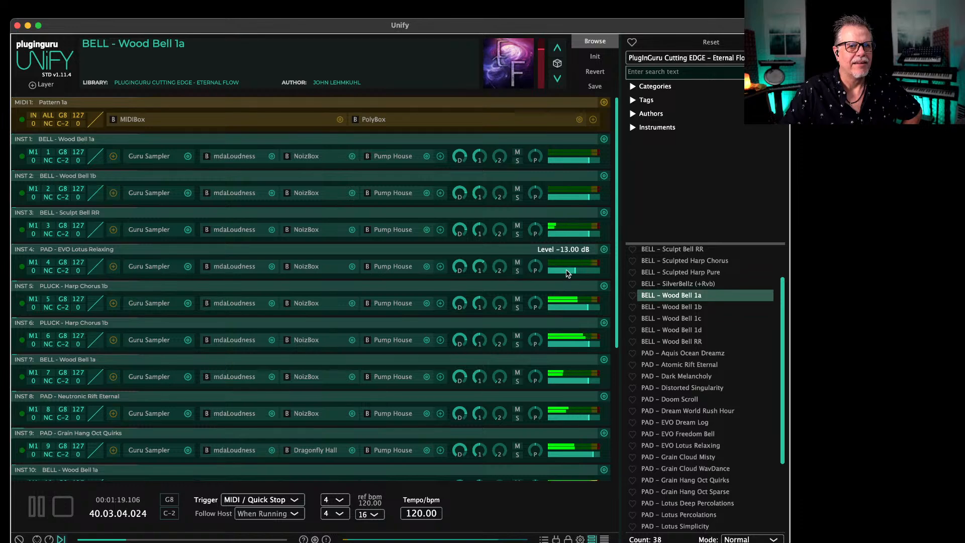
Step: Solo INST 4 and set its sampler LFO to a Custom one-shot shape with Uni polarity and a high pitch amount
click(517, 271)
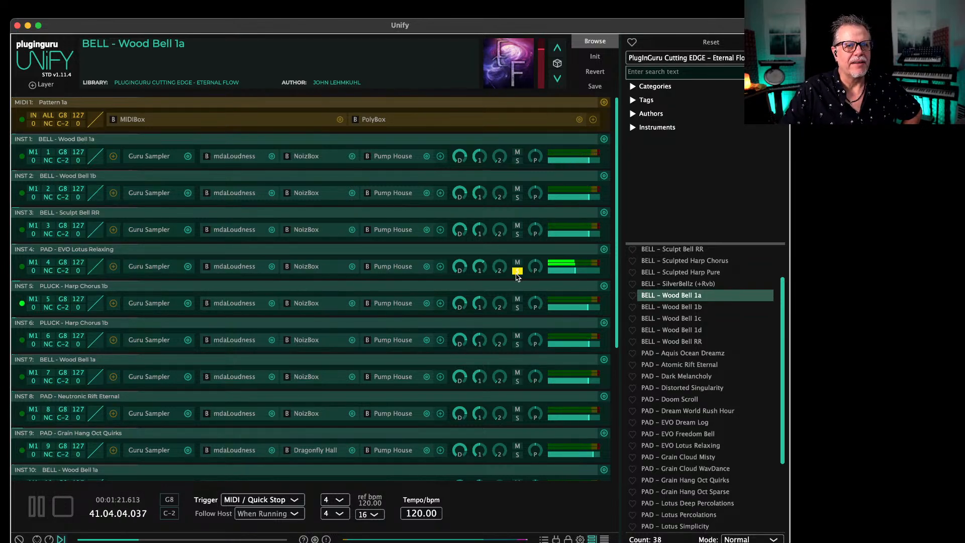
click(155, 269)
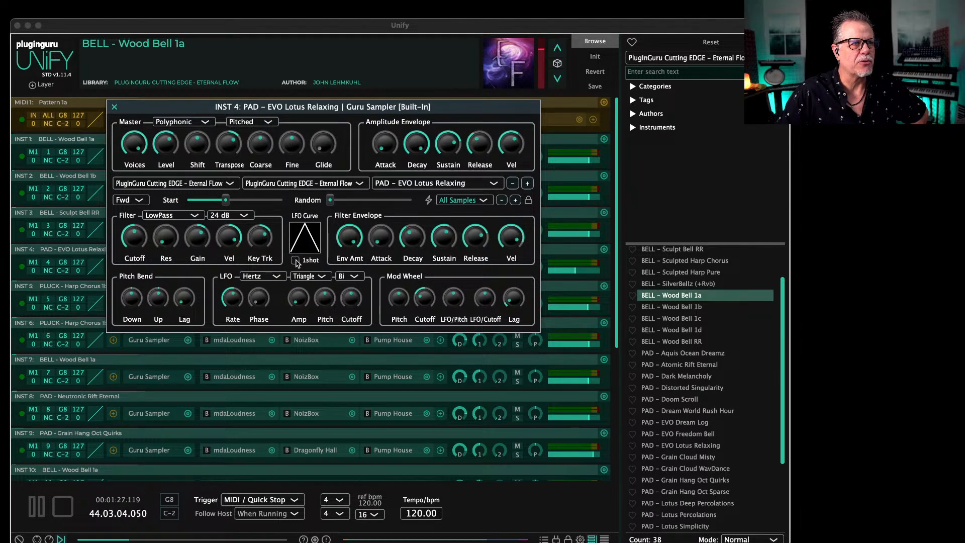
click(309, 277)
click(307, 345)
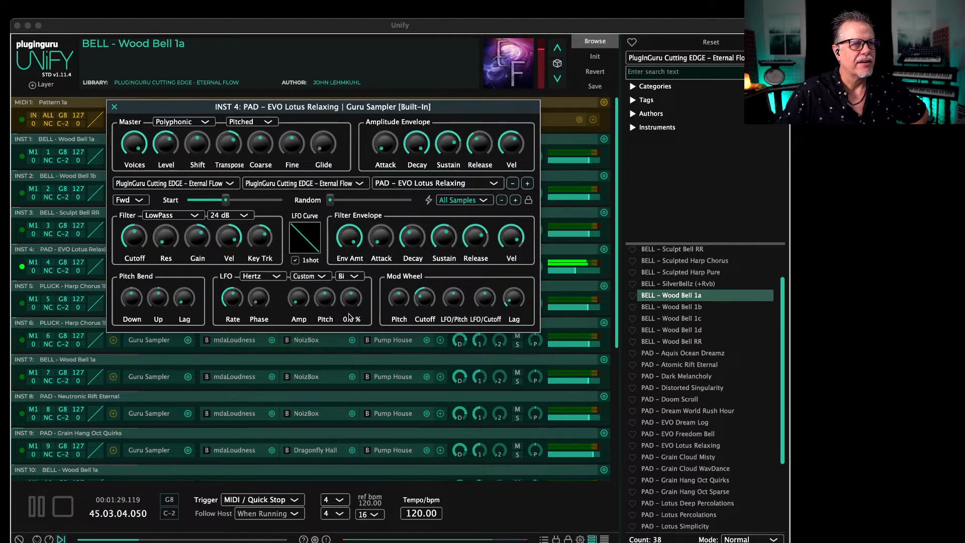
drag(333, 305, 330, 259)
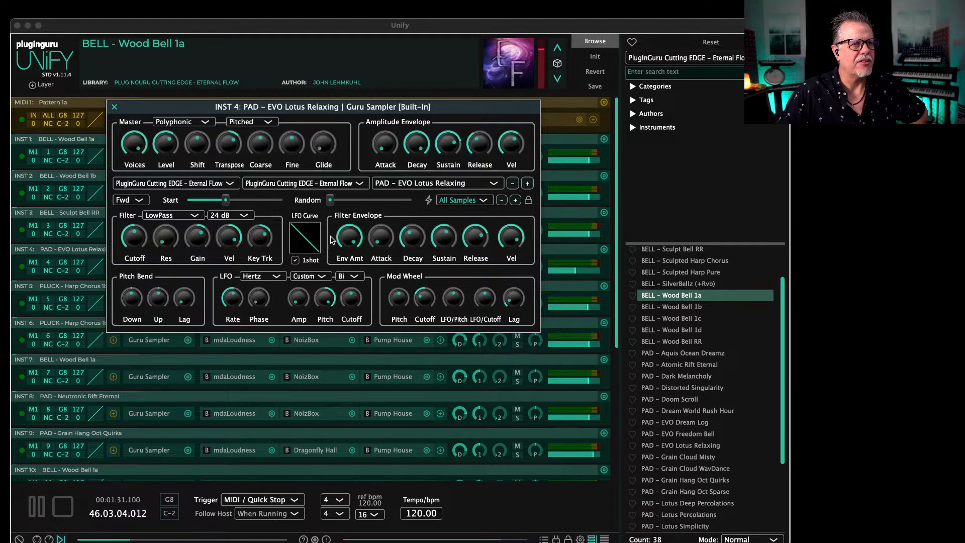
click(347, 275)
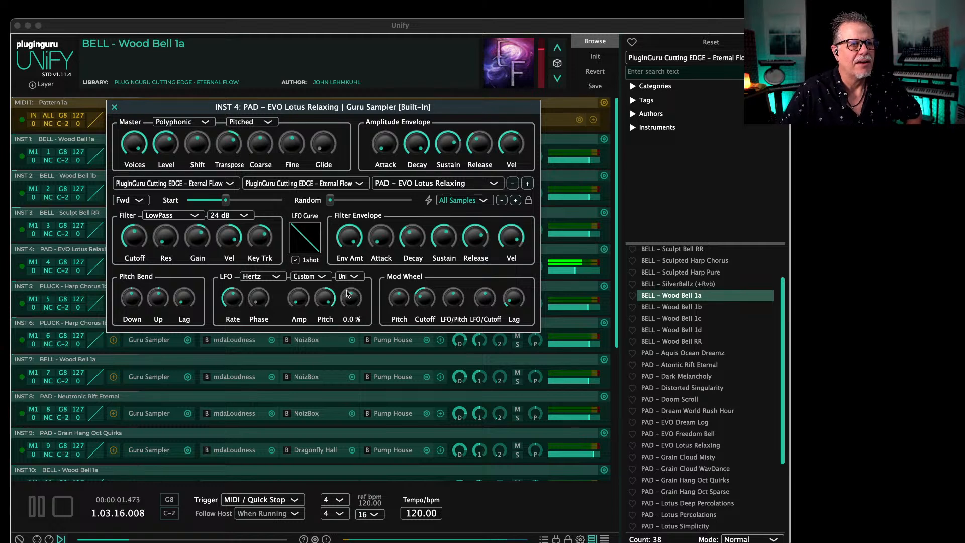
Step: Bend the INST 4 custom LFO curve into a steep initial drop that levels out, and close the sampler
click(307, 247)
drag(308, 338, 265, 424)
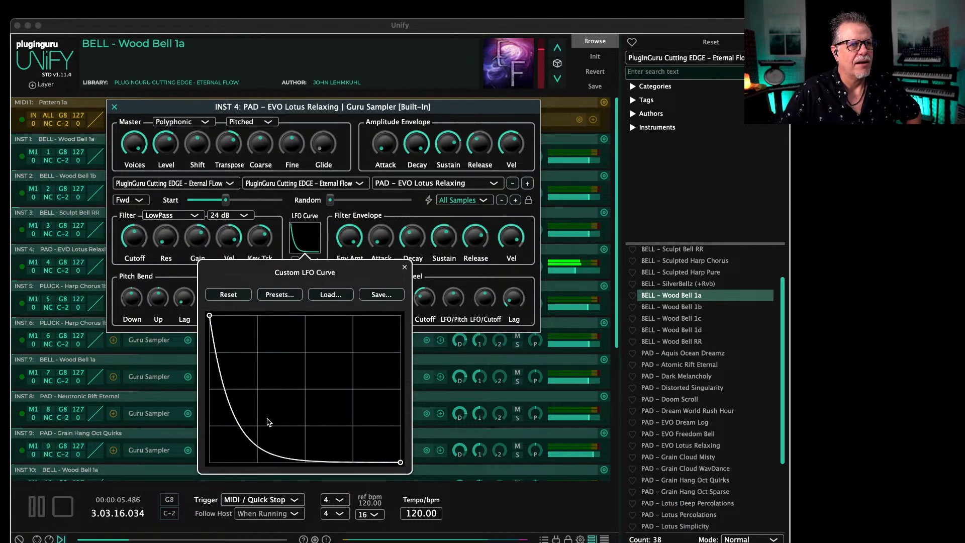
click(114, 107)
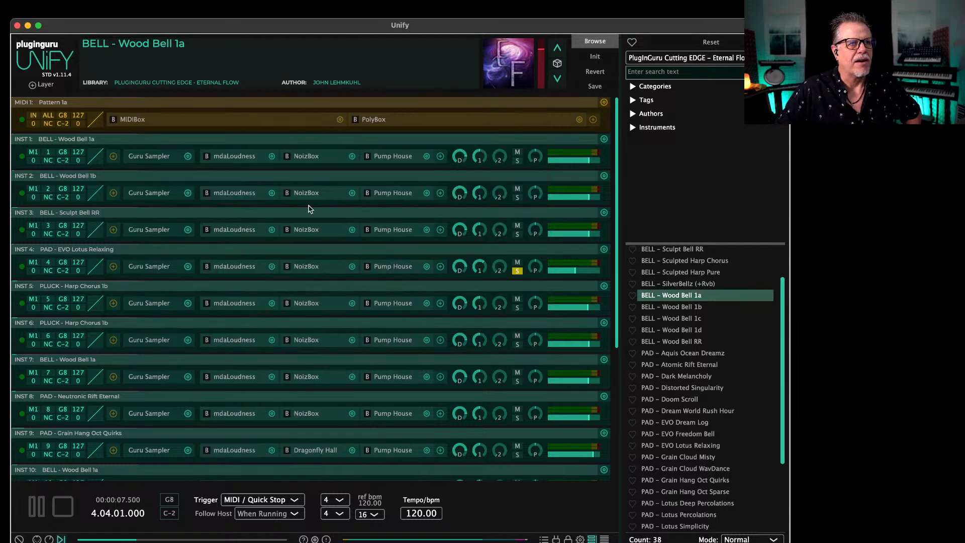
Step: Replace NoizBox on INST 4 with Omega Delay
click(352, 266)
mouse_move(408, 293)
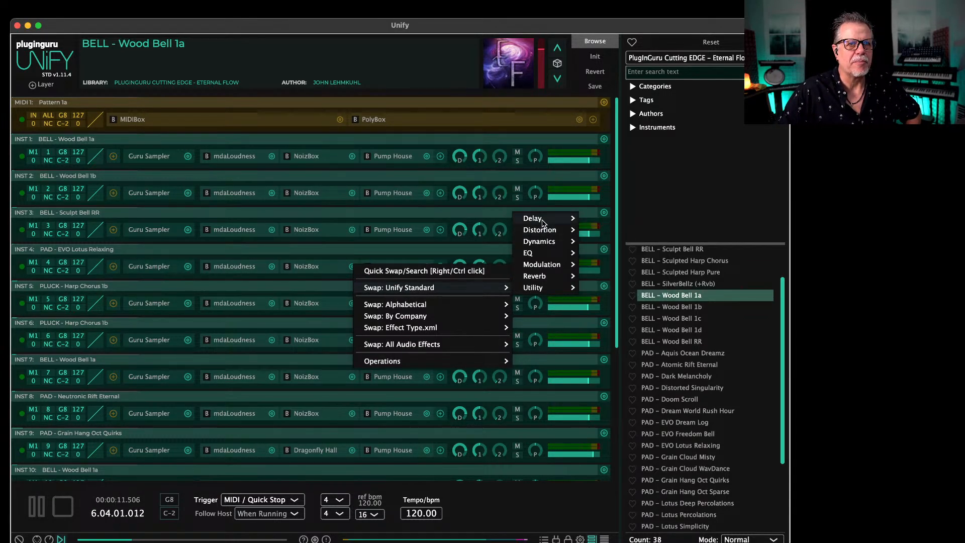
mouse_move(553, 218)
click(610, 219)
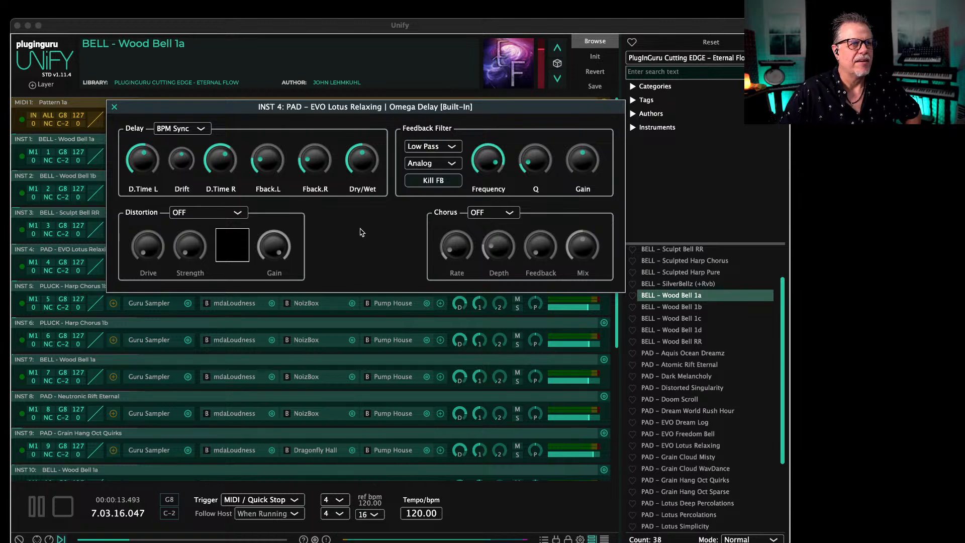
Step: Shorten the right delay time, increase both feedback amounts and lower the feedback filter frequency in INST 4's Omega Delay
mouse_move(232, 162)
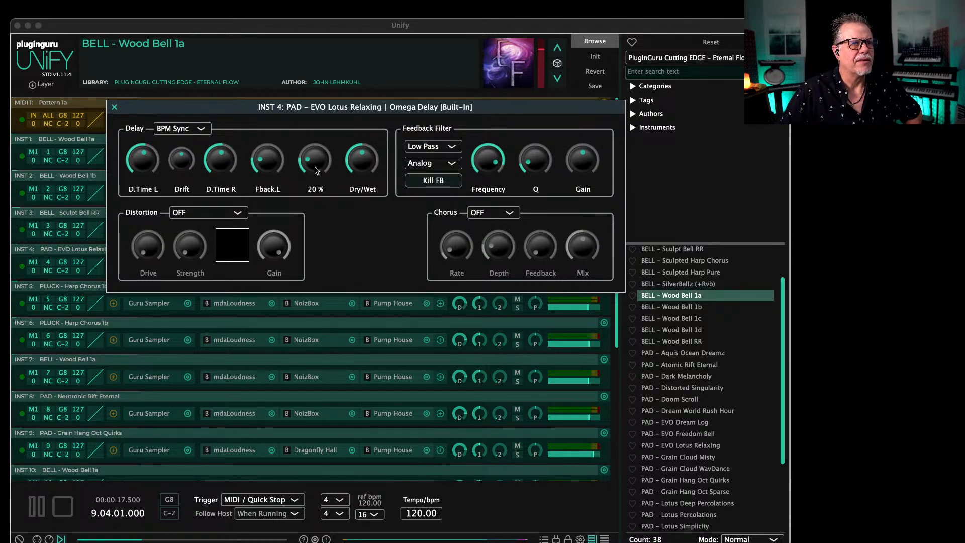
drag(314, 160, 327, 132)
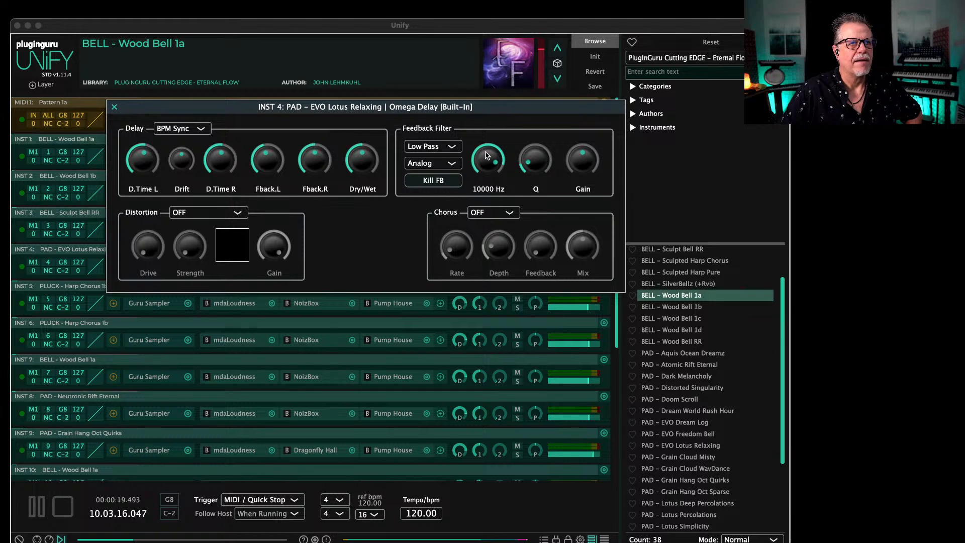
drag(487, 155, 473, 179)
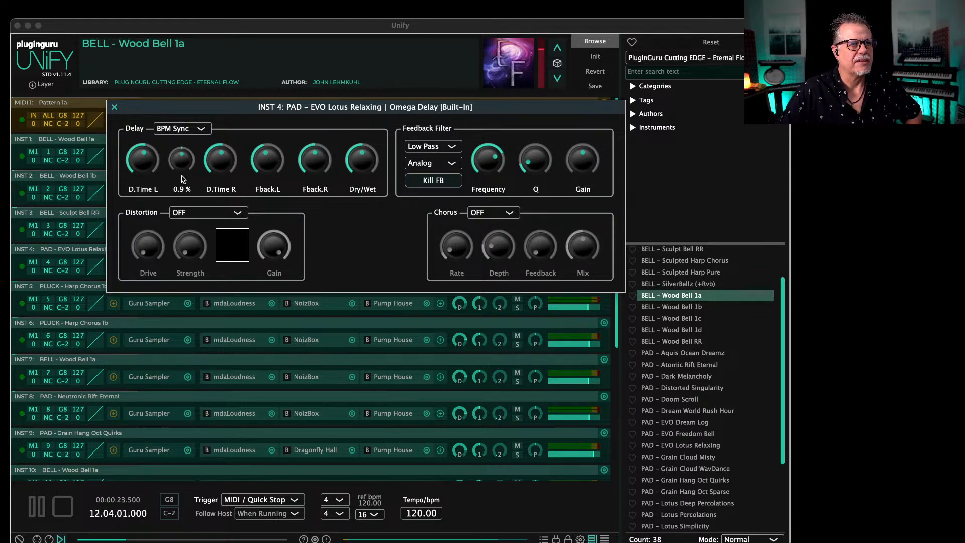
click(114, 107)
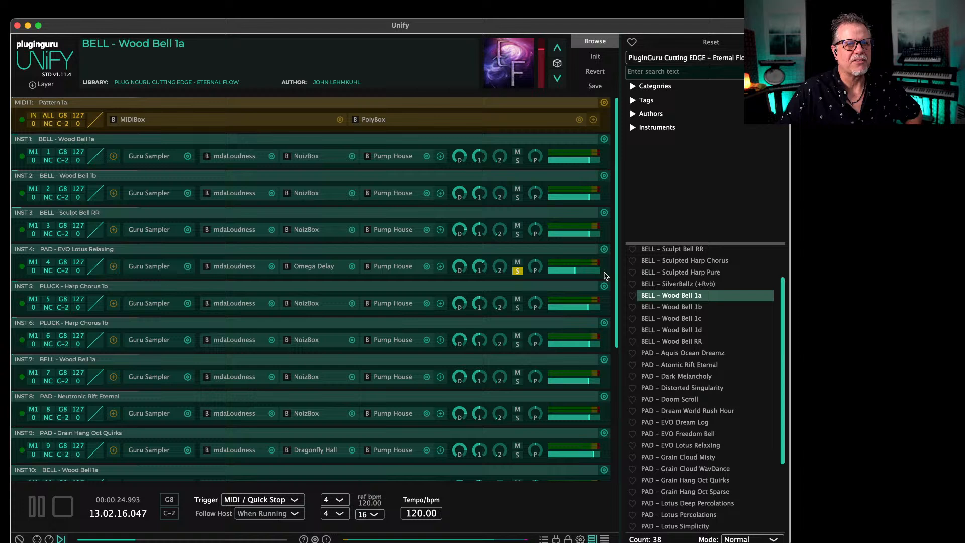
Step: Unsolo INST 4 and raise its level slightly to balance it in the full mix
click(517, 272)
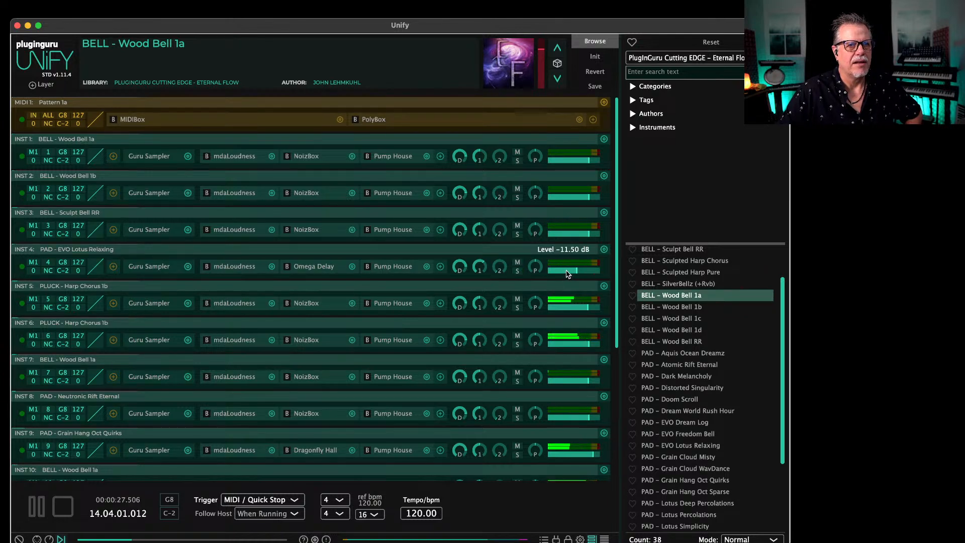
drag(569, 273, 566, 271)
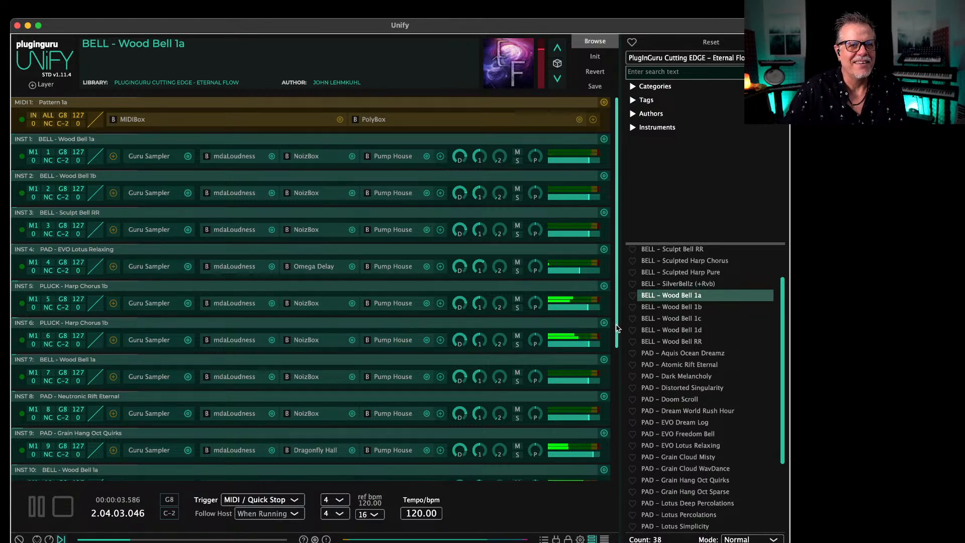
Step: Load BELL - Sculpt Bell 1a into the INST 10 layer's Guru Sampler and close it
drag(618, 328, 610, 518)
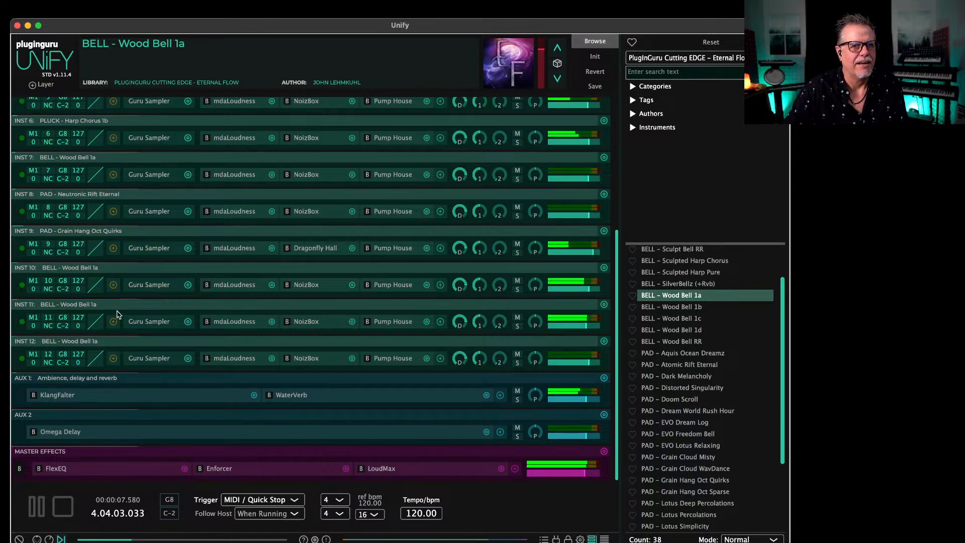
click(142, 286)
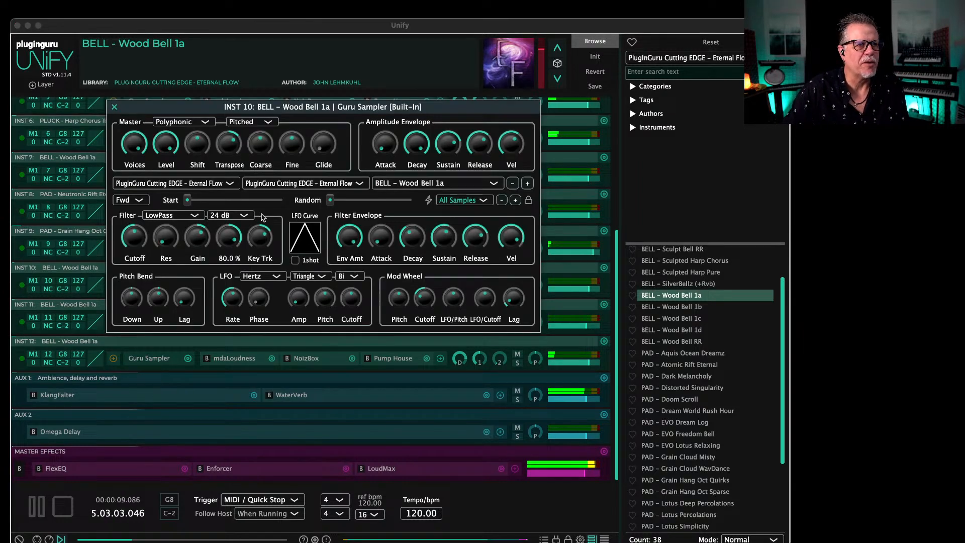
click(433, 184)
click(437, 125)
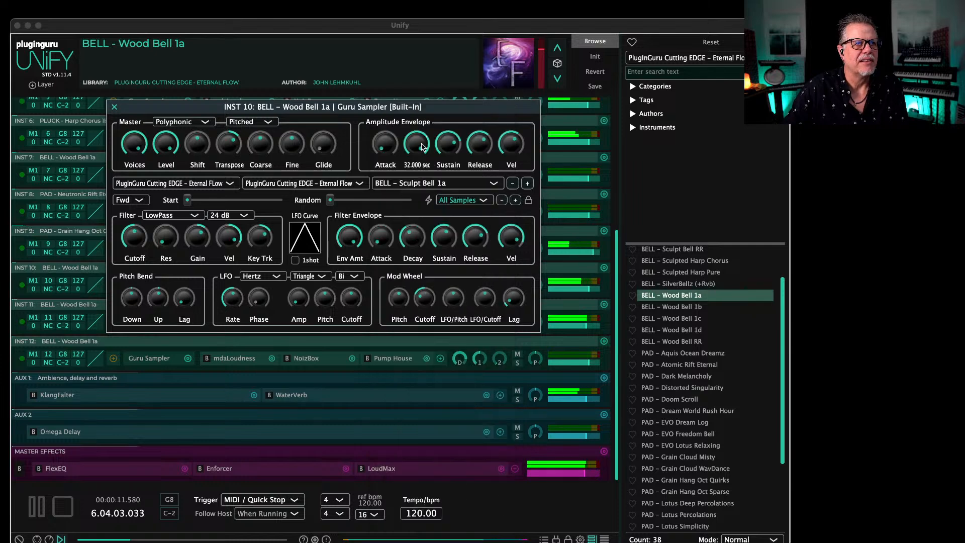
click(114, 107)
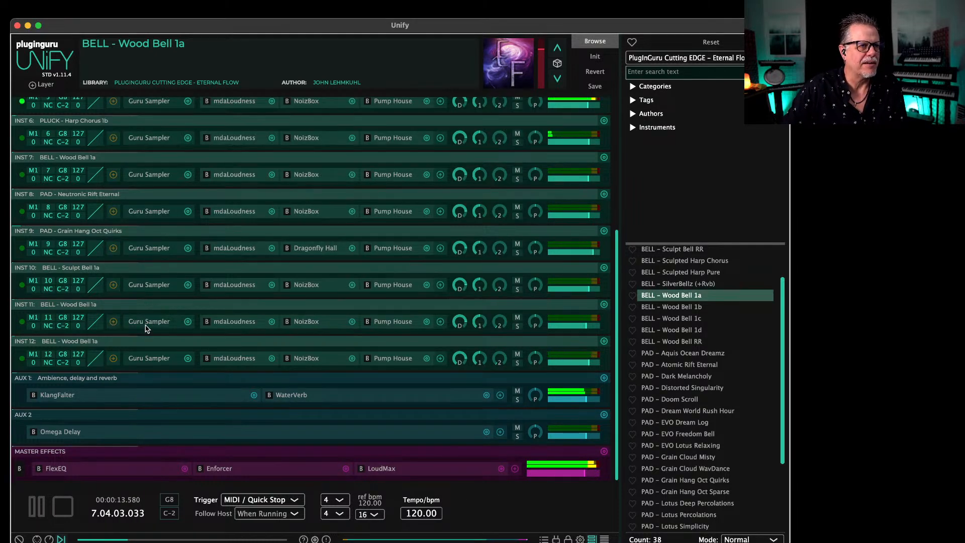
Step: Load BELL - Sculpt Bell 1c into the INST 11 layer's Guru Sampler
click(145, 322)
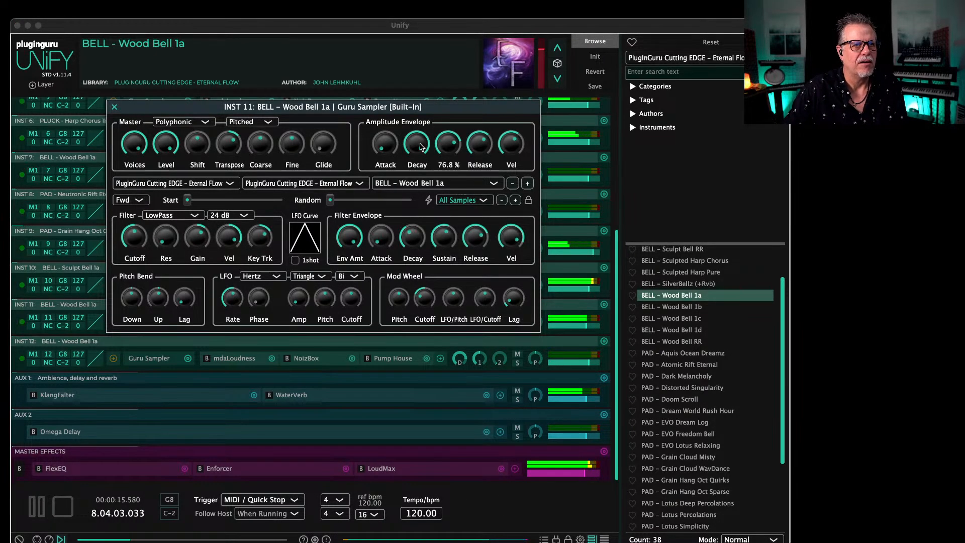
click(433, 182)
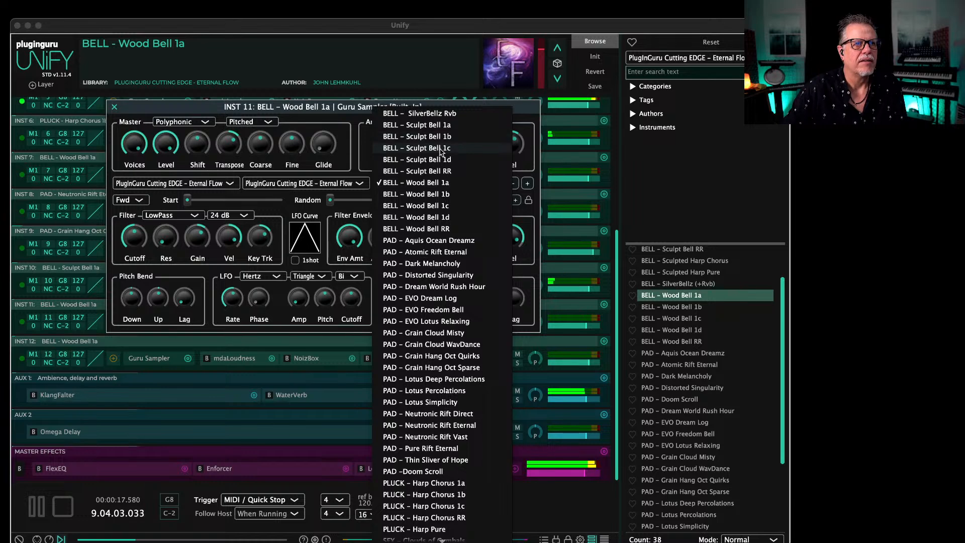
click(440, 149)
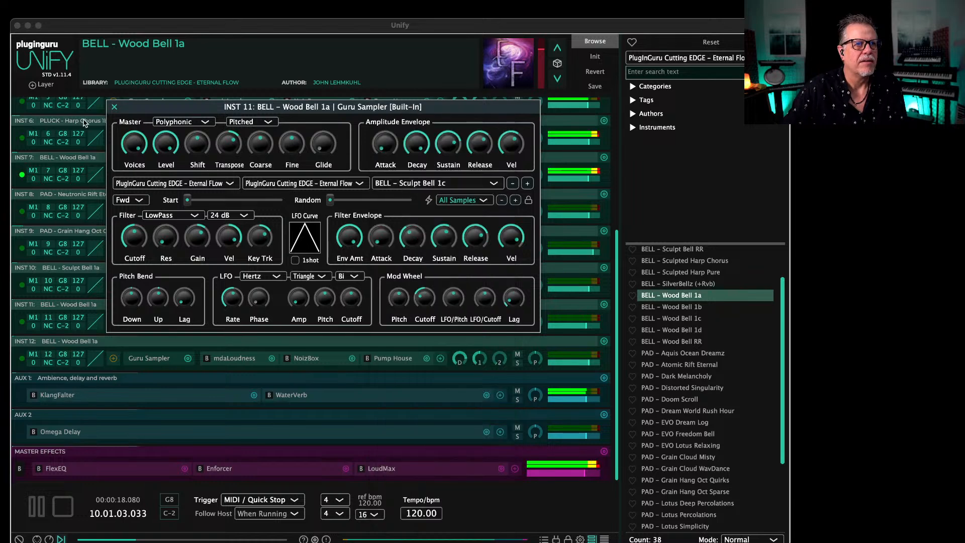
Step: Load BELL - Sculpt Bell 1d into the INST 12 layer's Guru Sampler and close it
click(156, 358)
click(438, 184)
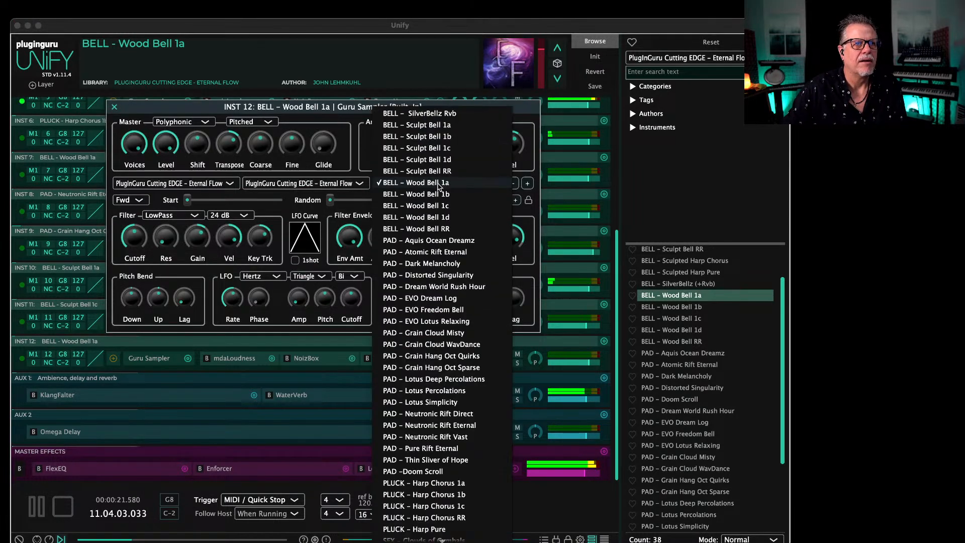
click(427, 159)
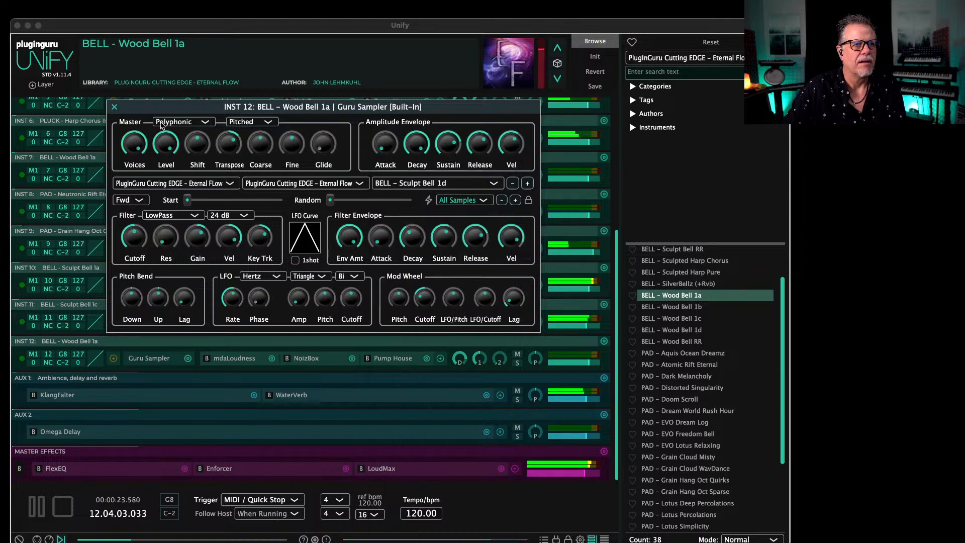
click(114, 106)
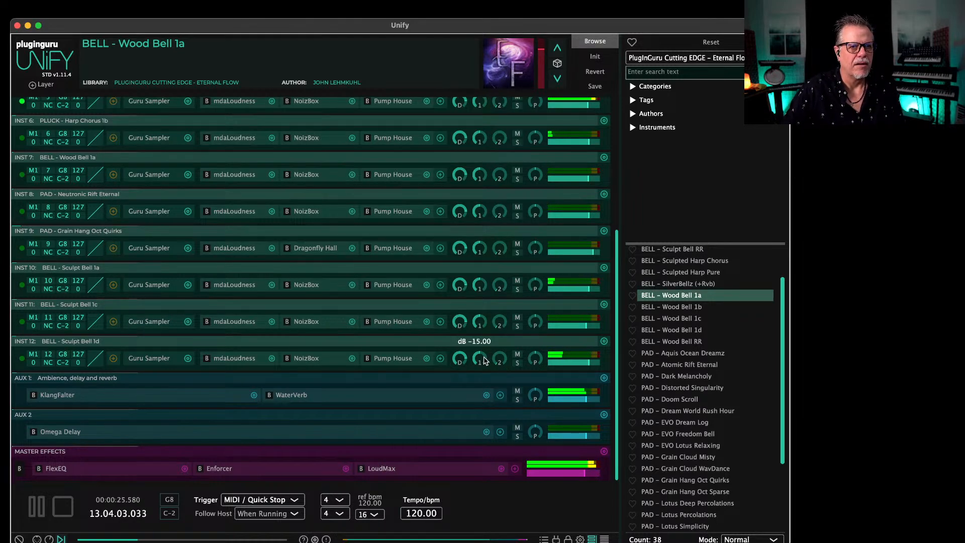
Step: Lower INST 11's AUX 1 send to -40 dB and reduce INST 12's level slightly
drag(479, 303, 480, 320)
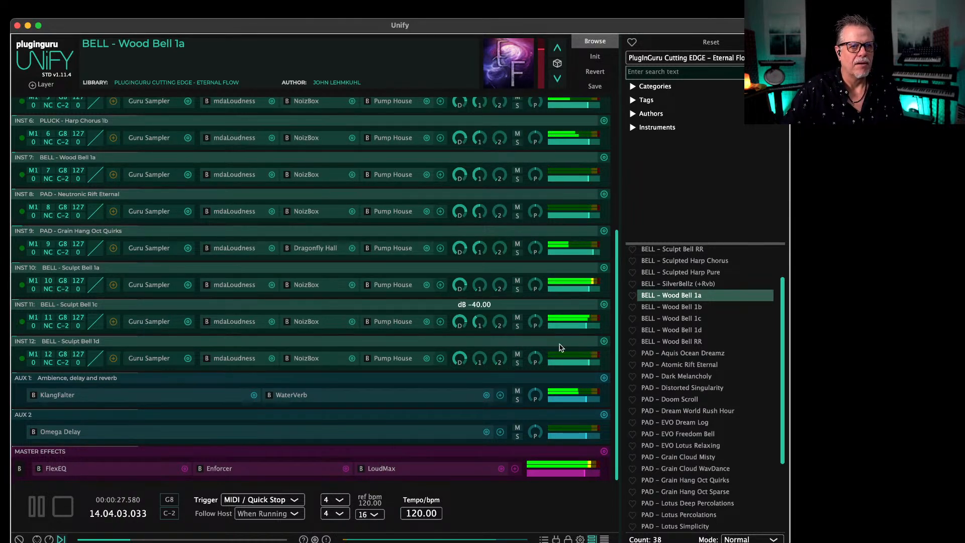
drag(588, 363, 581, 363)
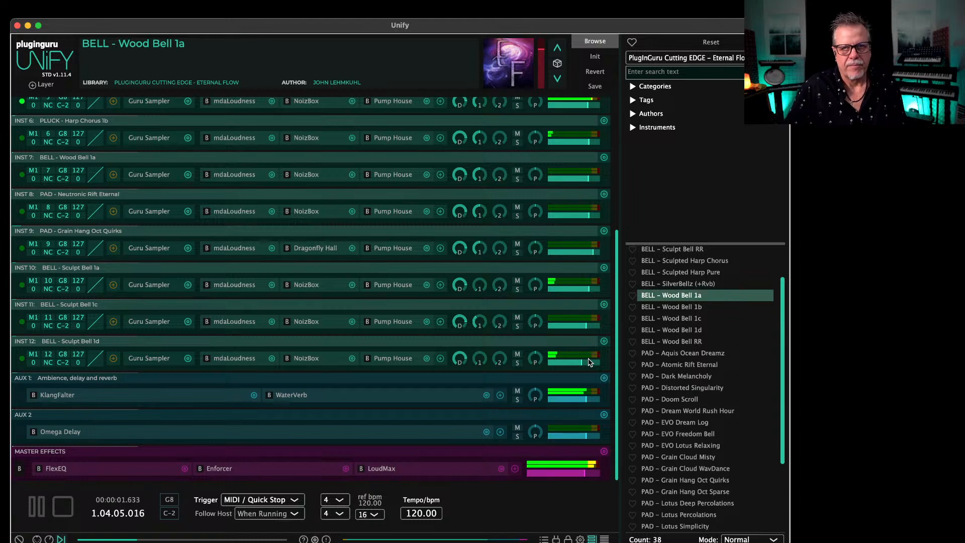
Step: Audition the Chord mode in the MIDI 1 layer's PolyBox and switch it back to Ch/AR
scroll(565, 275, up, 5)
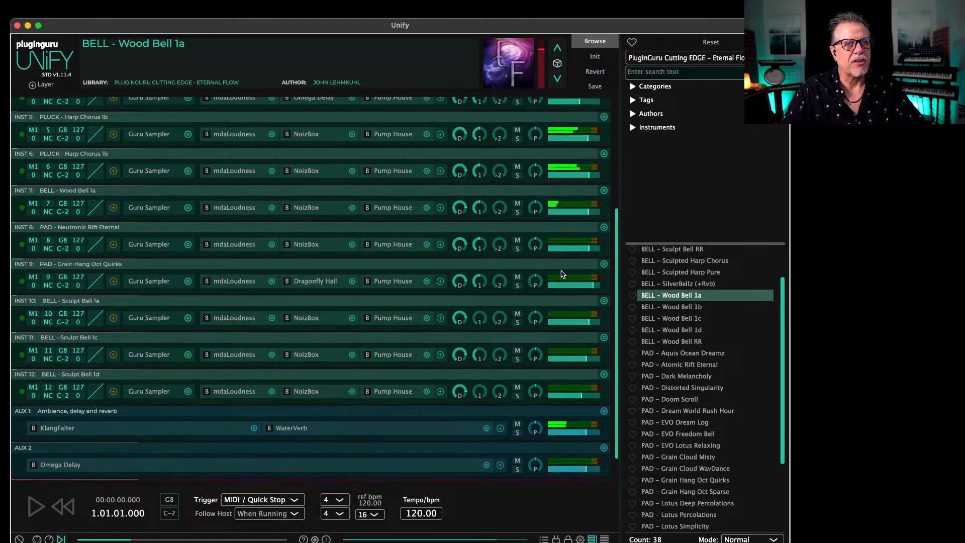
scroll(517, 222, up, 1)
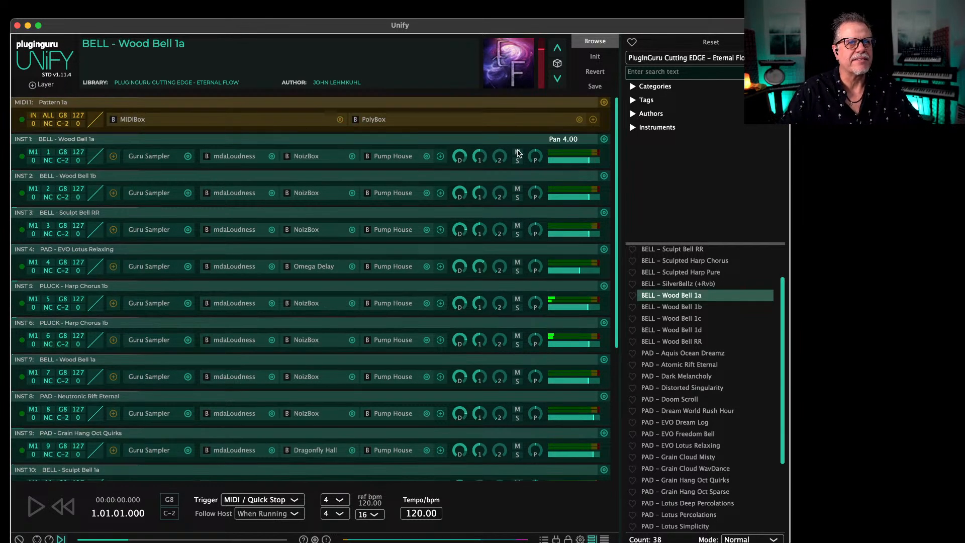
click(373, 121)
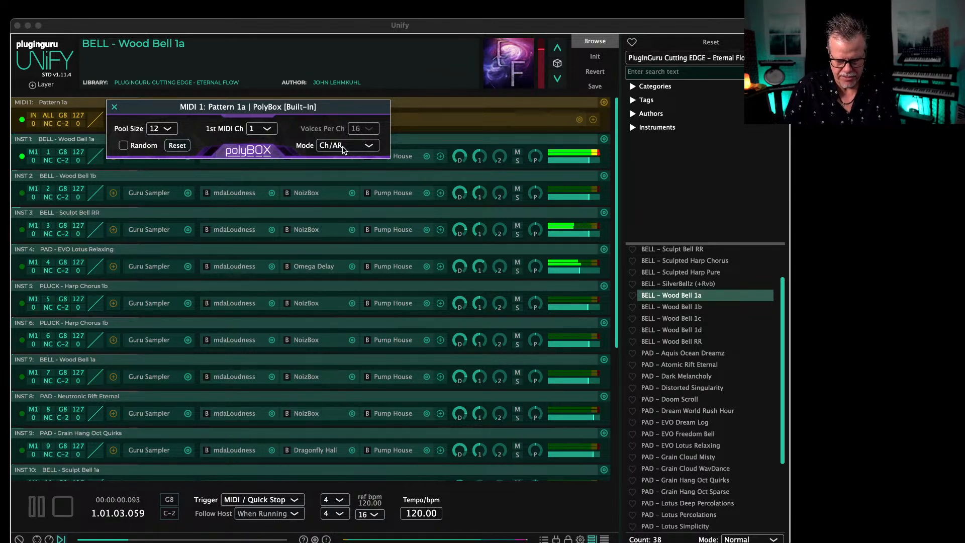
click(357, 146)
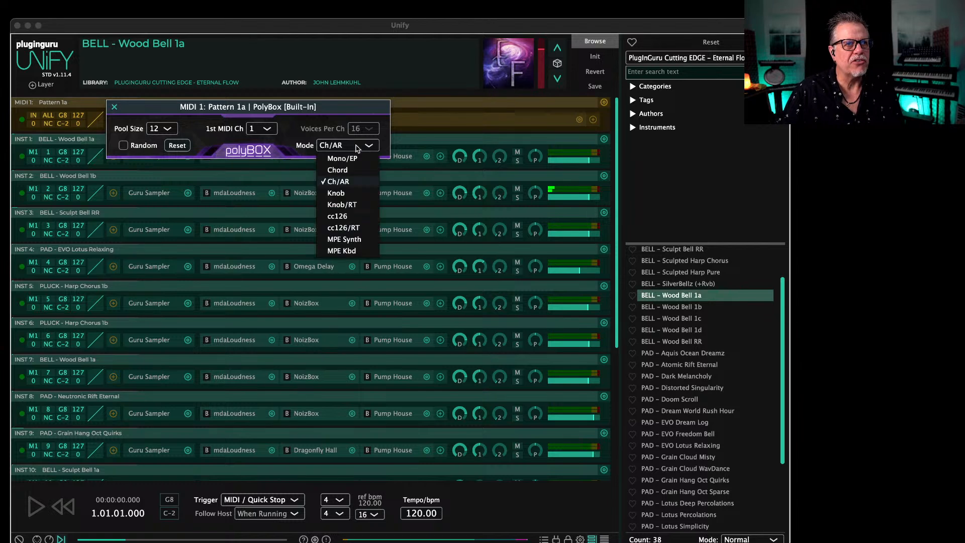
click(337, 171)
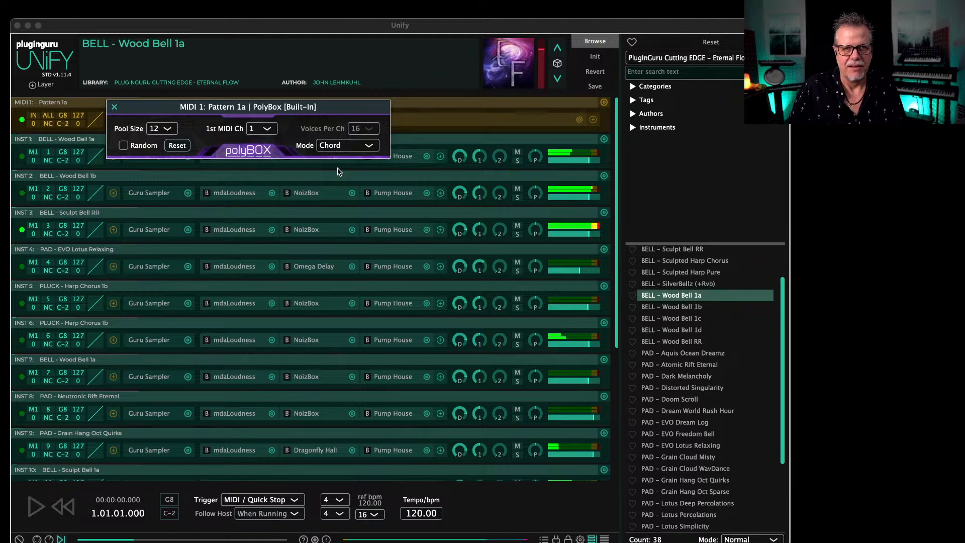
click(346, 150)
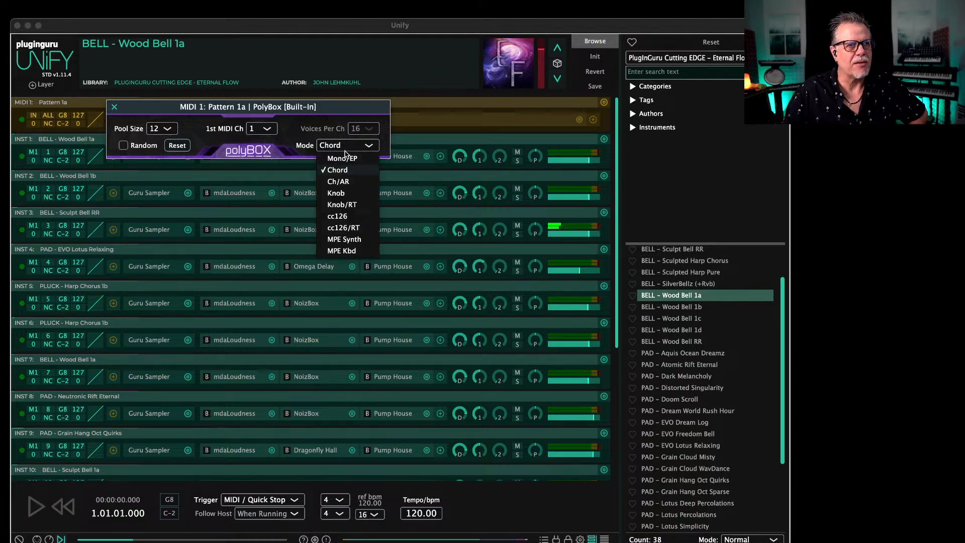
click(339, 182)
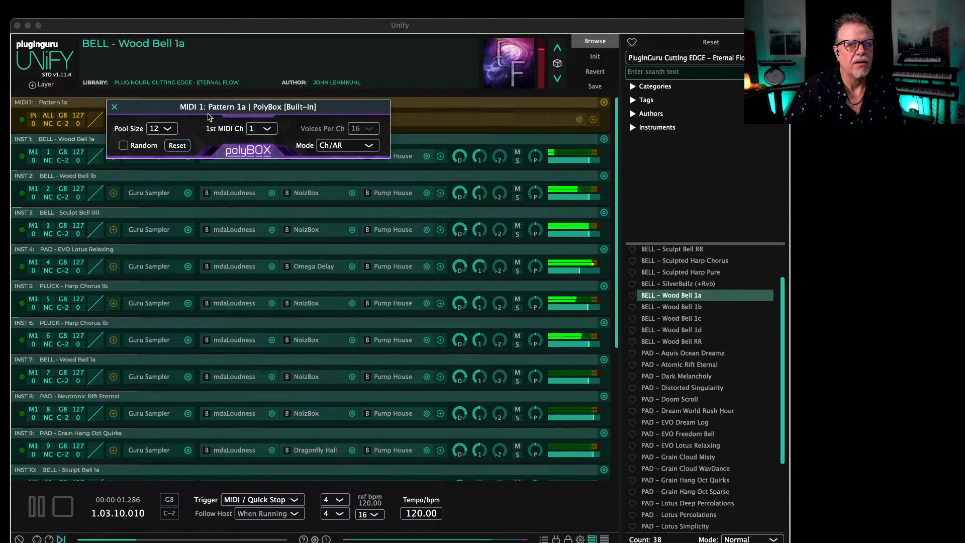
Step: Lower and solo INST 6, and shorten its Guru Sampler amplitude release to about 0.198 sec
drag(587, 344, 581, 344)
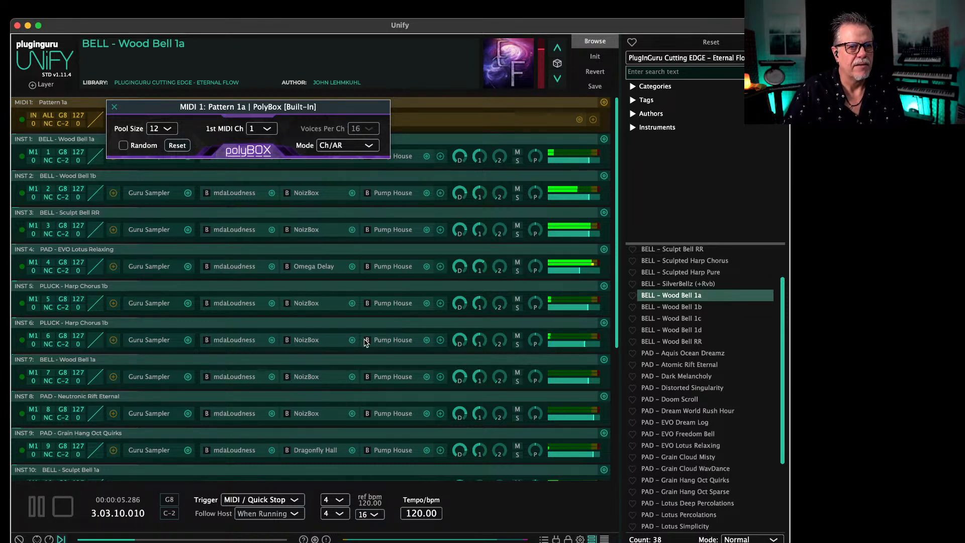
click(517, 343)
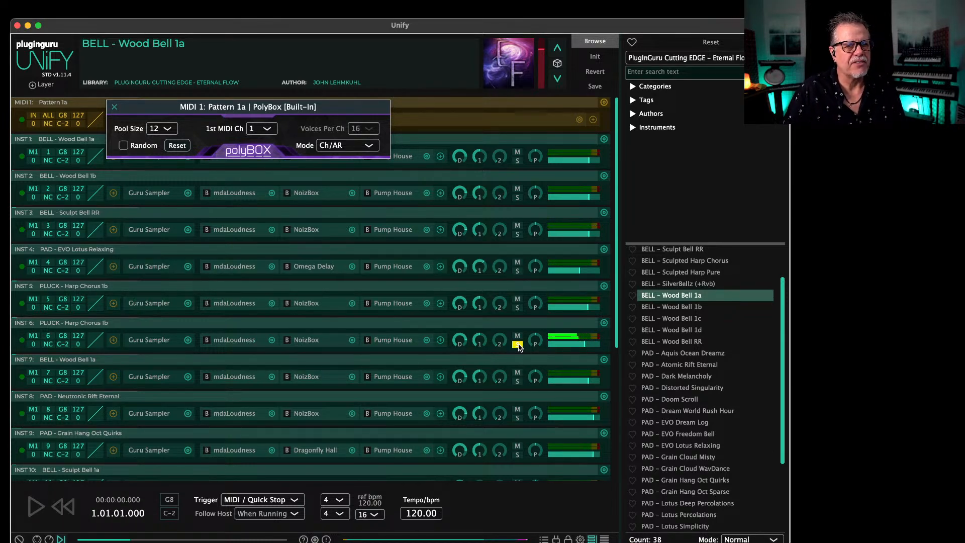
click(144, 340)
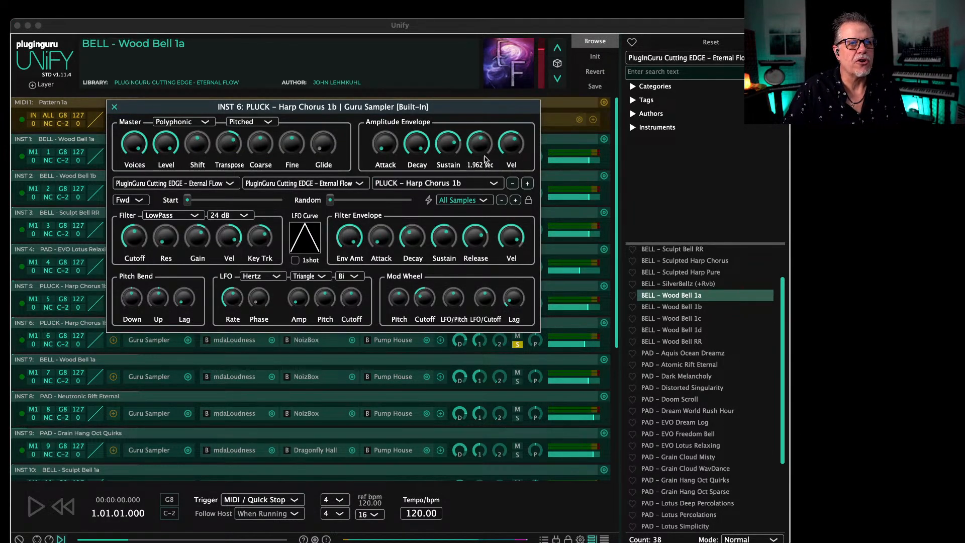
key(space)
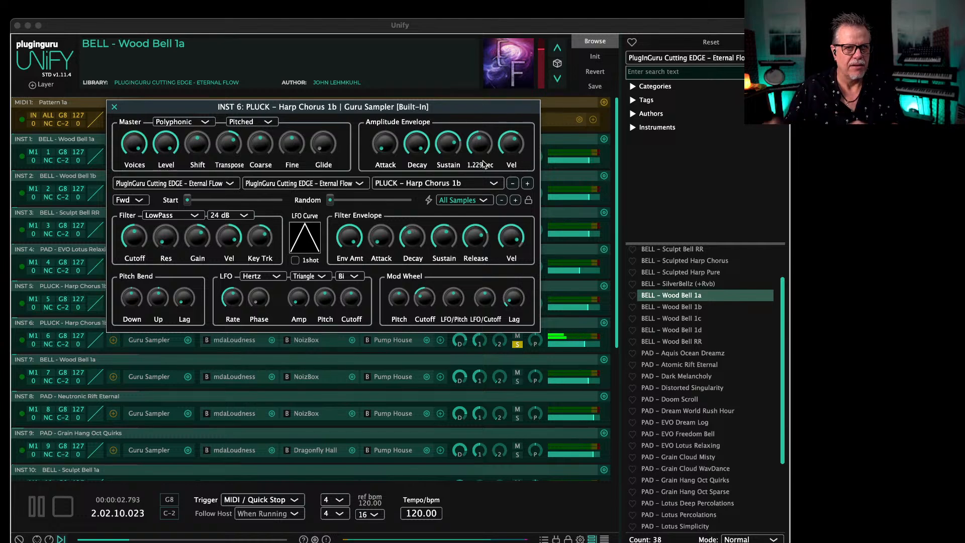
drag(478, 139, 478, 144)
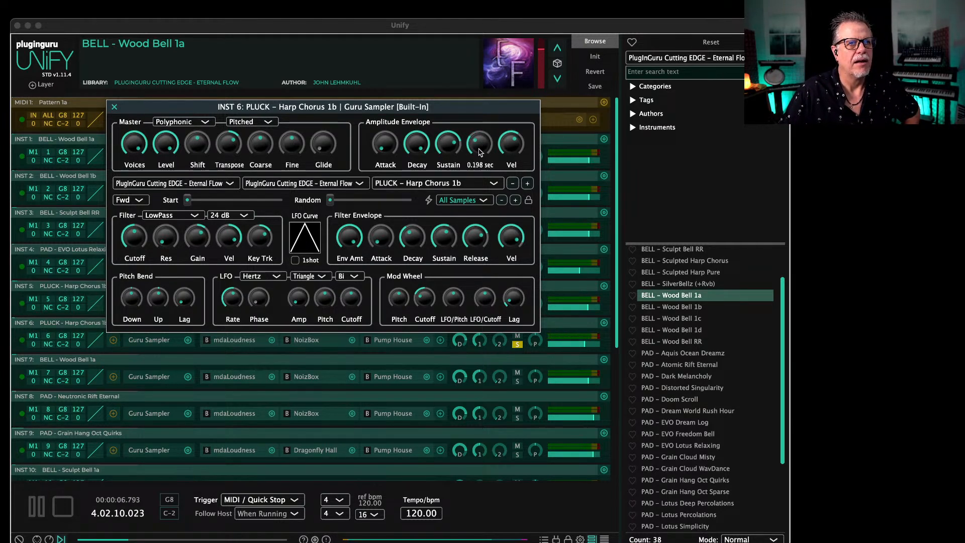
click(114, 106)
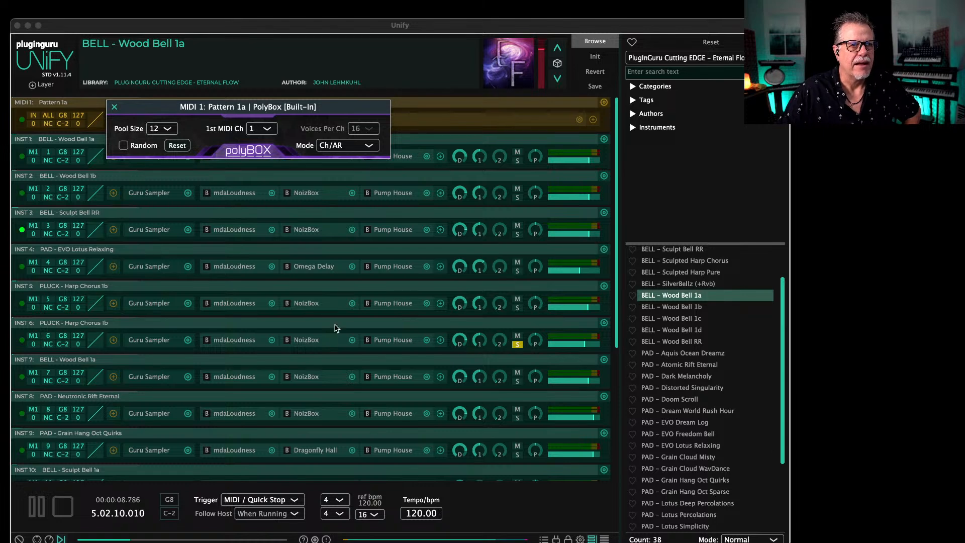
Step: Swap INST 6's NoizBox effect for the DataVerb reverb and raise its decay slightly
click(358, 340)
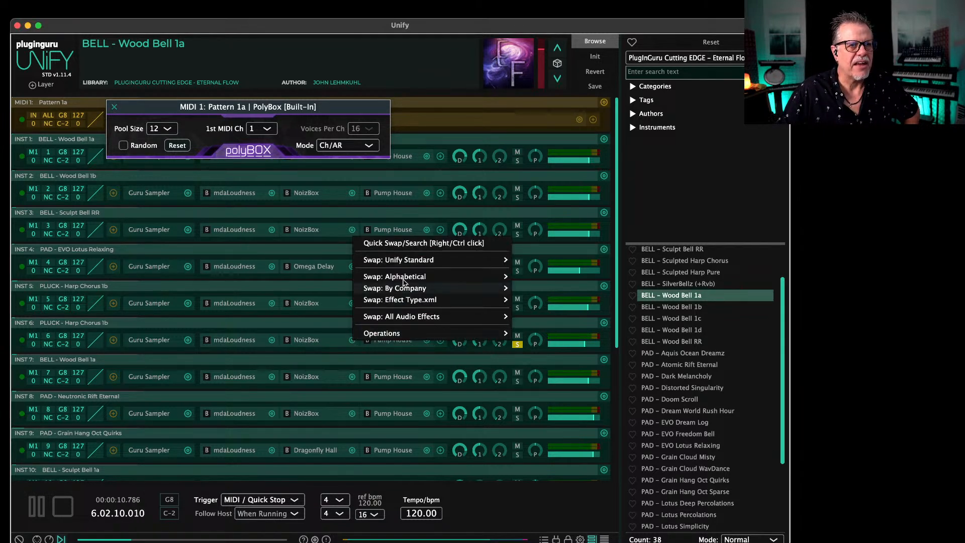
mouse_move(405, 261)
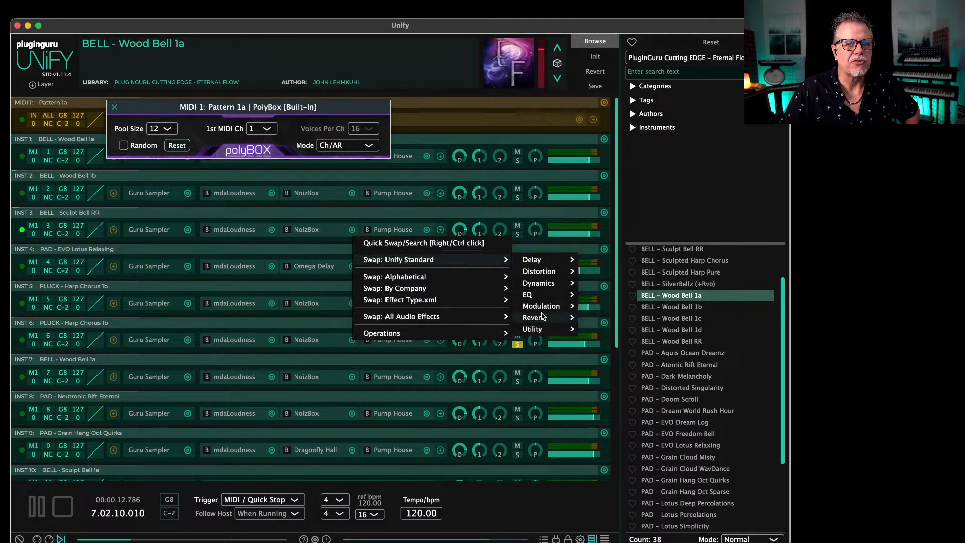
mouse_move(540, 320)
click(600, 249)
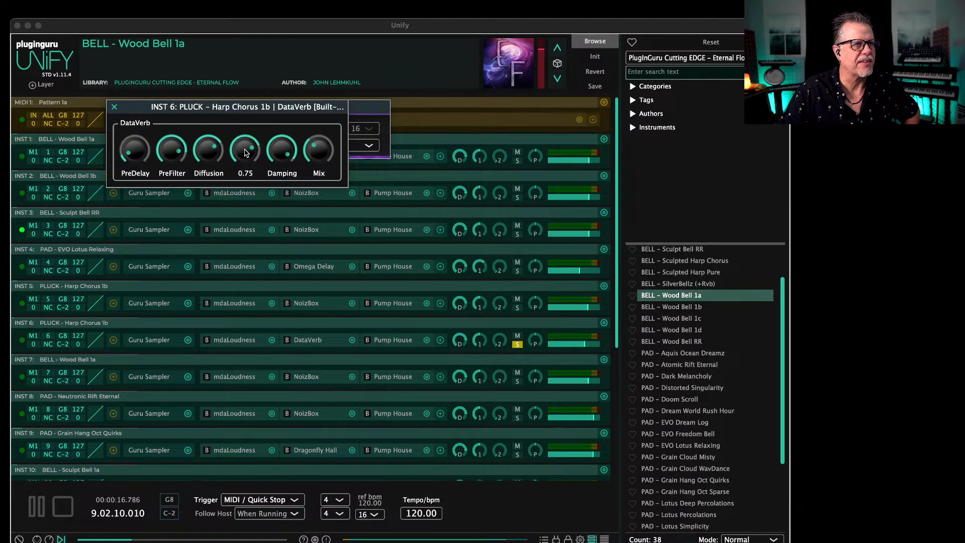
scroll(246, 153, up, 2)
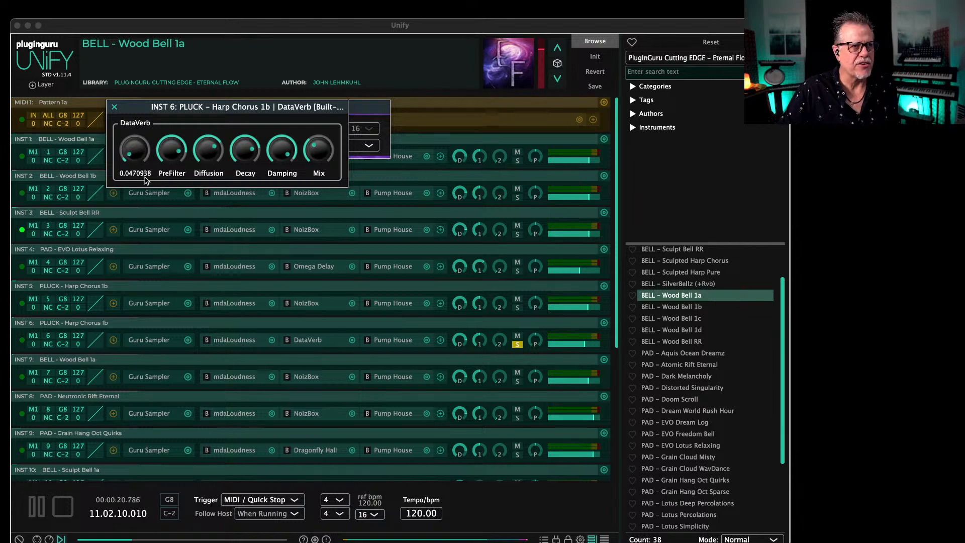
Step: Unsolo INST 6, set its level to -2.50 dB and close the DataVerb window
click(518, 347)
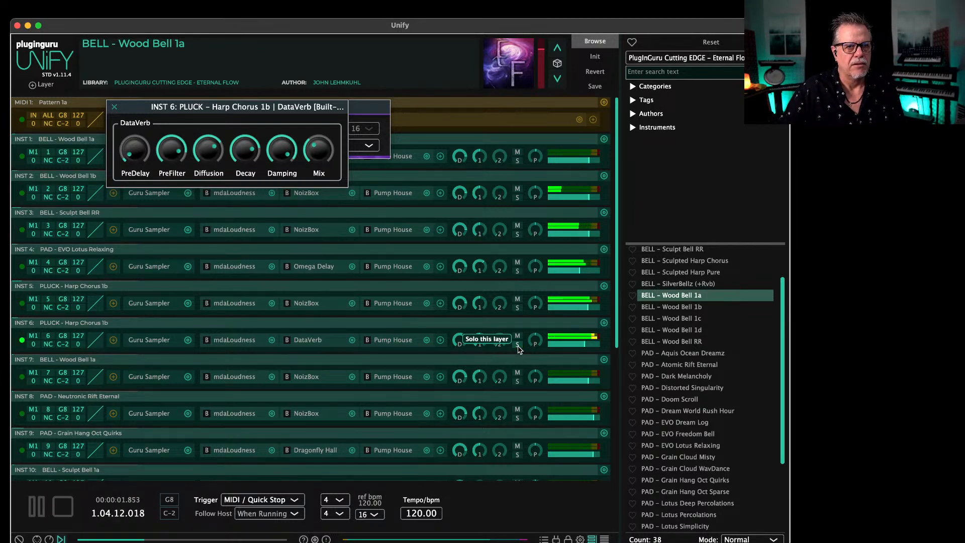
mouse_move(572, 346)
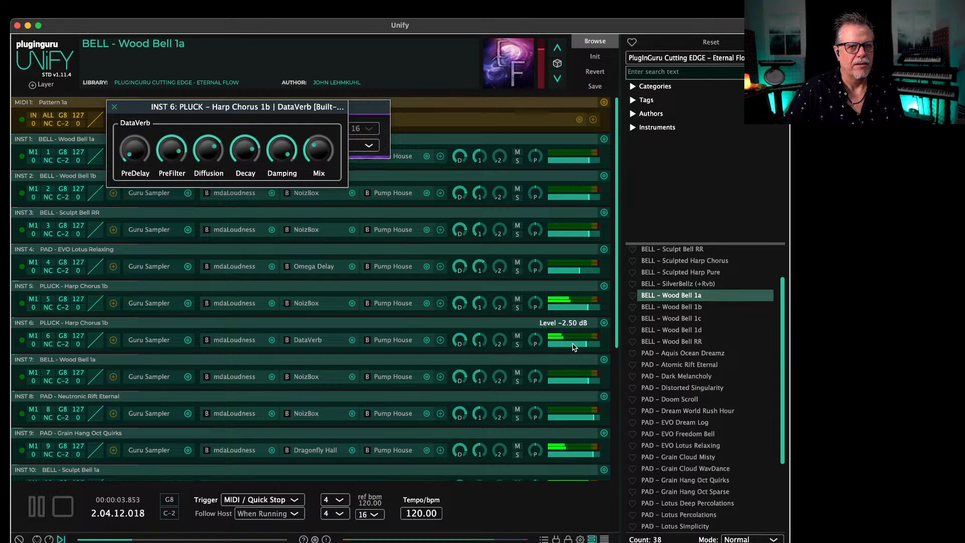
click(114, 106)
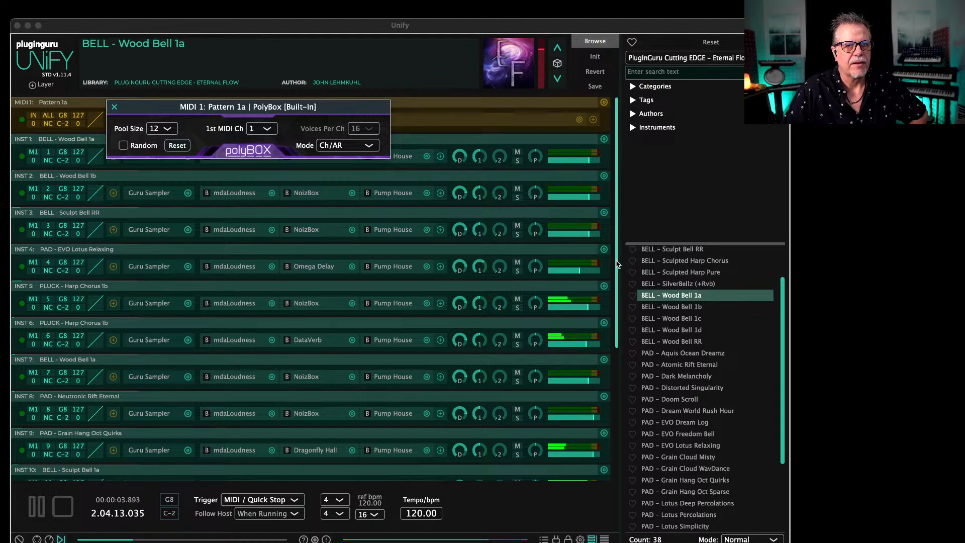
Step: Load the PAD - Thin Sliver of Hope patch into a new Unify layer
drag(617, 264, 617, 397)
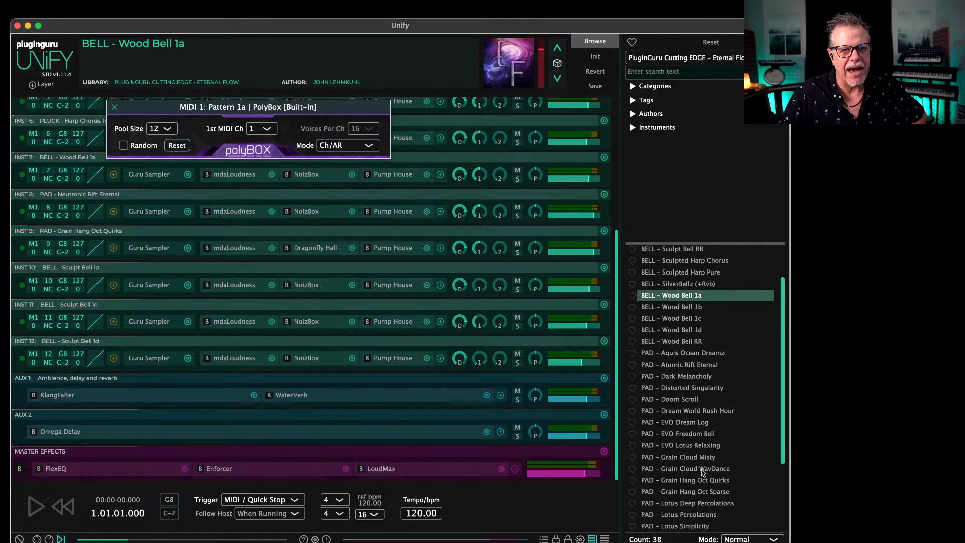
scroll(698, 474, down, 4)
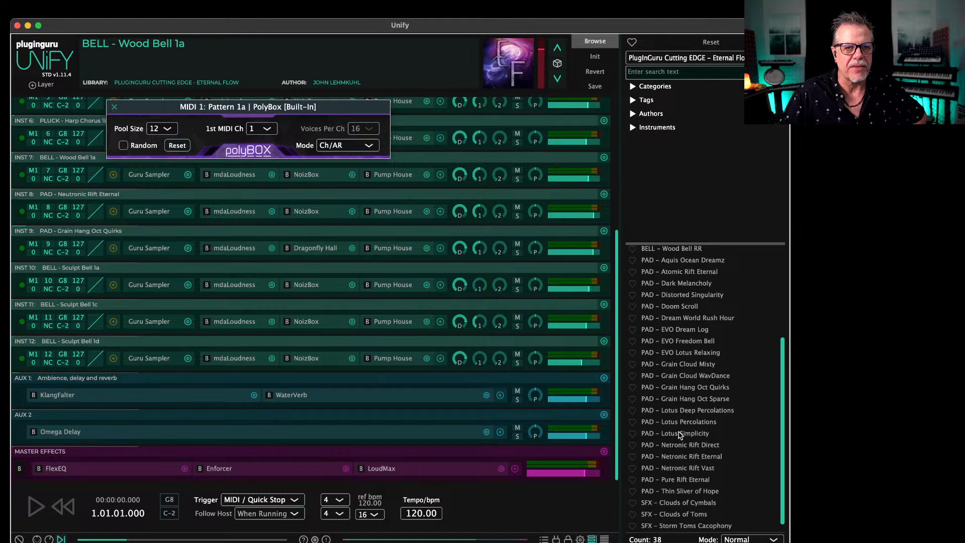
scroll(680, 450, down, 1)
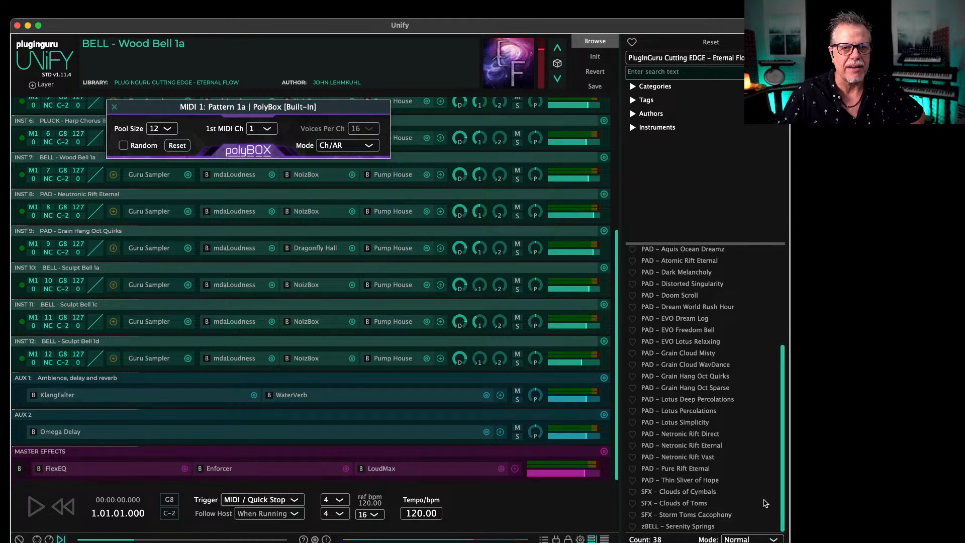
right_click(684, 483)
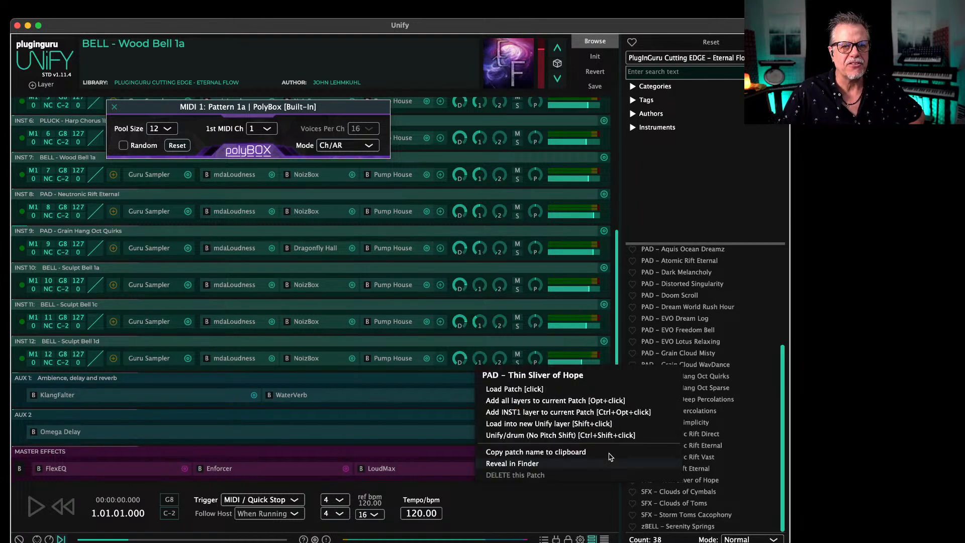
click(559, 424)
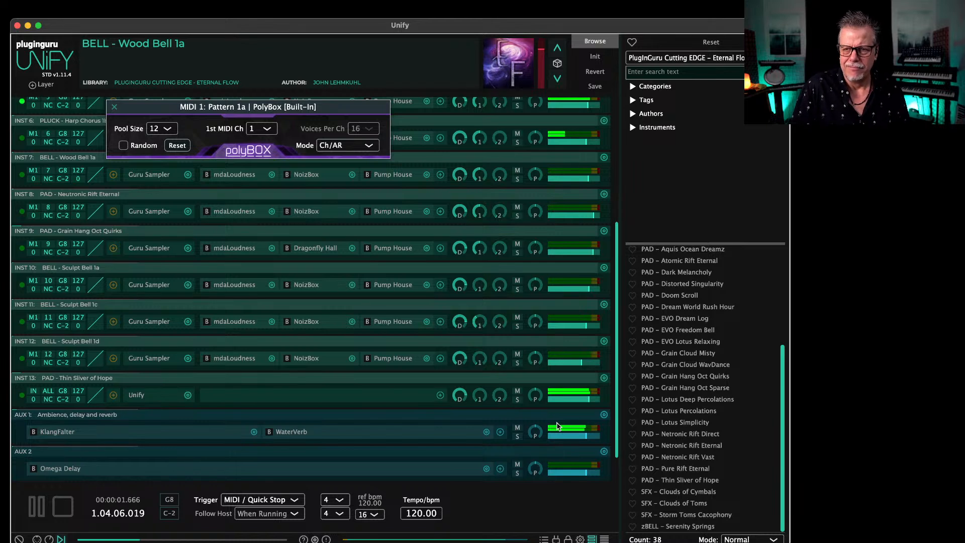
Step: Solo INST 13 and add a MIDIBox MIDI effect in front of its Unify instrument
click(518, 399)
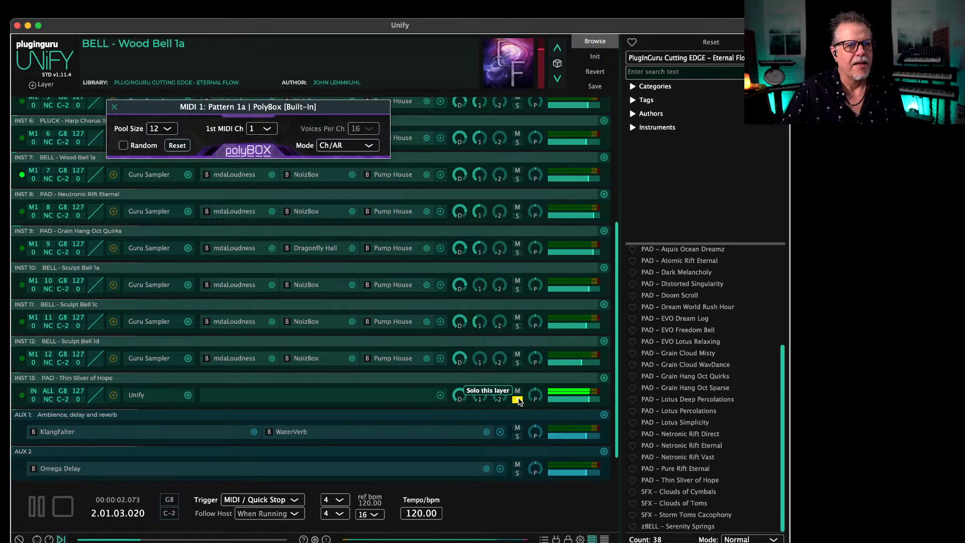
click(113, 394)
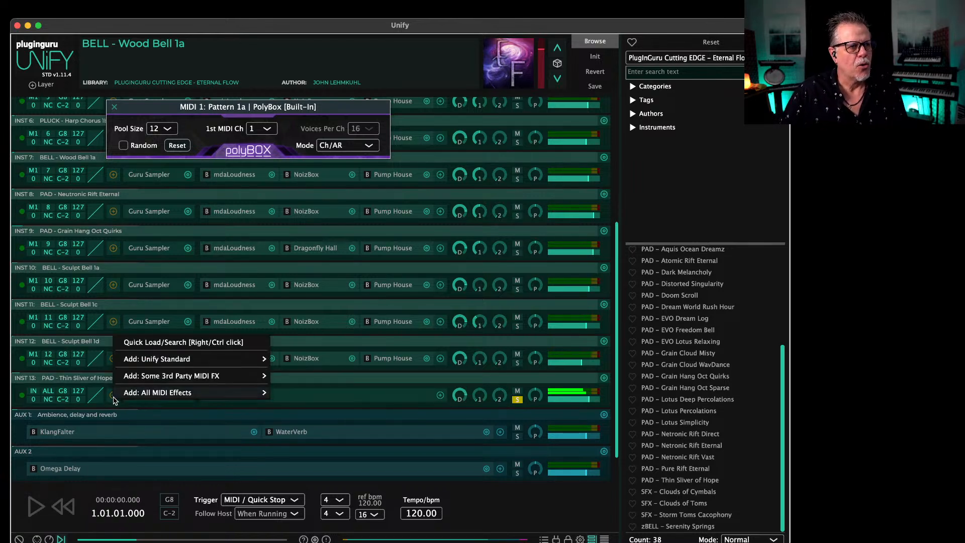
mouse_move(173, 362)
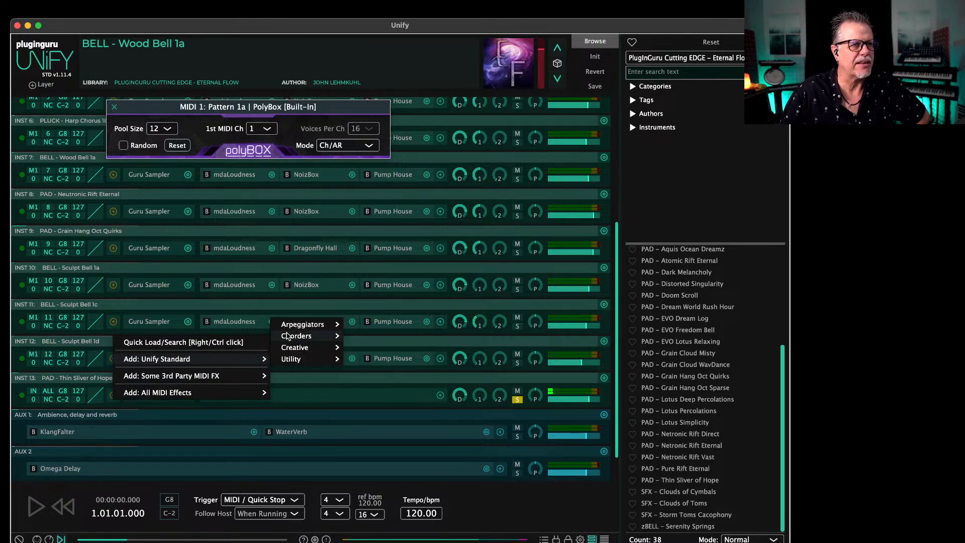
mouse_move(335, 326)
click(371, 313)
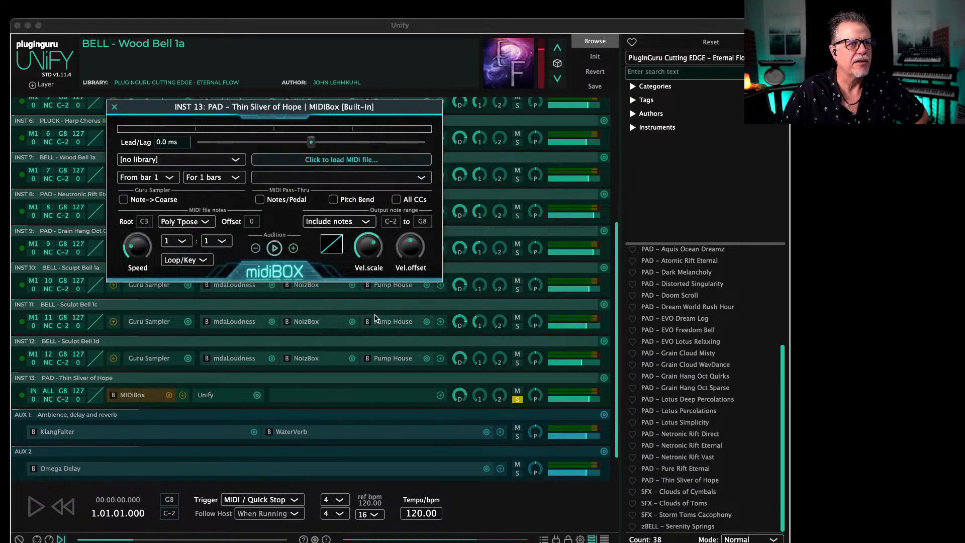
Step: Load 120 - Flow Dance 1b.mid from the PlugInGuru Cutting EDGE - Eternal FLow library into INST 13's MIDIBox and close it
click(169, 160)
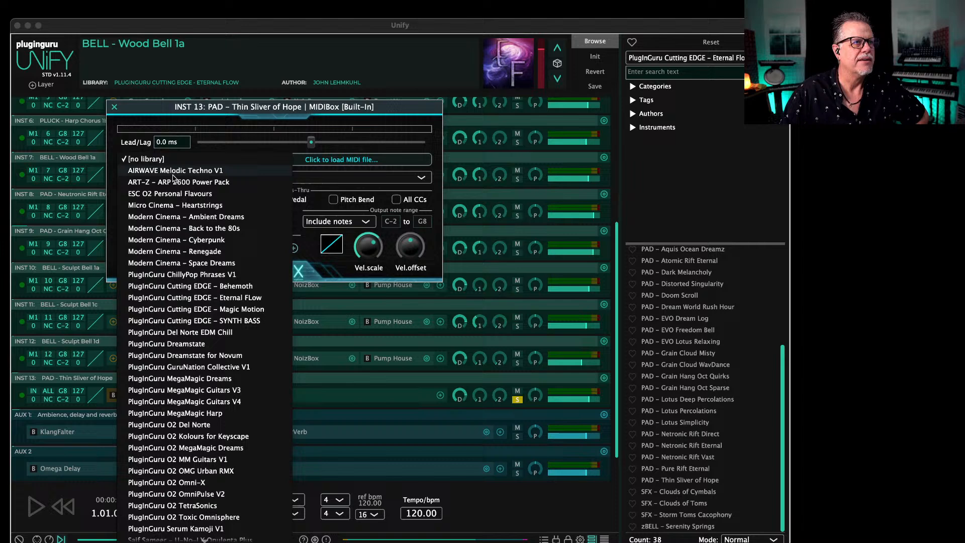
click(211, 300)
click(308, 161)
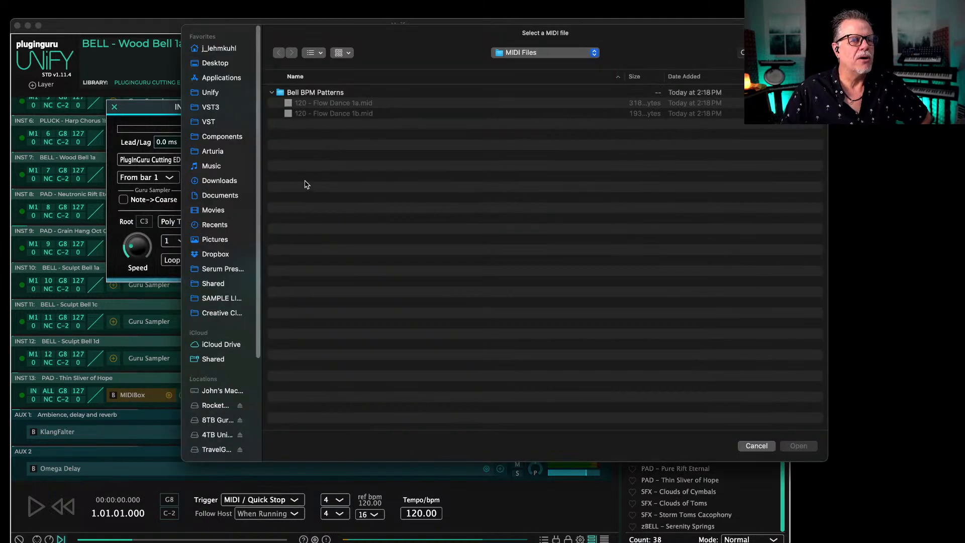
double_click(341, 114)
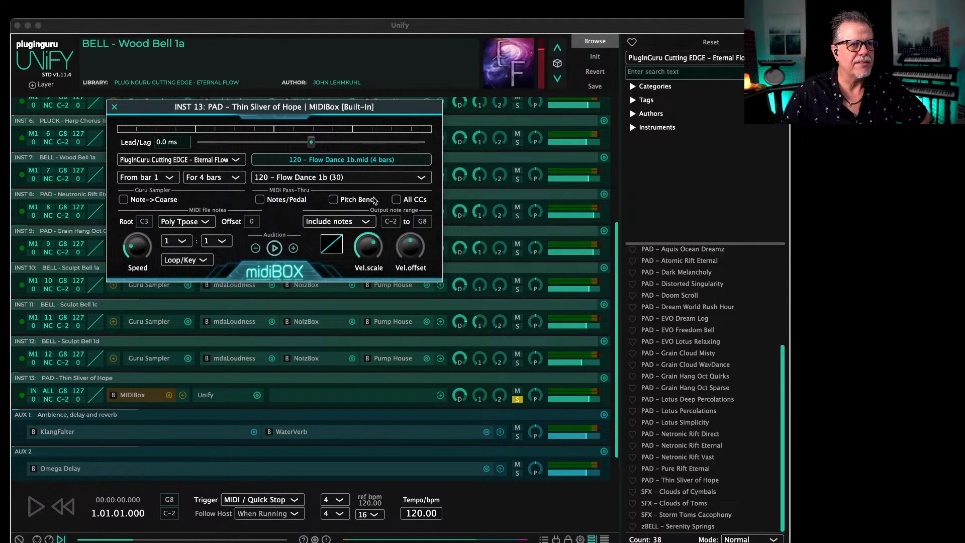
click(115, 109)
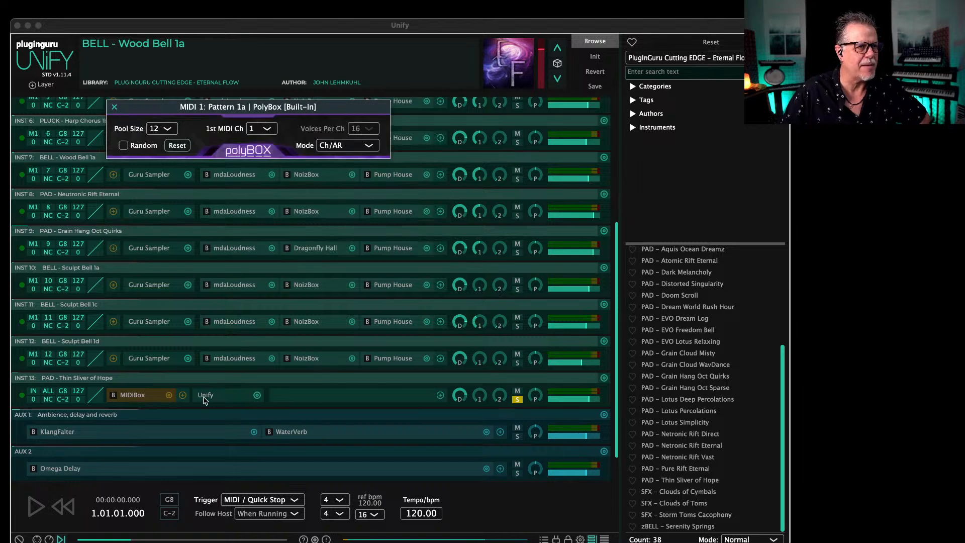
Step: In the nested pad's Guru Sampler, advance the sample start about a quarter, shorten the amplitude release and lower the sustain to minimum
click(205, 394)
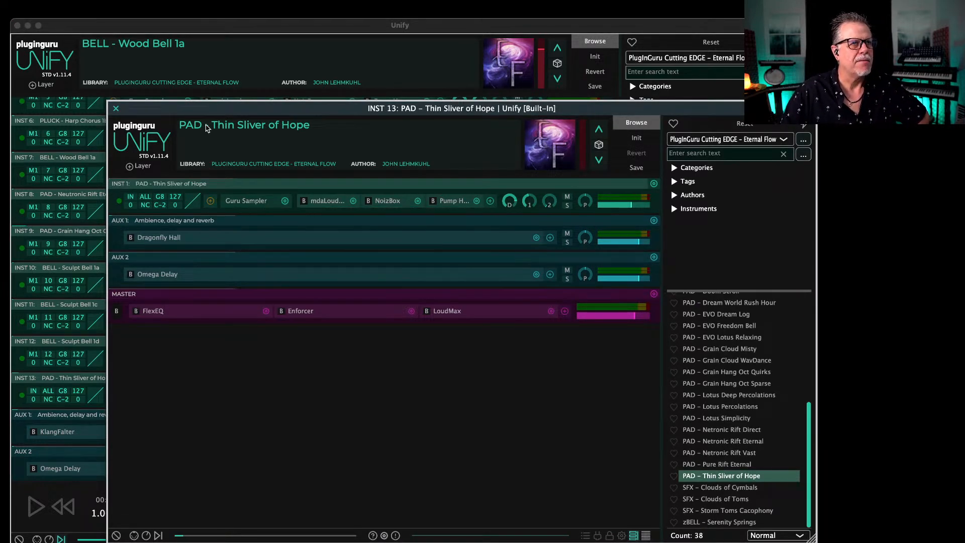
click(244, 202)
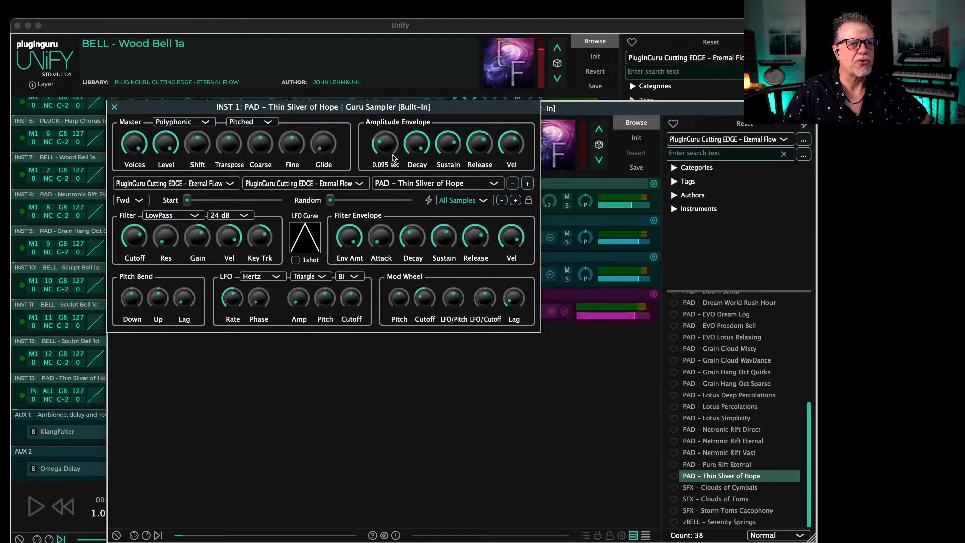
drag(187, 200, 211, 201)
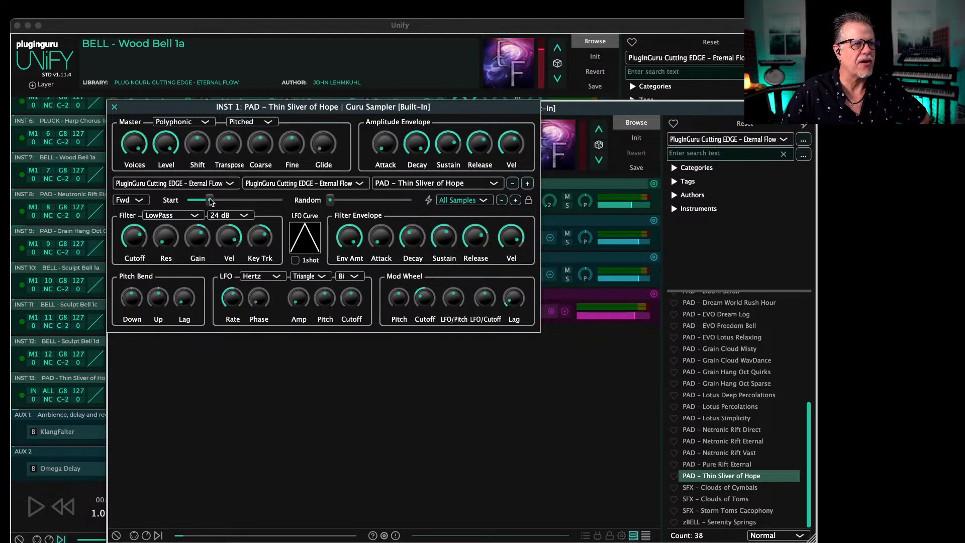
key(space)
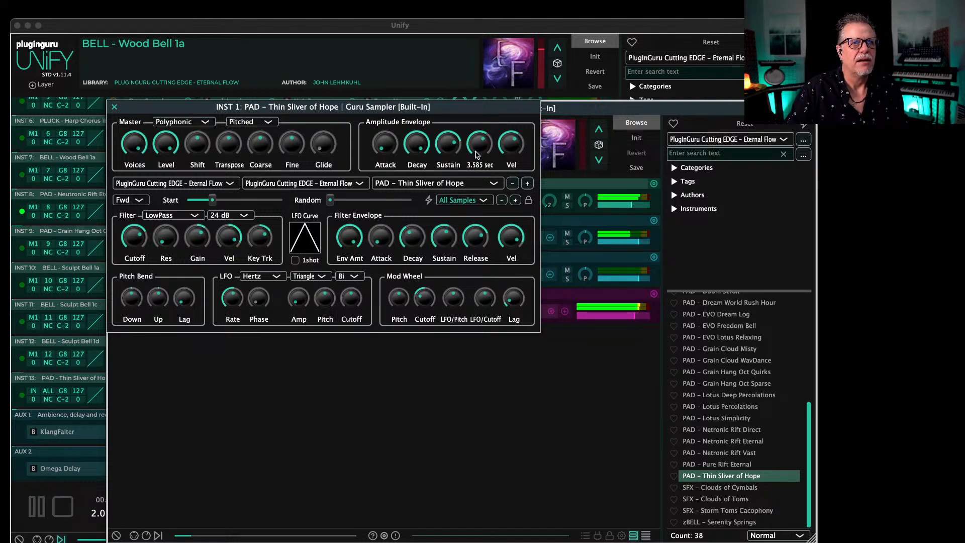
scroll(474, 166, down, 2)
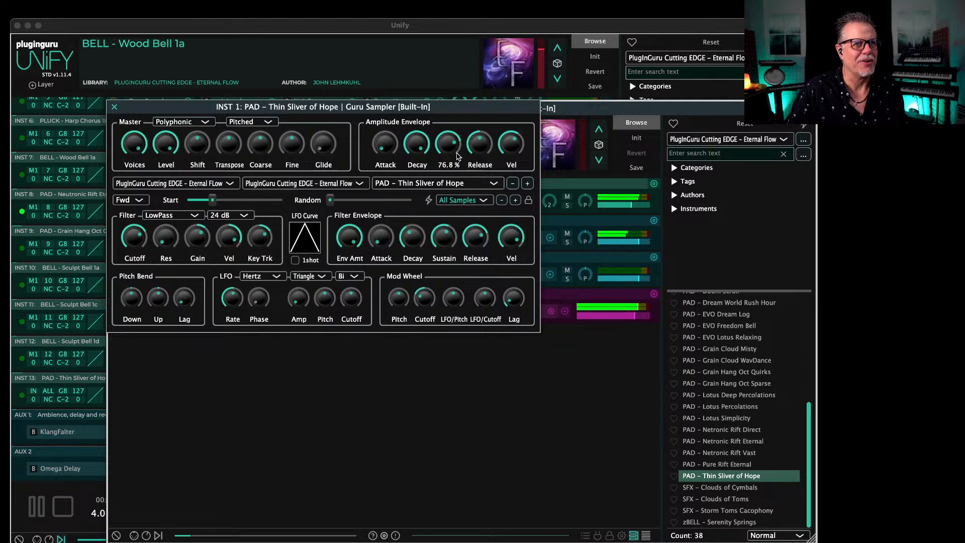
drag(451, 148, 446, 246)
drag(416, 147, 410, 216)
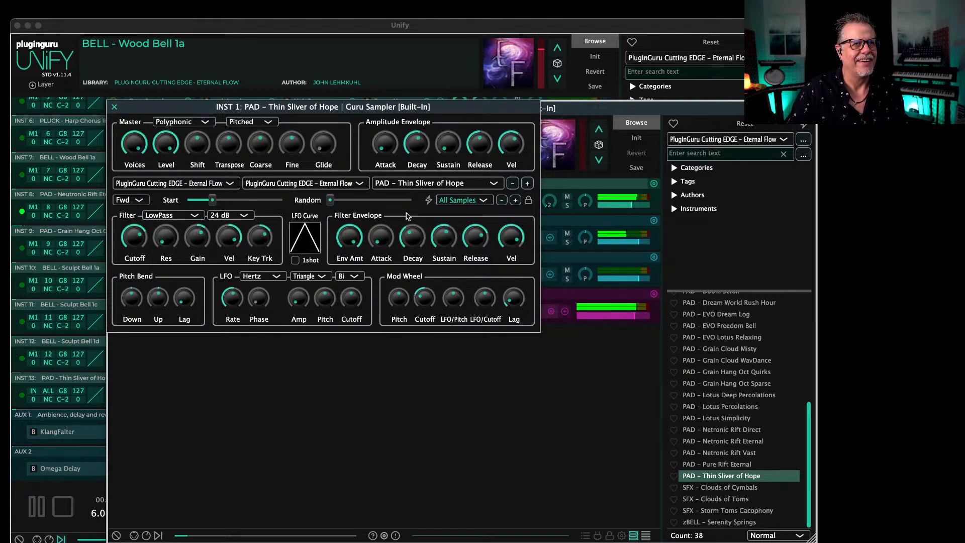
Step: Set the pad sampler's LFO to one-shot, Uni polarity and Custom shape, with its pitch amount raised to maximum
click(261, 279)
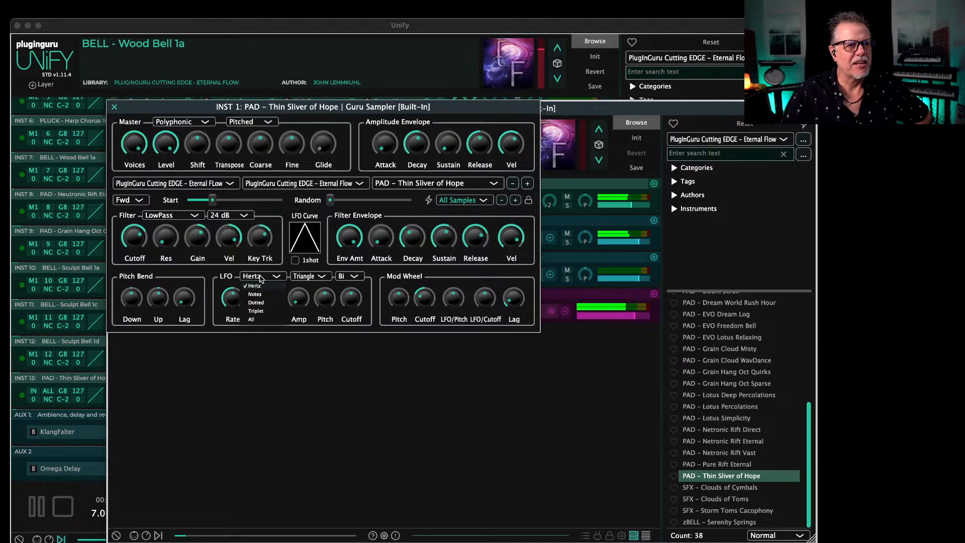
click(305, 261)
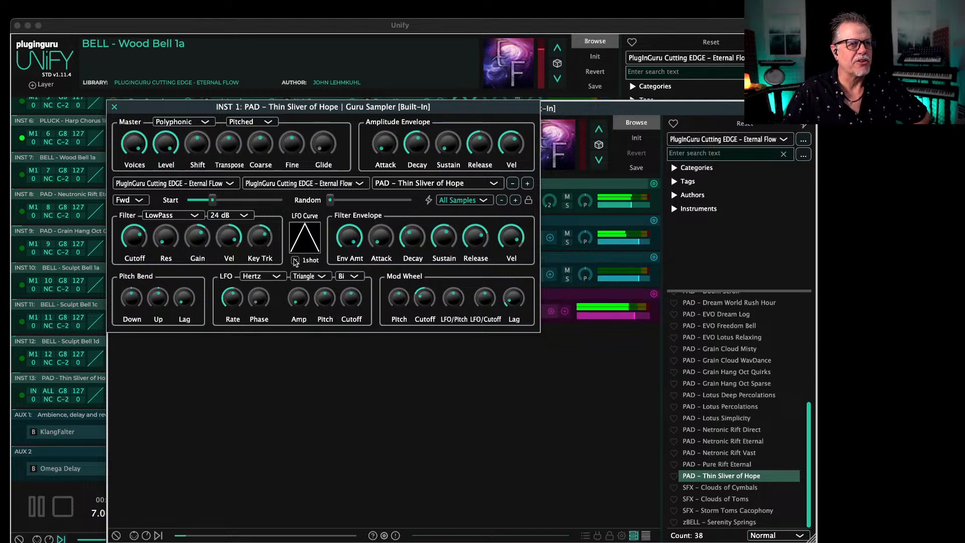
click(344, 277)
click(350, 294)
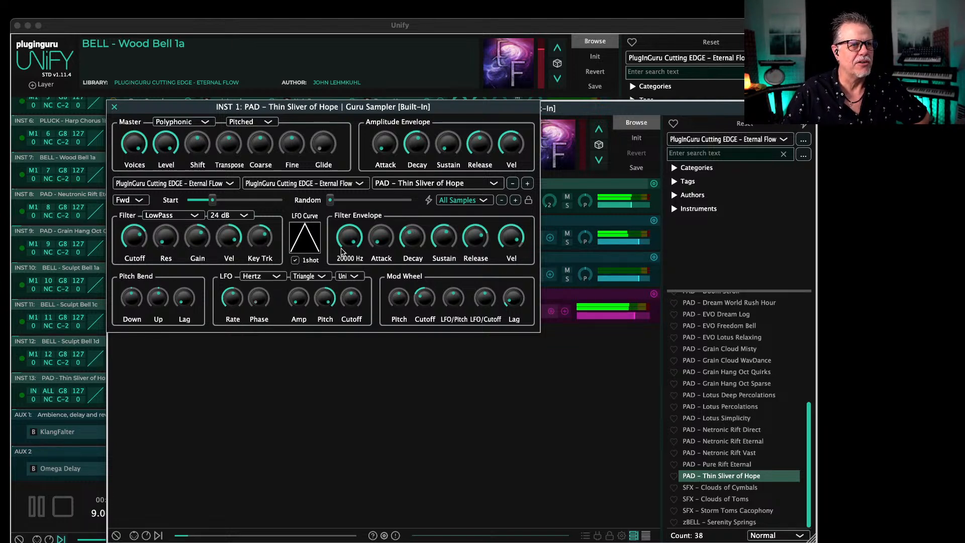
click(309, 276)
click(307, 345)
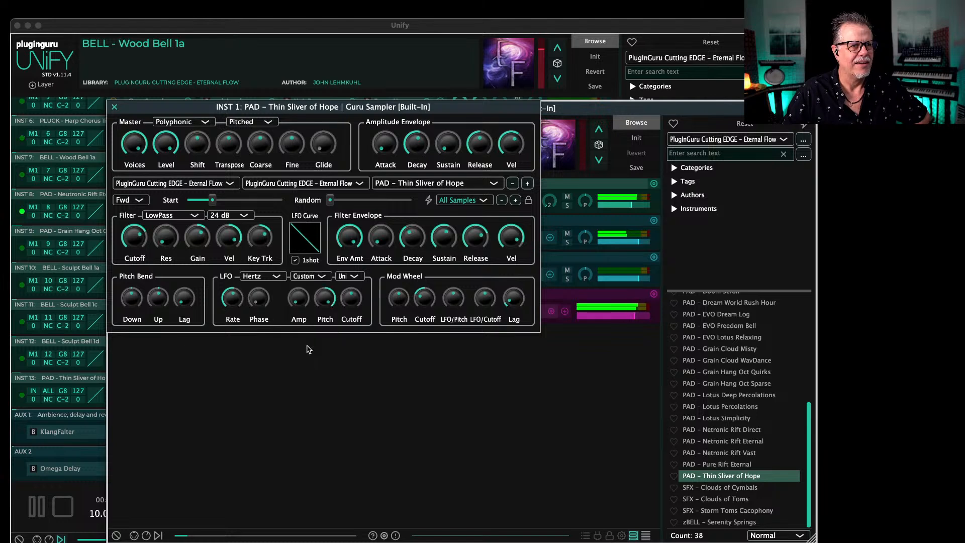
Step: Bend the custom LFO curve into a steep concave decay and raise the LFO rate
click(303, 251)
drag(310, 387, 292, 409)
click(332, 226)
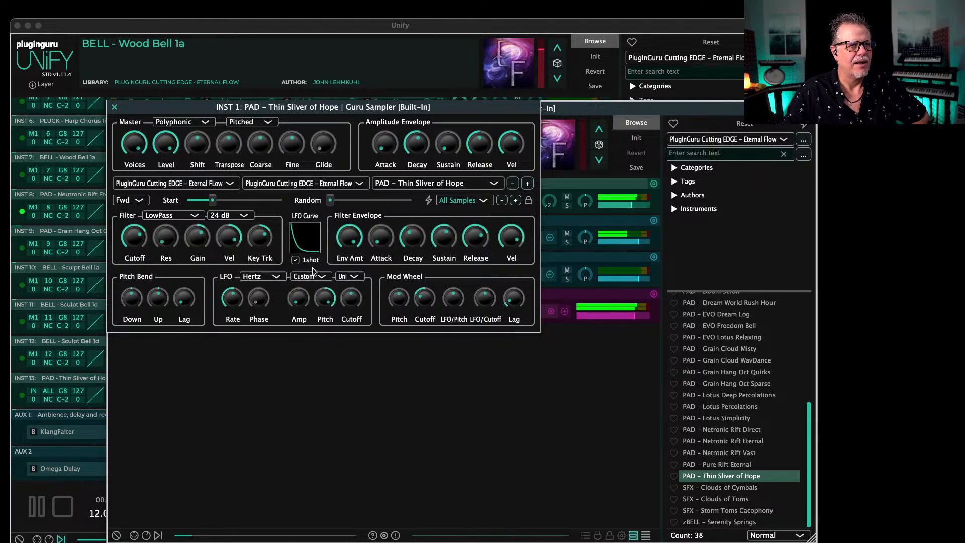
drag(239, 298, 246, 286)
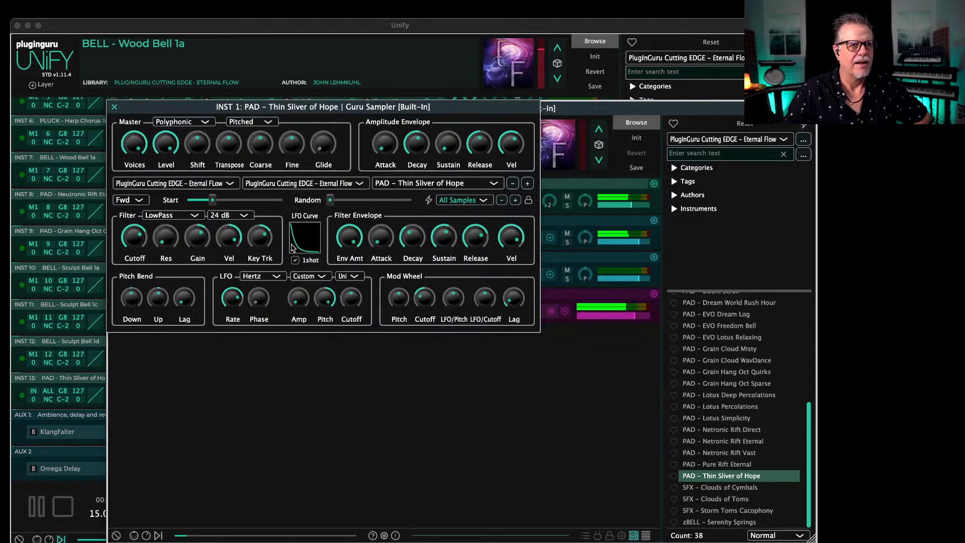
Step: Lower the filter cutoff to about 202 Hz and filter velocity to 1.6 %, readjust the envelope amount and raise LFO cutoff to about 86.5 %
drag(136, 233, 139, 299)
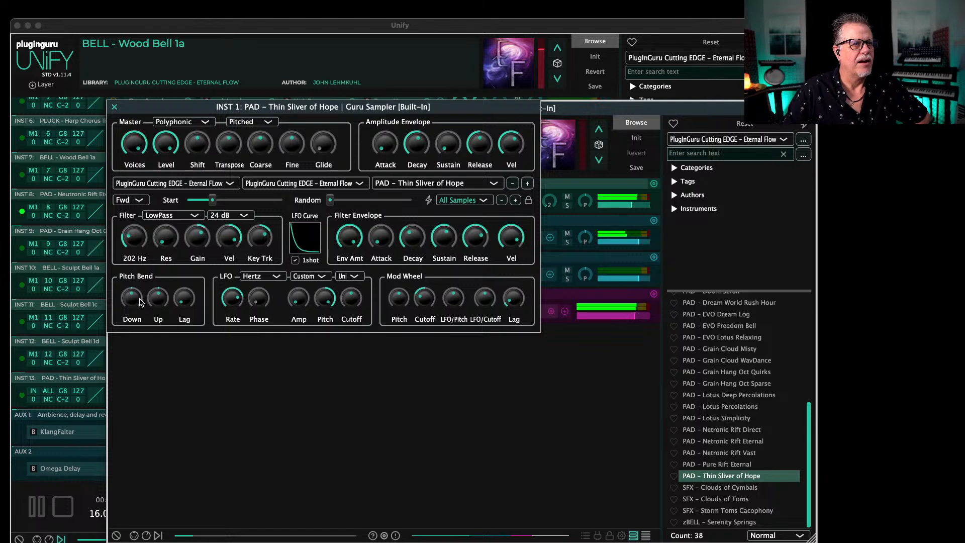
drag(361, 227, 354, 256)
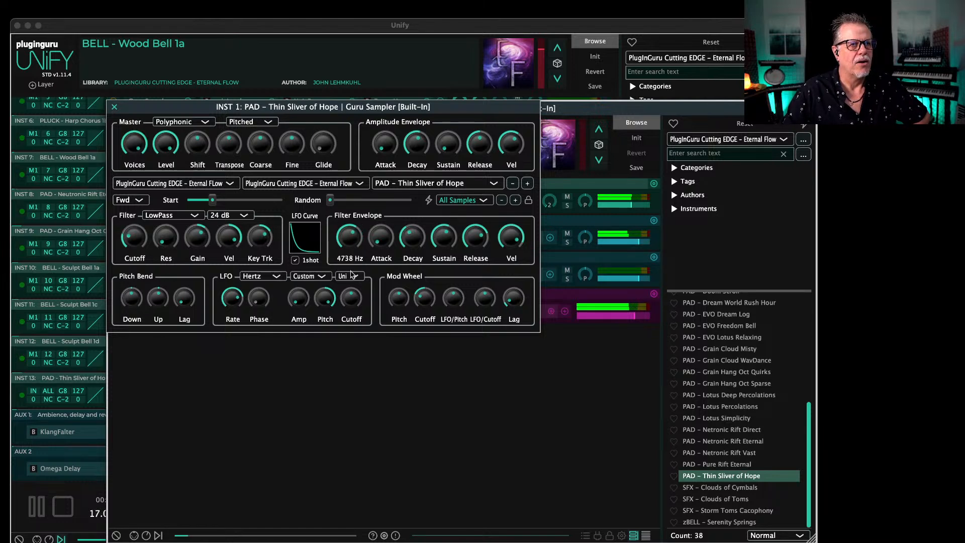
drag(229, 237, 232, 282)
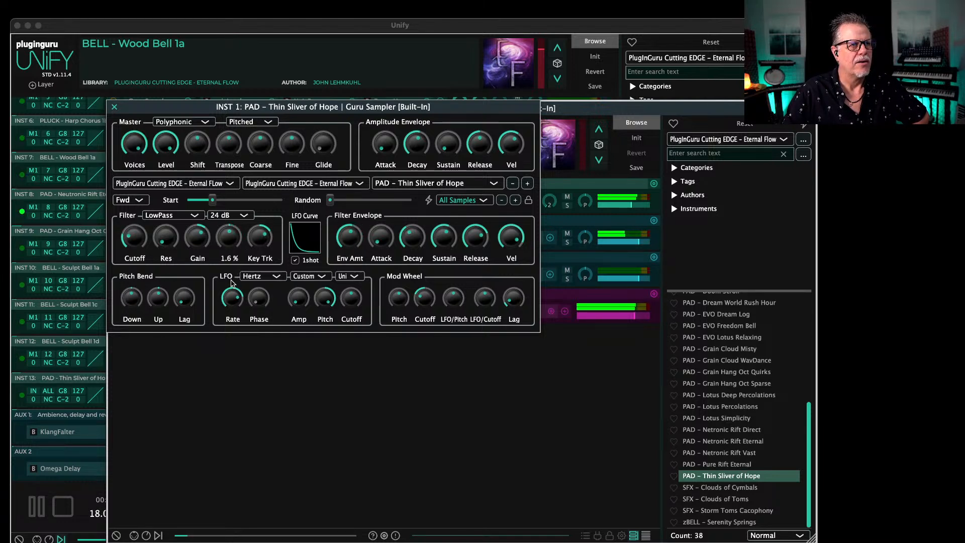
mouse_move(351, 237)
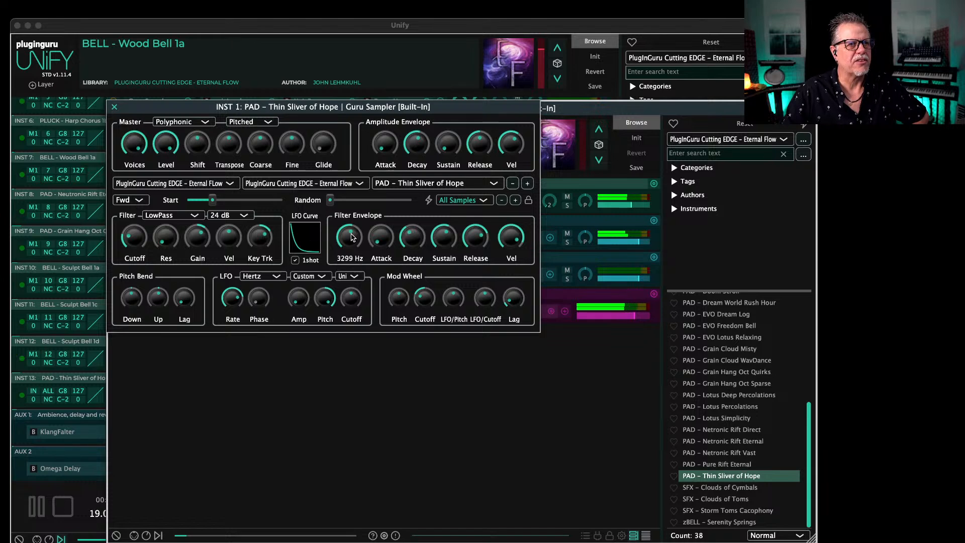
drag(357, 219, 360, 230)
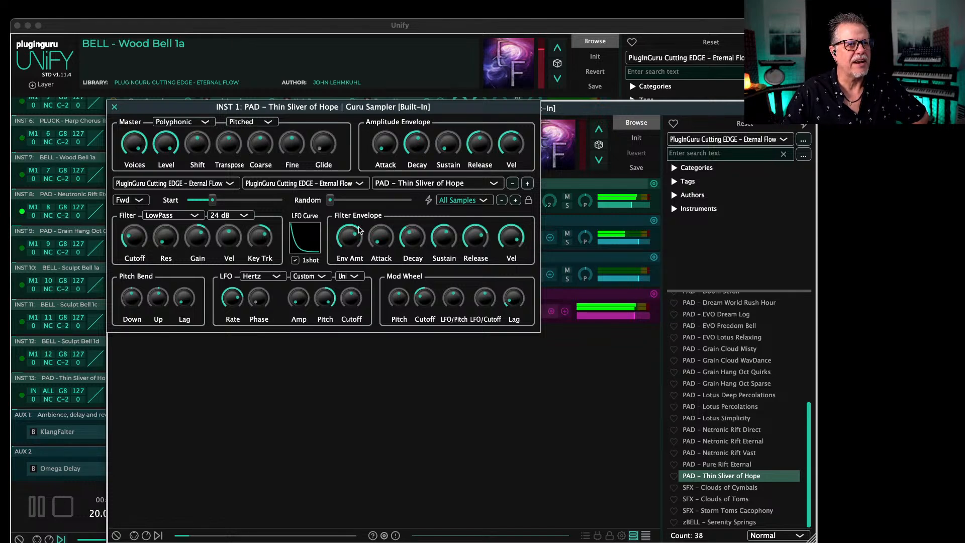
drag(352, 306, 355, 288)
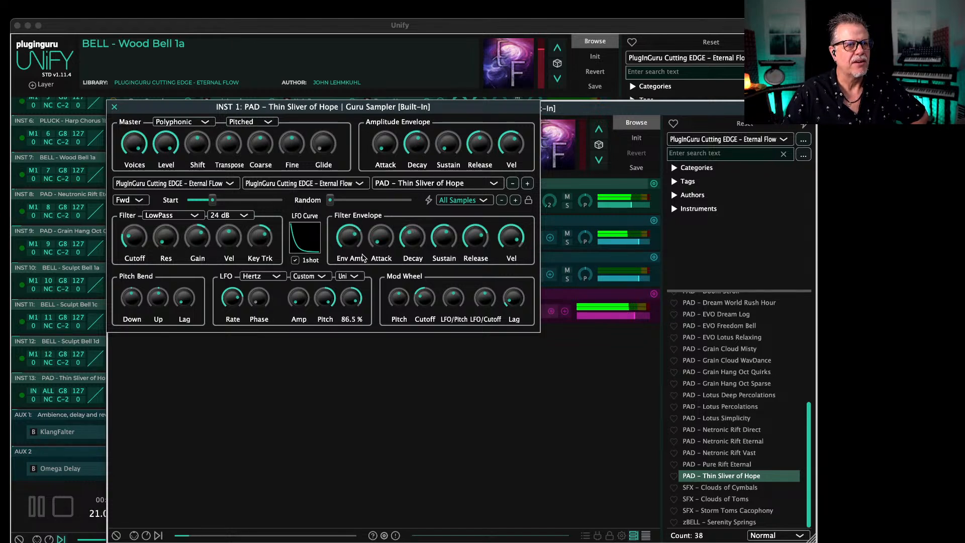
mouse_move(354, 242)
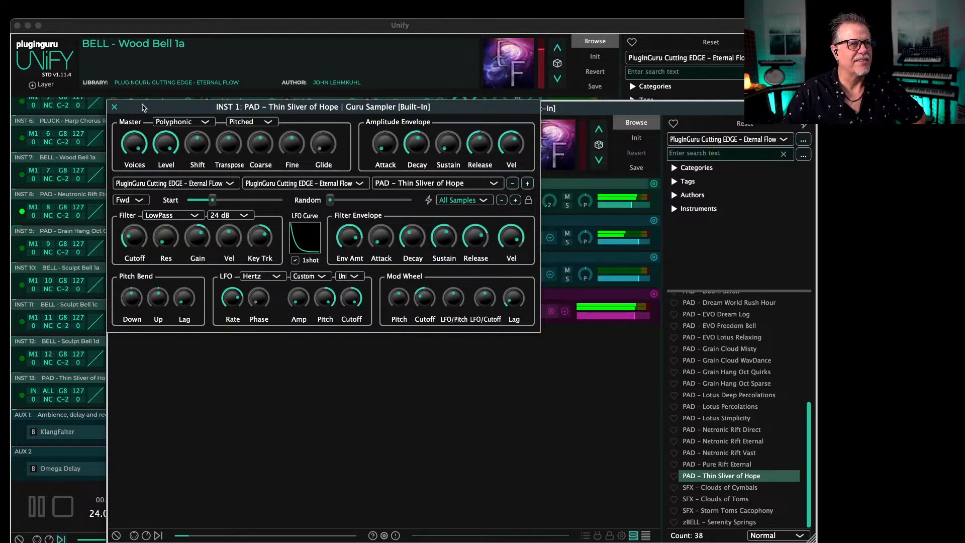
Step: Close the sampler and nested Unify windows, unsolo INST 13 and play the pattern with all layers
click(114, 107)
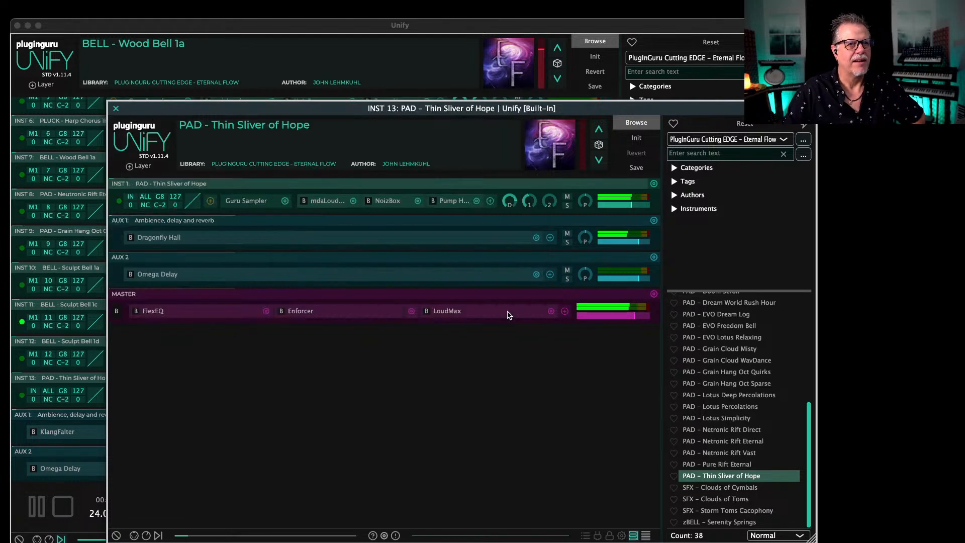
click(116, 108)
click(517, 399)
click(518, 400)
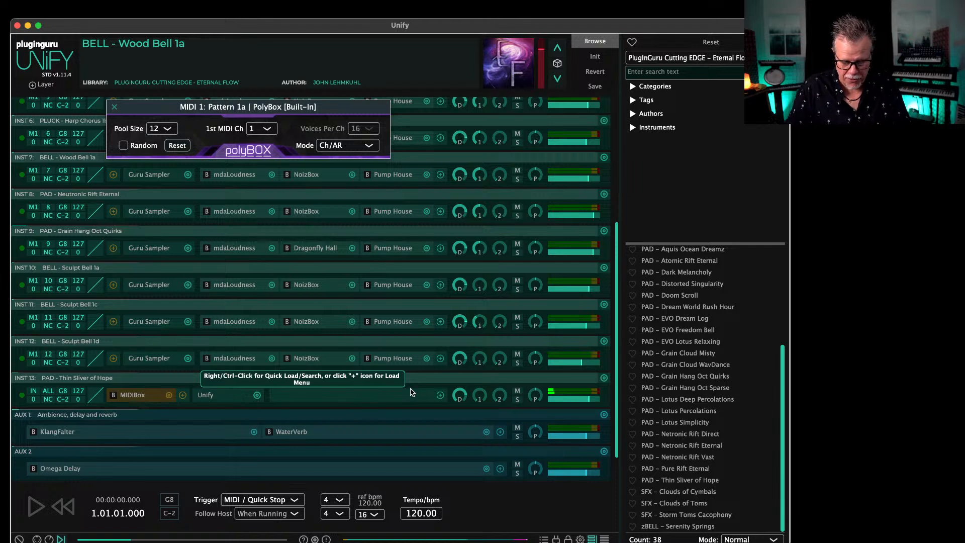
key(space)
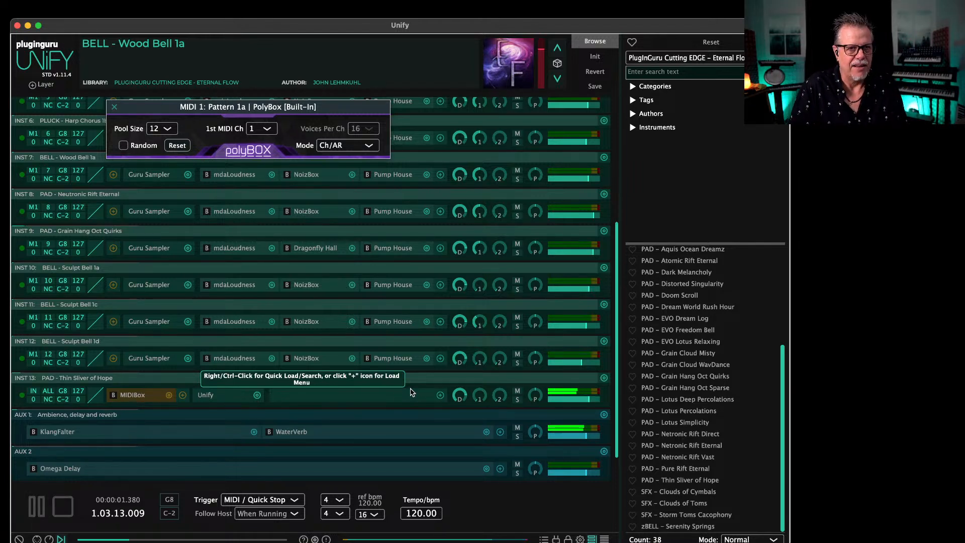
mouse_move(562, 403)
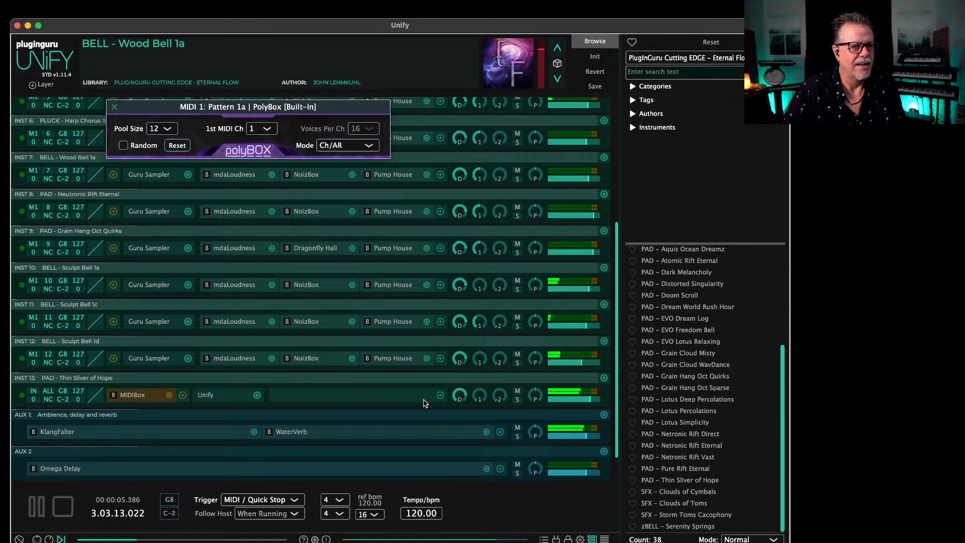
Step: In the nested pad's master FlexEQ, raise the Peak 2 frequency and lower the low shelf gain to -1.50 dB
click(210, 395)
mouse_move(613, 206)
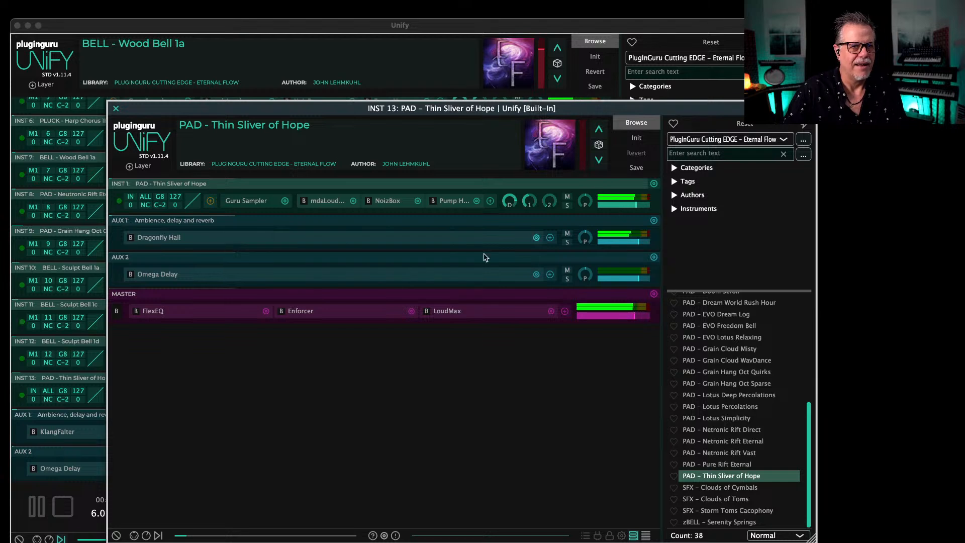
click(153, 311)
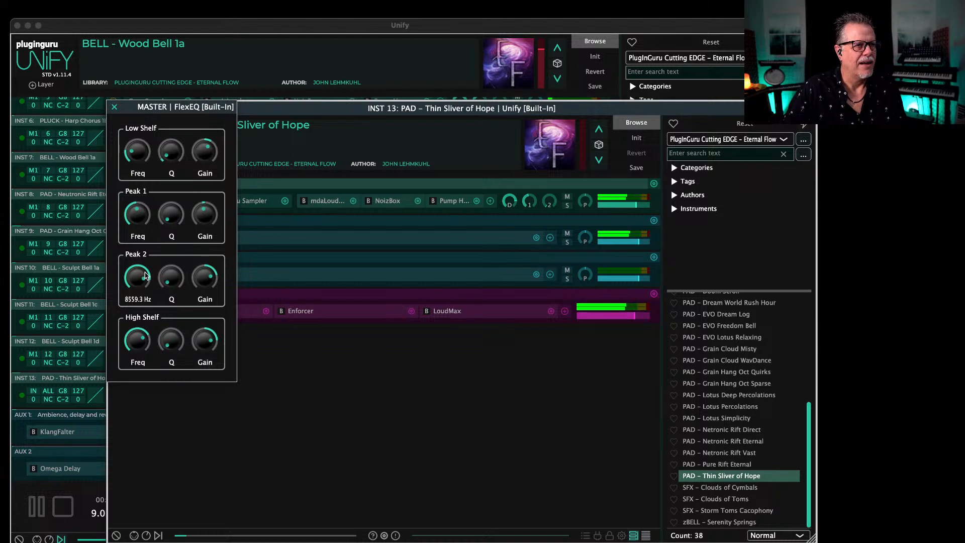
drag(146, 276, 148, 271)
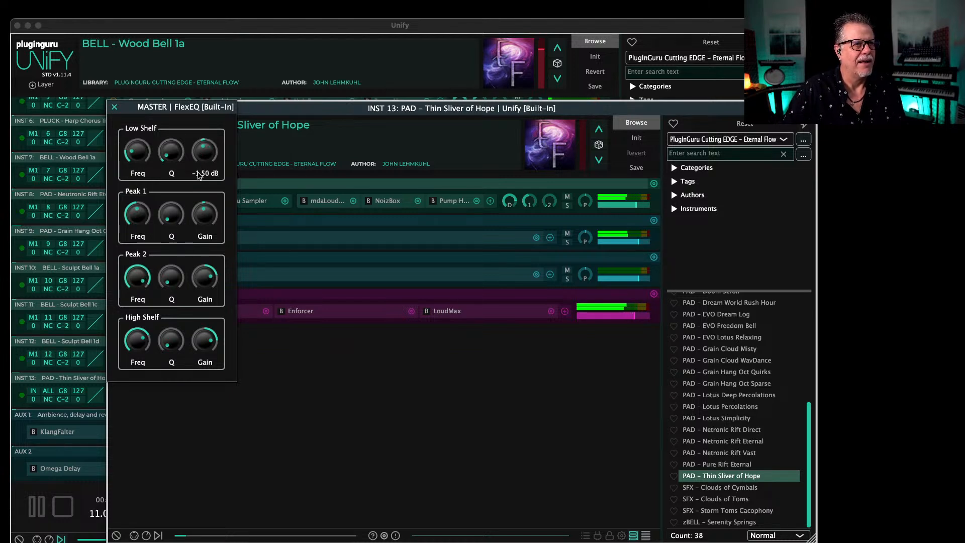
Step: Close the FlexEQ, INST 13 Unify and PolyBox windows, and lower the levels of all layers together
click(114, 106)
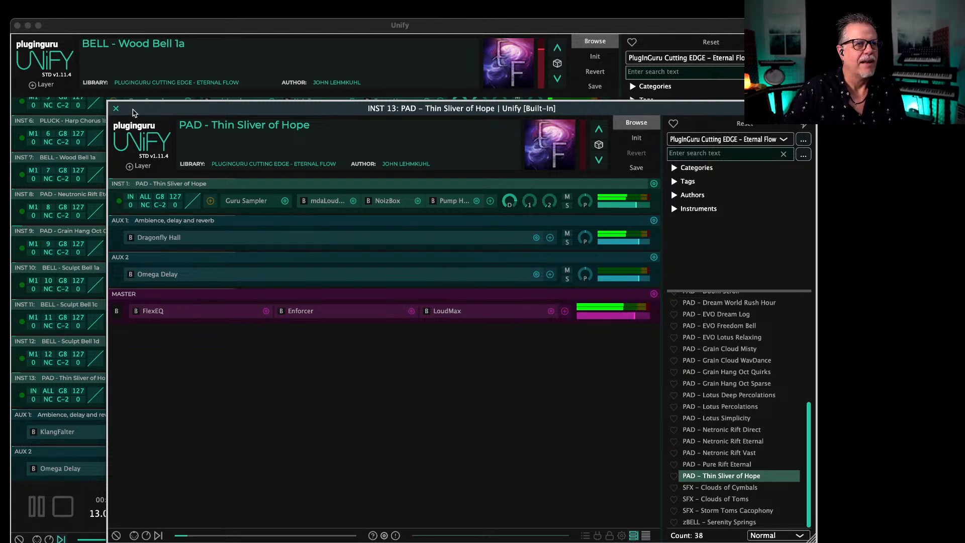
click(115, 108)
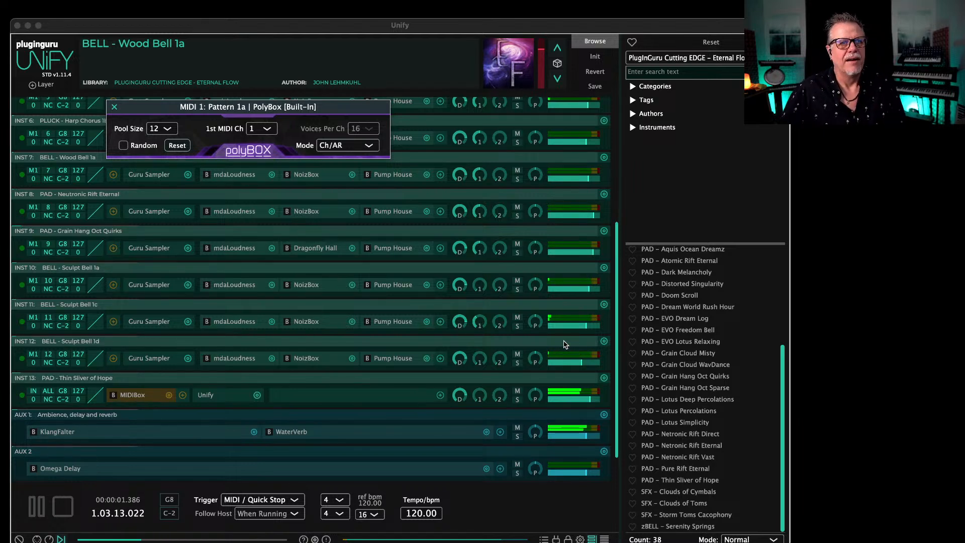
click(114, 106)
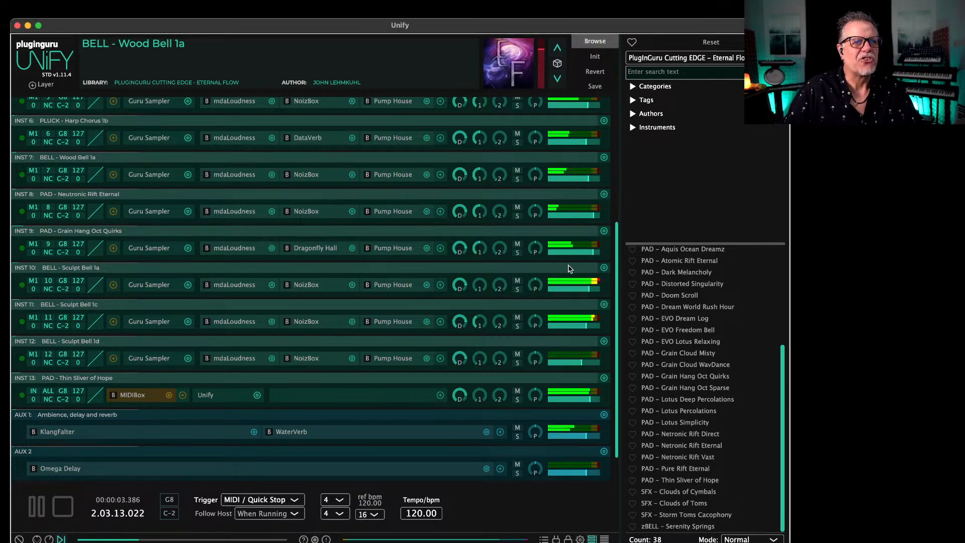
mouse_move(586, 291)
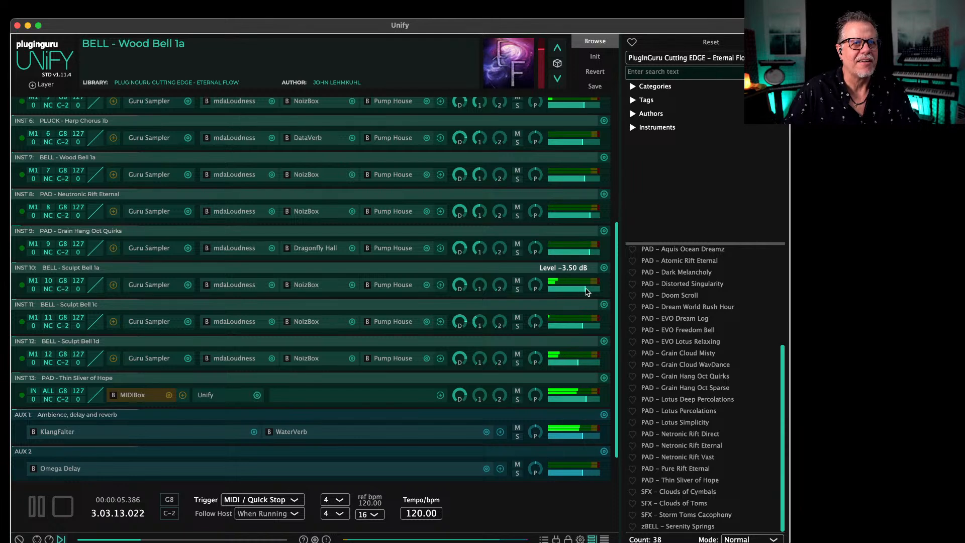
scroll(586, 290, down, 2)
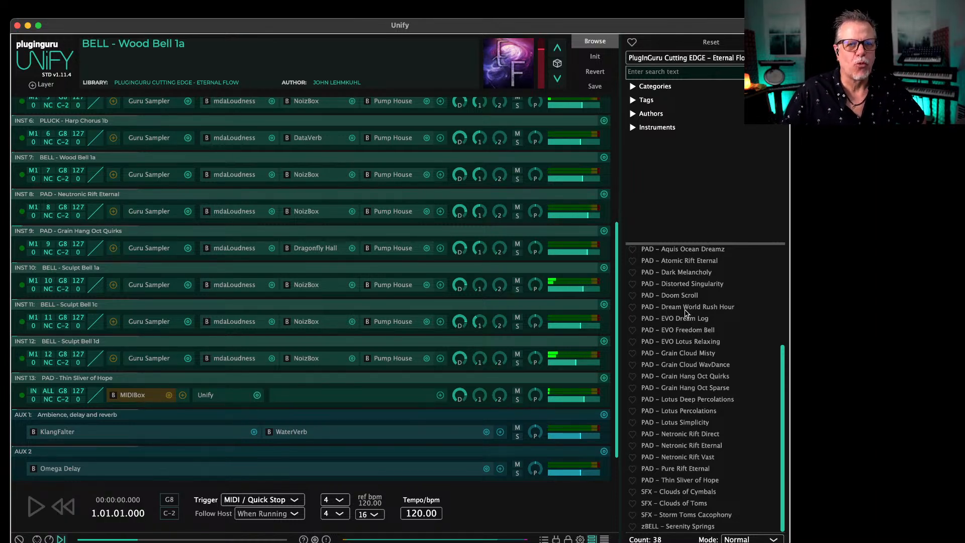
Step: Add the INST1 layer of "PAD - Dream World Rush Hour" to the current patch and set its level to -12.50 dB
right_click(685, 311)
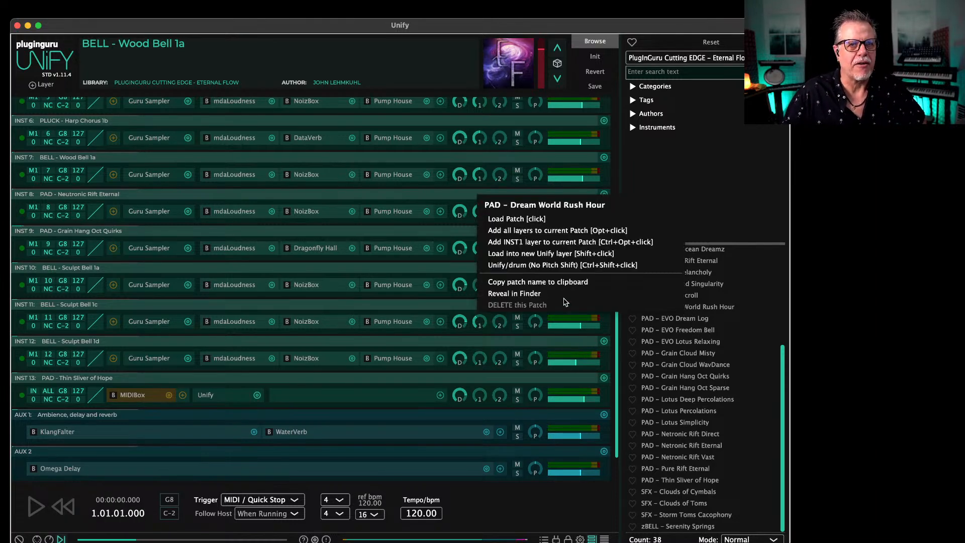
click(529, 243)
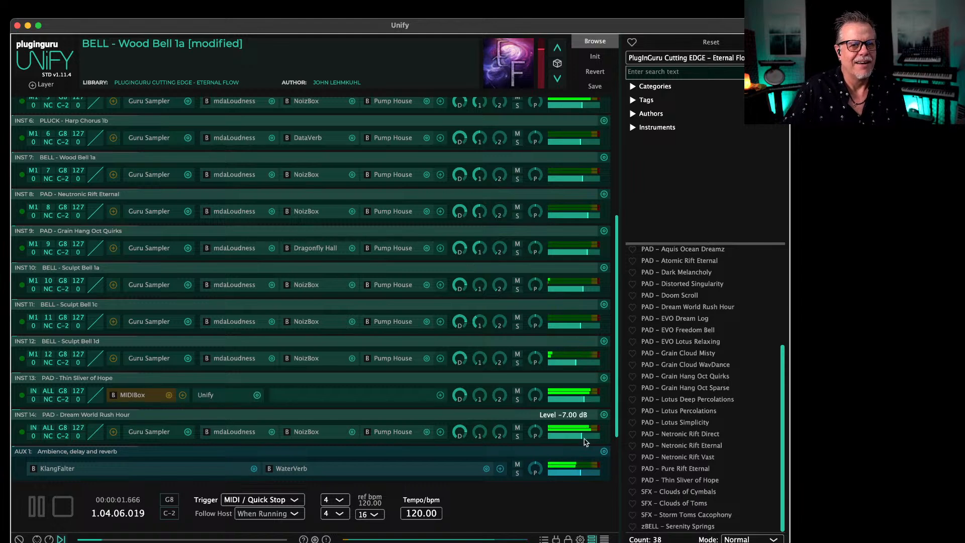
drag(578, 434, 575, 438)
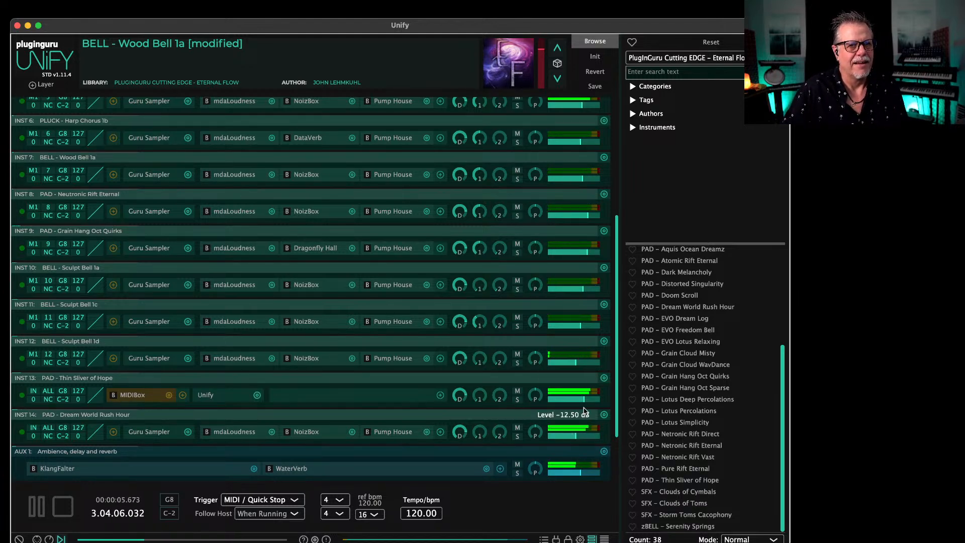
Step: Load "BPM DRUM - LA Blvd Sparse RX2" from the Unify Standard Library as a new Unify layer
drag(617, 378, 635, 171)
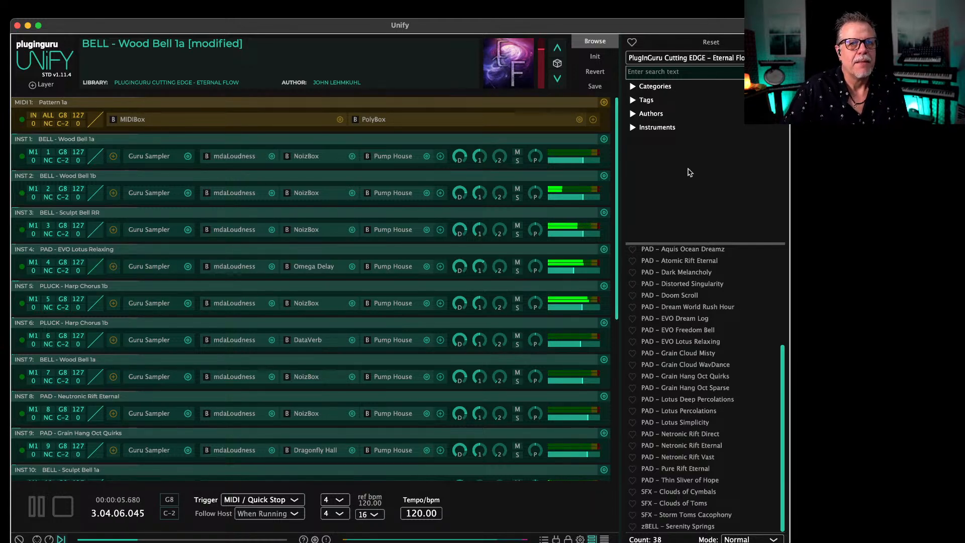
click(706, 58)
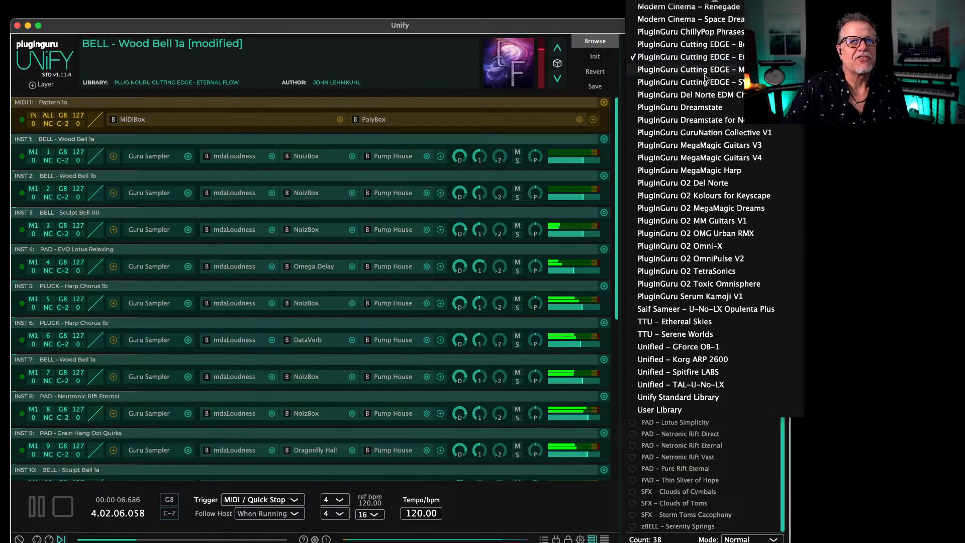
click(666, 398)
drag(782, 261, 786, 307)
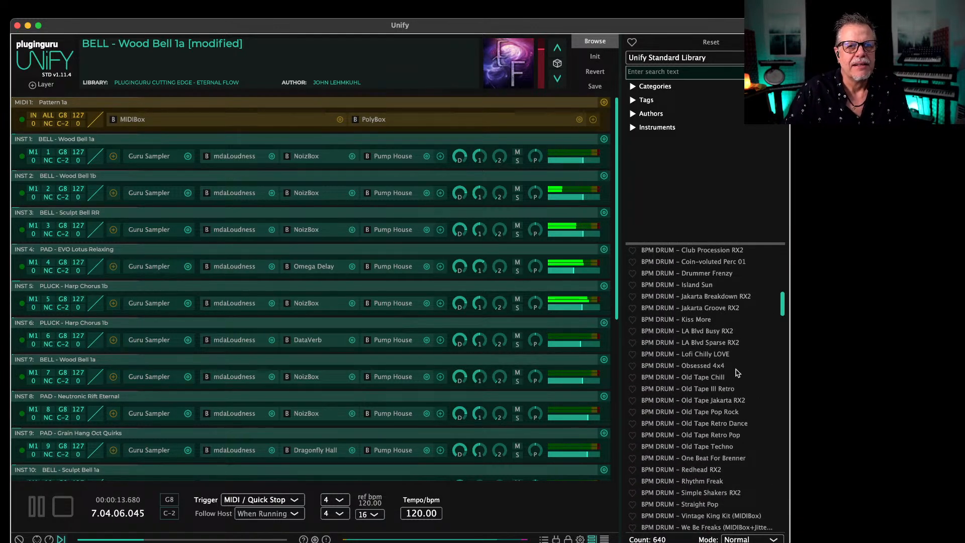
right_click(711, 342)
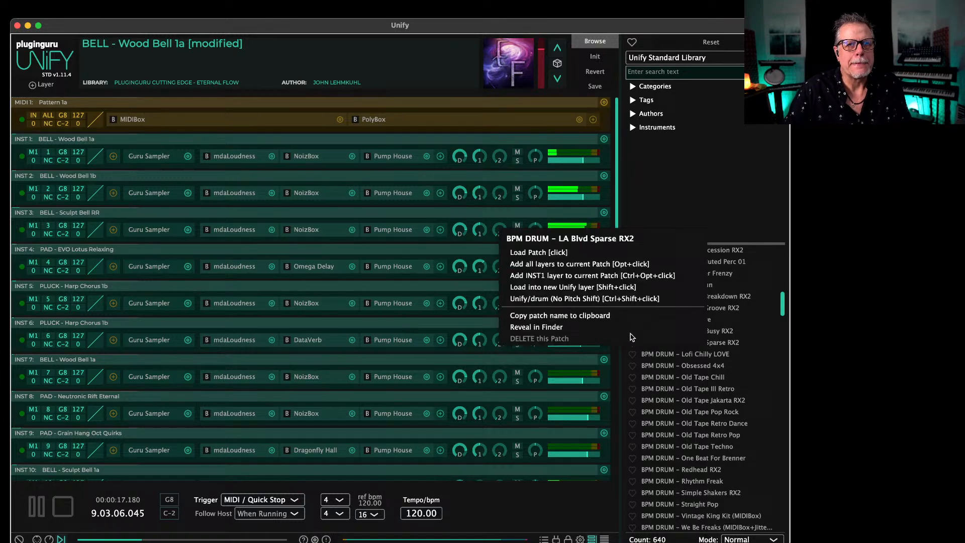
click(576, 293)
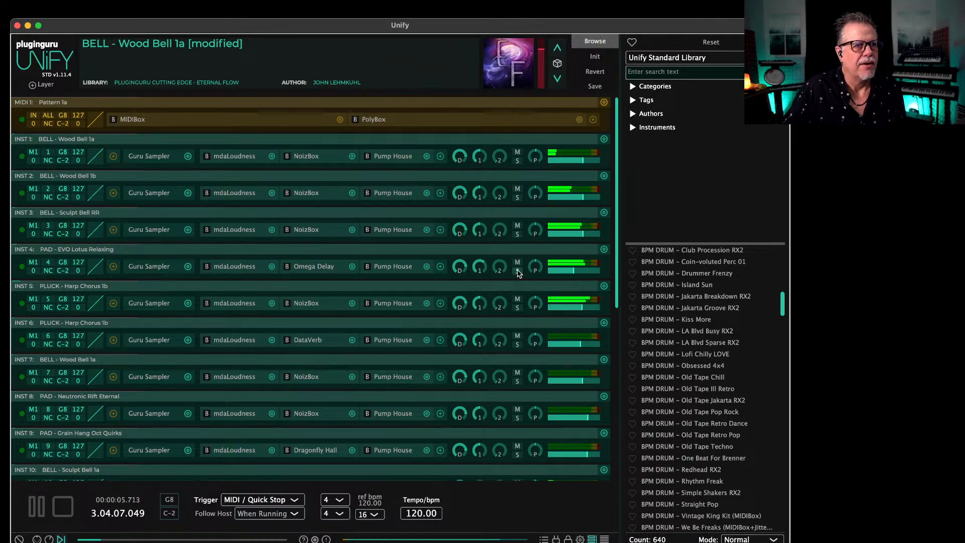
Step: Open the nested patch of the LA Blvd Sparse RX2 layer, show its macro knobs and open its MIDIBox
scroll(193, 390, down, 3)
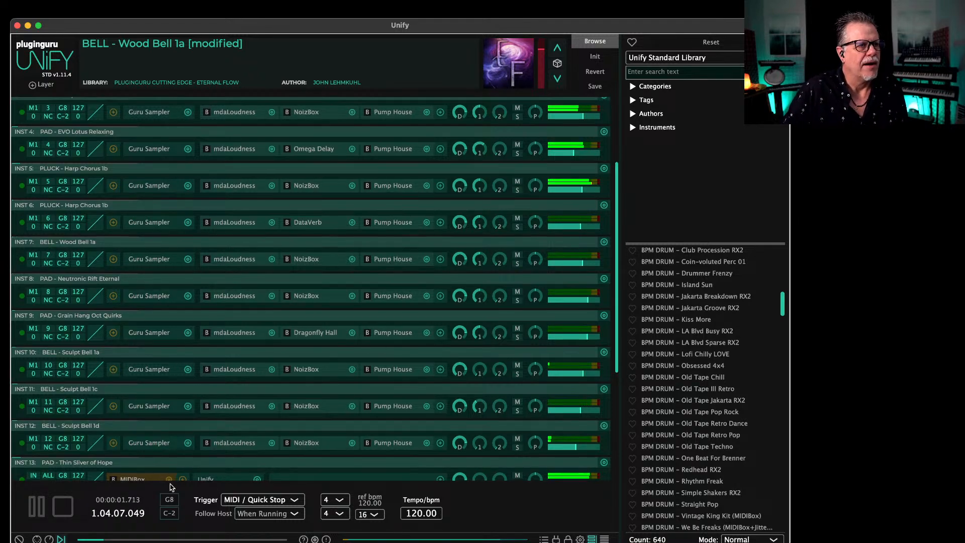
scroll(165, 452, down, 3)
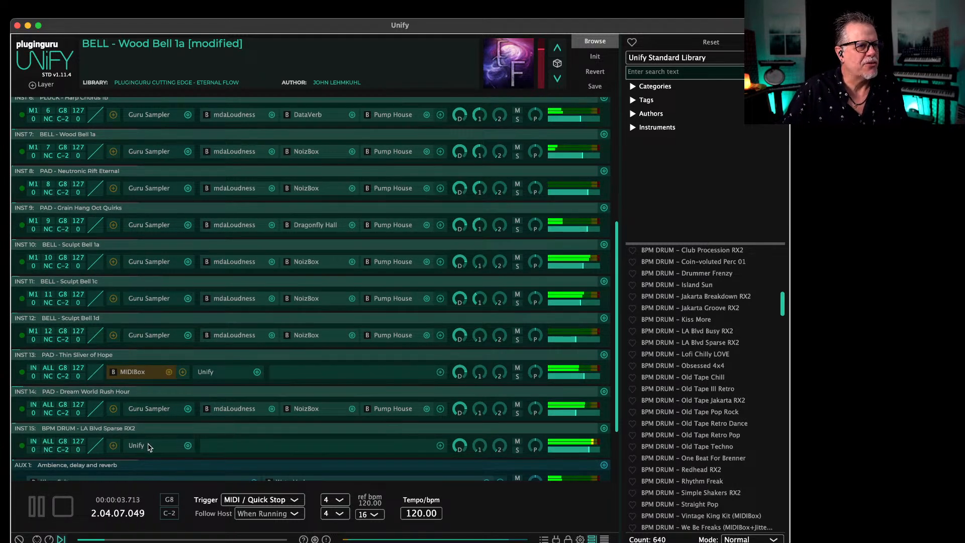
click(149, 447)
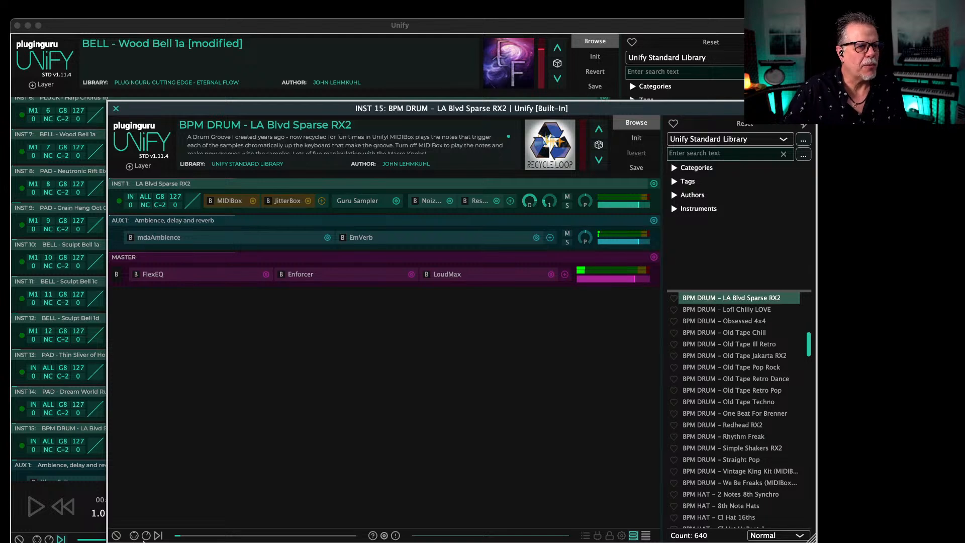
click(146, 535)
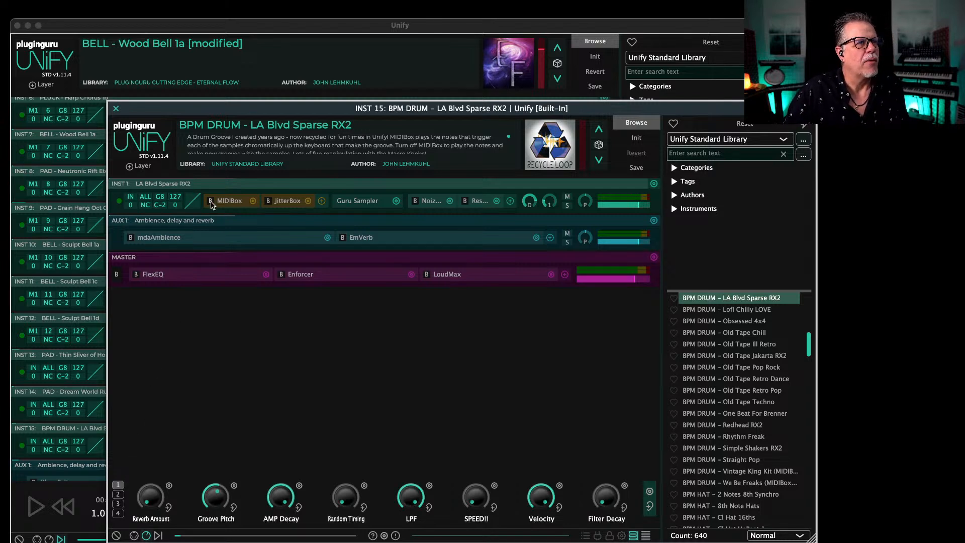
click(219, 203)
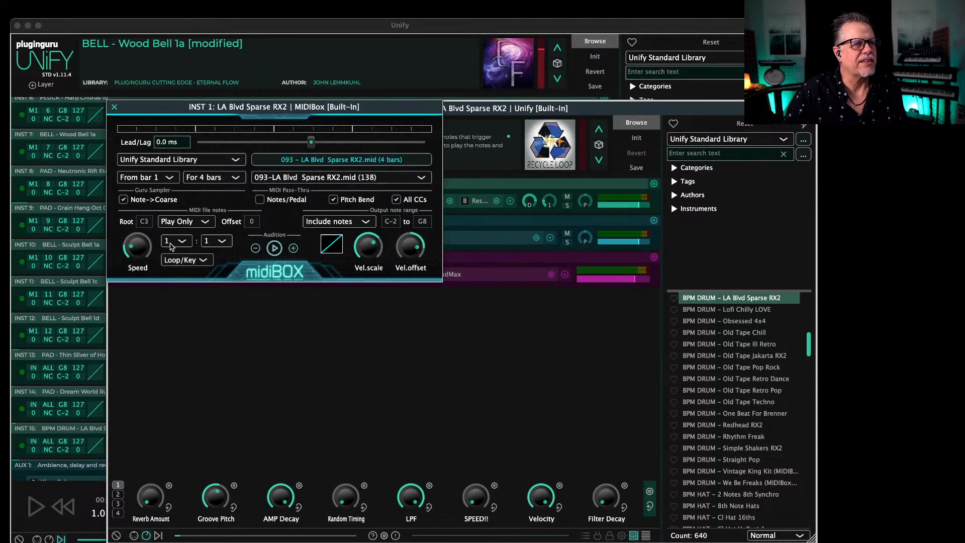
Step: Try a 2:1 MIDIBox speed ratio for the drum loop, set it to 1:2 instead, audition the groove and close MIDIBox
click(189, 245)
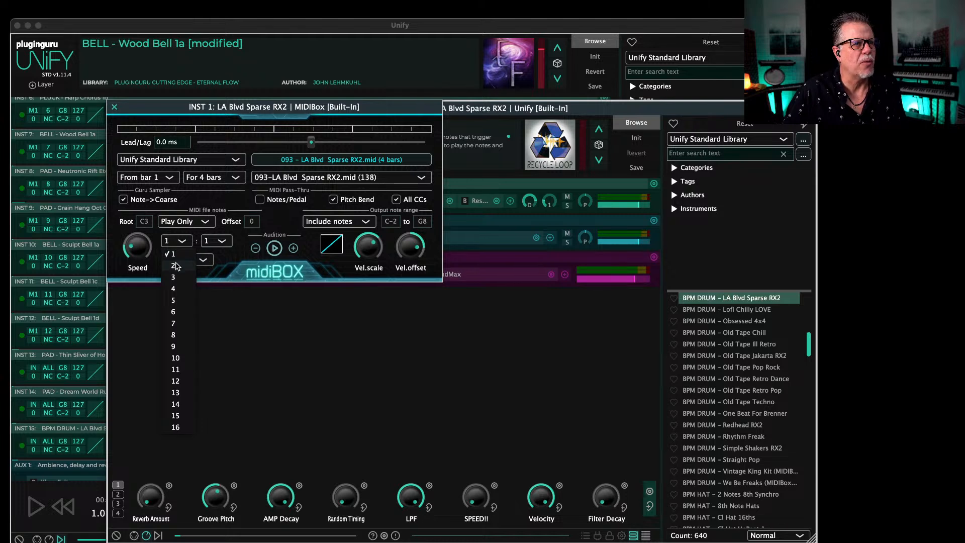
click(173, 266)
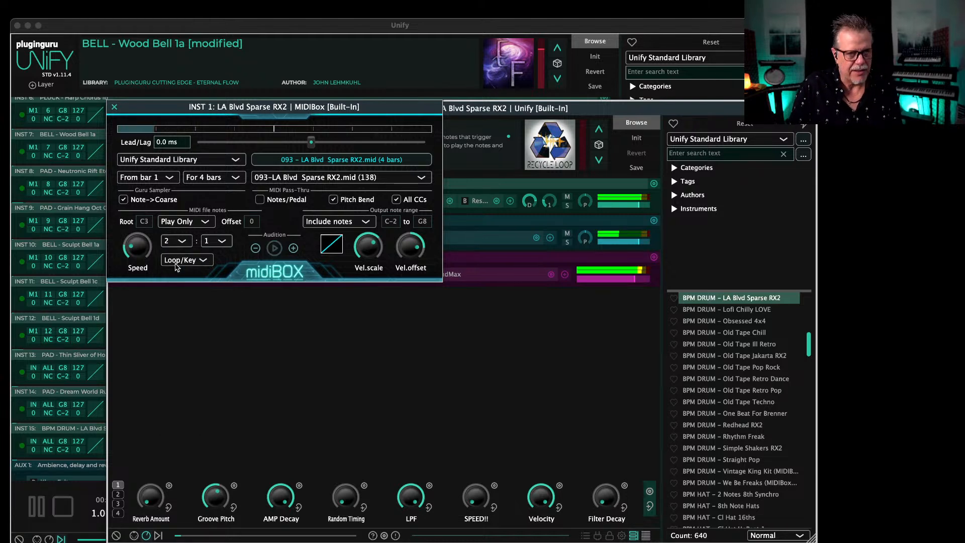
click(176, 240)
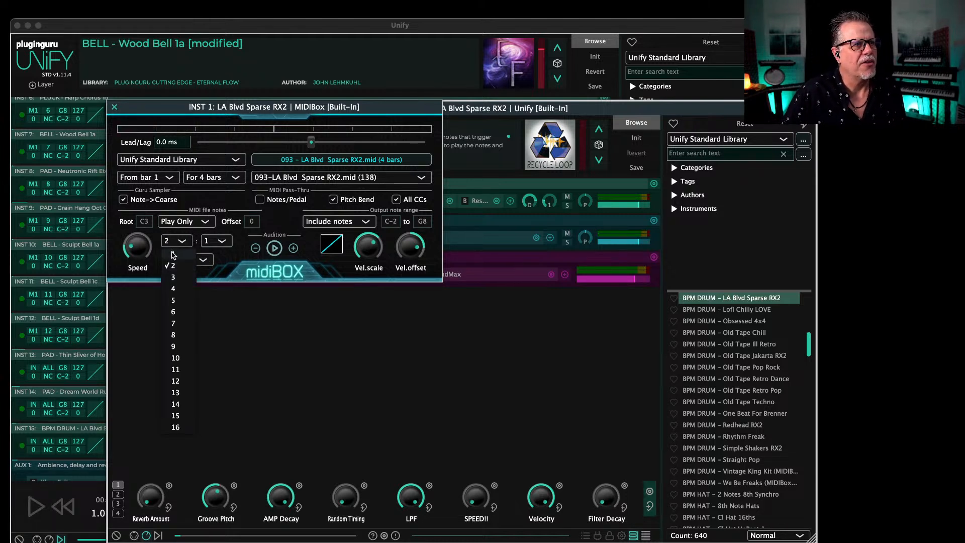
click(174, 255)
click(217, 247)
click(218, 267)
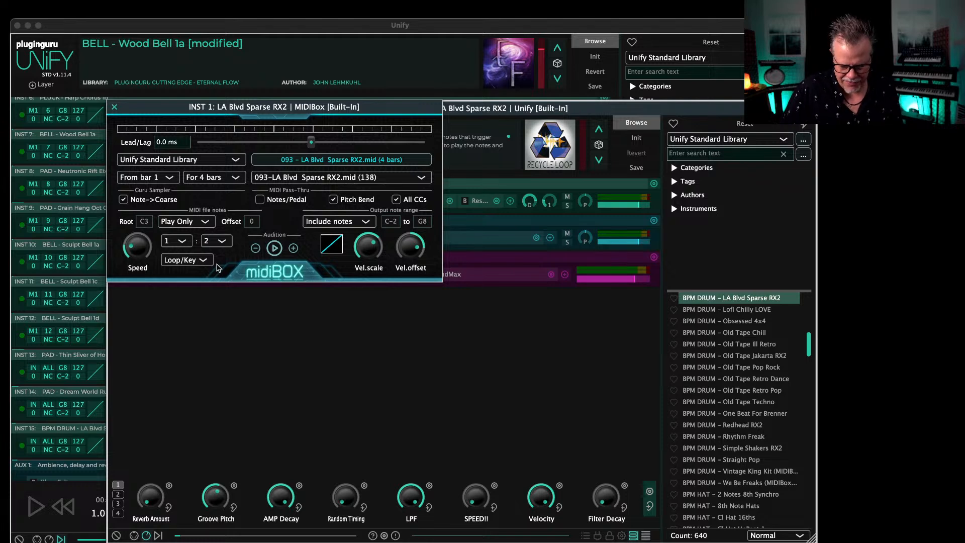
key(space)
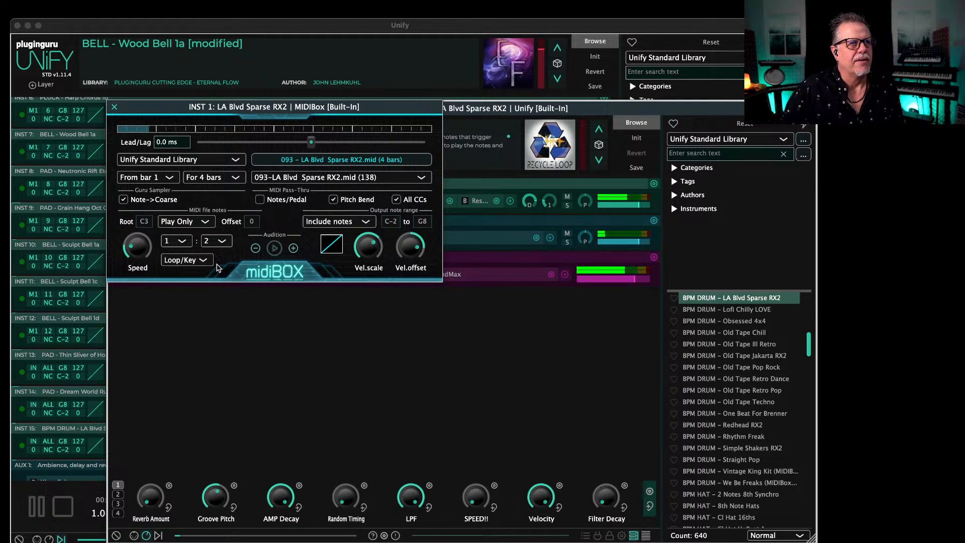
click(115, 107)
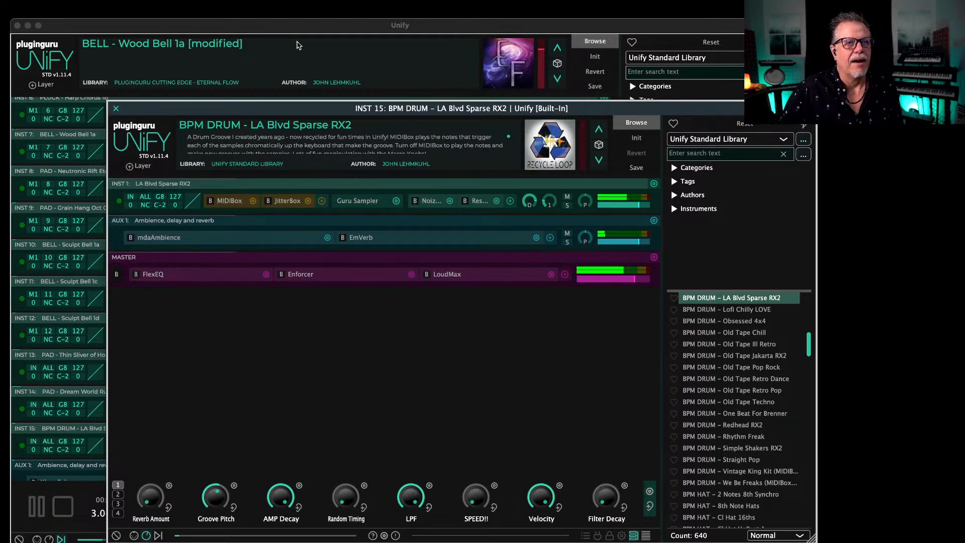
Step: Raise the LA Blvd Sparse RX2 layer's send to Aux 1 while listening, and stop playback
mouse_move(548, 206)
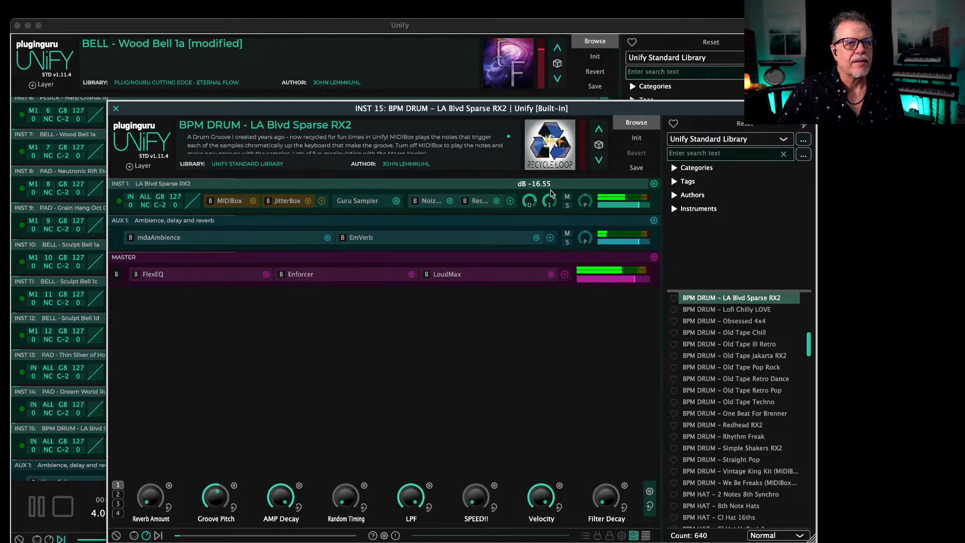
drag(551, 193, 553, 187)
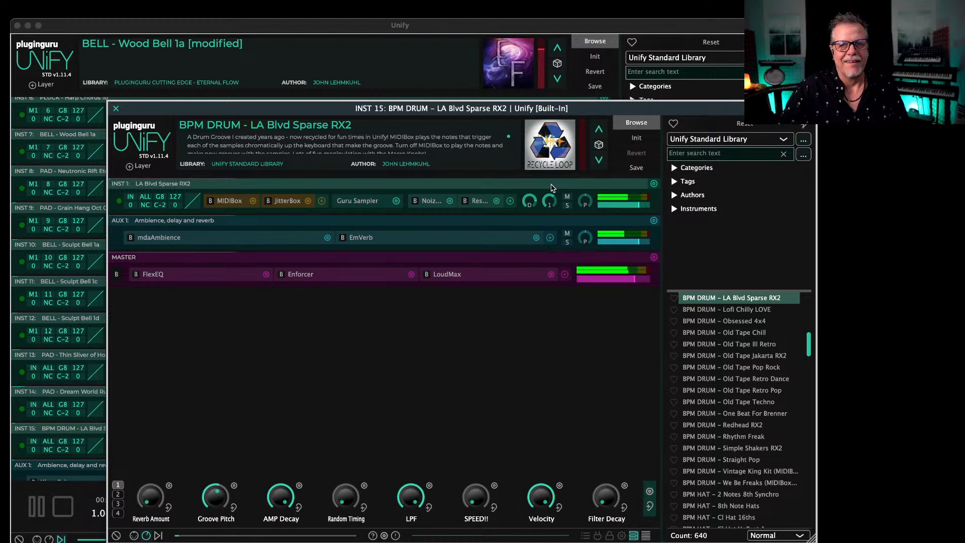
key(space)
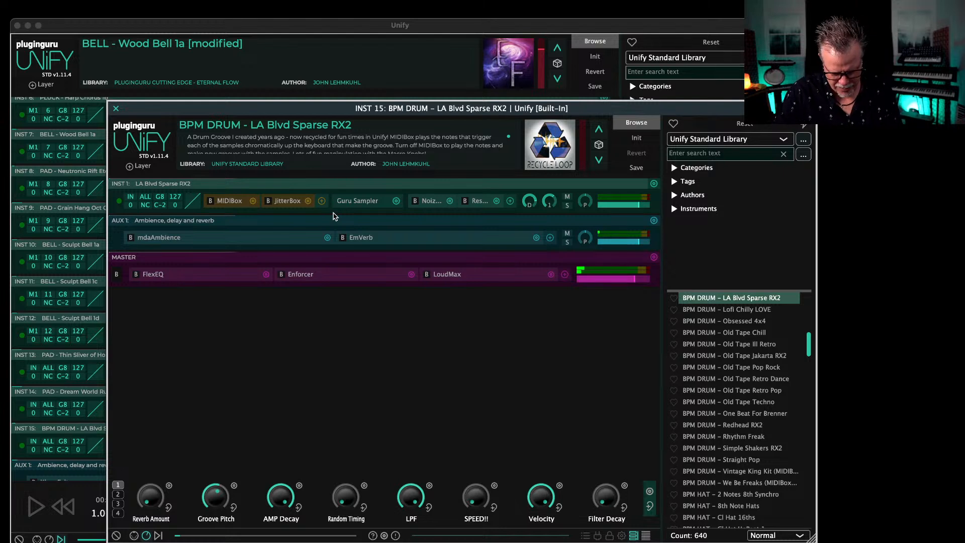
Step: Turn off Note->Coarse in the drum layer's MIDIBox, play the groove and close MIDIBox
click(230, 201)
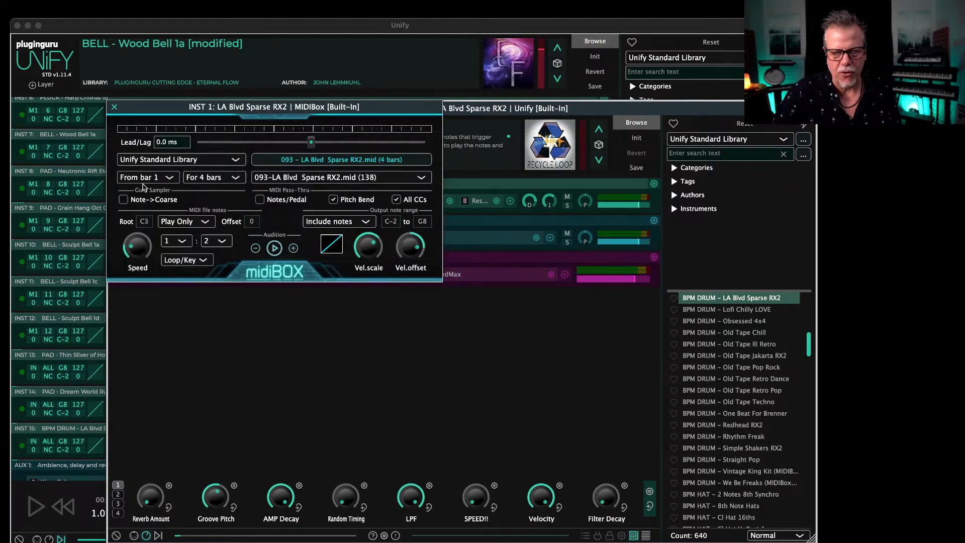
key(space)
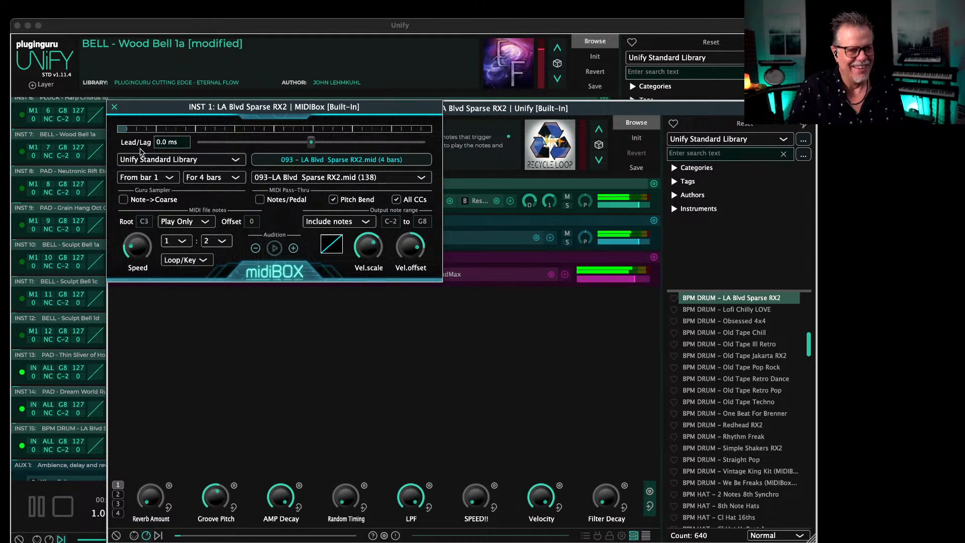
click(115, 106)
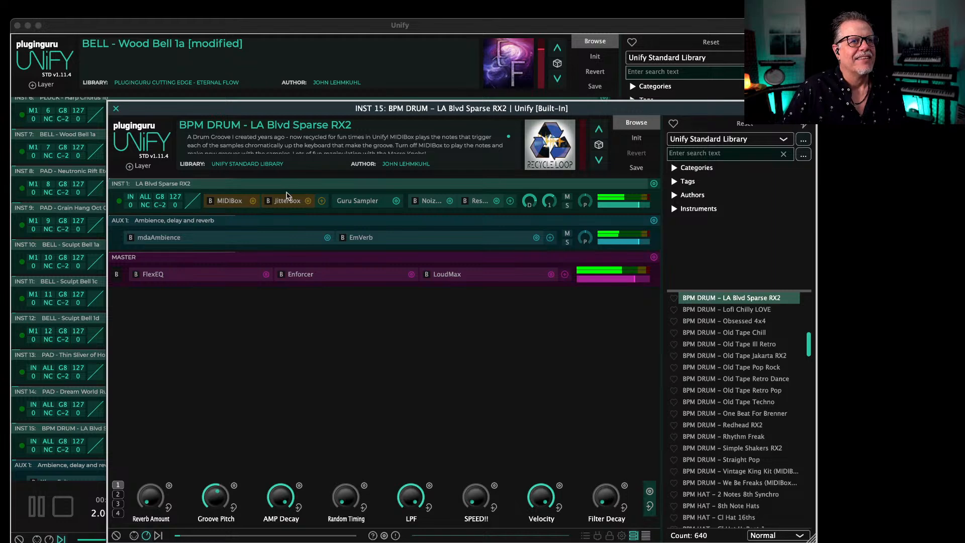
Step: Inspect the drum layer's Guru Sampler settings, close the sampler and stop playback
click(358, 201)
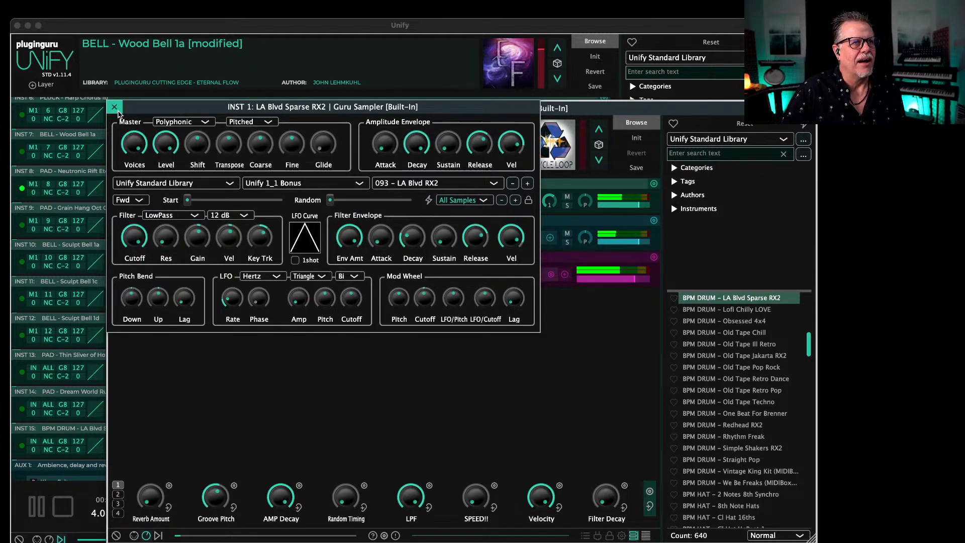
click(114, 107)
key(space)
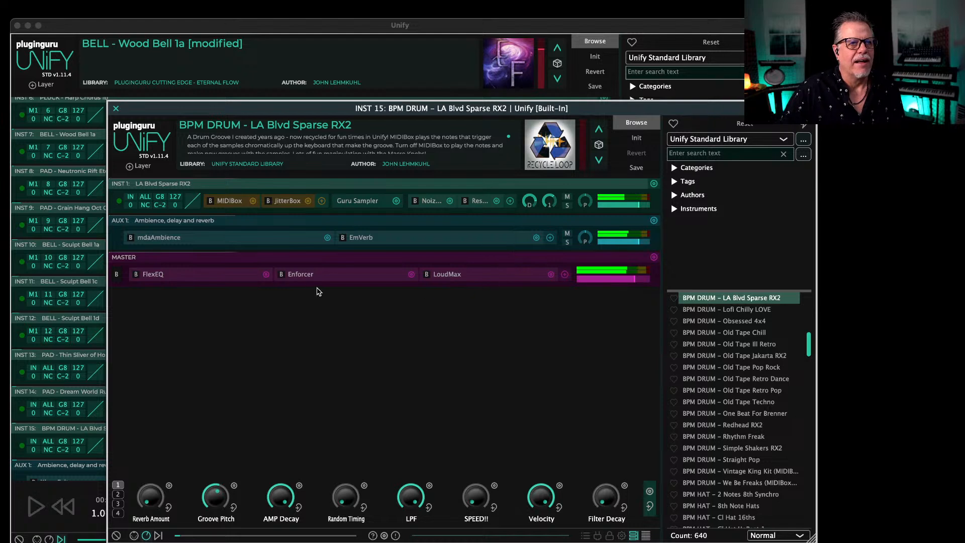
Step: Replace Enforcer on the nested drum patch's master with the UADx Century Tube Channel Strip (VST3) and play the groove
click(353, 275)
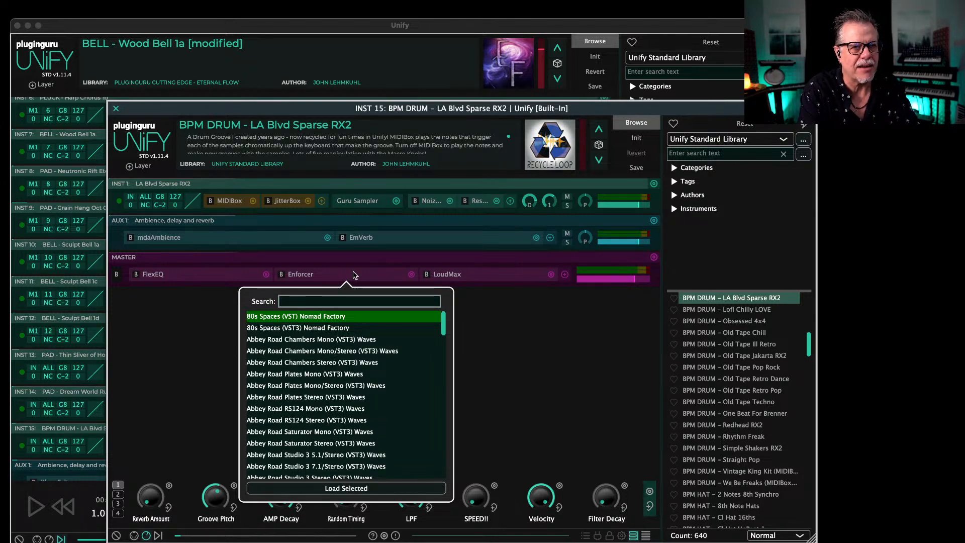
text(century)
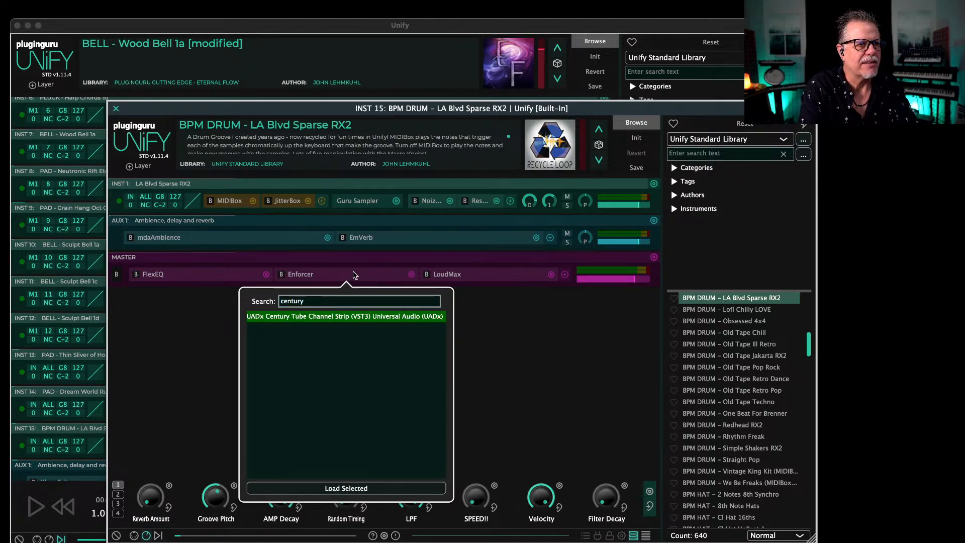
key(Return)
key(space)
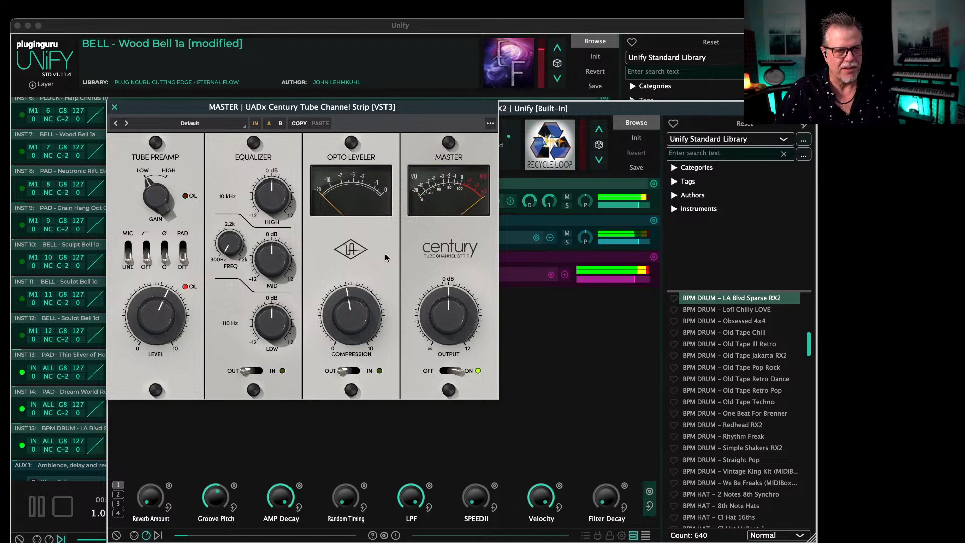
Step: Raise the compression, preamp level and output on the drum patch's Century Tube Channel Strip while listening, and close the plugin
drag(365, 309, 367, 284)
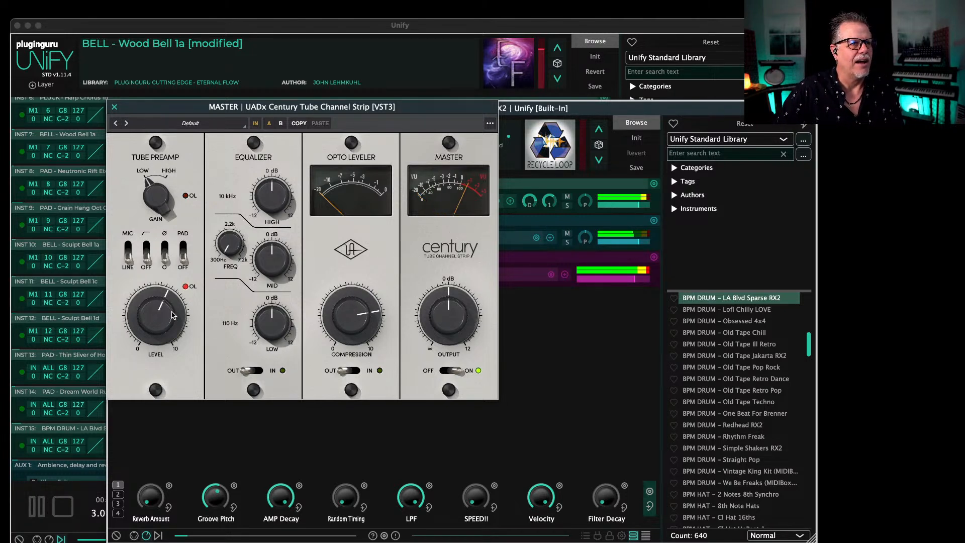
drag(172, 312, 175, 301)
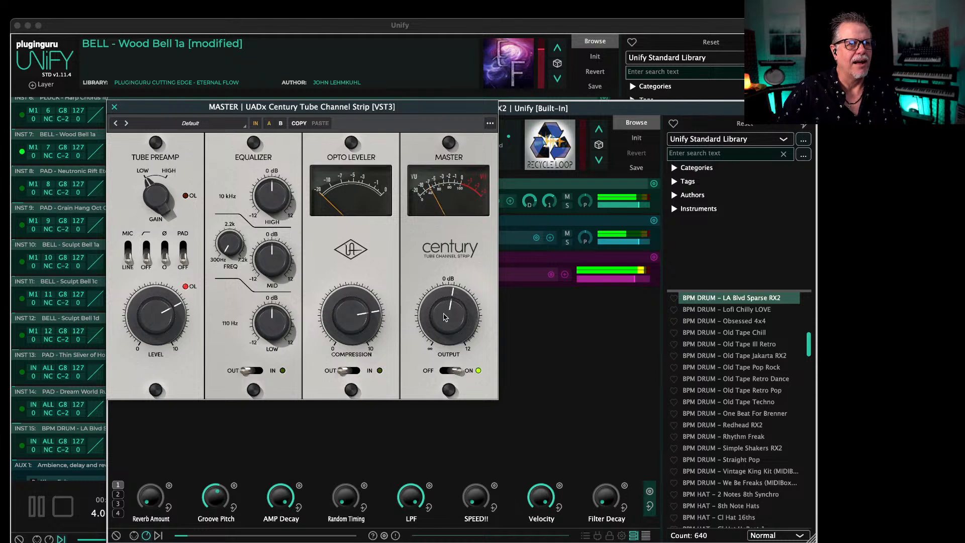
drag(444, 319, 444, 315)
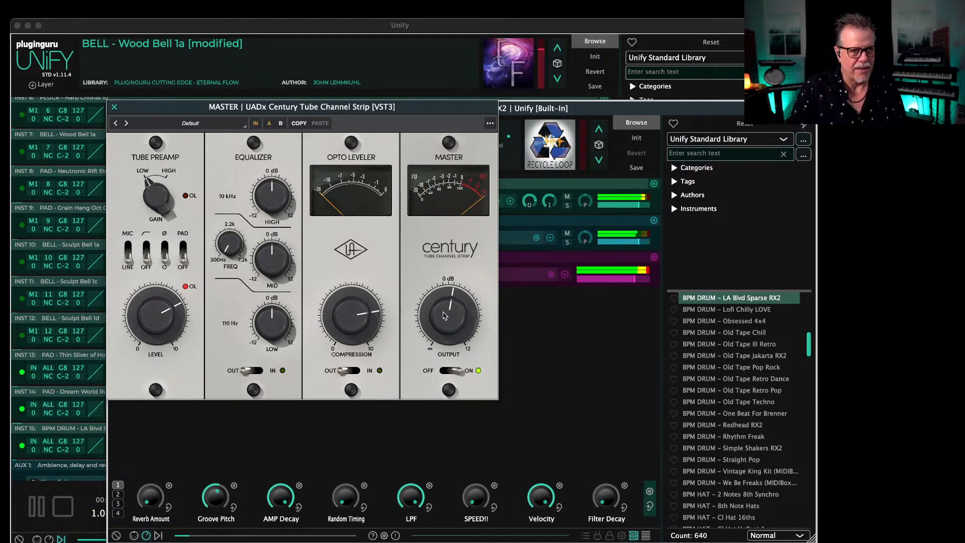
drag(363, 310, 363, 317)
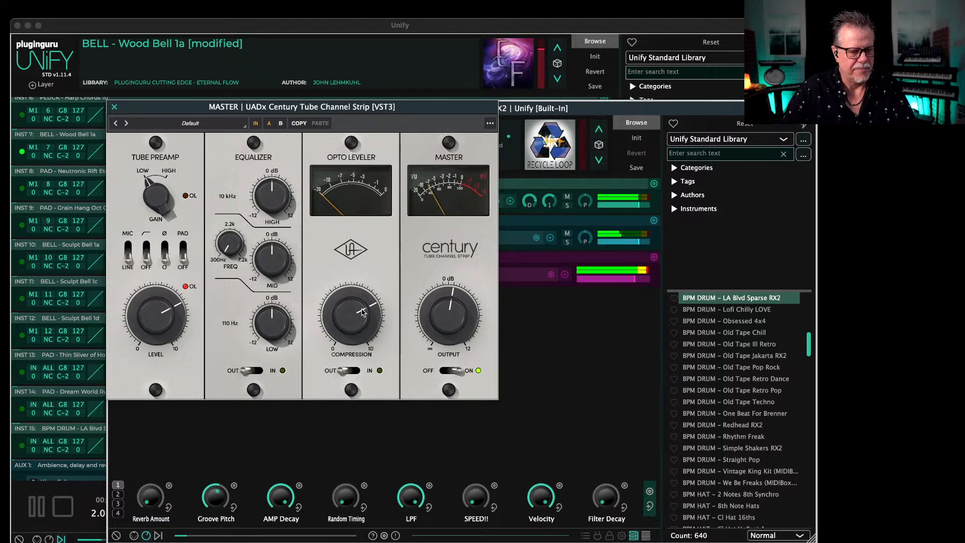
key(Escape)
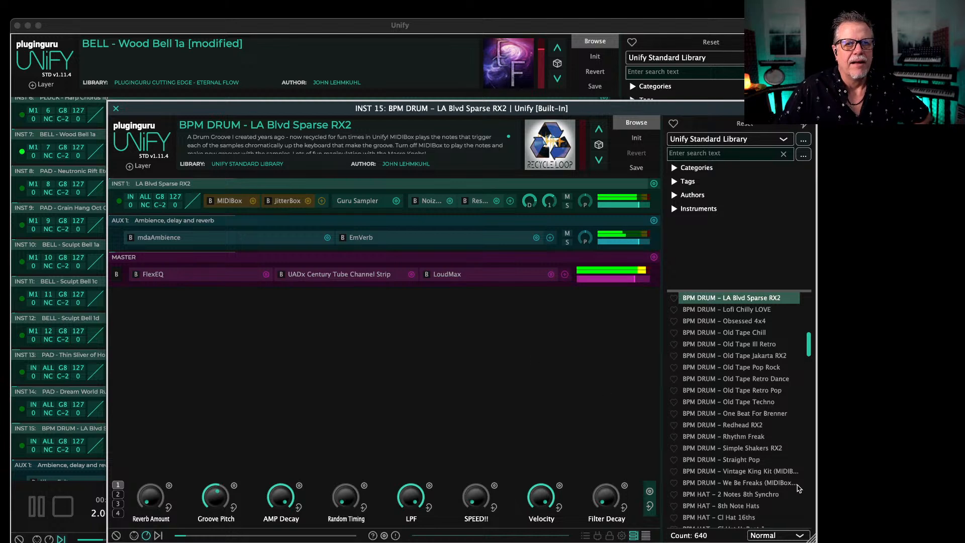
Step: Stop playback and add the INST1 layer of BPM HAT - Cl Hat 16ths to the nested drum patch
scroll(730, 446, down, 2)
scroll(747, 475, down, 1)
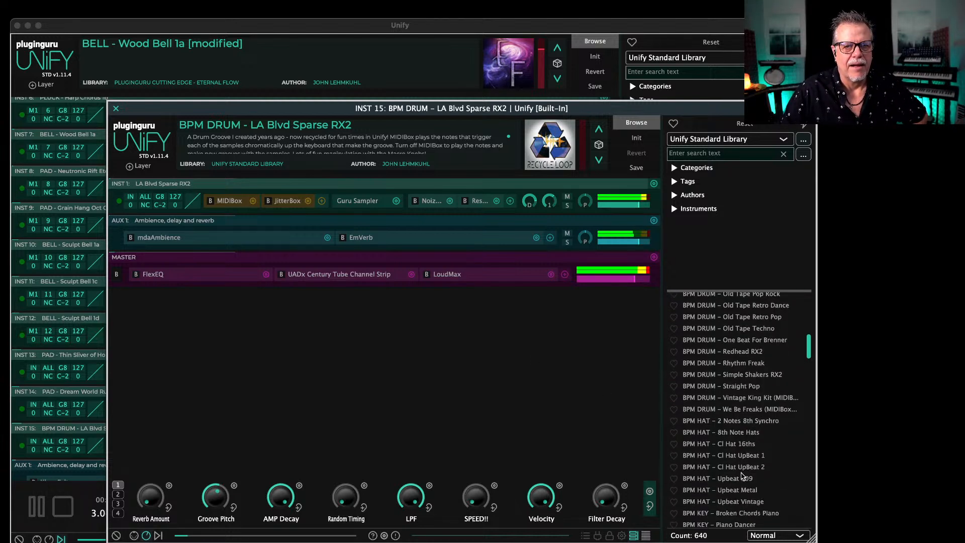
key(space)
right_click(733, 446)
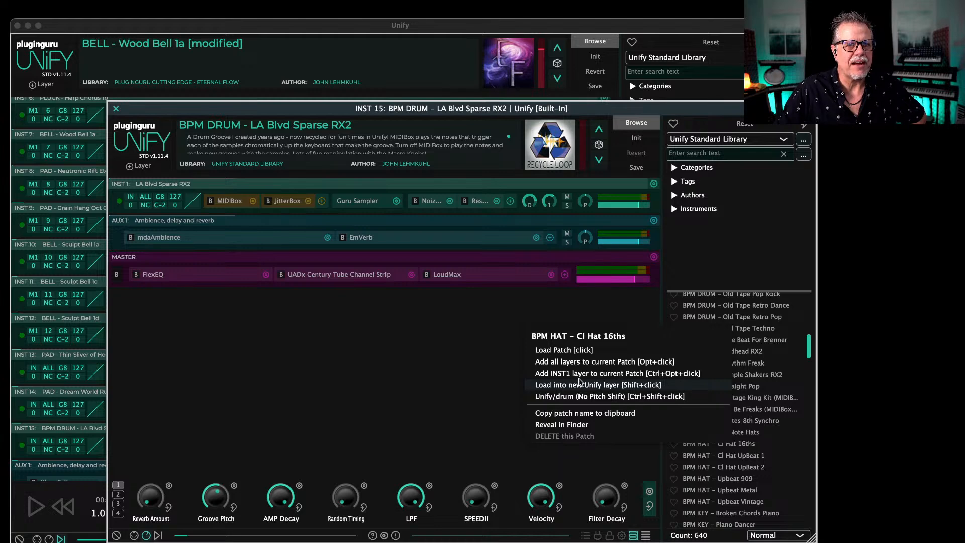
click(581, 374)
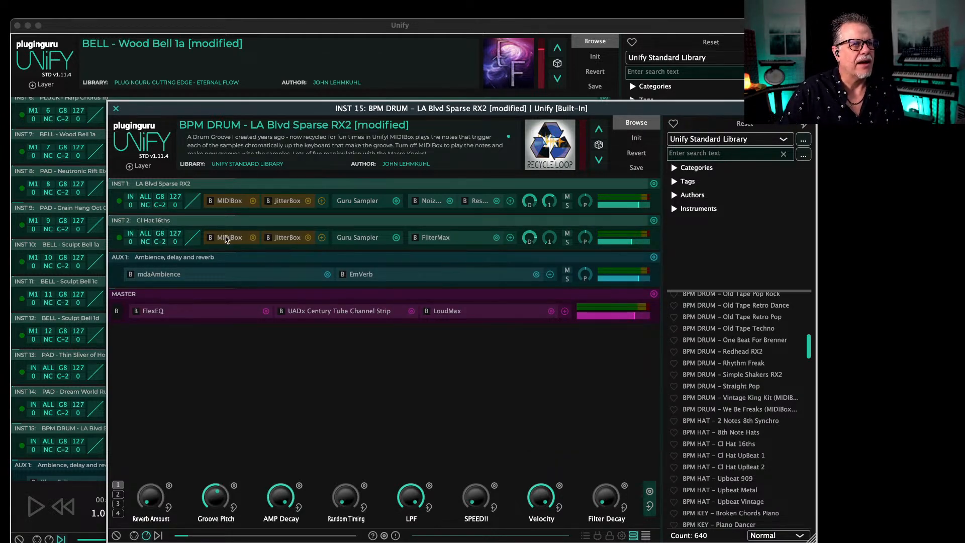
Step: Check the Cl Hat 16ths layer's MIDIBox, lower the layer's level, and audition it within the full patch
click(226, 238)
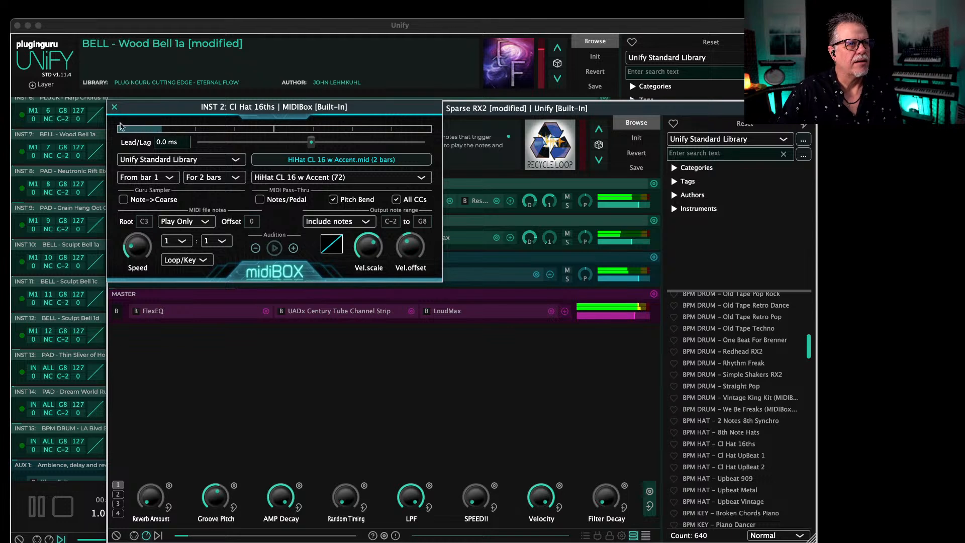
click(114, 107)
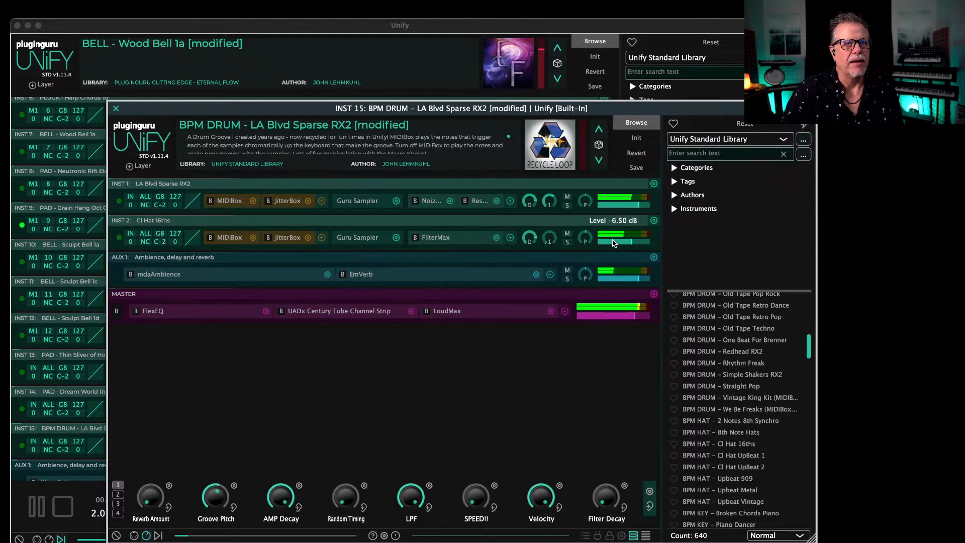
drag(615, 243, 608, 243)
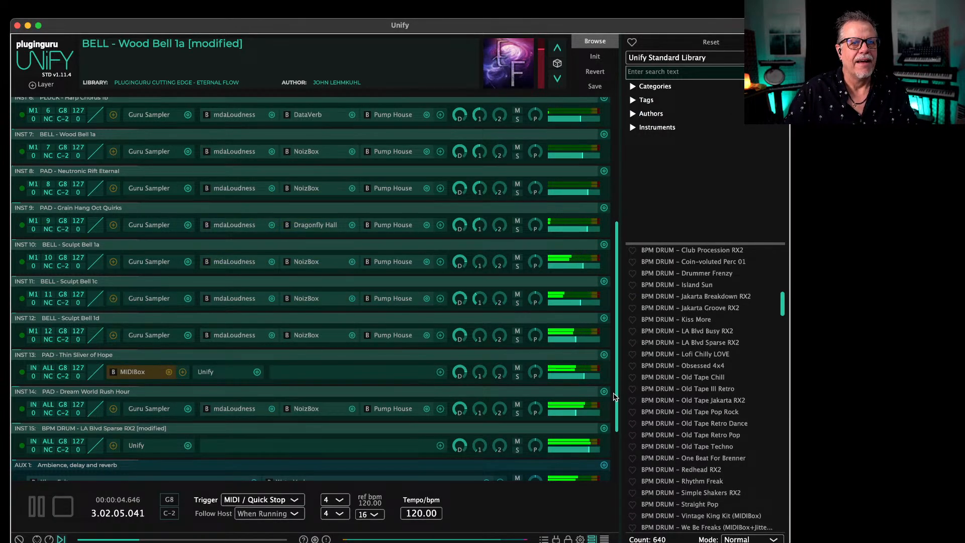
scroll(605, 404, down, 3)
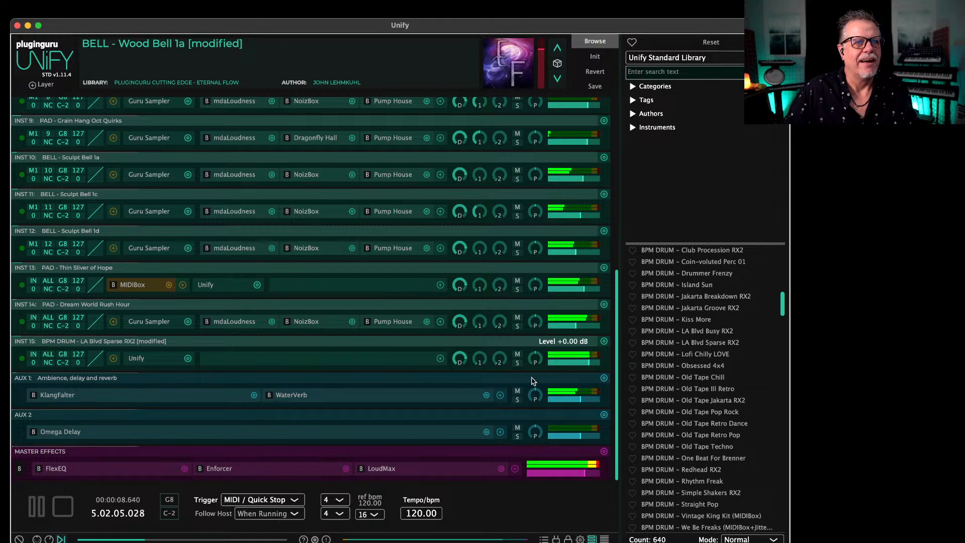
key(space)
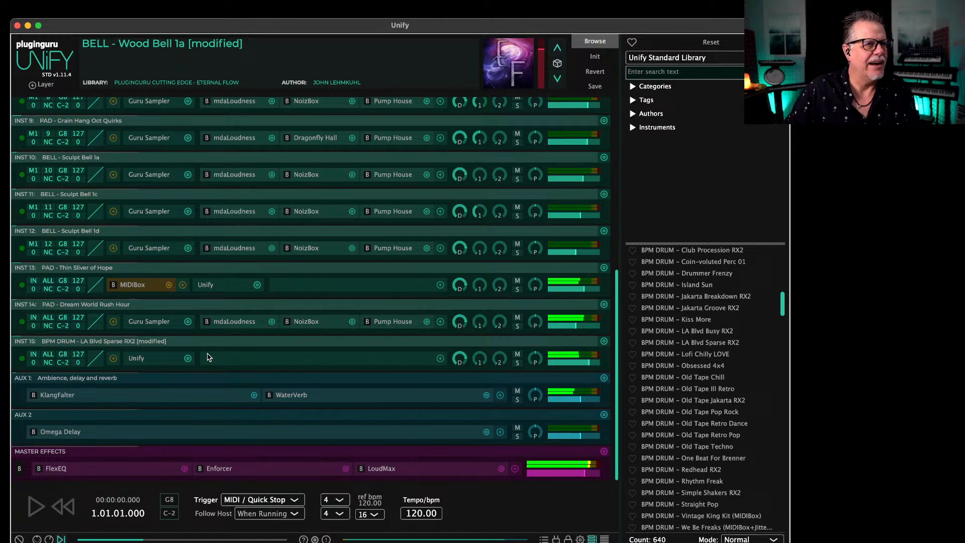
Step: Reopen the drum patch's Century Tube Channel Strip and boost its high and mid EQ bands while the groove plays
click(136, 358)
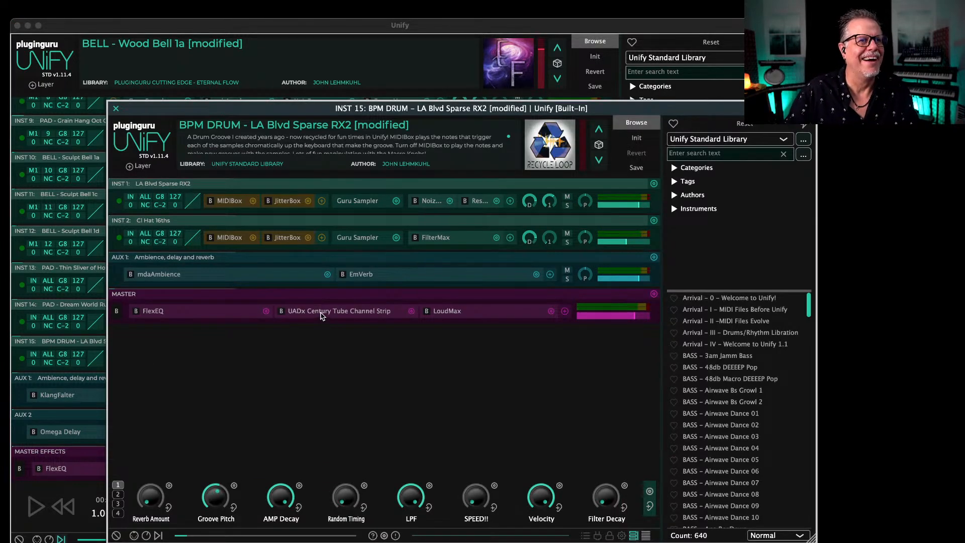
click(322, 312)
key(space)
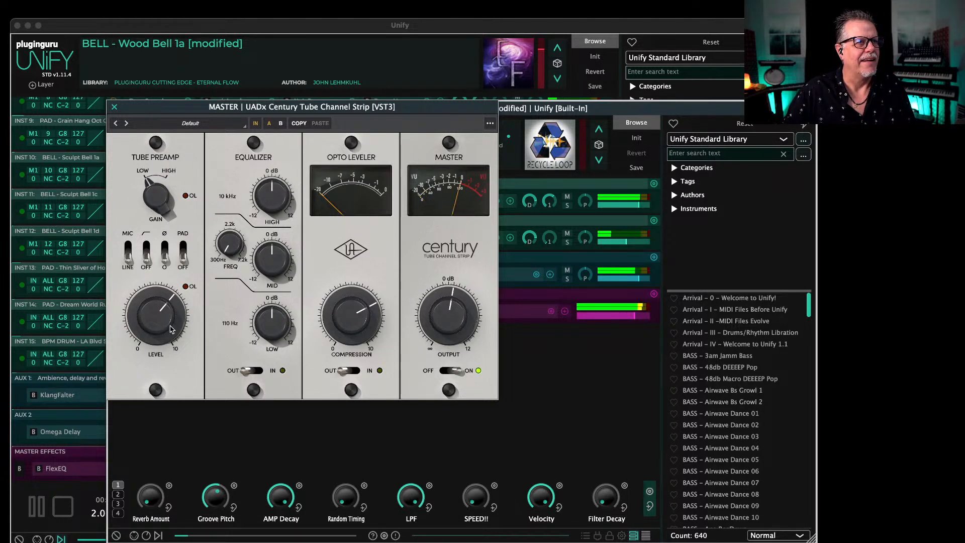
drag(274, 204, 275, 191)
drag(280, 264, 283, 249)
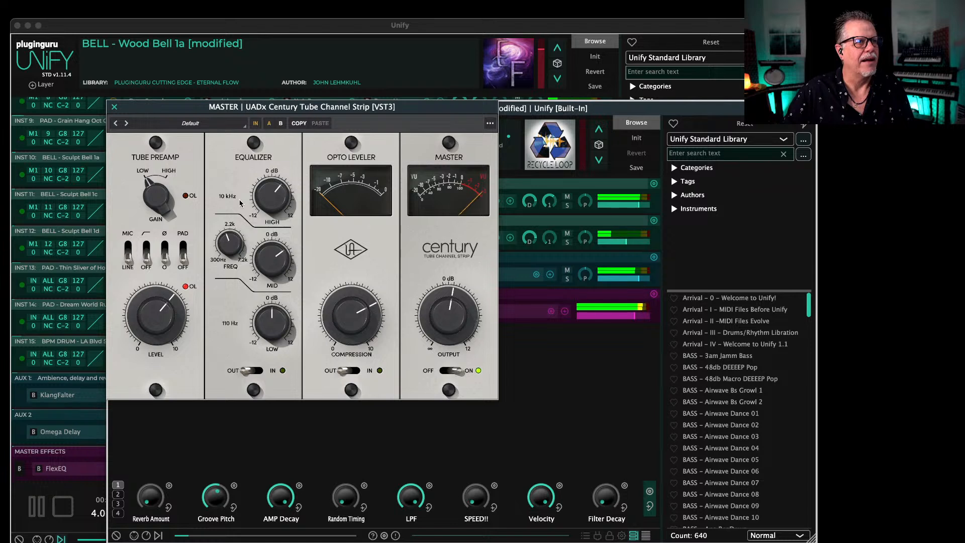
key(space)
key(space)
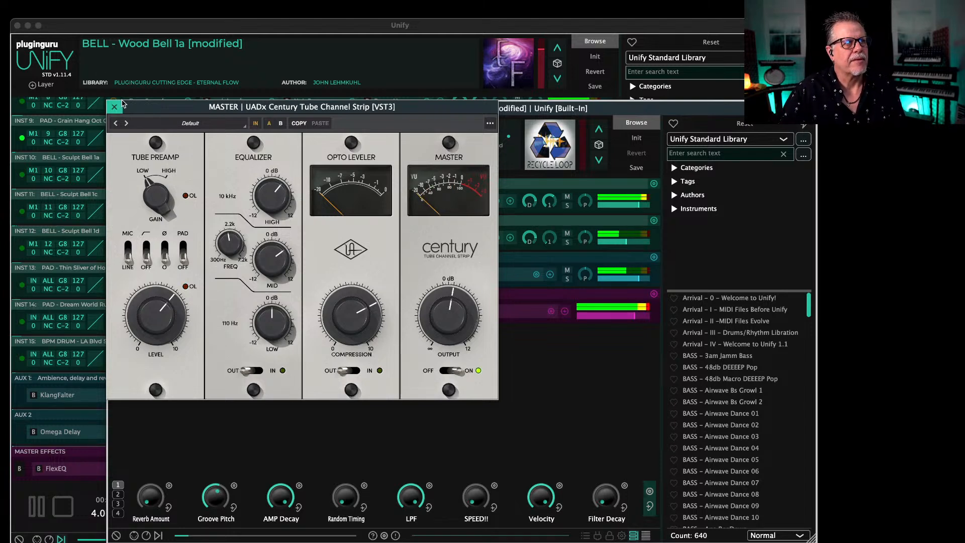
Step: Close the channel strip and nested drum patch, and delete the BPM DRUM - LA Blvd Sparse RX2 layer
click(117, 107)
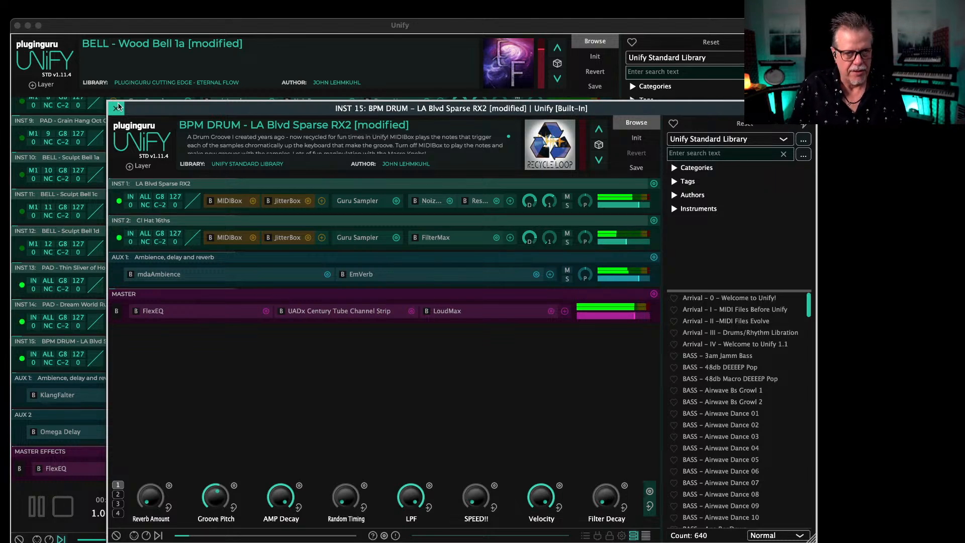
click(117, 108)
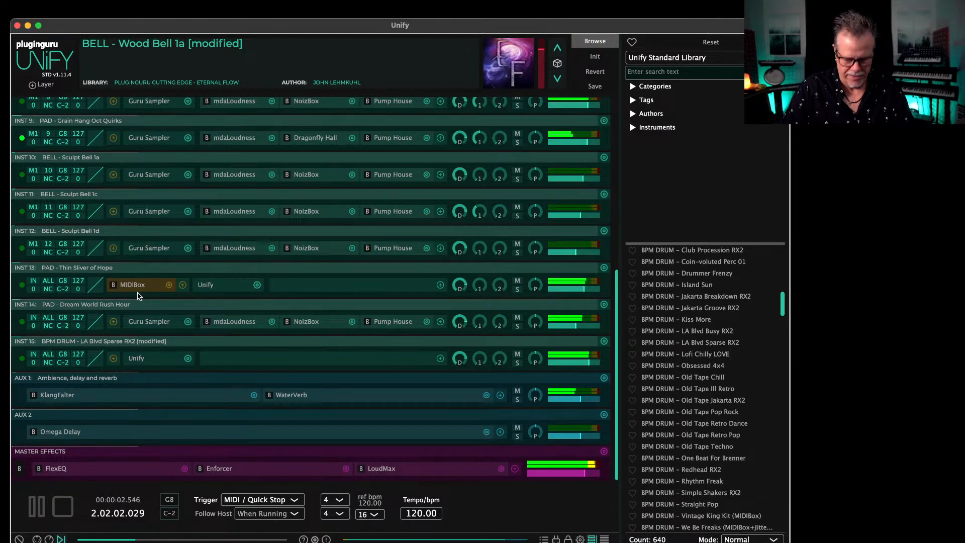
alt+click(604, 341)
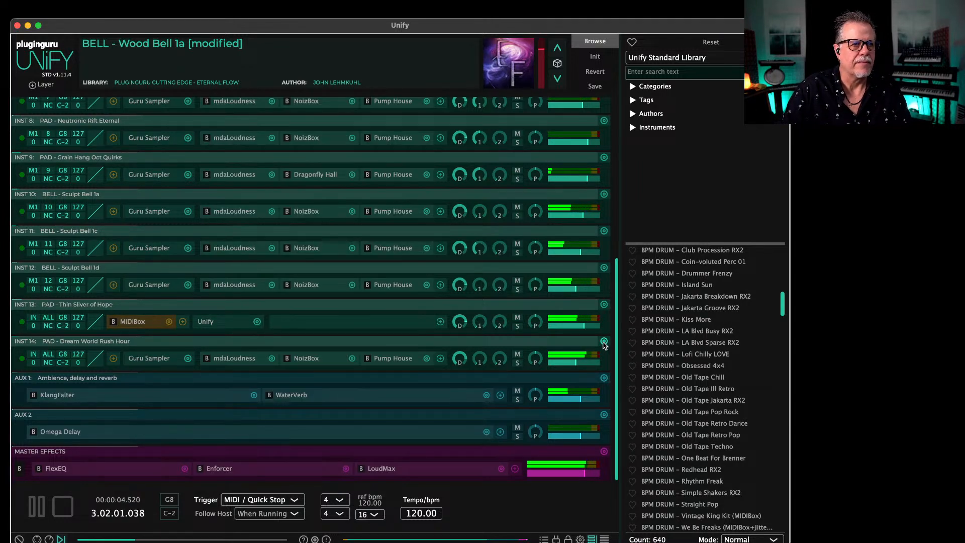
Step: Solo PAD - Dream World Rush Hour and give its Pump House the Calculated Saw Down gain curve at 77% depth
click(517, 363)
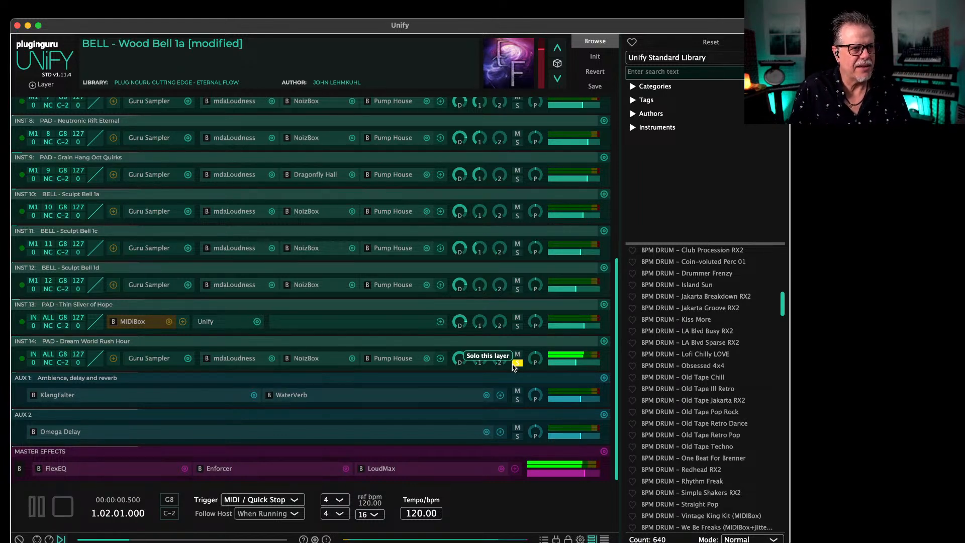
double_click(395, 358)
click(274, 153)
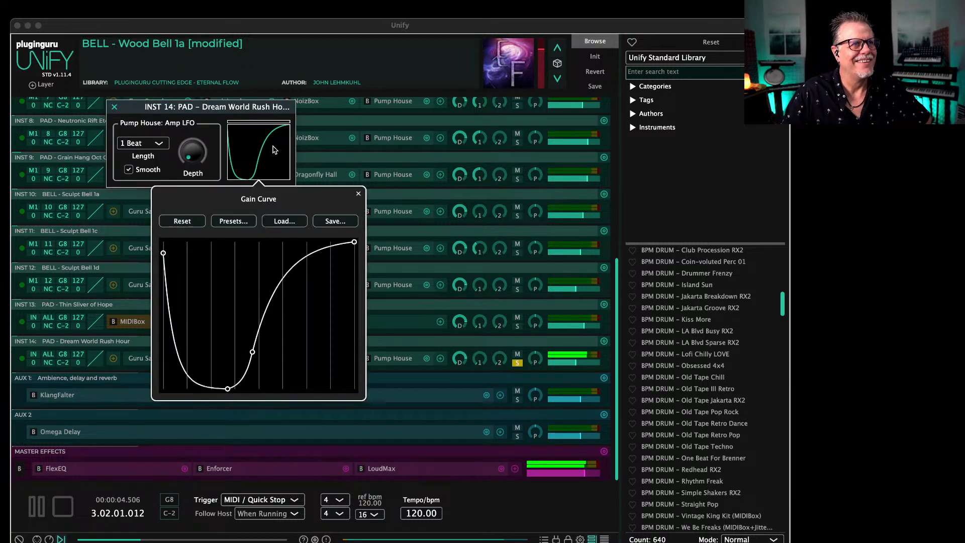
click(230, 220)
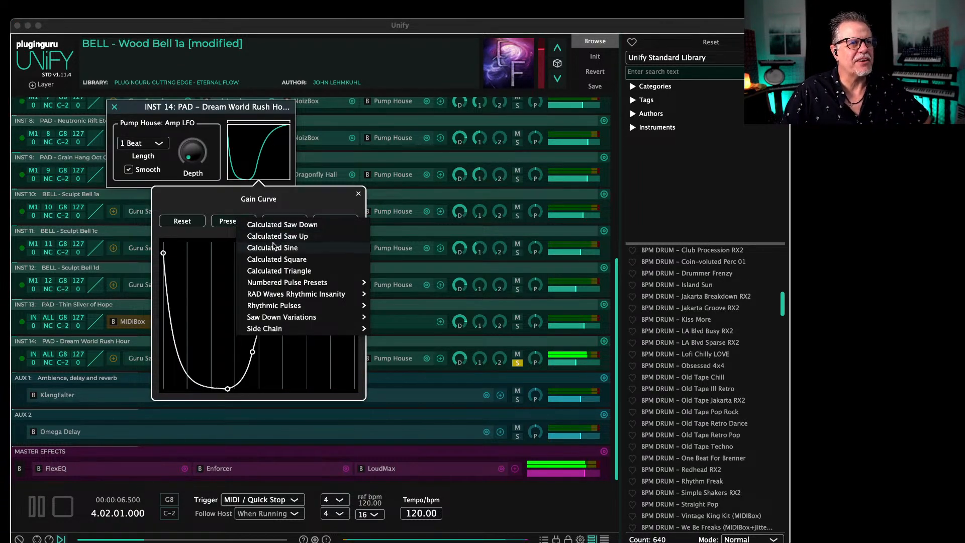
click(277, 224)
drag(275, 294, 253, 295)
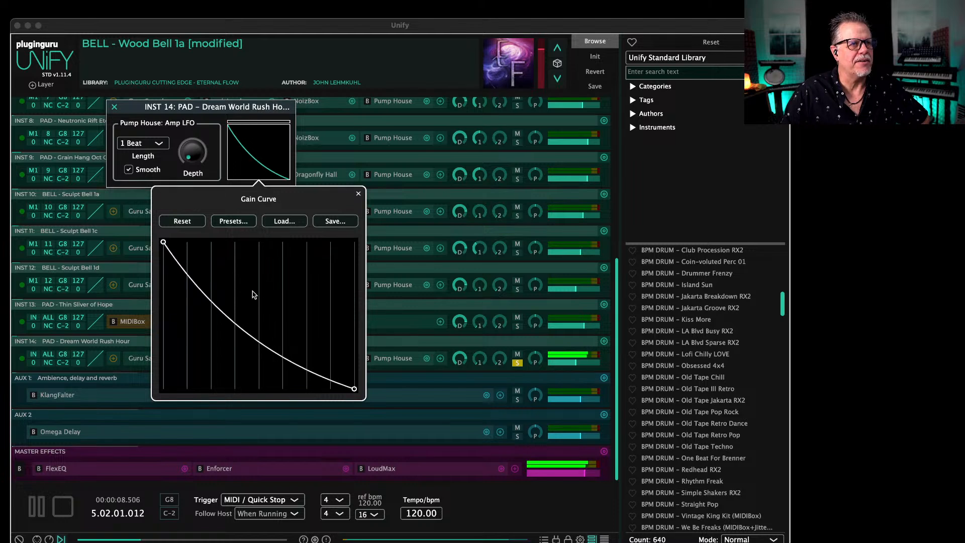
drag(190, 165, 209, 78)
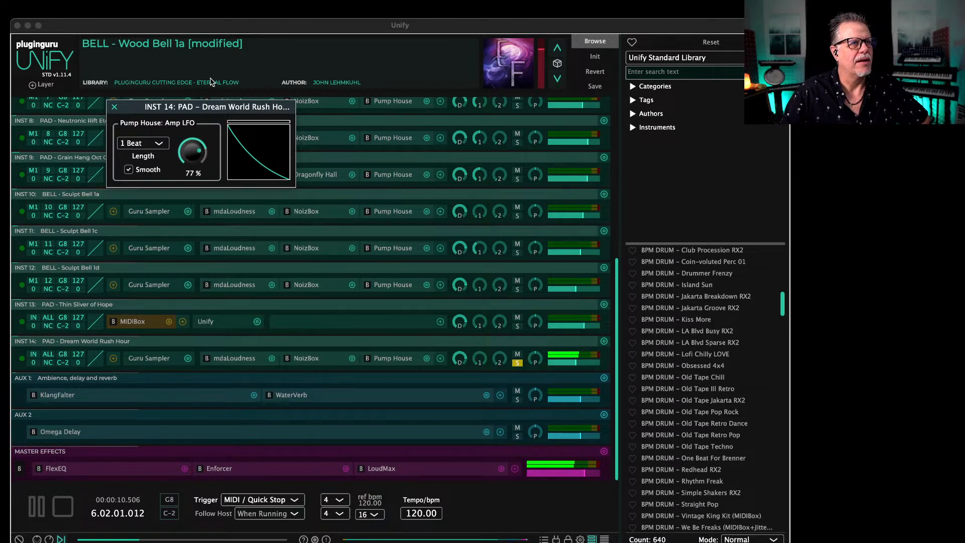
Step: Try a 1/4 Beat length in the pad's Pump House and return the length to 1 Beat
click(146, 148)
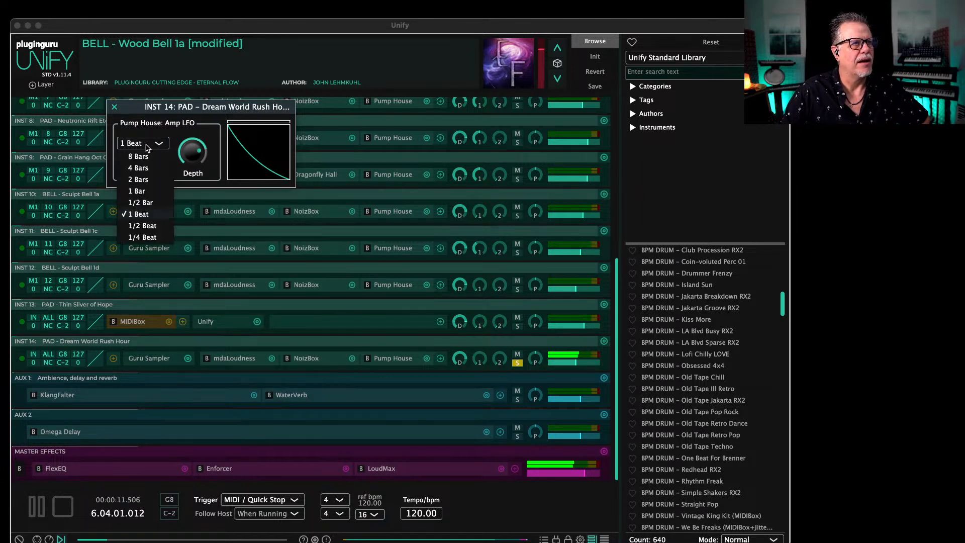
click(147, 237)
click(145, 146)
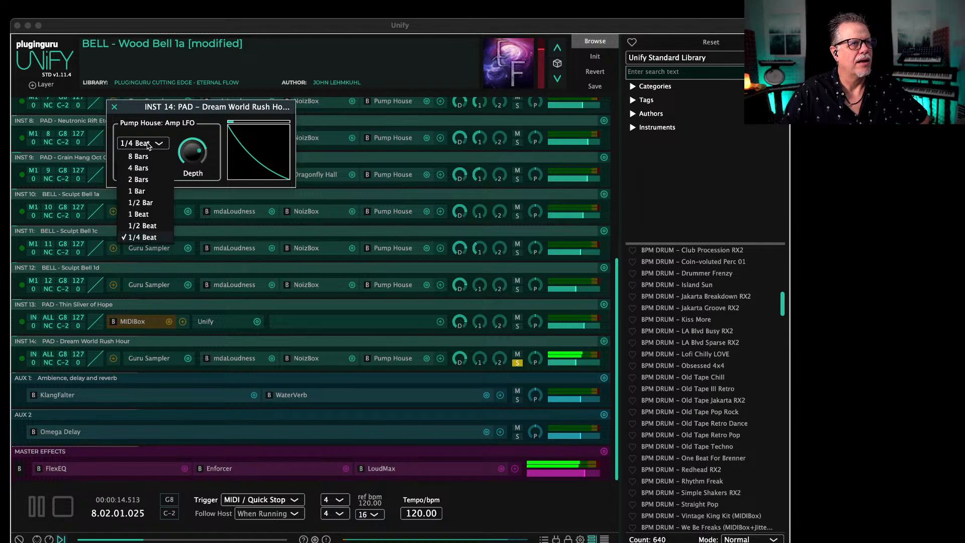
click(148, 215)
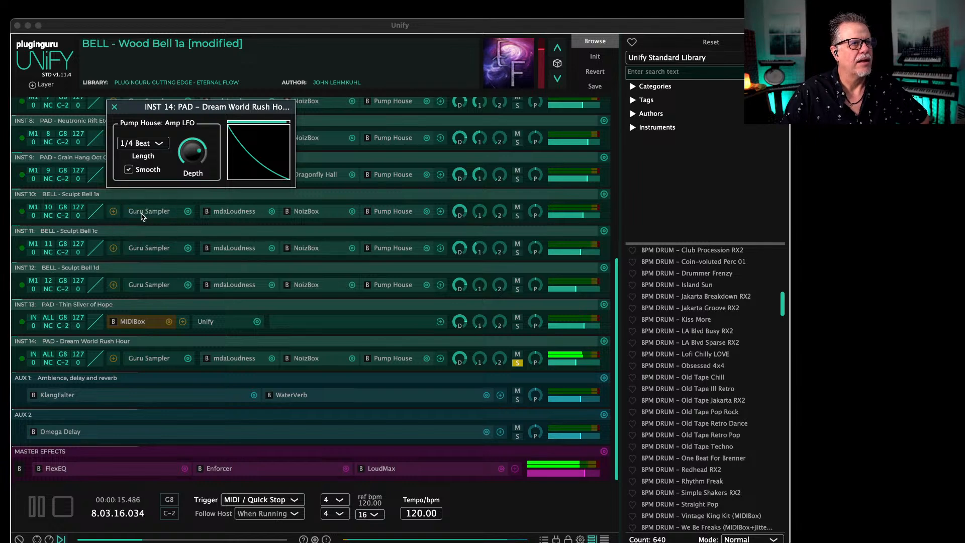
Step: Load the Squarish Upbeats gain curve from the RAD Waves Rhythmic Insanity presets into the pad's Pump House and listen
click(242, 149)
click(232, 221)
mouse_move(266, 300)
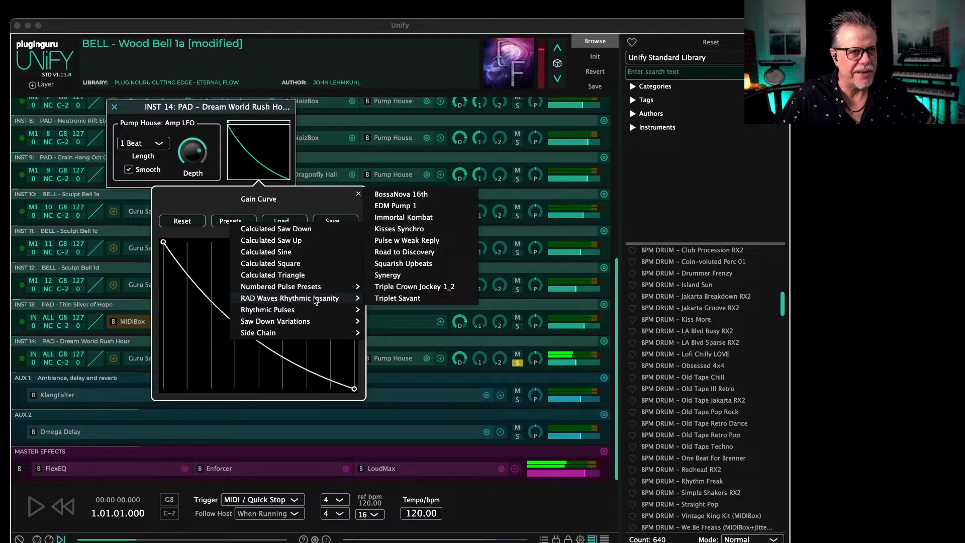
click(402, 263)
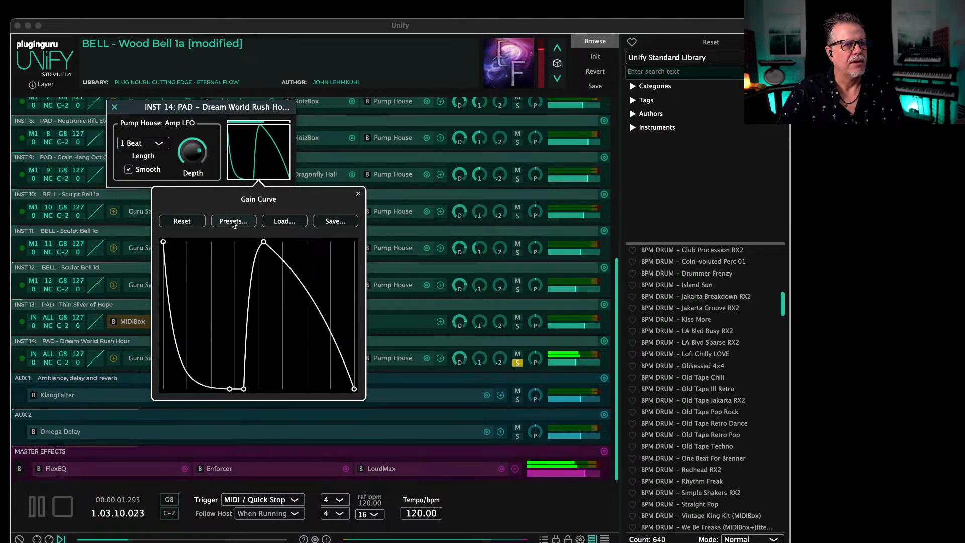
click(242, 171)
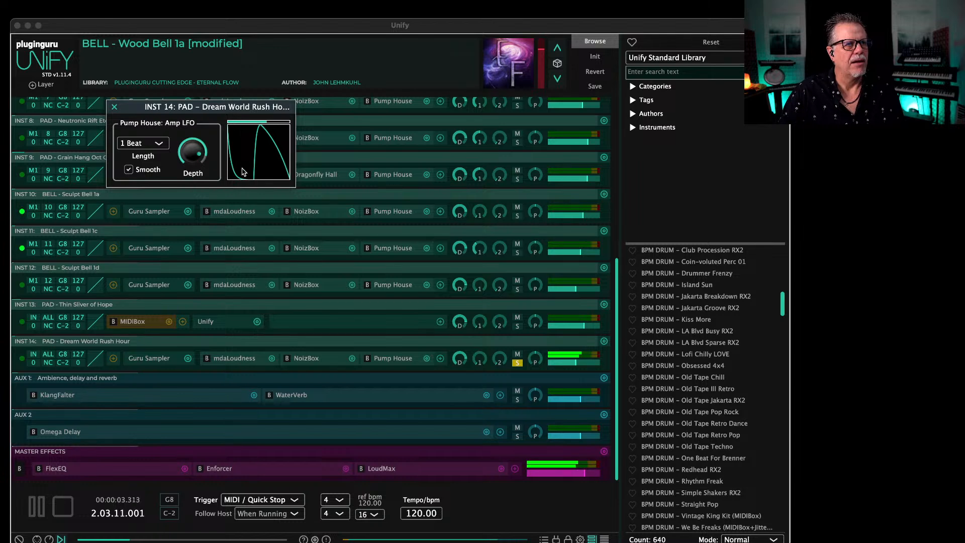
Step: Unsolo the Dream World Rush Hour pad, raise its level while listening to the full patch, and stop playback
click(517, 362)
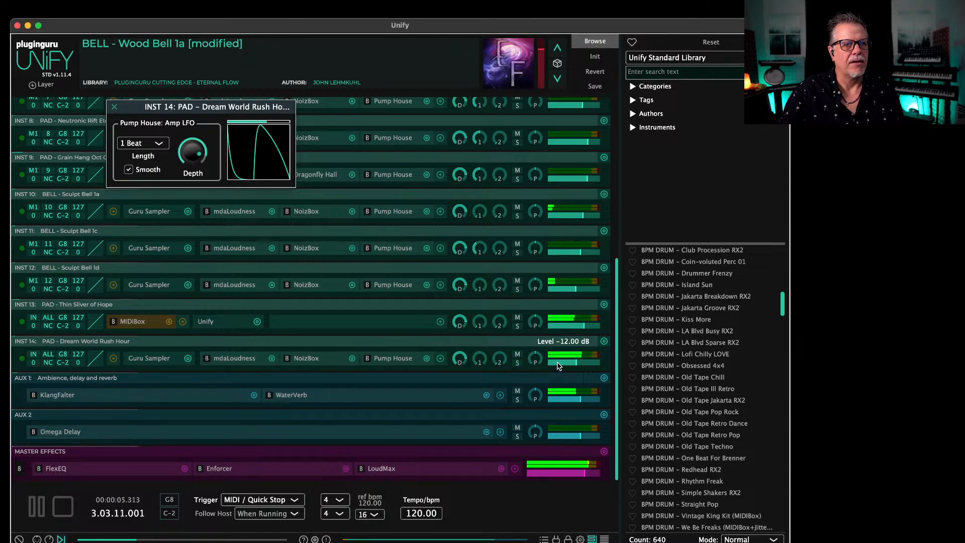
drag(562, 362, 565, 360)
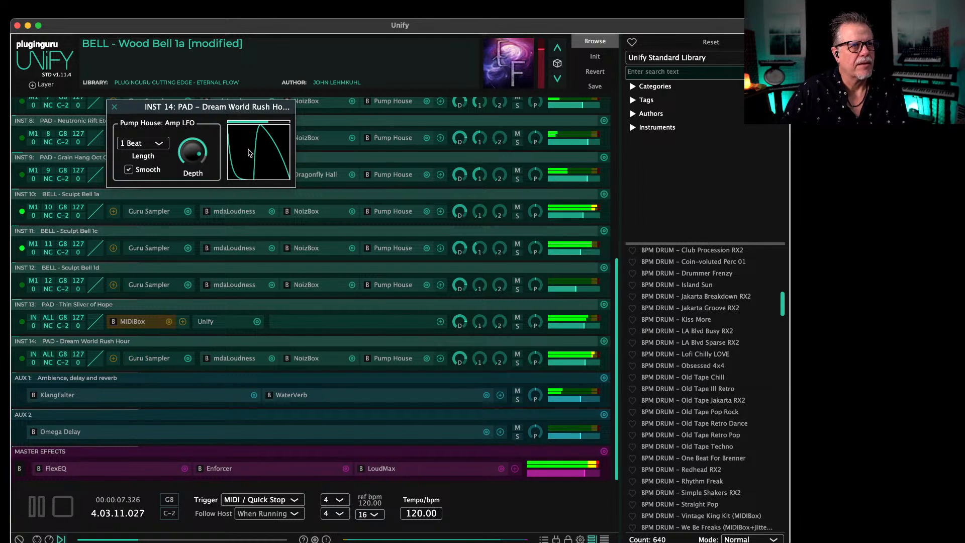
key(space)
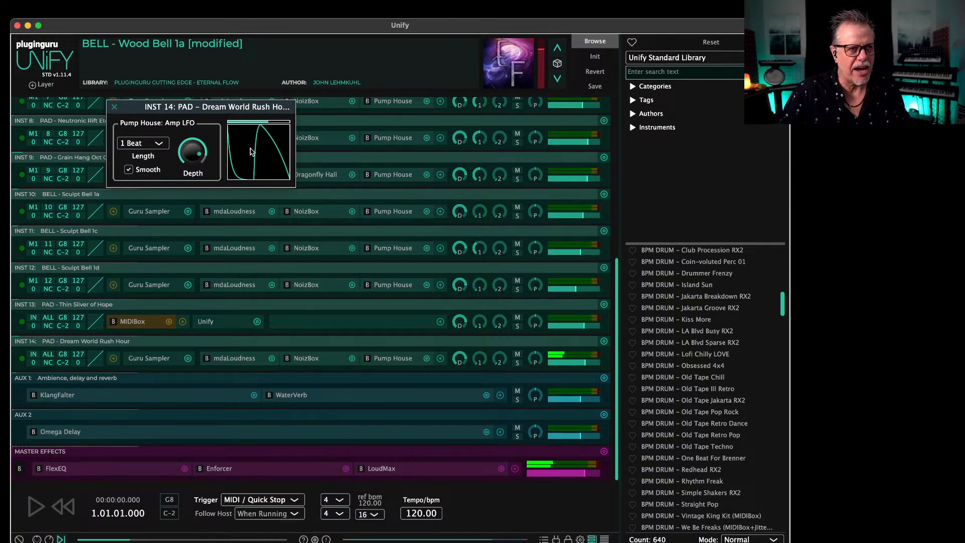
Step: Load the Road to Discovery gain curve from RAD Waves Rhythmic Insanity into the Dream World Rush Hour Pump House and set its length to 1 Bar
click(251, 152)
click(250, 224)
mouse_move(298, 307)
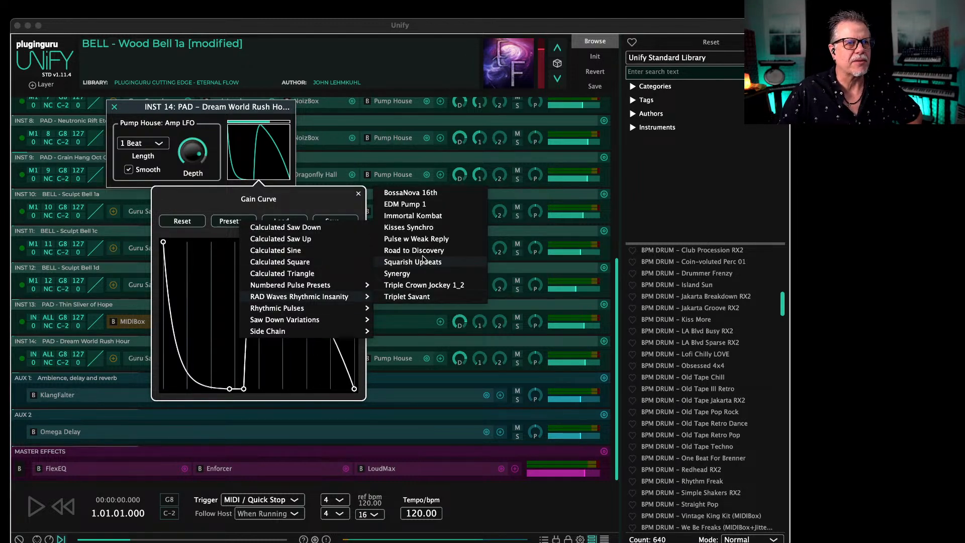
click(418, 251)
key(space)
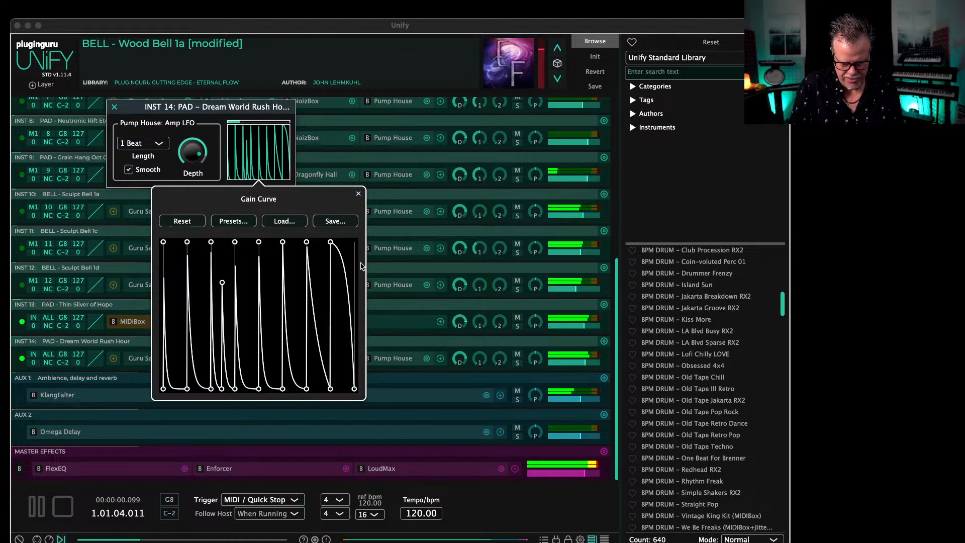
click(142, 143)
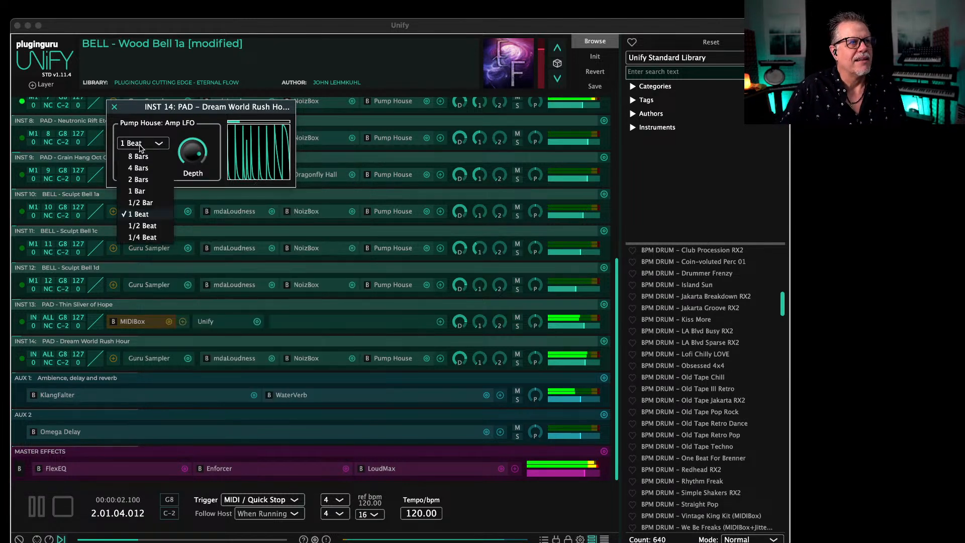
click(142, 194)
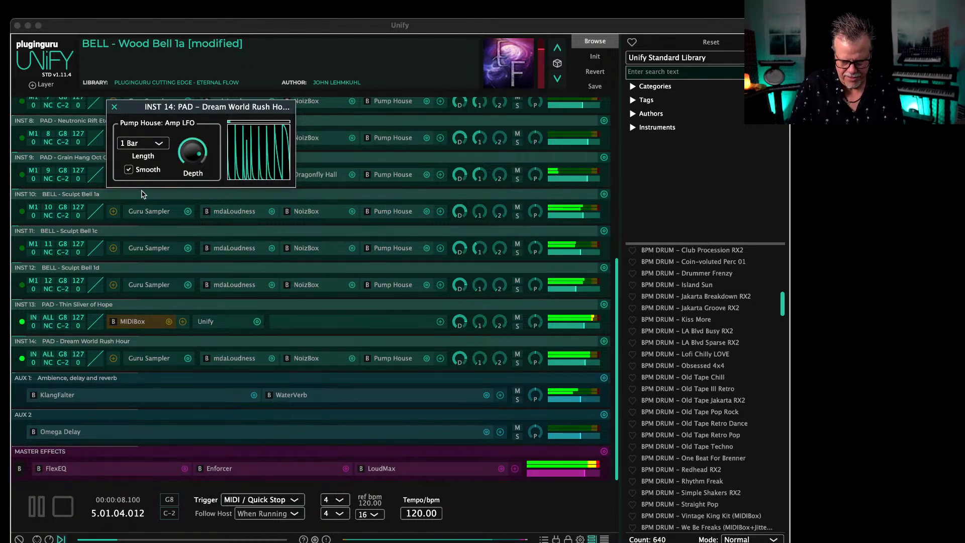
Step: Reshape the last falling segment of the pad's gain curve to decay a little earlier, and close the Pump House editor
click(262, 157)
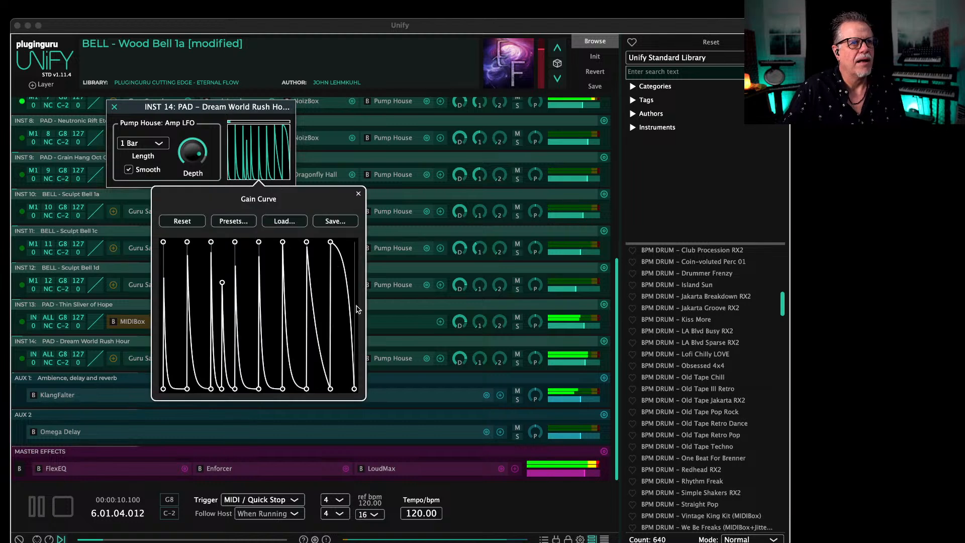
drag(343, 289, 343, 287)
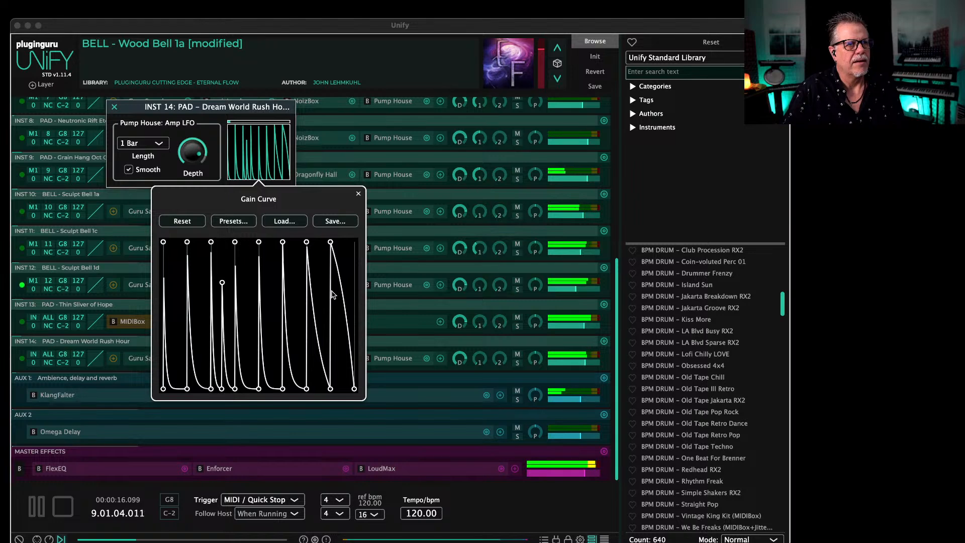
click(115, 108)
Step: Raise the Aux 1 send of the BELL - Sculpt Bell 1a layer while the patch plays
scroll(497, 282, up, 3)
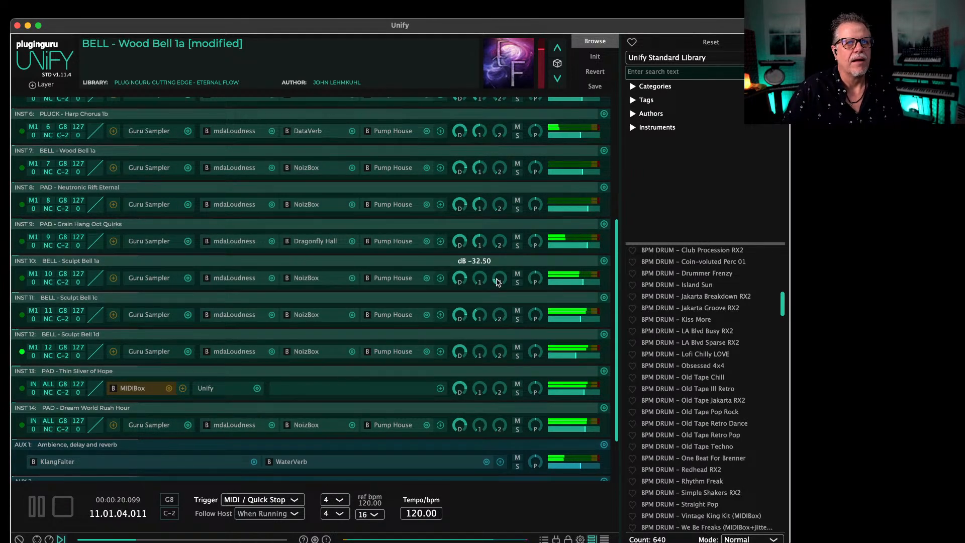
drag(617, 296, 622, 151)
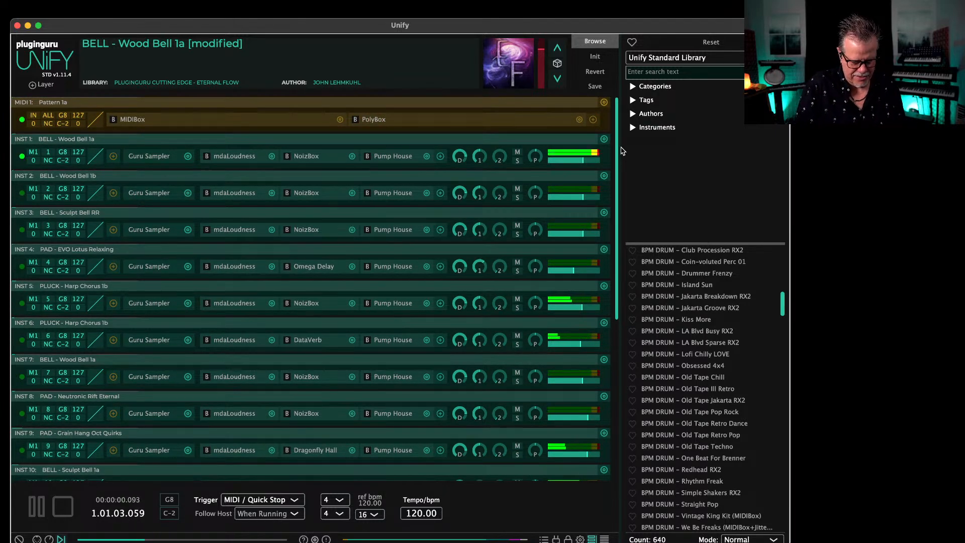
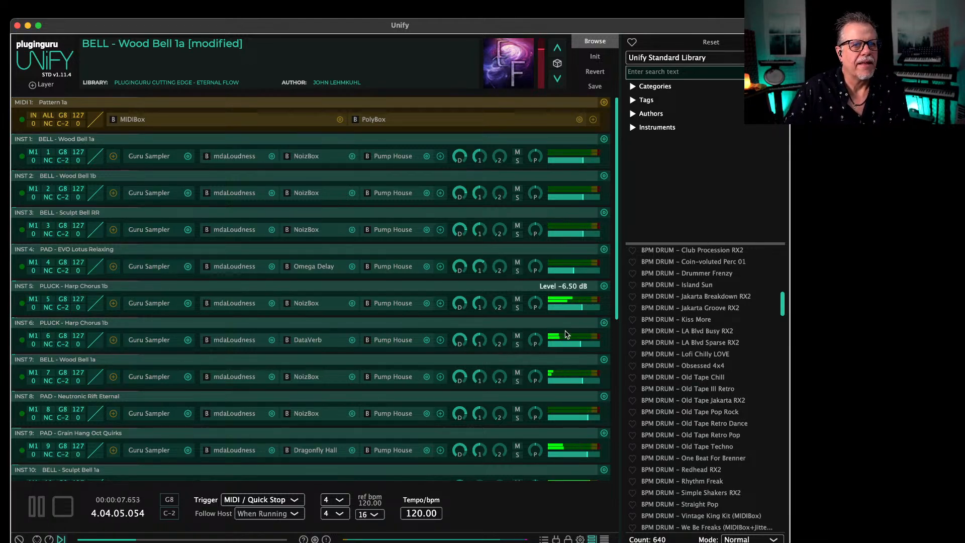
scroll(616, 345, down, 2)
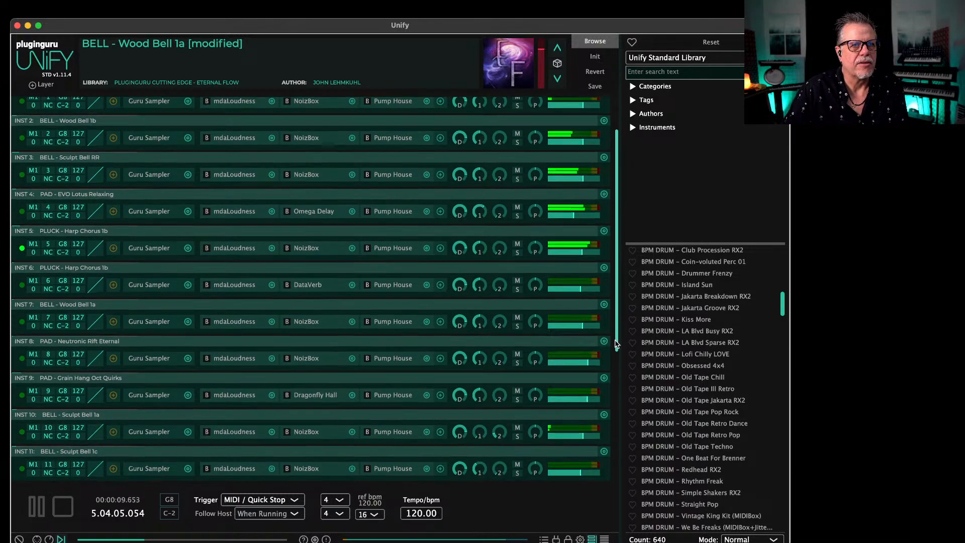
drag(616, 345, 619, 425)
drag(483, 294, 489, 262)
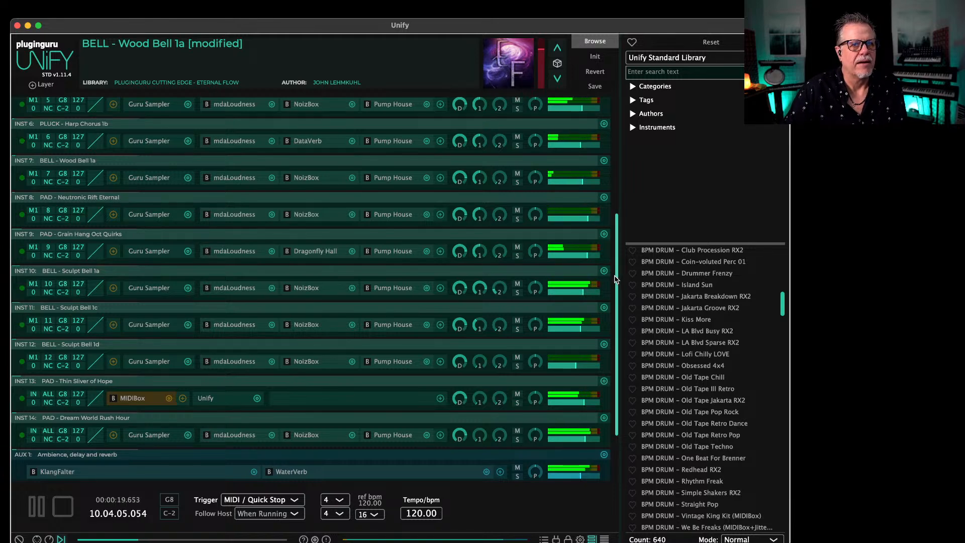
Step: Inspect the WaterVerb settings on the Aux 1 ambience bus and close the effect window
drag(614, 279, 614, 323)
click(297, 395)
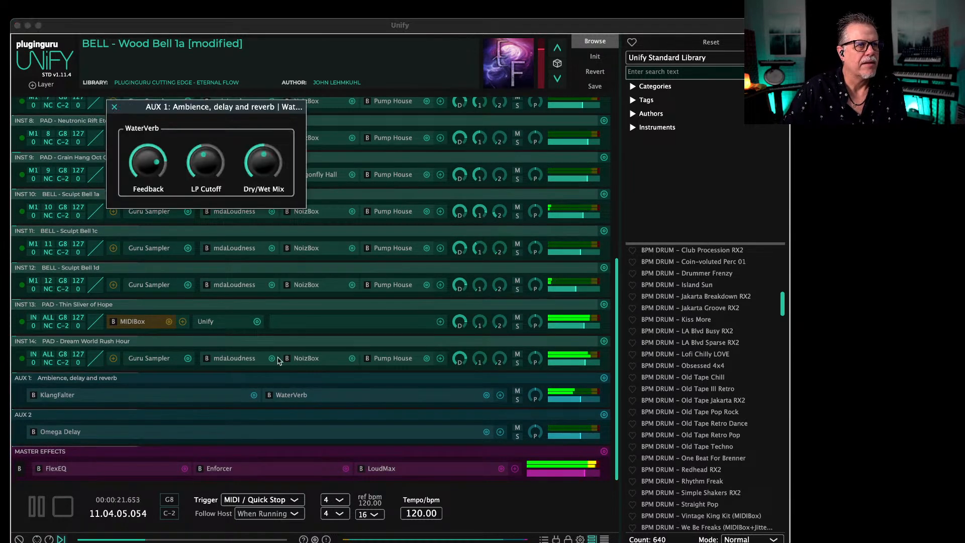
click(114, 107)
Step: Raise BELL - Sculpt Bell RR's Aux 1 send to +4.50 dB and its level to about -3.5 dB
drag(617, 332, 616, 204)
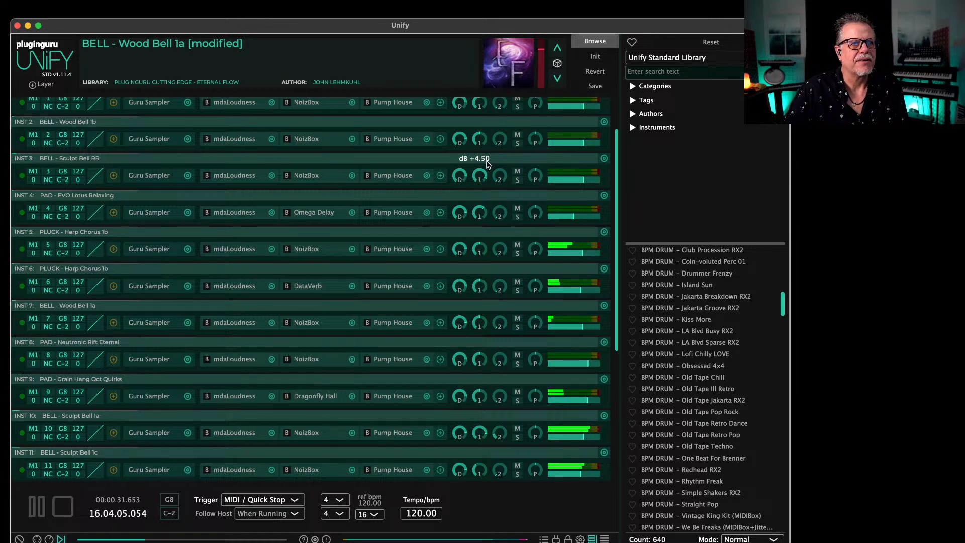
drag(559, 181, 561, 182)
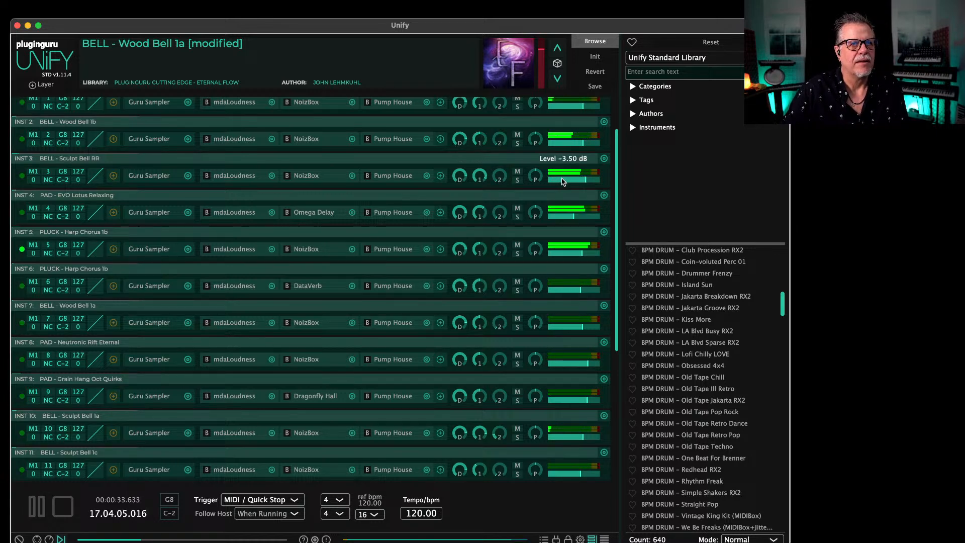
mouse_move(481, 177)
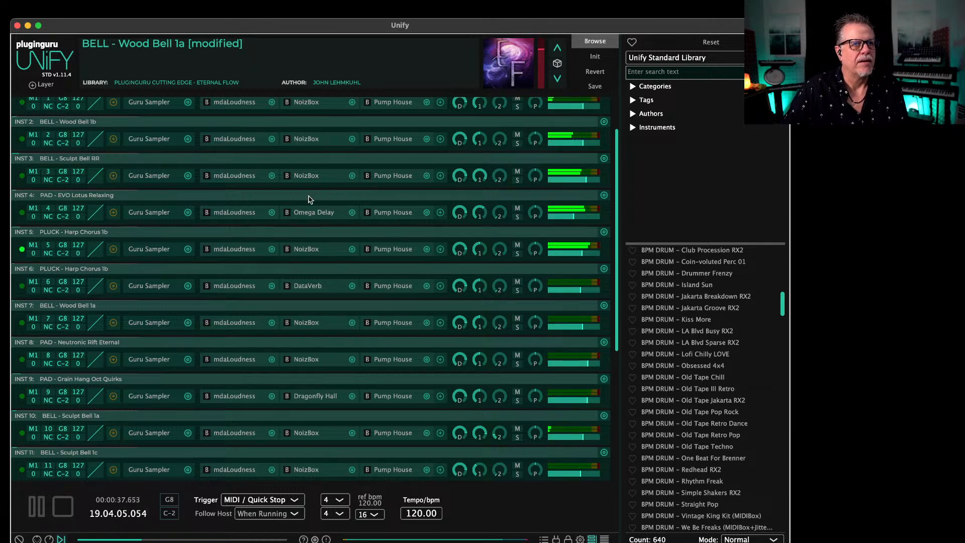
Step: Assign BELL - Sculpt Bell RR to MIDI channel 4 and PAD - EVO Lotus Relaxing to channel 3, and swap the two layers' order
click(49, 173)
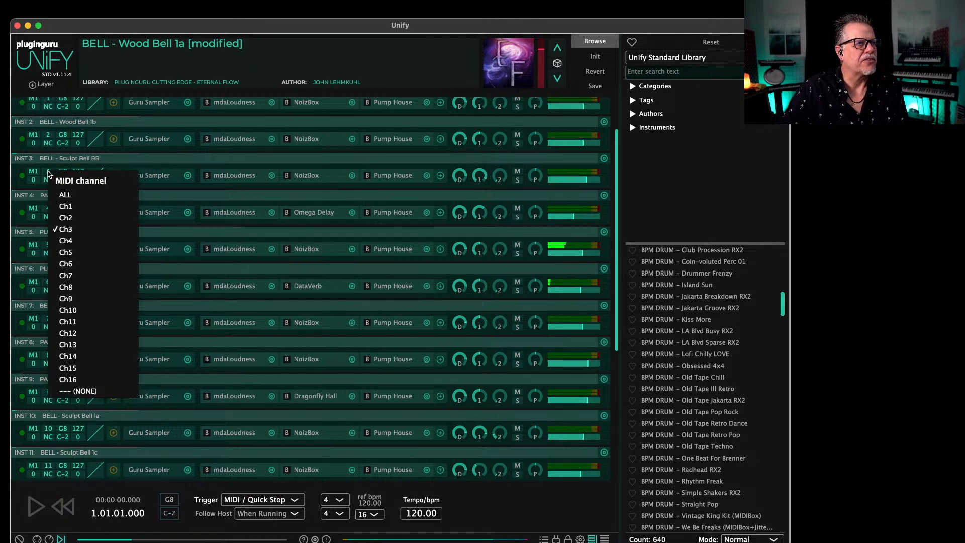
click(70, 241)
click(48, 211)
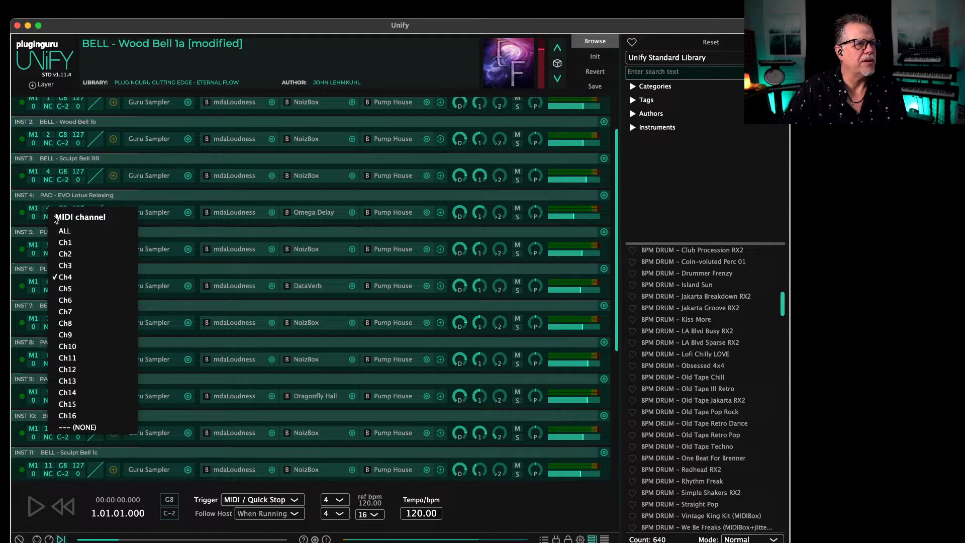
click(71, 264)
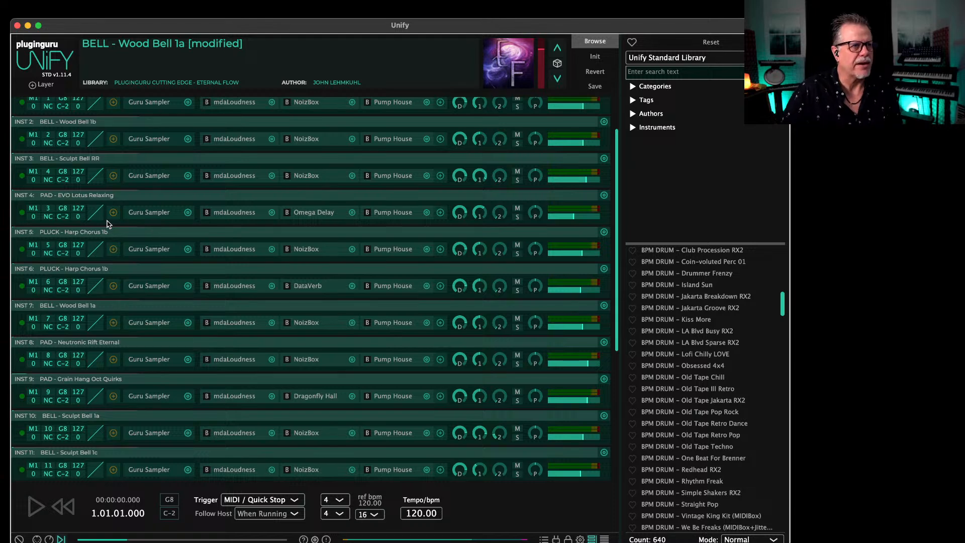
drag(96, 160, 95, 213)
Step: Lower Sculpt Bell RR to about -11.5 dB during playback, and return it to MIDI channel 3 and EVO Lotus Relaxing to channel 4
key(space)
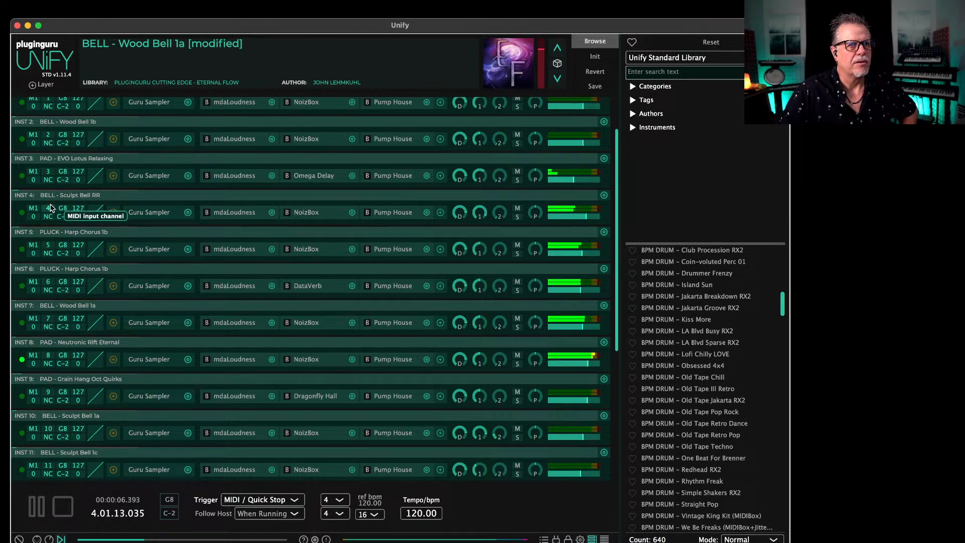
drag(577, 216, 569, 217)
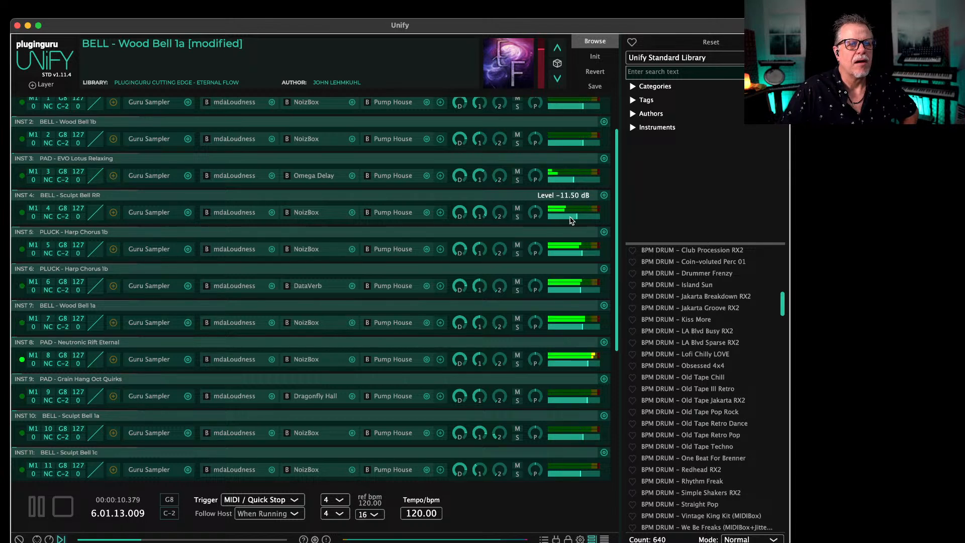
click(49, 210)
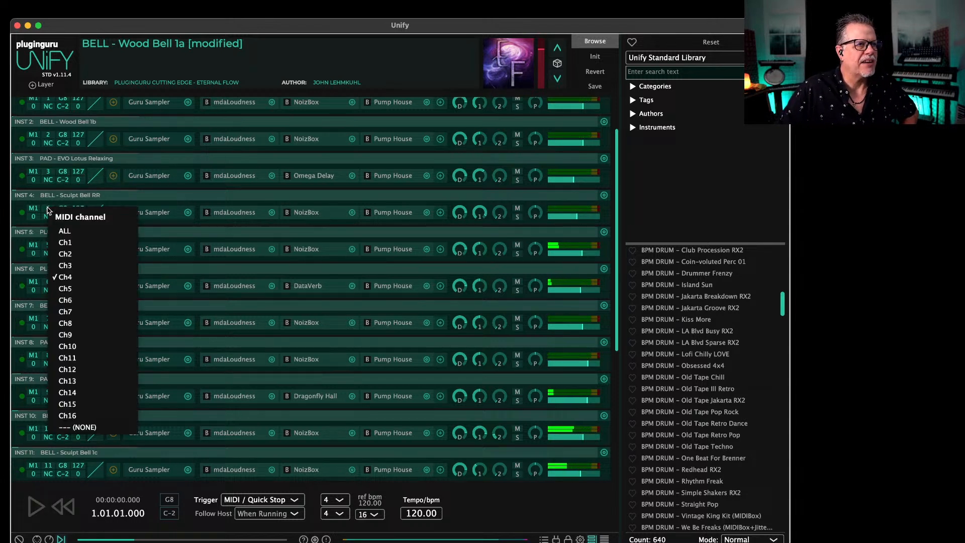
click(59, 267)
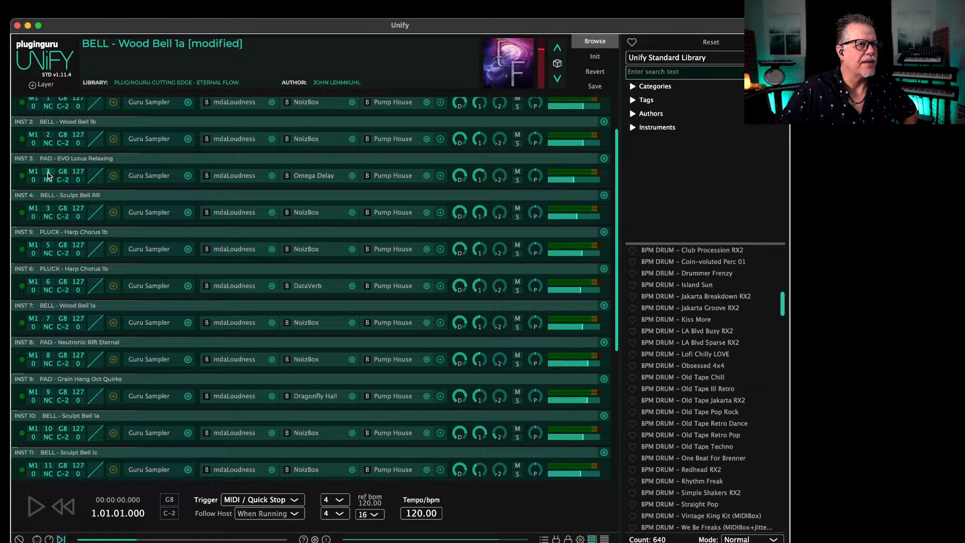
click(49, 176)
click(71, 244)
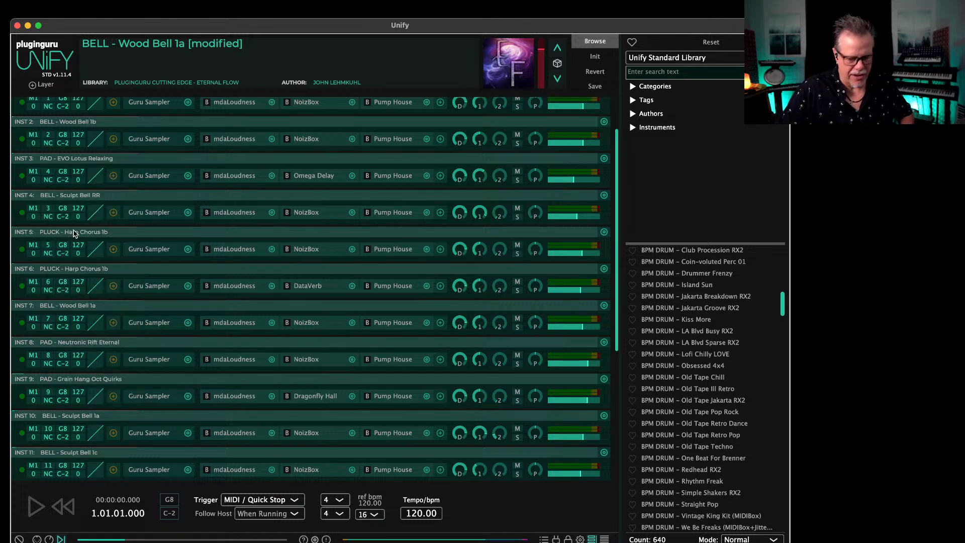
Step: Move the Sculpt Bell RR layer back above EVO Lotus Relaxing and raise its level while the patch plays
key(space)
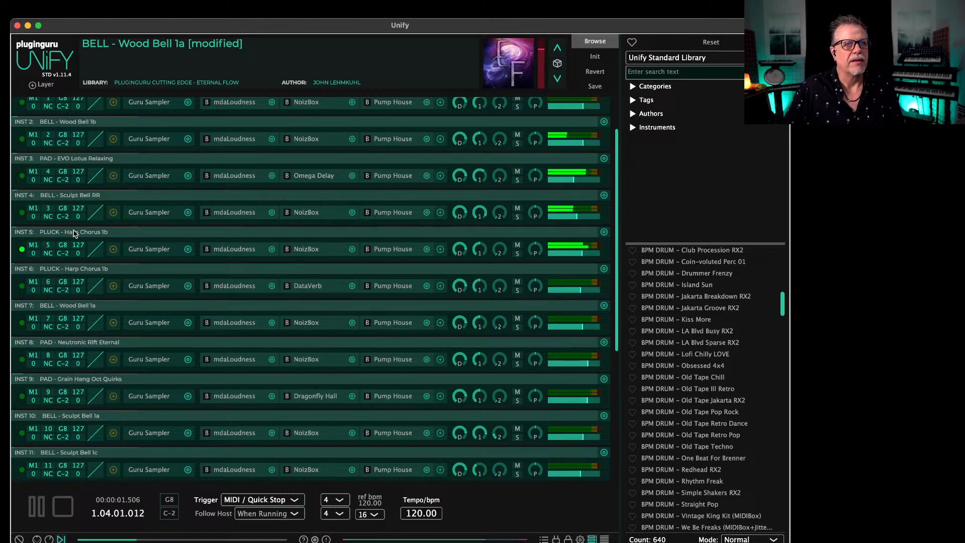
drag(569, 215, 572, 215)
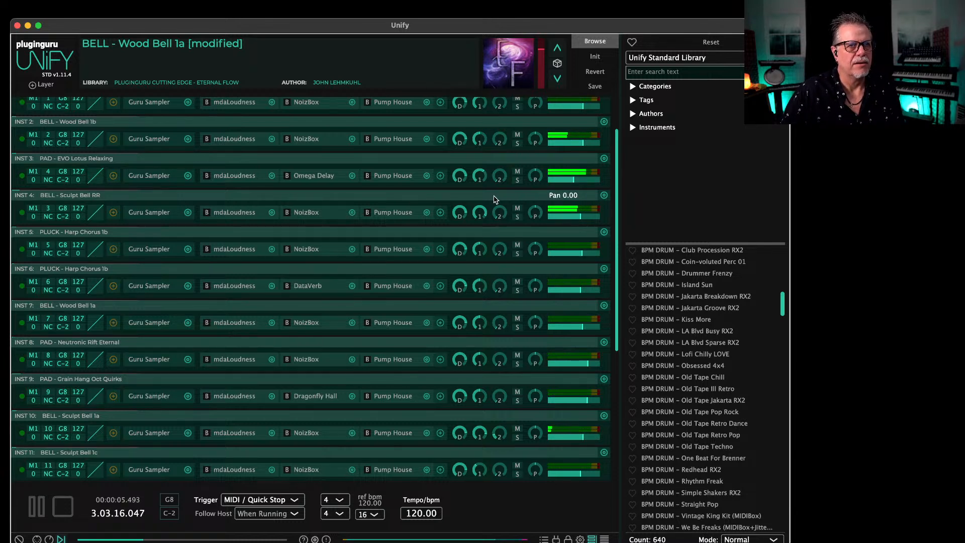
drag(495, 200, 493, 170)
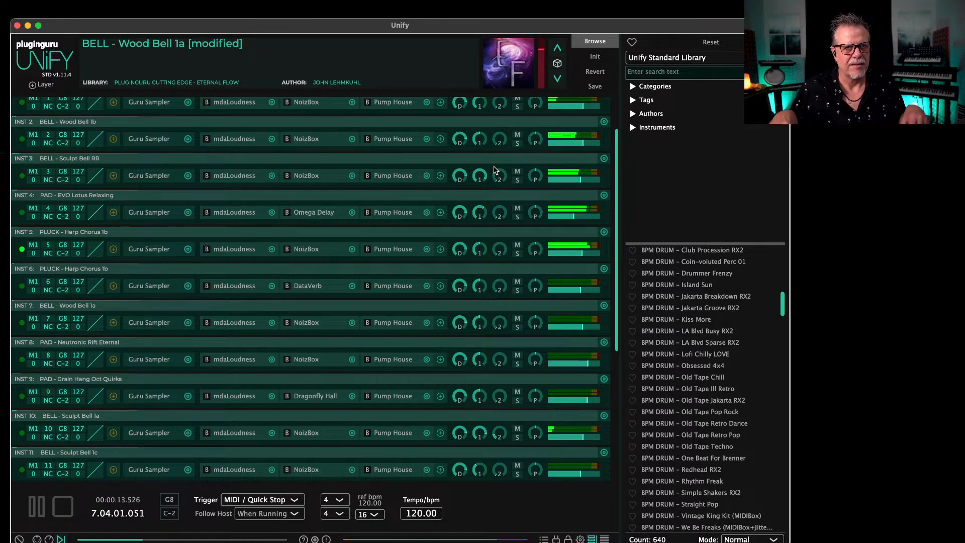
mouse_move(577, 181)
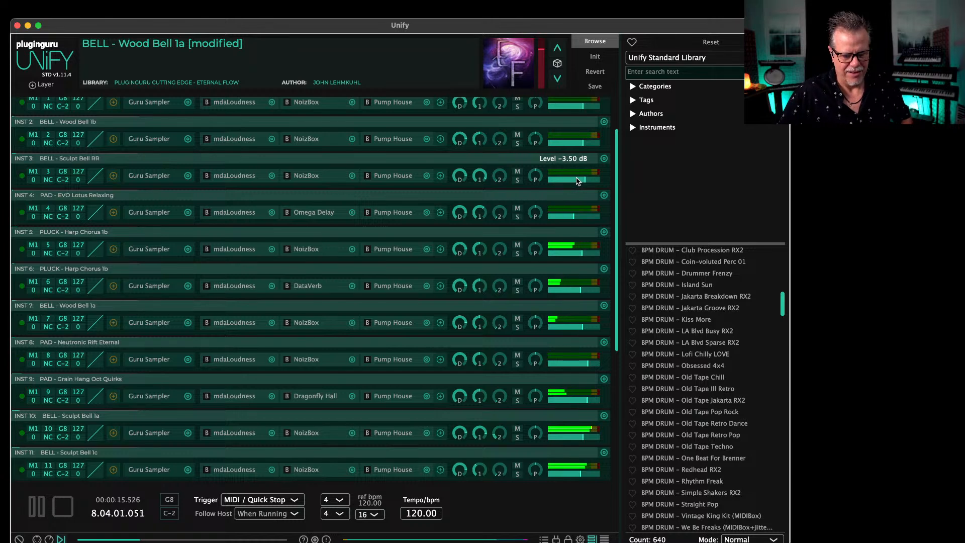
drag(577, 181, 580, 180)
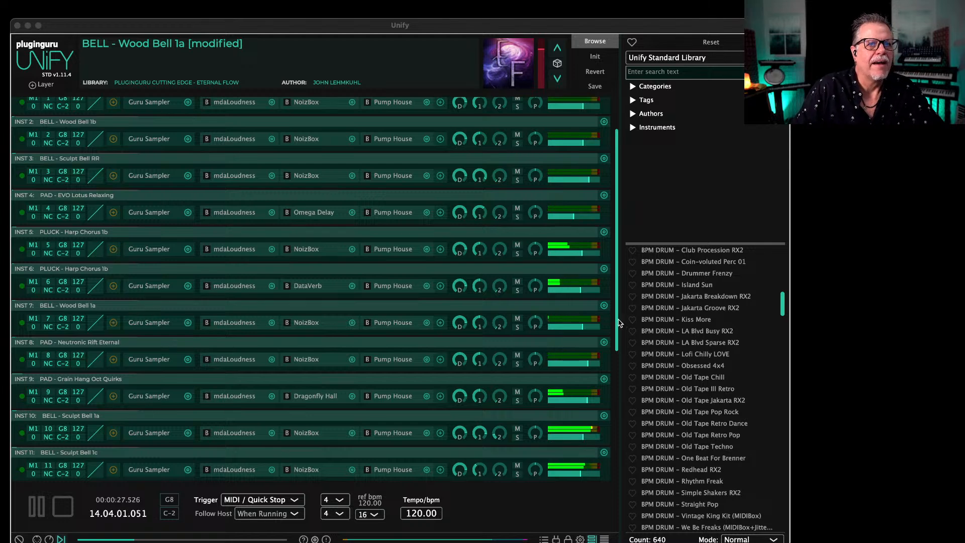
Step: Check the Feedback setting of the Aux 1 WaterVerb during playback and close its window
scroll(307, 407, down, 5)
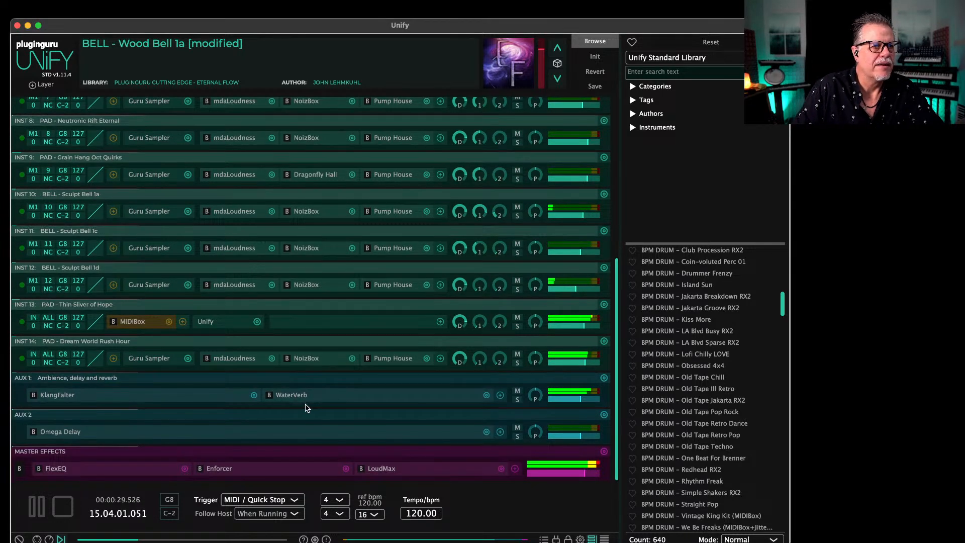
click(291, 394)
mouse_move(153, 168)
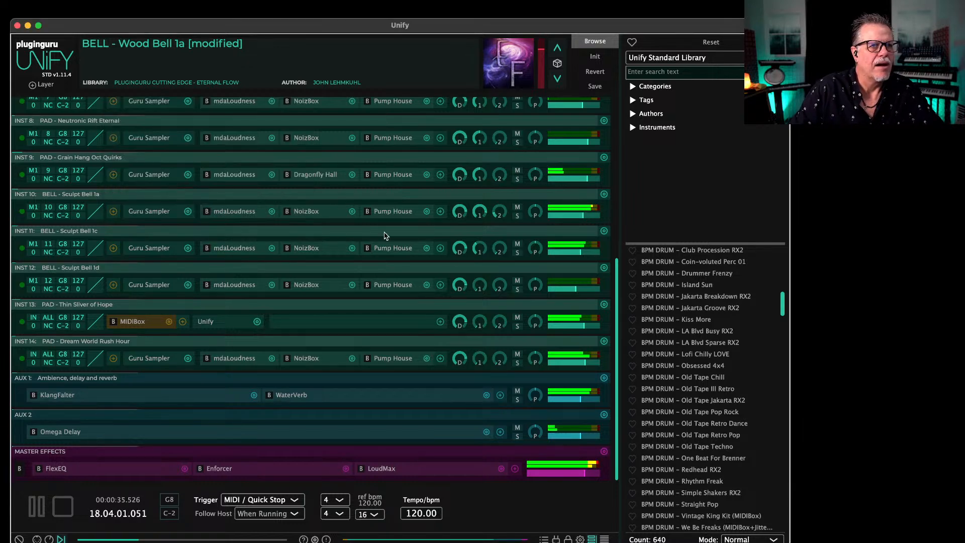
click(115, 107)
Step: Add a FilterMax effect after the WaterVerb on Aux 1 and set its filter type to High Pass
drag(615, 350, 617, 258)
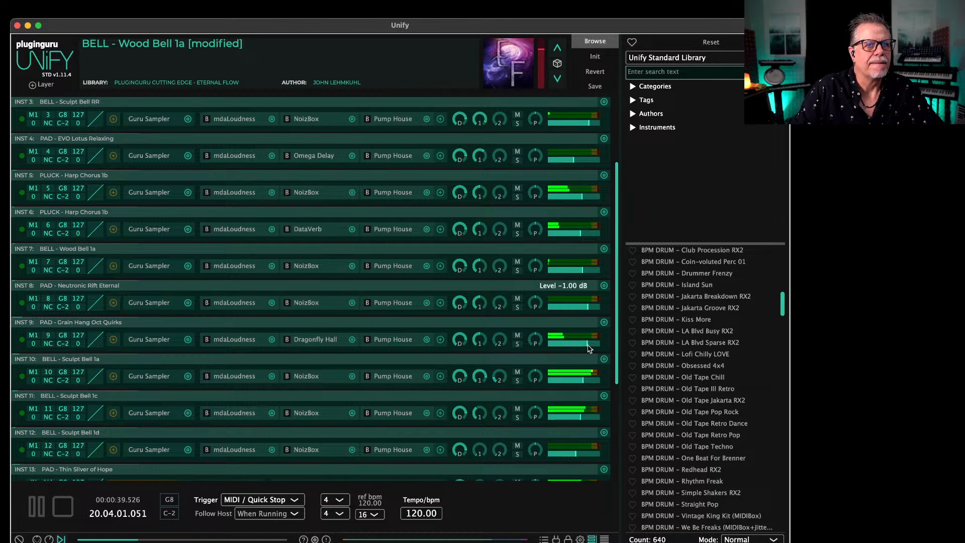
drag(617, 351, 616, 438)
click(499, 409)
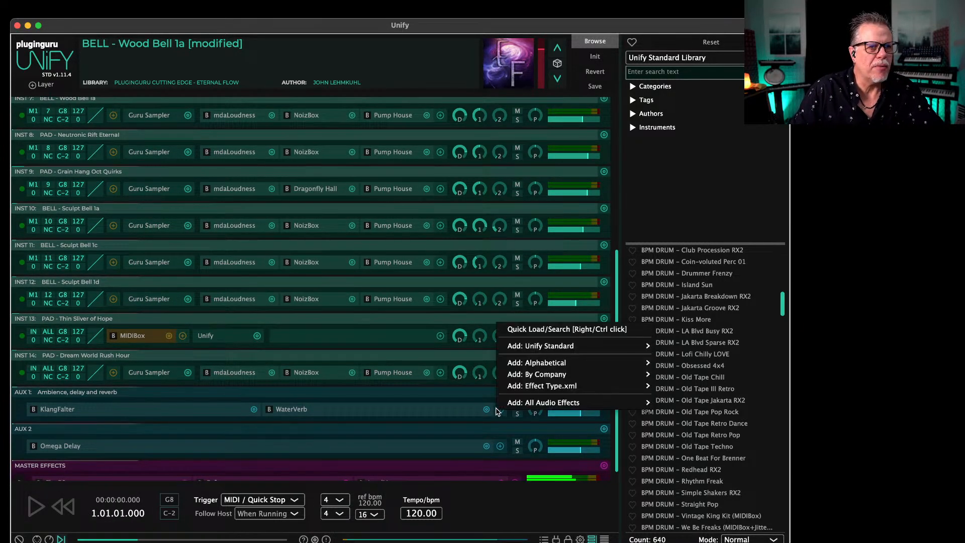
mouse_move(510, 366)
mouse_move(537, 347)
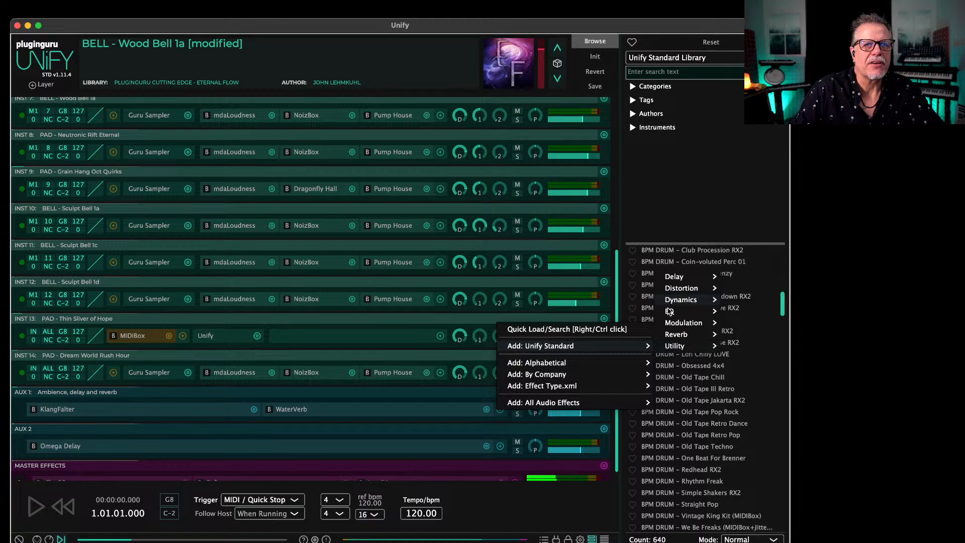
mouse_move(669, 311)
click(752, 280)
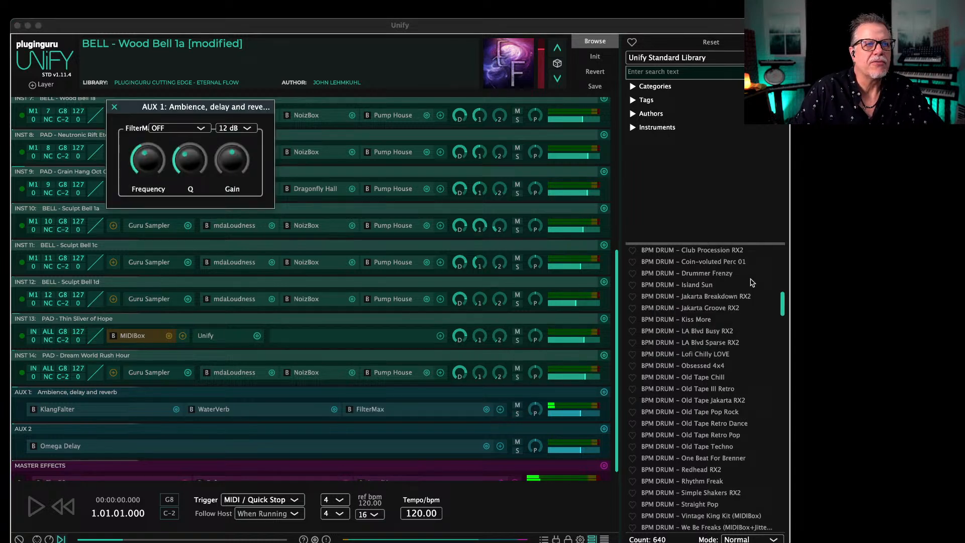
click(188, 131)
click(169, 154)
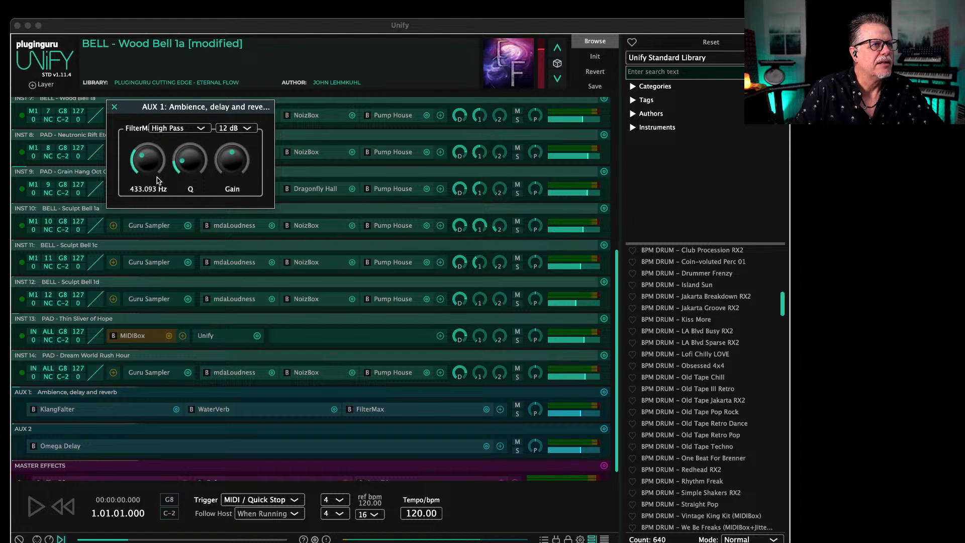
Step: Move the FilterMax effect to the front of the Aux 1 chain, ahead of KlangFalter
click(115, 108)
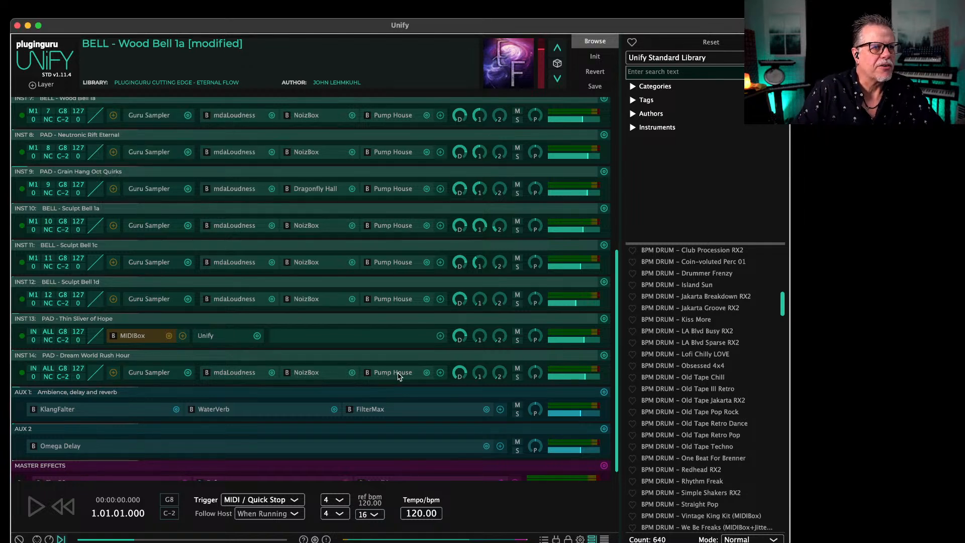
drag(366, 414, 66, 408)
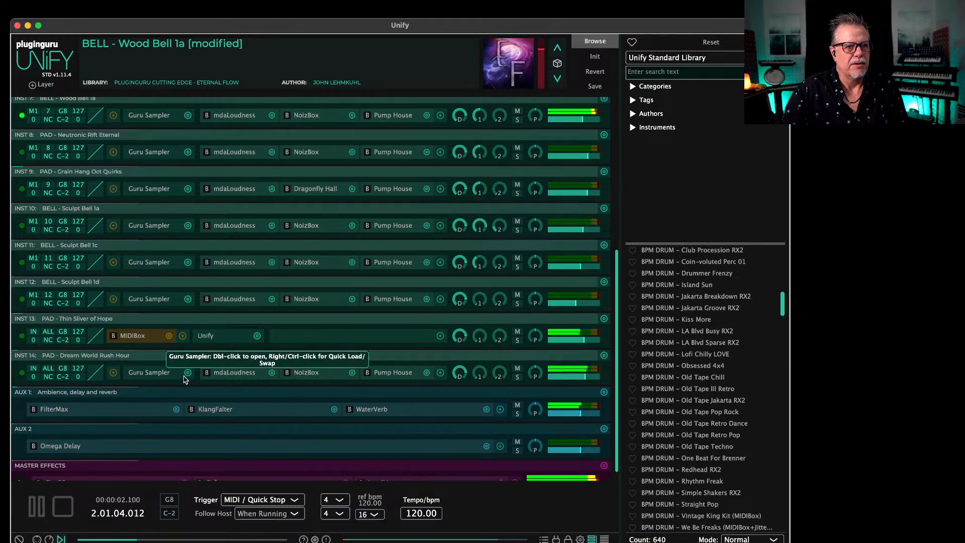
Step: Increase the impulse response Stretch in the Aux 1 KlangFalter during playback and close its window
mouse_move(568, 417)
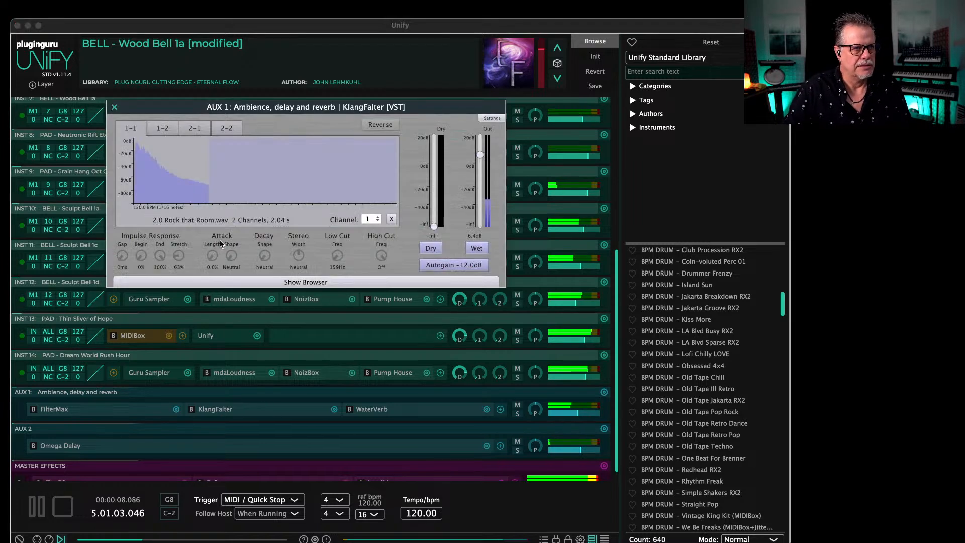
drag(181, 250, 115, 100)
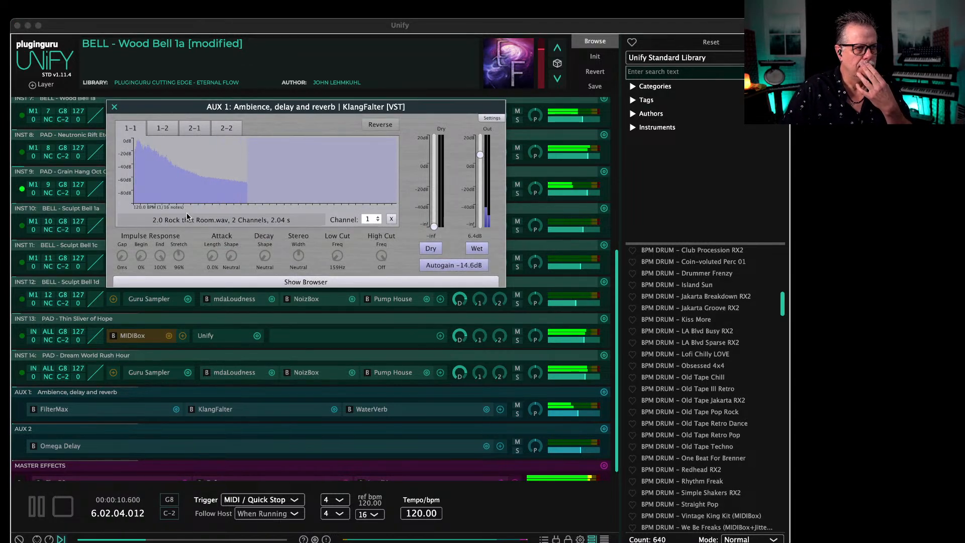
click(114, 107)
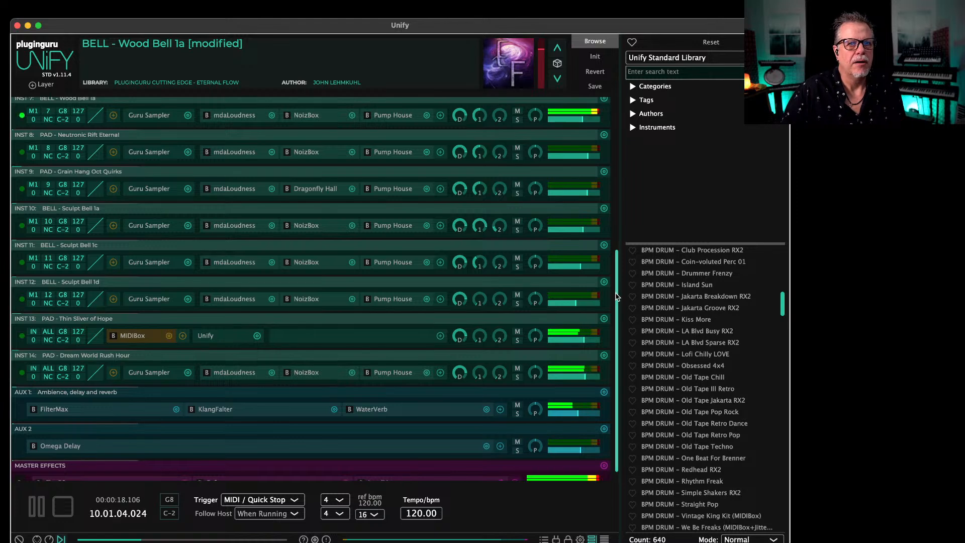
Step: Lower the Aux 1 send of Sculpt Bell RR to about -27.5 dB and reduce its mix level slightly
drag(616, 297, 617, 217)
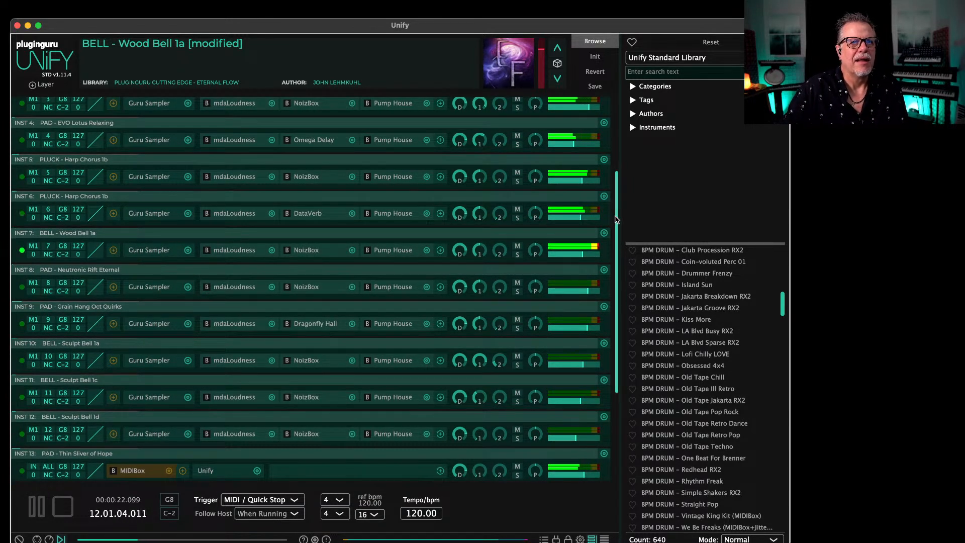
scroll(553, 201, up, 3)
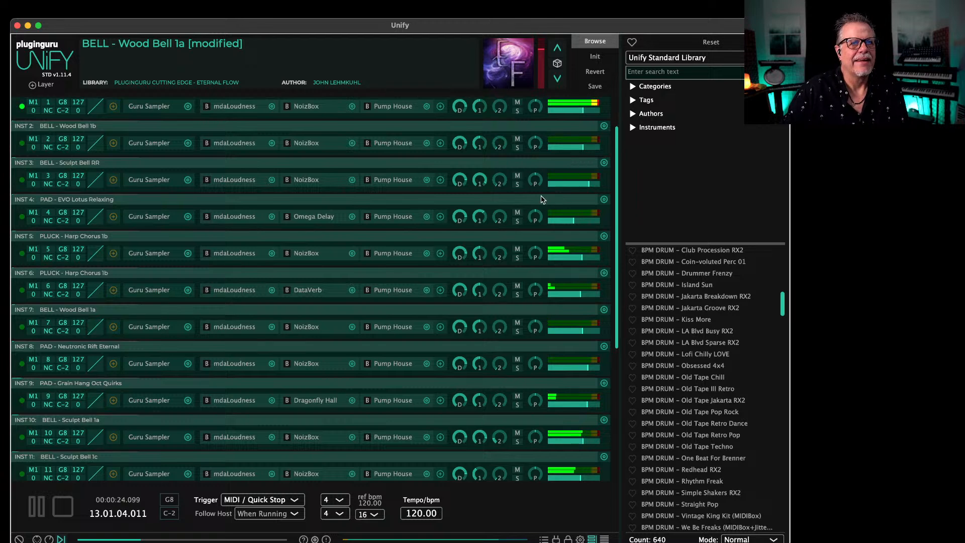
mouse_move(461, 184)
drag(461, 183, 483, 201)
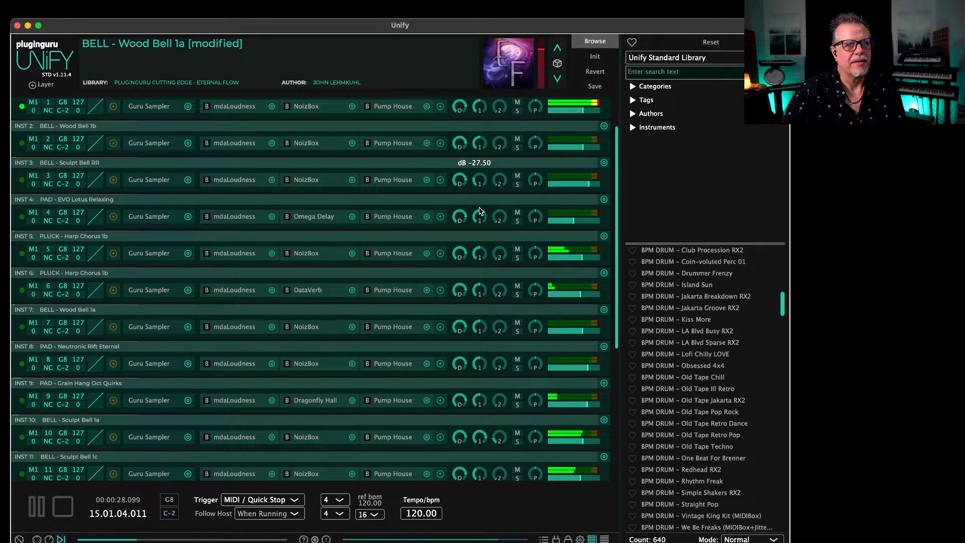
mouse_move(578, 190)
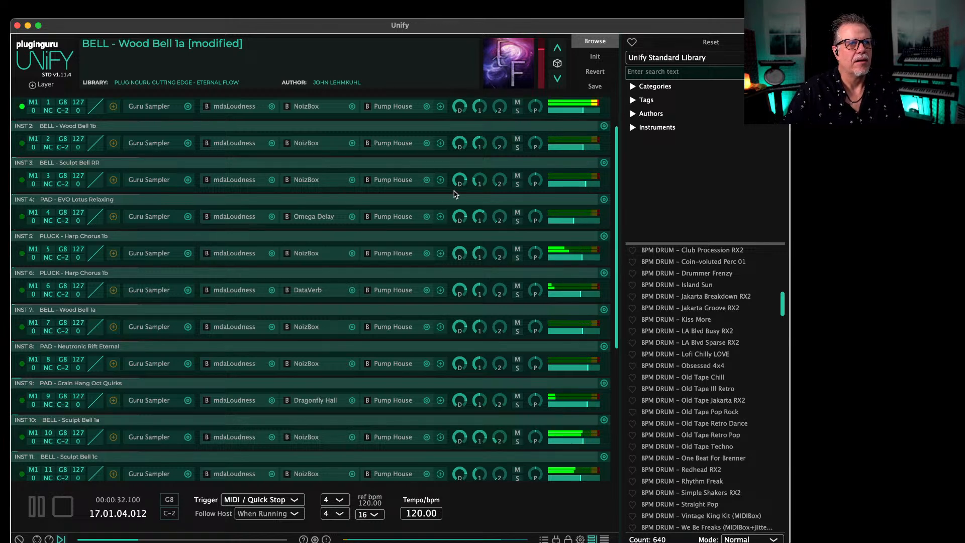
Step: Load the Calculated Saw Down gain curve in Sculpt Bell RR's Pump House and bend it into a concave decay
click(392, 181)
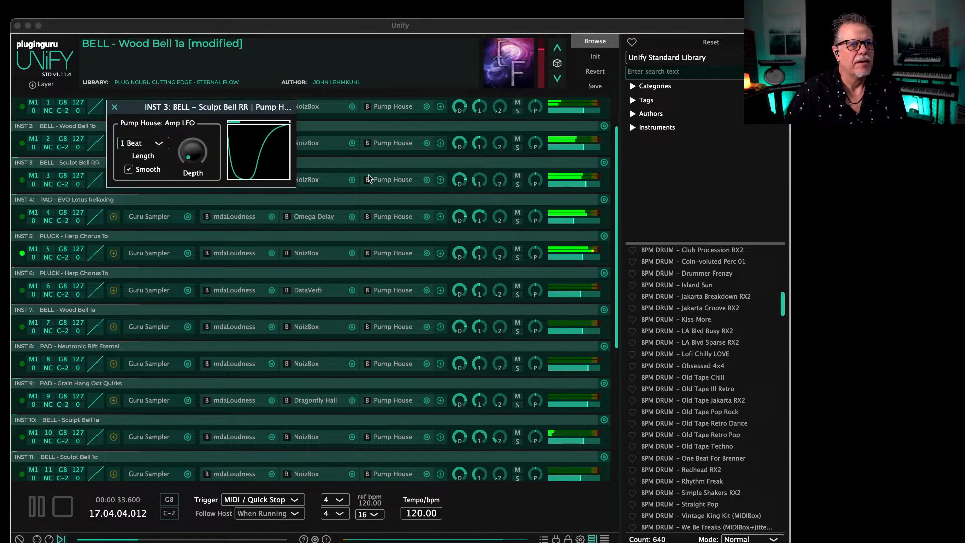
click(230, 150)
click(226, 221)
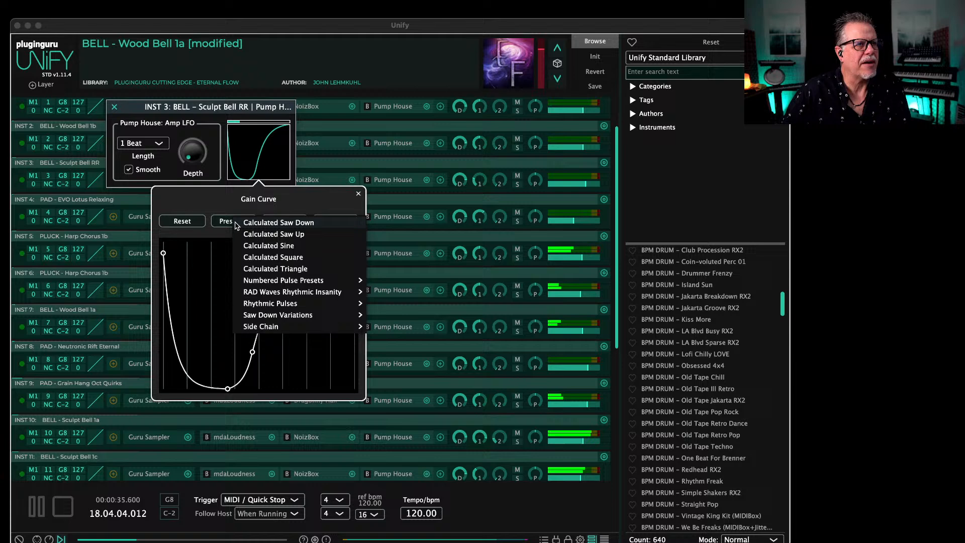
click(275, 223)
click(255, 177)
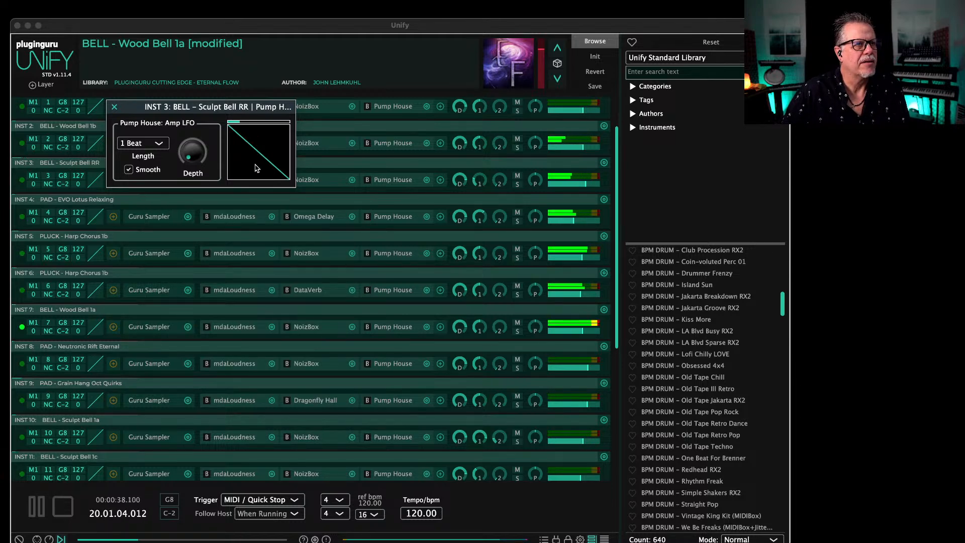
click(255, 168)
drag(257, 314, 232, 301)
Step: Set the Pump House length on Sculpt Bell RR to 1/4 Beat and raise its Depth above 65 %
click(142, 143)
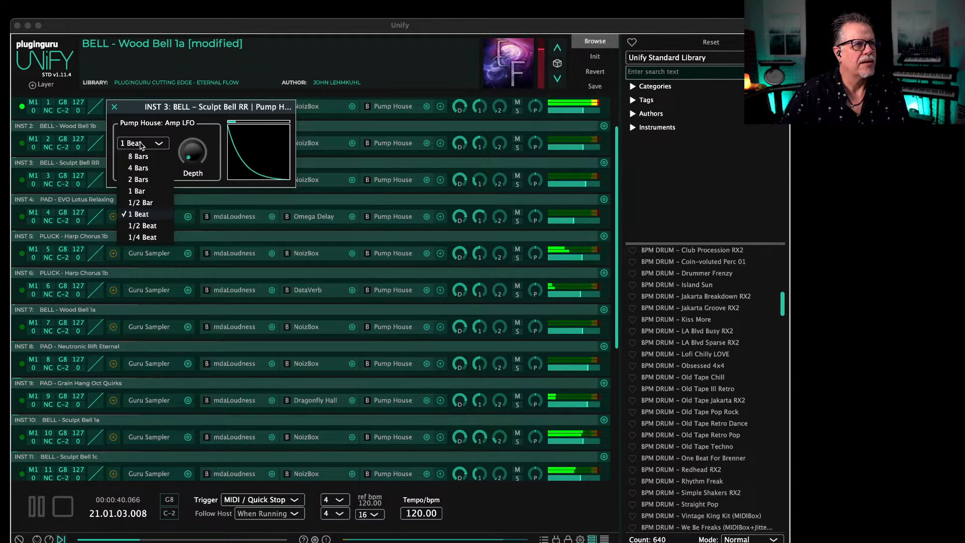
click(142, 237)
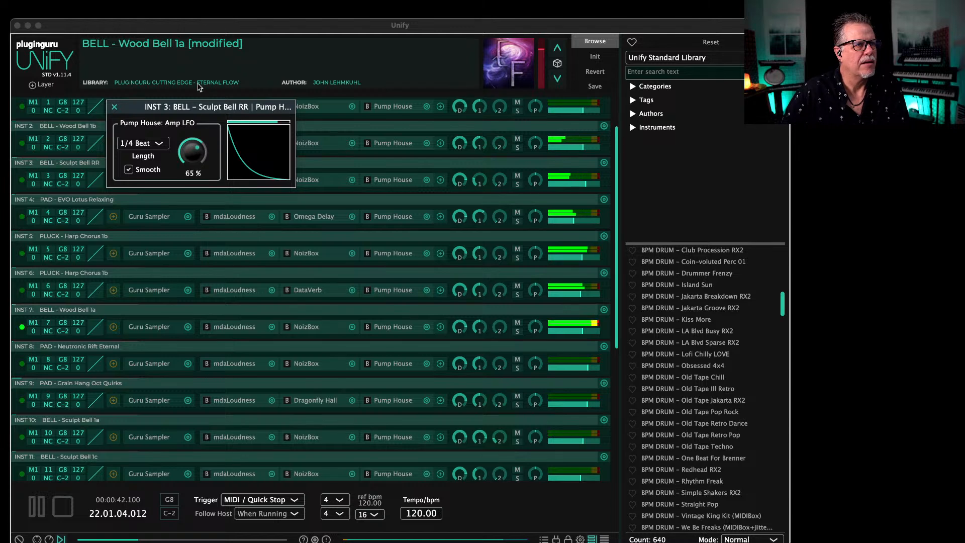
mouse_move(198, 83)
mouse_down()
mouse_move(206, 62)
mouse_move(203, 77)
mouse_up()
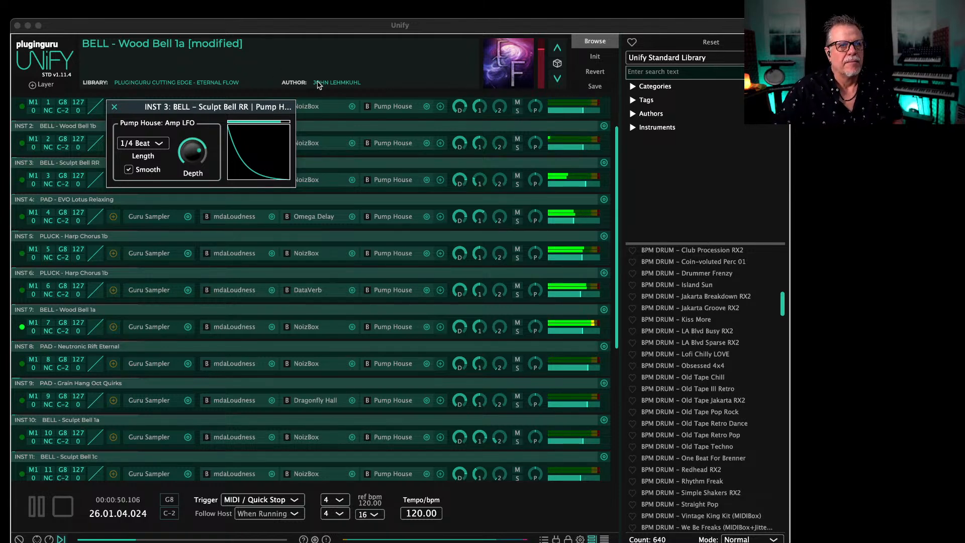
Step: Raise the Sculpt Bell RR level to +0.50 dB and lower its Pump House Depth to 54.5 %
mouse_move(581, 184)
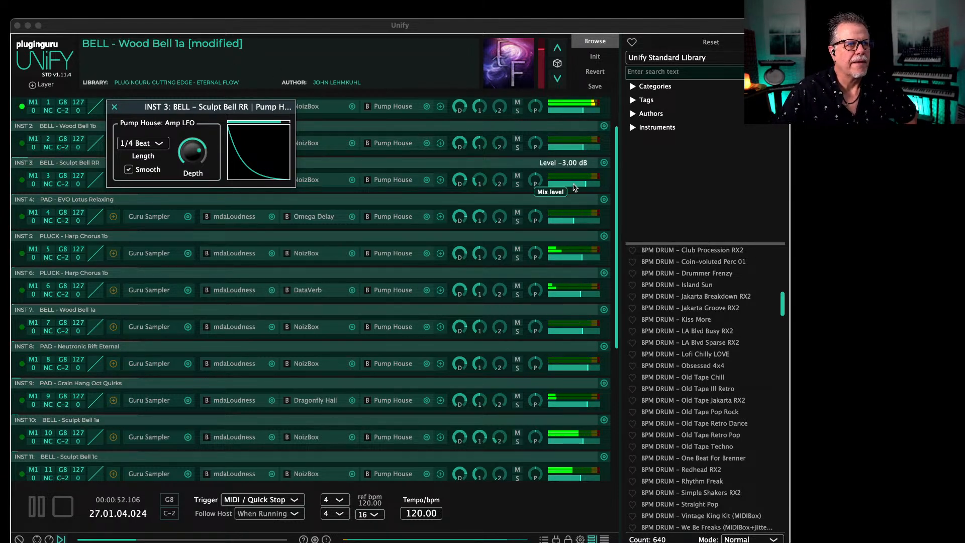
drag(575, 187, 579, 188)
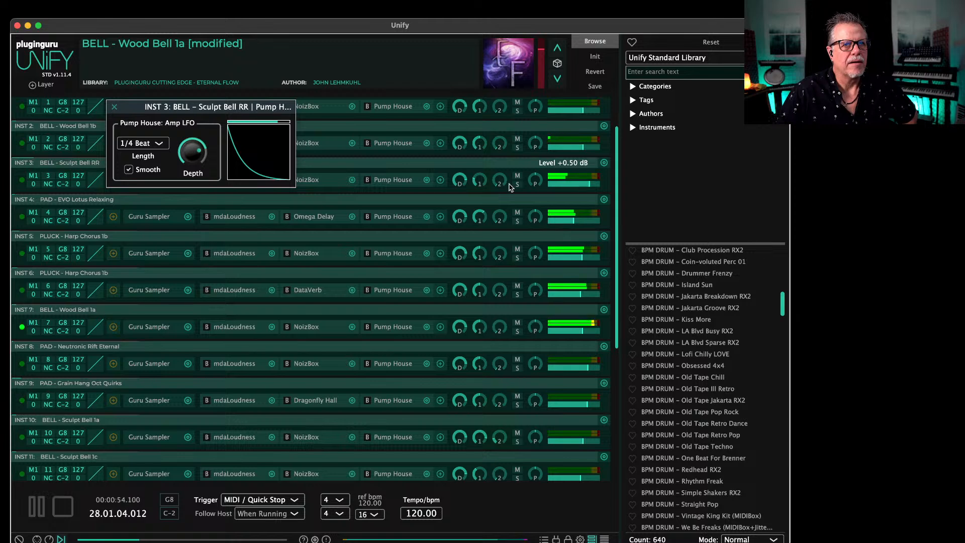
drag(203, 160, 210, 168)
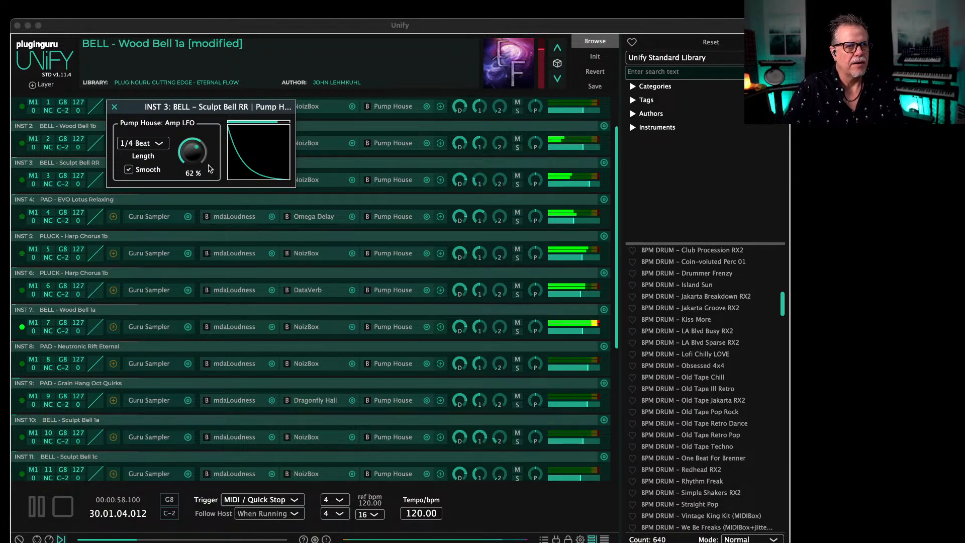
mouse_move(209, 169)
mouse_down()
mouse_move(214, 146)
mouse_move(195, 174)
mouse_move(203, 161)
mouse_up()
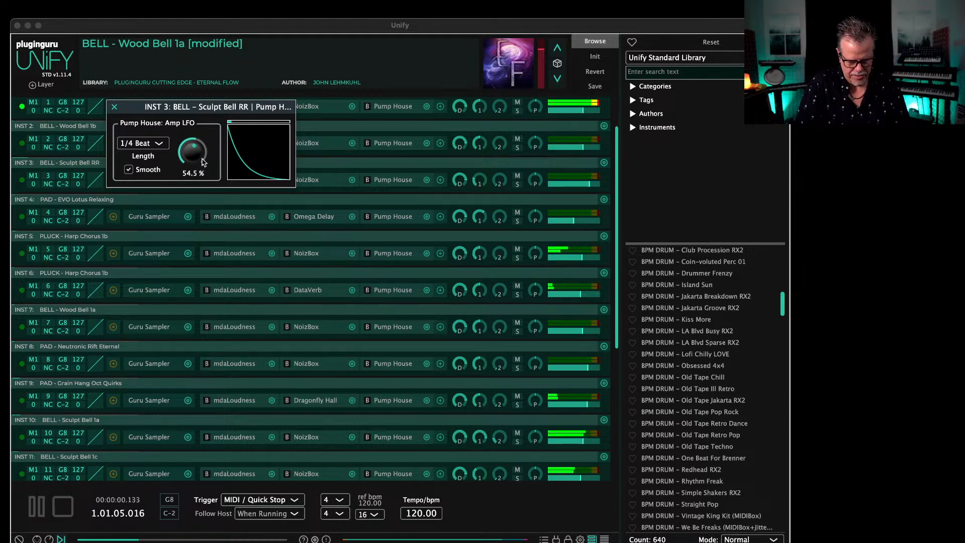
click(114, 107)
Step: Start saving the patch with the name "BPM PAD – Hour of Hope" and the category "BPM Pad"
drag(617, 310, 625, 279)
click(594, 86)
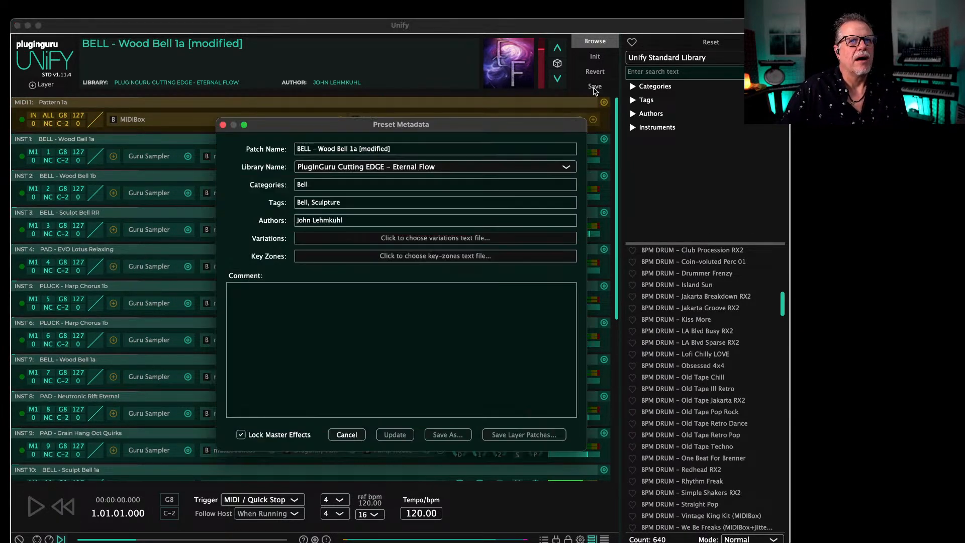
click(409, 145)
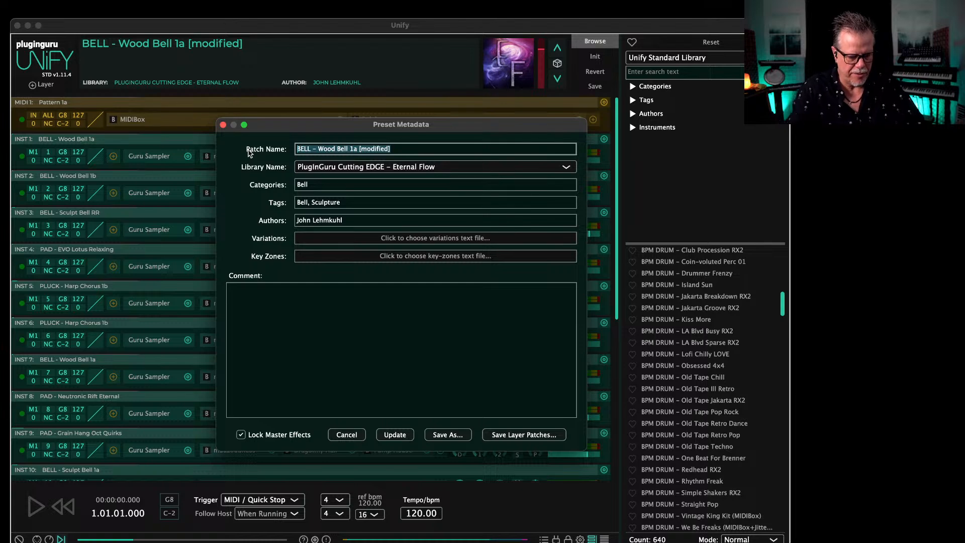
text(BPM PAD – Hour of Hope)
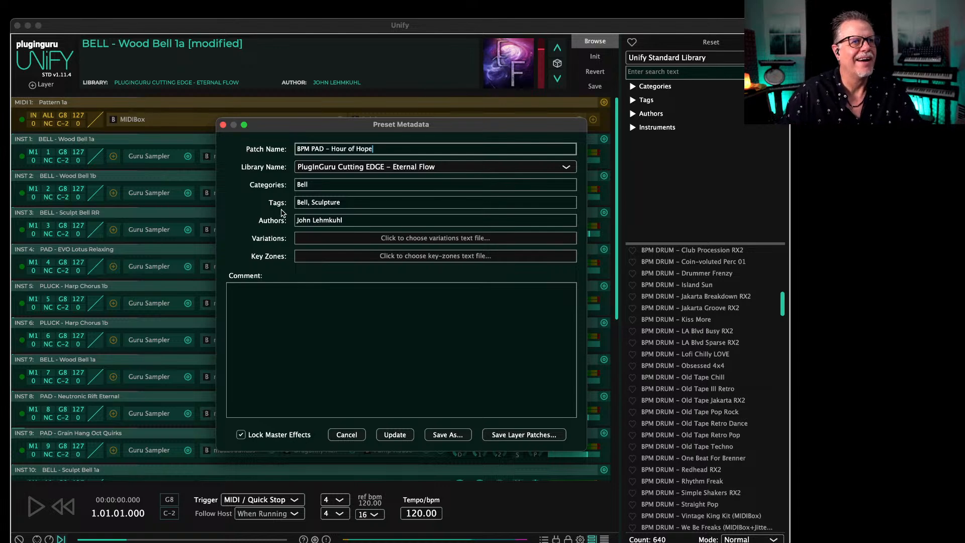
click(328, 185)
text(B)
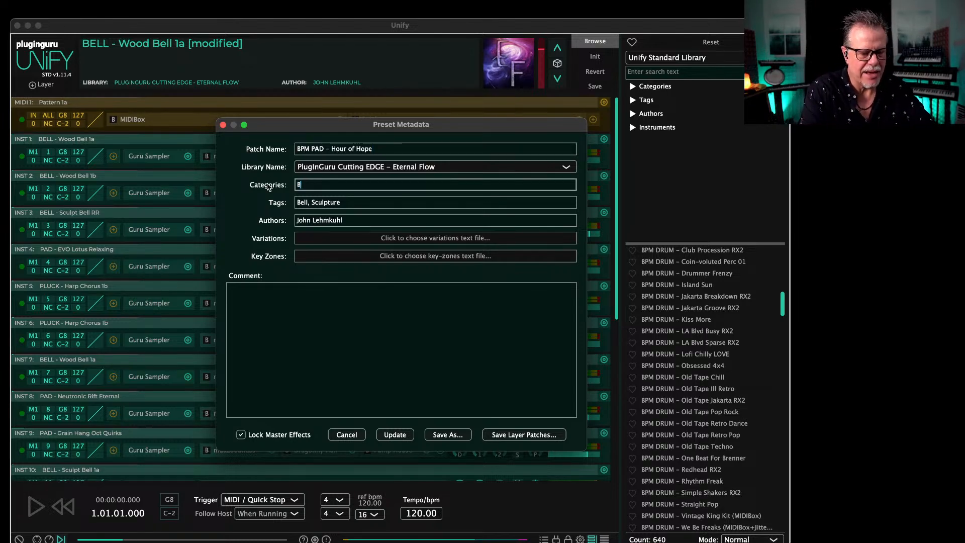
text(PM Pad)
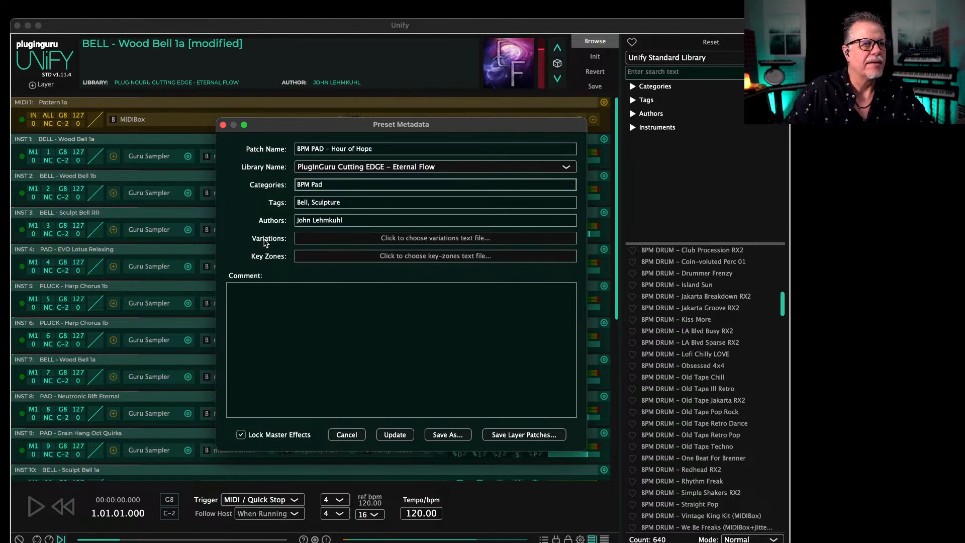
Step: Add the comment "Created during the August 24th Livestream!" and save the patch as a new preset
click(262, 296)
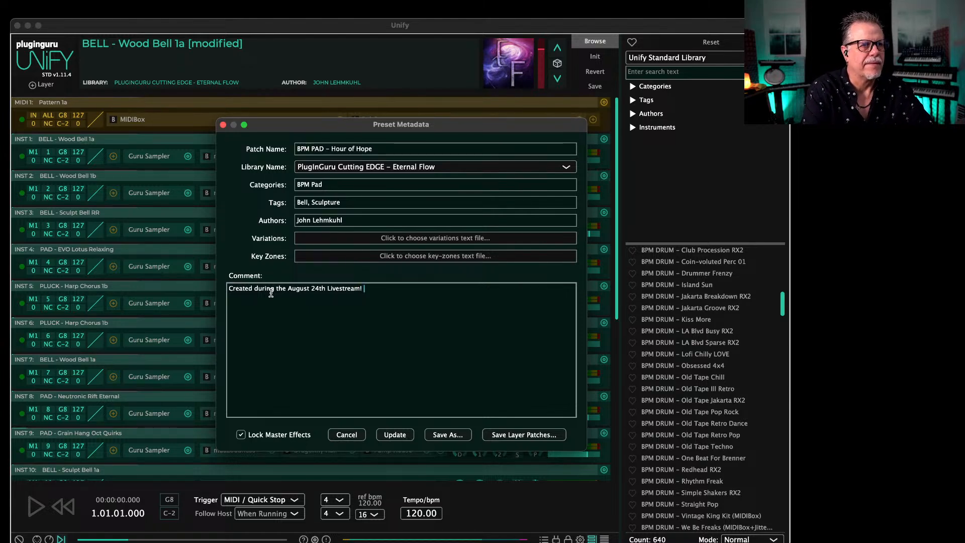
click(449, 435)
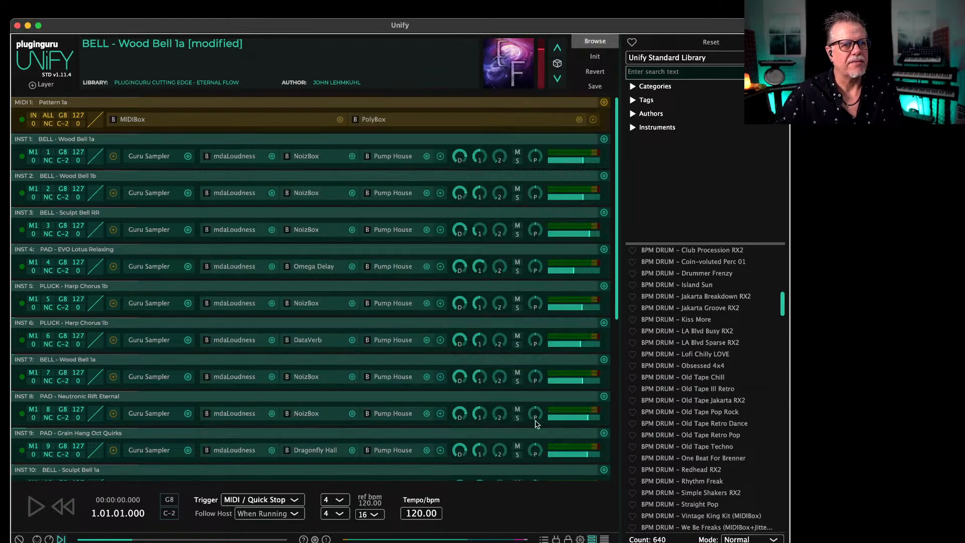
click(716, 370)
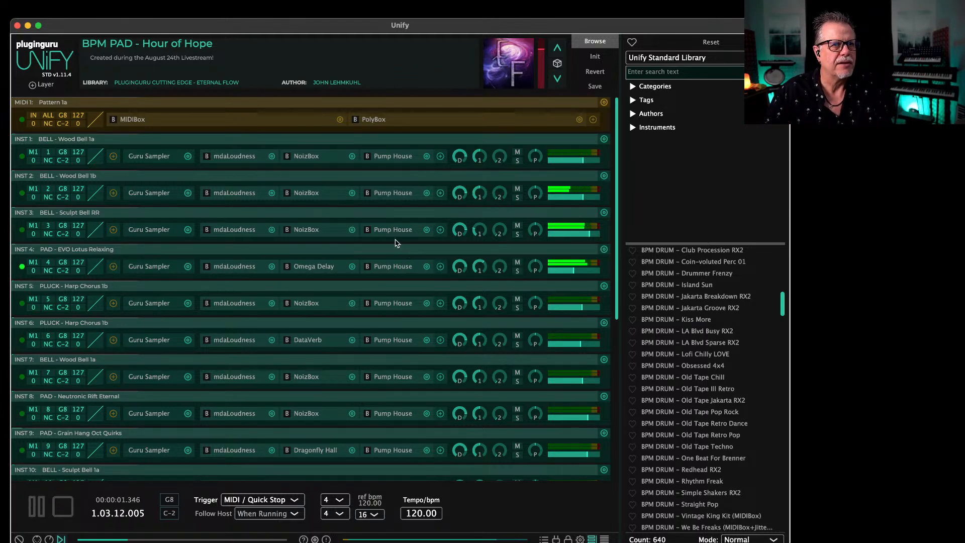
Step: Solo Sculpt Bell RR during playback and set its Pump House length to 1/2 Beat with a Depth of about 93 %
click(517, 234)
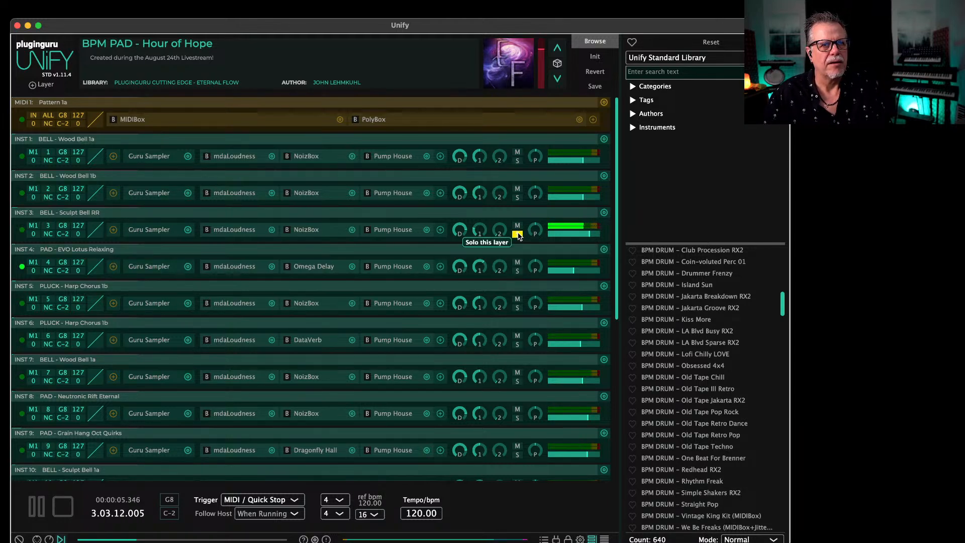
click(391, 229)
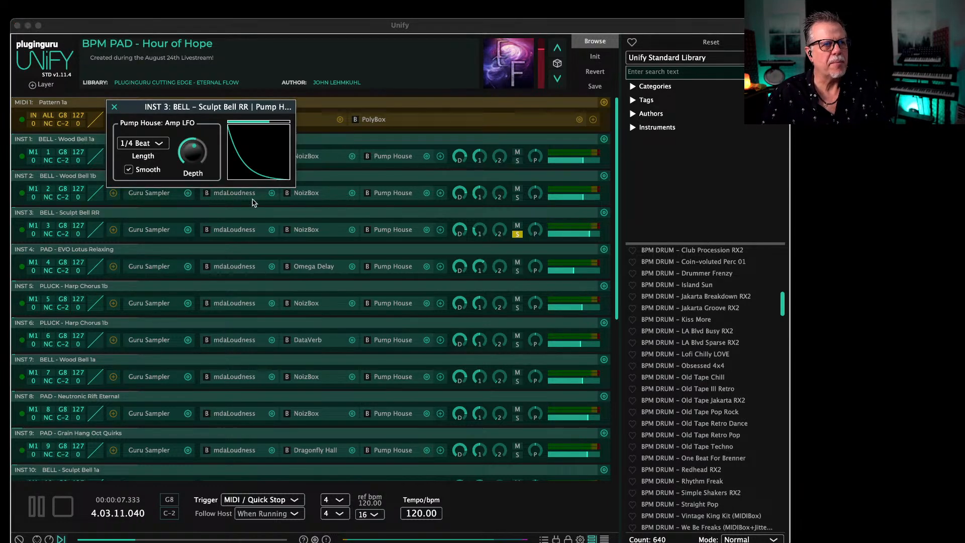
drag(199, 149, 201, 142)
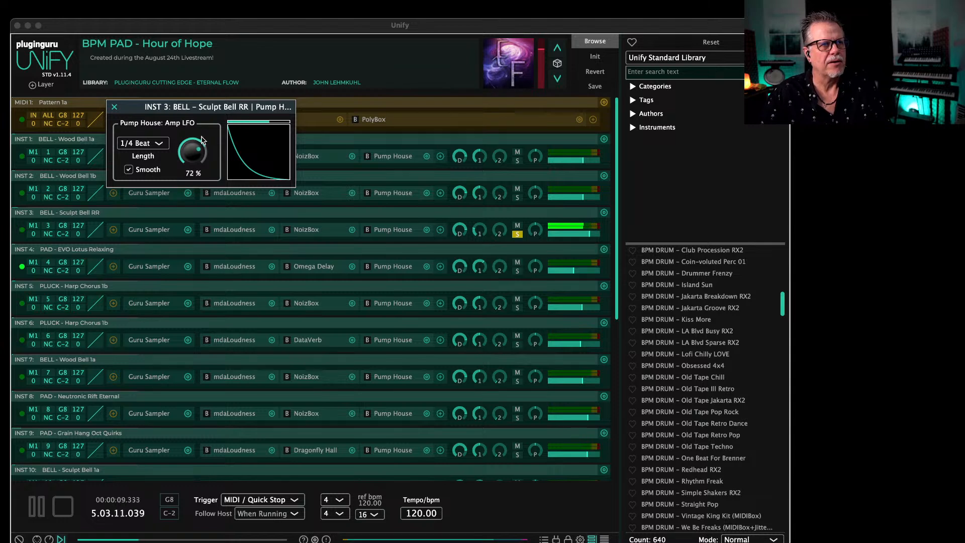
click(158, 144)
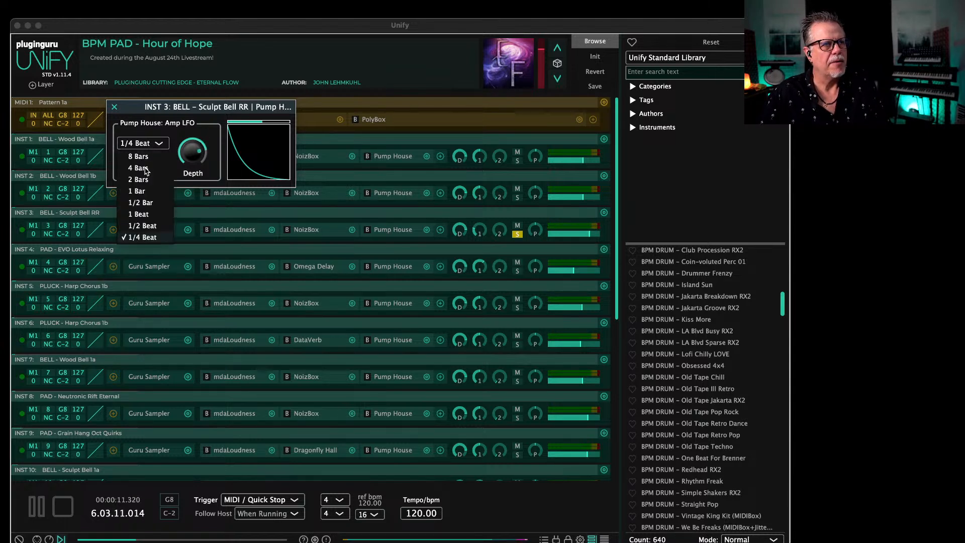
click(148, 218)
mouse_move(191, 160)
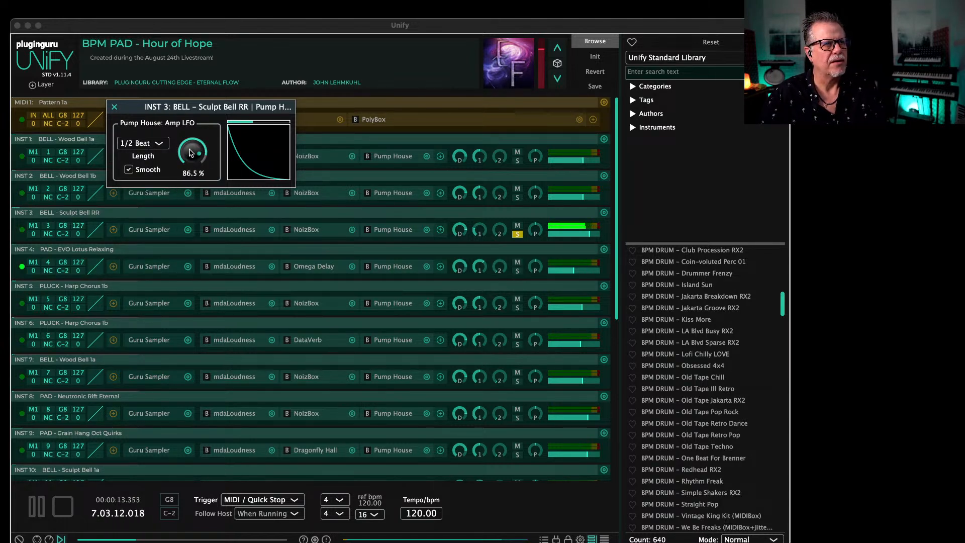
drag(191, 152, 193, 146)
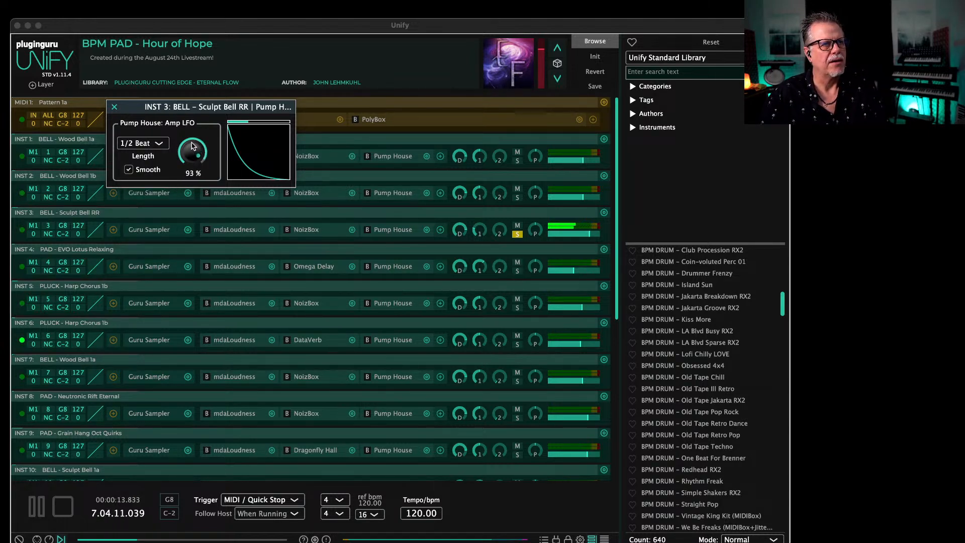
Step: Close the Pump House window, then unsolo Sculpt Bell RR and stop playback
click(115, 107)
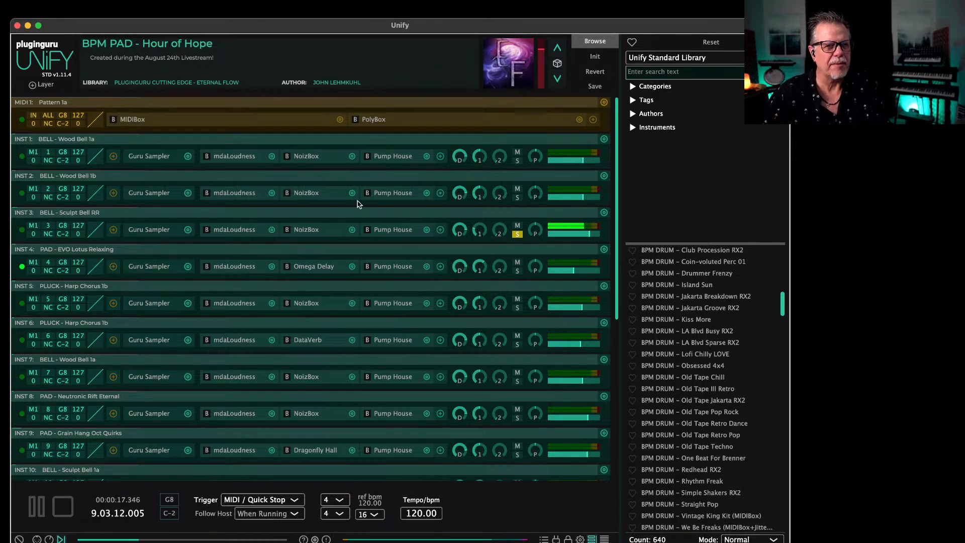
click(517, 235)
key(space)
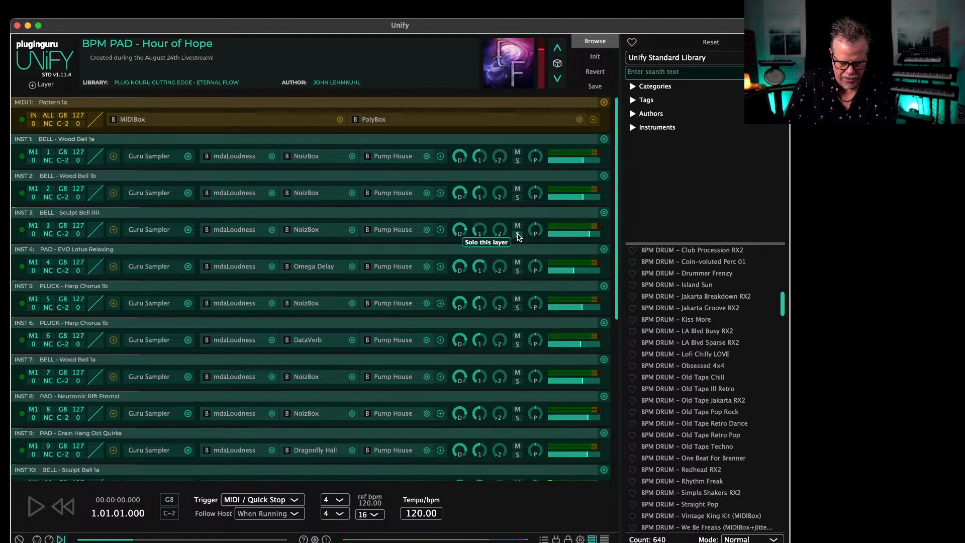
Step: Audition the patch, duplicate the INST 10 BELL – Sculpt Bell 1a layer, and place the copy directly below the original
key(space)
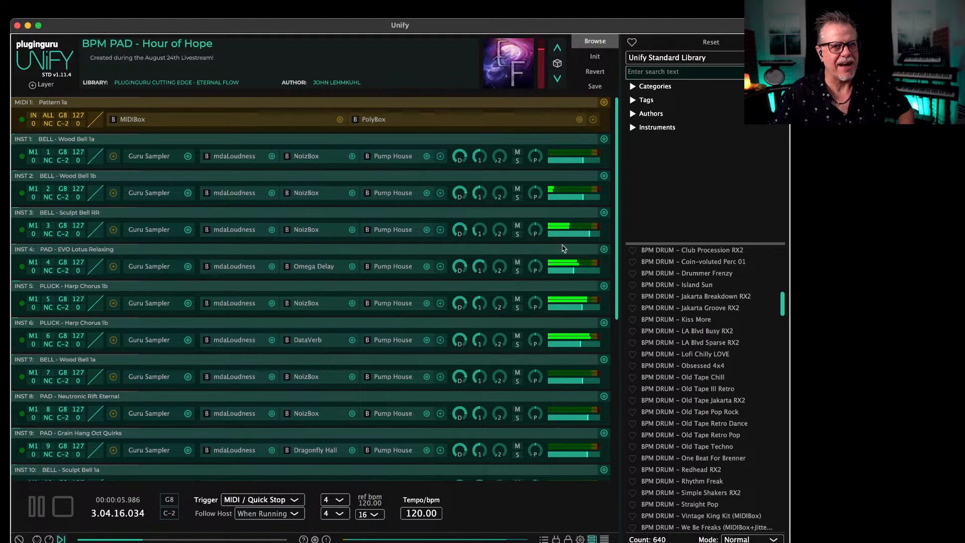
drag(616, 267, 615, 384)
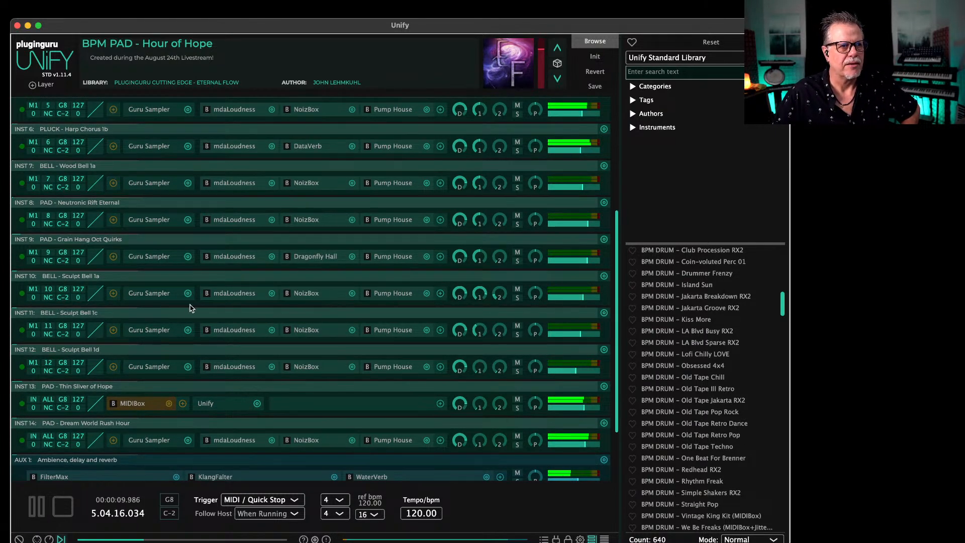
mouse_move(566, 300)
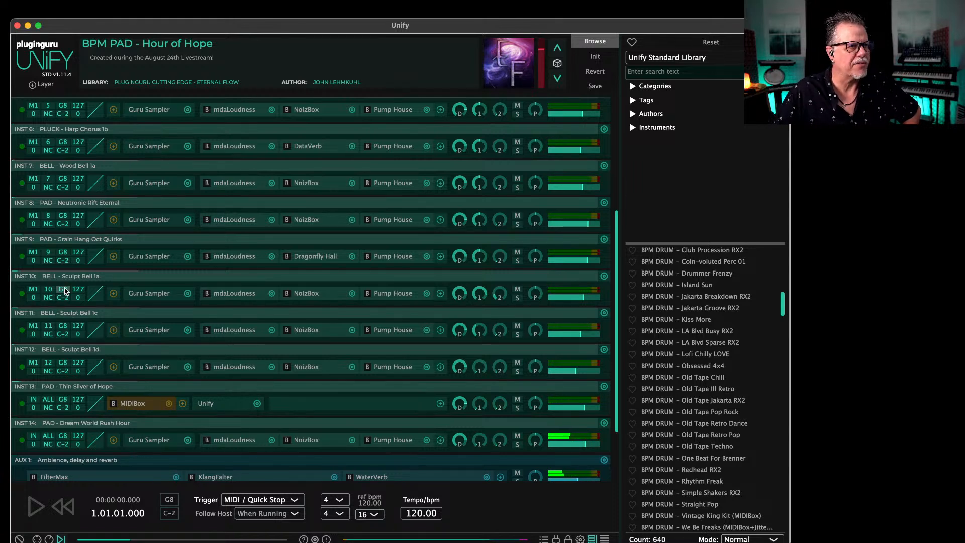
click(604, 277)
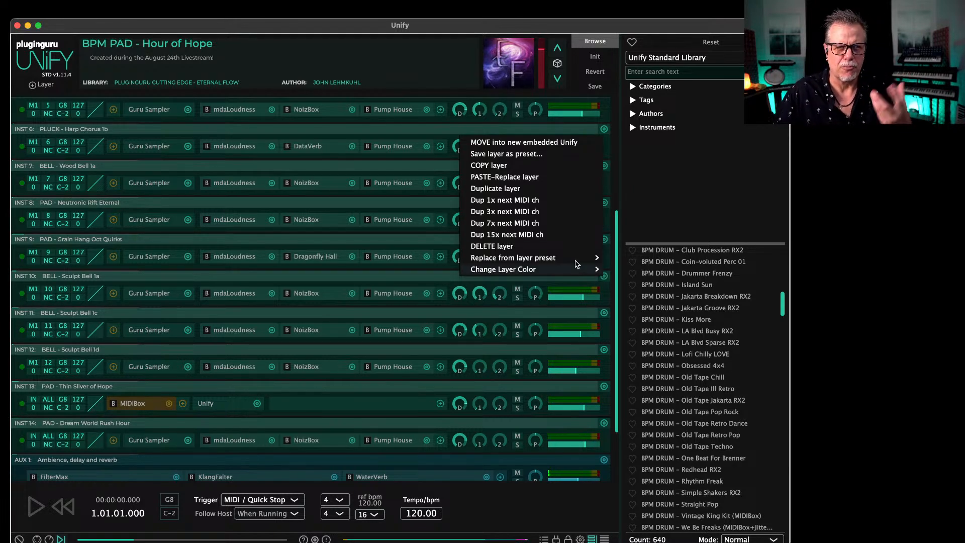
click(502, 189)
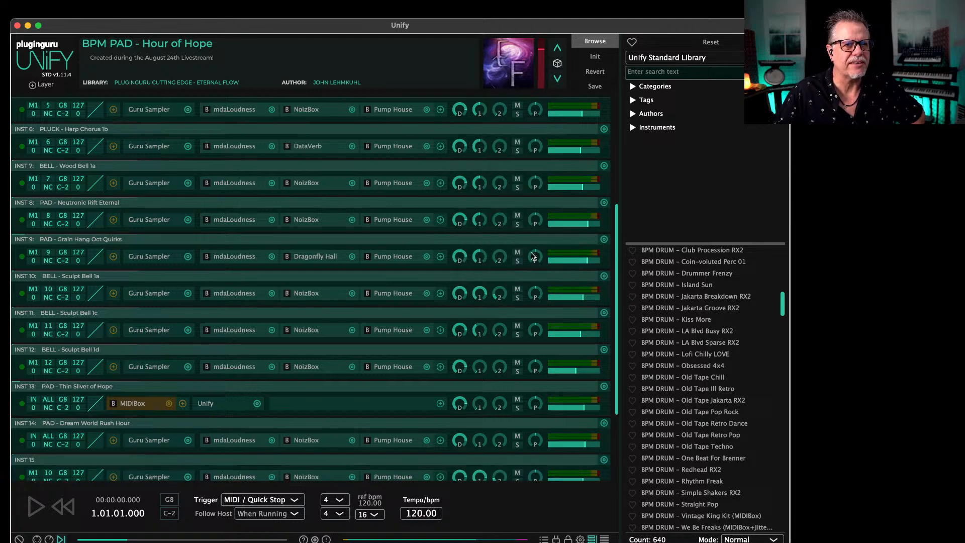
scroll(435, 457, down, 1)
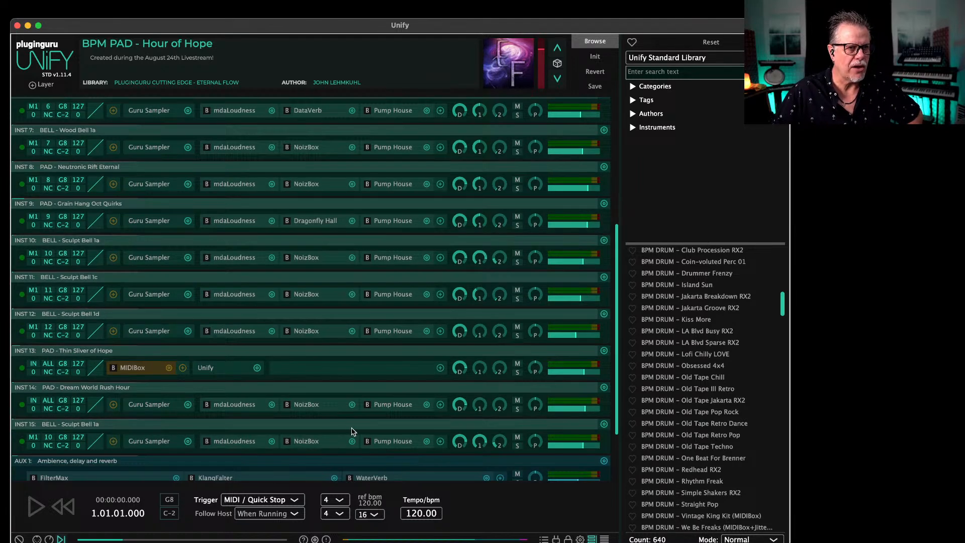
drag(354, 428, 327, 282)
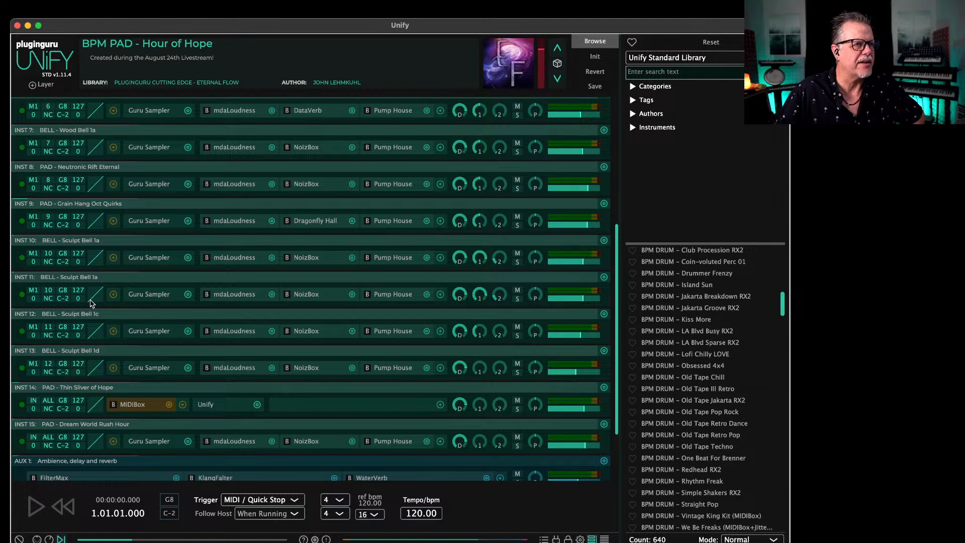
Step: Load PAD – Pure Rift Eternal into the INST 11 Guru Sampler, advance its sample Start to about a third, and play the patch
click(141, 296)
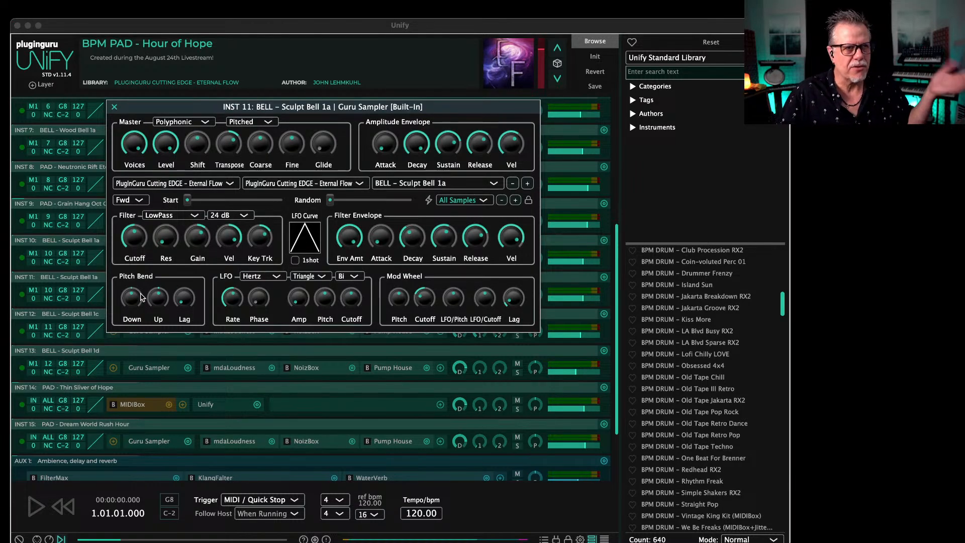
click(433, 183)
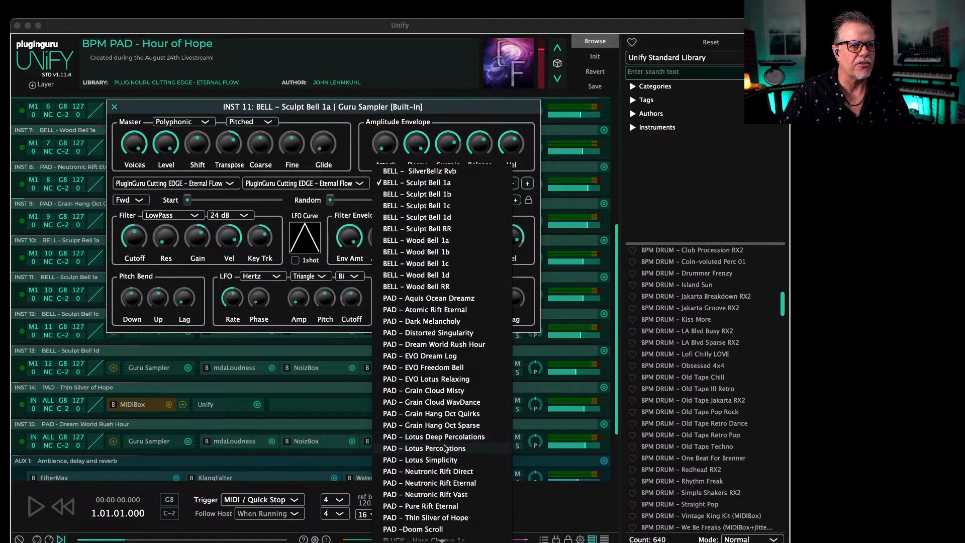
click(431, 506)
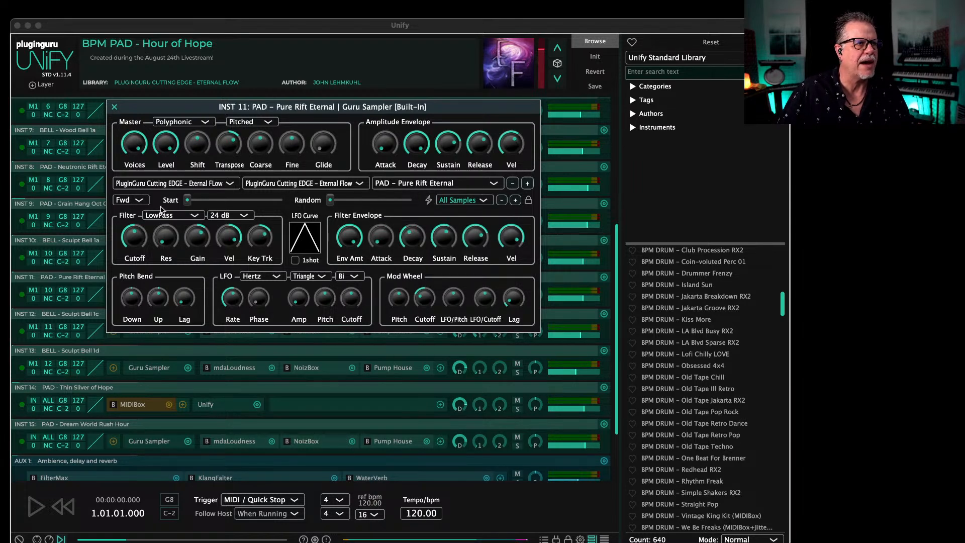
drag(188, 200, 214, 202)
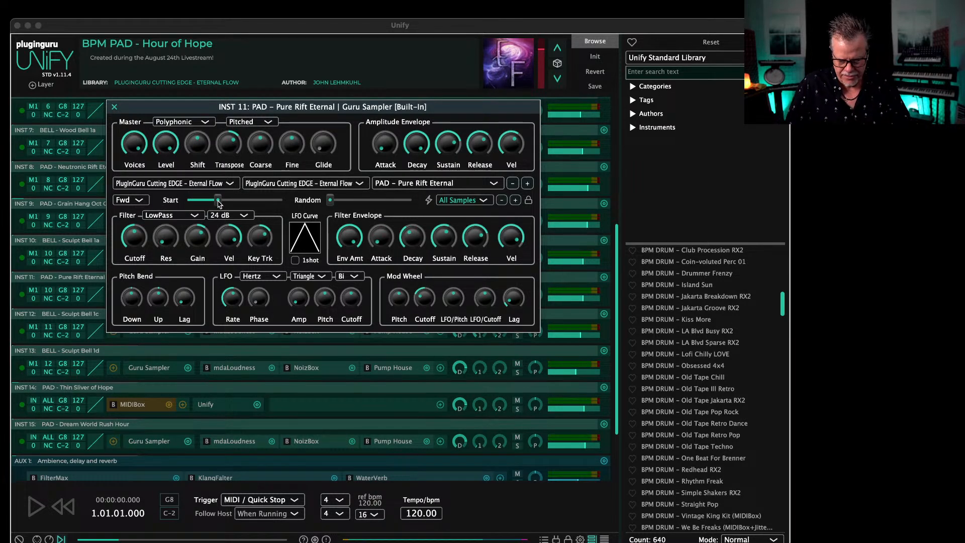
key(space)
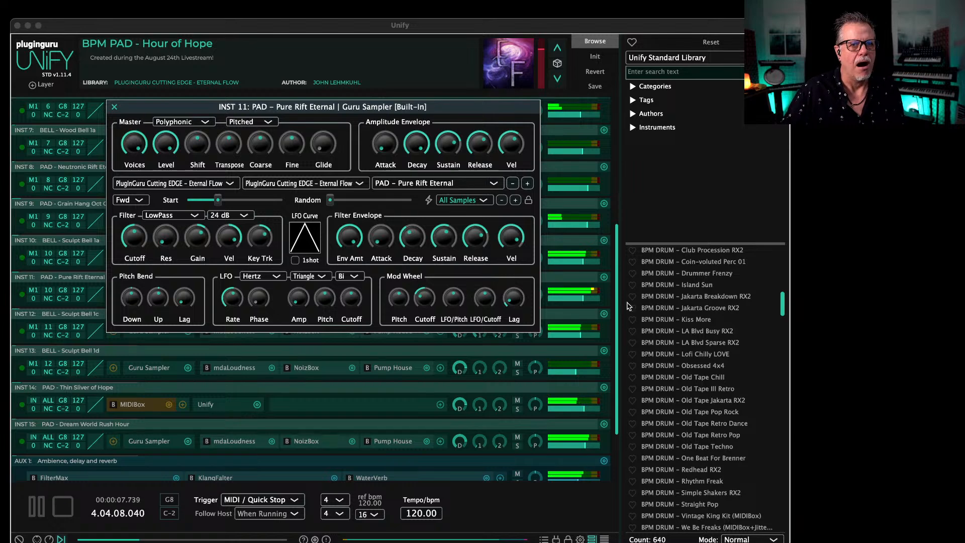
Step: Lower the INST 11 mix level slightly and solo that layer together with INST 10 during playback
drag(513, 106, 461, 37)
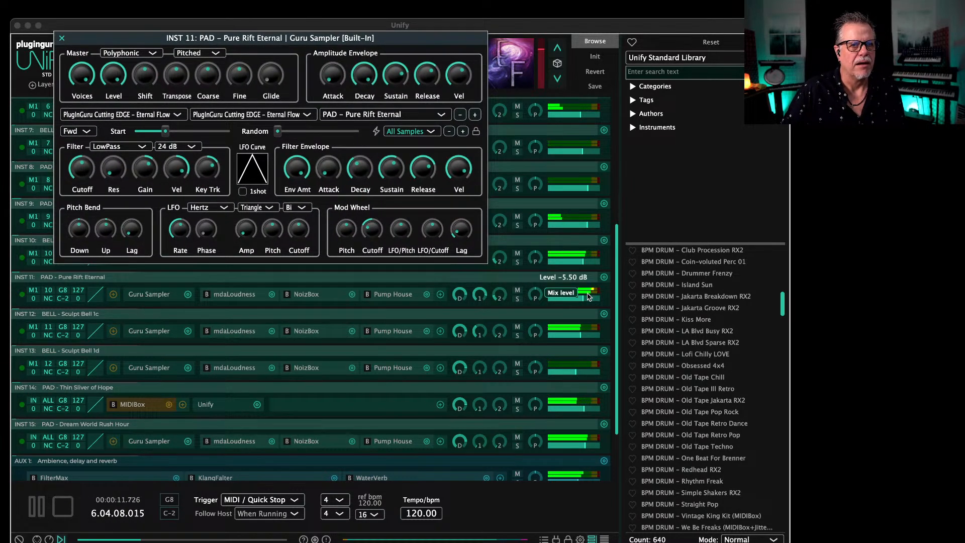
drag(583, 299, 581, 298)
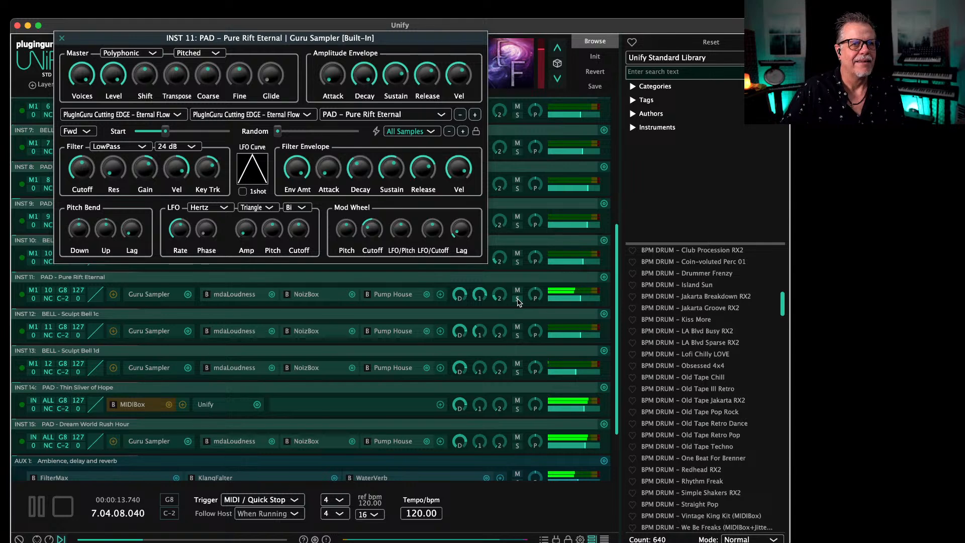
click(517, 299)
click(518, 261)
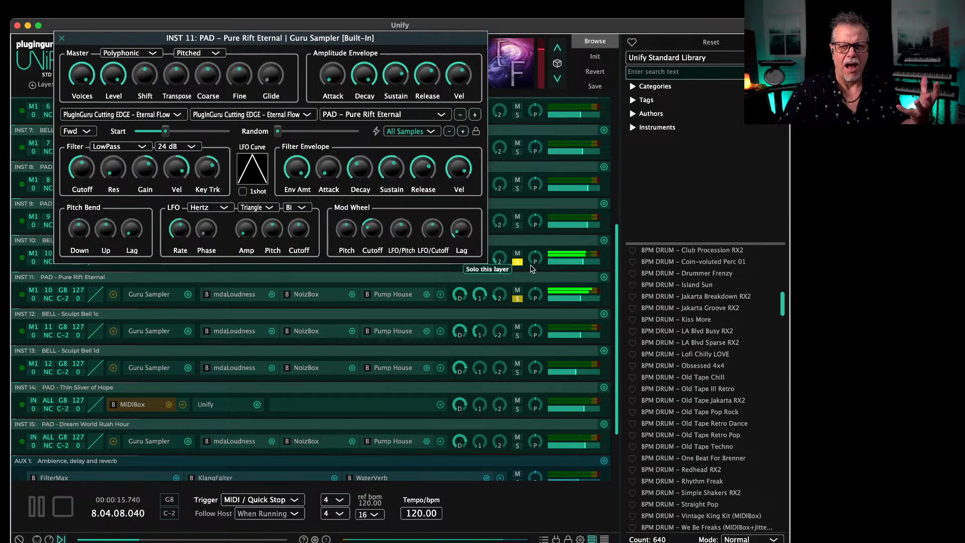
click(426, 86)
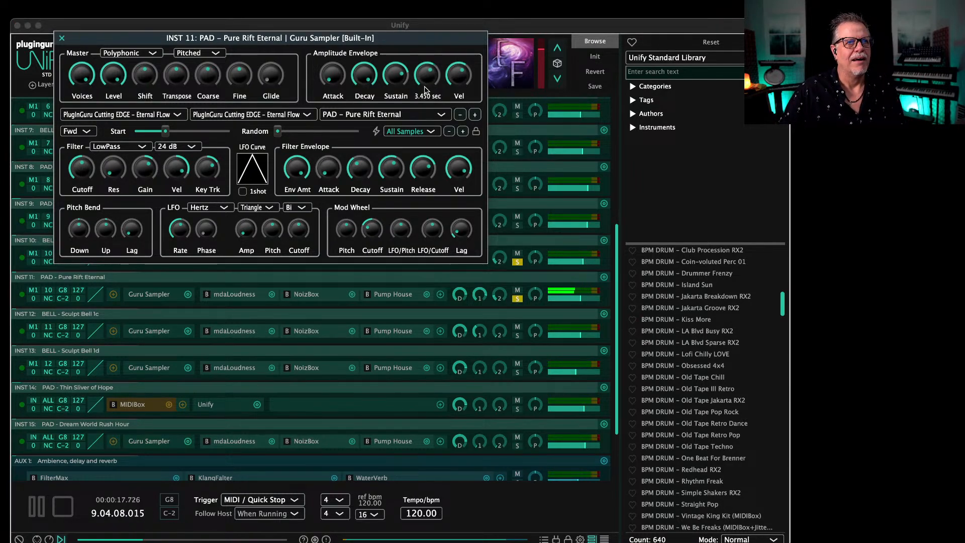
Step: Switch INST 11 to PAD – Lotus Percolations and shorten its amplitude envelope Release to about 2.8 sec, ending the solo
click(387, 115)
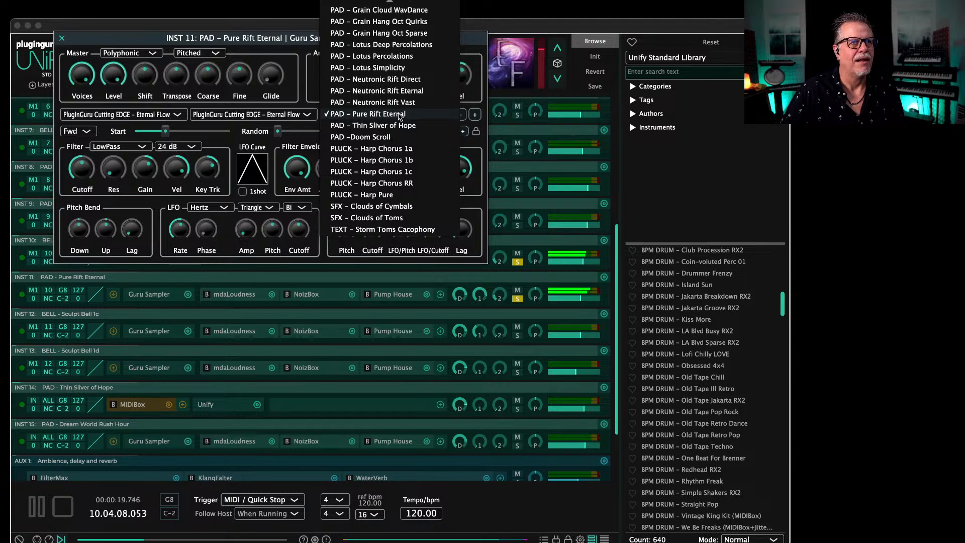
click(381, 56)
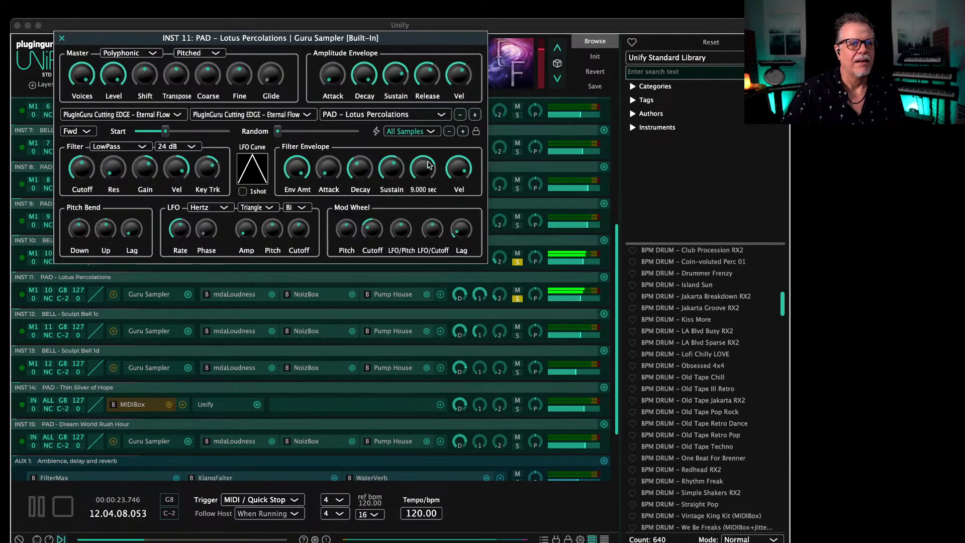
drag(571, 300, 573, 301)
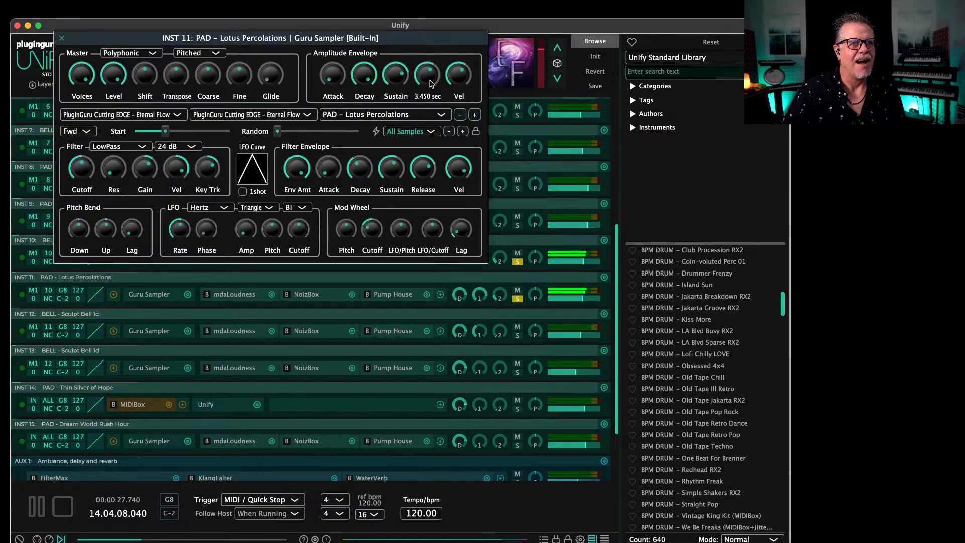
drag(429, 77, 411, 81)
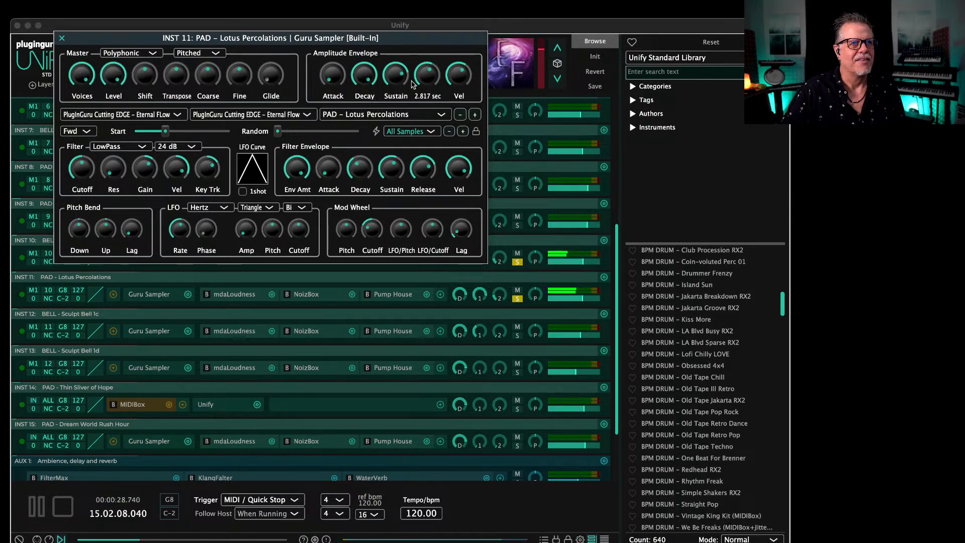
click(62, 40)
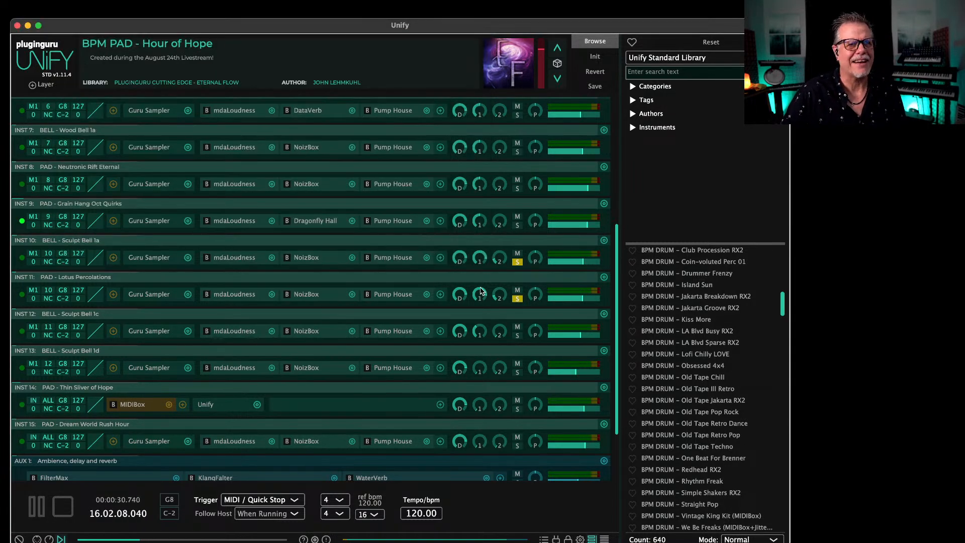
click(517, 299)
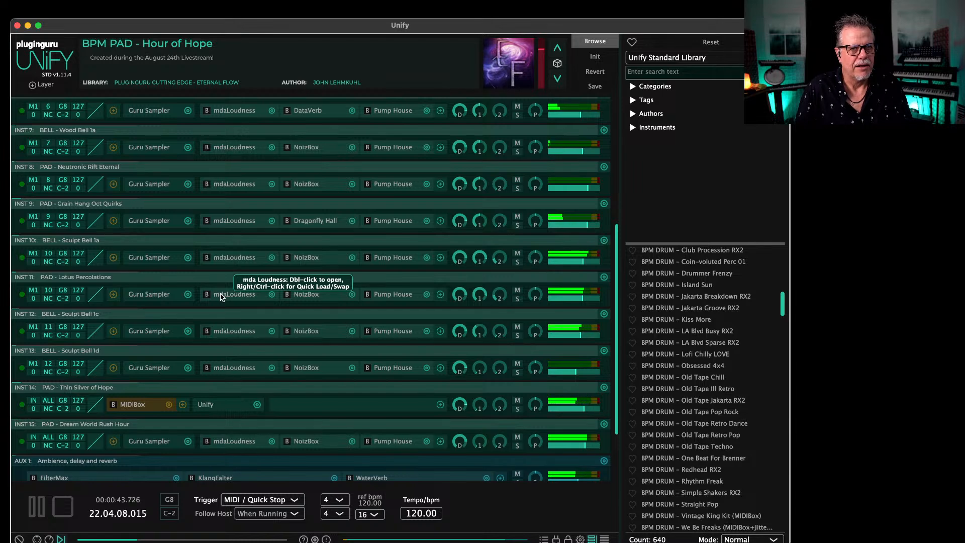
Step: With INST 11 soloed, load PAD – Lotus Deep Percolations and move its sample Start just past halfway, ending the solo
click(517, 299)
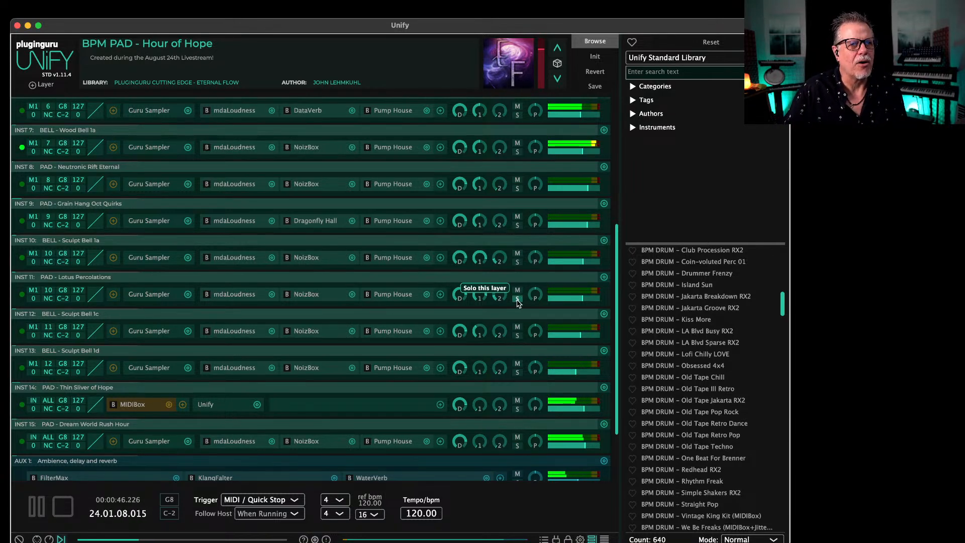
click(153, 294)
click(370, 114)
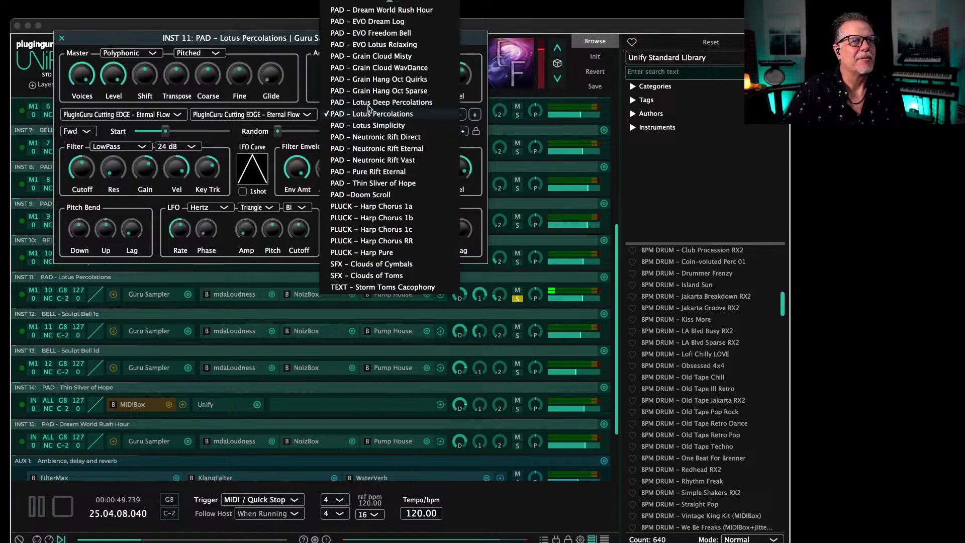
click(372, 104)
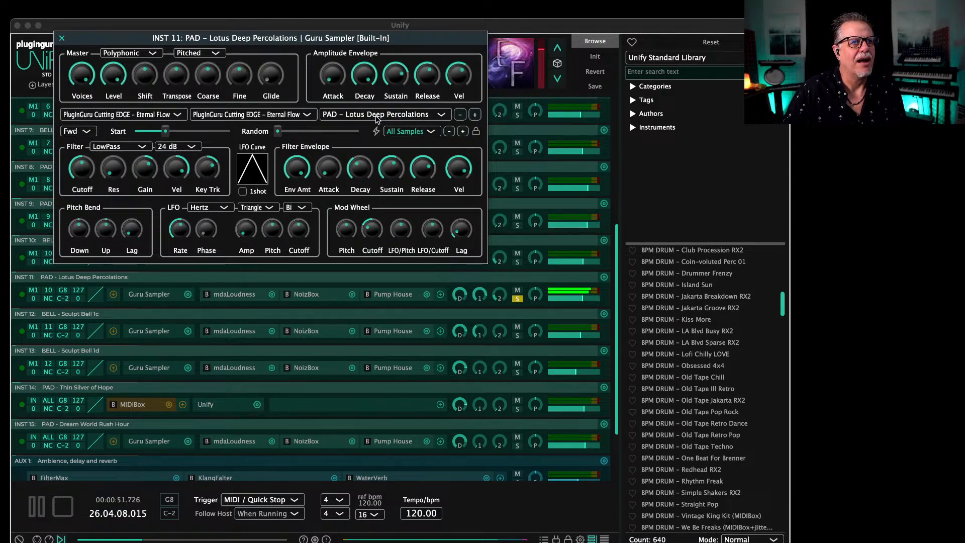
drag(177, 134, 185, 135)
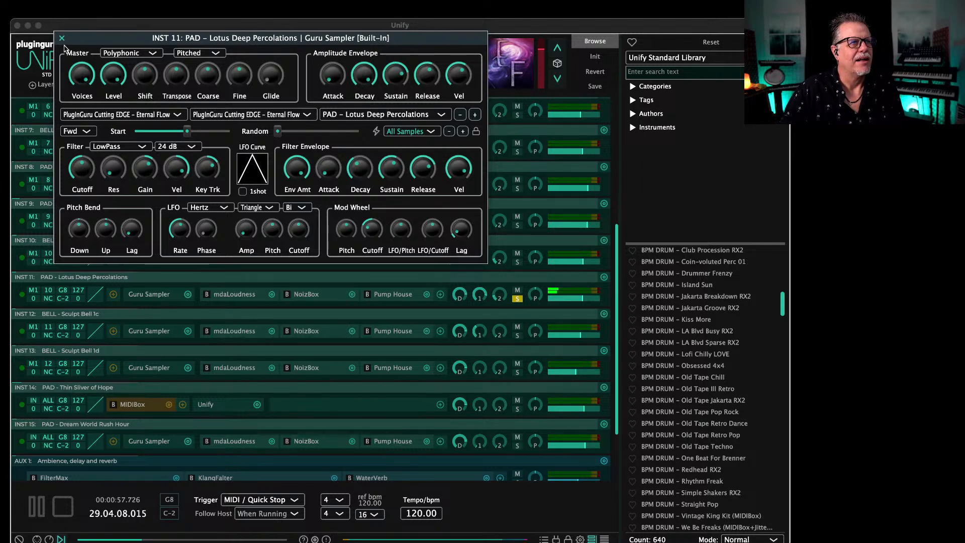
click(62, 38)
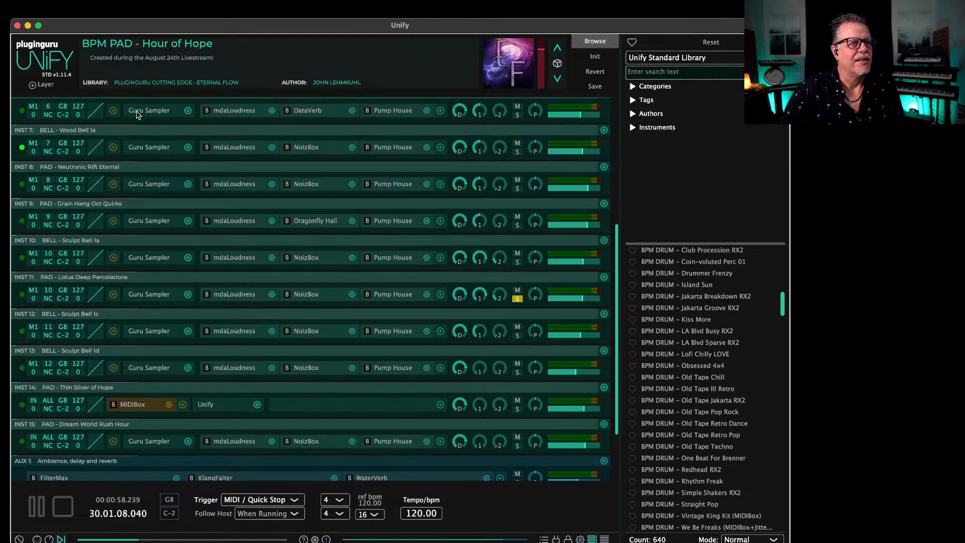
click(518, 299)
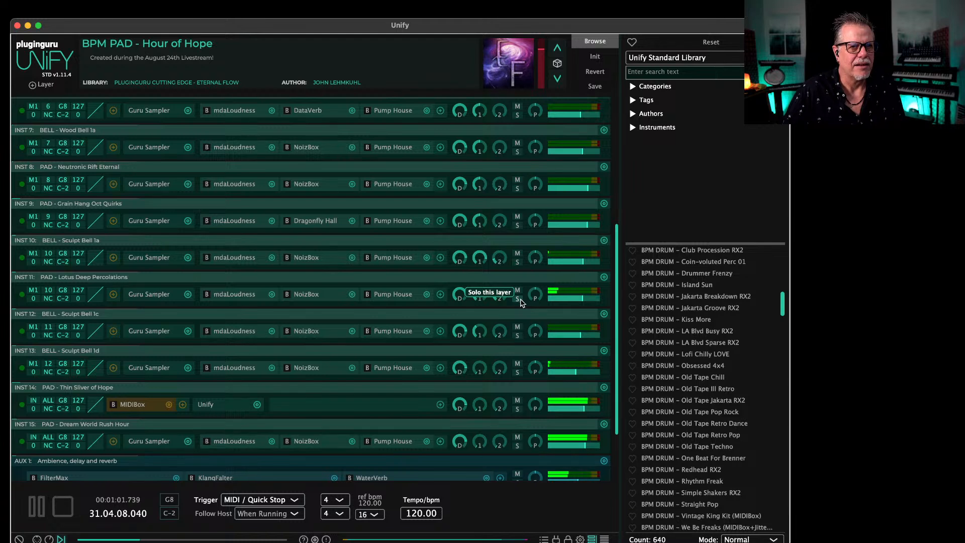
Step: In INST 11's NoizBox, raise the Mix, open the PostFilter Freq fully, and set the PreFilter Freq to about 222.5 Hz
mouse_move(582, 302)
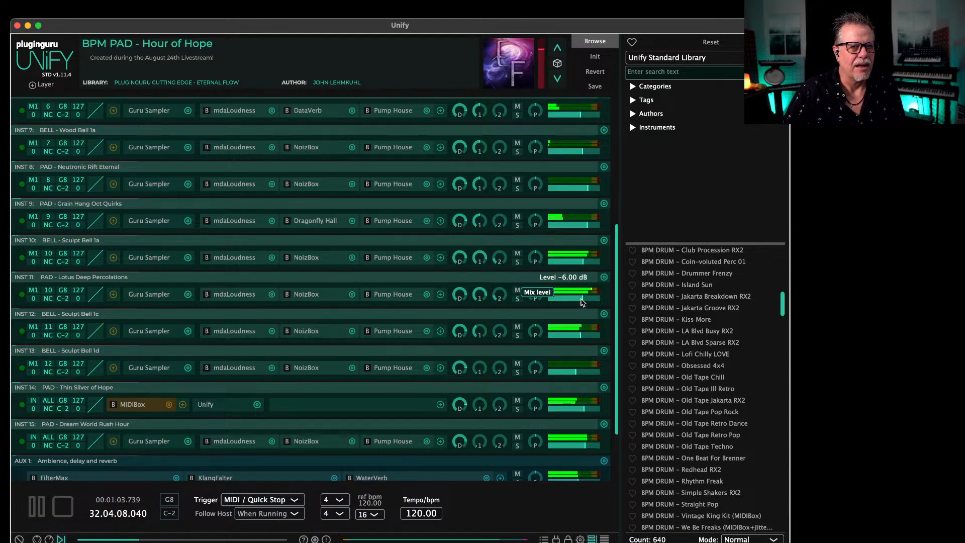
scroll(581, 301, down, 2)
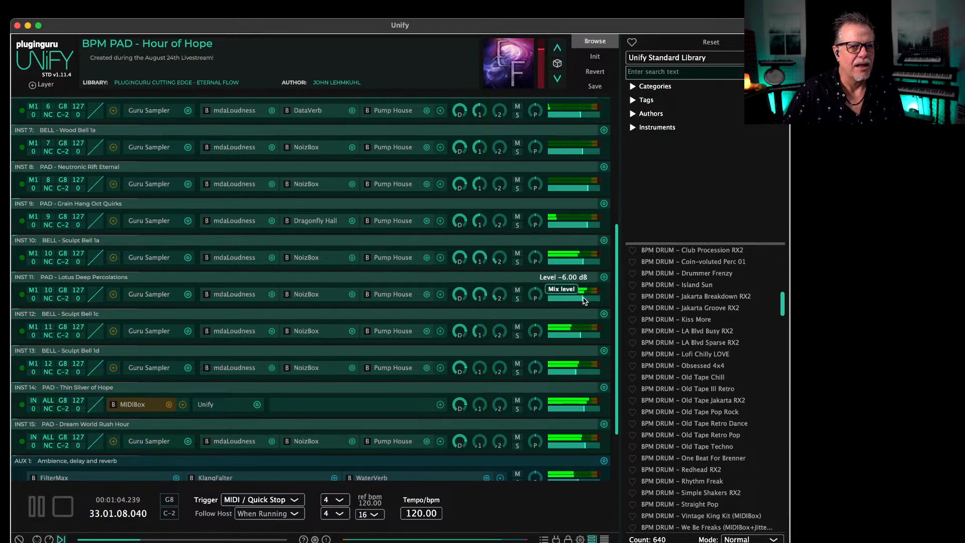
click(316, 296)
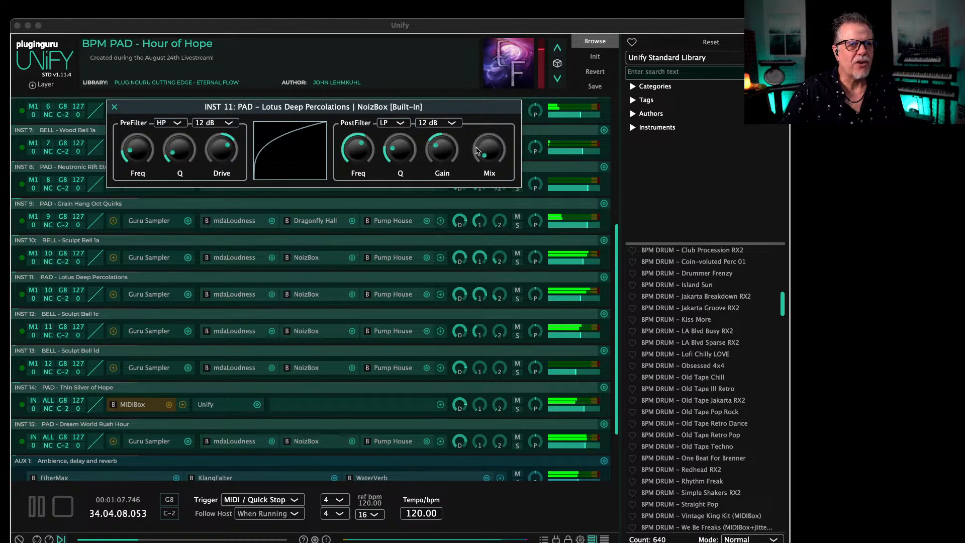
drag(488, 150, 468, 152)
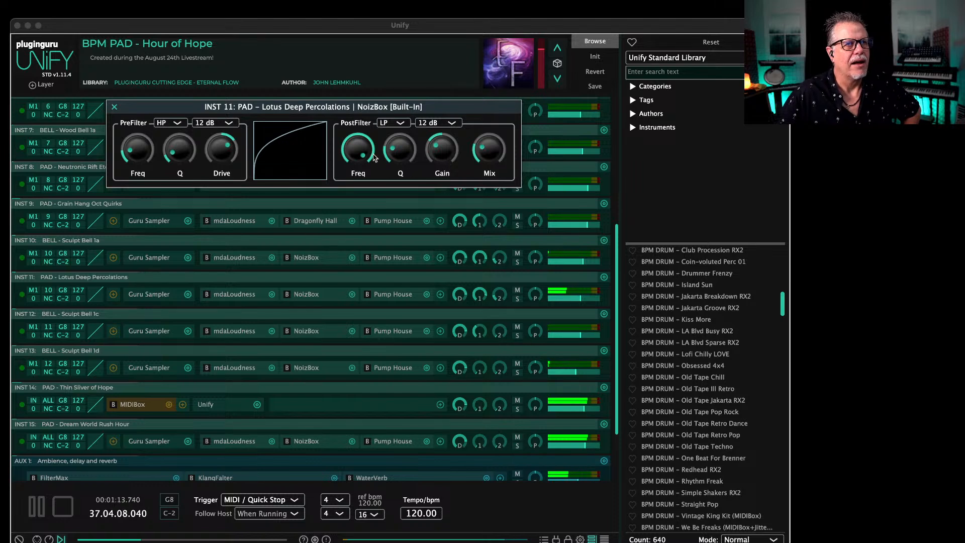
drag(143, 152, 155, 137)
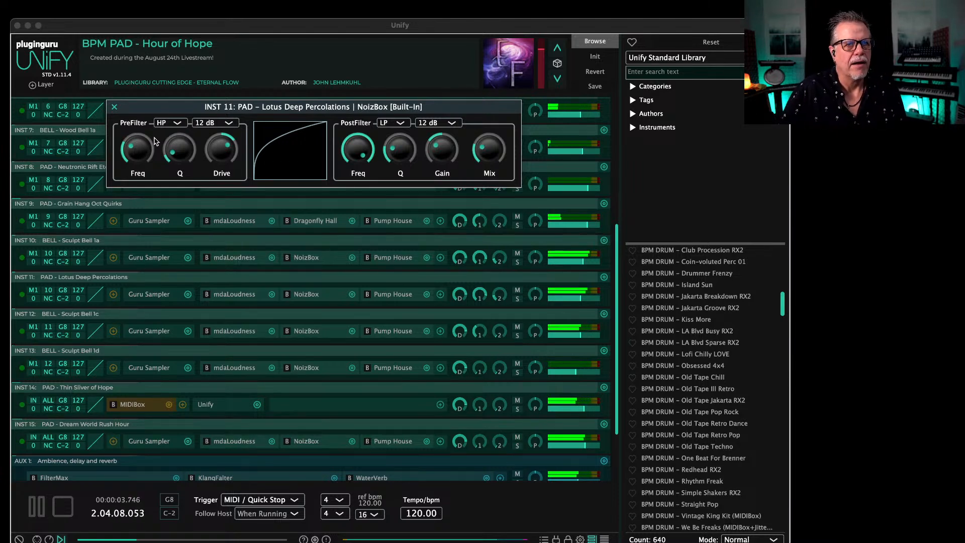
mouse_move(134, 146)
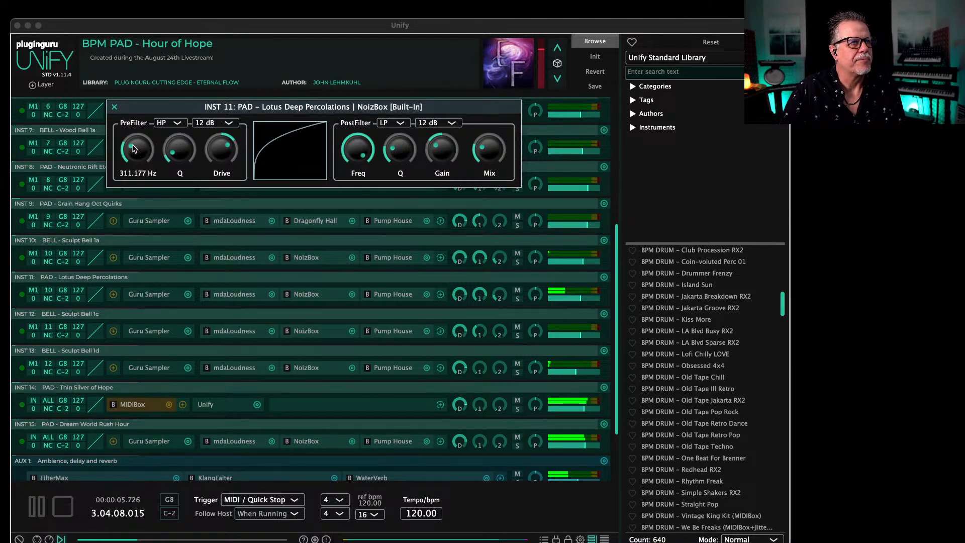
drag(132, 145, 133, 147)
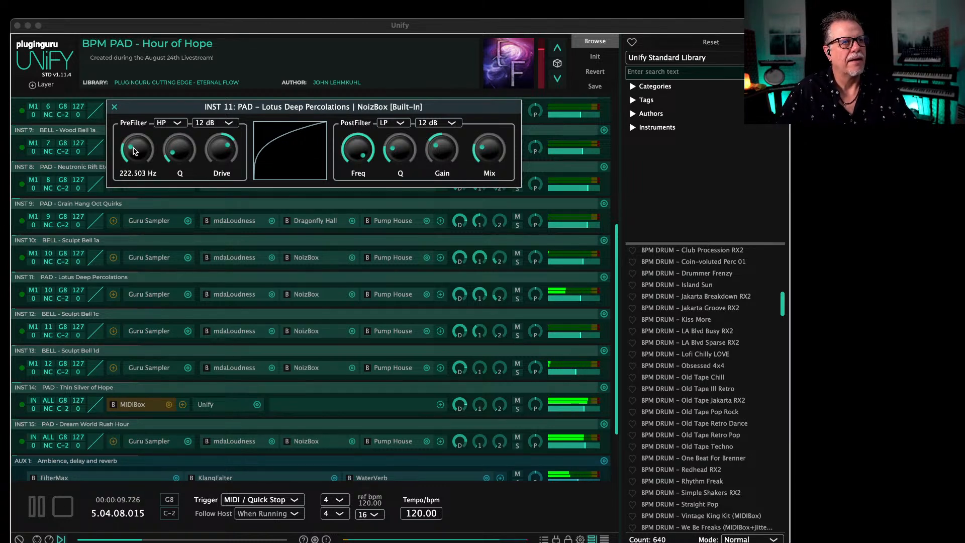
Step: Close INST 11's NoizBox editor and audition the full BPM PAD – Hour of Hope patch, restarting playback several times before stopping it
click(114, 107)
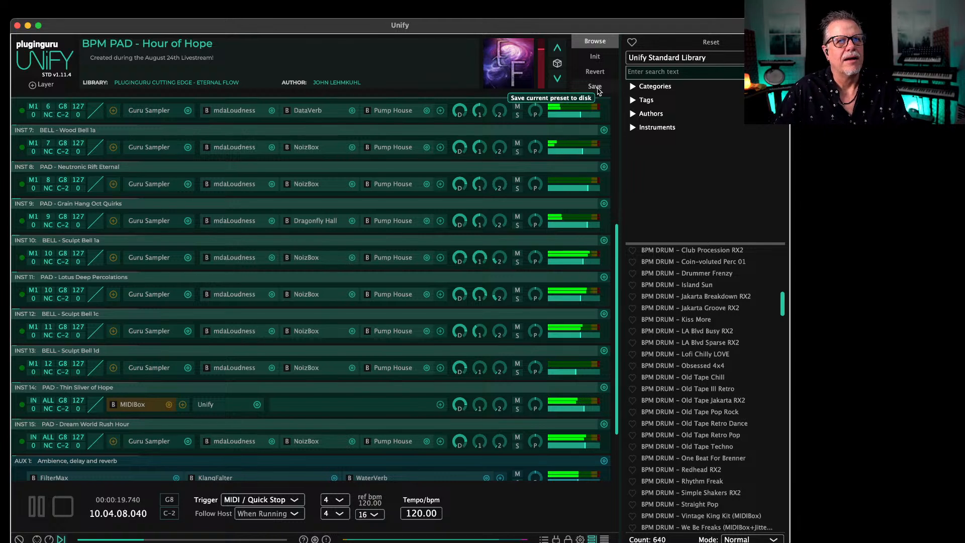
key(space)
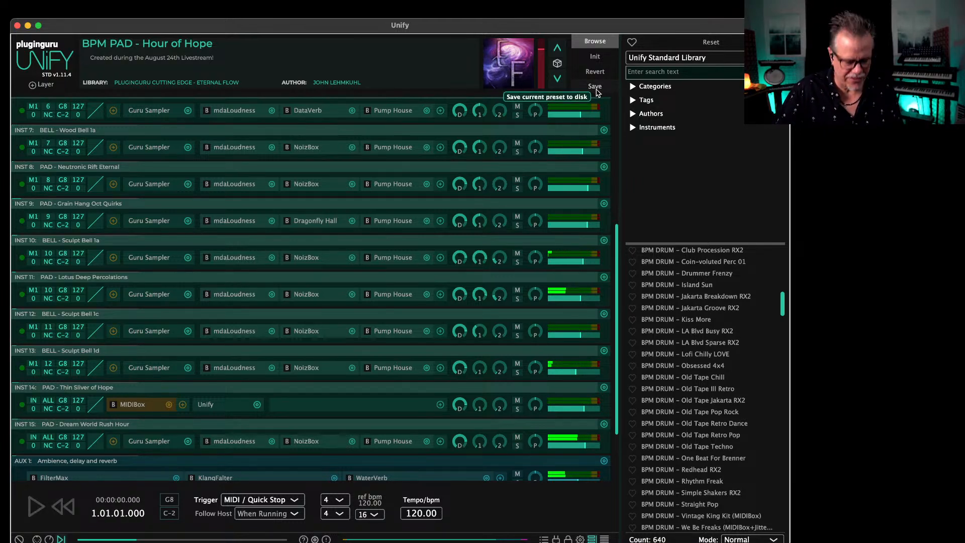
key(space)
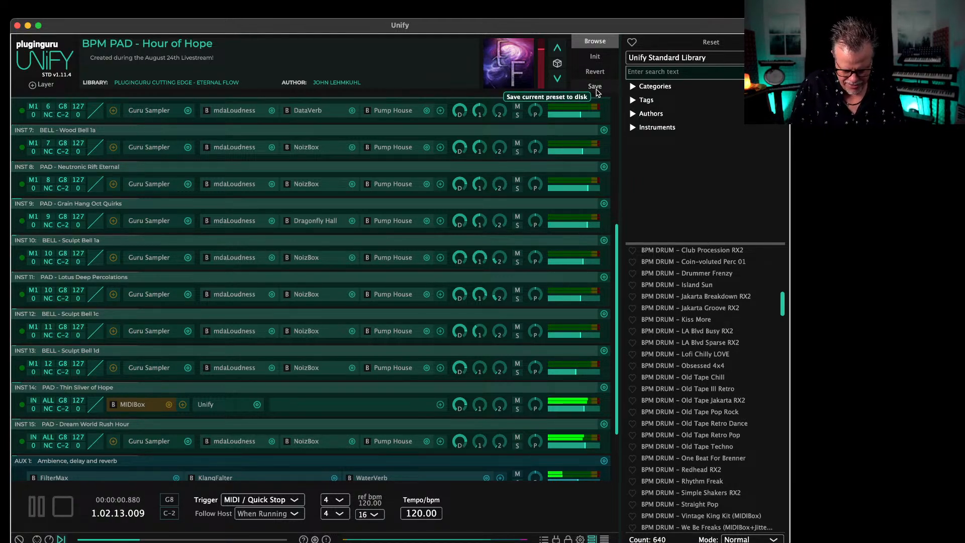
key(space)
key(space)
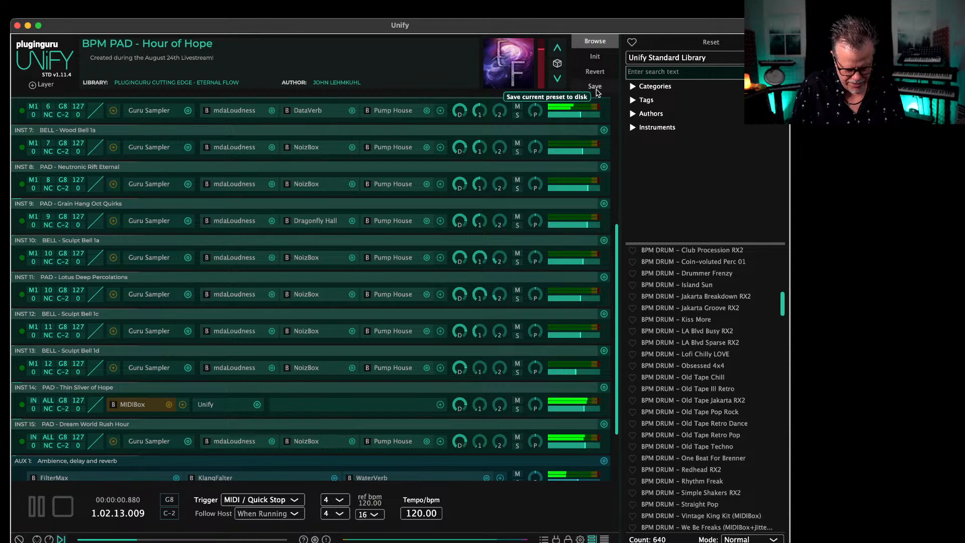
key(space)
key(space)
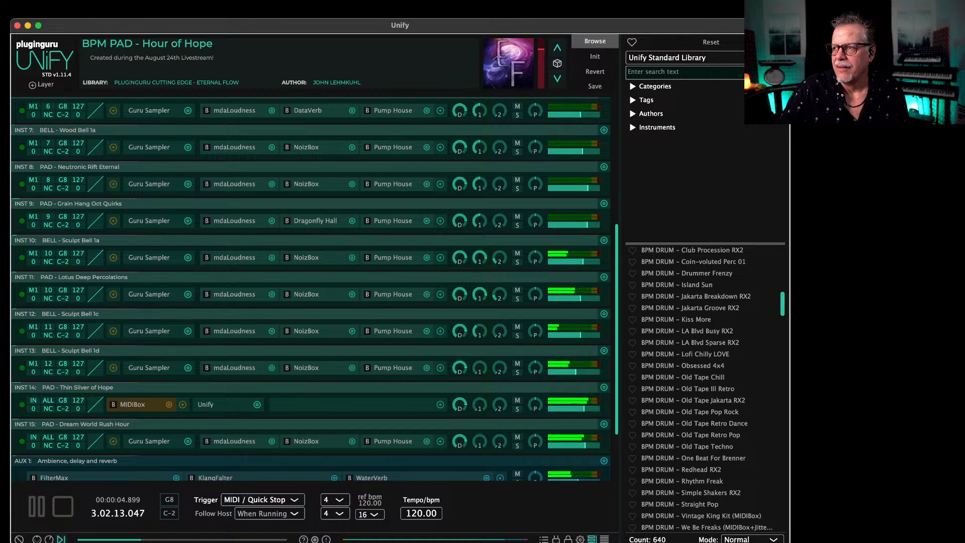
key(space)
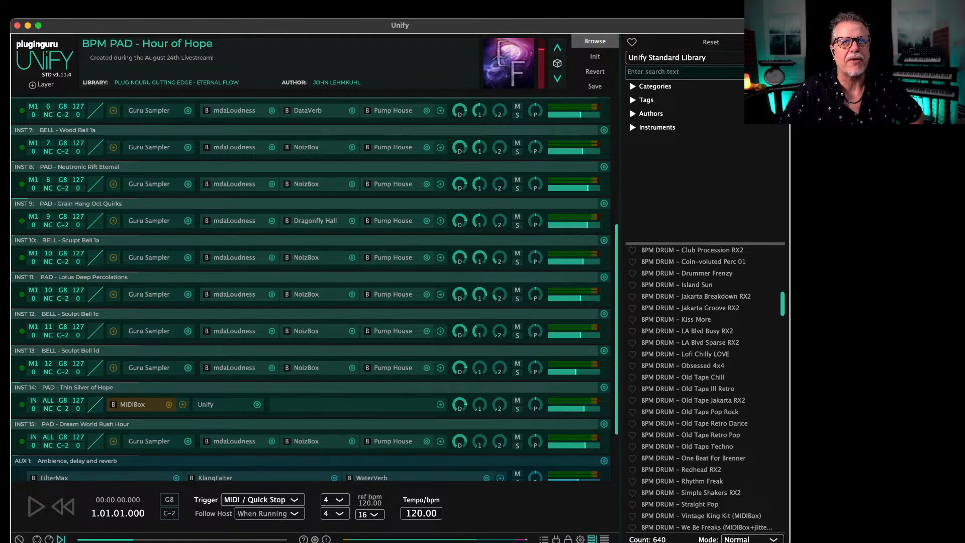
Step: Switch the patch browser to the PluginGuru Cutting EDGE – Magic Motion library
click(665, 59)
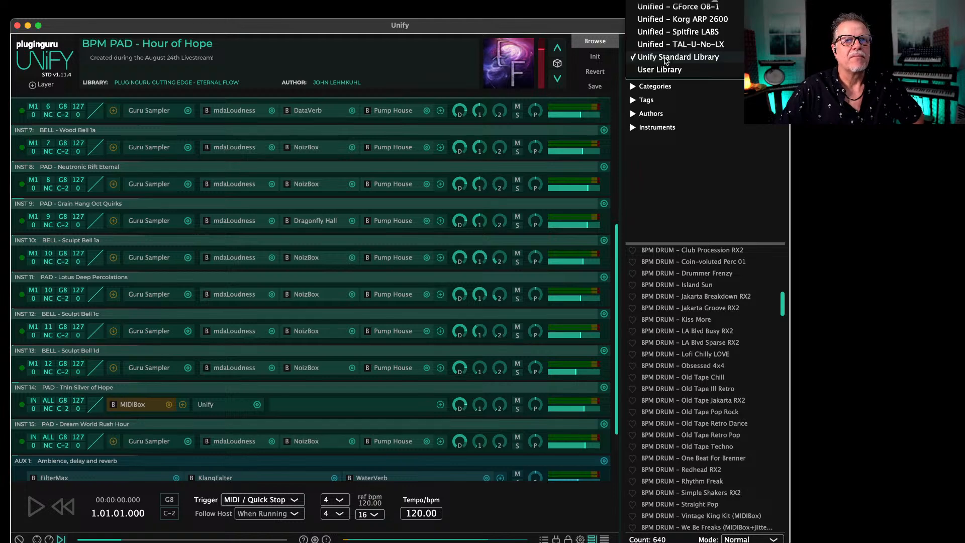
scroll(673, 104, up, 10)
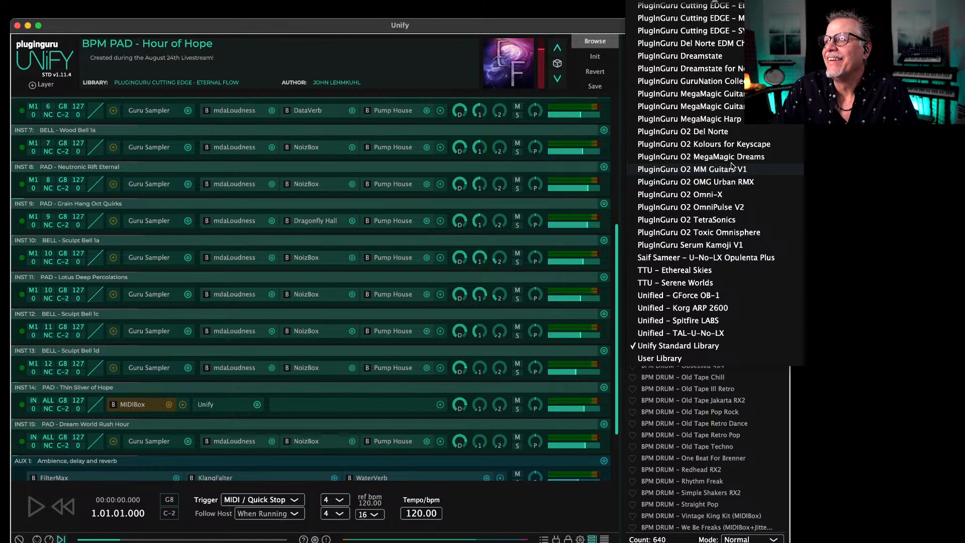
scroll(724, 186, up, 5)
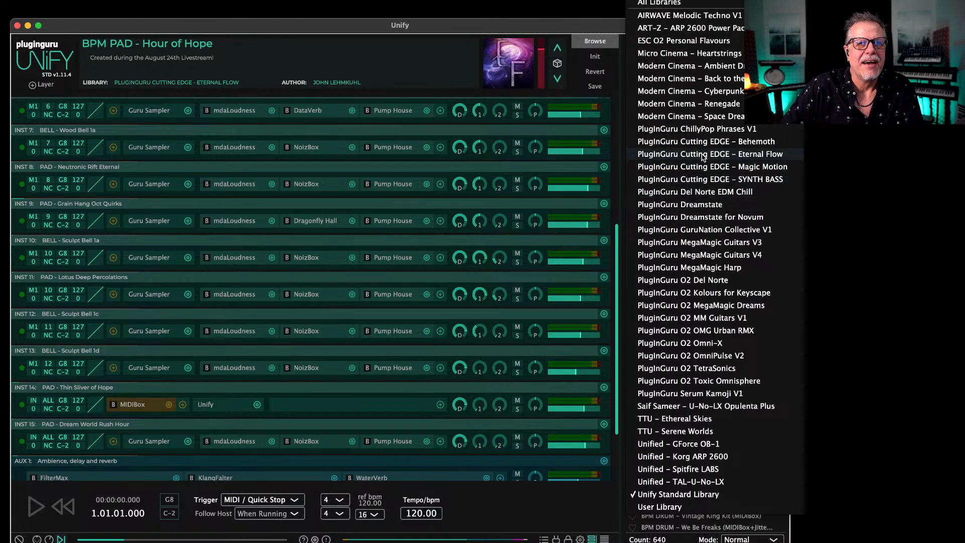
click(709, 168)
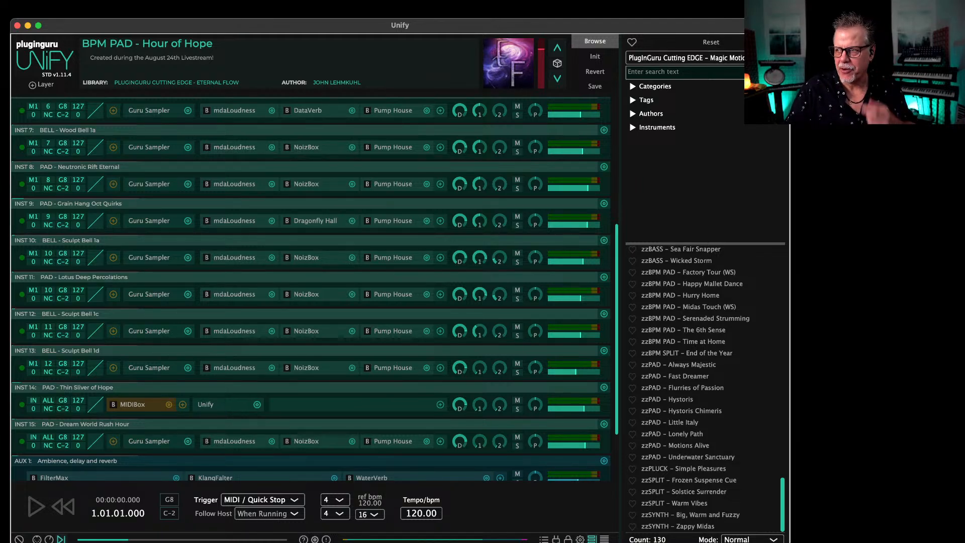
Step: Quit the Music app and bring the August Birthdays flyer image into view
key(super+Tab)
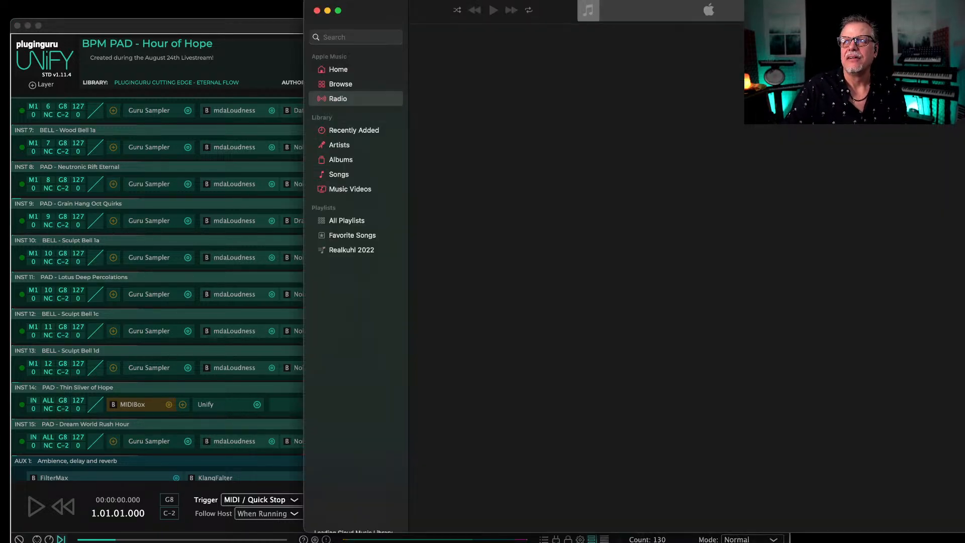
key(super+q)
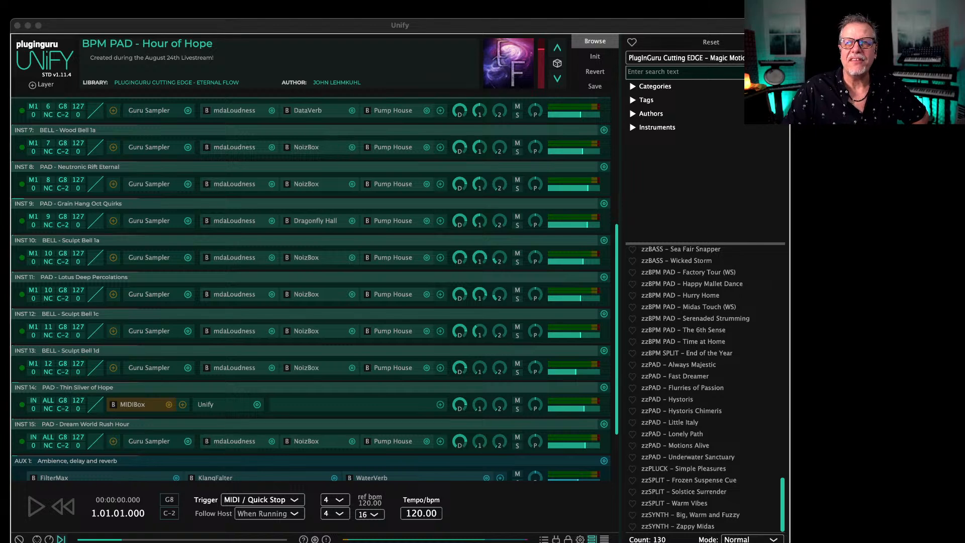
key(super+Tab)
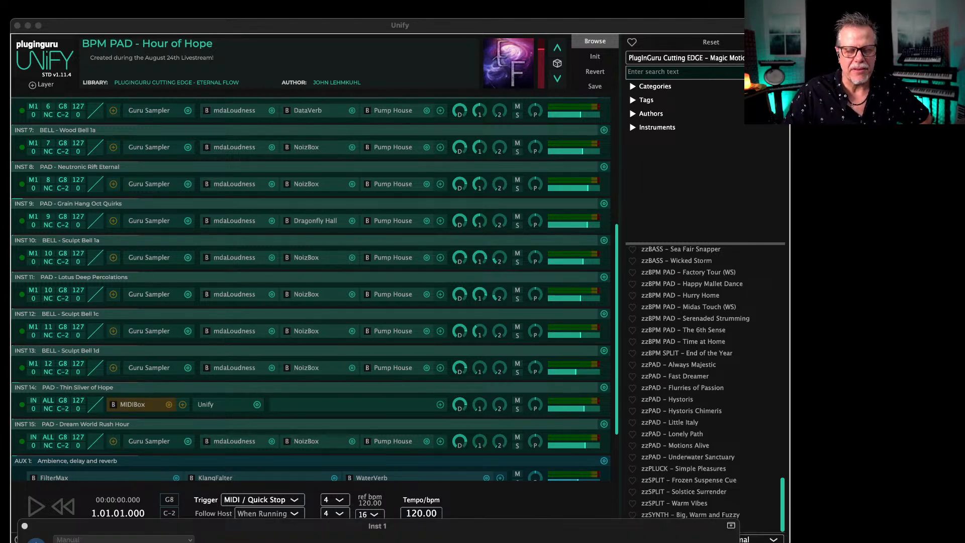
key(F11)
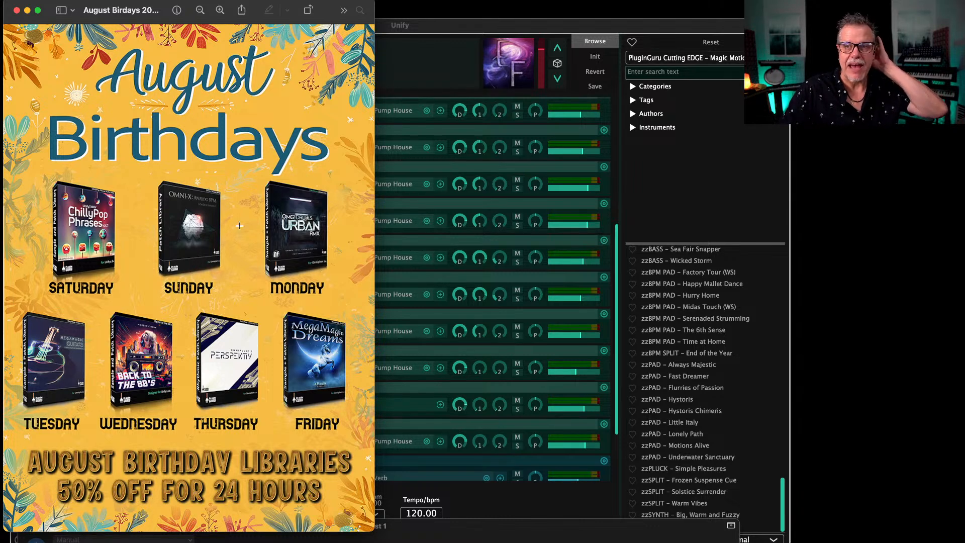
Step: Switch to the PluginGuru O2 Omni-X library and audition BPM SYNTH – Chaos Theory ORB and BPM SYNTH – Dropping Off
click(673, 58)
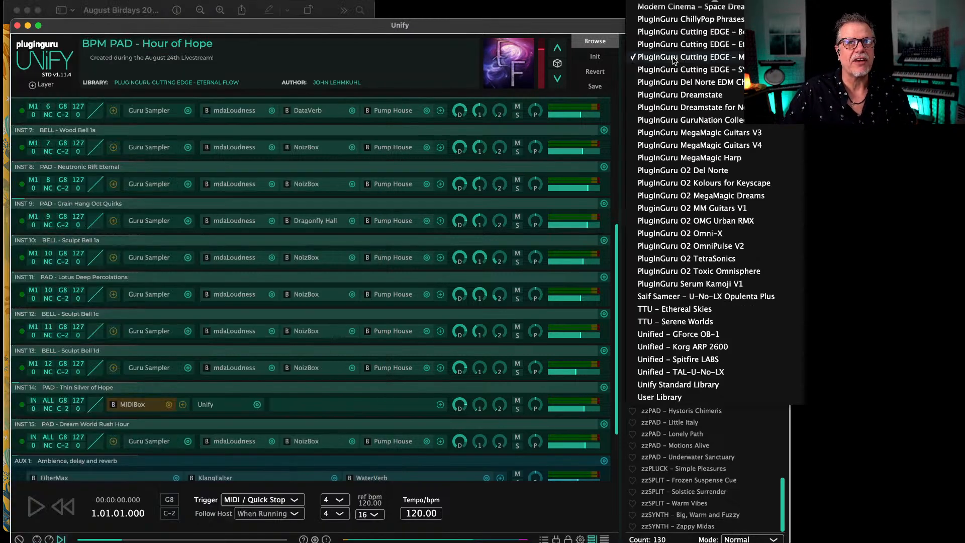
click(702, 234)
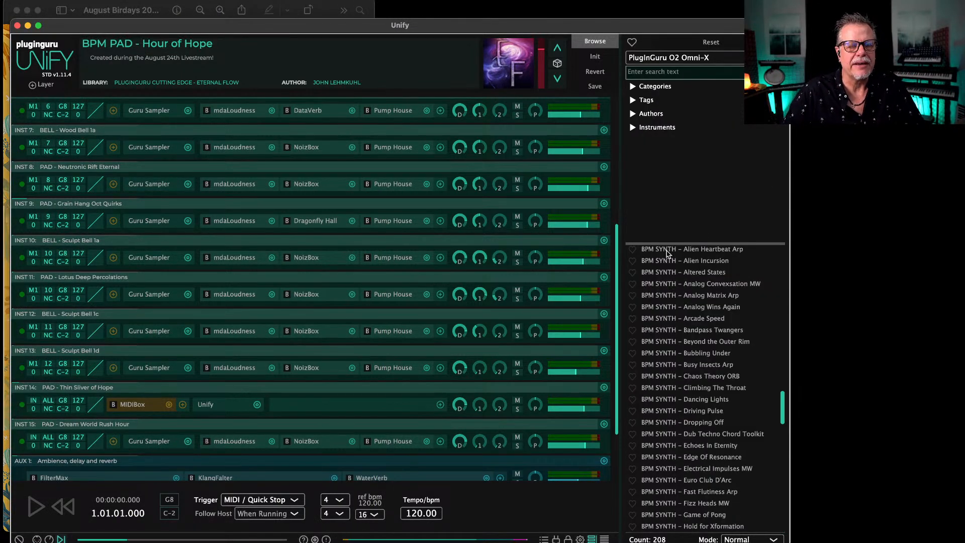
click(701, 377)
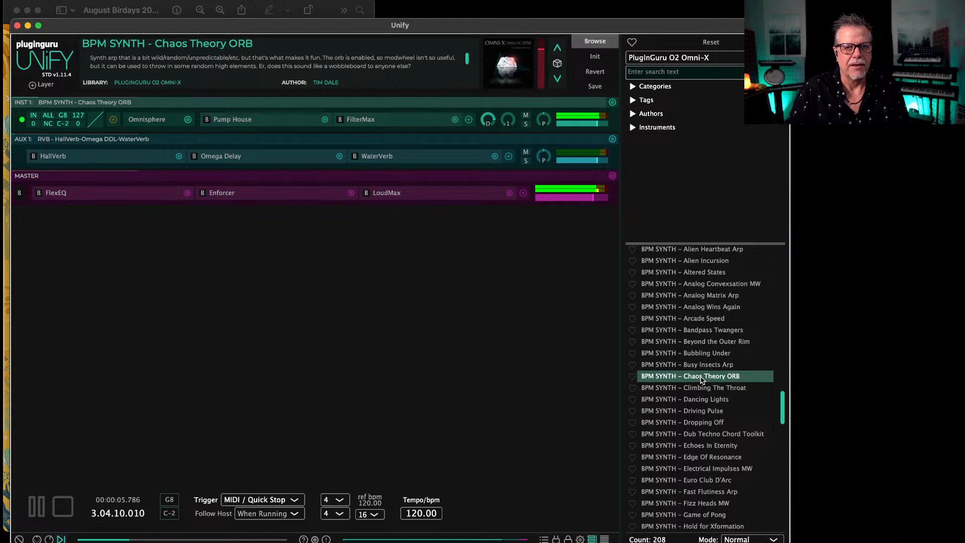
click(697, 422)
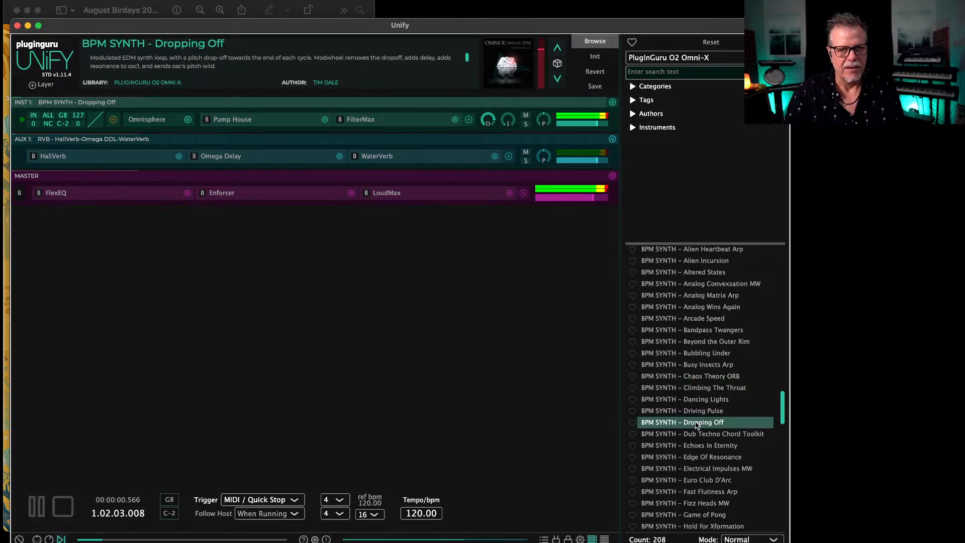
Step: Audition MULTI-BPM SYNTH – Analog String Theory and BPM SYNTH – Trapped Wasp from the Omni-X library
scroll(696, 425, down, 18)
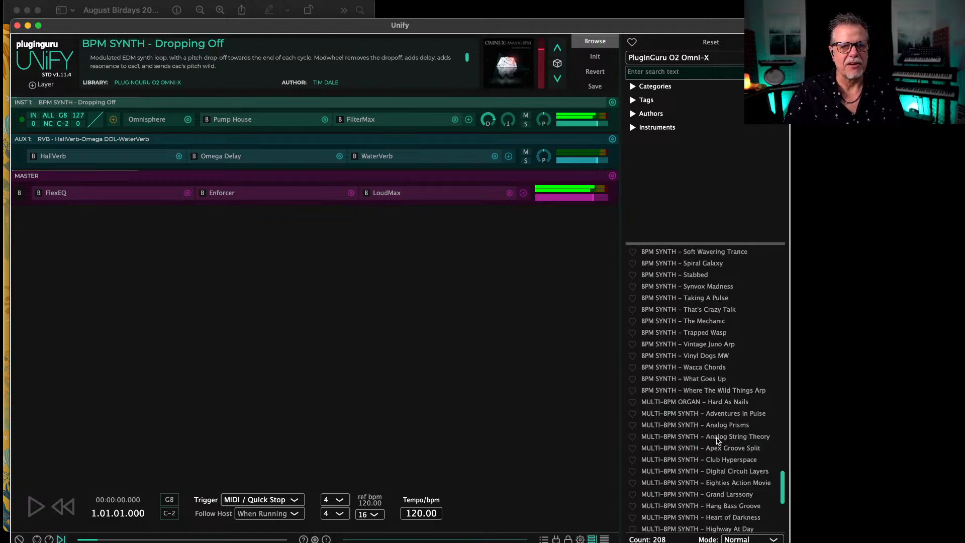
click(717, 437)
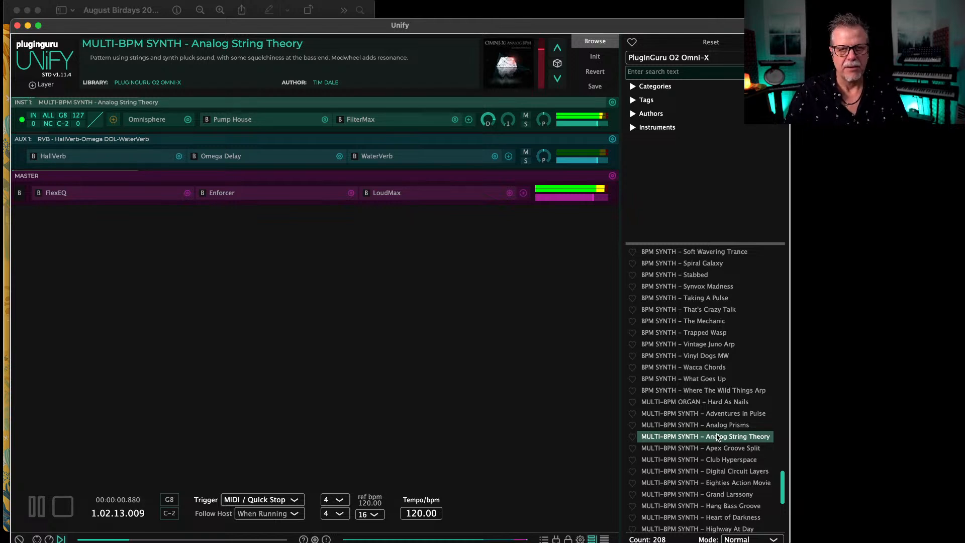
click(686, 334)
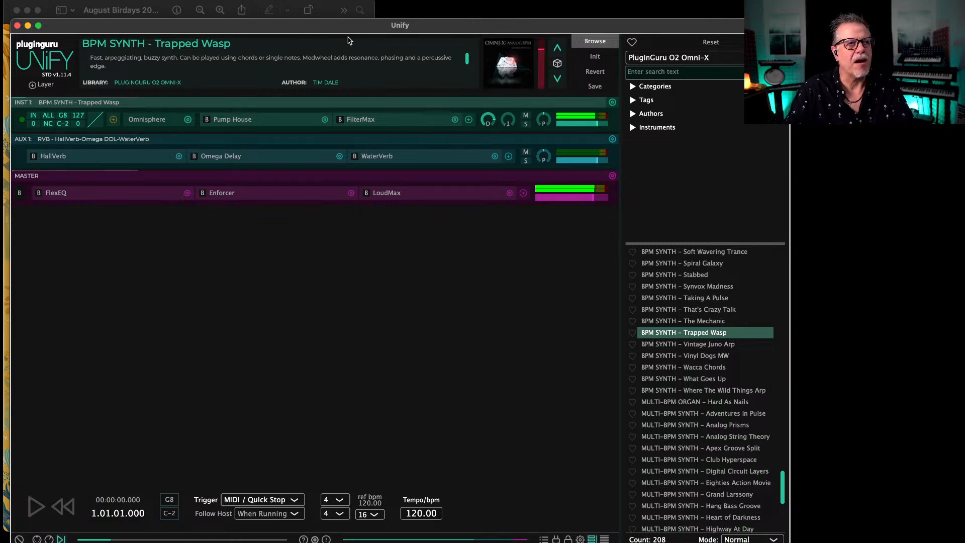
Step: Check the August Birthdays flyer, return to Unify, and switch the patch browser to the PluginGuru O2 OMG Urban RMX library
key(super+Tab)
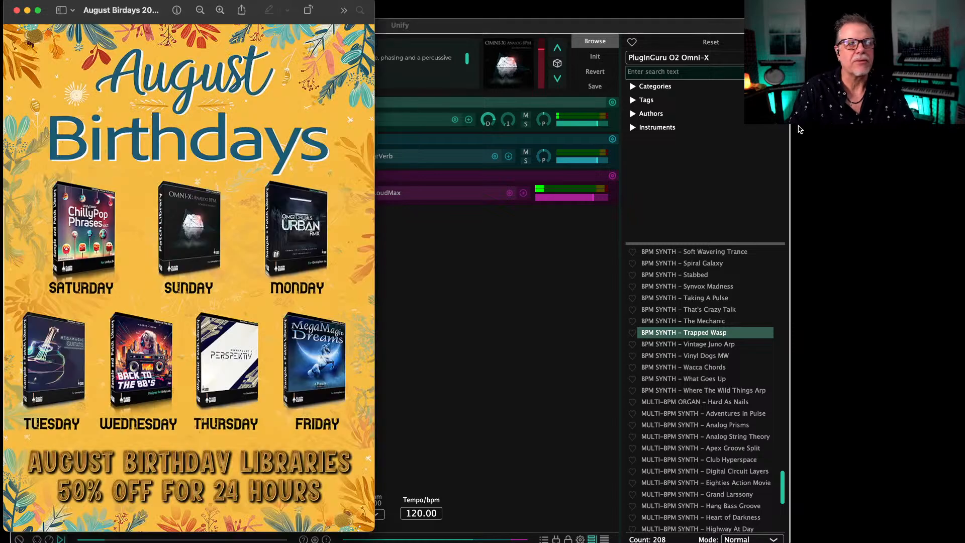
click(458, 294)
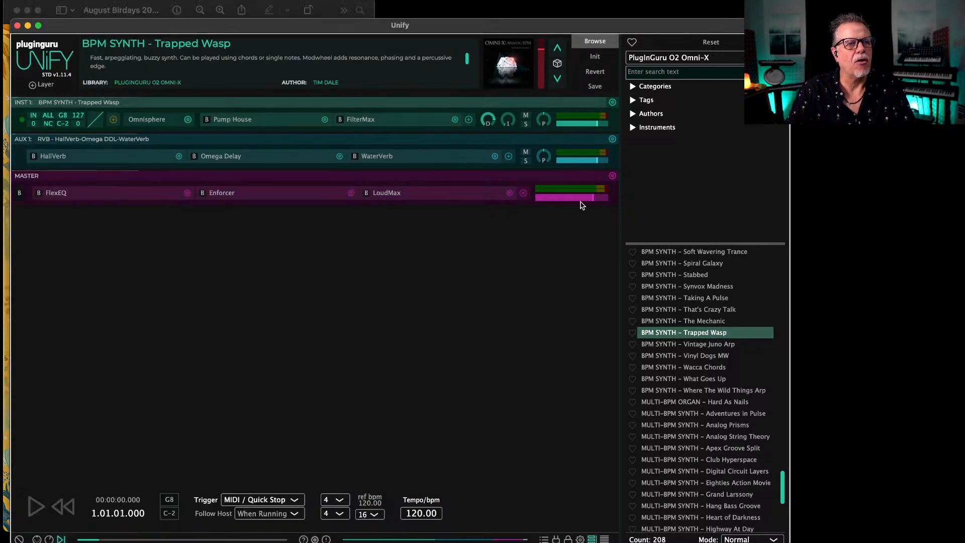
click(671, 58)
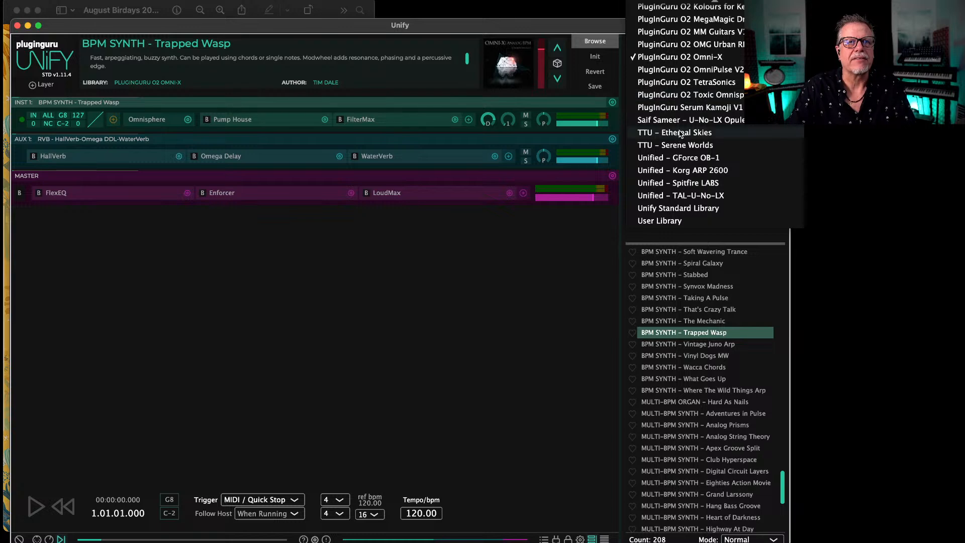
scroll(679, 97, up, 2)
click(681, 69)
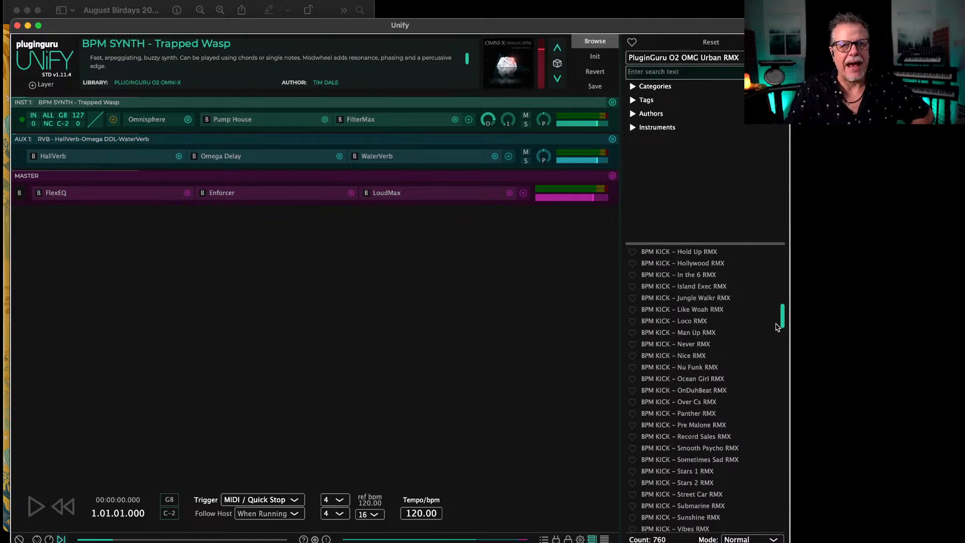
Step: Load URBAN – The Weekday GRV MULTI from the URBAN patches near the end of the library list
drag(782, 329, 775, 529)
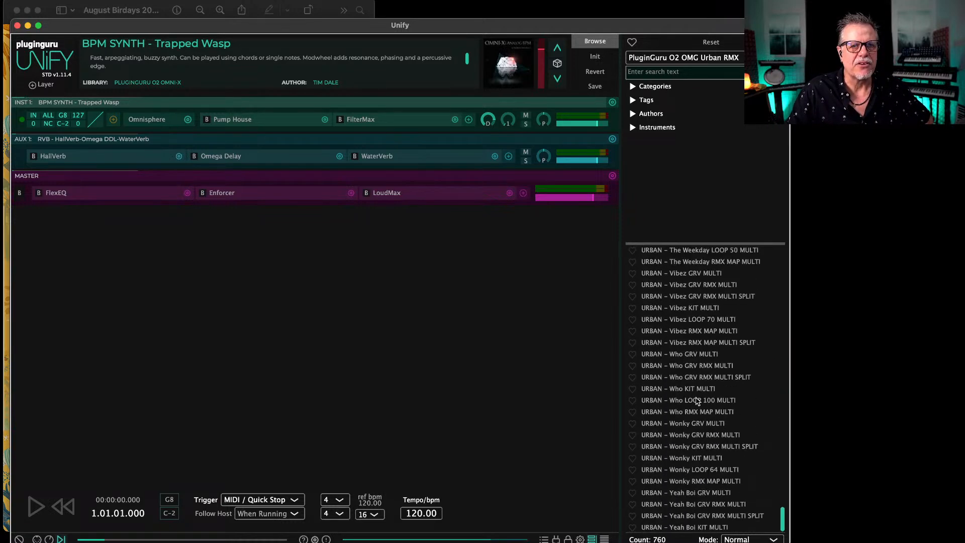
scroll(693, 397, up, 5)
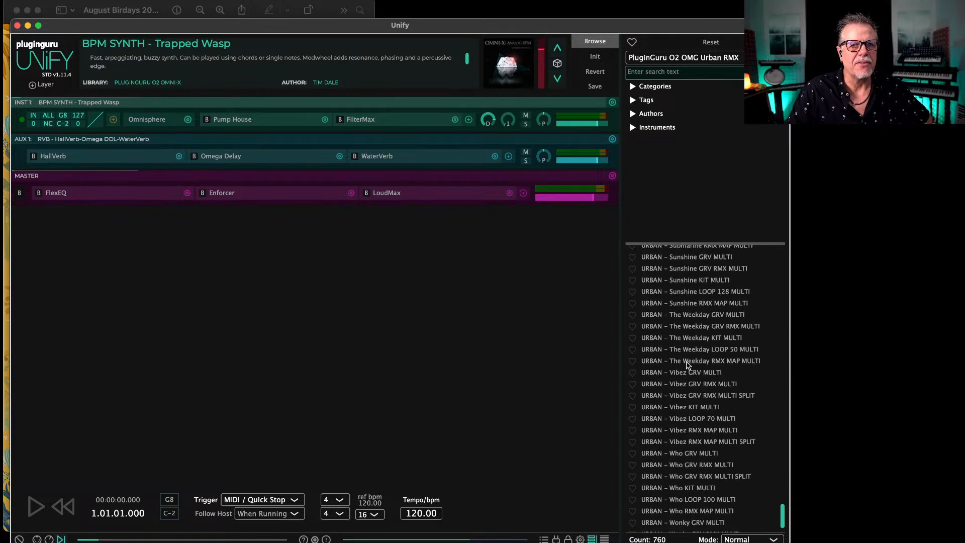
click(677, 314)
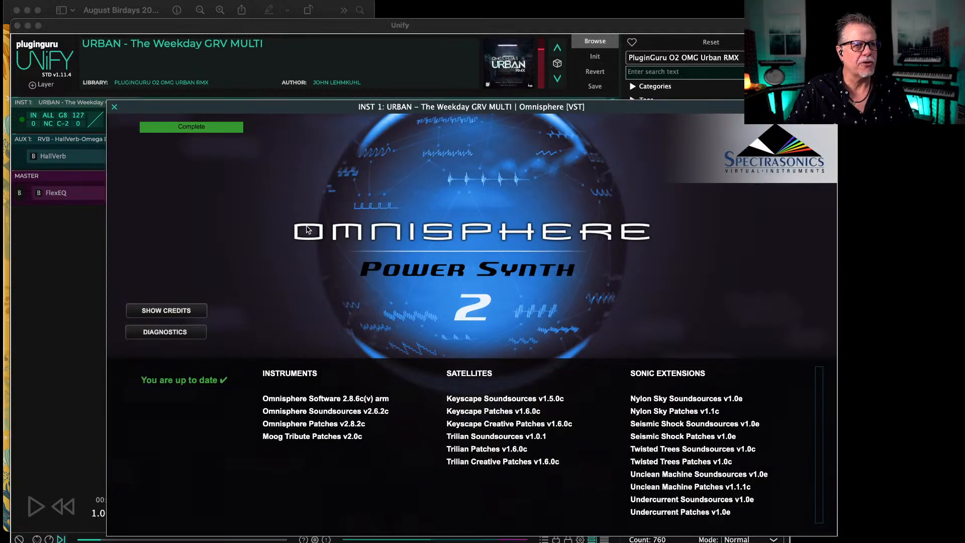
Step: Show Omnisphere's Multi mixer for The Weekday groove, audition its parts, and move the plugin window out of the way
click(286, 221)
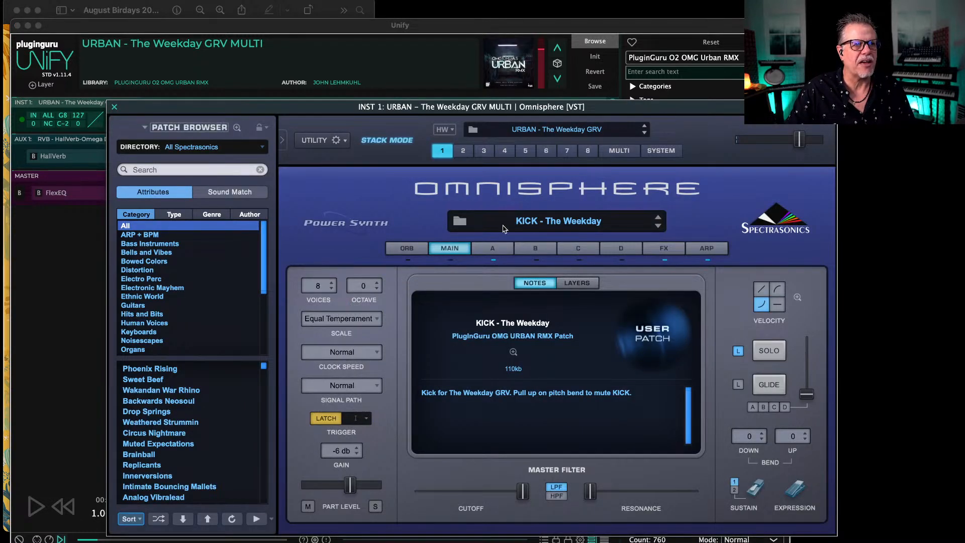
click(618, 151)
key(space)
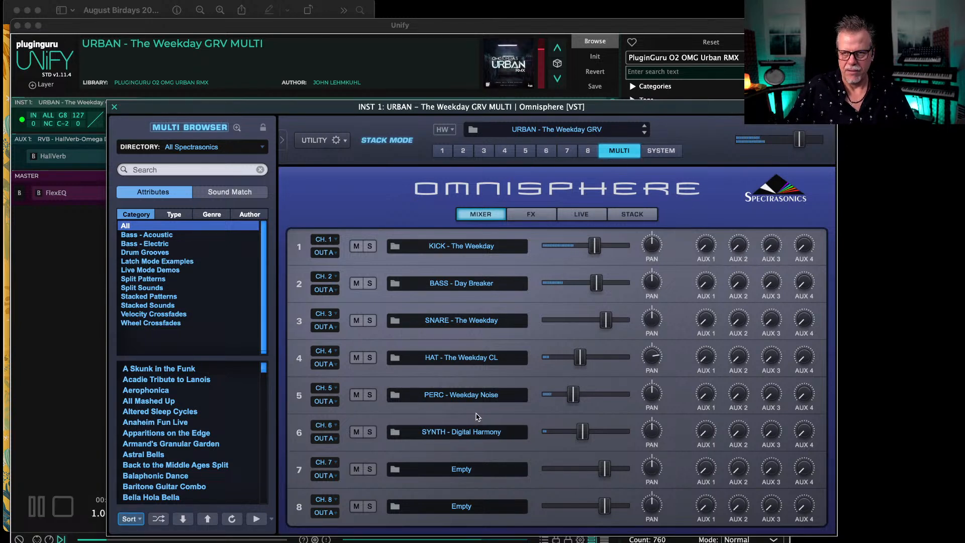
key(space)
click(80, 251)
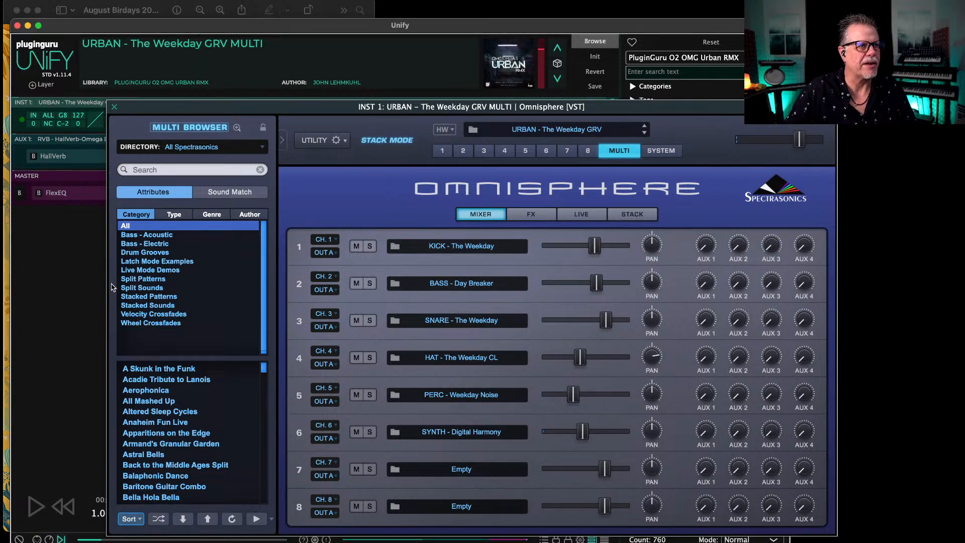
drag(226, 105, 964, 105)
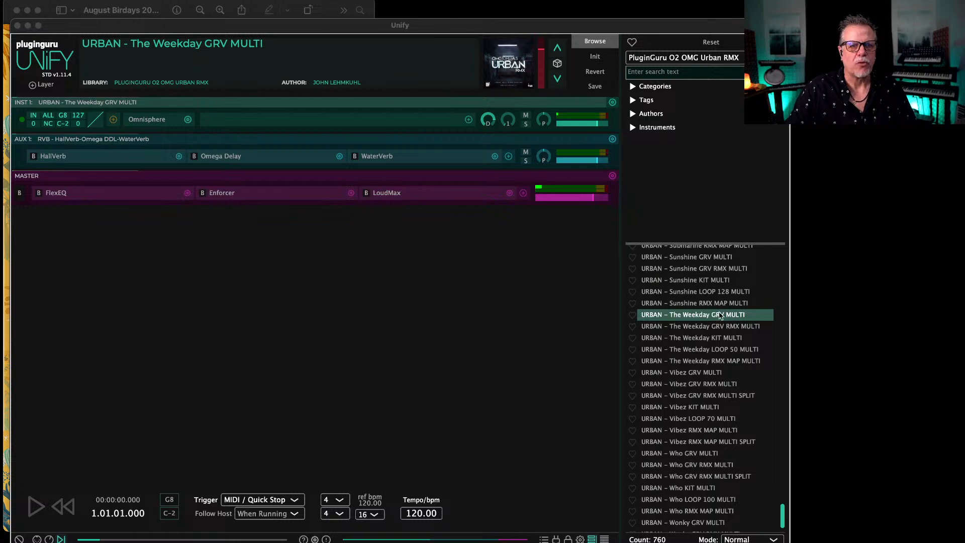
Step: Set the tempo to 78 bpm, play the groove, and lower the tempo to 68 bpm during playback
drag(412, 513, 418, 525)
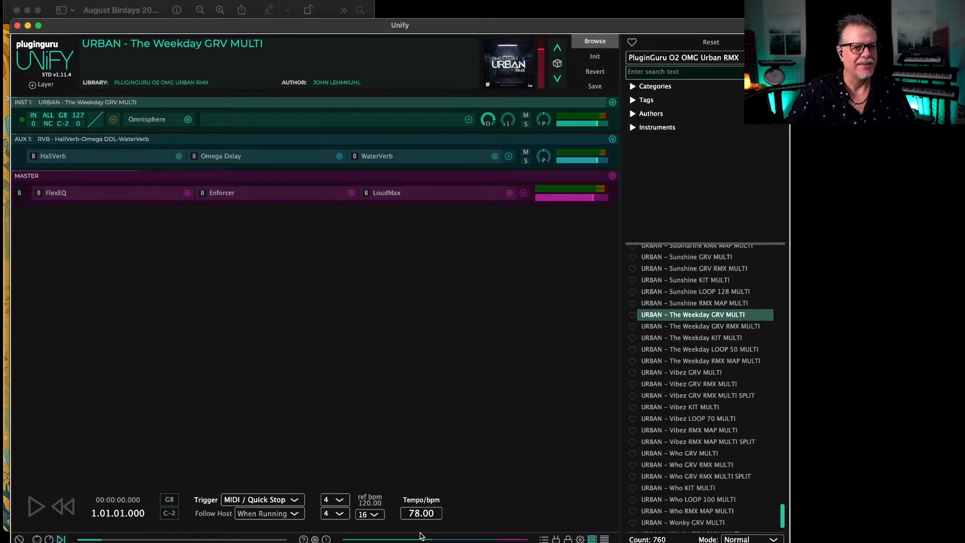
key(space)
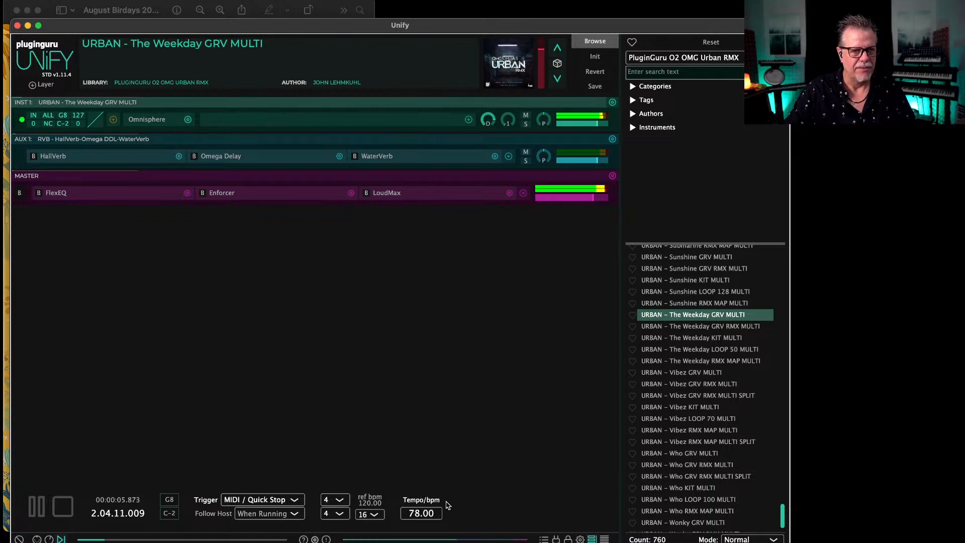
drag(420, 514, 419, 542)
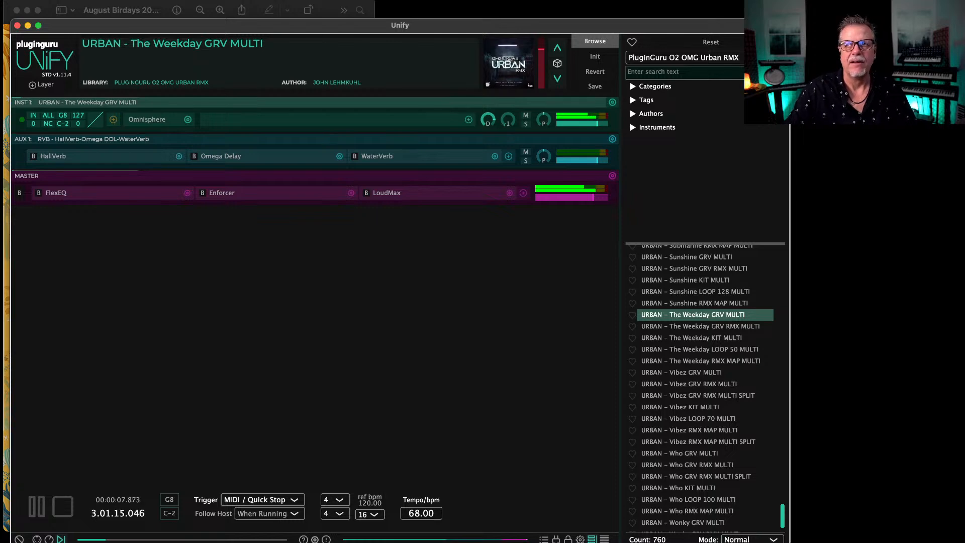
Step: Bring the Omnisphere window back into view to watch The Weekday parts, stop the groove, and close the plugin window
drag(964, 46, 480, 30)
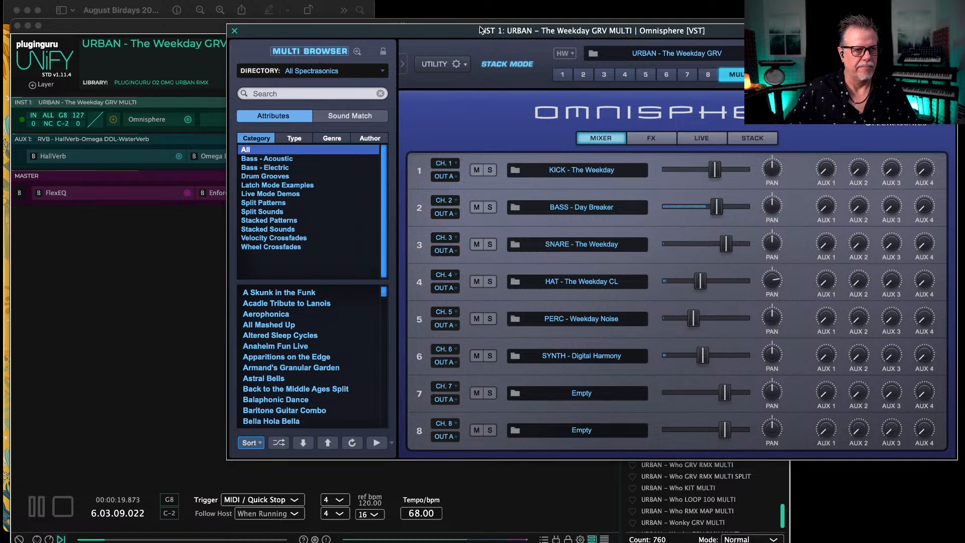
key(space)
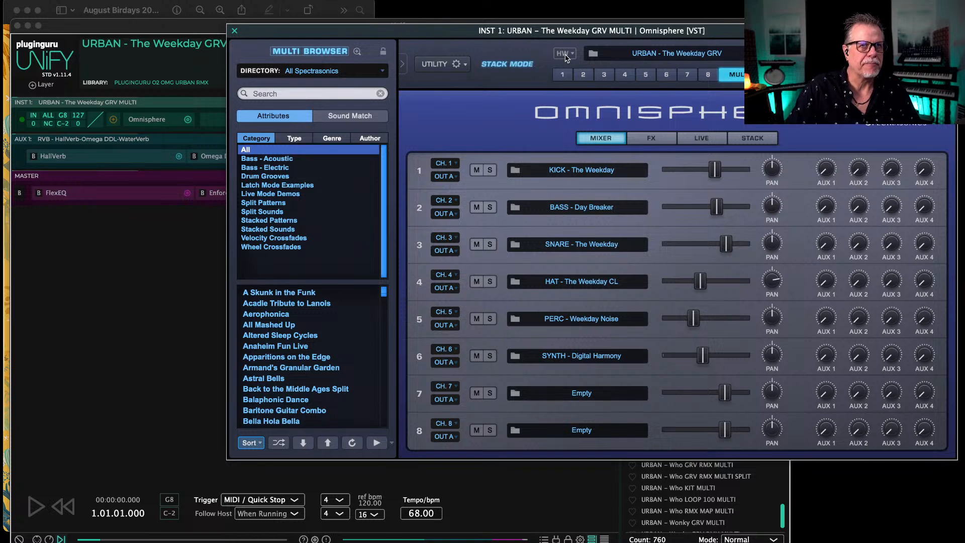
click(235, 31)
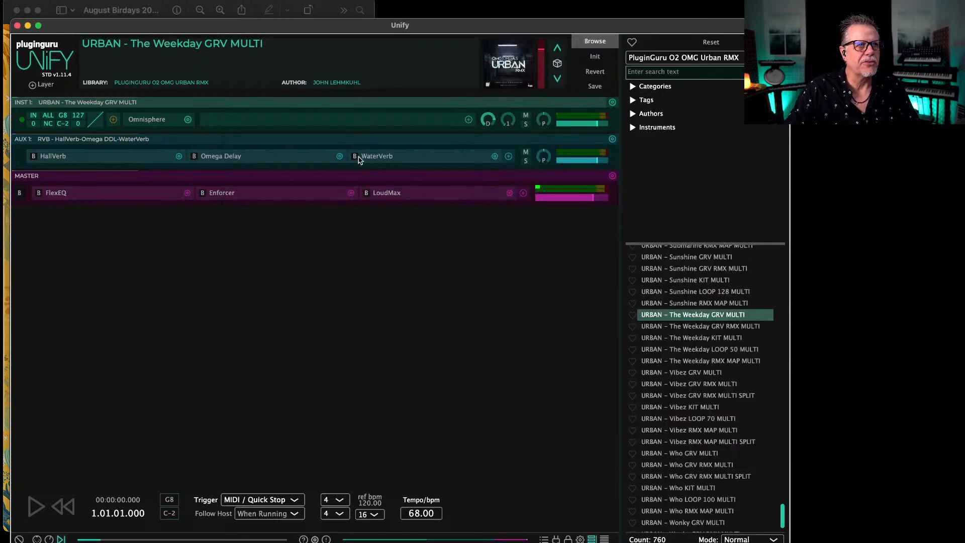
Step: Load the URBAN – Vibez GRV MULTI patch and set its tempo to 88 bpm
click(681, 372)
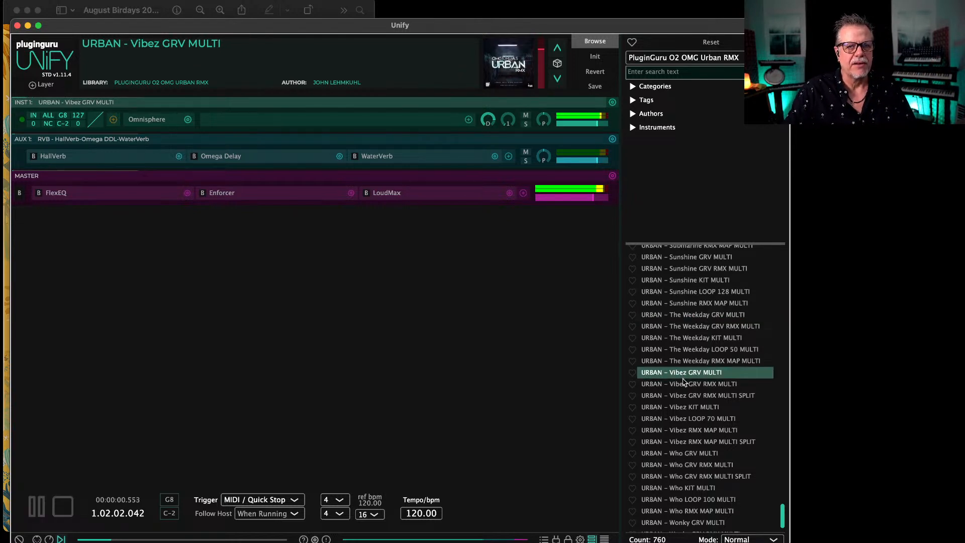
mouse_move(416, 513)
mouse_down()
mouse_move(418, 532)
mouse_move(416, 522)
mouse_up()
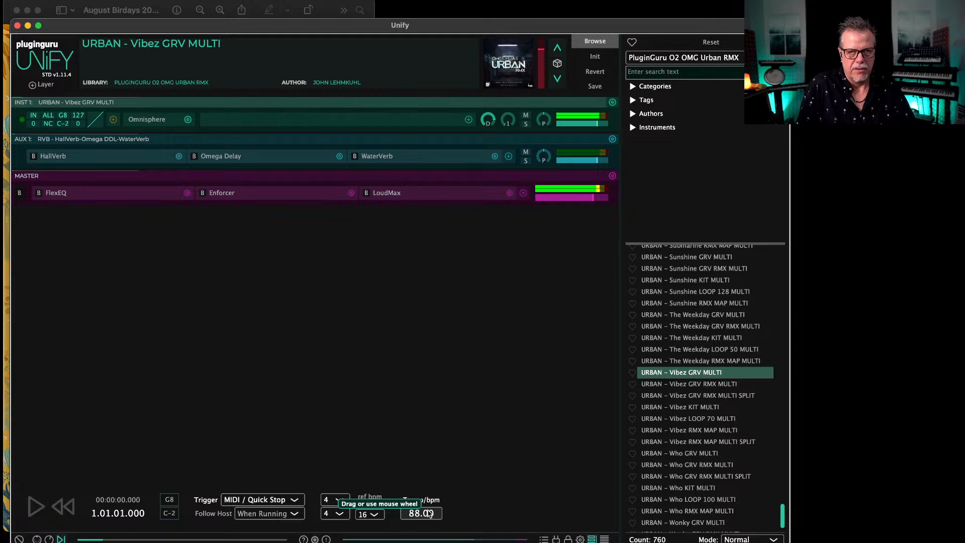
Step: Load URBAN – Vibez GRV RMX MULTI, play it at 89 bpm, and lower the tempo to 81 bpm
click(701, 384)
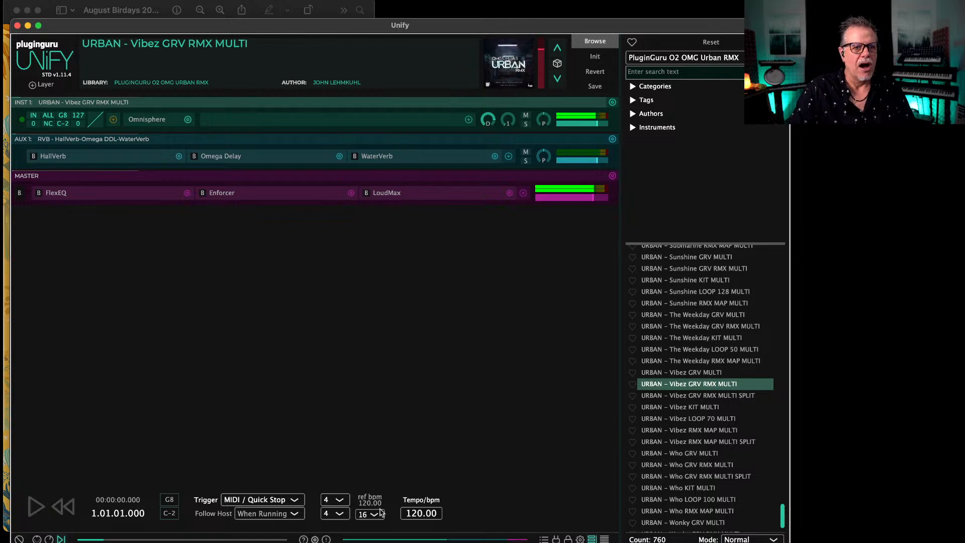
scroll(416, 516, down, 1)
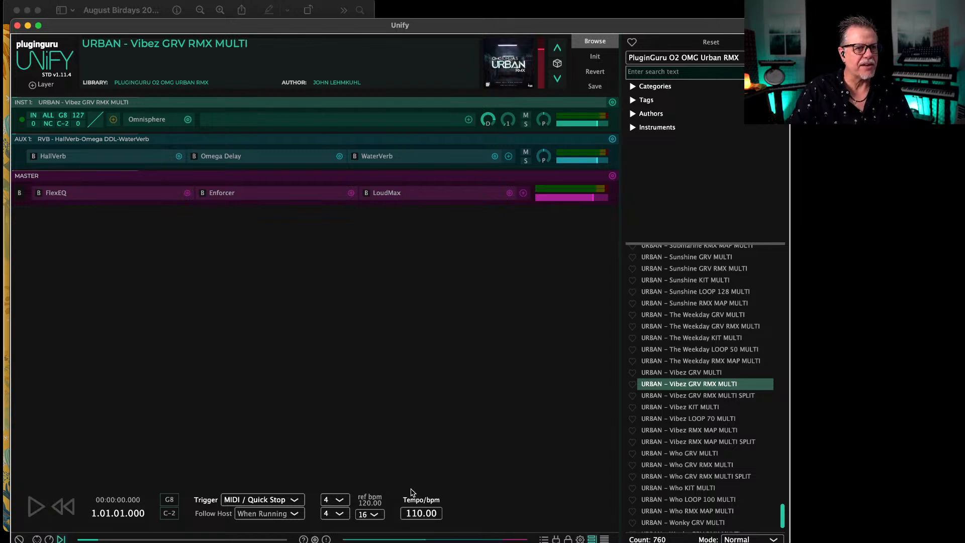
drag(416, 517, 416, 534)
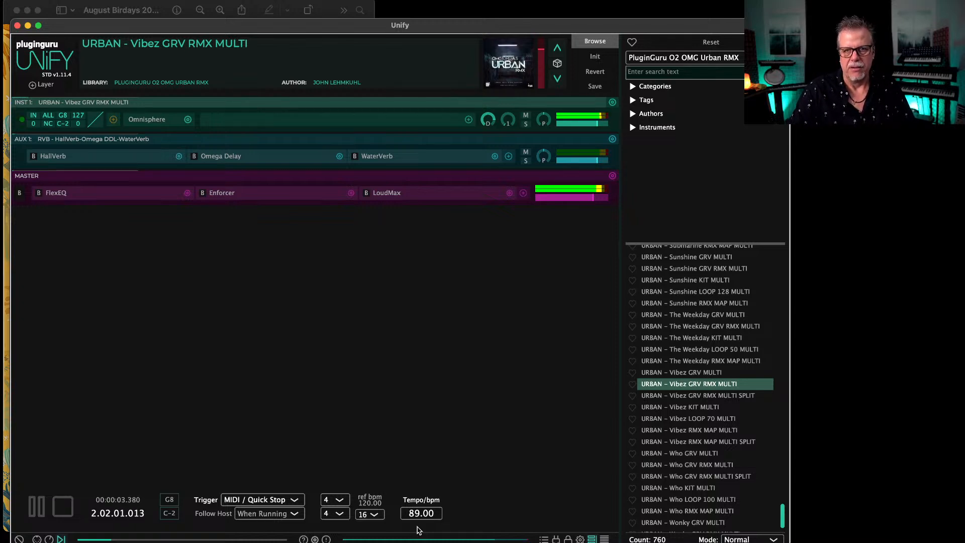
drag(412, 511, 415, 540)
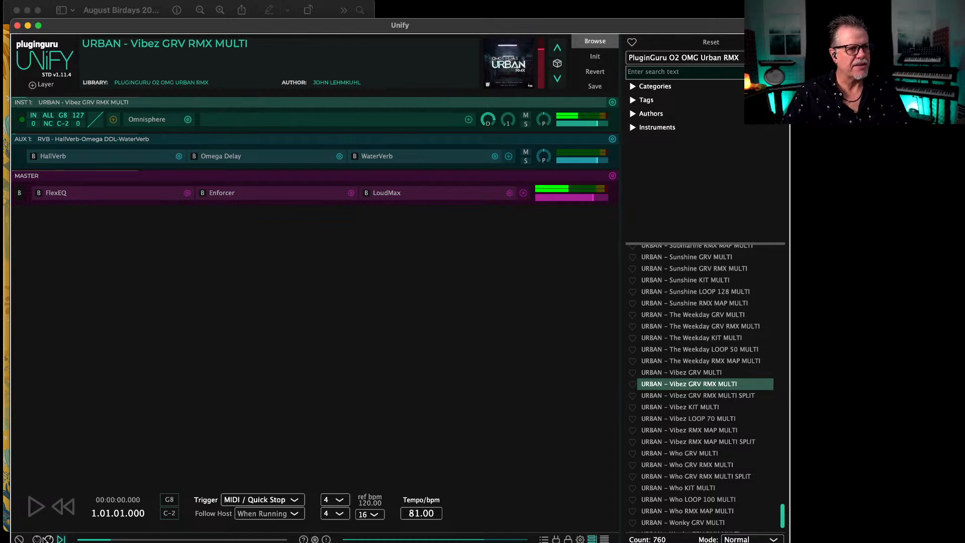
Step: Show the on-screen keyboard in place of the transport controls and load the URBAN – Who GRV RMX MULTI patch
click(49, 538)
click(49, 538)
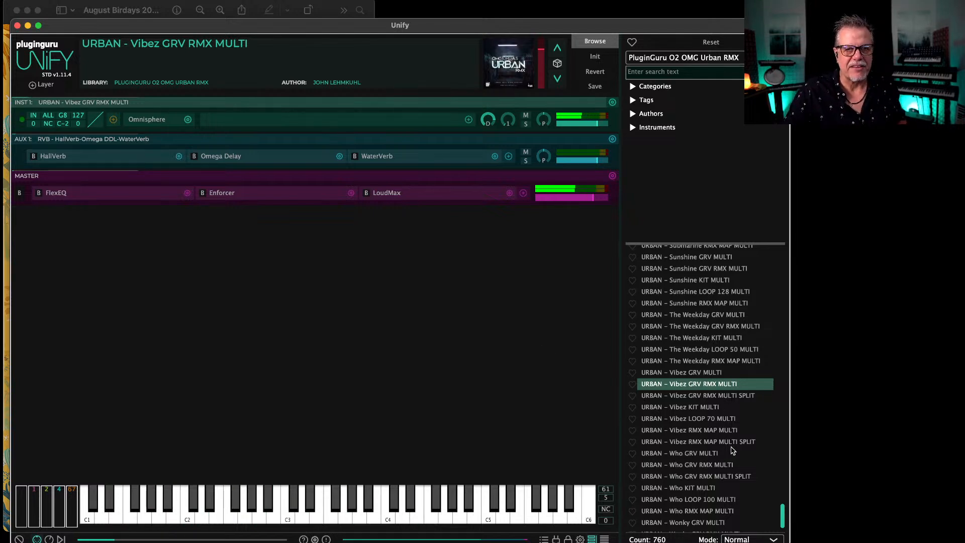
scroll(731, 452, down, 1)
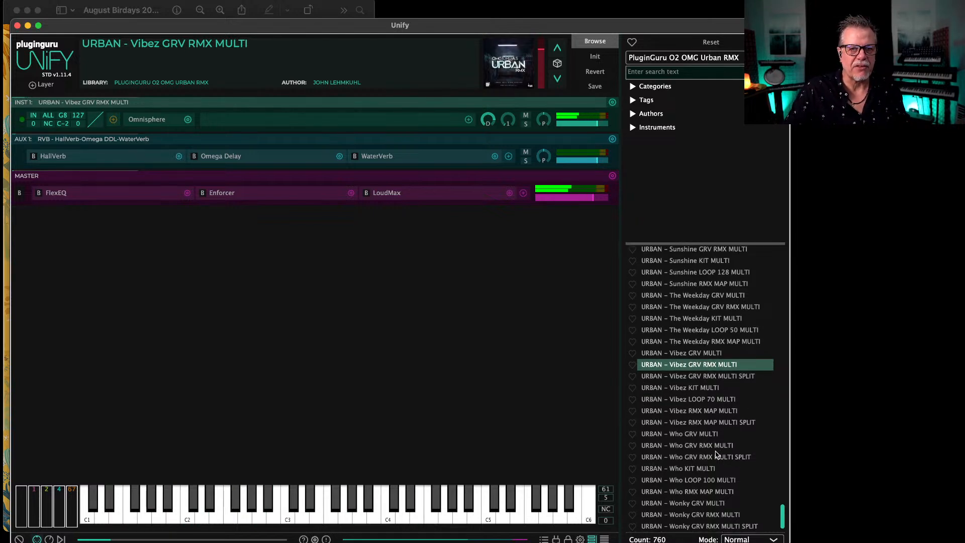
click(683, 447)
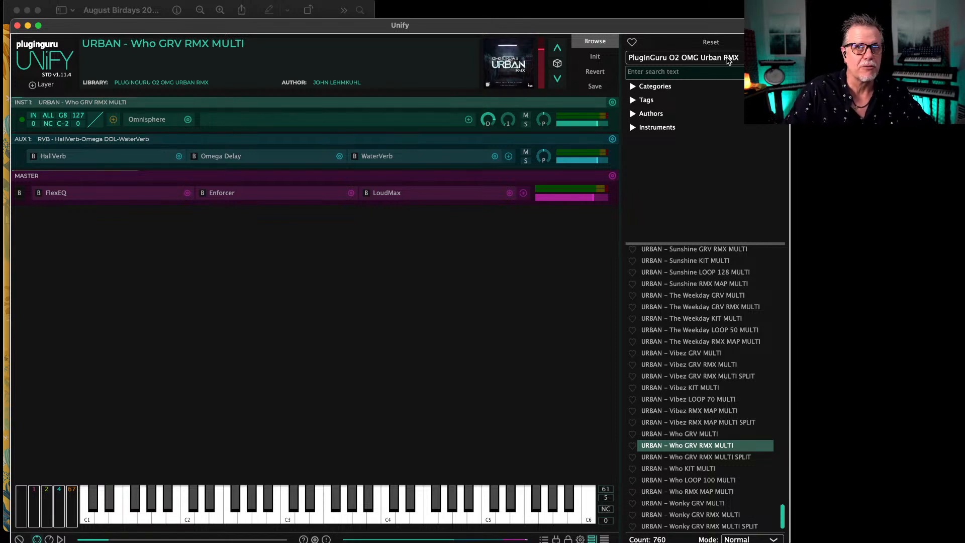
Step: Check the August Birthdays flyer, return to Unify, and switch the patch browser to the PluginGuru O2 MM Guitars V1 library
scroll(677, 440, down, 3)
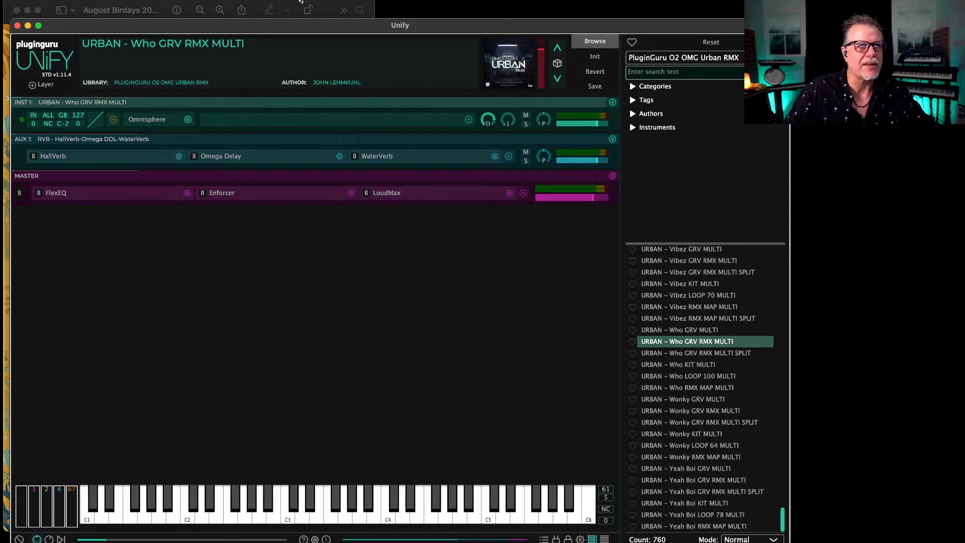
click(332, 7)
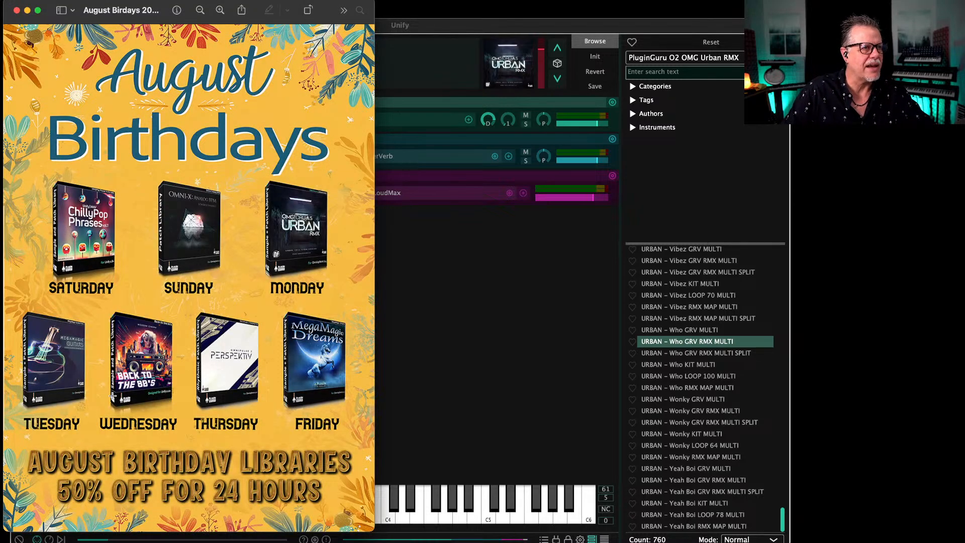
click(502, 359)
click(666, 59)
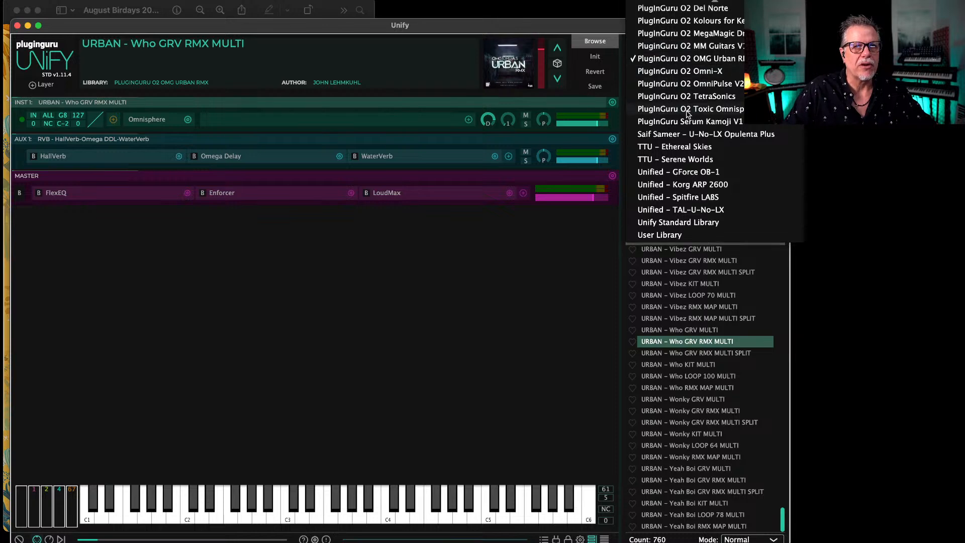
scroll(676, 95, up, 5)
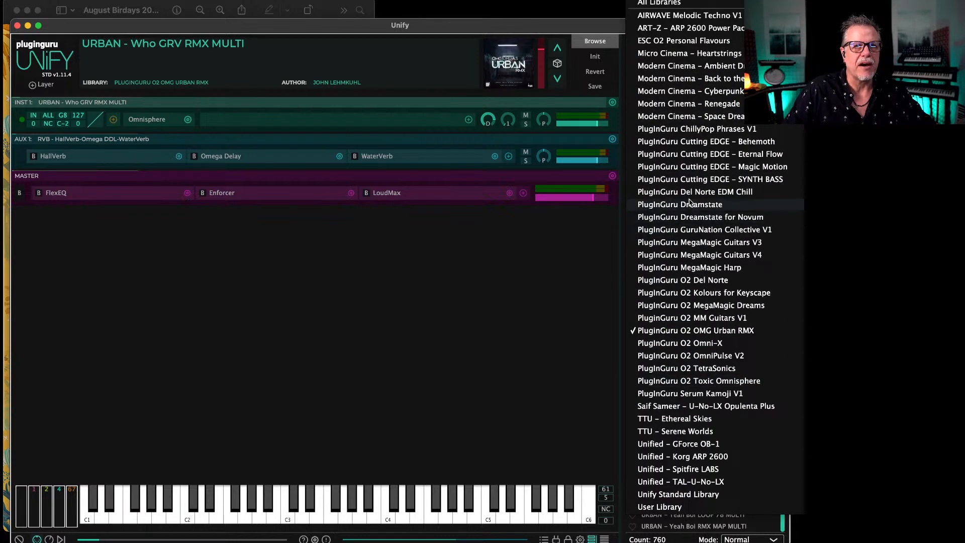
click(687, 319)
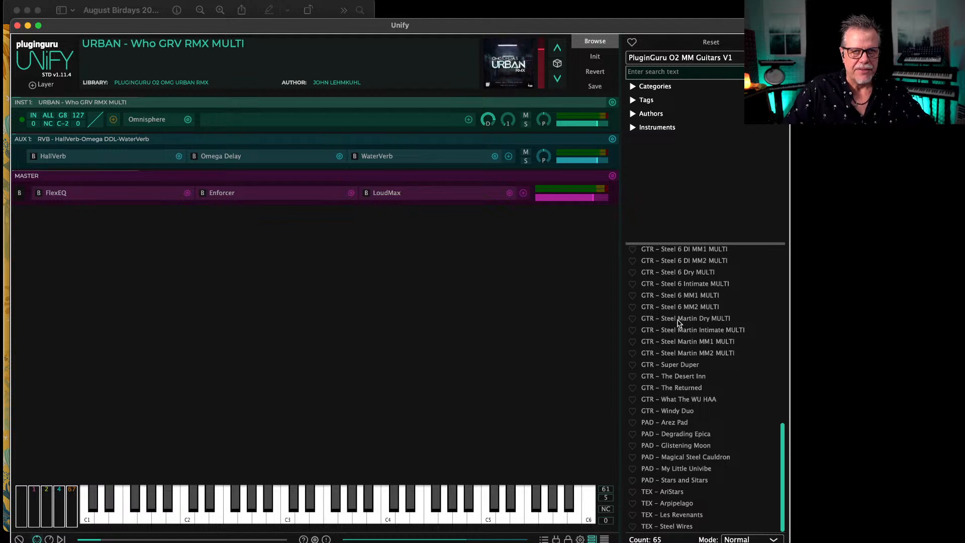
Step: Load GTR – Steel 6 Dry MULTI and inspect its Omnisphere Multi mixer and Stack Mode note splits, closing the plugin when done
click(679, 273)
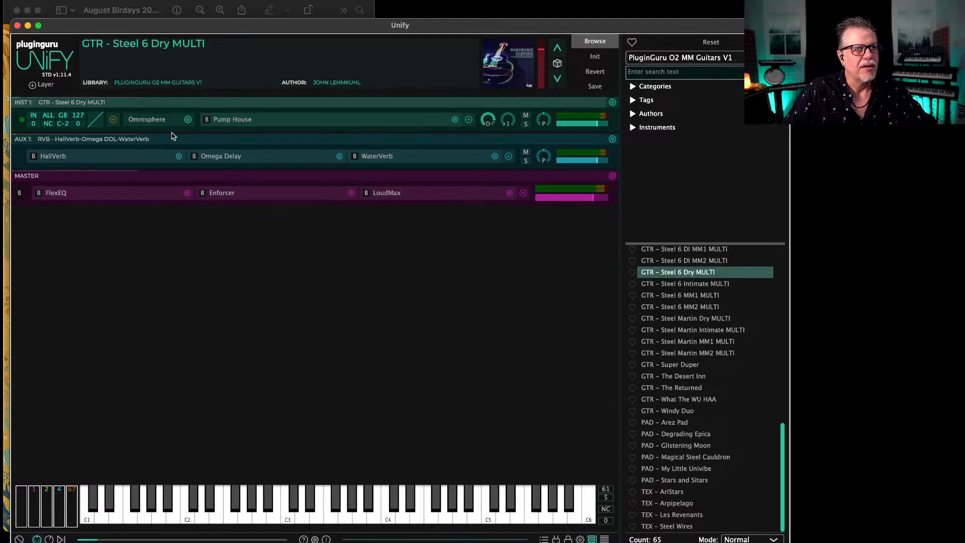
double_click(147, 121)
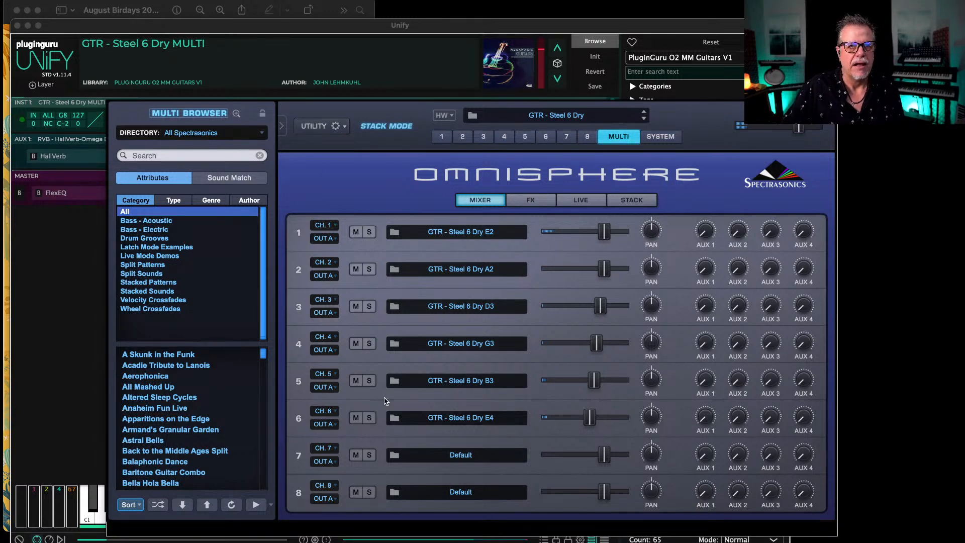
click(629, 203)
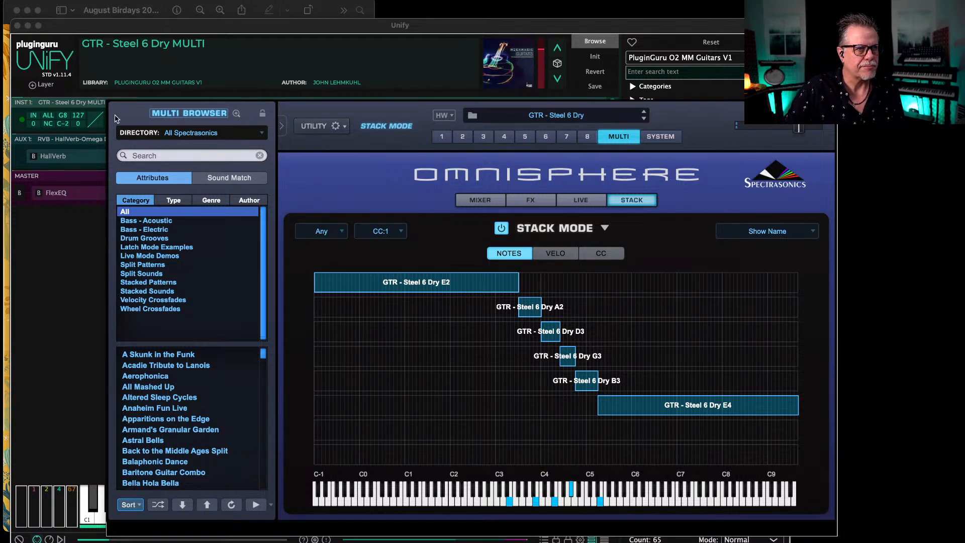
key(Escape)
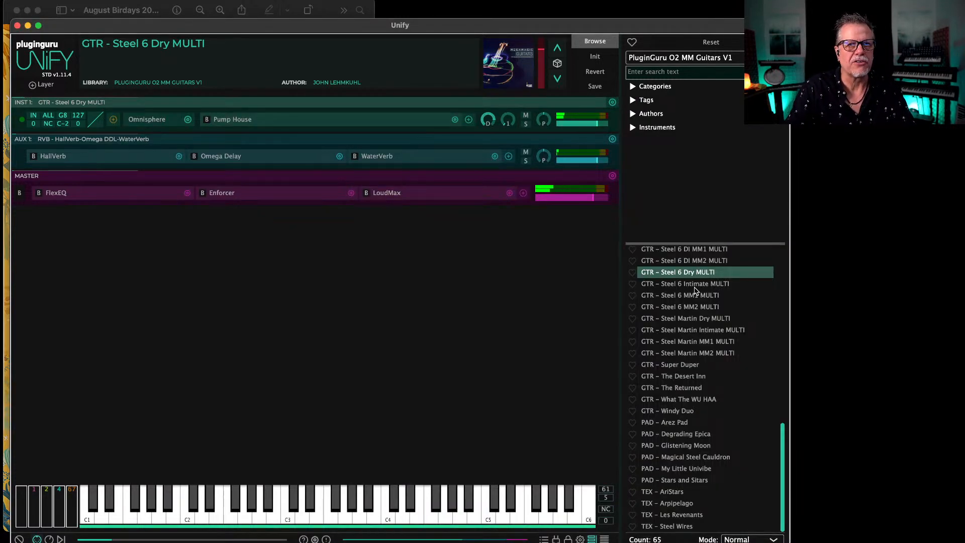
Step: Audition the GTR – Steel 6 DI MM1 MULTI patch and the GTR – Steel 6 DI MM2 MULTI patch
scroll(684, 301, up, 1)
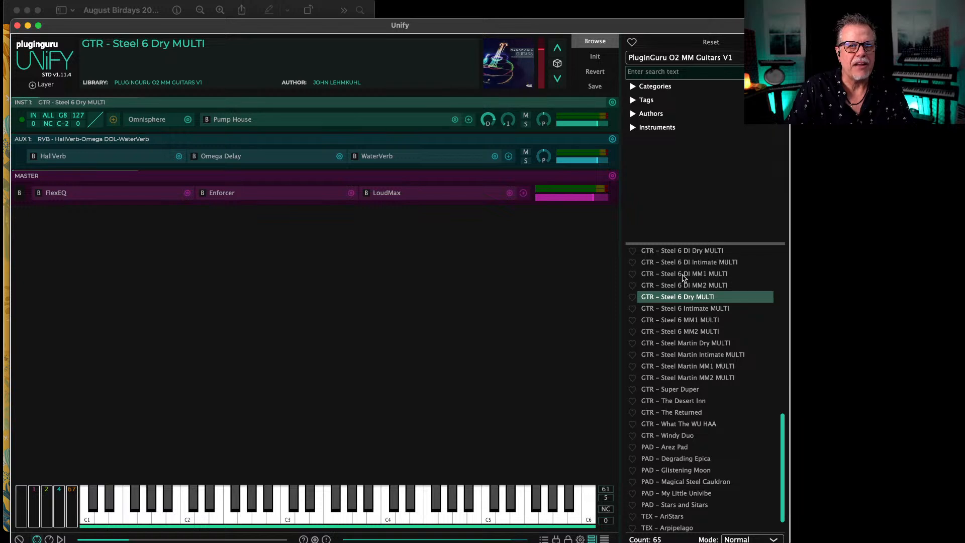
click(683, 275)
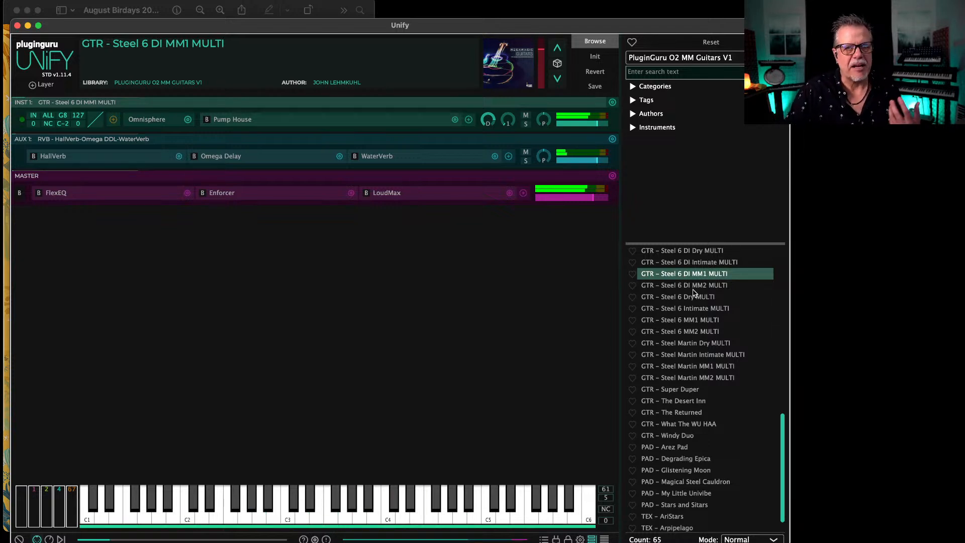
click(684, 285)
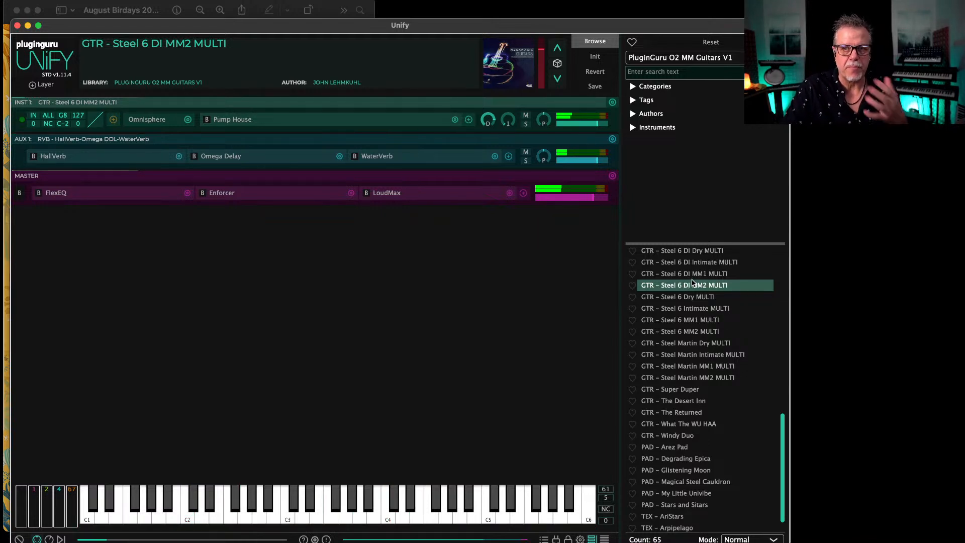
Step: Switch to the PluginGuru MegaMagic Guitars V3 library and load the GTR – BLISS Guitar (Oct DDL+Rev) patch
click(677, 59)
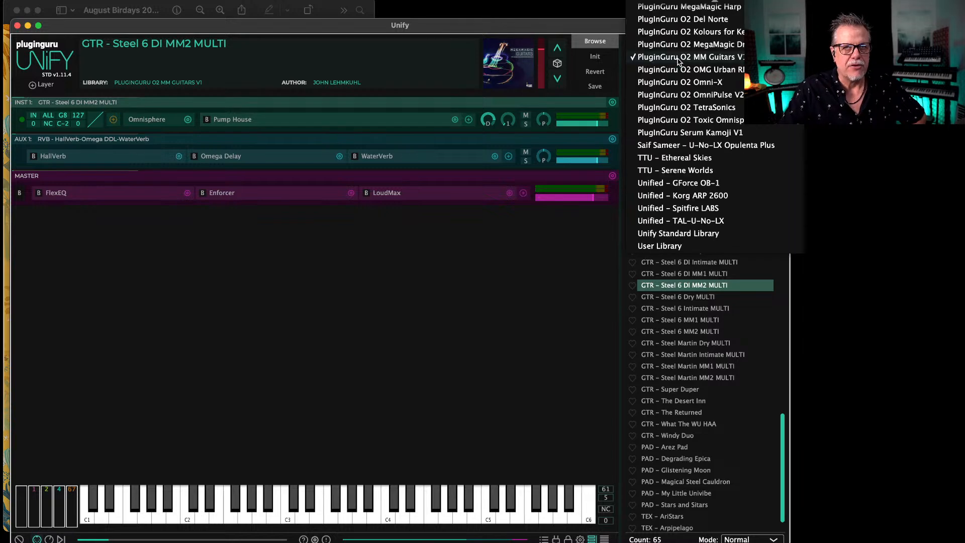
scroll(673, 185, up, 10)
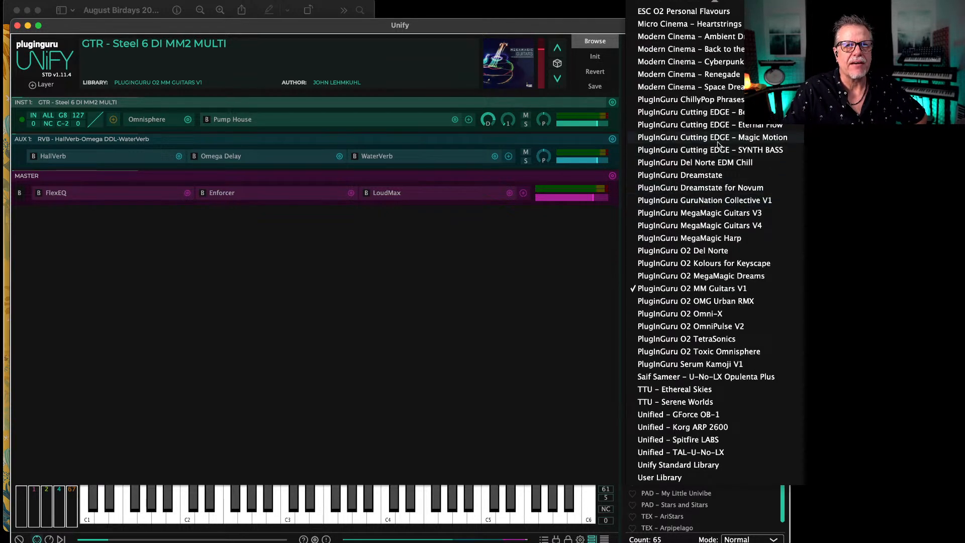
click(707, 214)
scroll(737, 354, down, 5)
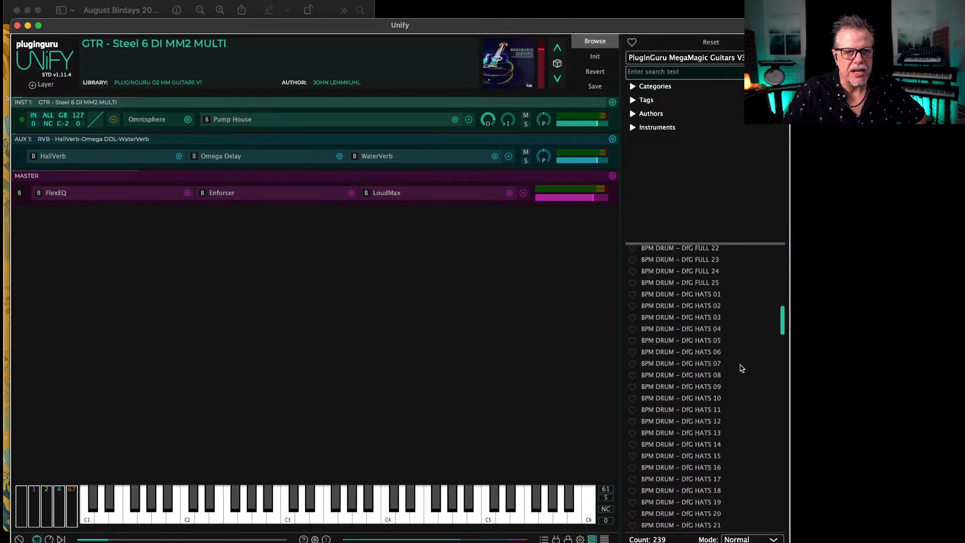
scroll(739, 368, down, 15)
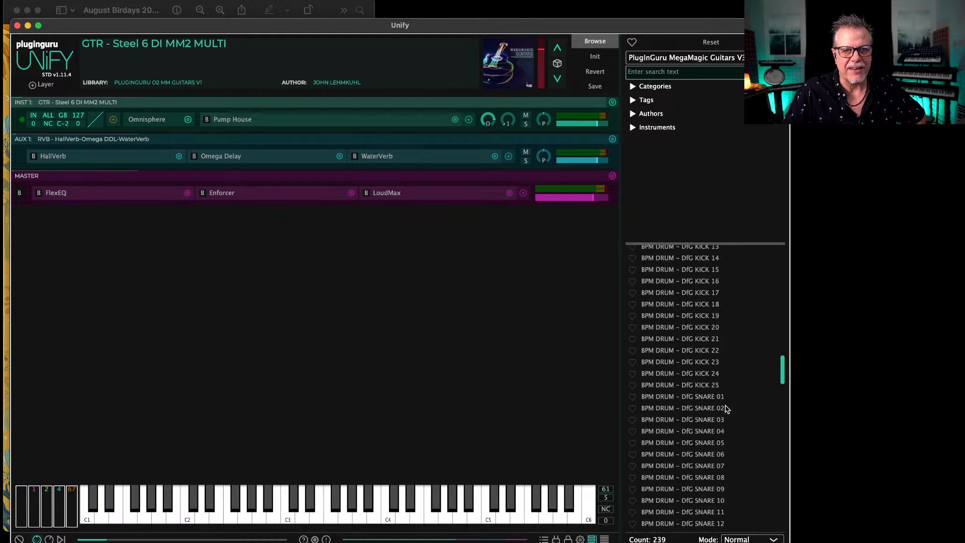
scroll(725, 410, down, 10)
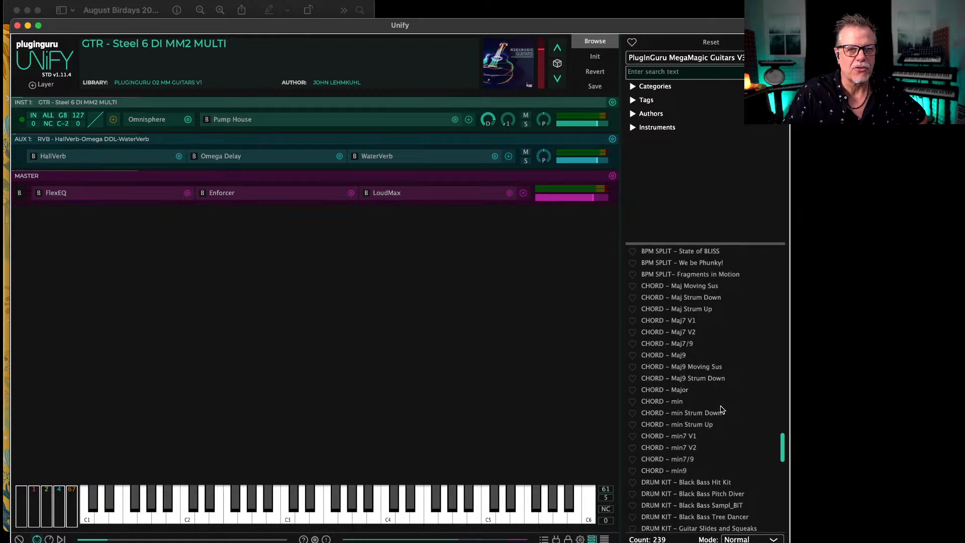
scroll(721, 409, down, 10)
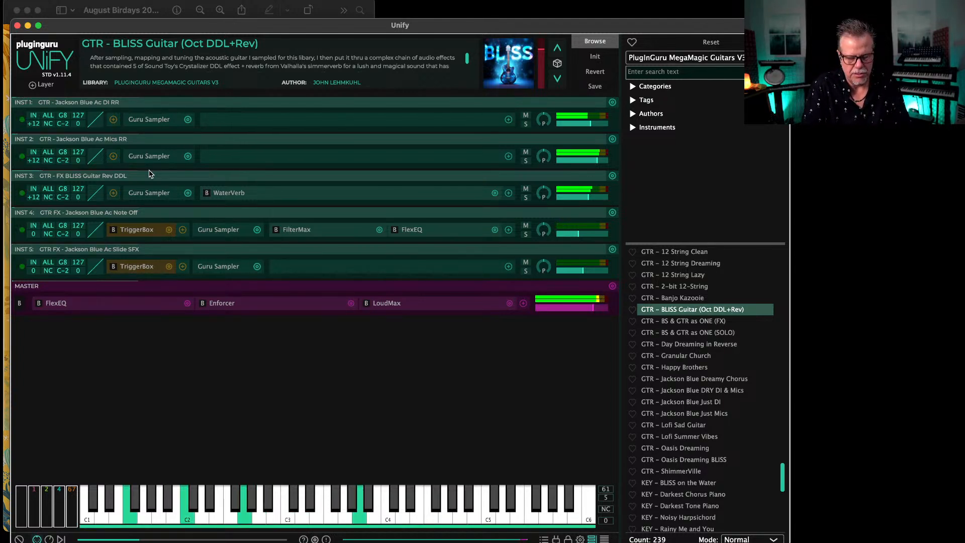
Step: Solo the FX BLISS Guitar Rev DDL layer to hear it alone, and turn its solo off again
click(525, 189)
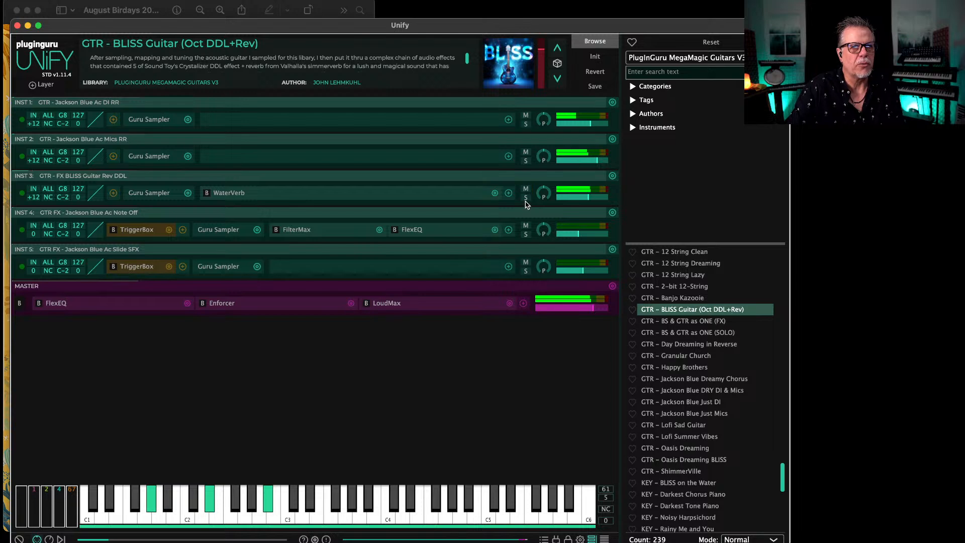
click(527, 198)
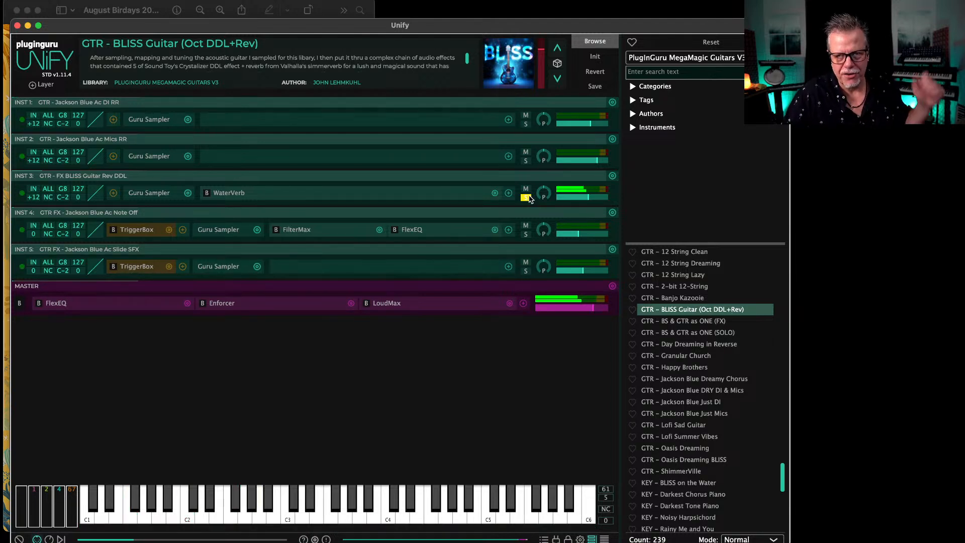
click(528, 198)
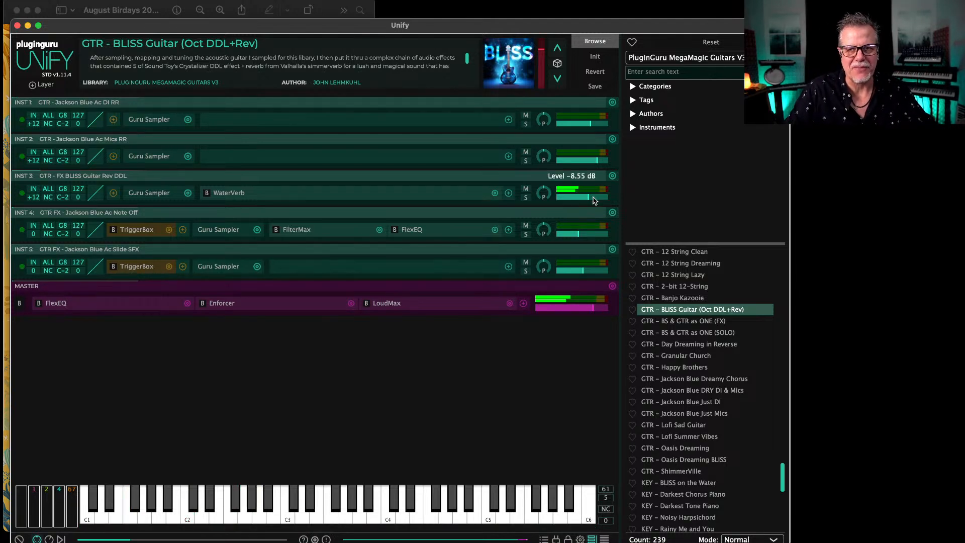
Step: Return the patch browser from MegaMagic Guitars V3 to the PluginGuru O2 MM Guitars V1 library
click(708, 58)
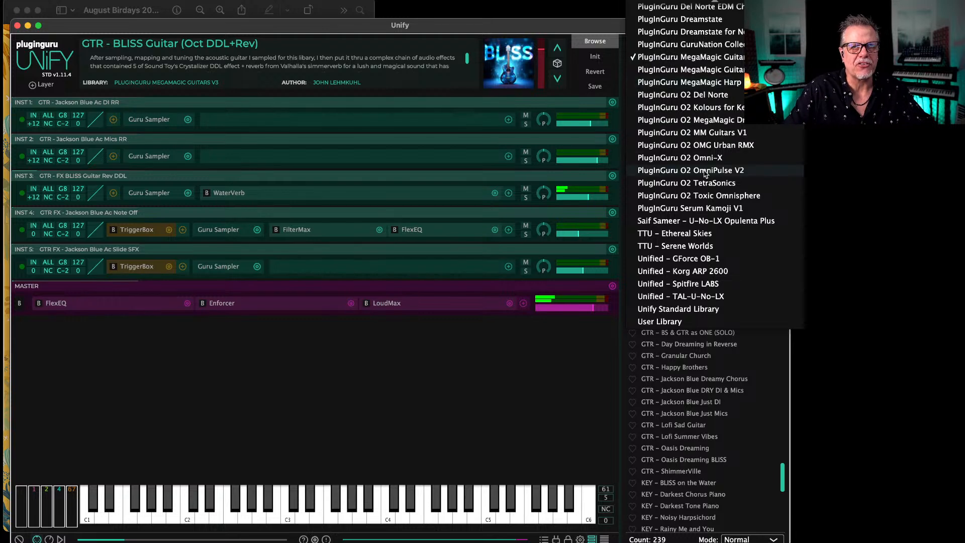
click(706, 134)
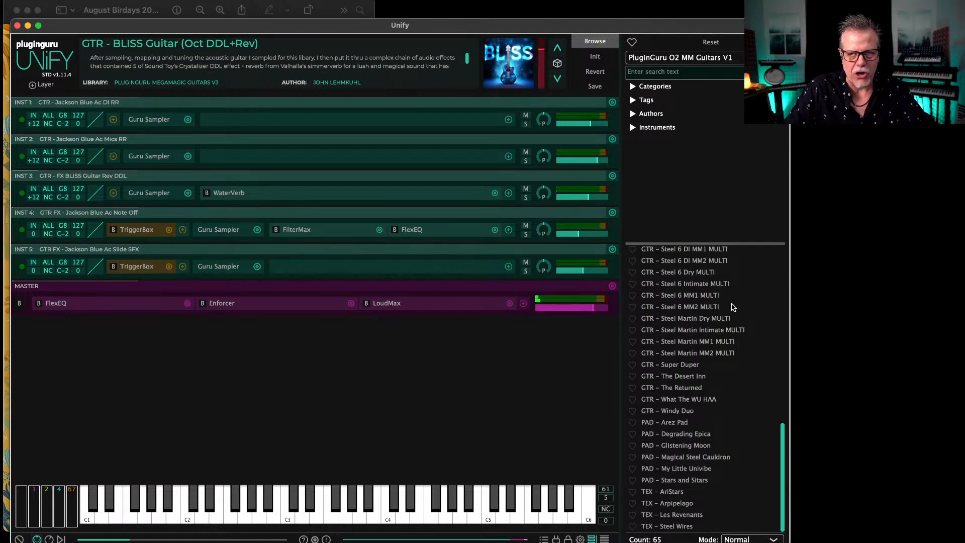
Step: Check the August Birthdays flyer, and switch the patch browser to the Modern Cinema – Back to the 80s library
scroll(697, 317, up, 3)
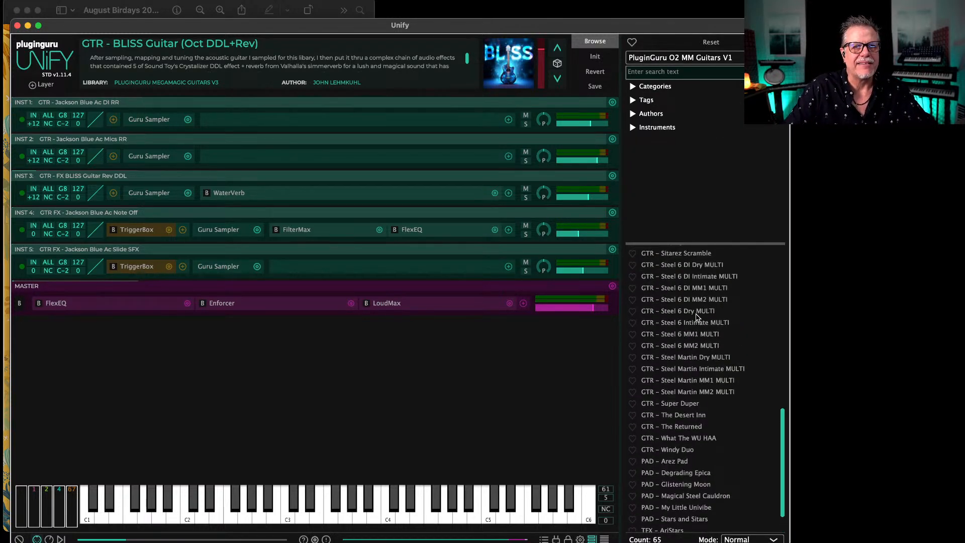
click(265, 7)
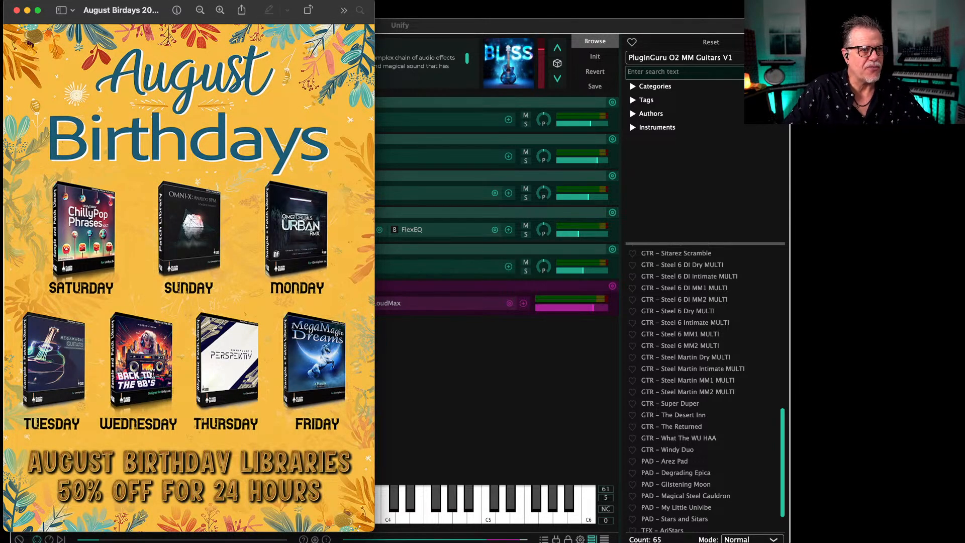
click(477, 384)
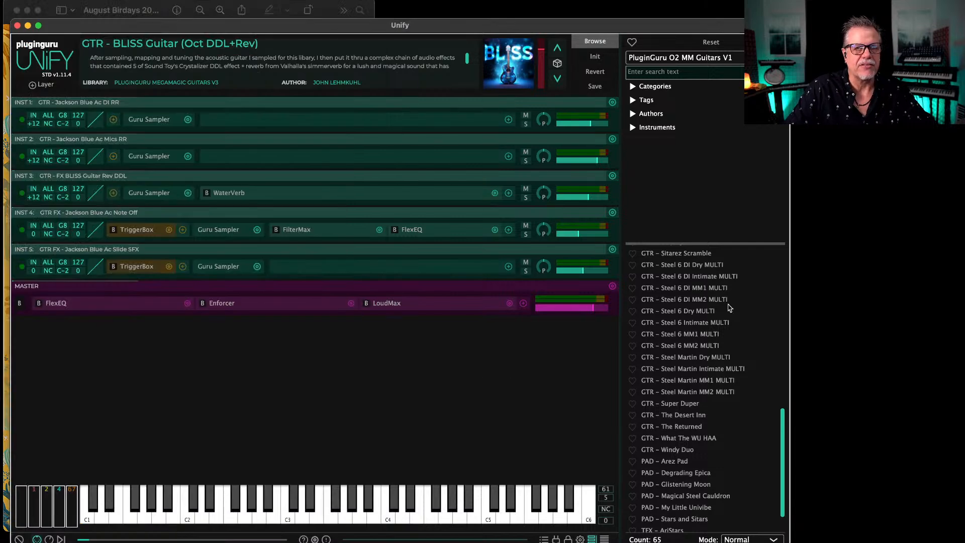
click(692, 60)
scroll(690, 100, up, 5)
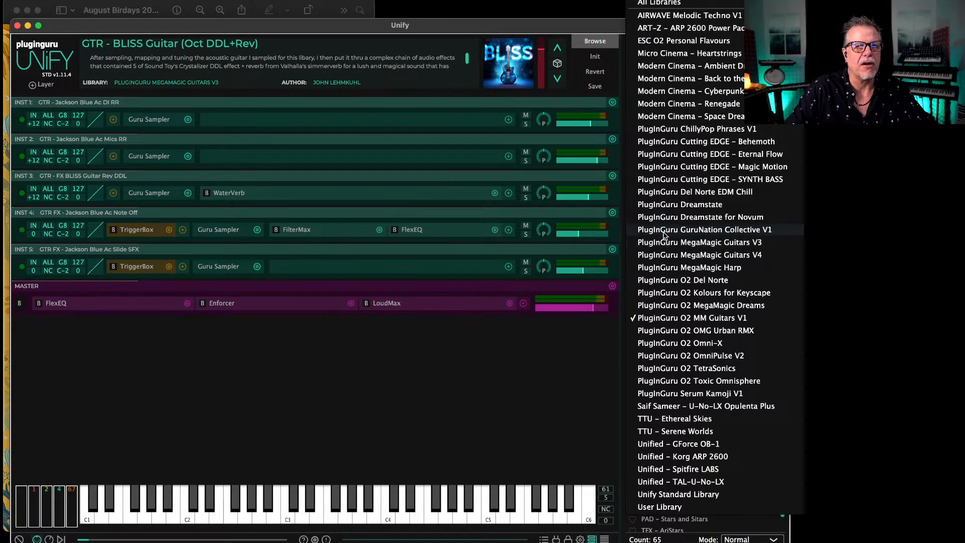
click(678, 80)
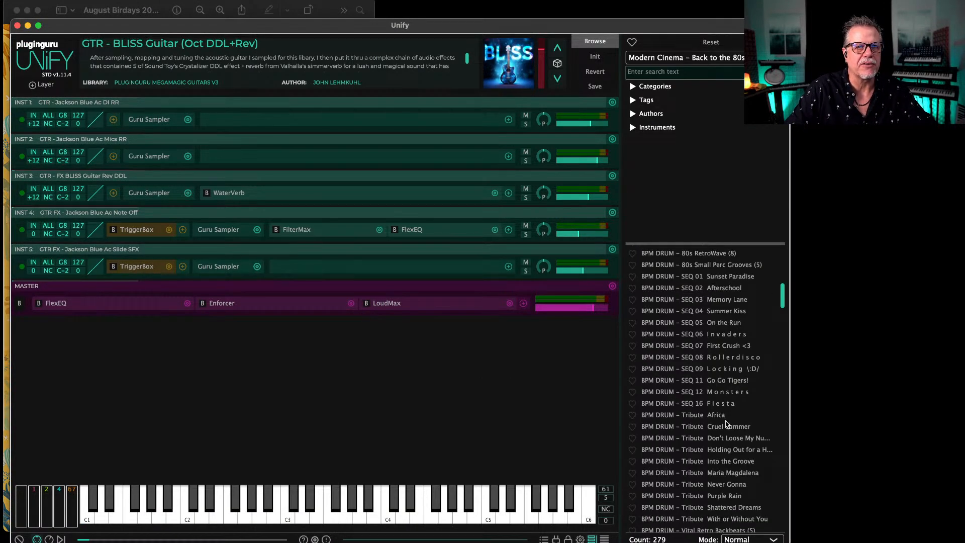
Step: Audition the BPM SEQ patches 09 Locking [A2], 10 Dark Alley [C#2] and 11 Go Go Tigers! [C2]
scroll(708, 382, down, 10)
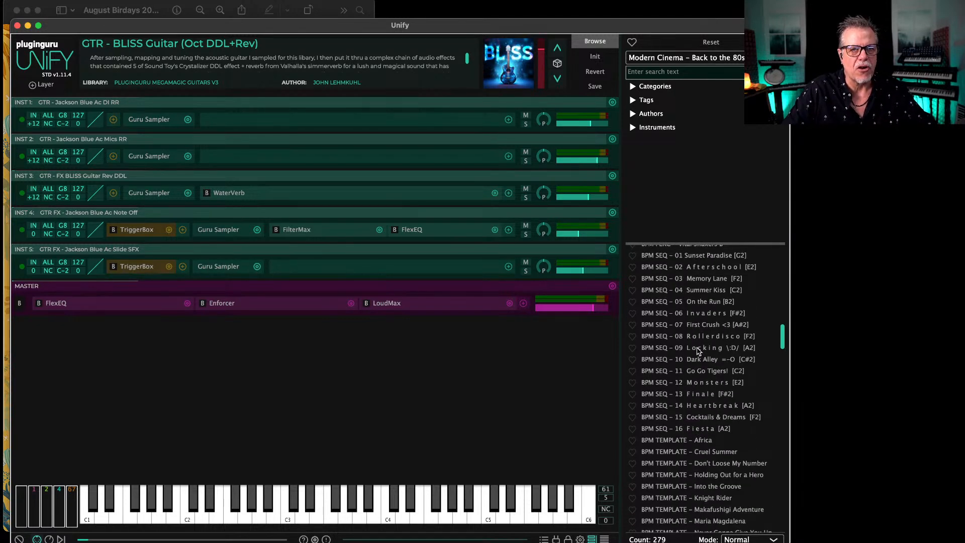
click(698, 348)
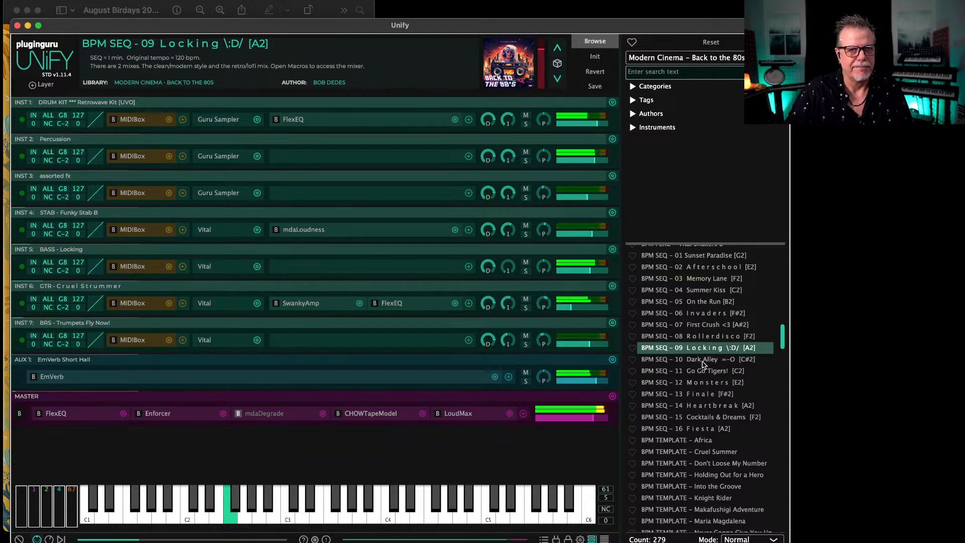
click(702, 360)
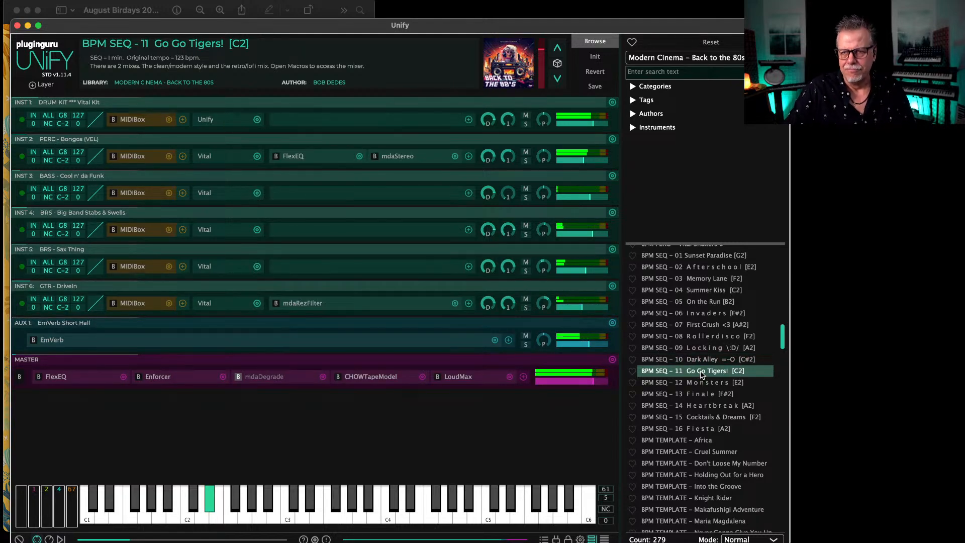
Step: Load the BPM TEMPLATE – Africa patch, followed by the BPM TEMPLATE – Cruel Summer patch
click(678, 441)
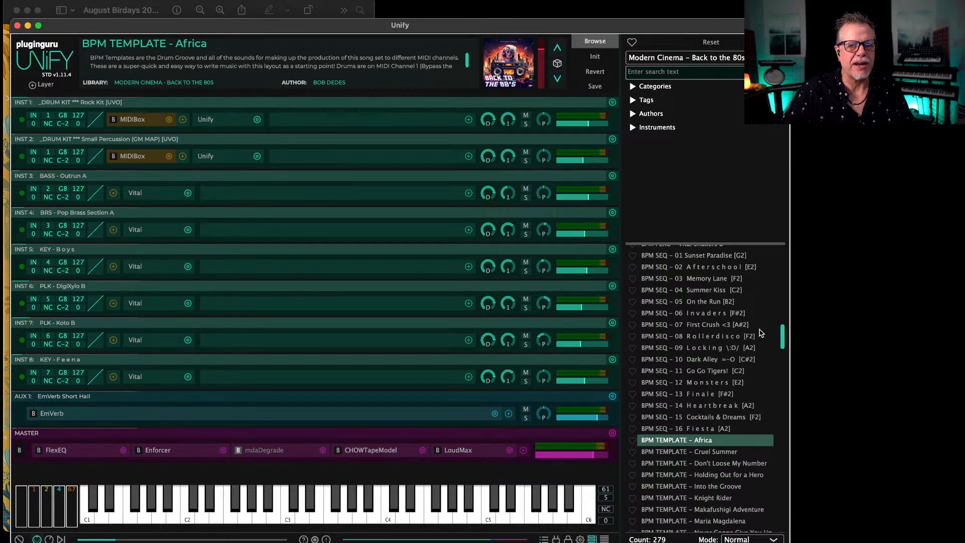
scroll(708, 438, down, 2)
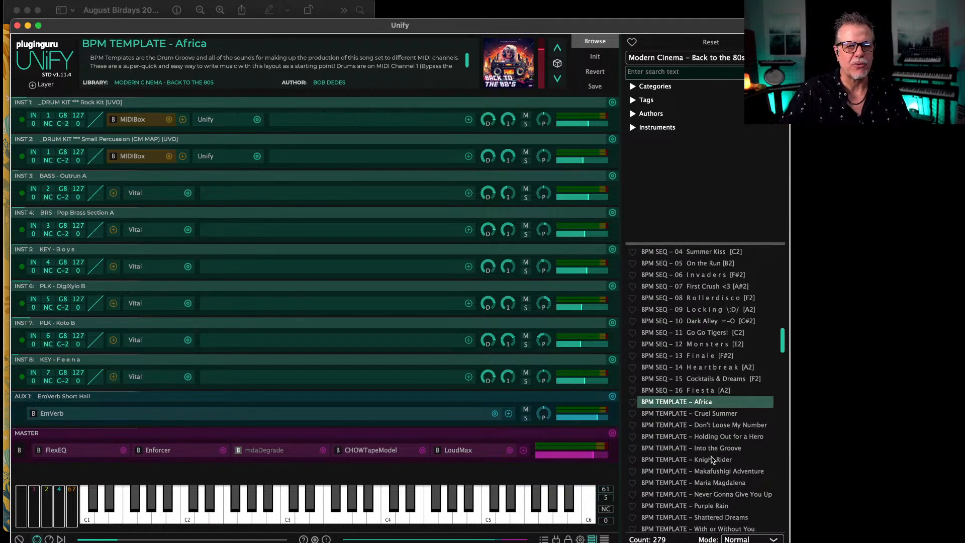
click(708, 413)
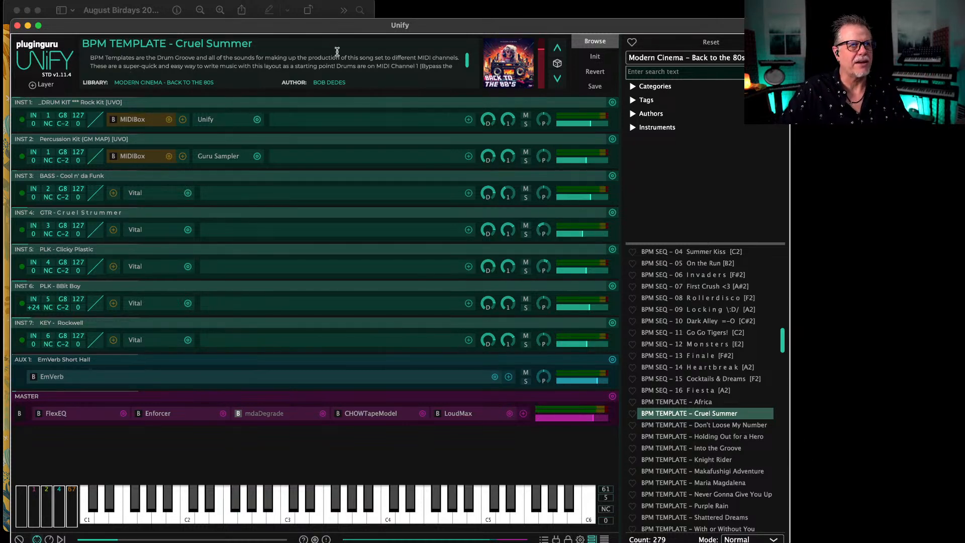
Step: Bring up the August Birthdays flyer briefly, and switch the Unify patch browser to the PluginGuru O2 OmniPulse V2 library
click(322, 8)
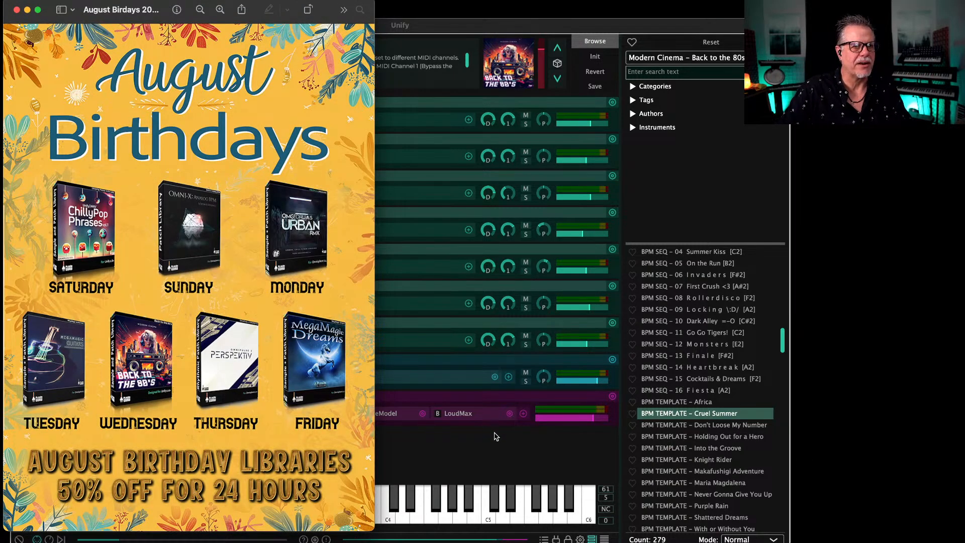
click(504, 457)
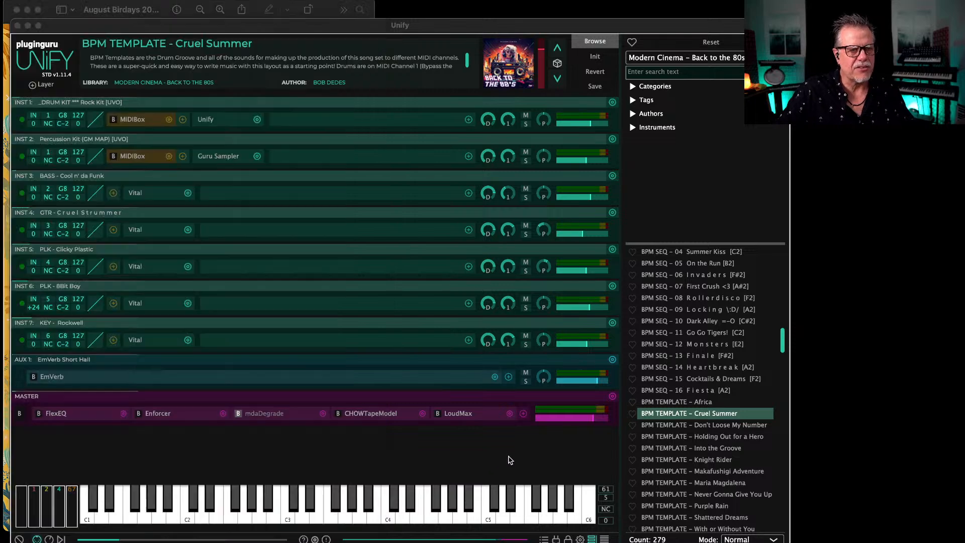
click(684, 56)
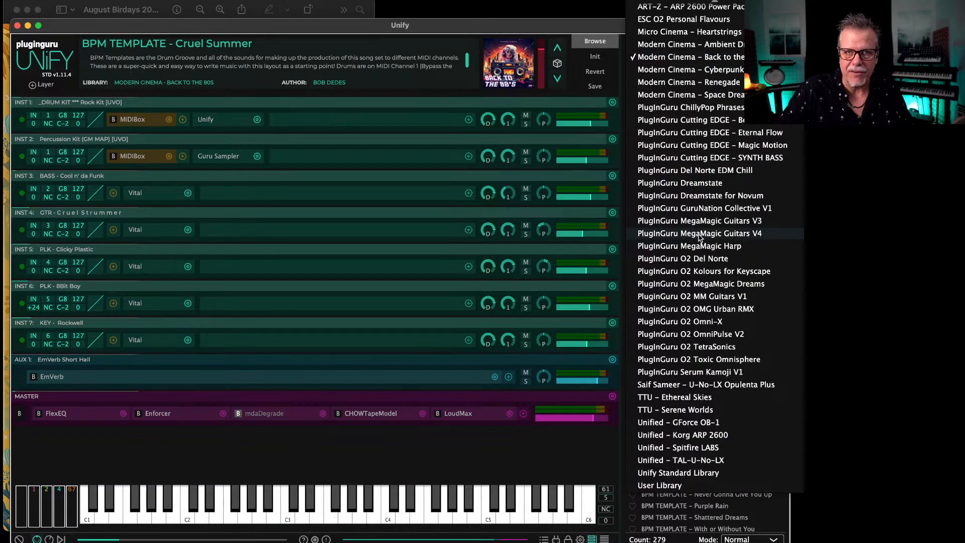
click(693, 337)
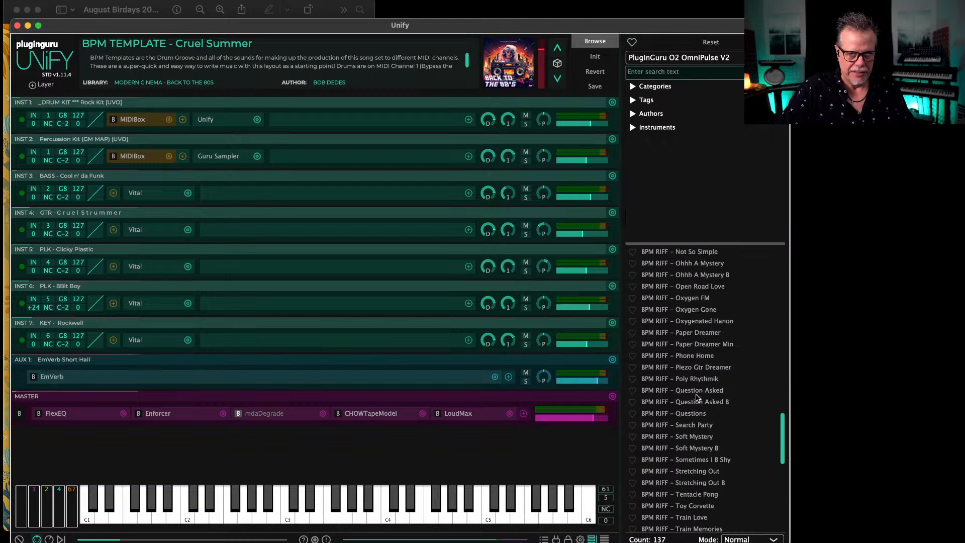
Step: Audition the BPM RIFF – Brassy Bixby patch and the MULTI – BPM RIFF – Did I Dream patch
scroll(691, 366, up, 5)
scroll(691, 364, up, 2)
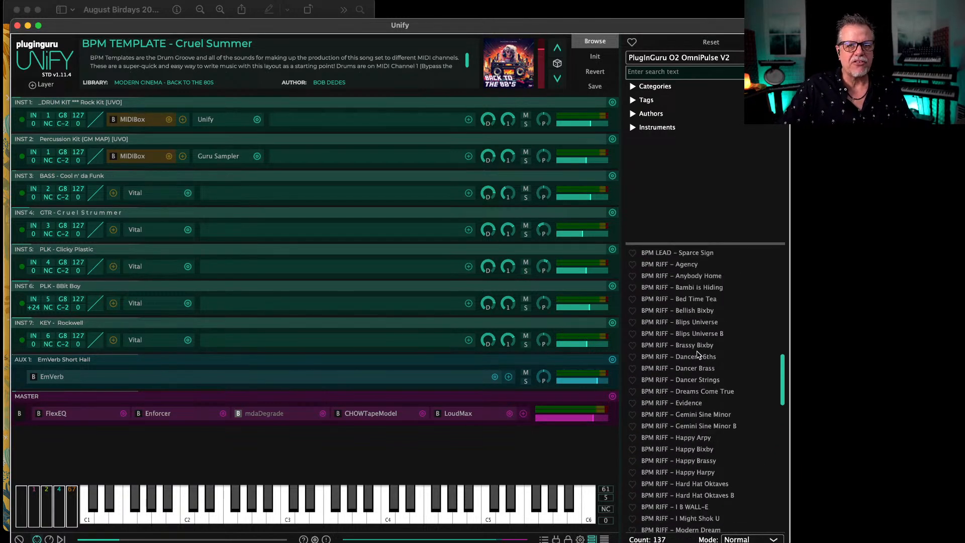
click(697, 347)
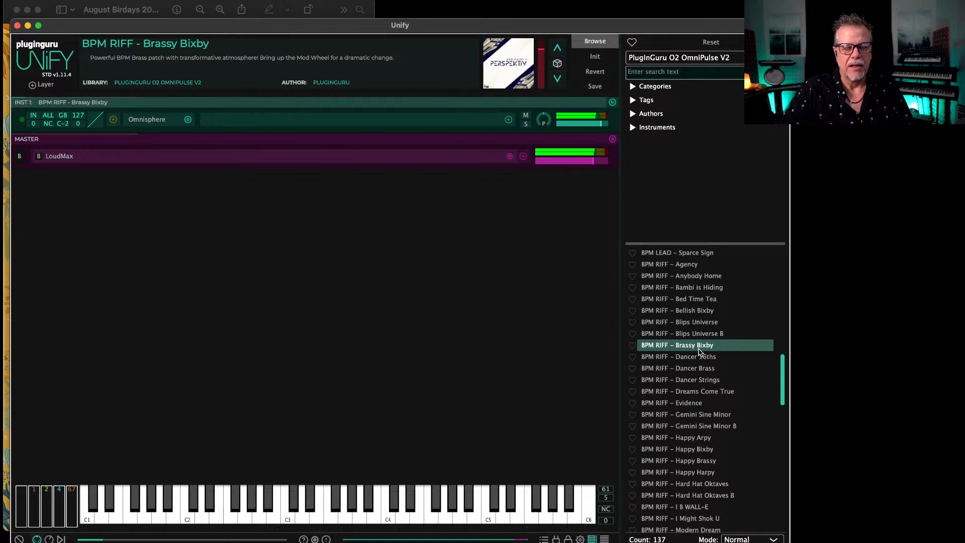
scroll(698, 350, down, 15)
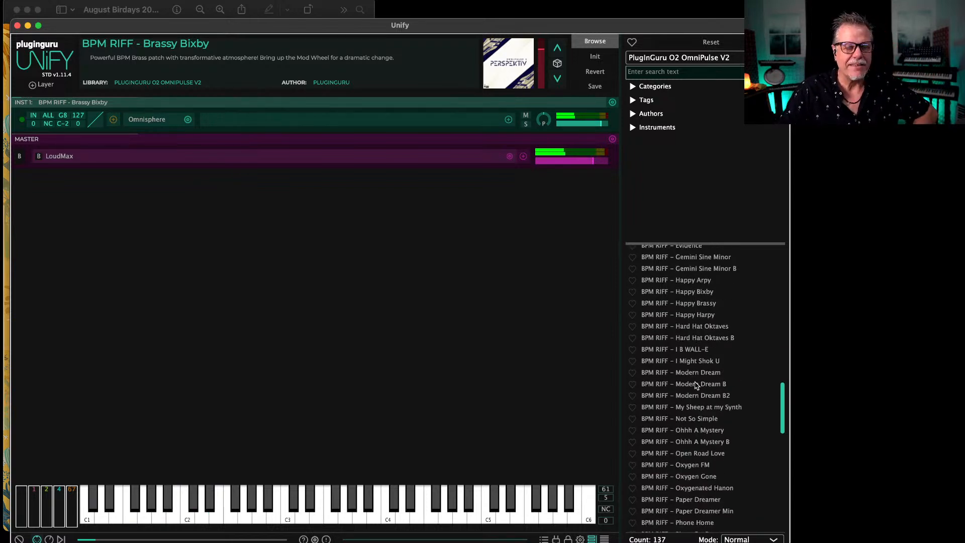
scroll(696, 394, down, 5)
scroll(696, 395, up, 3)
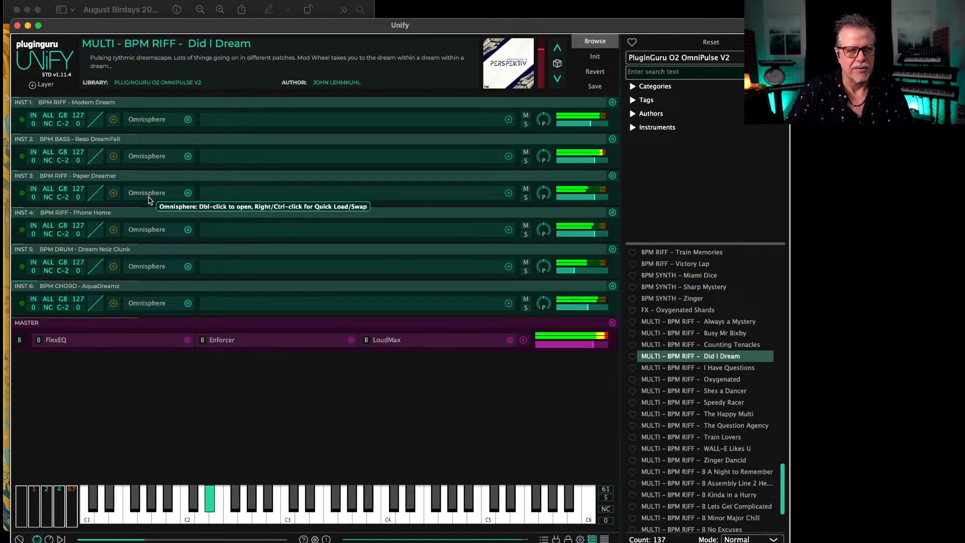
Step: Solo each of the six Did I Dream layers in turn, from Modern Dream to AquaDreamz, and turn the last solo off
click(525, 123)
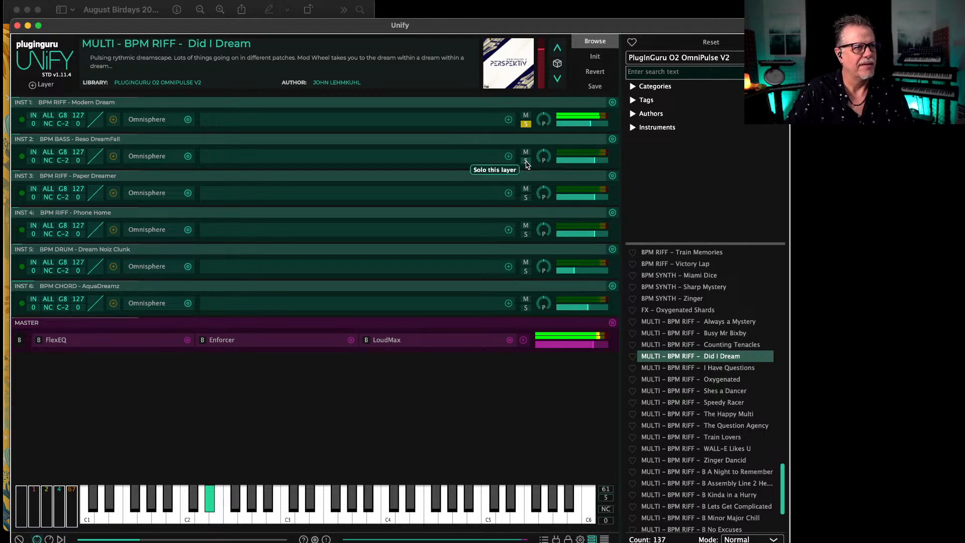
click(526, 160)
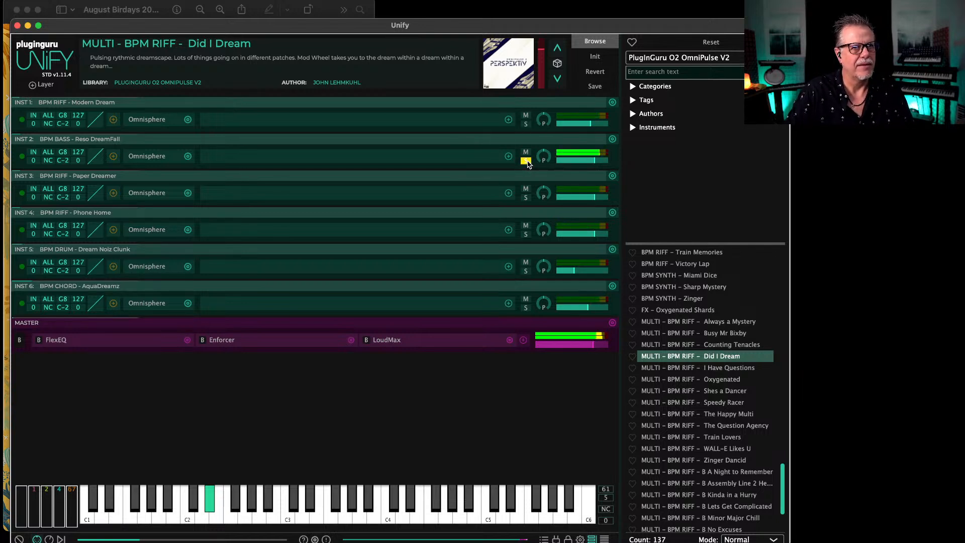
click(527, 199)
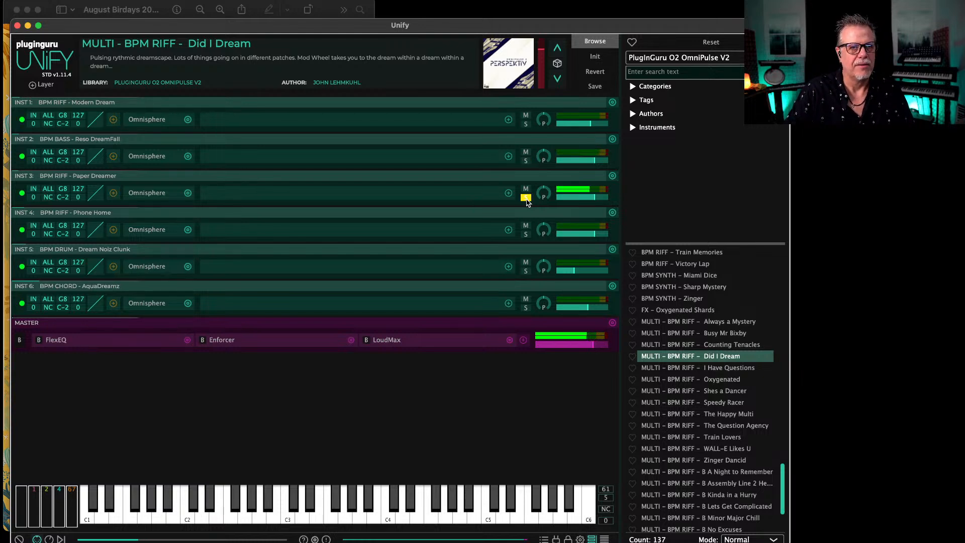
click(526, 234)
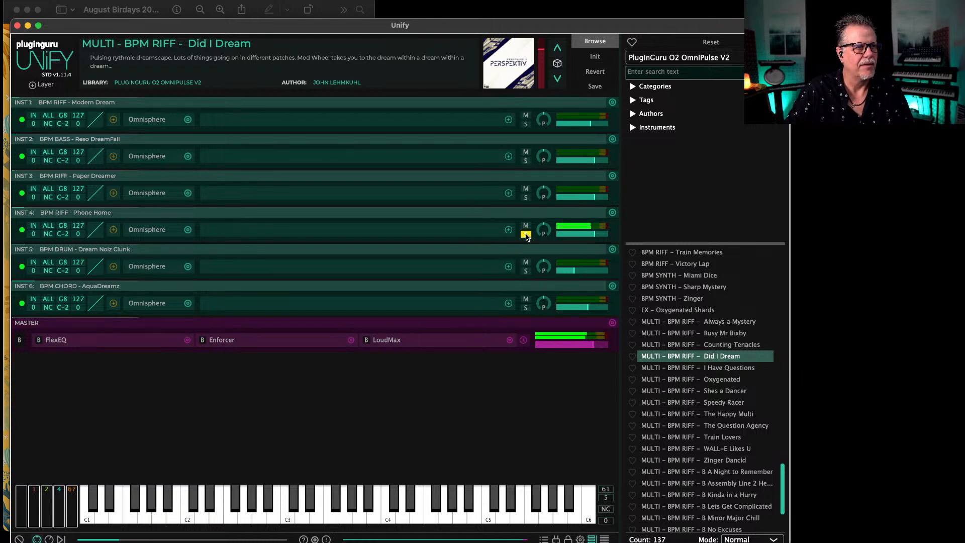
click(526, 271)
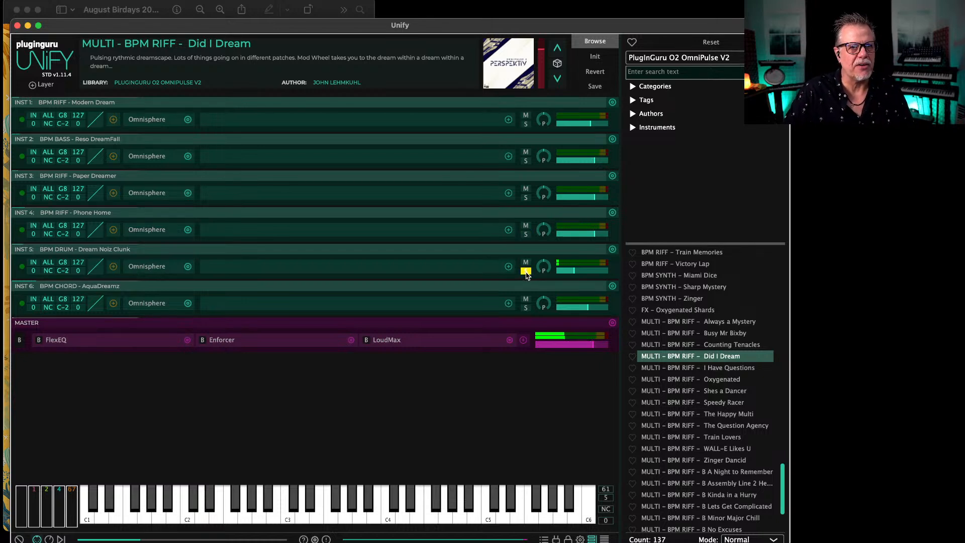
click(526, 307)
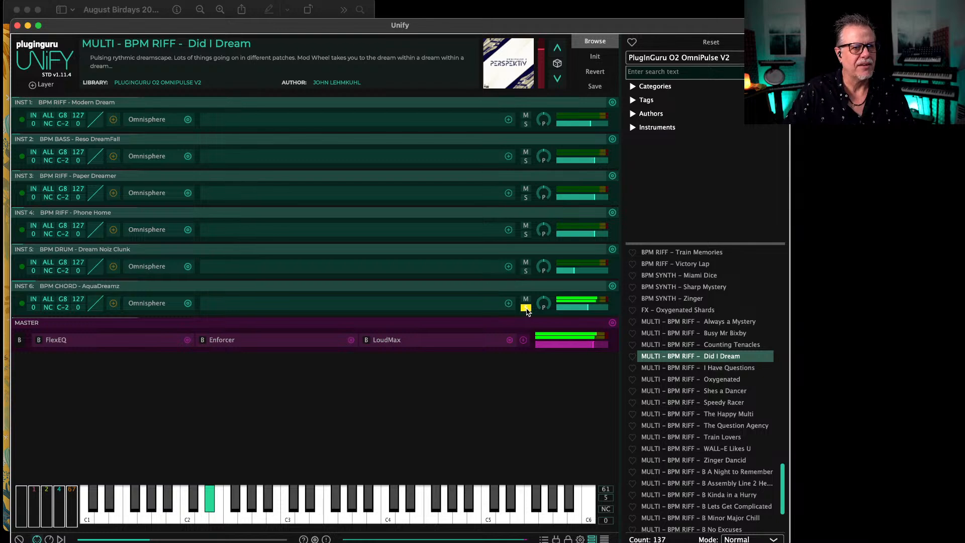
click(525, 308)
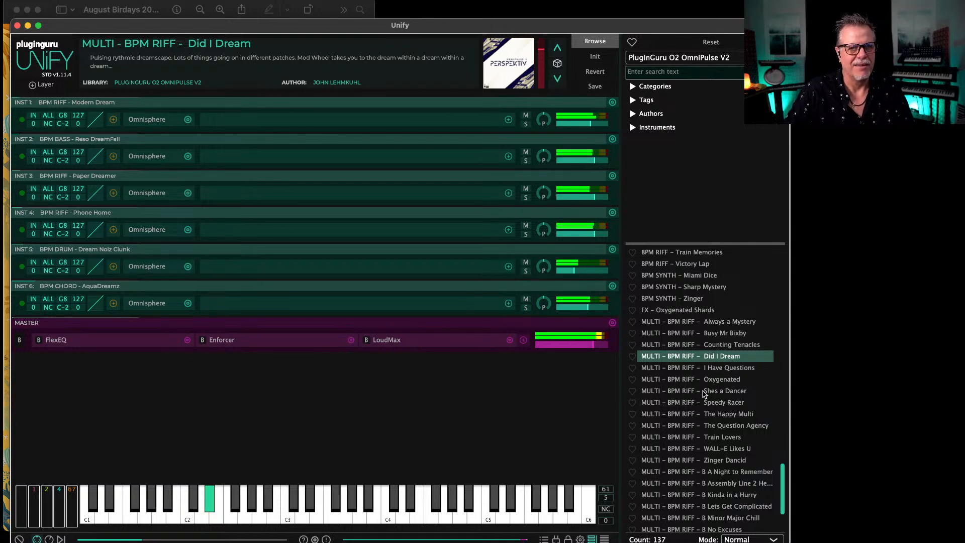
Step: Audition the MULTI – BPM RIFF – Oxygenated patch and the MULTI – BPM RIFF – The Question Agency patch
click(686, 380)
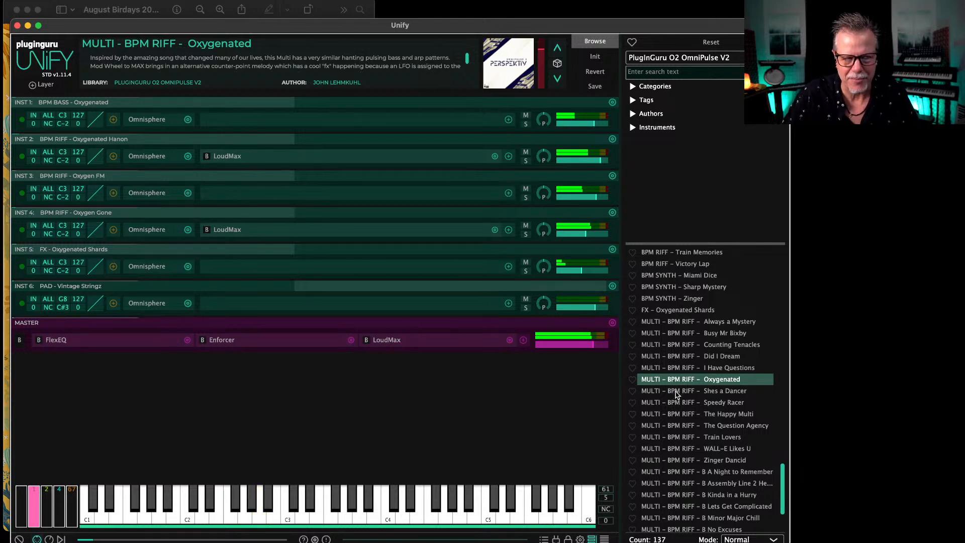
click(685, 426)
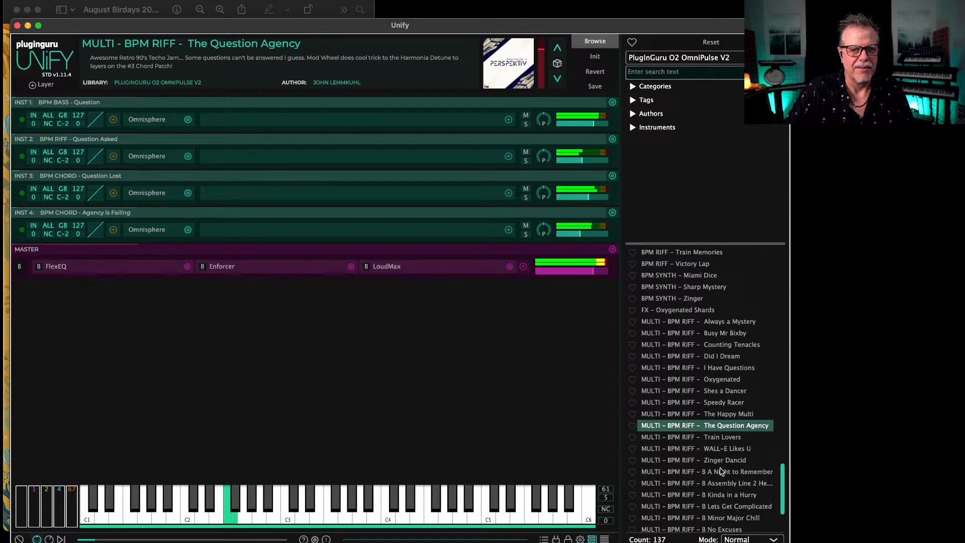
scroll(727, 447, down, 3)
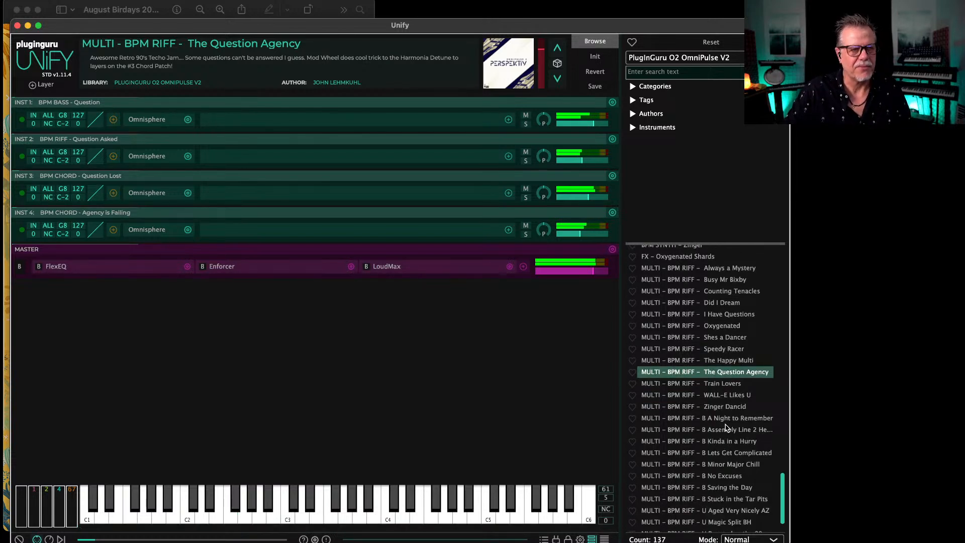
Step: Consult the August Birthdays flyer, and switch the patch browser to the PluginGuru O2 MegaMagic Dreams library to browse its patches
click(334, 6)
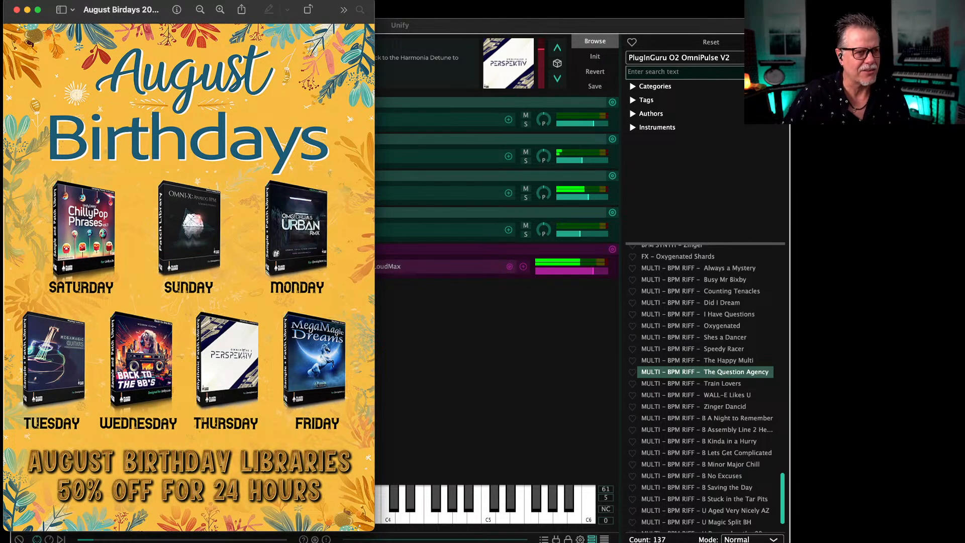
click(457, 365)
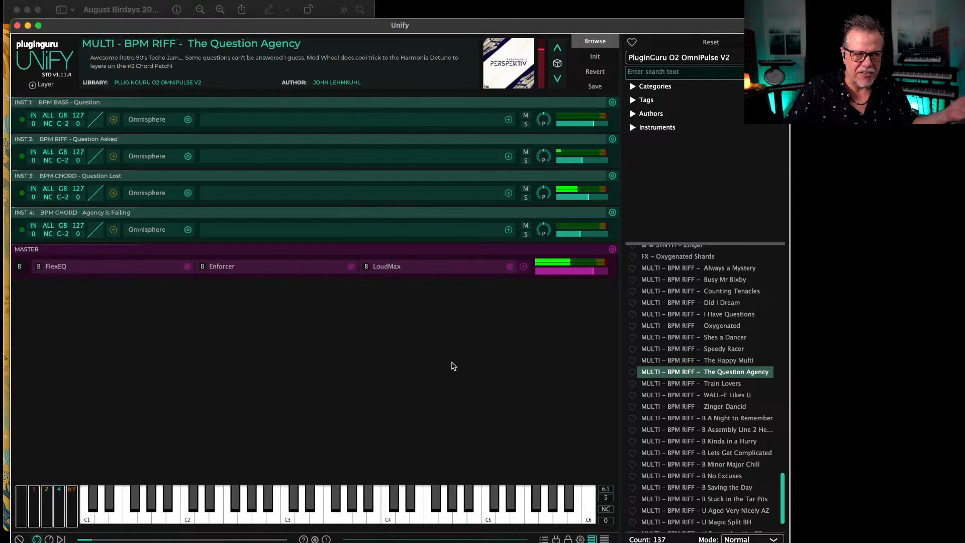
click(685, 59)
scroll(696, 120, up, 6)
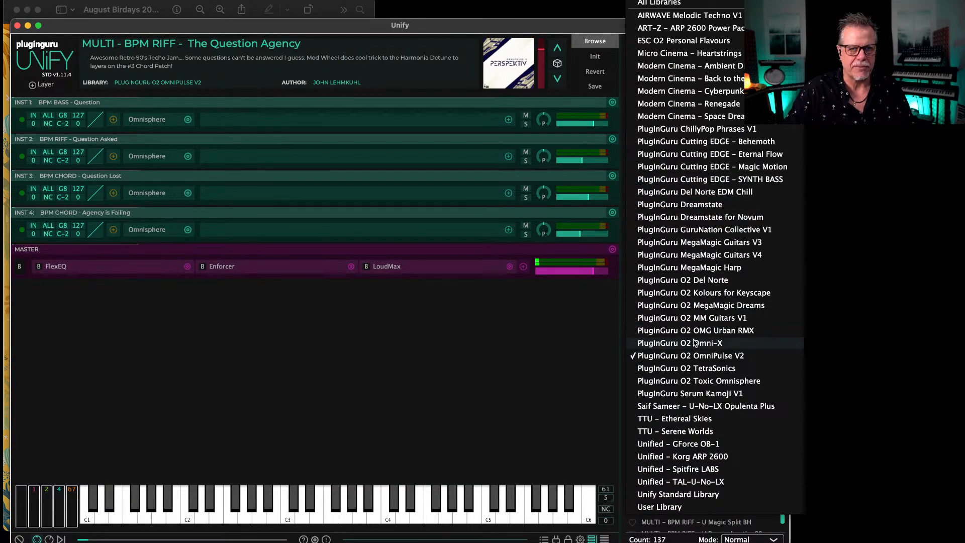
click(699, 305)
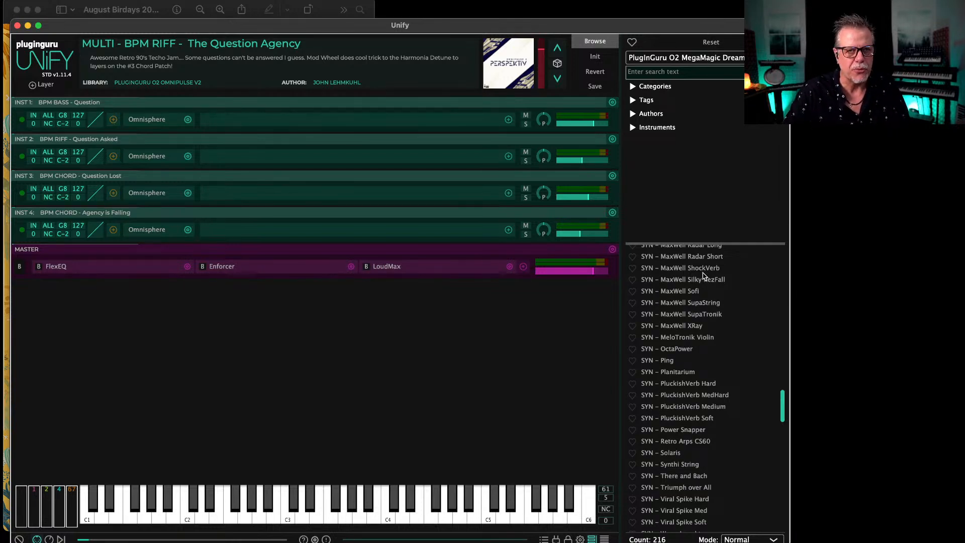
scroll(703, 275, up, 15)
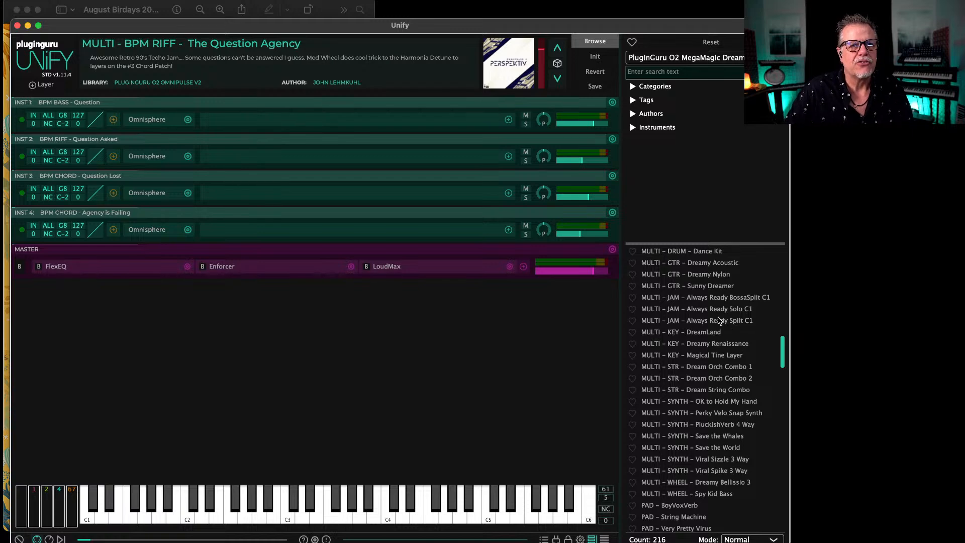
scroll(718, 319, up, 15)
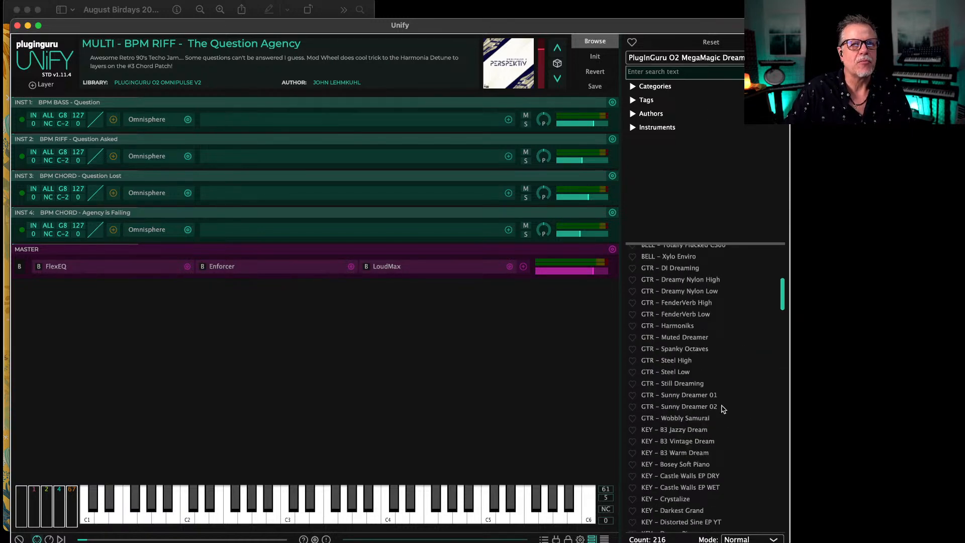
Step: Audition the BELL – MarimbaVerb, BASS – Tonker and BELL – GlokenVerb Soft patches from the MegaMagic Dreams library
scroll(701, 401, up, 3)
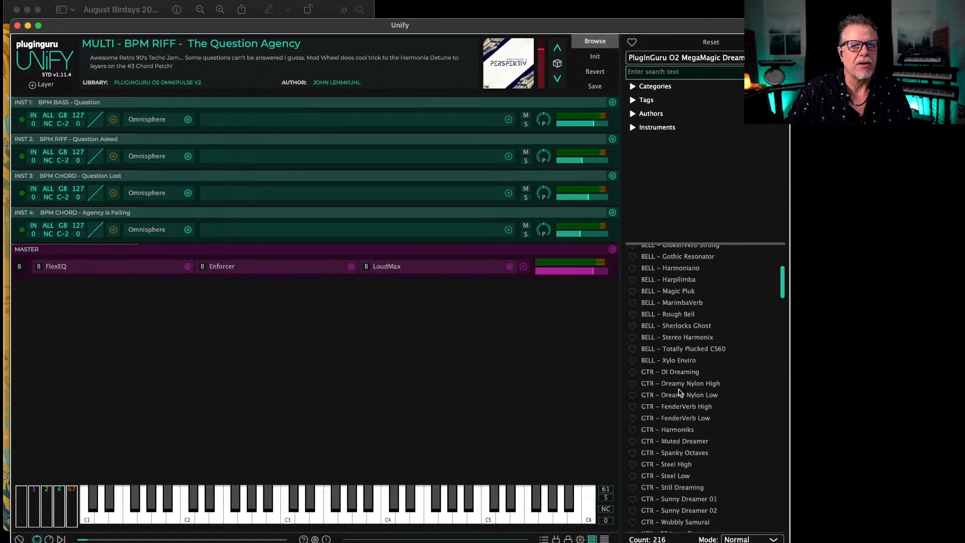
click(673, 303)
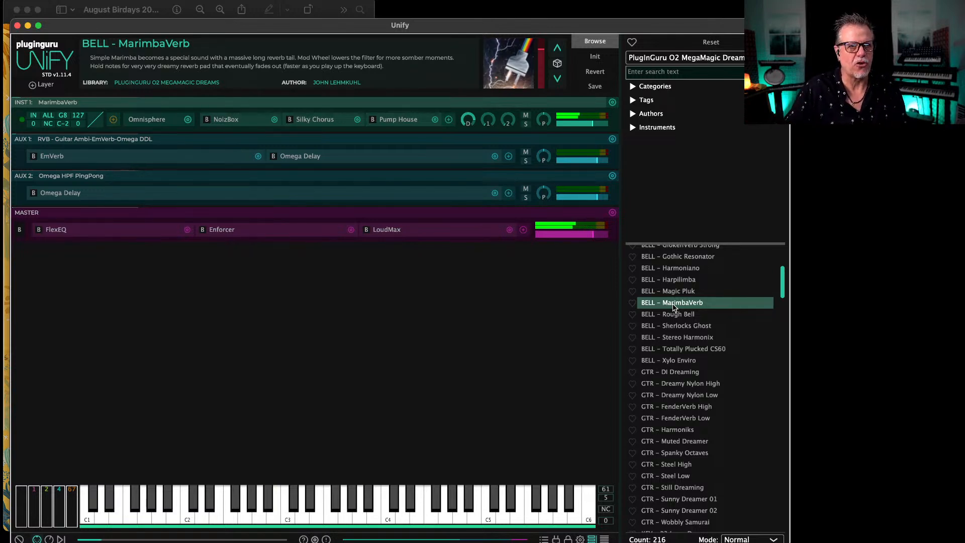
scroll(675, 309, up, 5)
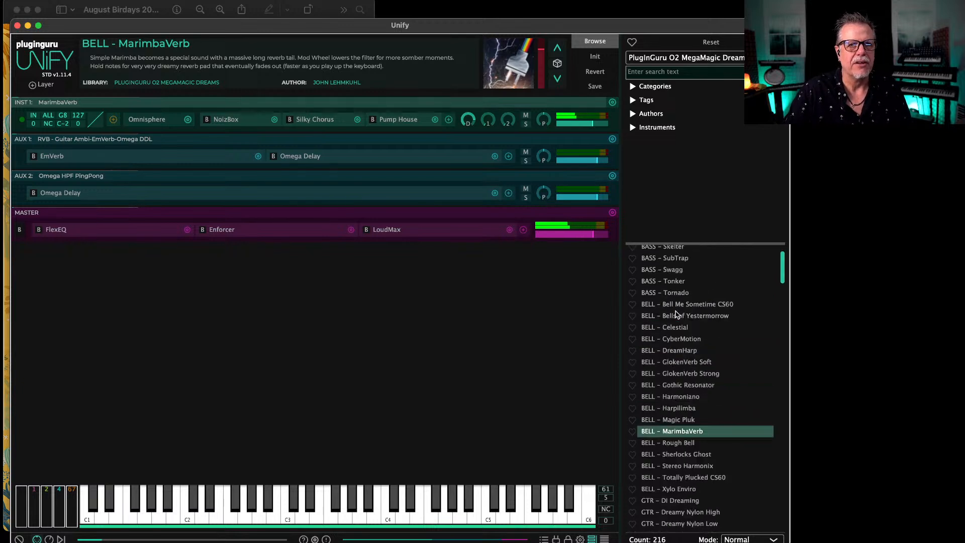
click(670, 282)
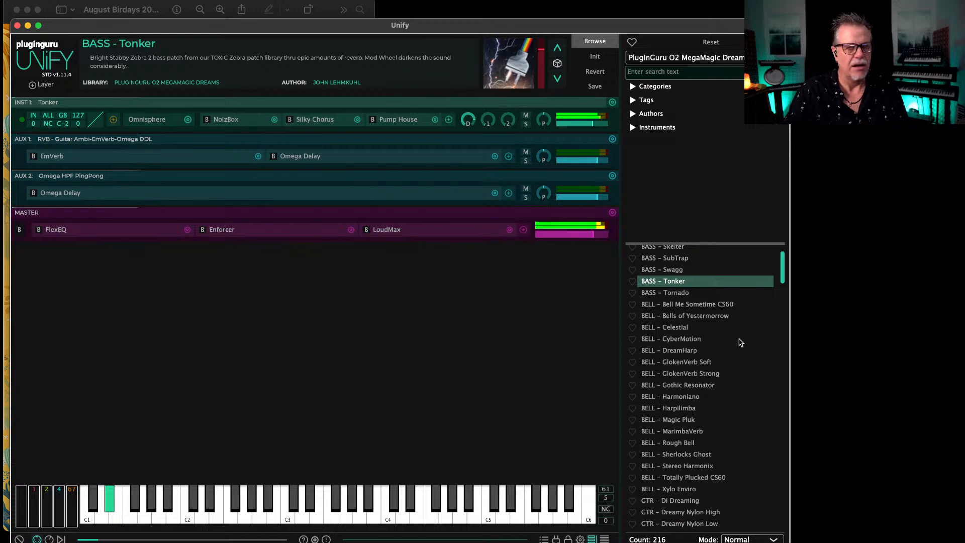
click(679, 362)
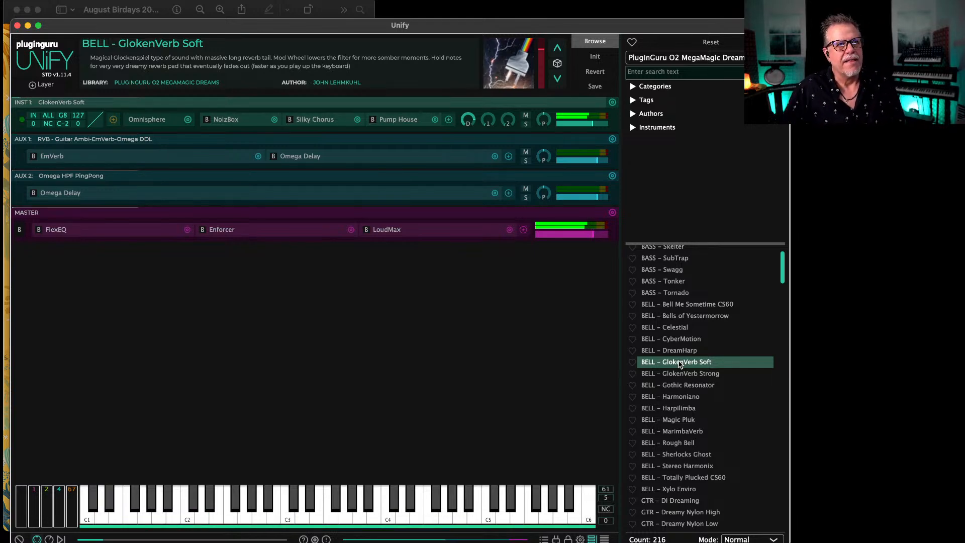
Step: Consult the August Birthdays flyer, and audition the KEYS – Nord Soft patch from the TTU – Ethereal Skies library
click(328, 11)
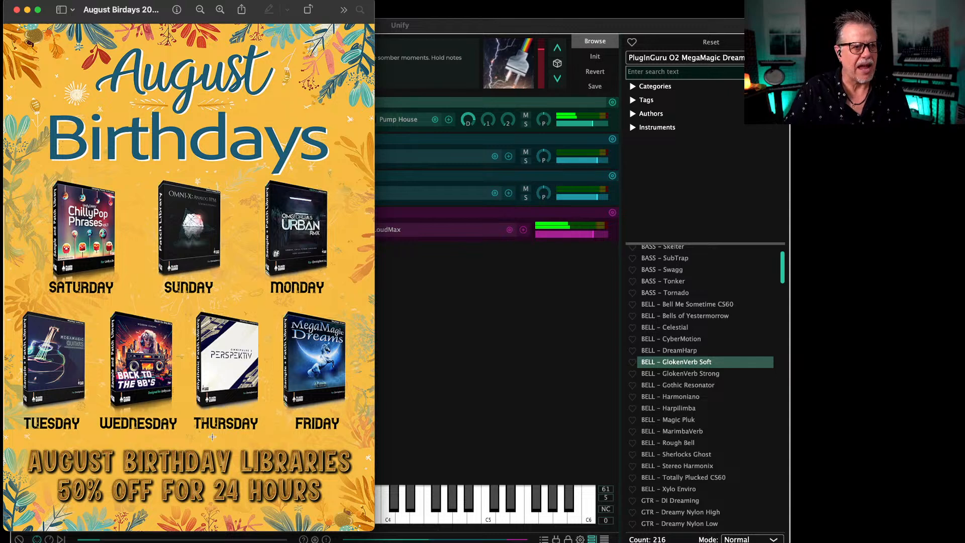
click(714, 57)
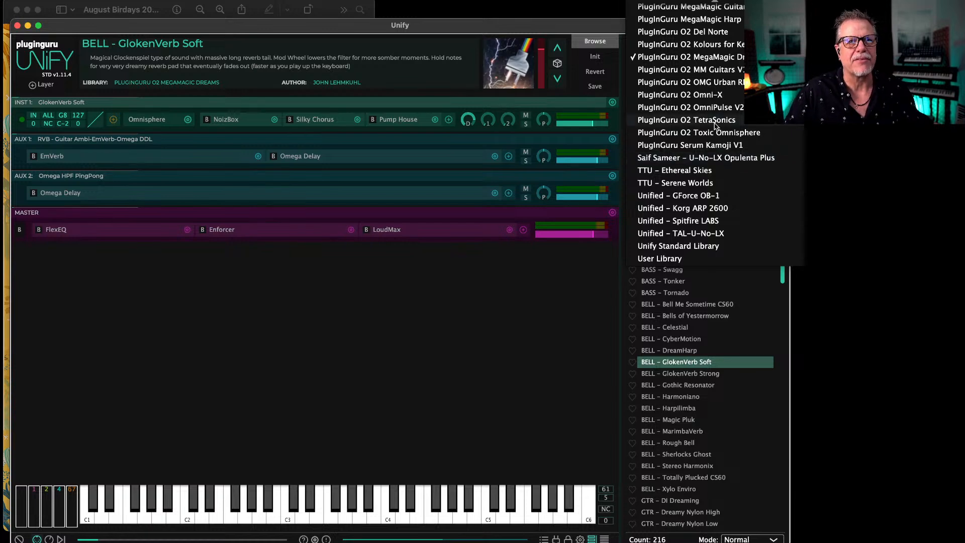
click(684, 173)
scroll(681, 455, down, 10)
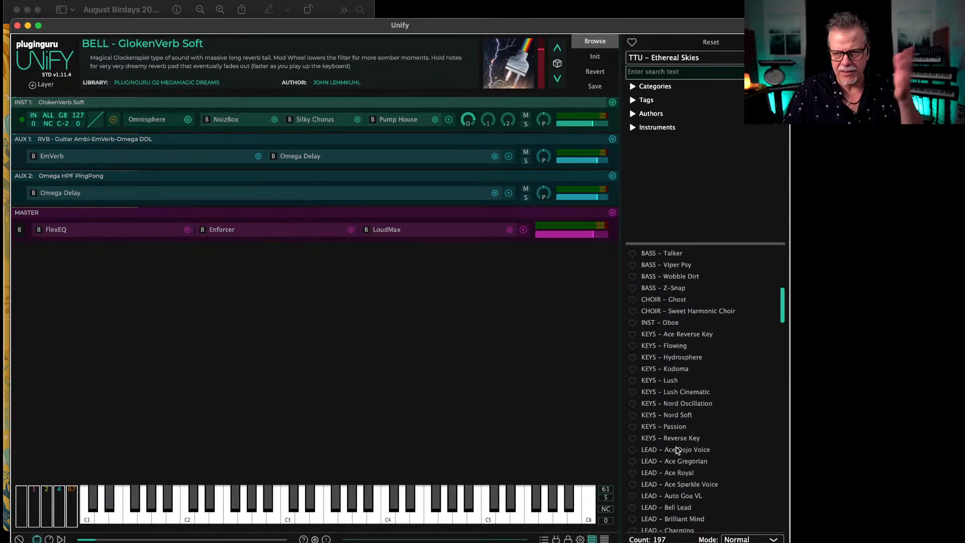
click(670, 416)
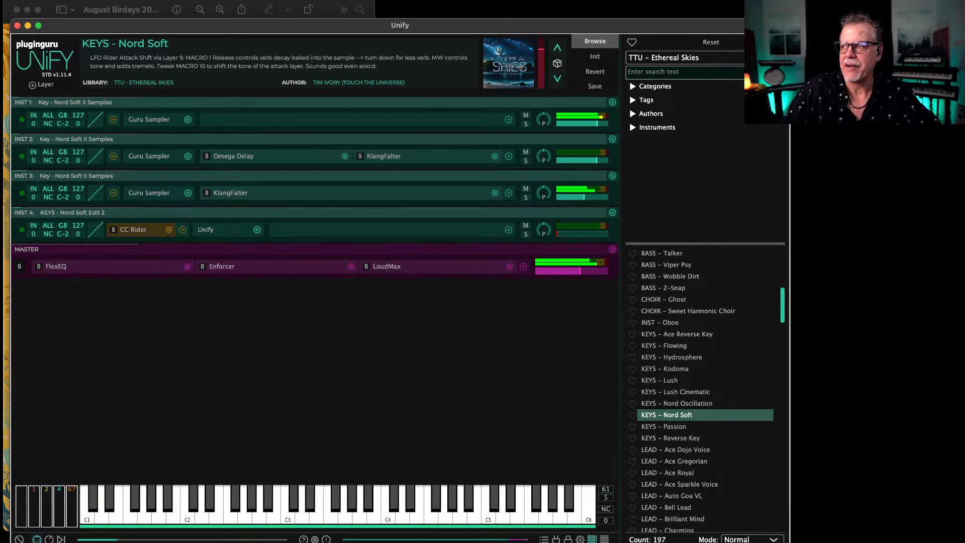
key(super+Tab)
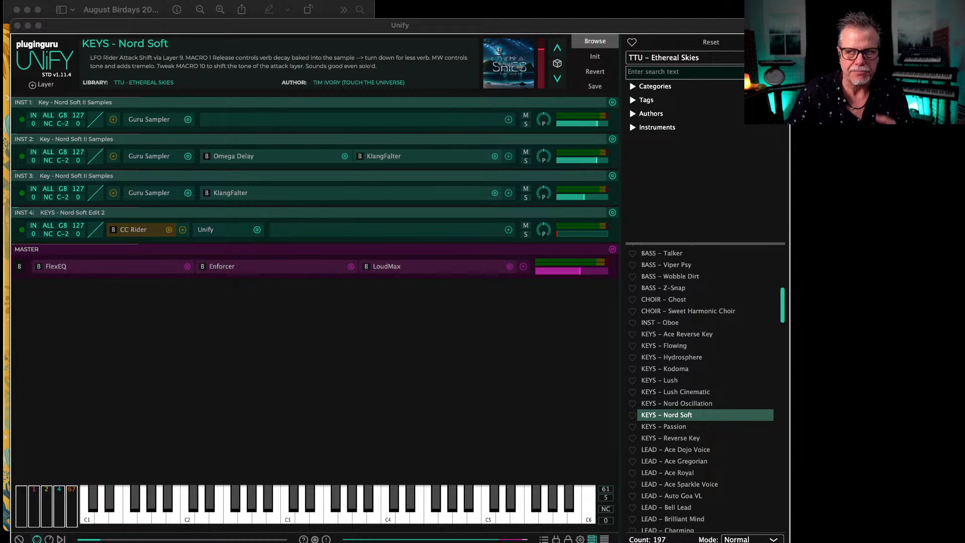
Step: Switch the patch browser to the PluginGuru MegaMagic Guitars V4 library and browse its patches down to the zGTR group
click(677, 56)
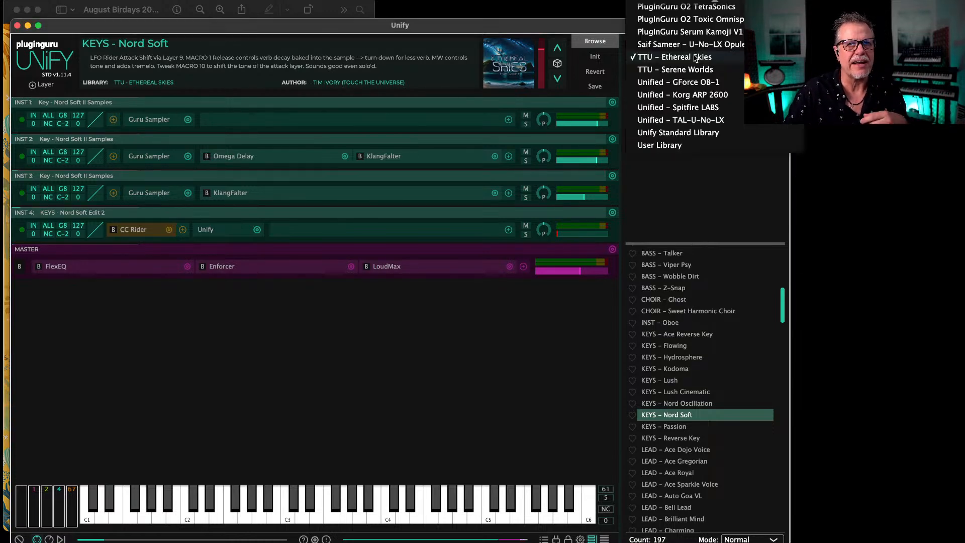
scroll(736, 104, up, 10)
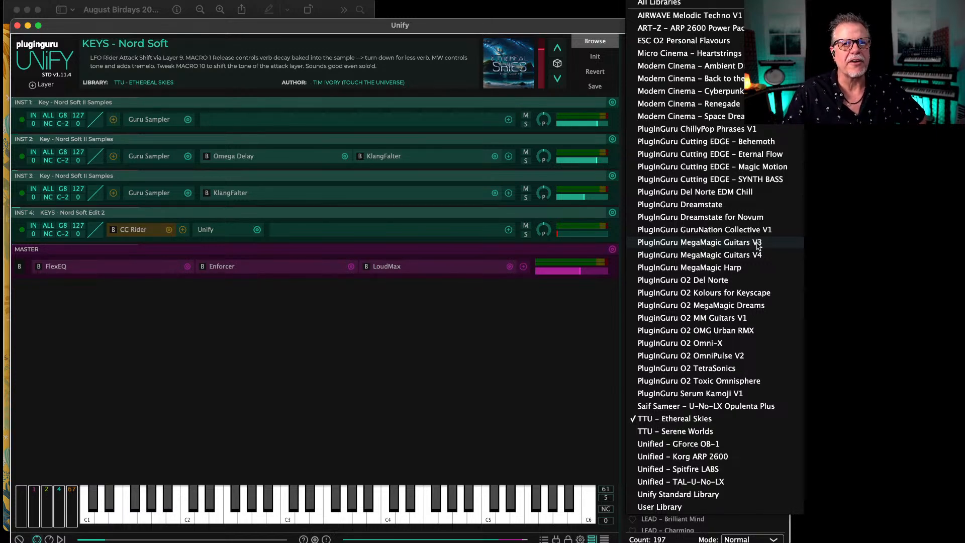
click(738, 258)
scroll(704, 274, up, 1)
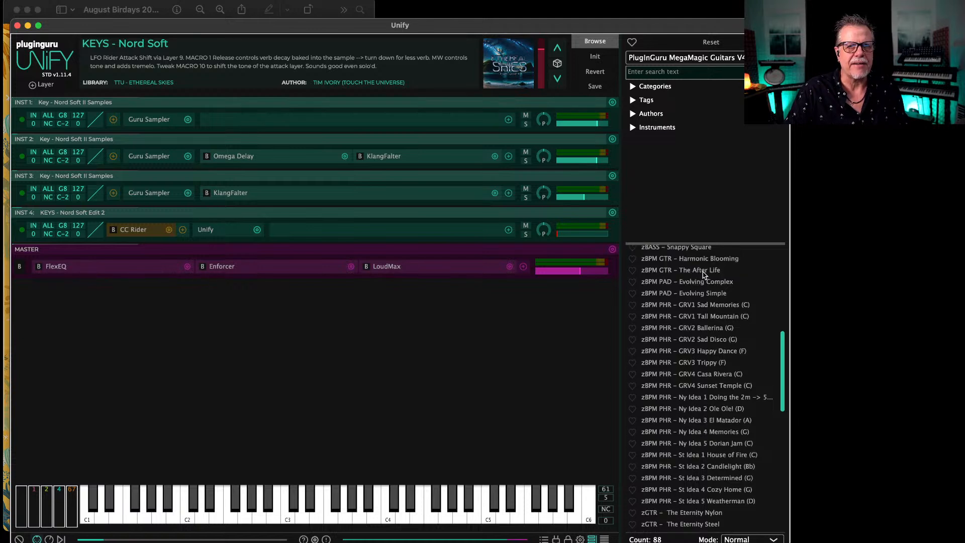
scroll(709, 327, down, 4)
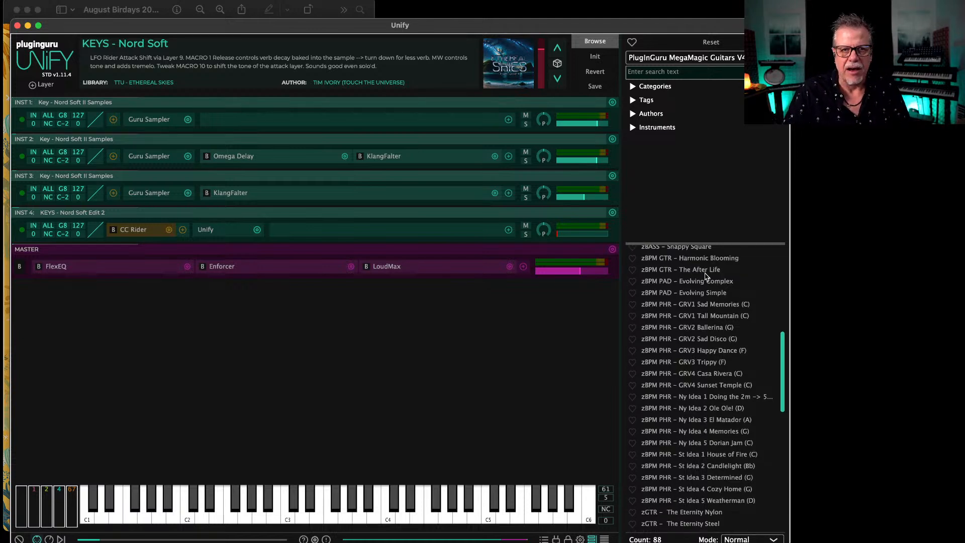
scroll(720, 416, down, 3)
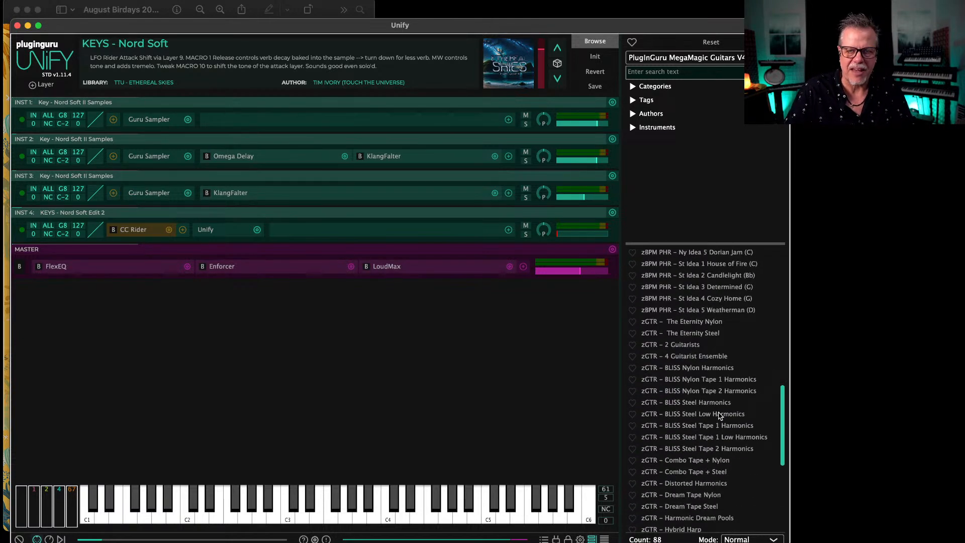
Step: Audition the zGTR patches BLISS Nylon Harmonics, BLISS Steel Harmonics and 2 Guitarists
click(686, 369)
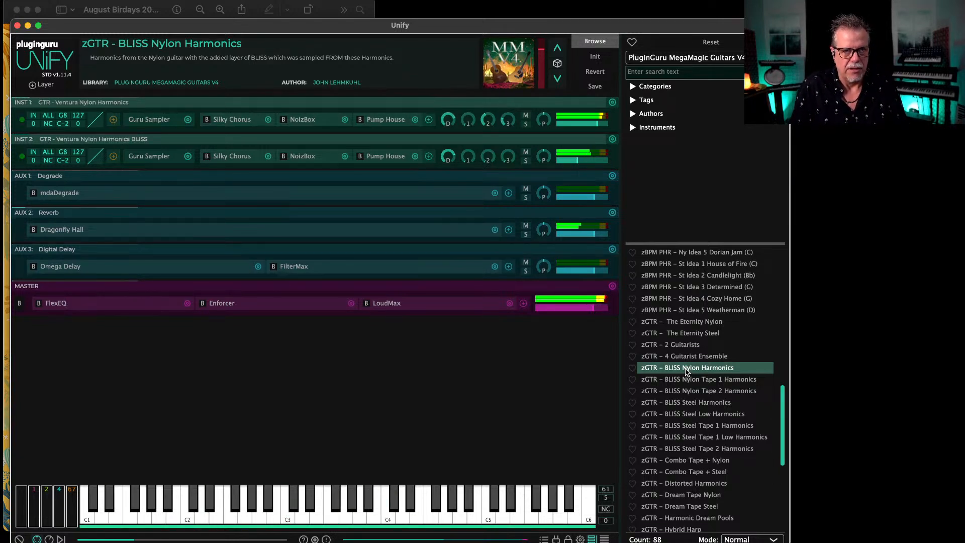
click(686, 402)
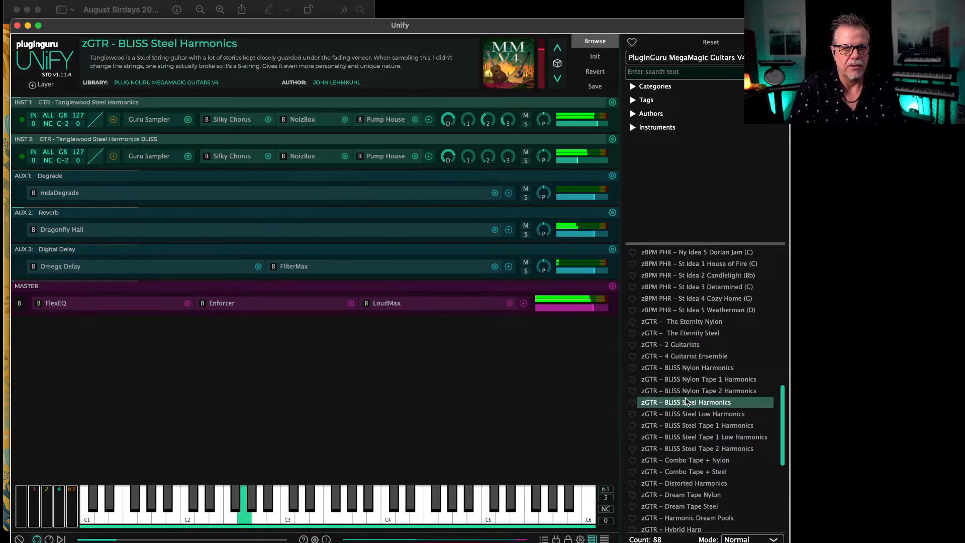
click(684, 345)
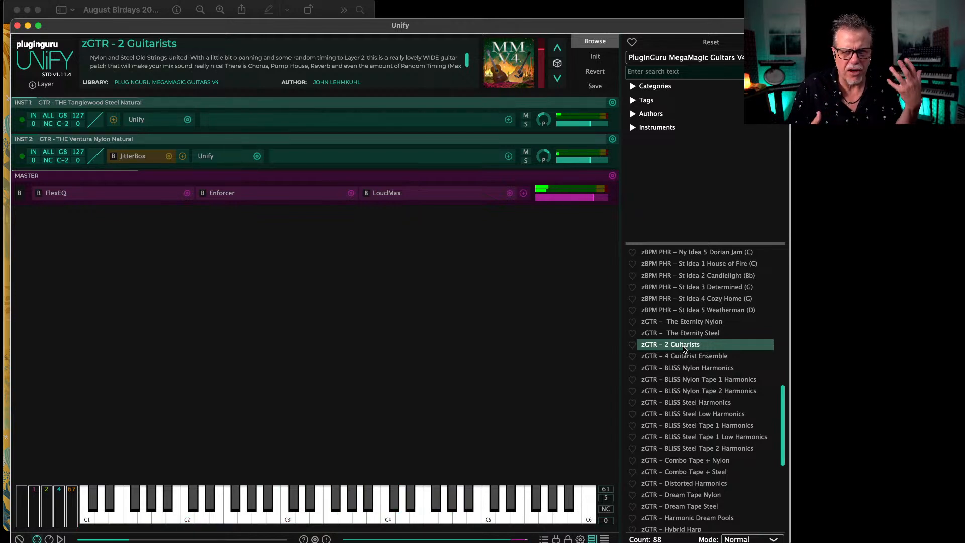
Step: Audition the GTR patches THE Tanglewood Steel Natural, THE Ventura Nylon Natural and THE Ventura Nylon BLISS
scroll(721, 381, down, 3)
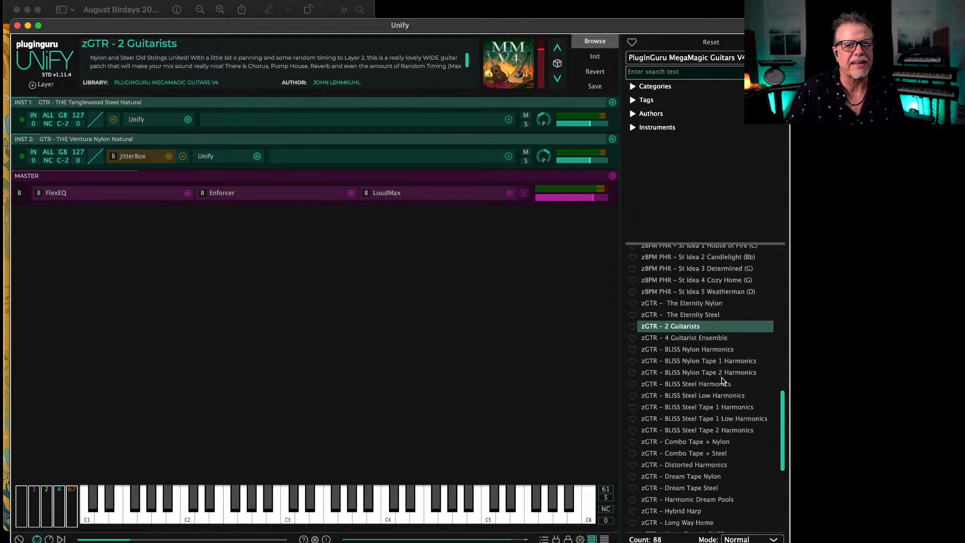
scroll(722, 381, up, 20)
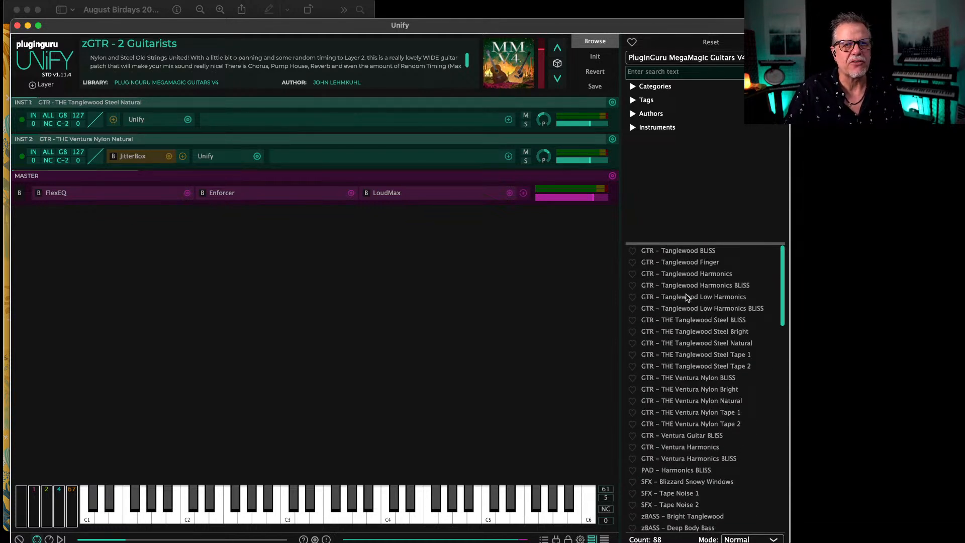
click(691, 343)
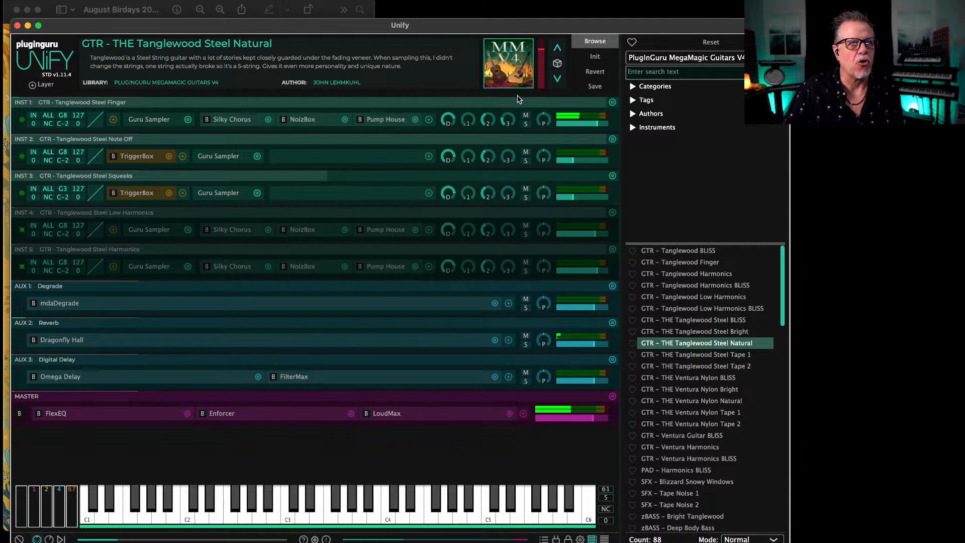
scroll(691, 440, down, 2)
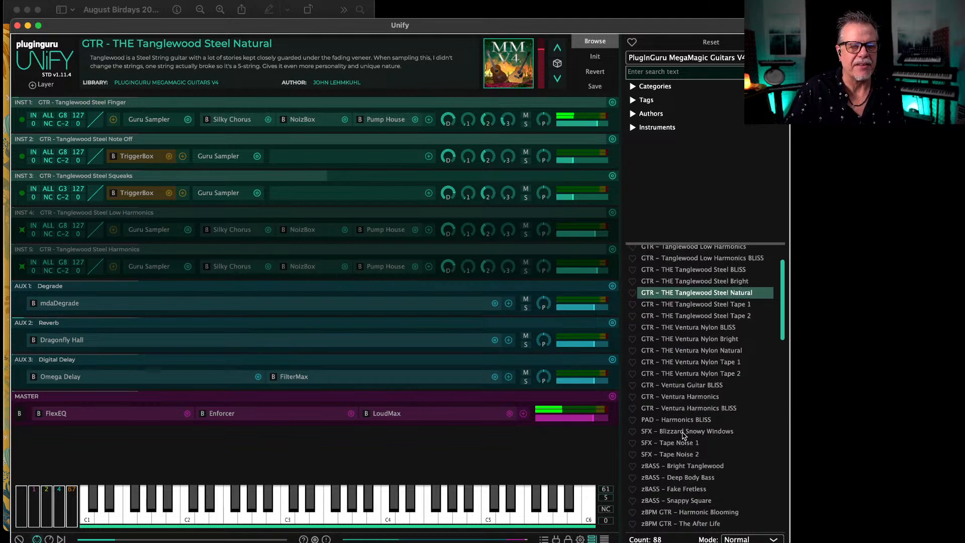
scroll(685, 400, up, 2)
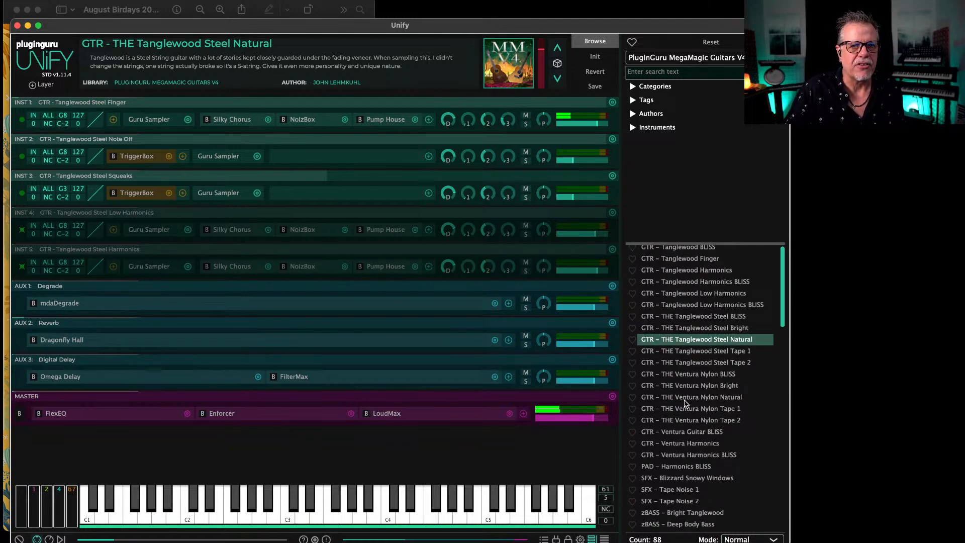
click(685, 397)
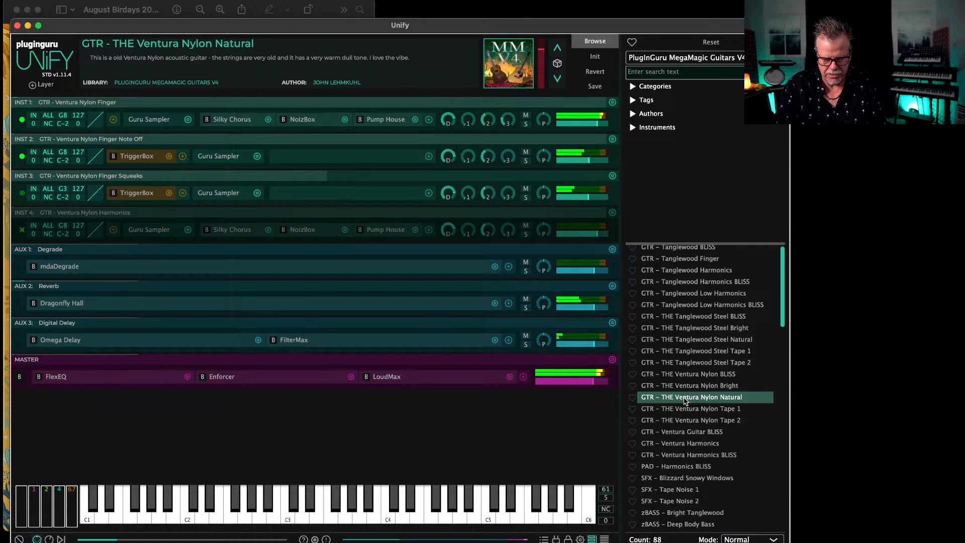
click(700, 376)
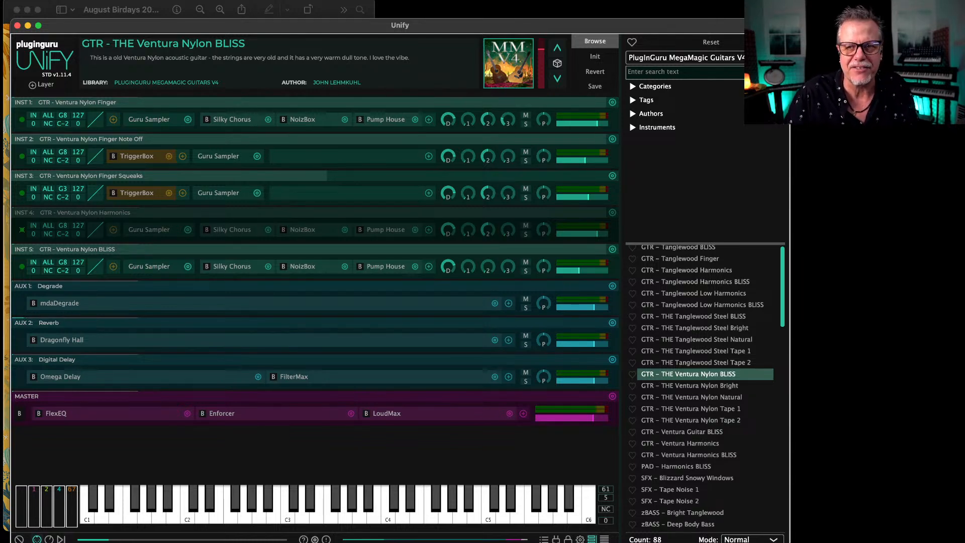
key(super+Tab)
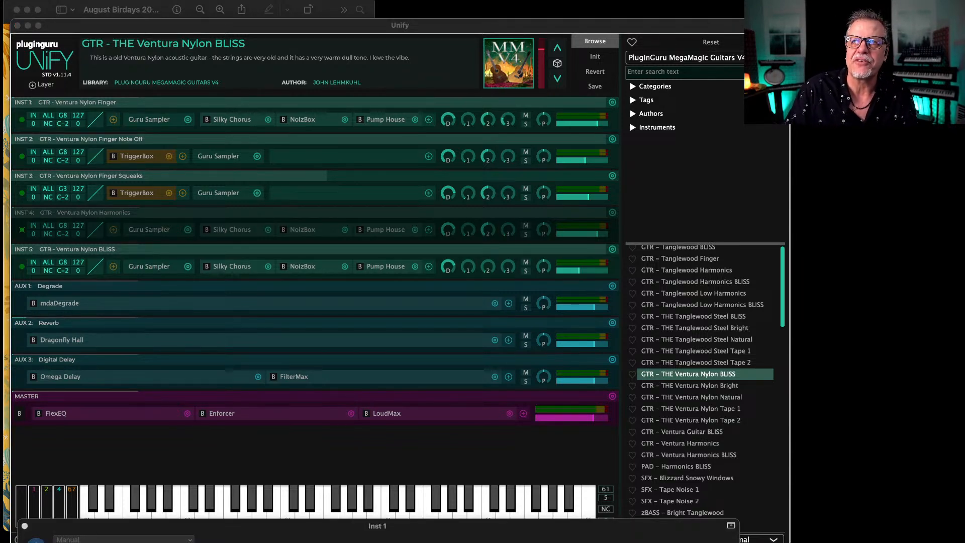